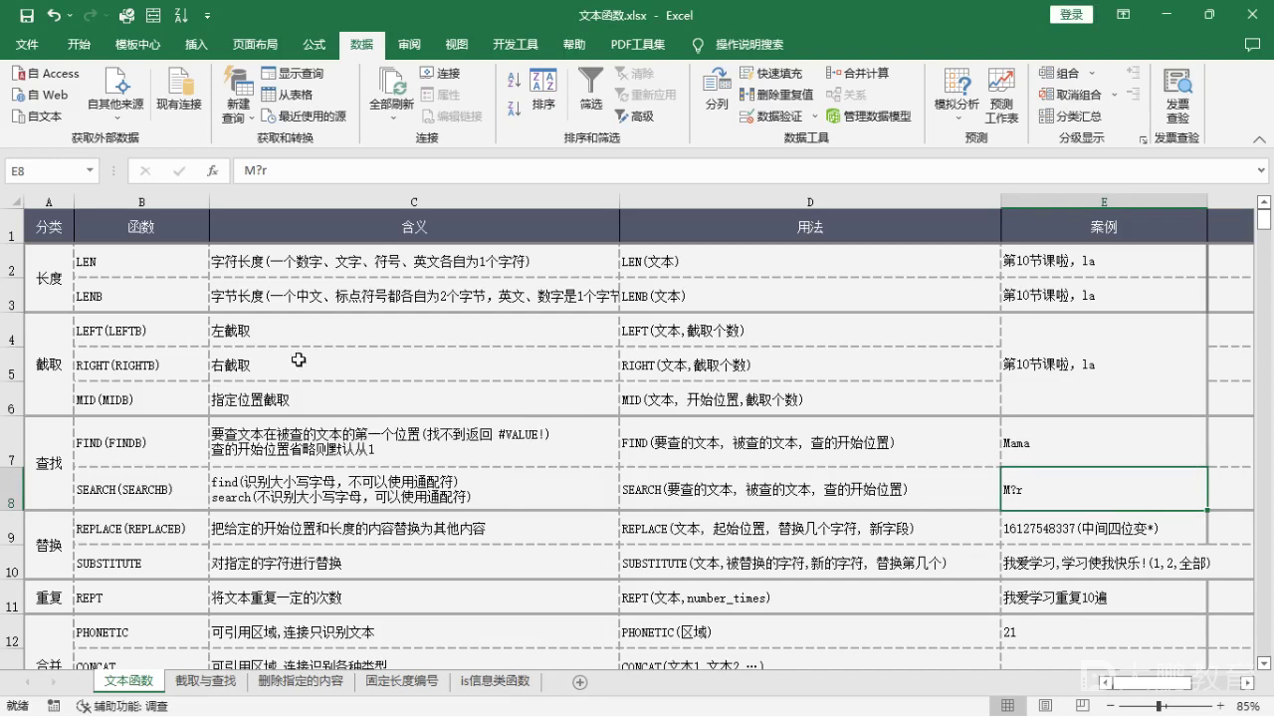
Step: Review the LEN and LENB entries and their descriptions in the 长度 function table
{"action": "left_click", "coordinate": [49, 275]}
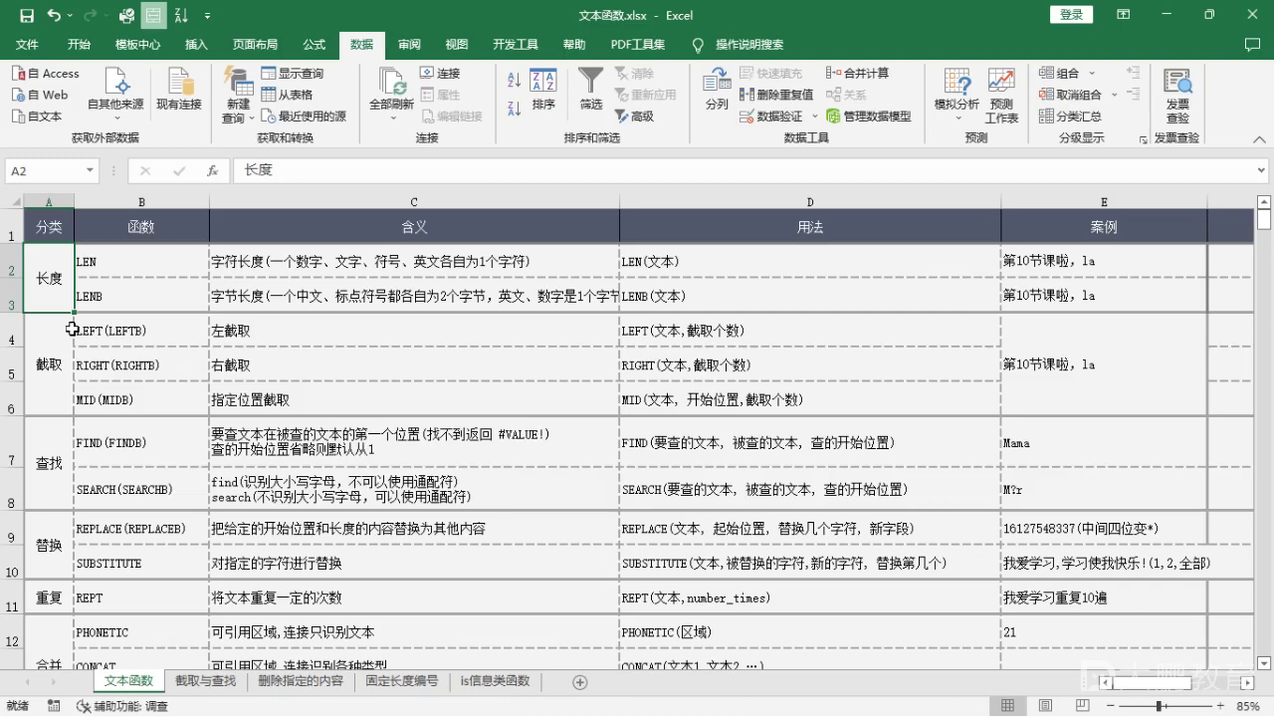
{"action": "left_click", "coordinate": [151, 265]}
{"action": "key", "text": "Down"}
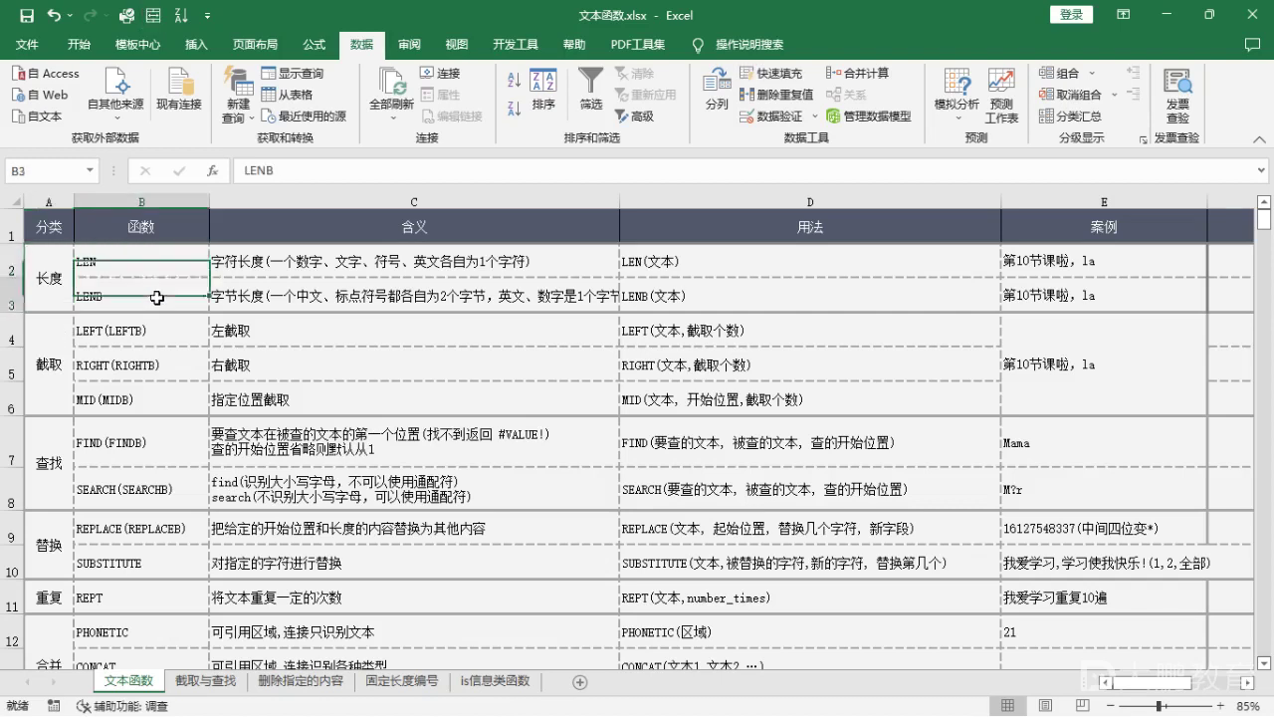
{"action": "left_click", "coordinate": [154, 262]}
{"action": "left_click", "coordinate": [155, 296]}
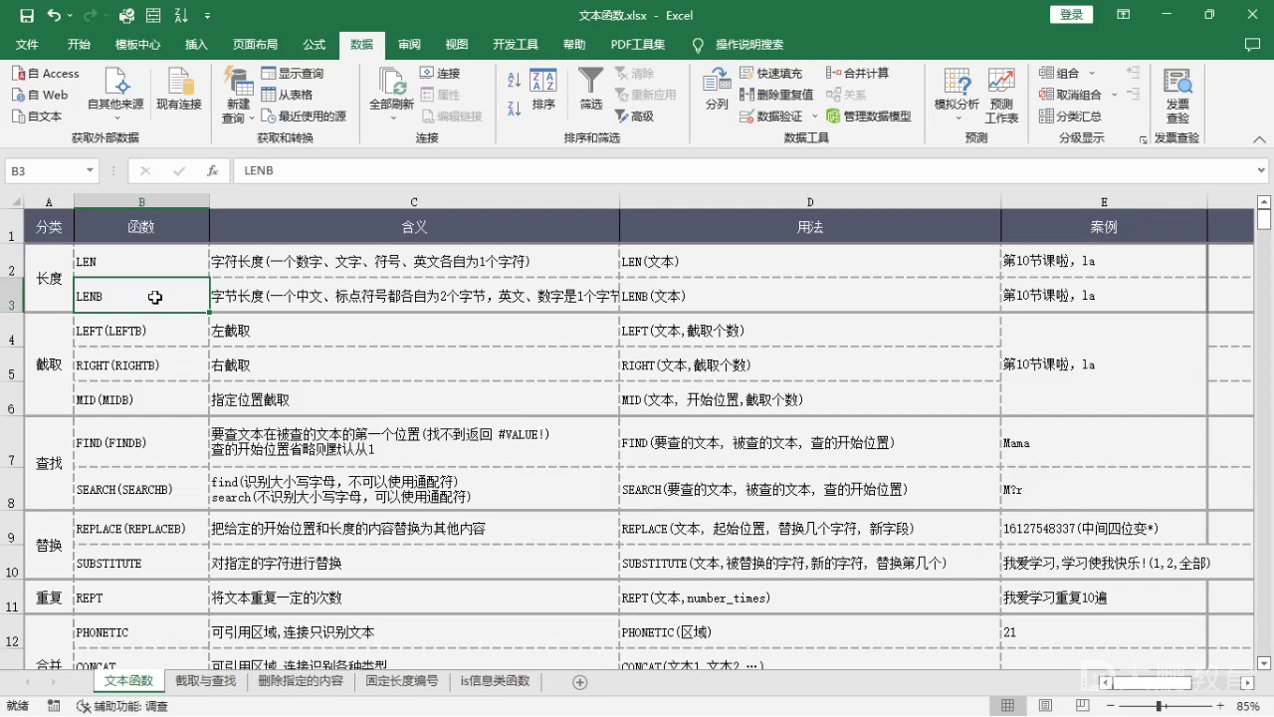
{"action": "left_click", "coordinate": [259, 288]}
{"action": "key", "text": "Up"}
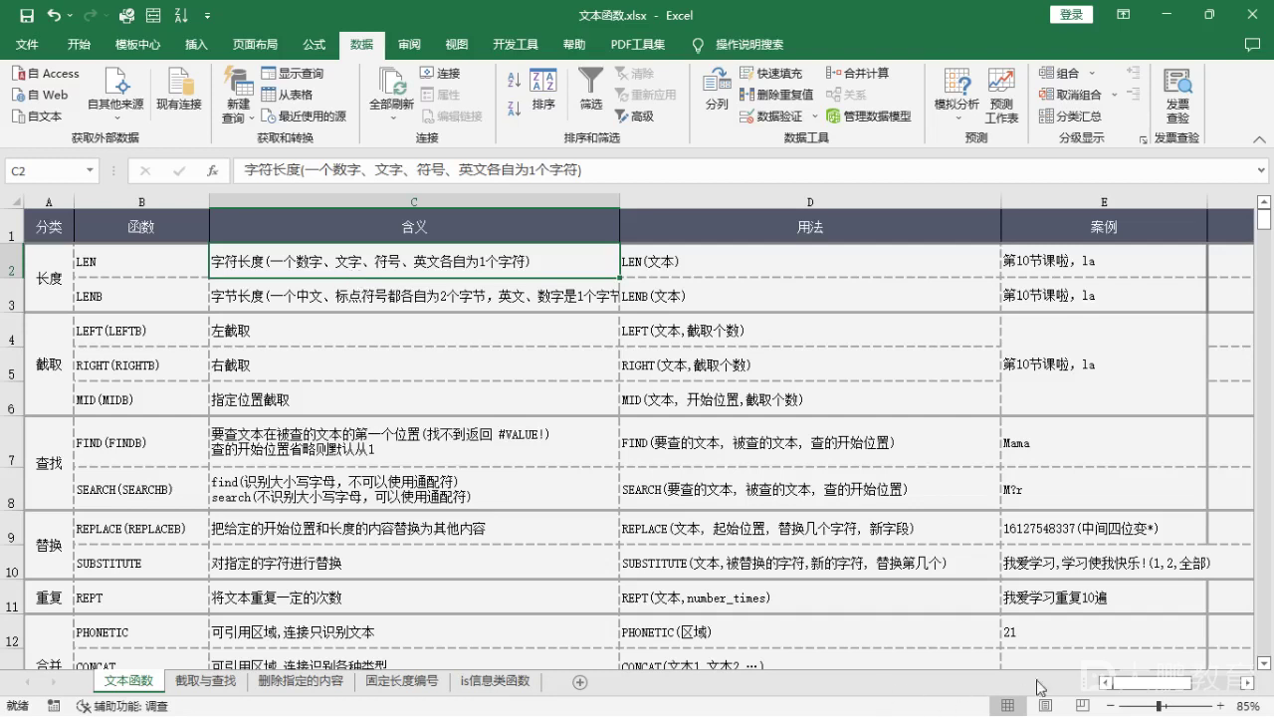
{"action": "left_click_drag", "start_coordinate": [1148, 694], "coordinate": [1198, 687]}
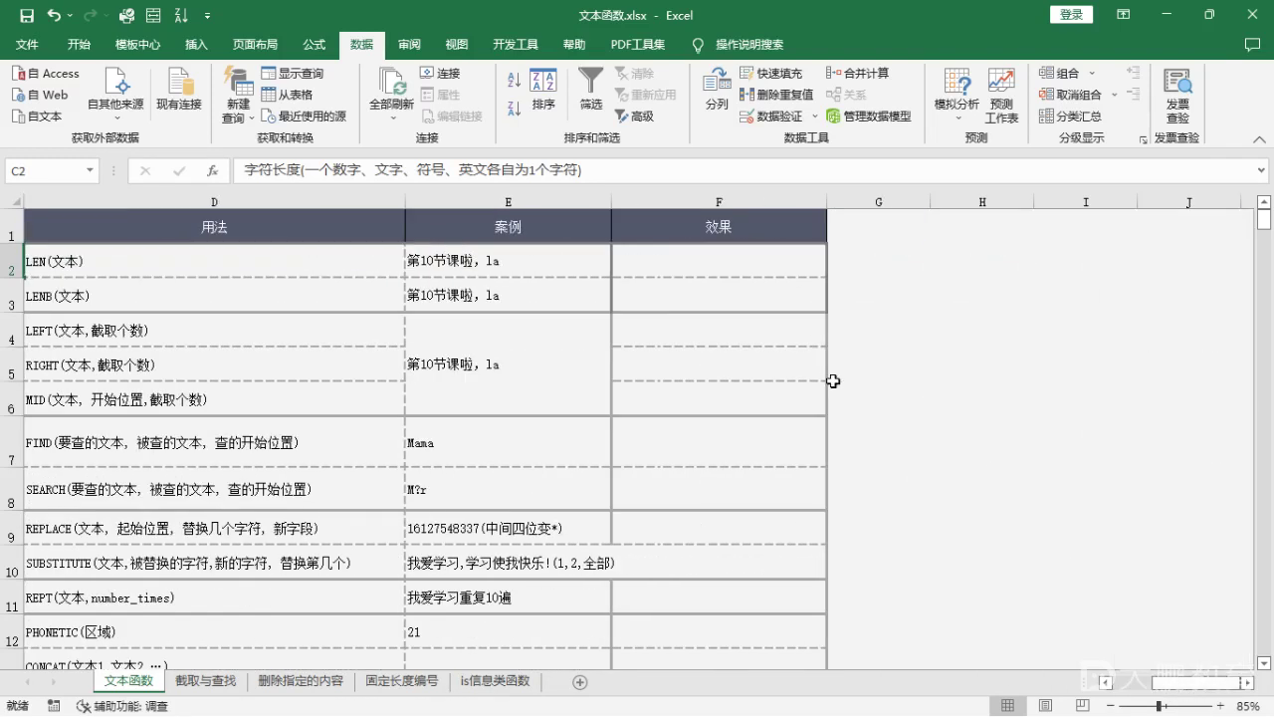
Step: Enter =LEN(E2) in F2 to count the characters of 第10节课啦，la
{"action": "left_click", "coordinate": [529, 265]}
{"action": "left_click", "coordinate": [679, 269]}
{"action": "type", "text": "=LE"}
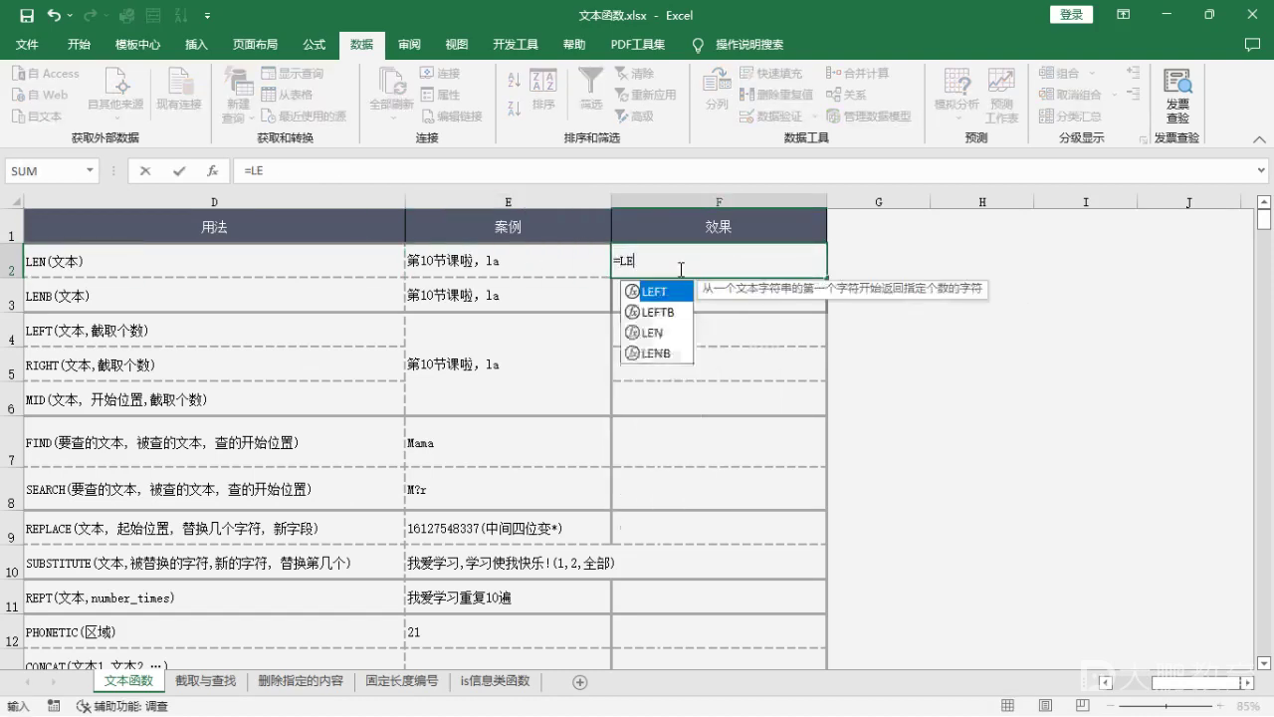
{"action": "type", "text": "N("}
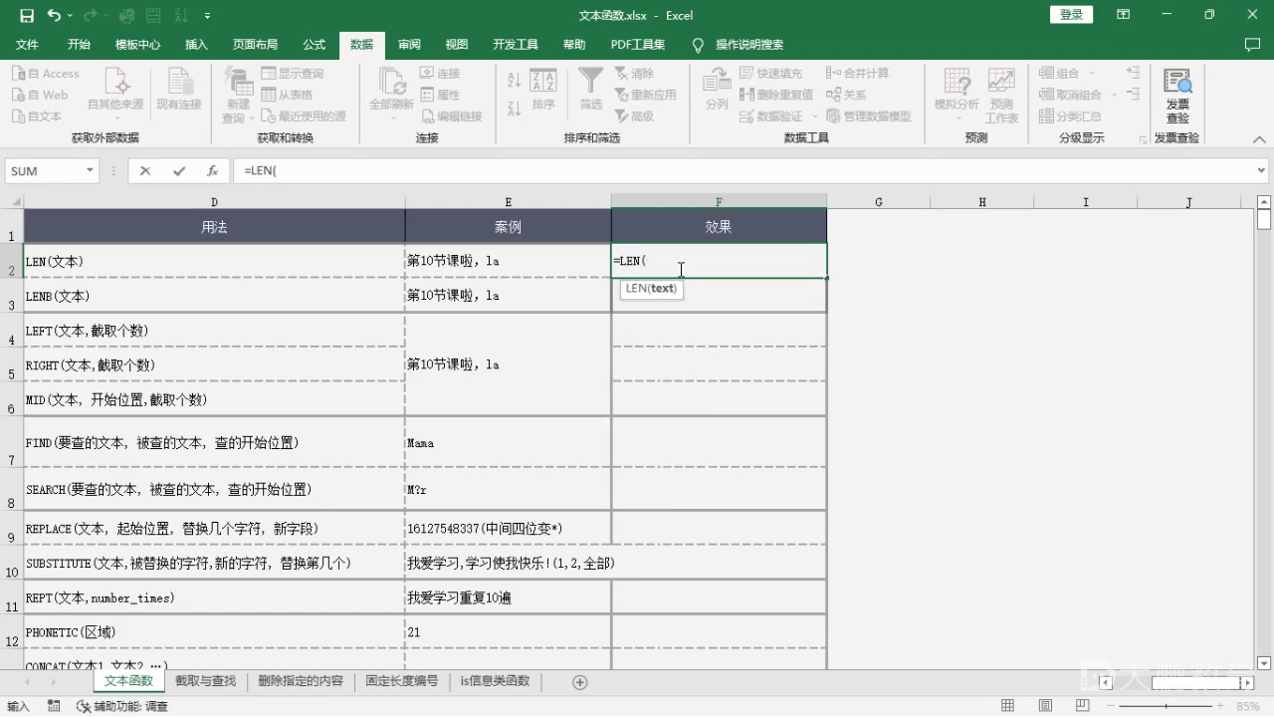
{"action": "left_click", "coordinate": [537, 264]}
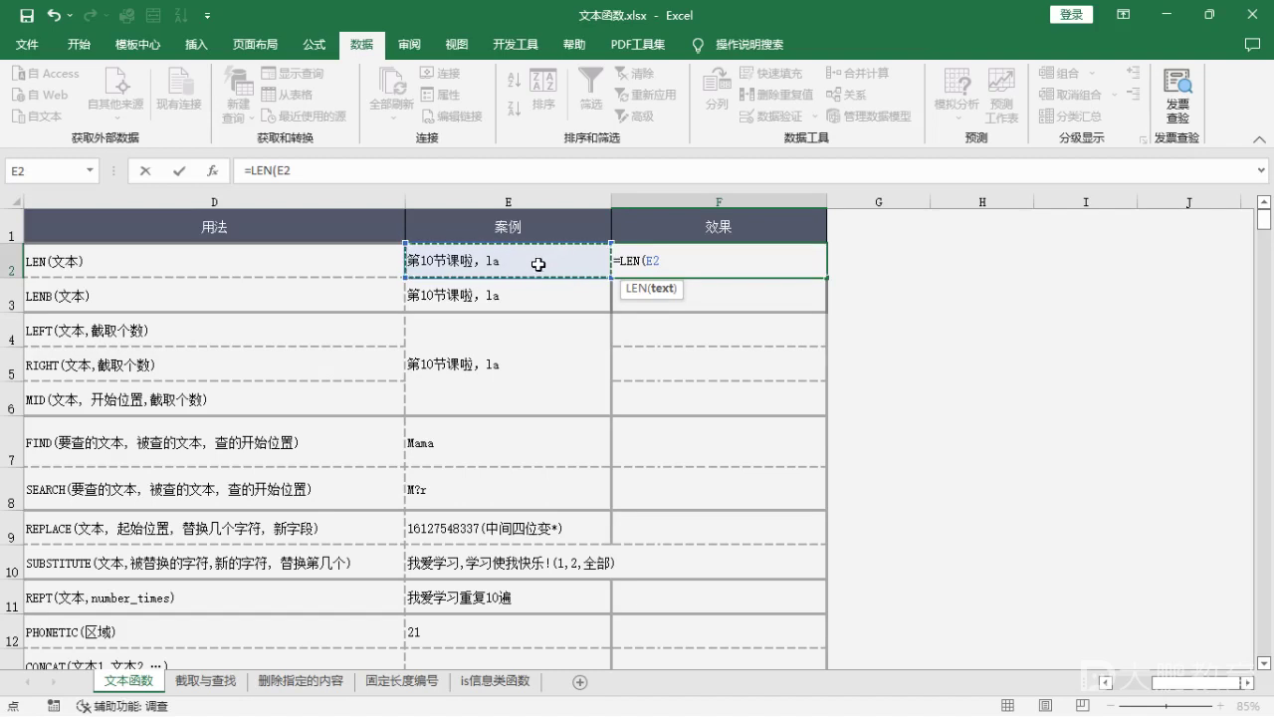
{"action": "type", "text": ")"}
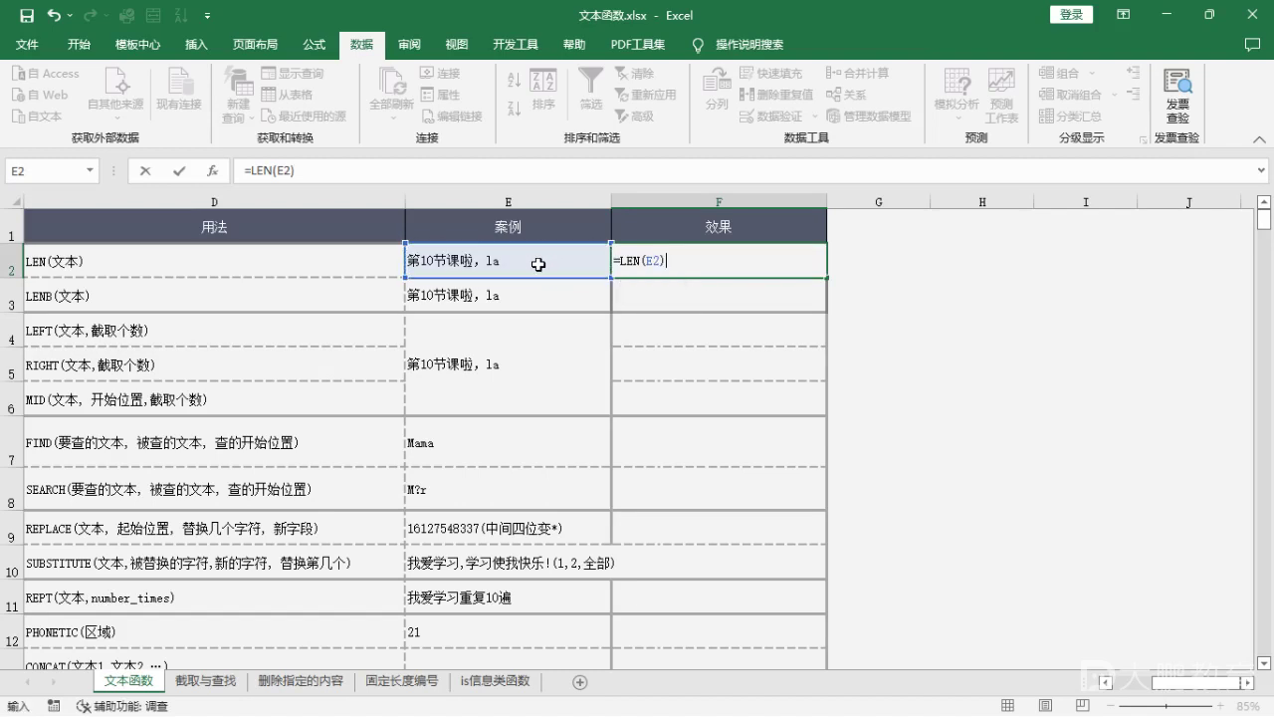
{"action": "key", "text": "Return"}
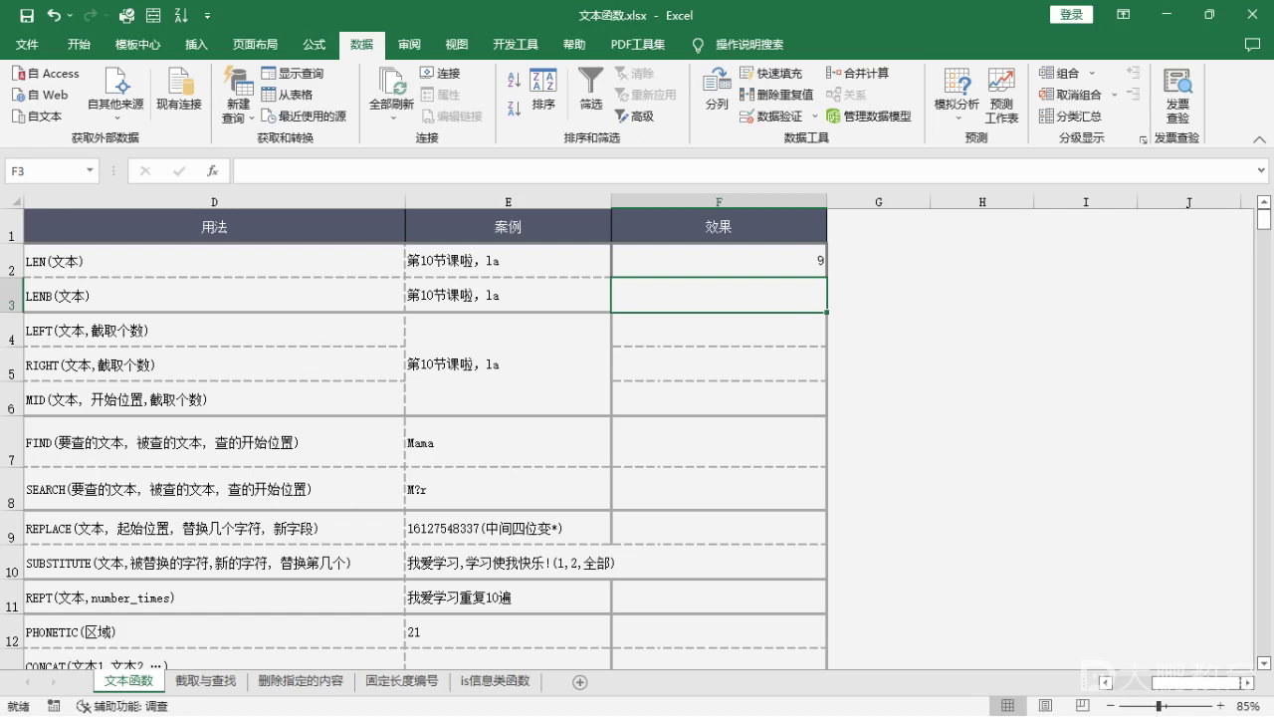
{"action": "key", "text": "ctrl+2"}
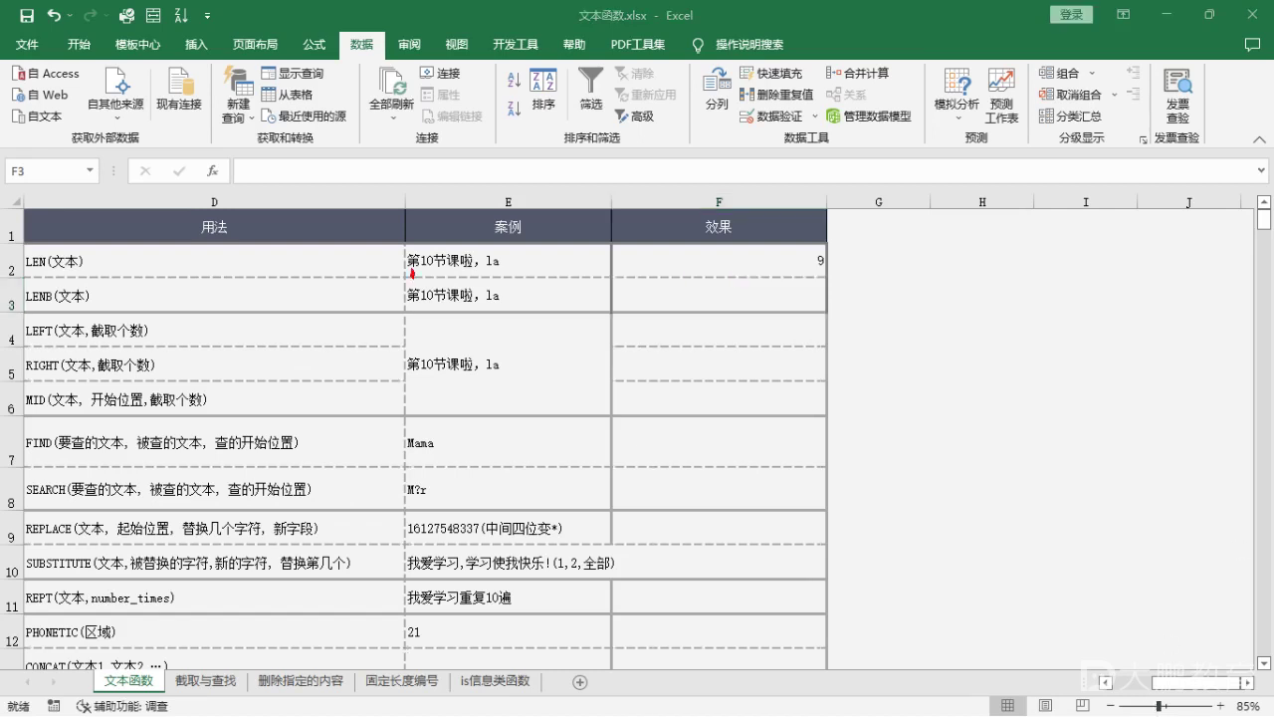
{"action": "left_click_drag", "start_coordinate": [429, 273], "coordinate": [495, 275]}
{"action": "left_click_drag", "start_coordinate": [612, 257], "coordinate": [566, 349]}
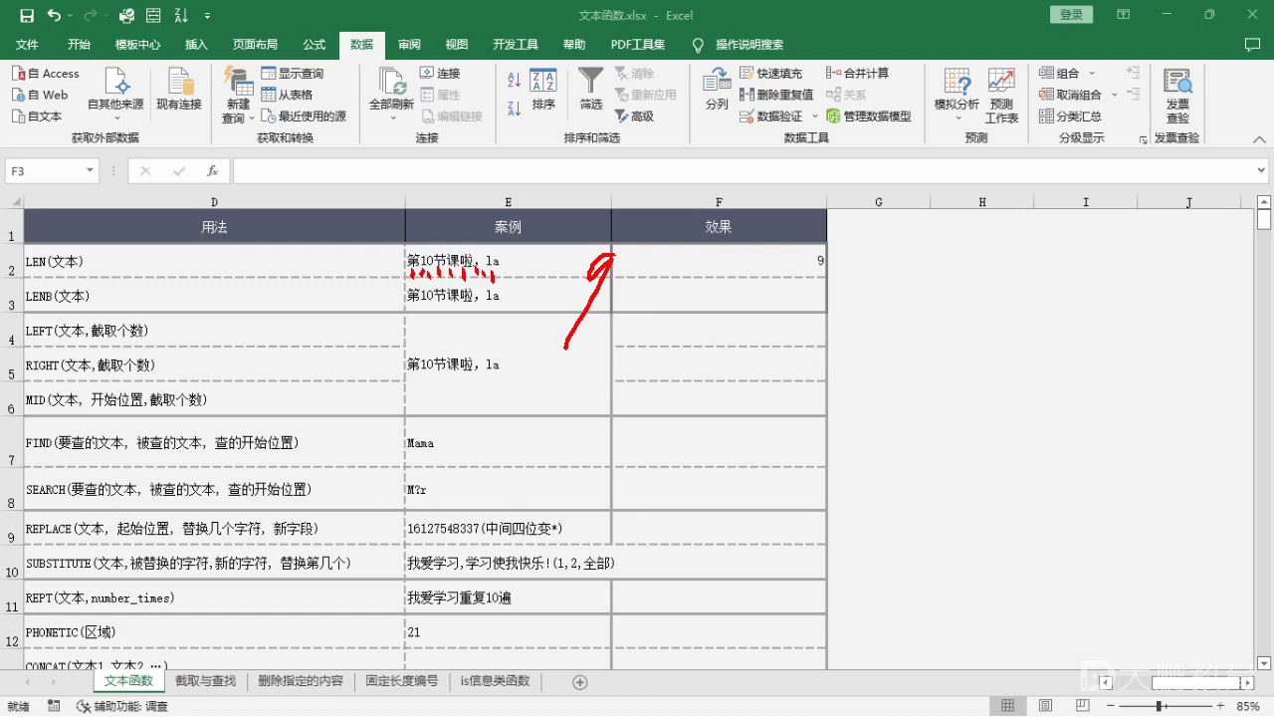
{"action": "key", "text": "Escape"}
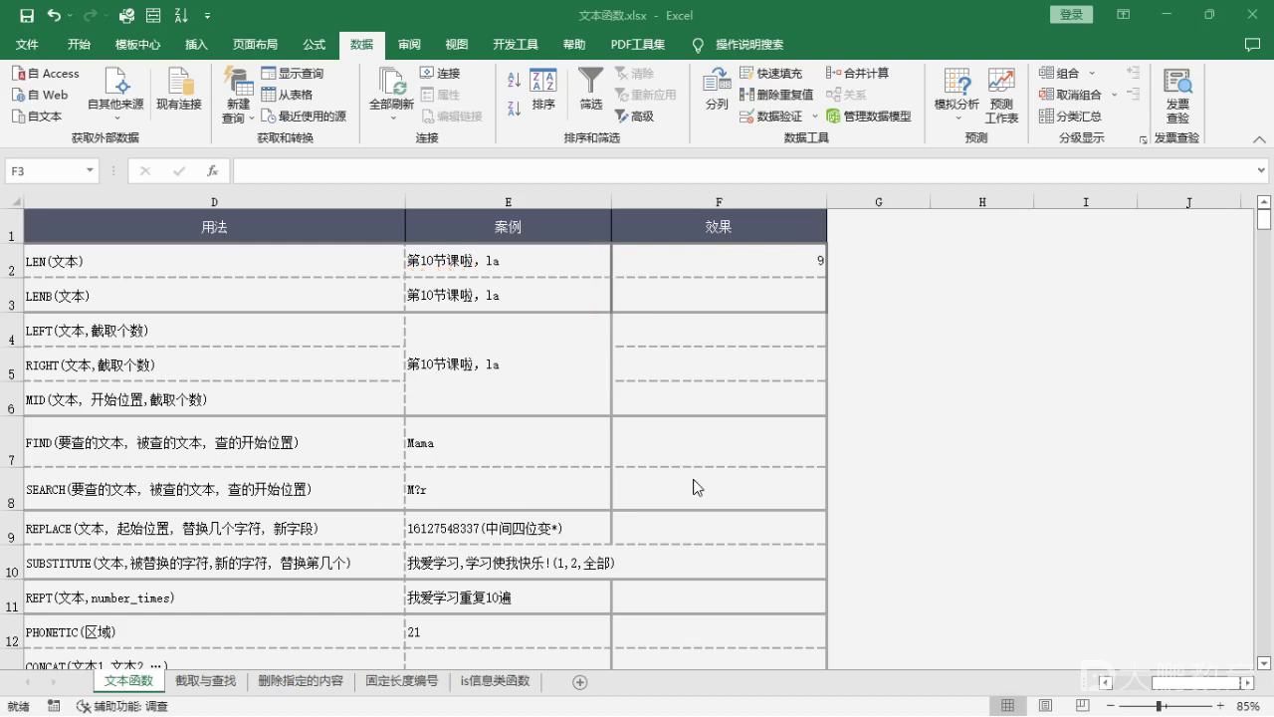
{"action": "scroll", "coordinate": [693, 487], "scroll_direction": "down", "scroll_amount": 1, "text": "ctrl"}
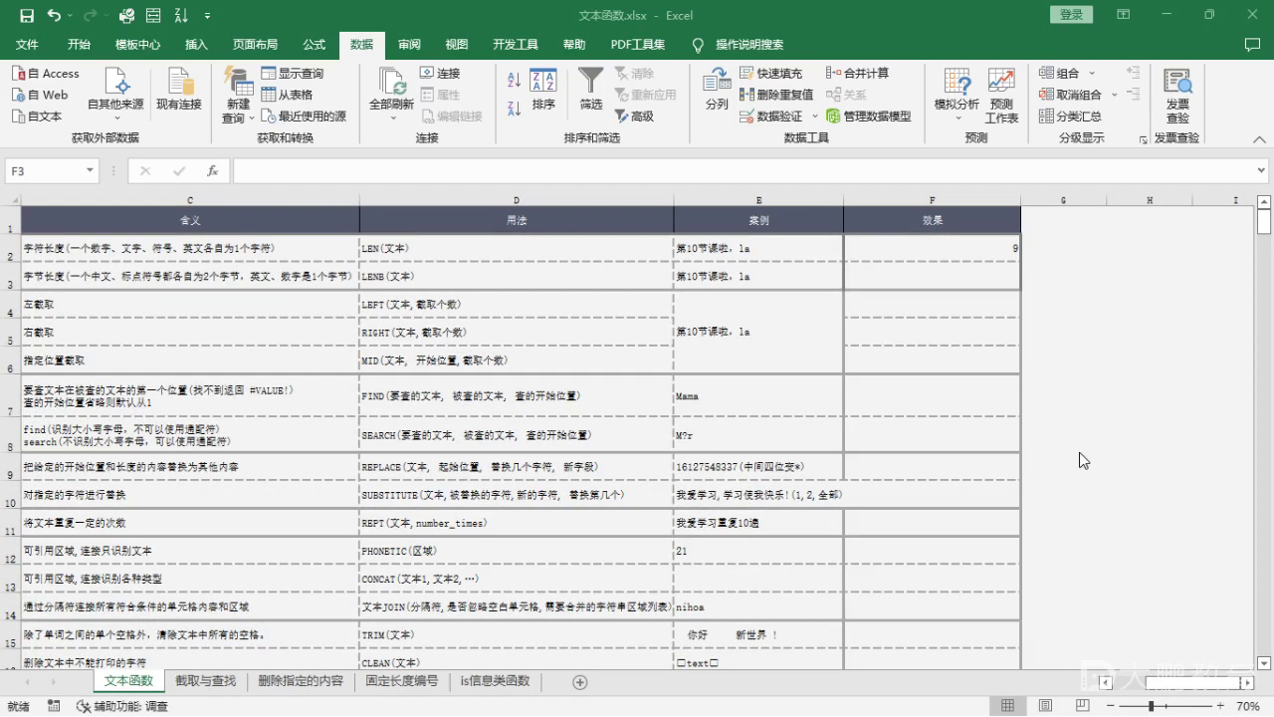
{"action": "scroll", "coordinate": [892, 482], "scroll_direction": "up", "scroll_amount": 1, "text": "ctrl"}
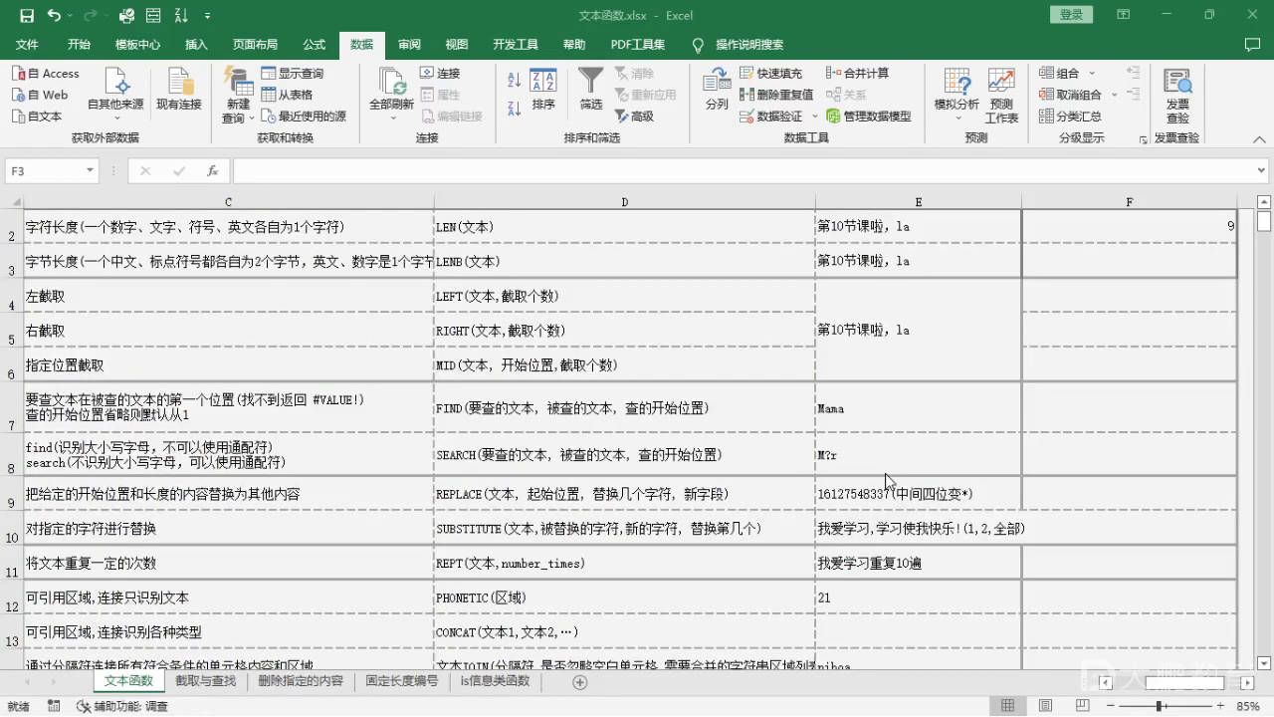
{"action": "scroll", "coordinate": [885, 473], "scroll_direction": "down", "scroll_amount": 1, "text": "ctrl"}
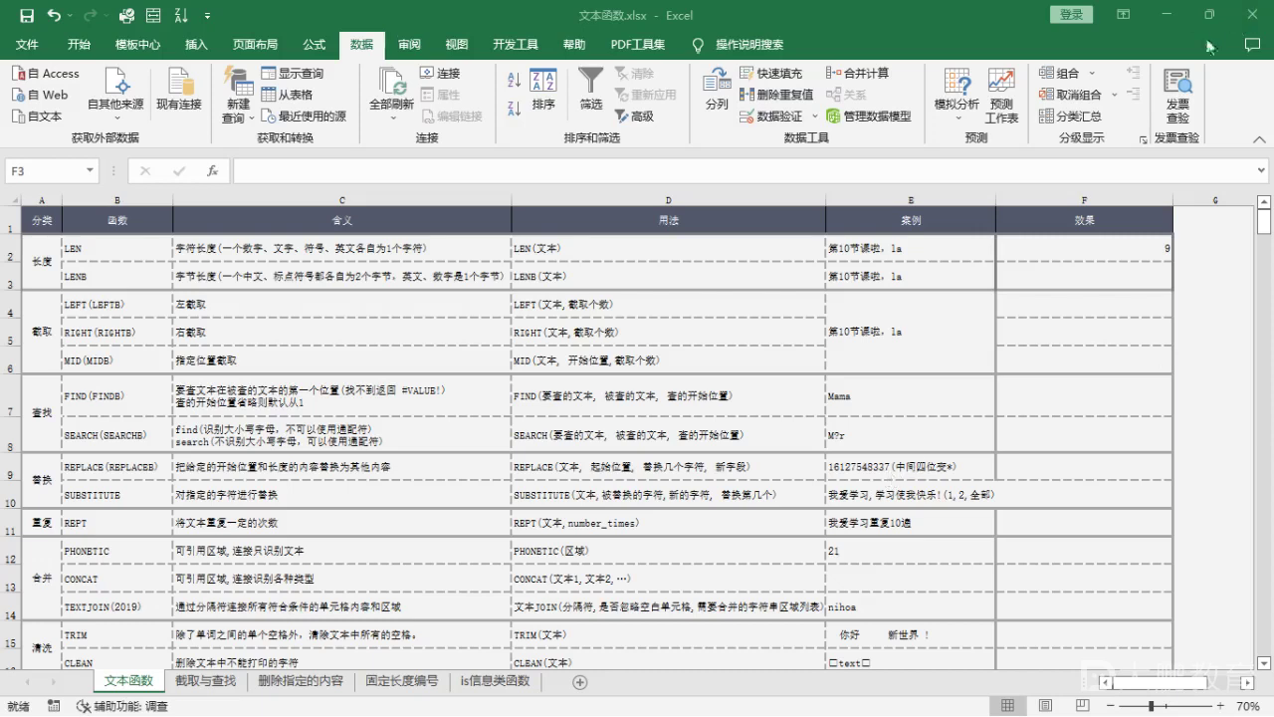
Step: Drag column F's border left to narrow the 效果 column slightly
{"action": "left_click", "coordinate": [1172, 197]}
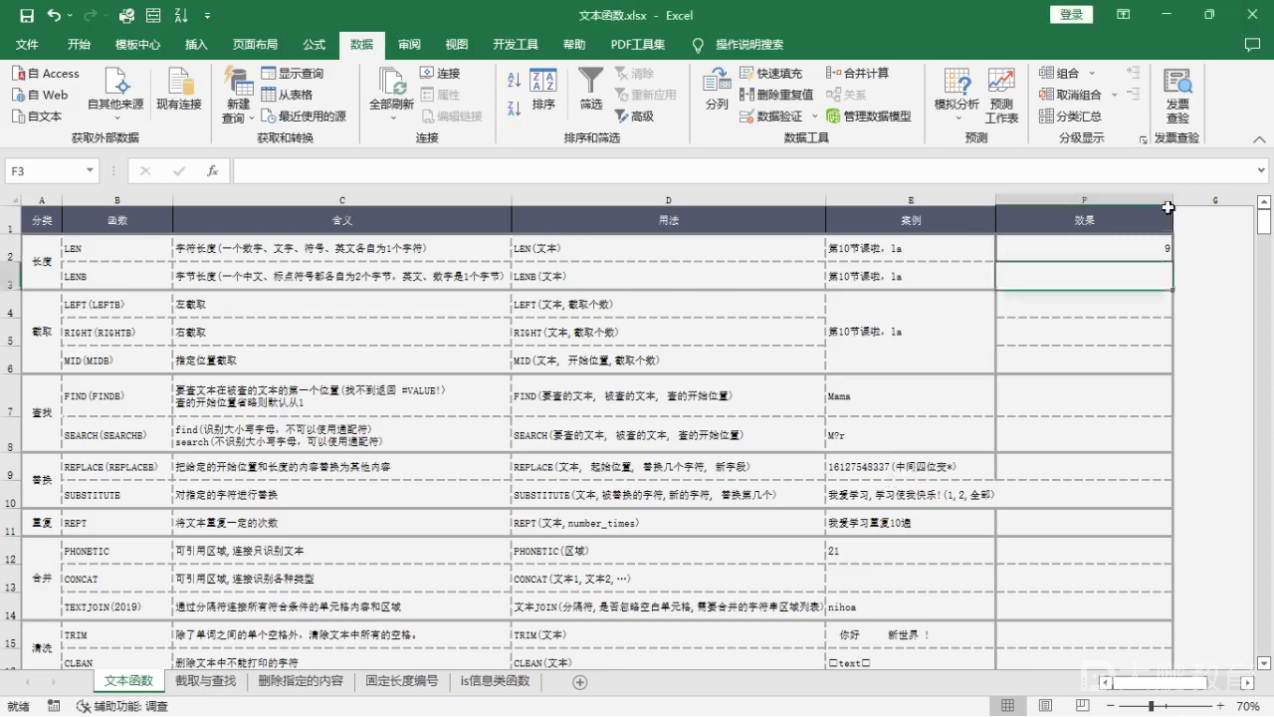
{"action": "left_click_drag", "start_coordinate": [1172, 197], "coordinate": [1154, 196]}
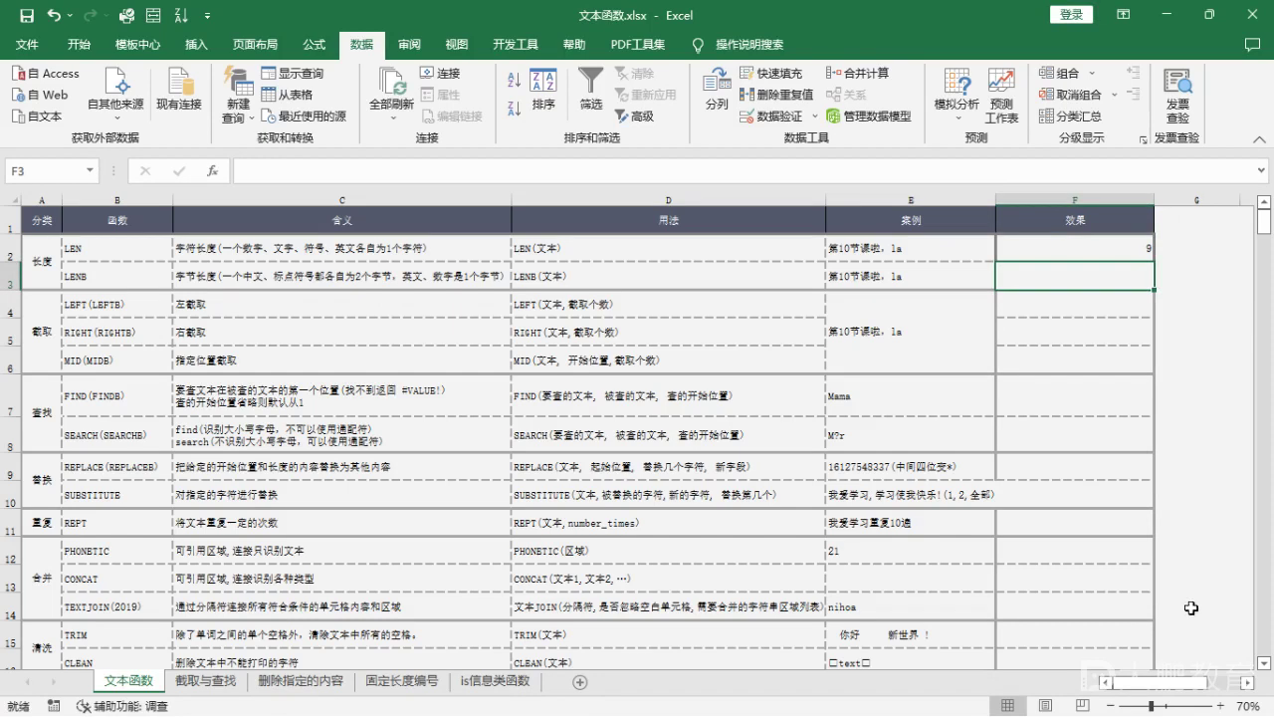
{"action": "left_click", "coordinate": [1222, 533]}
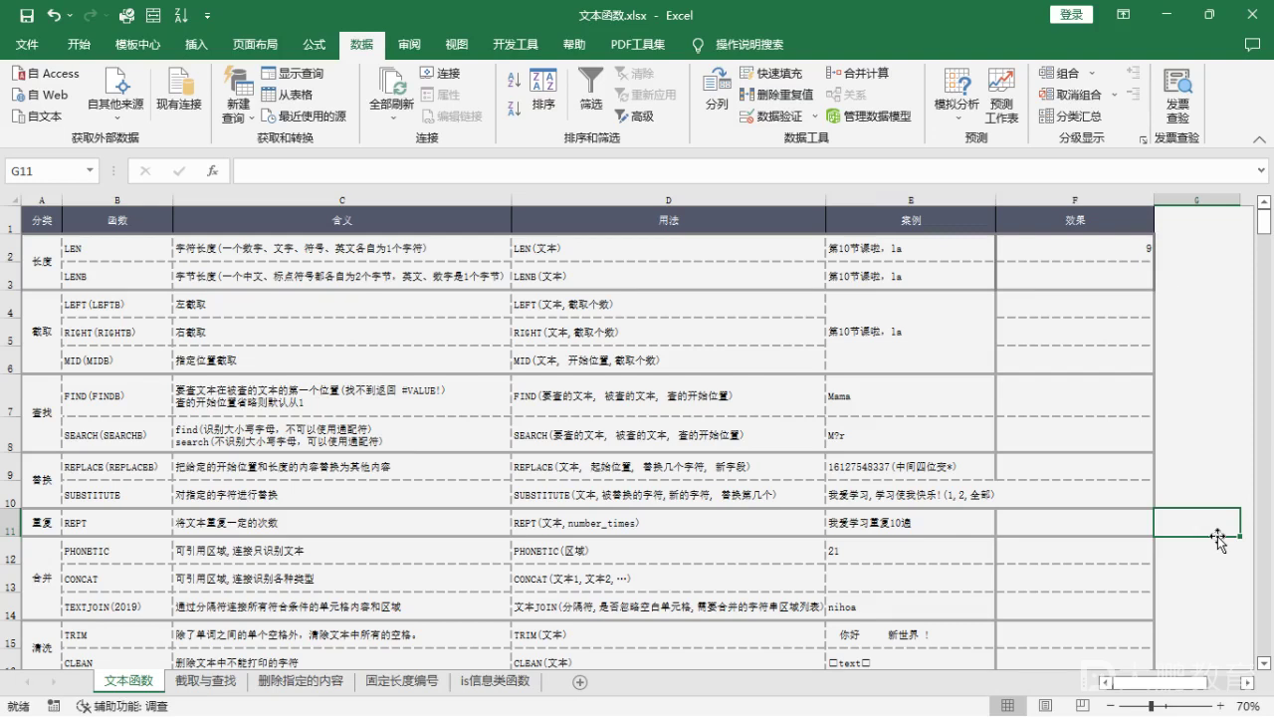
Step: Review the LEN entry in B2, the LENB entry in B3 and LENB's byte-length description in C3
{"action": "left_click", "coordinate": [121, 243]}
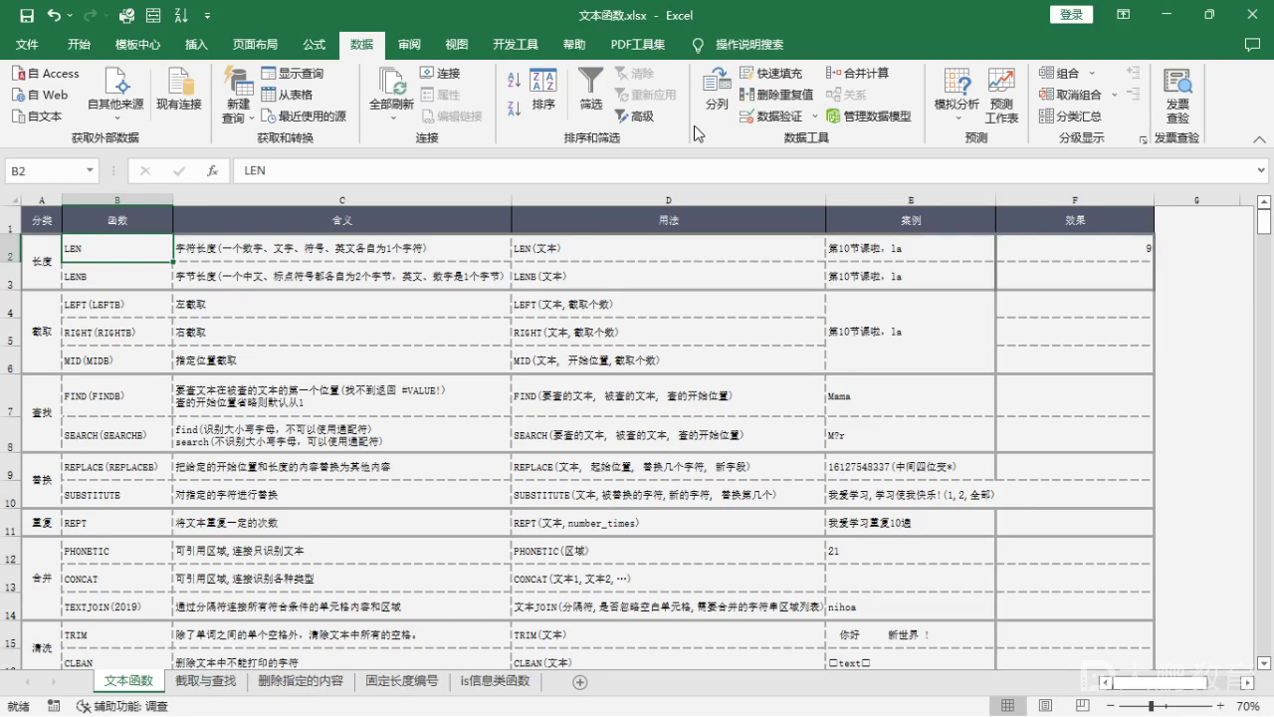
{"action": "left_click", "coordinate": [110, 283]}
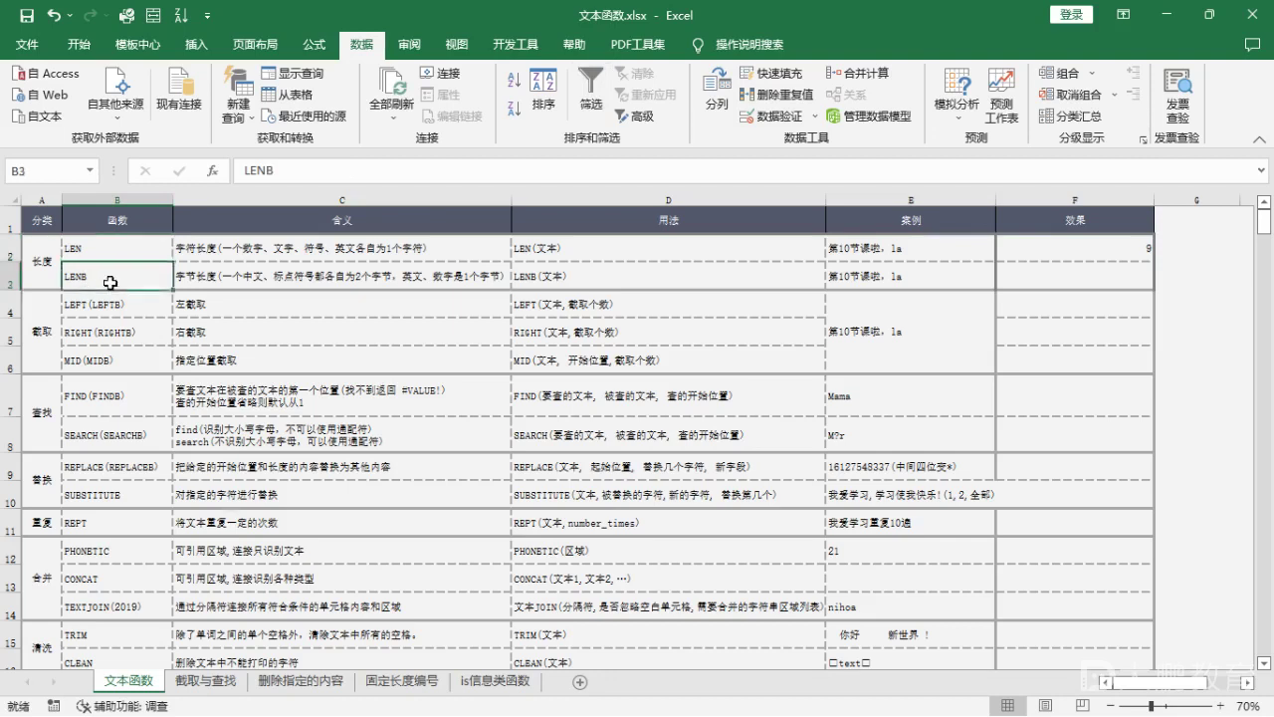
{"action": "left_click", "coordinate": [161, 334]}
{"action": "key", "text": "Up"}
{"action": "key", "text": "Up"}
{"action": "left_click", "coordinate": [229, 284]}
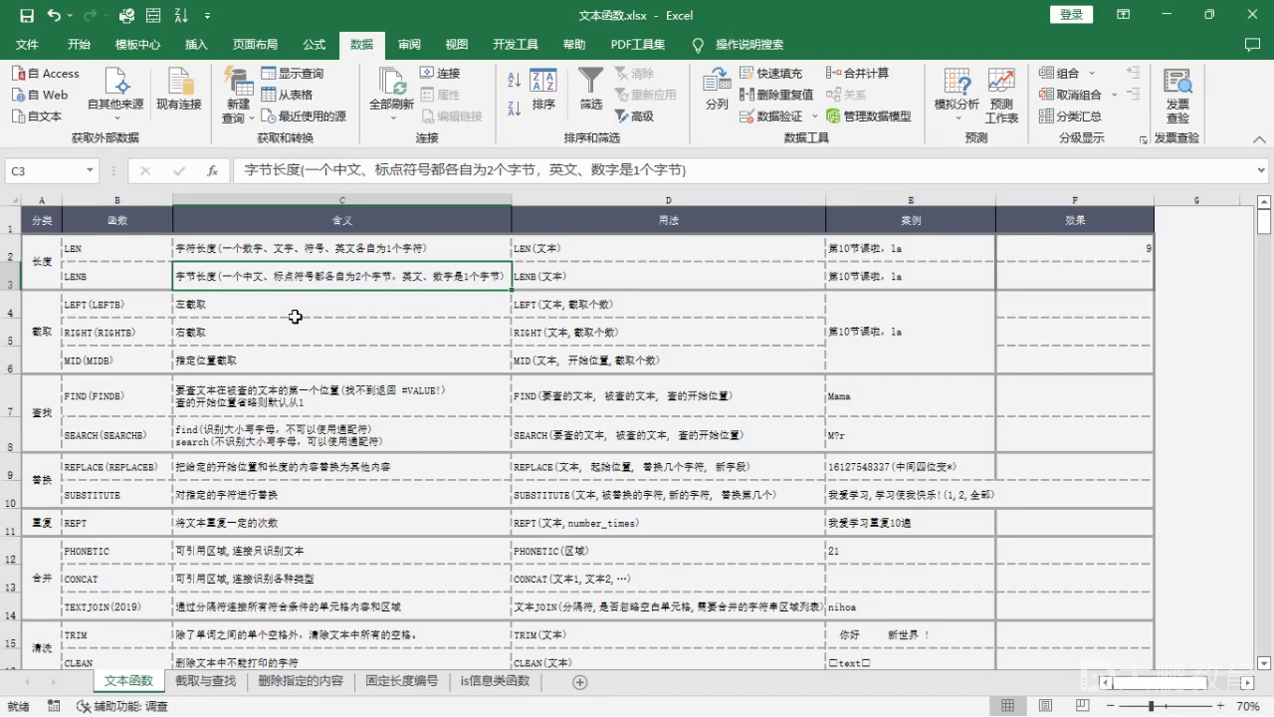
Step: Enter =LENB(E3) in F3 to get the sample text's byte length, 14
{"action": "left_click", "coordinate": [1118, 280]}
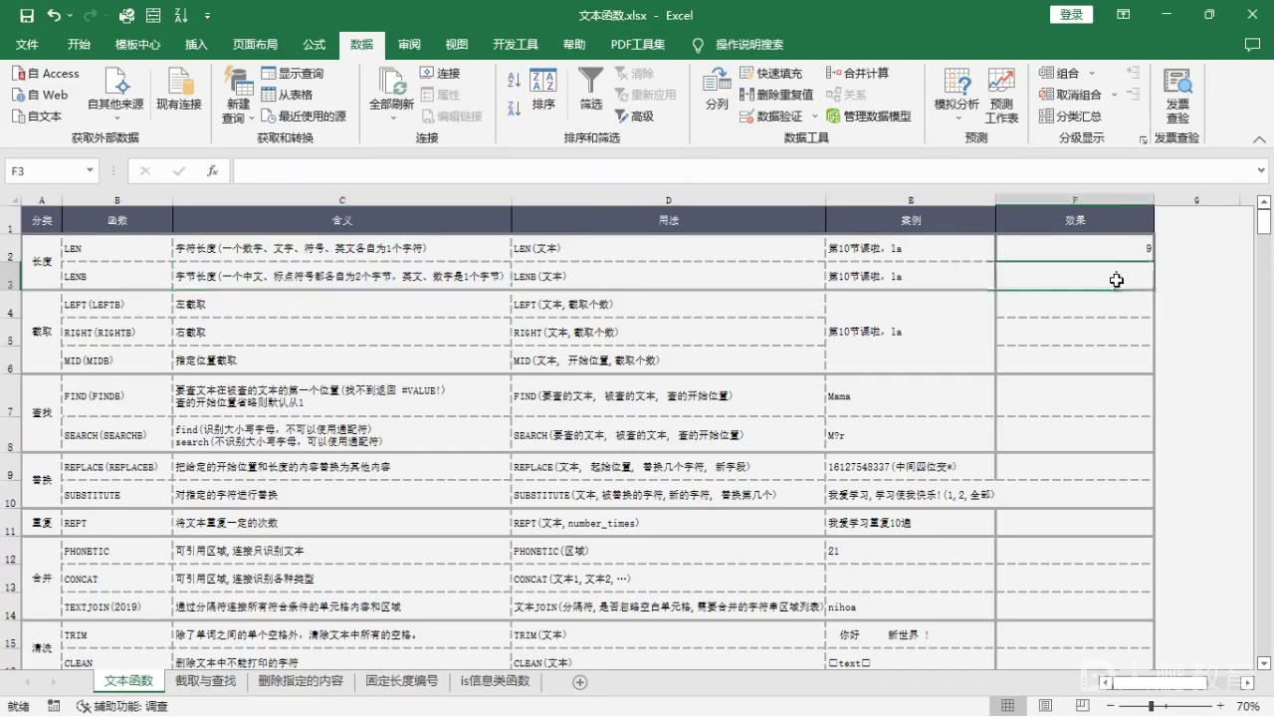
{"action": "type", "text": "=lenb("}
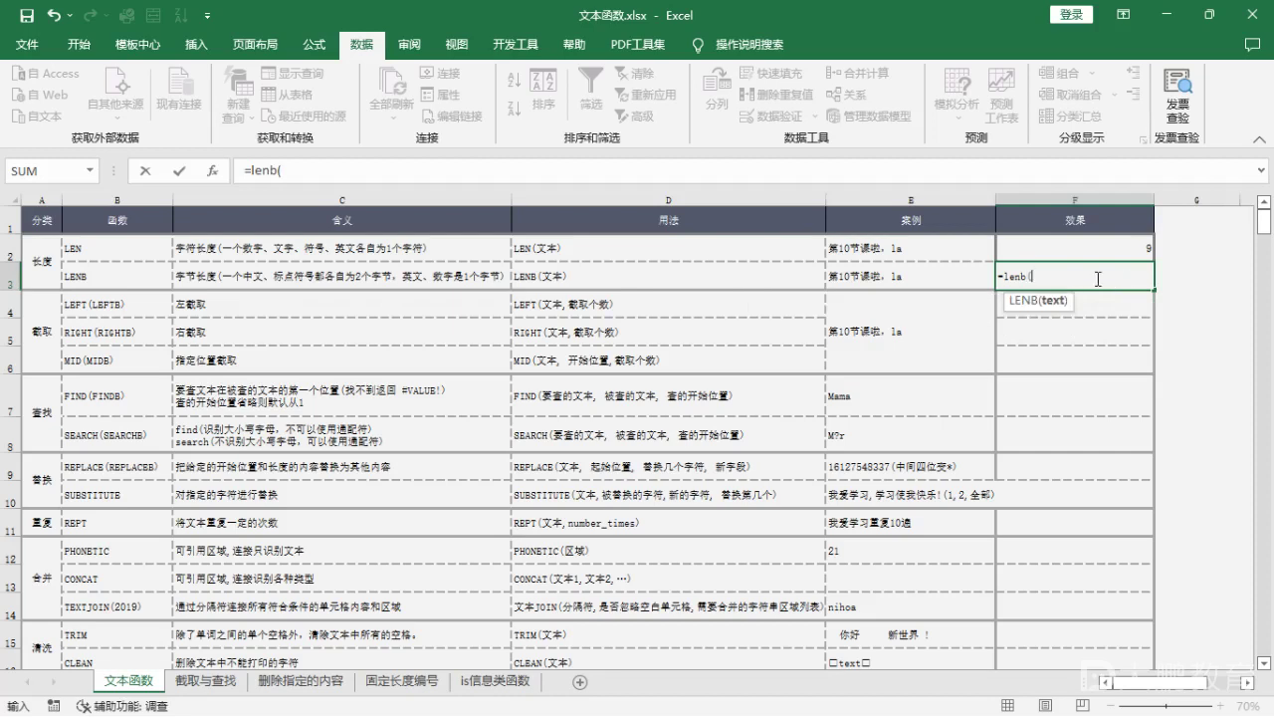
{"action": "left_click", "coordinate": [916, 278]}
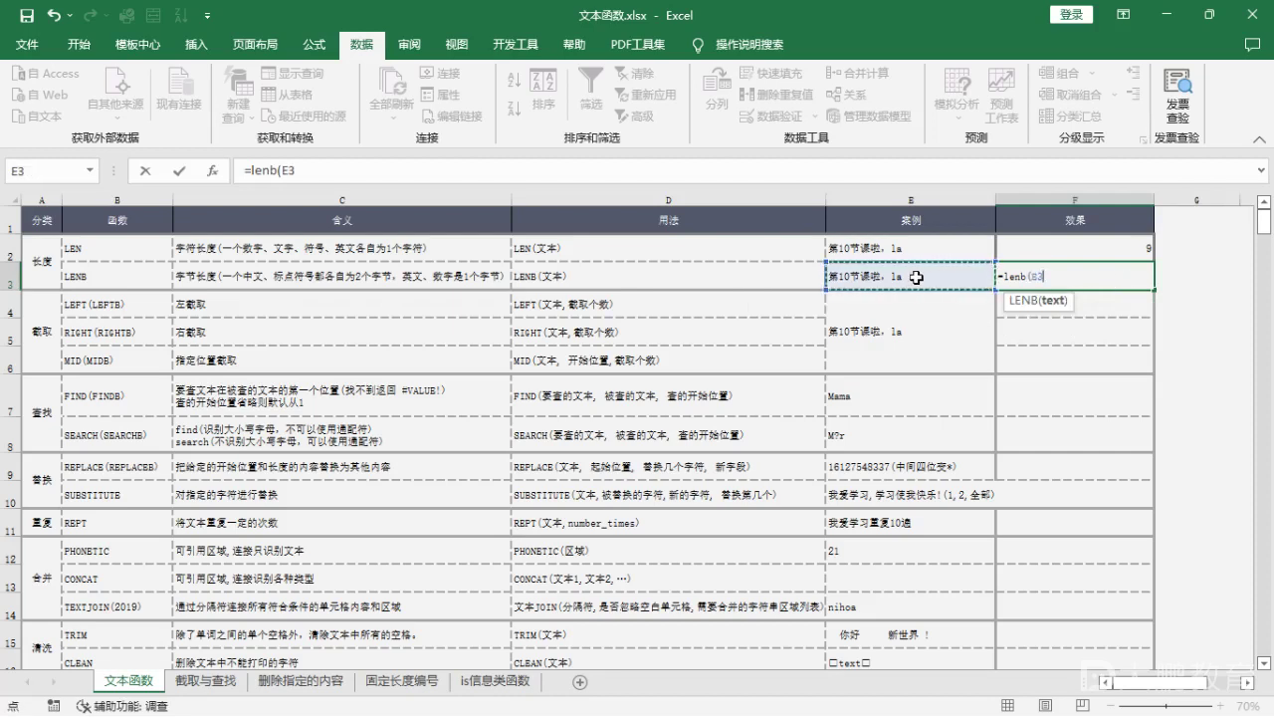
{"action": "type", "text": ")"}
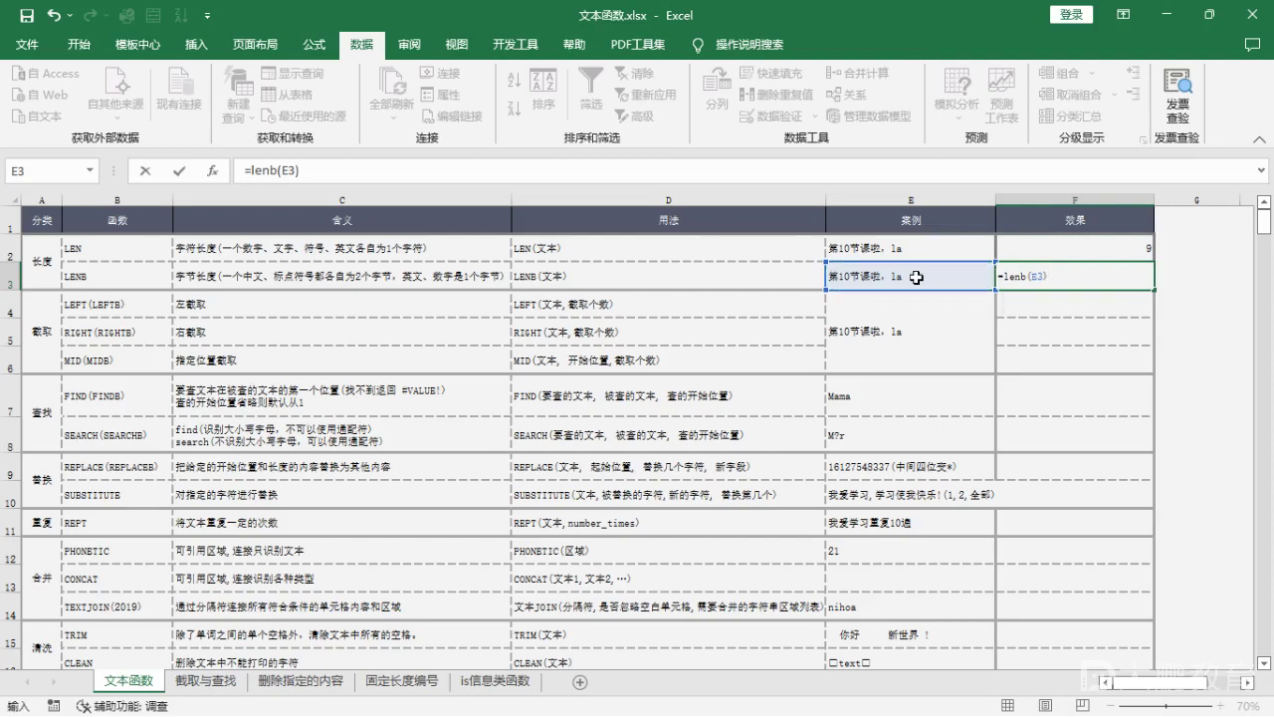
{"action": "key", "text": "Return"}
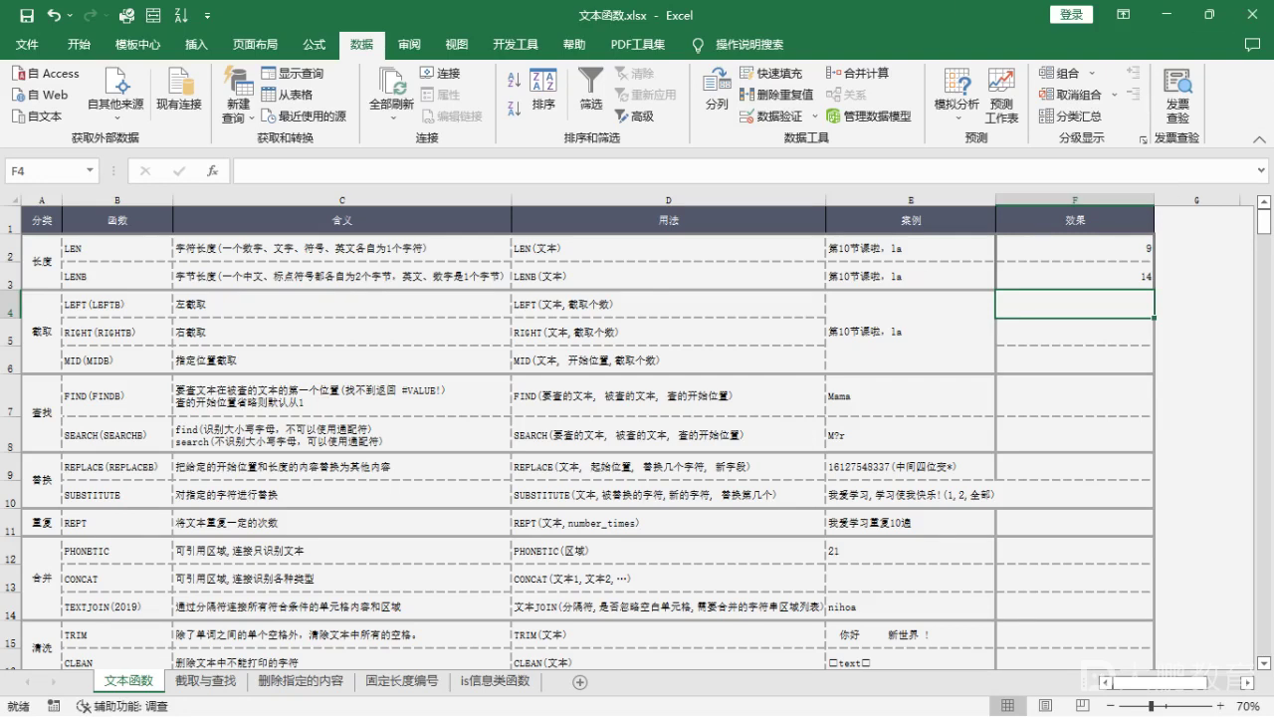
{"action": "key", "text": "ctrl+2"}
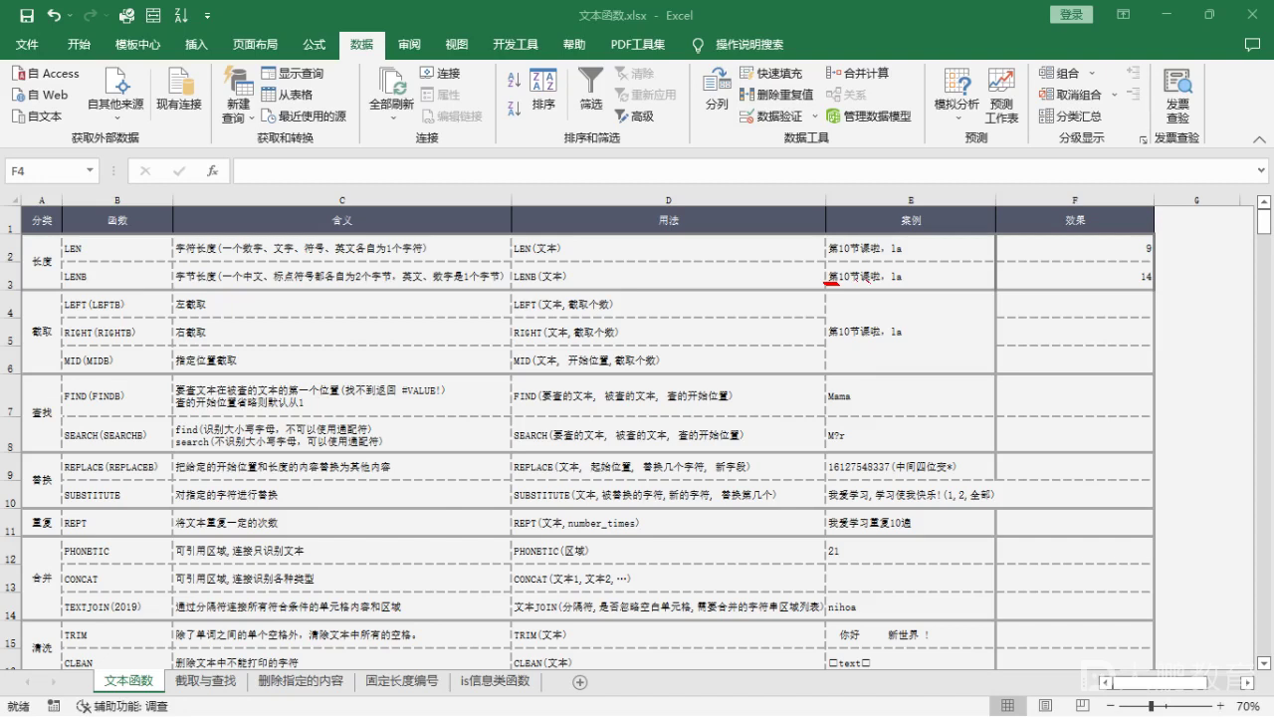
{"action": "mouse_move", "coordinate": [876, 280]}
{"action": "left_mouse_down"}
{"action": "mouse_move", "coordinate": [880, 291]}
{"action": "mouse_move", "coordinate": [894, 282]}
{"action": "left_mouse_up"}
{"action": "scroll", "coordinate": [438, 394], "scroll_direction": "down", "scroll_amount": 1}
{"action": "scroll", "coordinate": [521, 310], "scroll_direction": "up", "scroll_amount": 1}
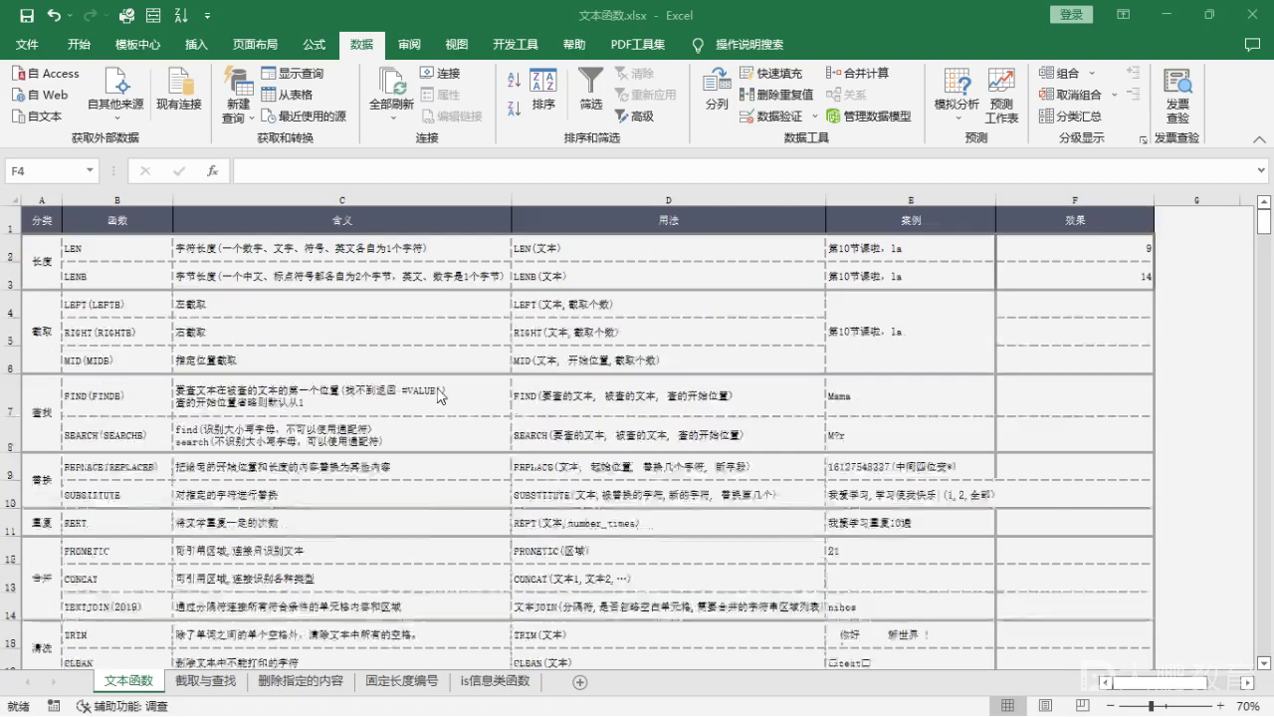
{"action": "left_click", "coordinate": [45, 329]}
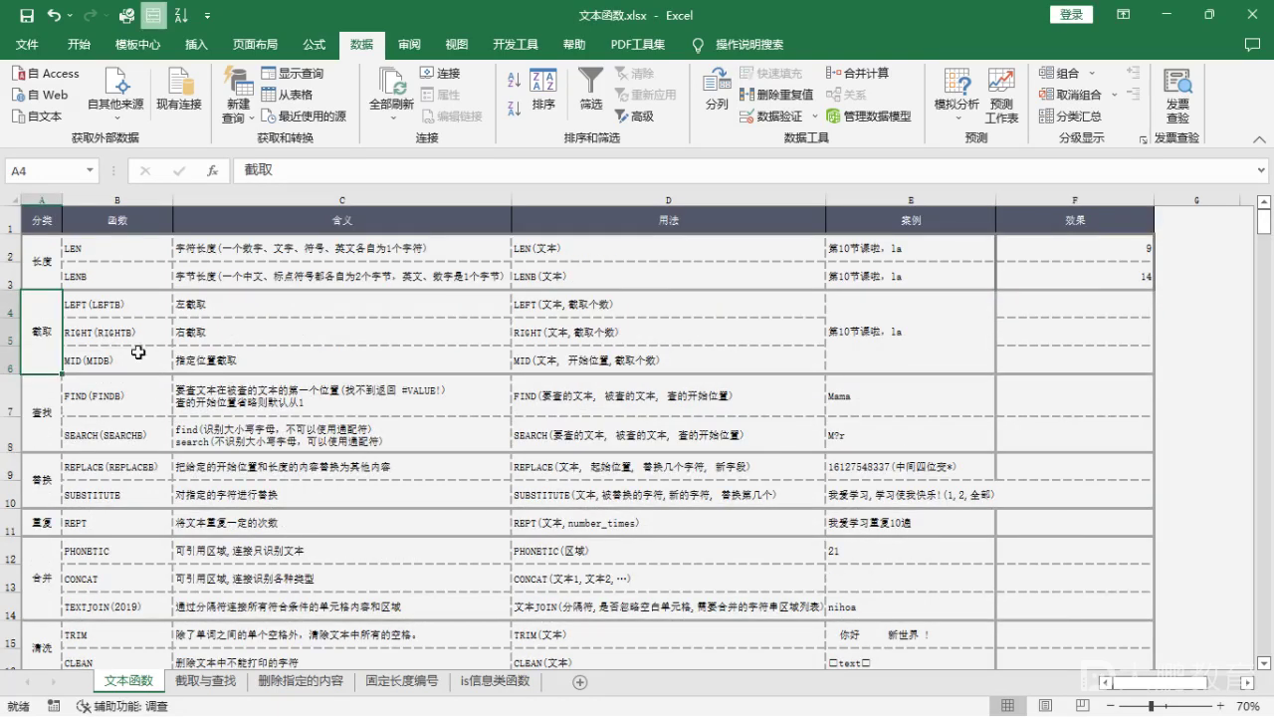
{"action": "scroll", "coordinate": [138, 352], "scroll_direction": "up", "scroll_amount": 1}
{"action": "scroll", "coordinate": [138, 353], "scroll_direction": "down", "scroll_amount": 1}
{"action": "left_click", "coordinate": [145, 312]}
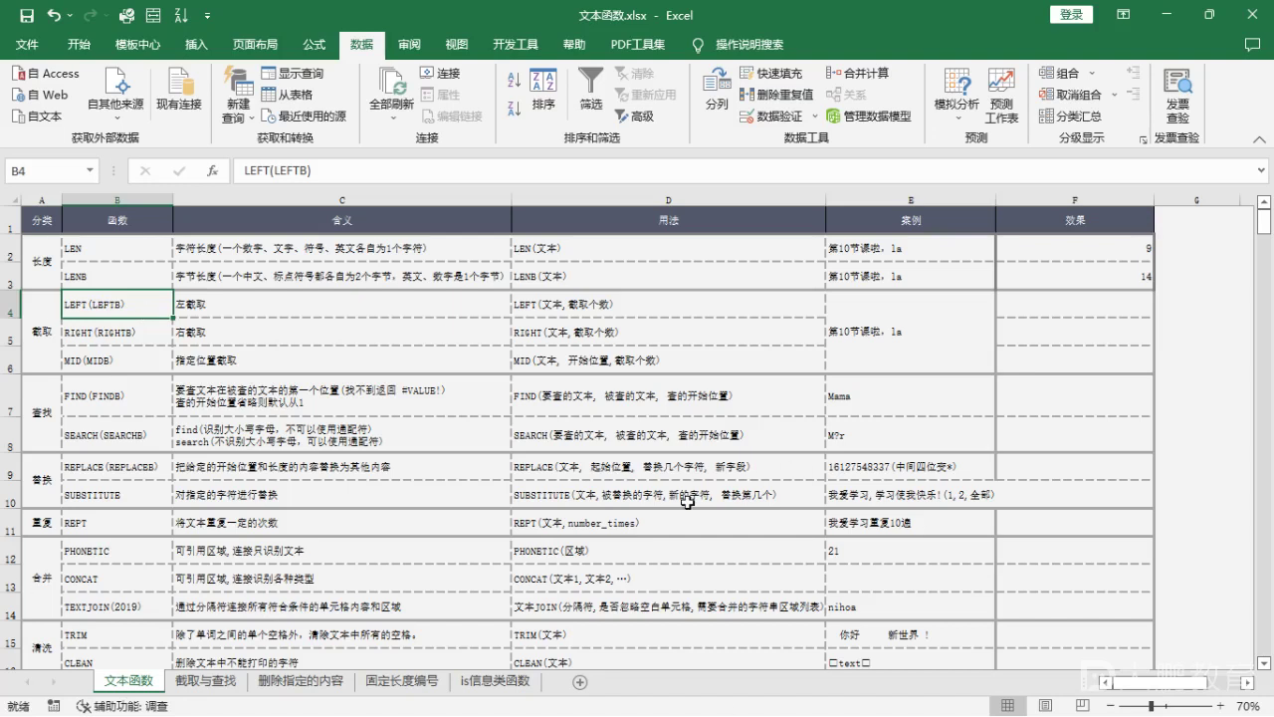
{"action": "left_click", "coordinate": [690, 307]}
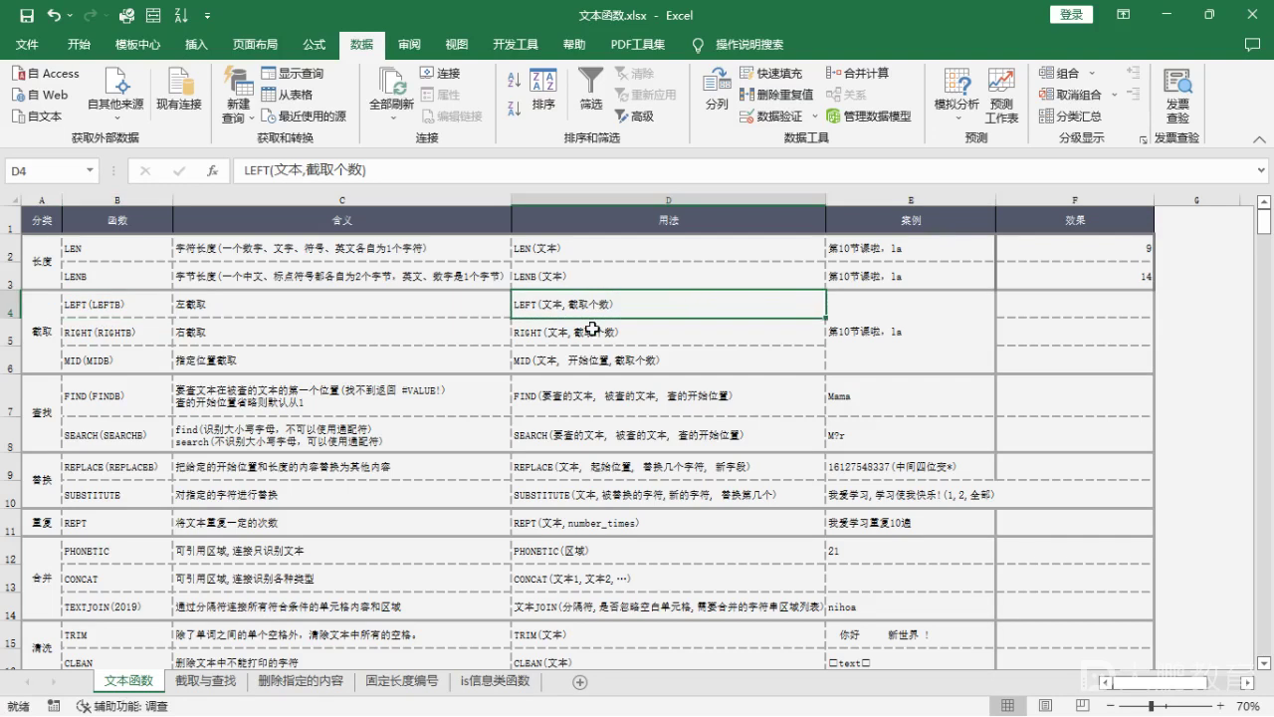
{"action": "left_click", "coordinate": [593, 331]}
{"action": "left_click", "coordinate": [603, 354]}
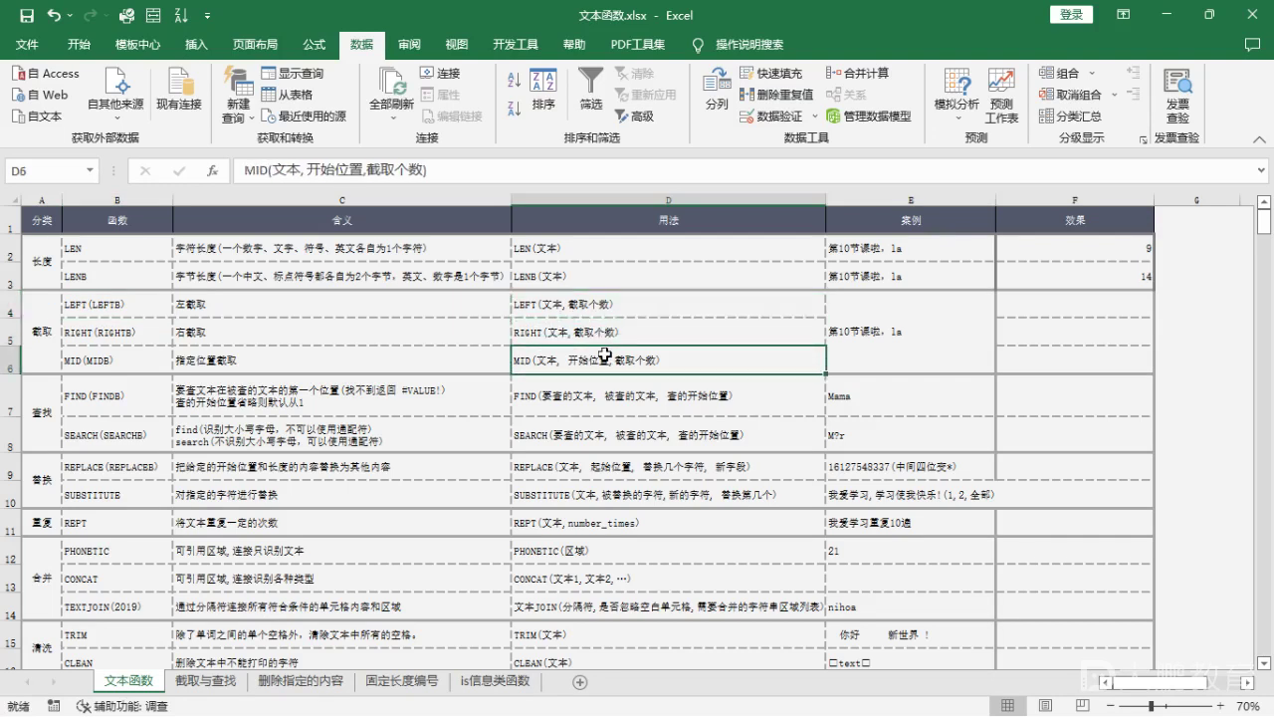
{"action": "left_click", "coordinate": [609, 303]}
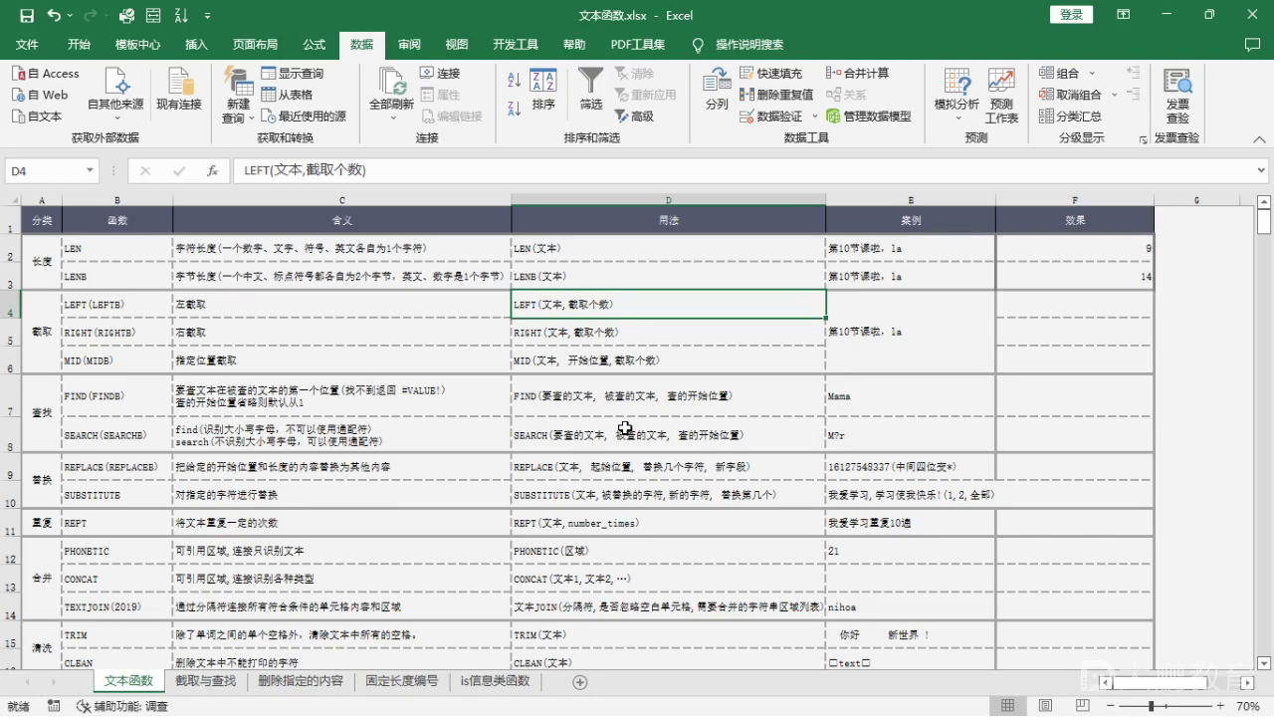
Step: Enter =LEFT(E4,4) in F4 to extract the first four characters, 第10节
{"action": "left_click", "coordinate": [1043, 311]}
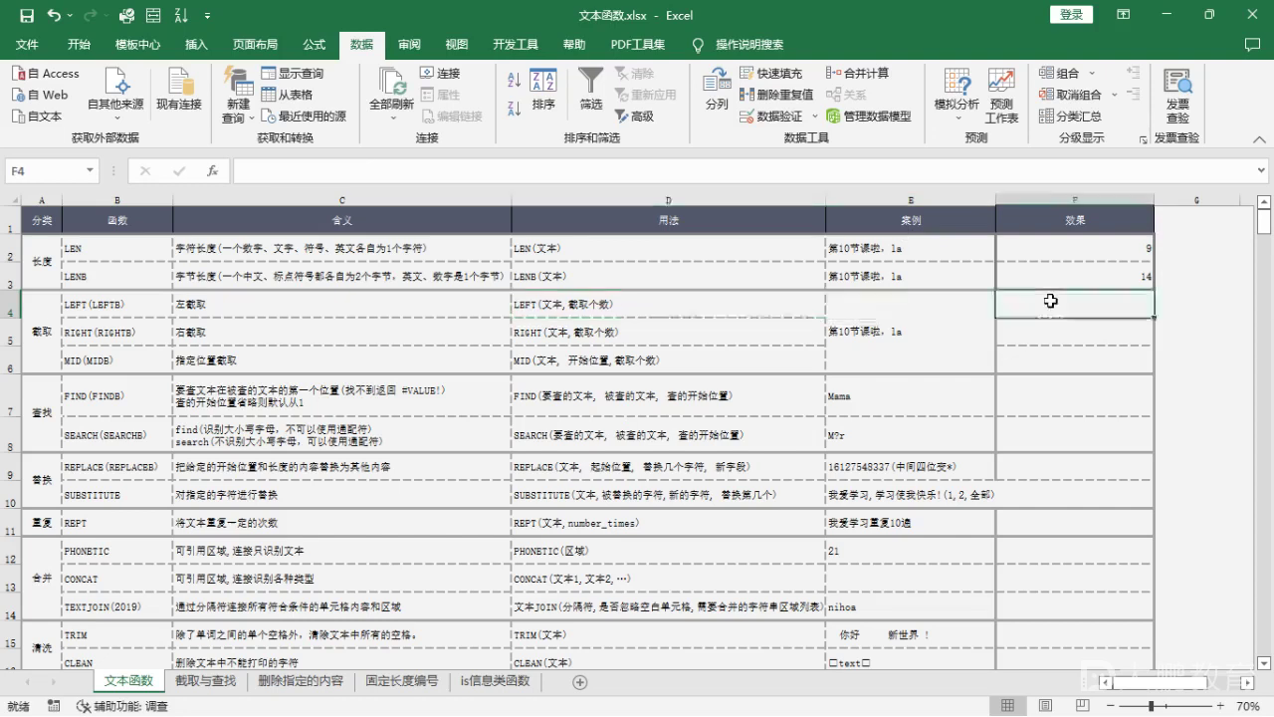
{"action": "type", "text": "=left("}
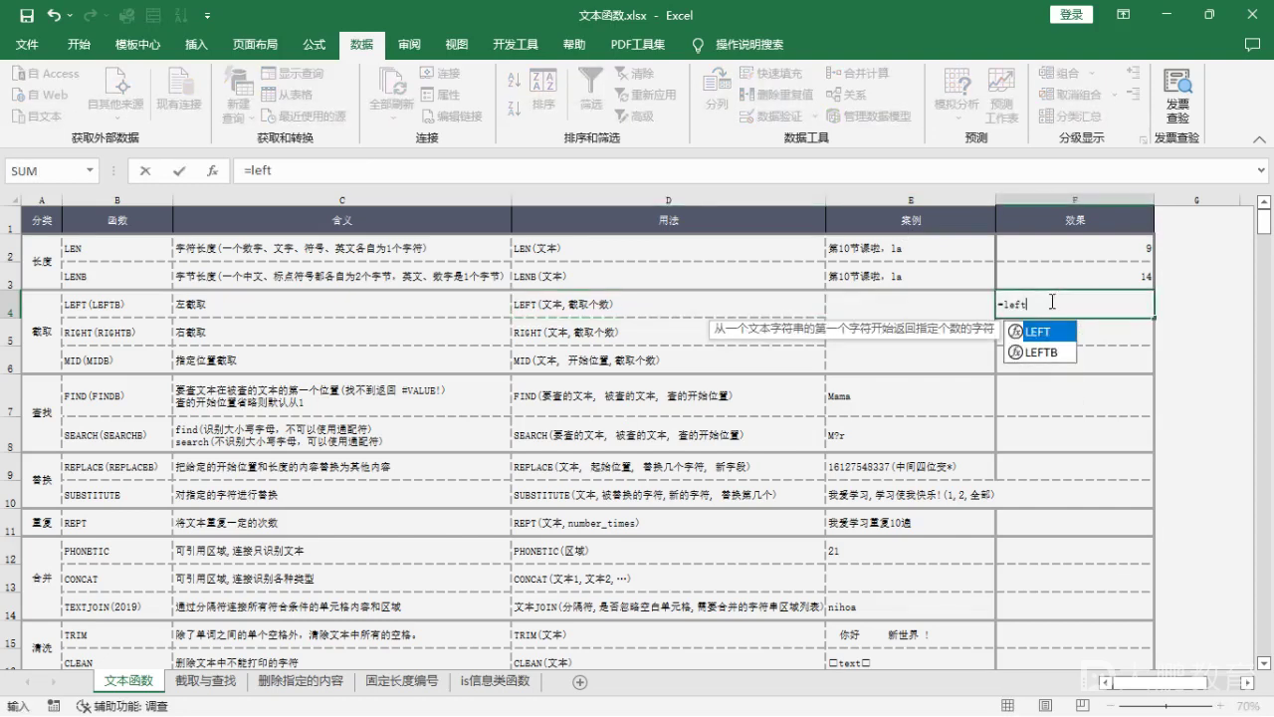
{"action": "left_click", "coordinate": [912, 337]}
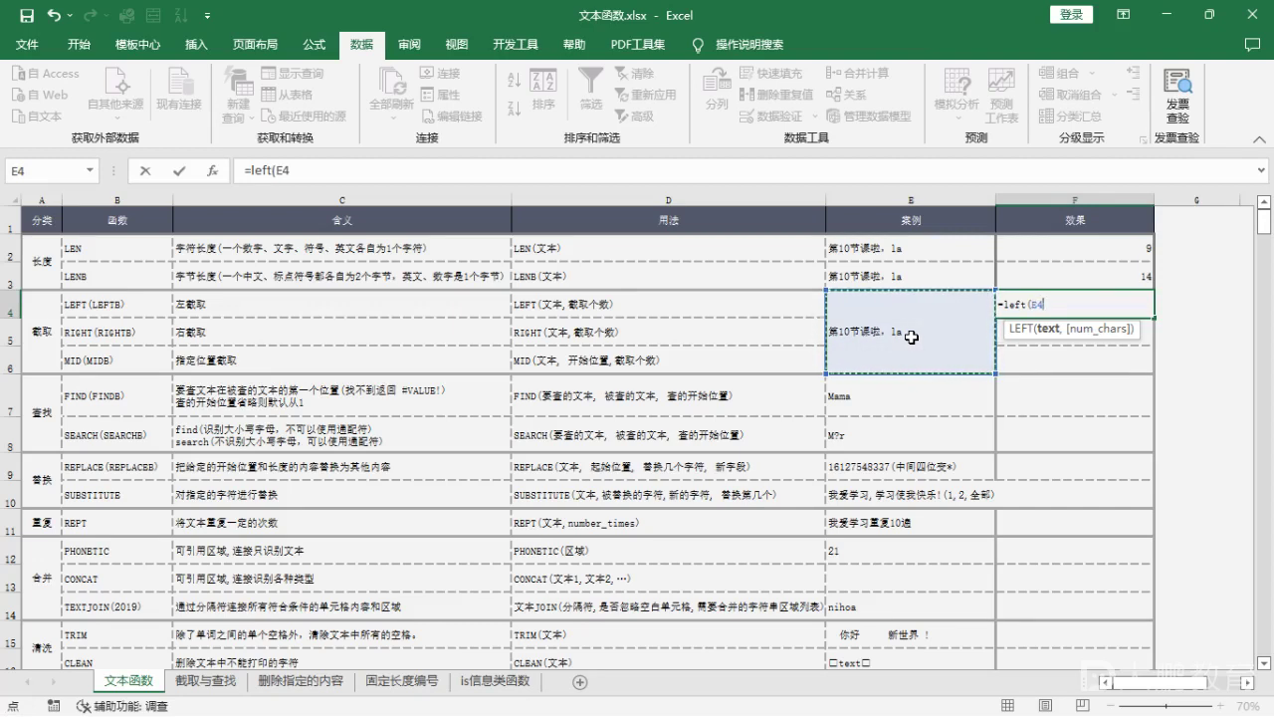
{"action": "type", "text": ","}
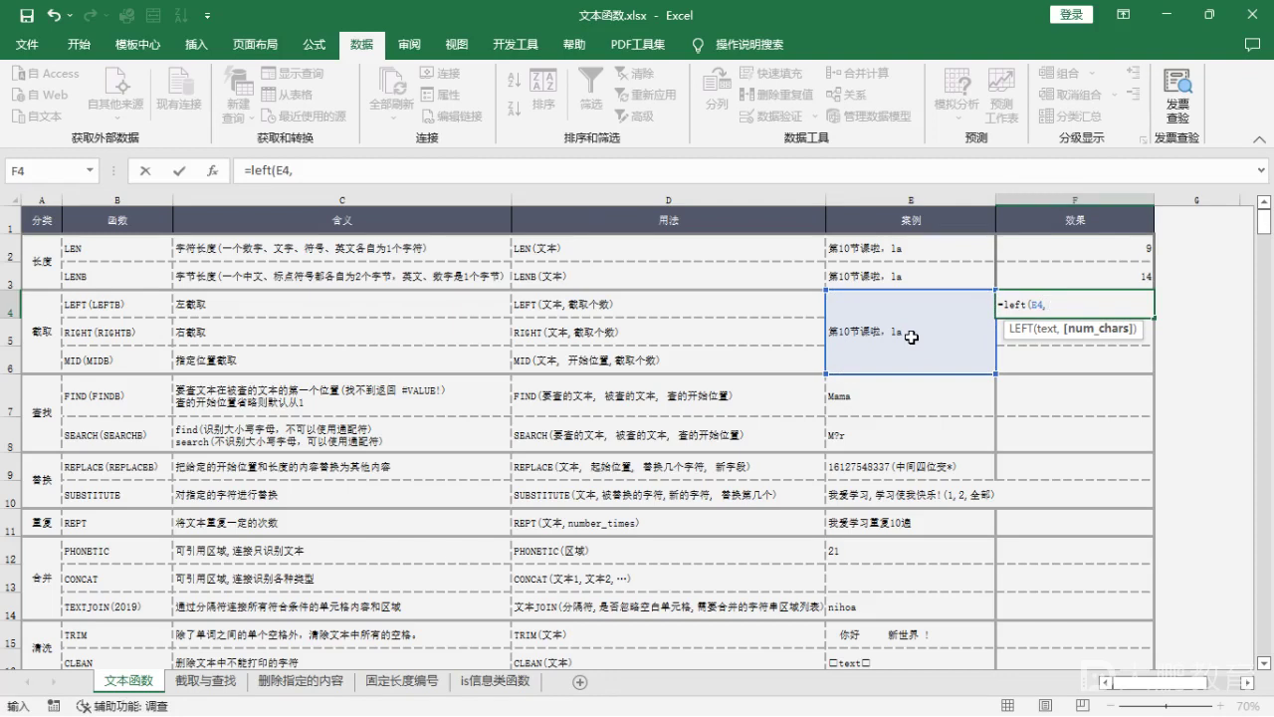
{"action": "type", "text": "4"}
{"action": "type", "text": ")"}
{"action": "key", "text": "Return"}
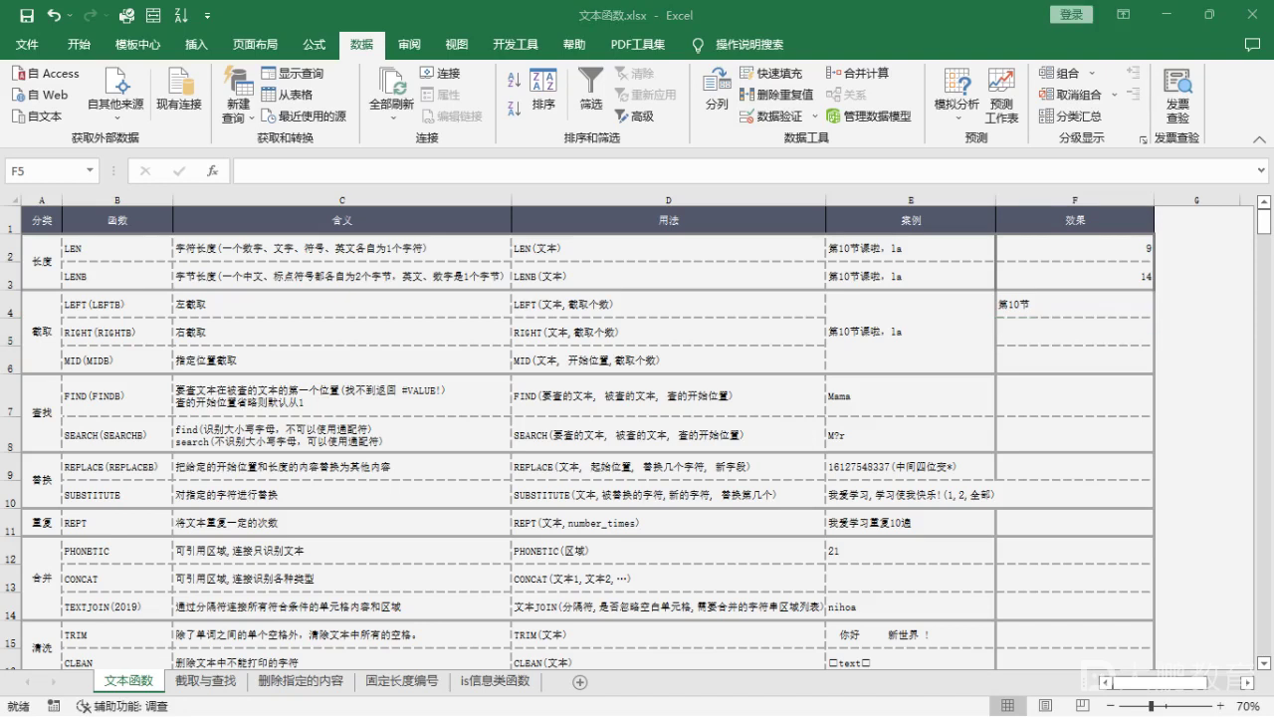
Step: Enter =RIGHT(E4,2) in F5 to return the last two characters, la
{"action": "left_click", "coordinate": [1110, 322]}
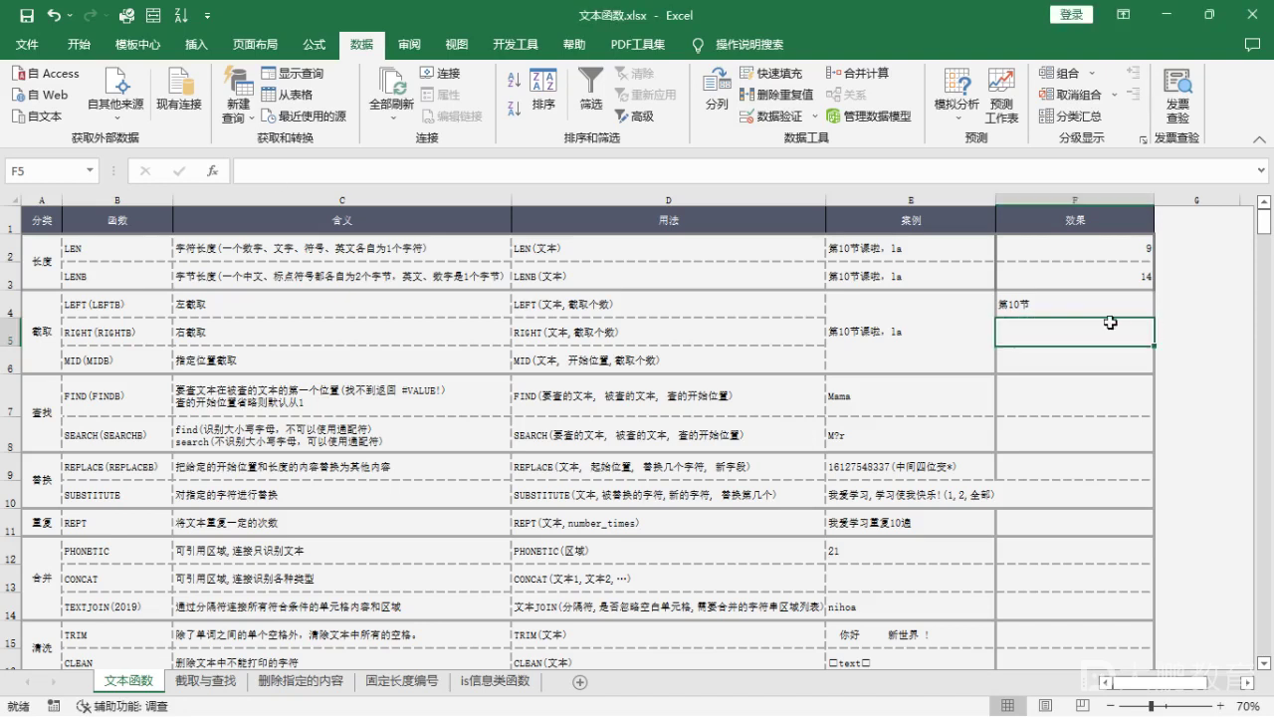
{"action": "type", "text": "=right("}
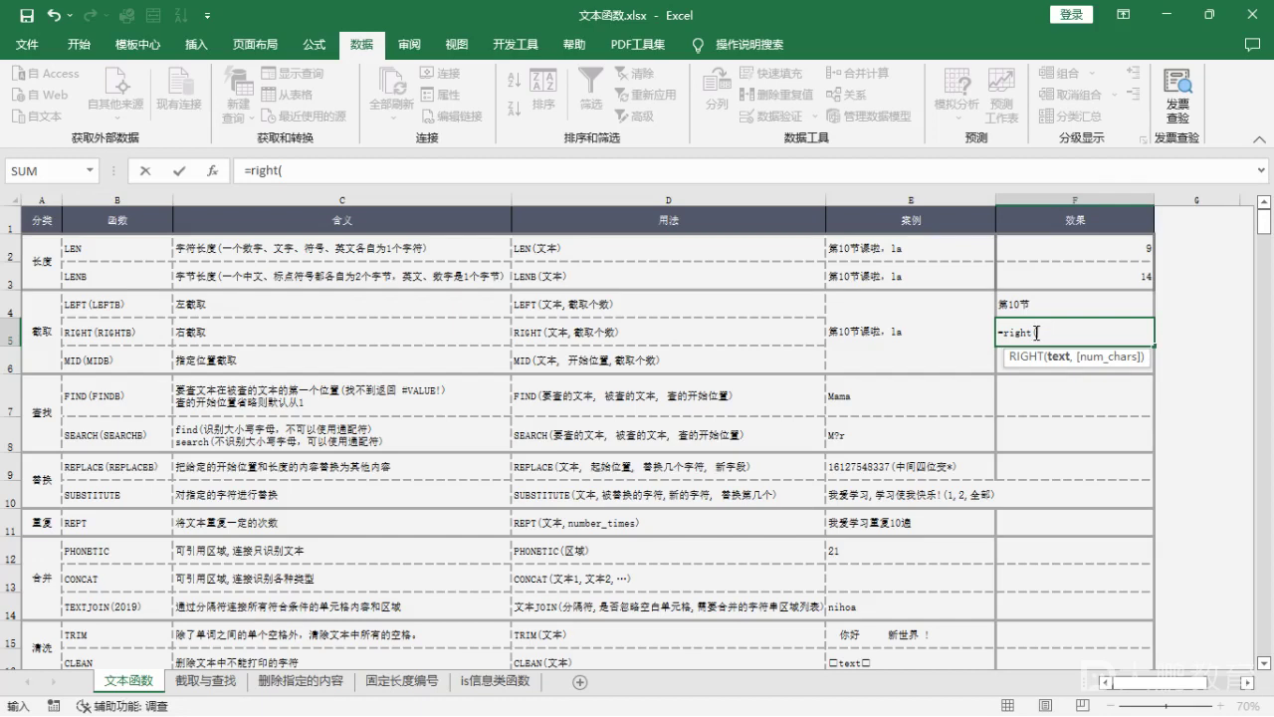
{"action": "left_click", "coordinate": [935, 338]}
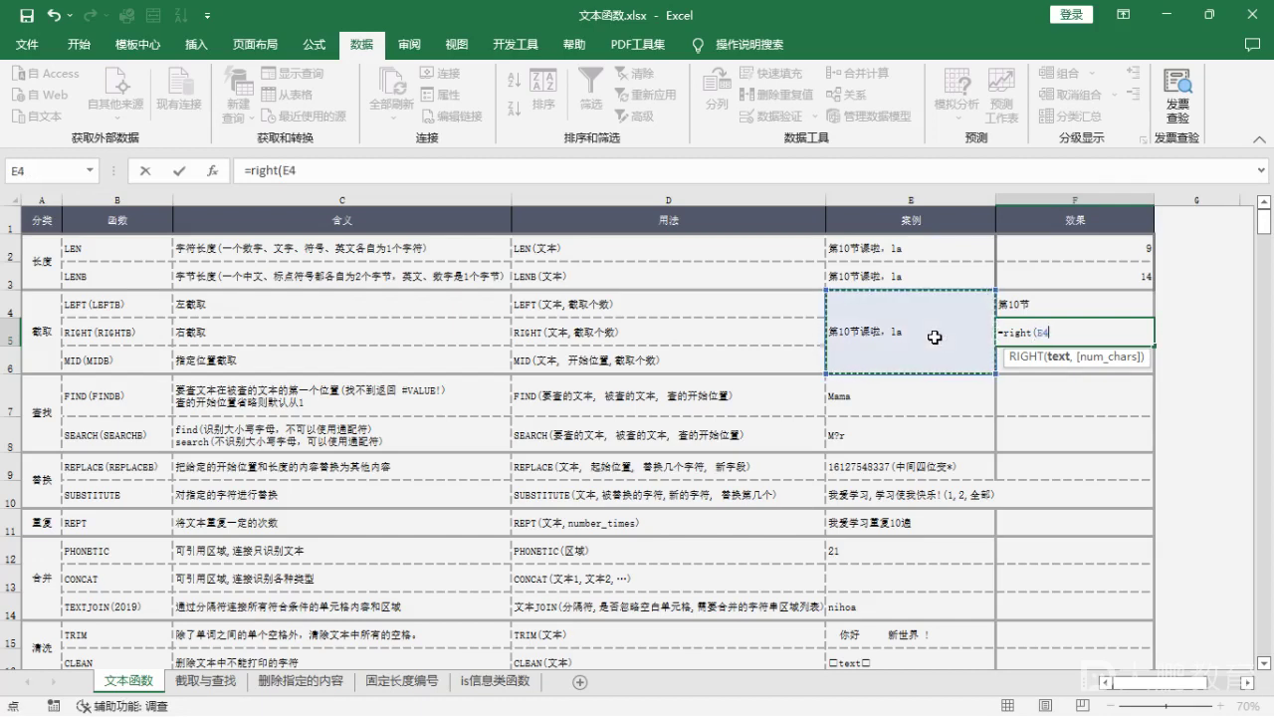
{"action": "type", "text": ","}
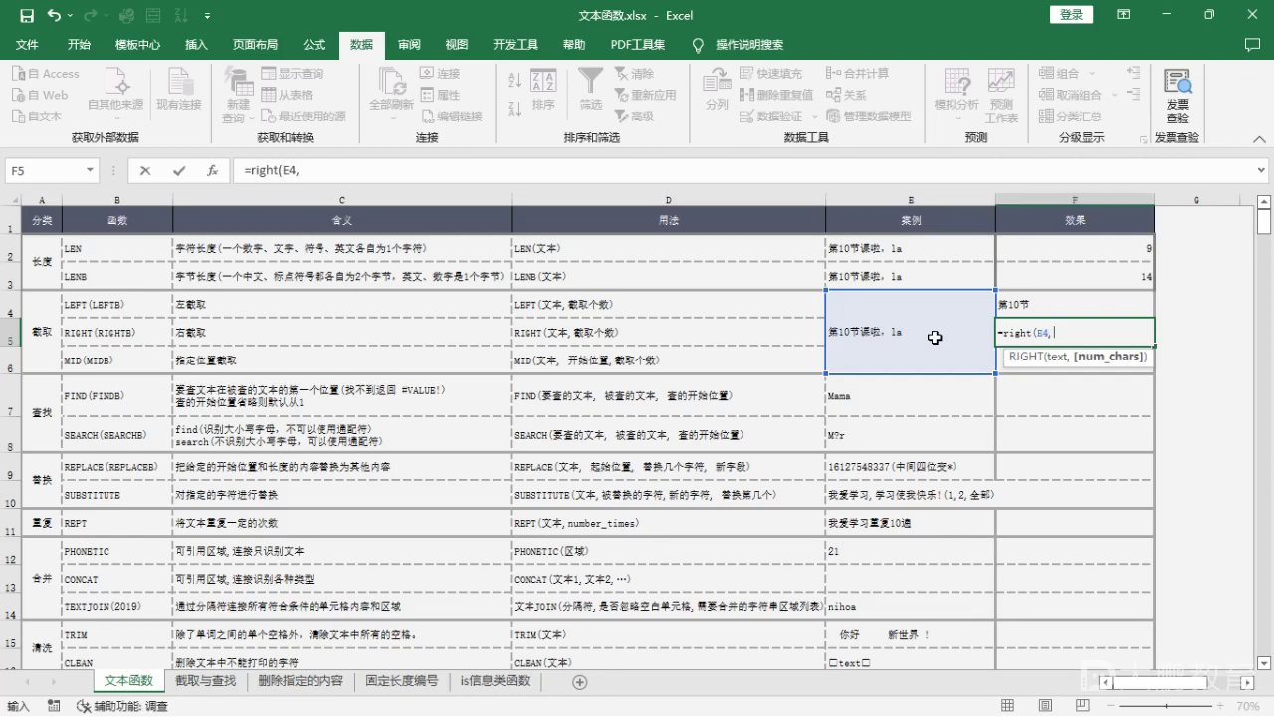
{"action": "type", "text": "2"}
{"action": "type", "text": ")"}
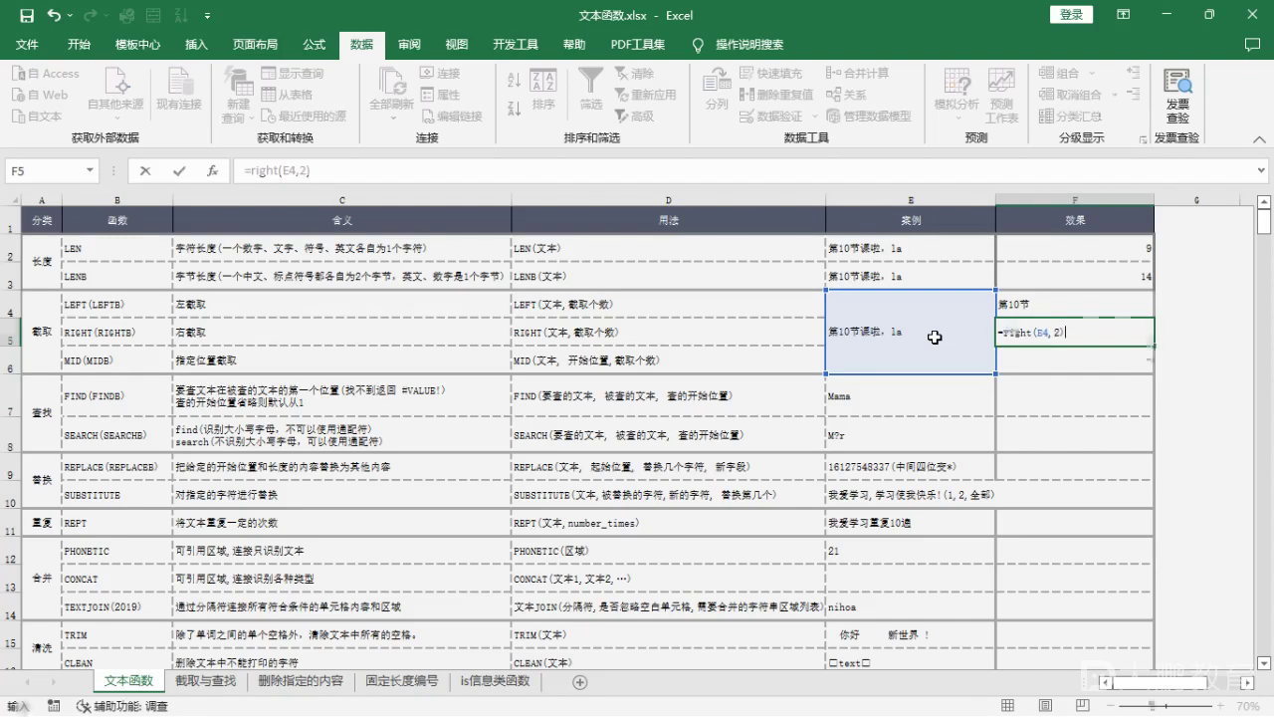
{"action": "key", "text": "Return"}
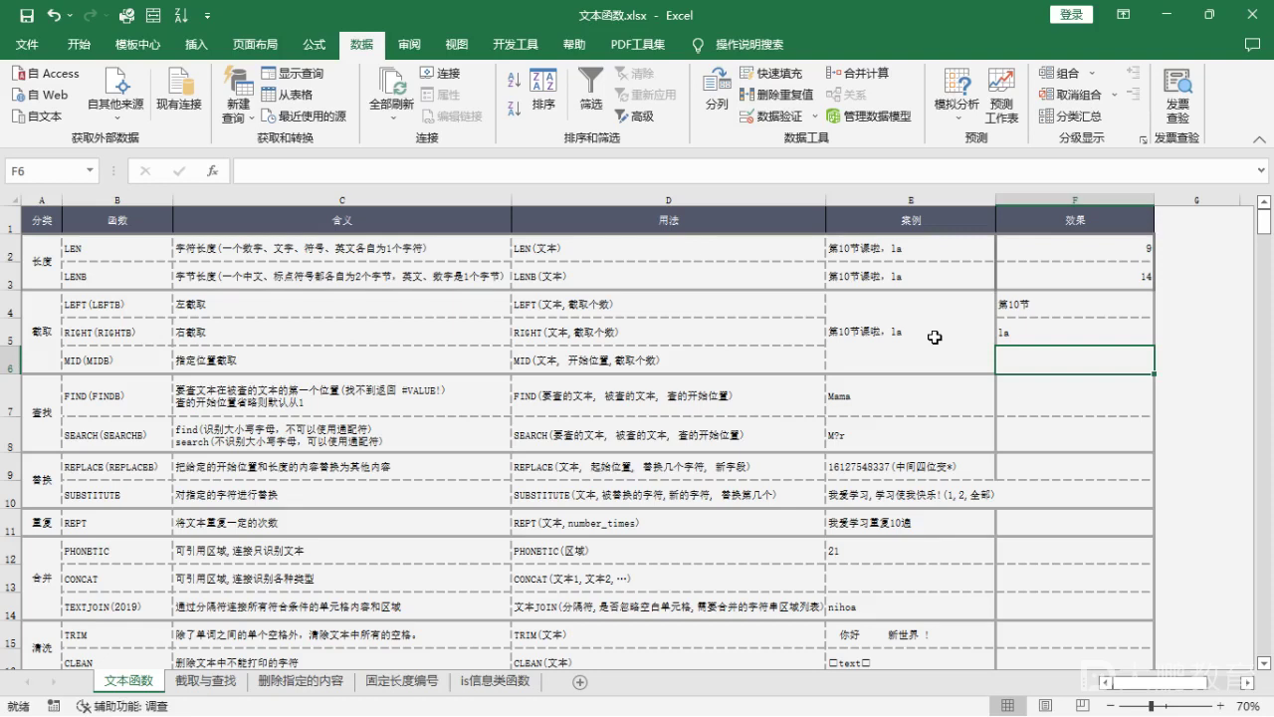
Step: Enter a MID formula on E4 with start 2 and length 2 in F6
{"action": "type", "text": "mid"}
{"action": "key", "text": "BackSpace"}
{"action": "key", "text": "BackSpace"}
{"action": "key", "text": "BackSpace"}
{"action": "type", "text": "=mi"}
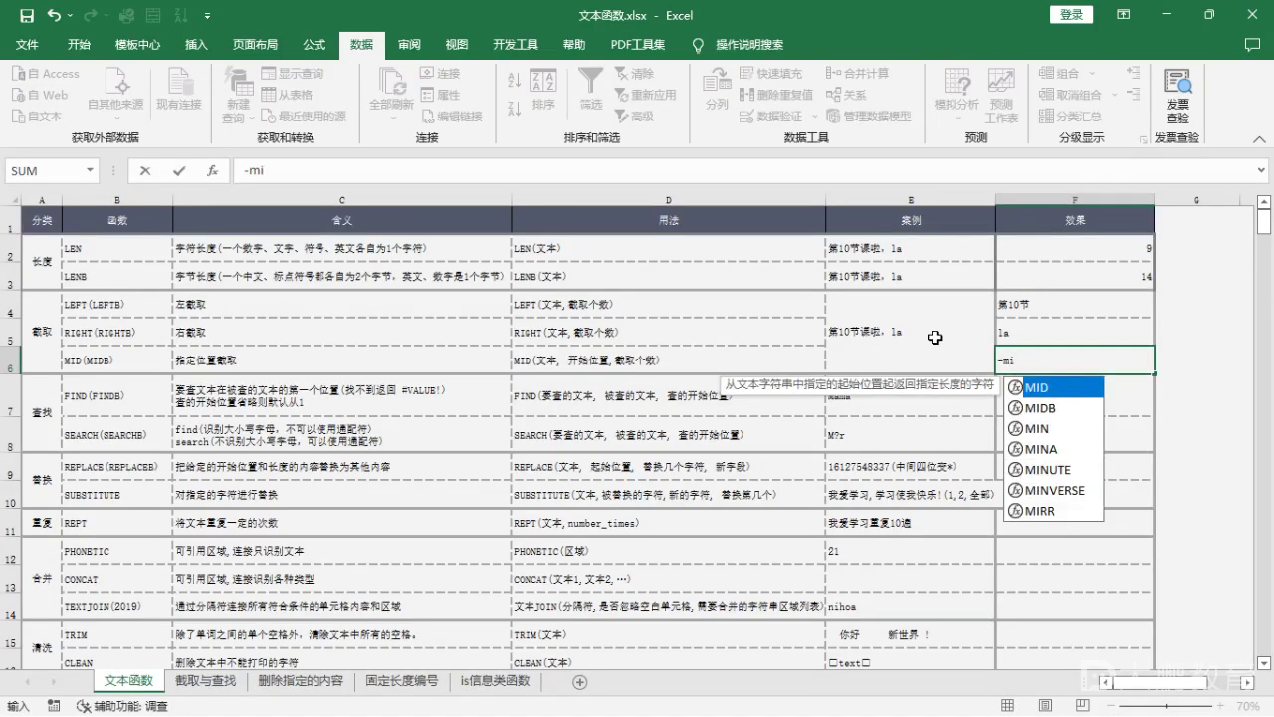
{"action": "type", "text": "d("}
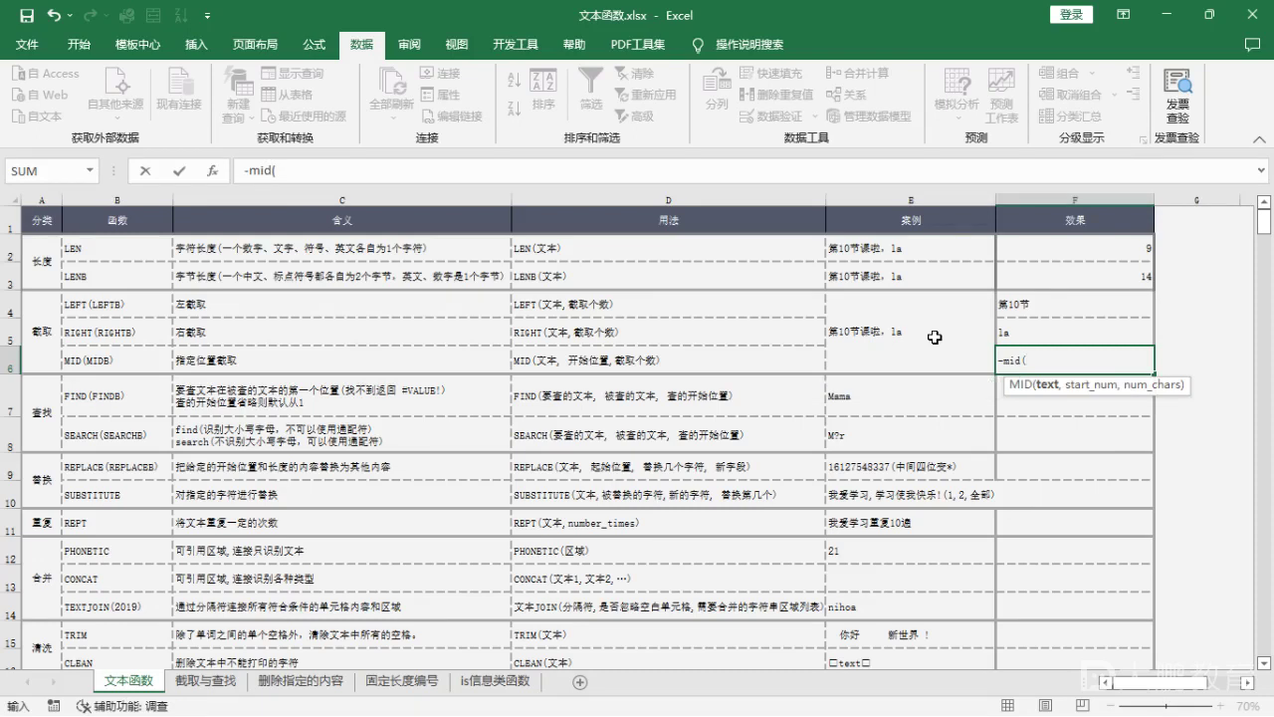
{"action": "left_click", "coordinate": [935, 337]}
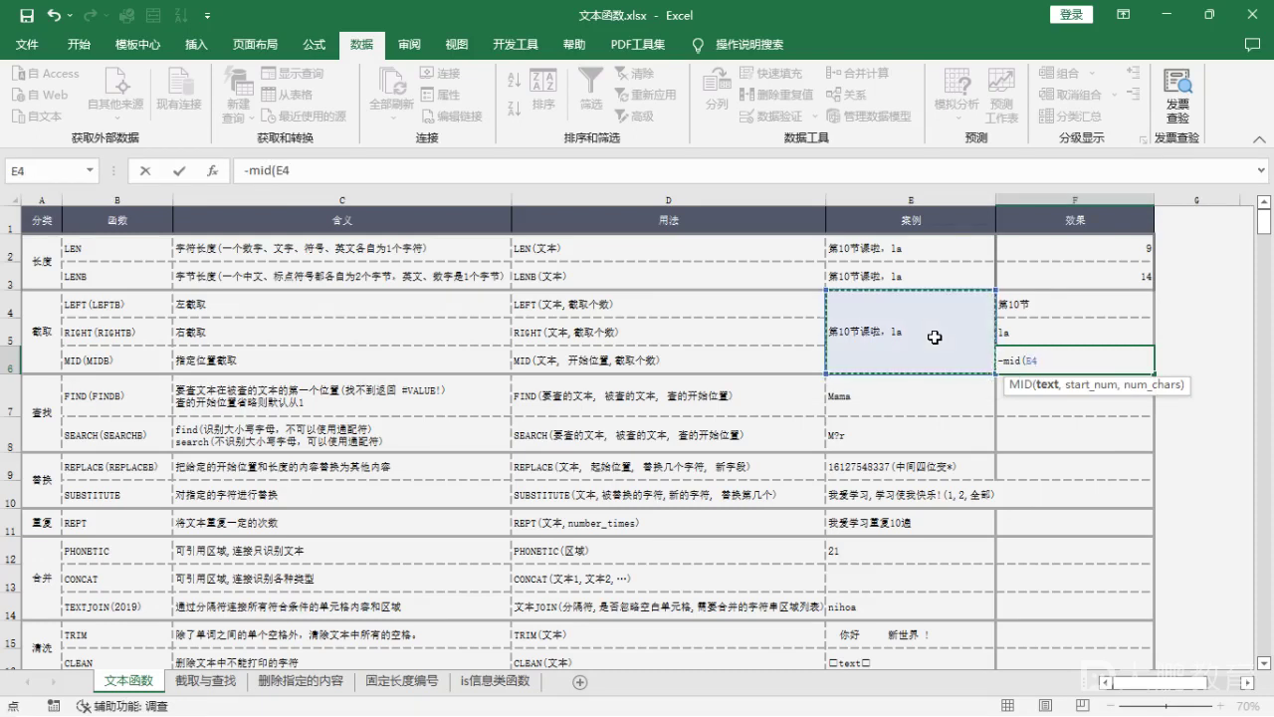
{"action": "type", "text": ","}
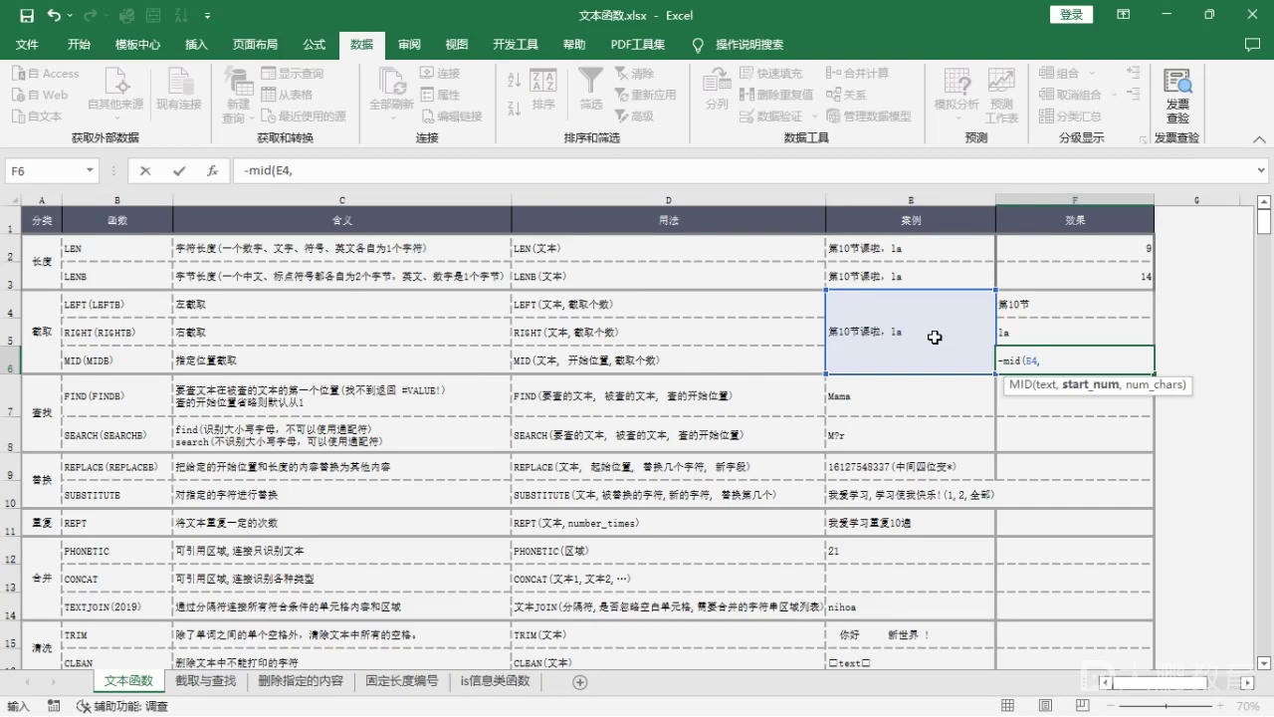
{"action": "type", "text": "2,"}
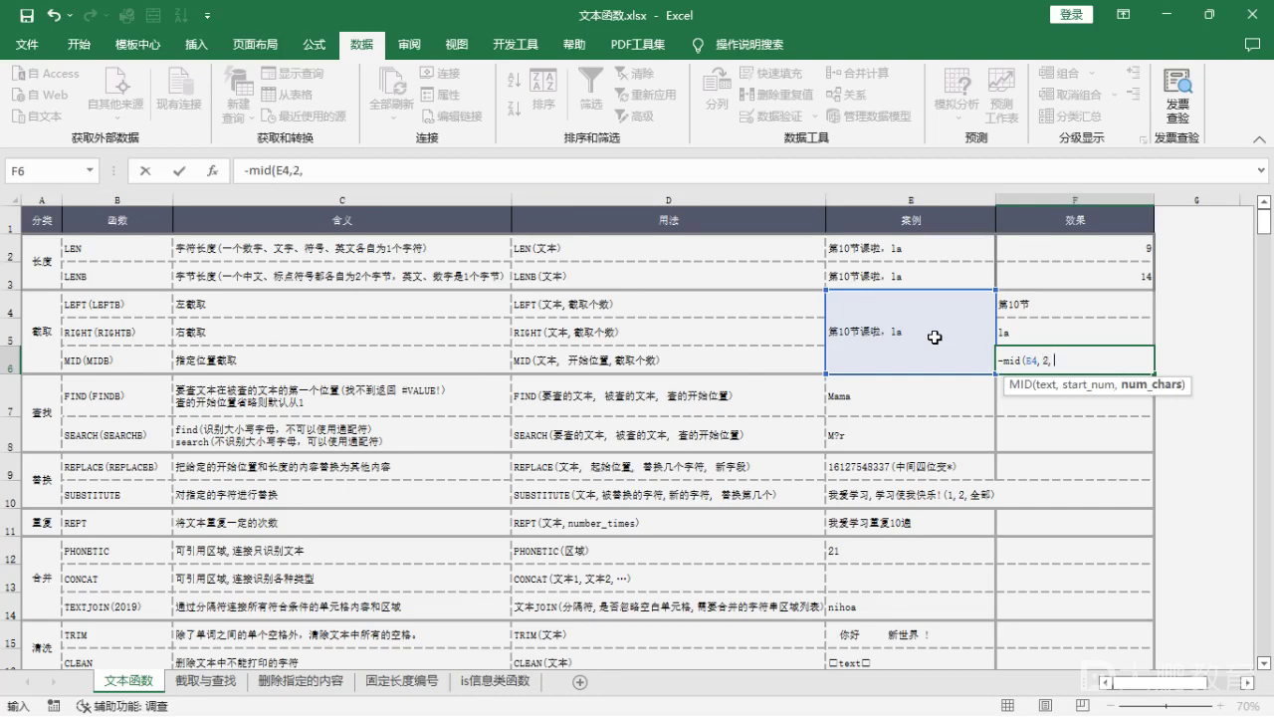
{"action": "type", "text": "2)\\"}
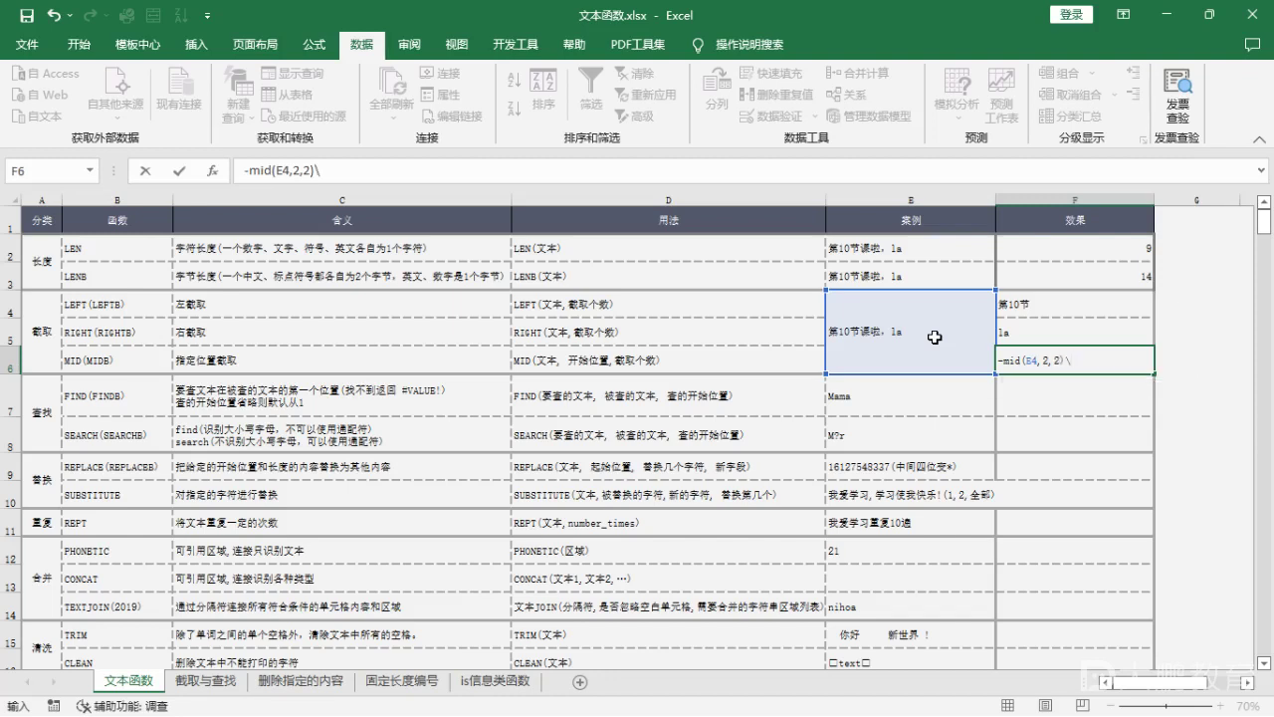
{"action": "key", "text": "Return"}
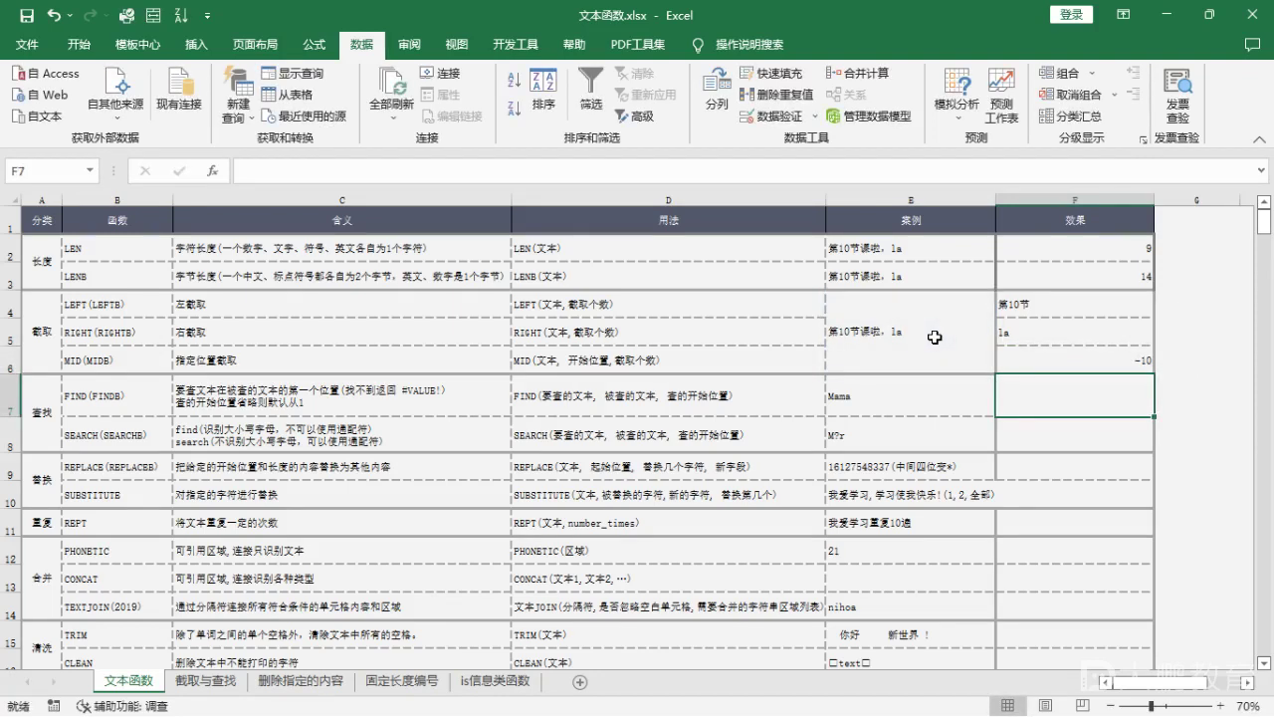
Step: Delete the stray minus sign from F6's formula so =MID(E4,2,2) shows 10
{"action": "double_click", "coordinate": [1075, 367]}
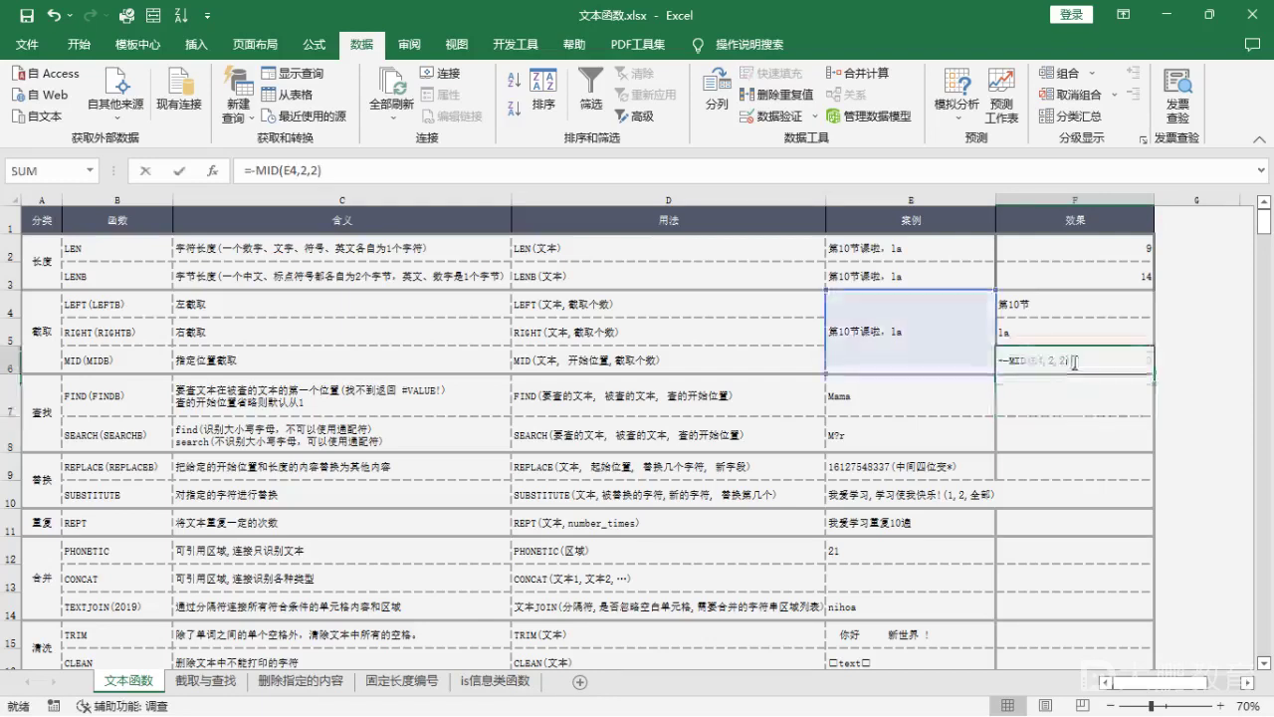
{"action": "left_click", "coordinate": [1010, 358]}
{"action": "key", "text": "BackSpace"}
{"action": "key", "text": "Return"}
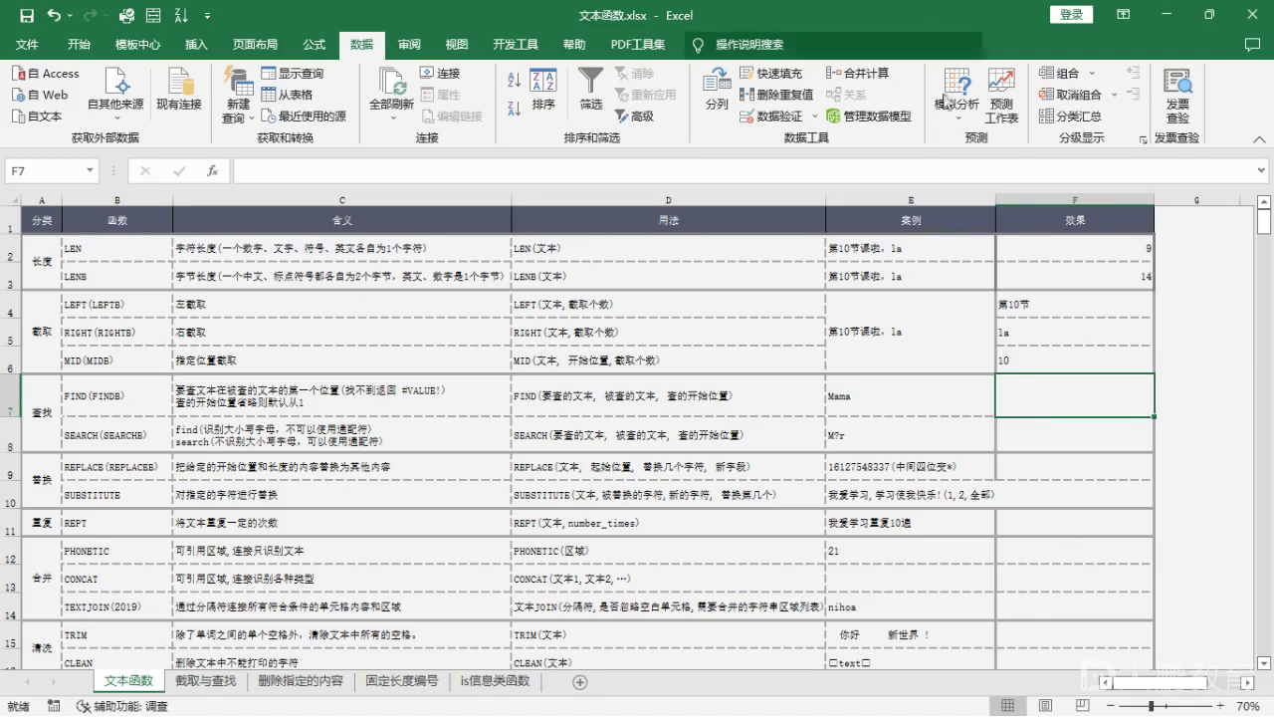
{"action": "scroll", "coordinate": [1067, 382], "scroll_direction": "down", "scroll_amount": 1}
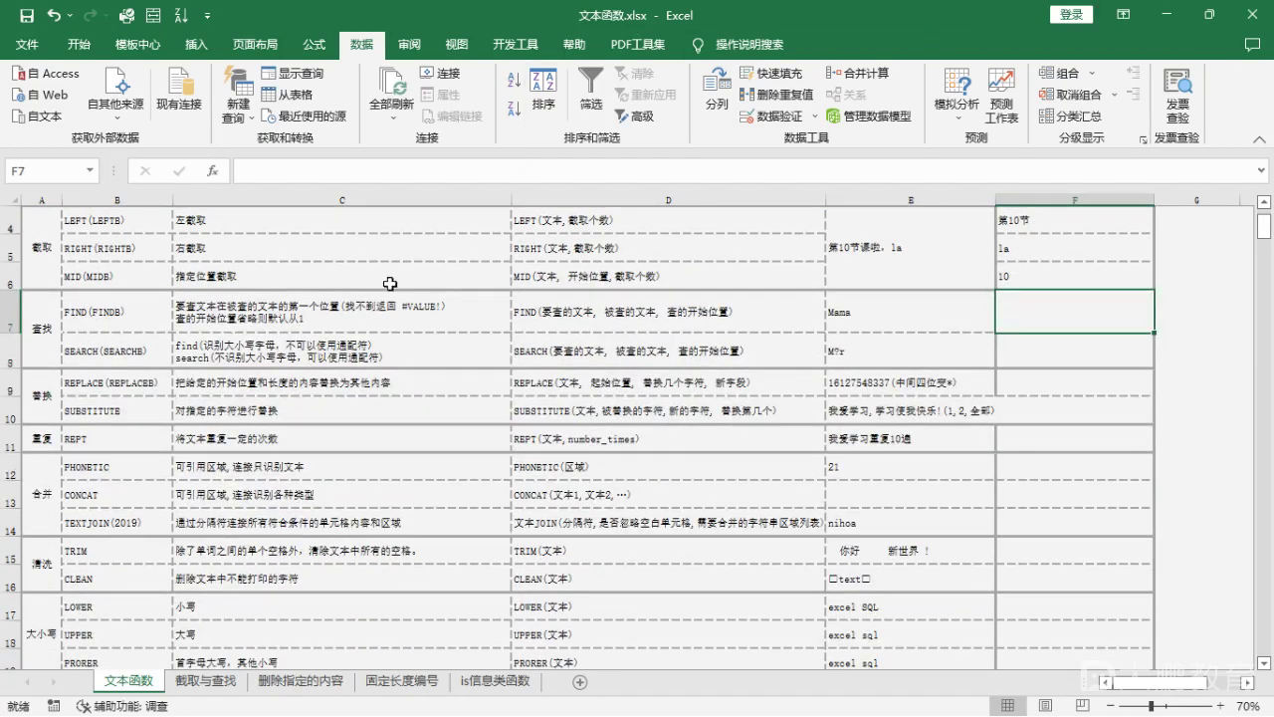
{"action": "left_click_drag", "start_coordinate": [13, 369], "coordinate": [13, 377]}
{"action": "scroll", "coordinate": [43, 320], "scroll_direction": "up", "scroll_amount": 1}
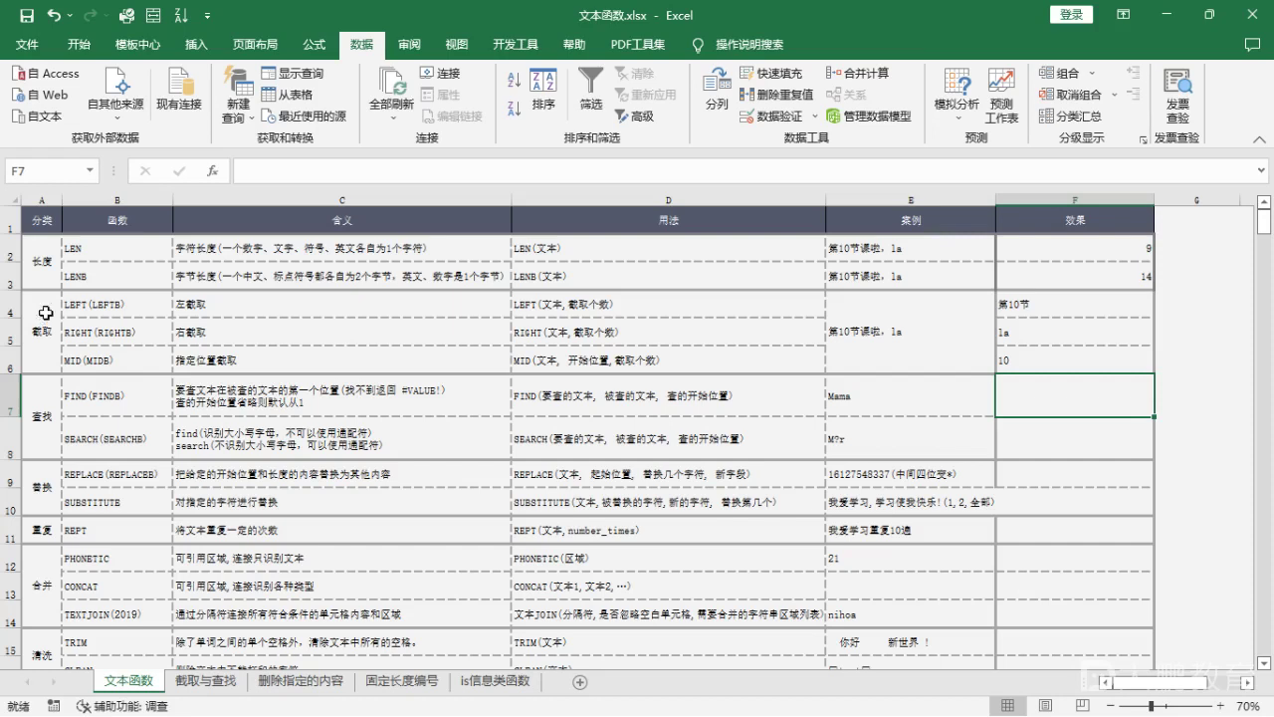
{"action": "scroll", "coordinate": [219, 480], "scroll_direction": "down", "scroll_amount": 1}
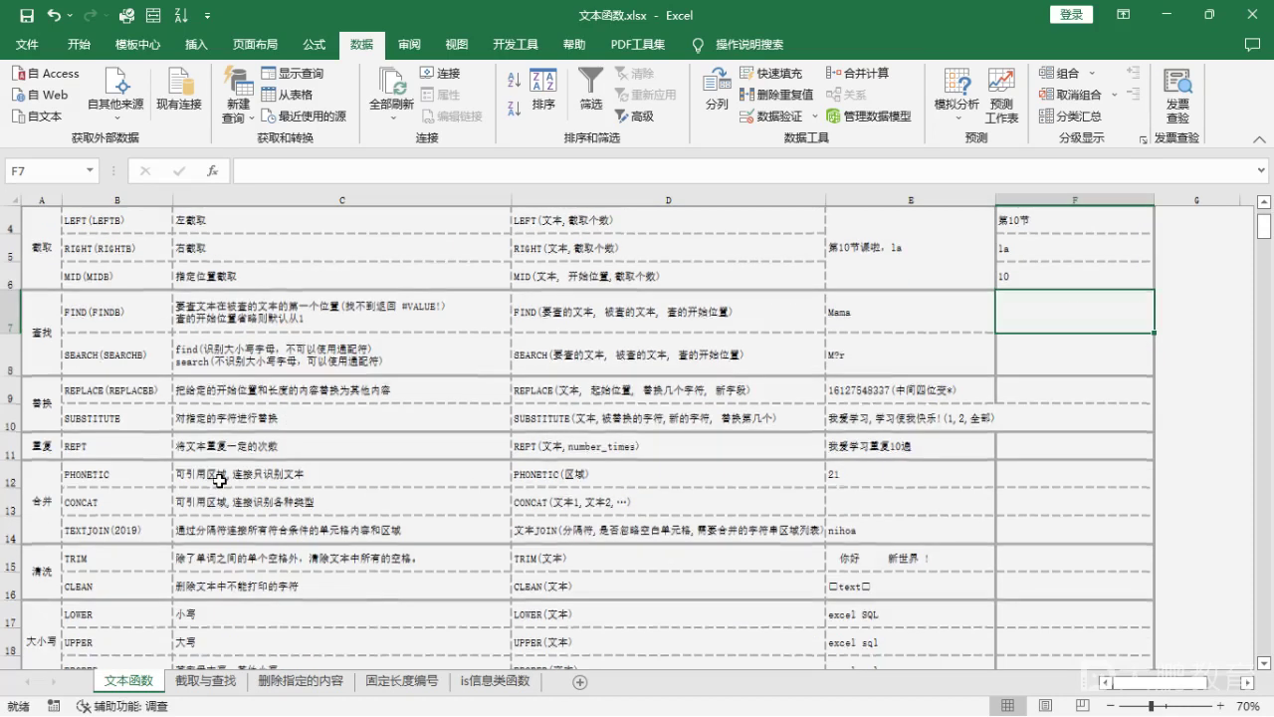
{"action": "scroll", "coordinate": [219, 480], "scroll_direction": "up", "scroll_amount": 1}
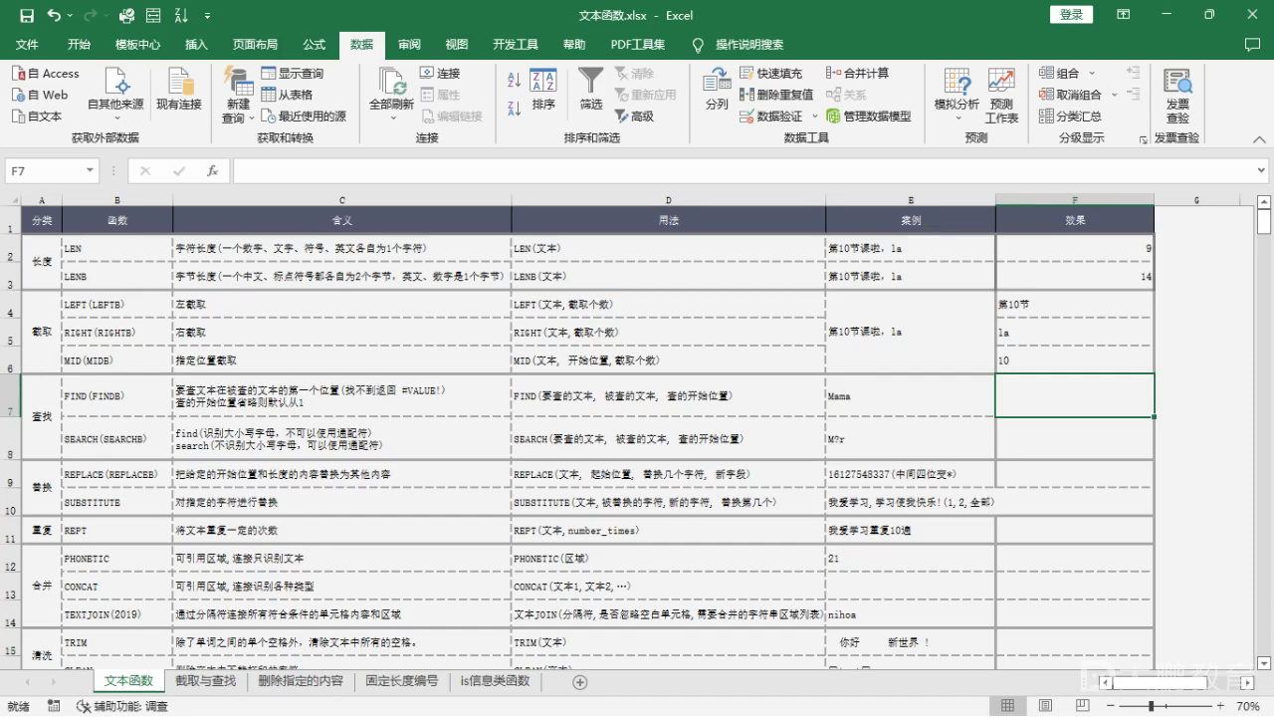
{"action": "scroll", "coordinate": [585, 387], "scroll_direction": "down", "scroll_amount": 1}
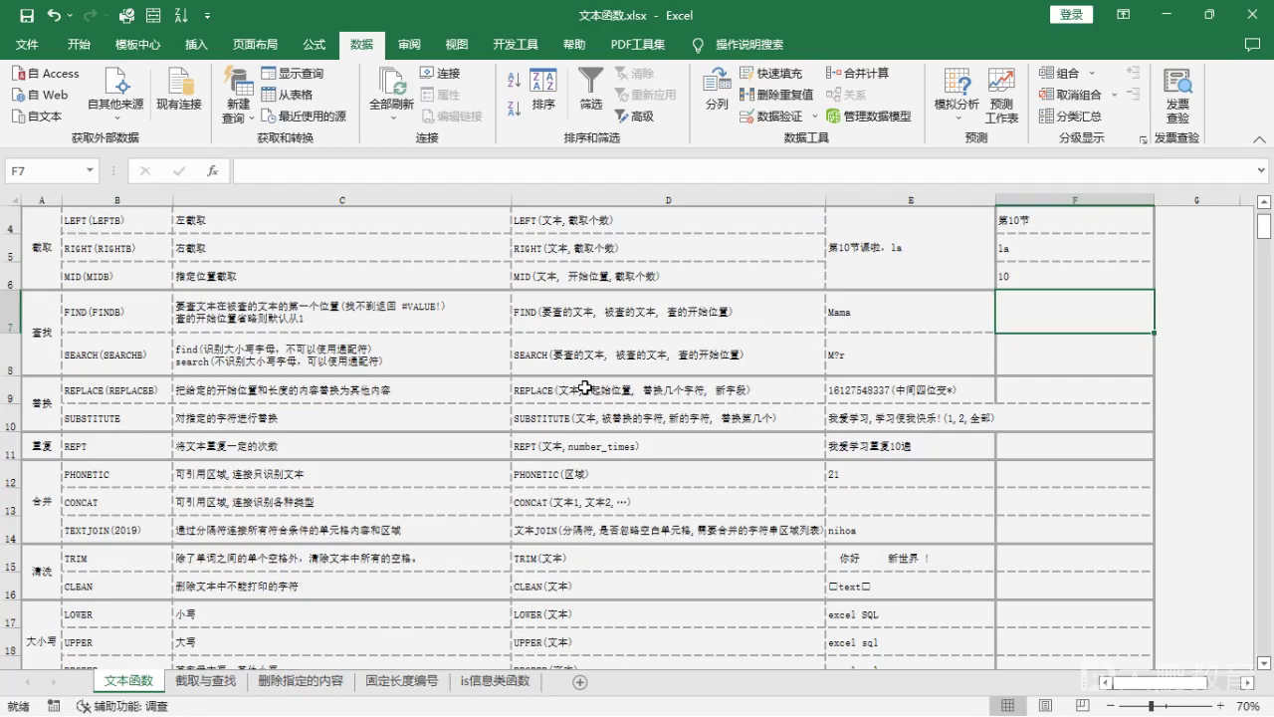
{"action": "scroll", "coordinate": [585, 387], "scroll_direction": "down", "scroll_amount": 1}
{"action": "left_click", "coordinate": [46, 237]}
{"action": "mouse_move", "coordinate": [47, 237]}
{"action": "left_mouse_down"}
{"action": "mouse_move", "coordinate": [931, 276]}
{"action": "mouse_move", "coordinate": [1003, 334]}
{"action": "left_mouse_up"}
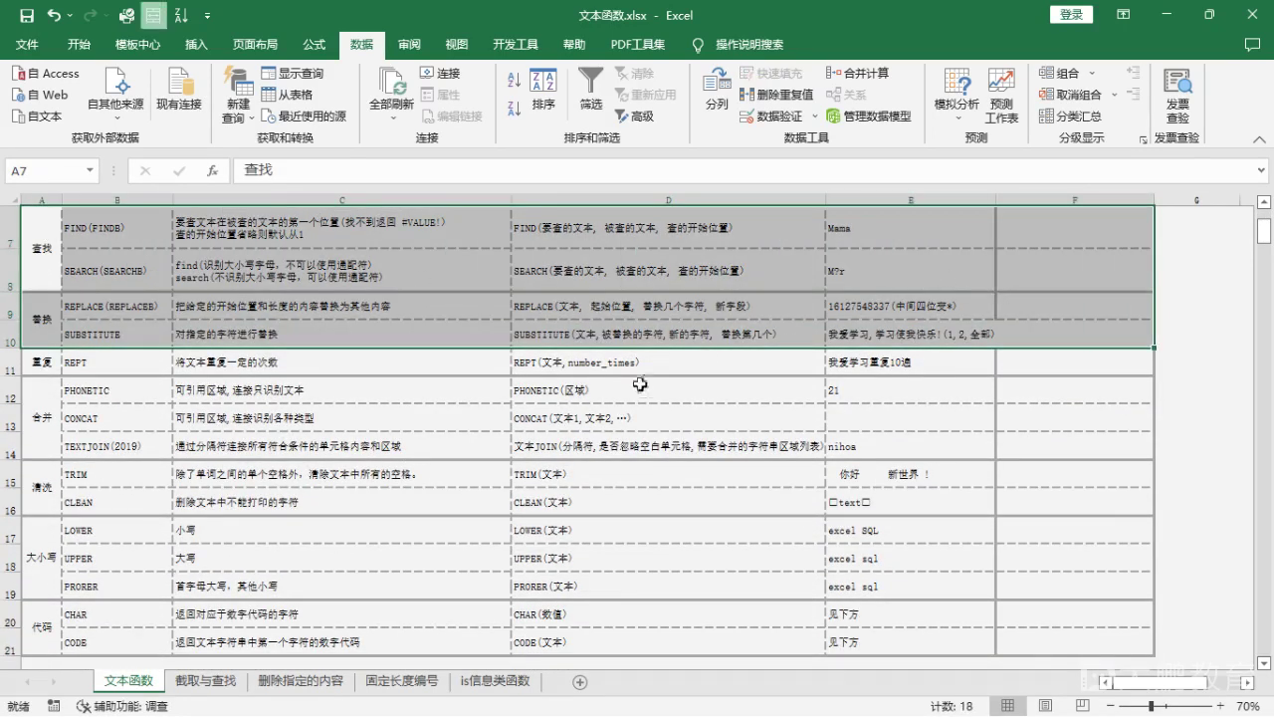
{"action": "scroll", "coordinate": [640, 383], "scroll_direction": "up", "scroll_amount": 1}
{"action": "left_click", "coordinate": [451, 489]}
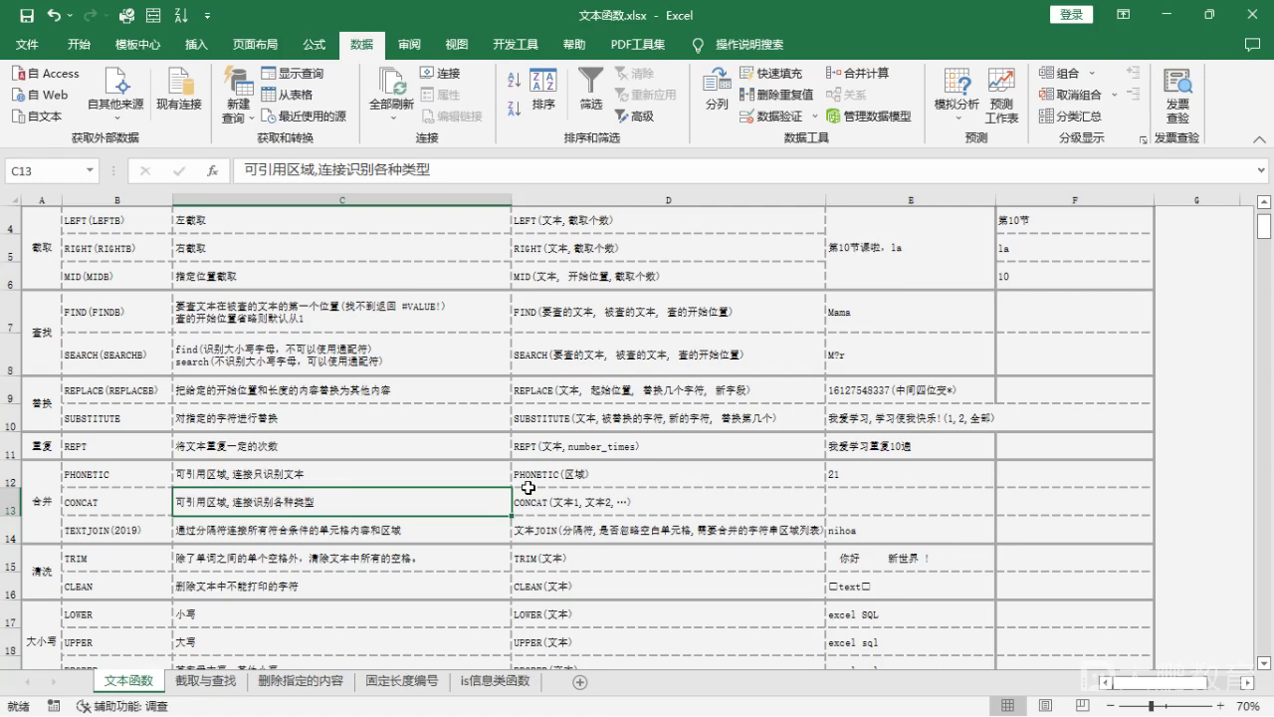
{"action": "left_click", "coordinate": [352, 538]}
{"action": "left_click", "coordinate": [42, 338]}
{"action": "left_click", "coordinate": [125, 326]}
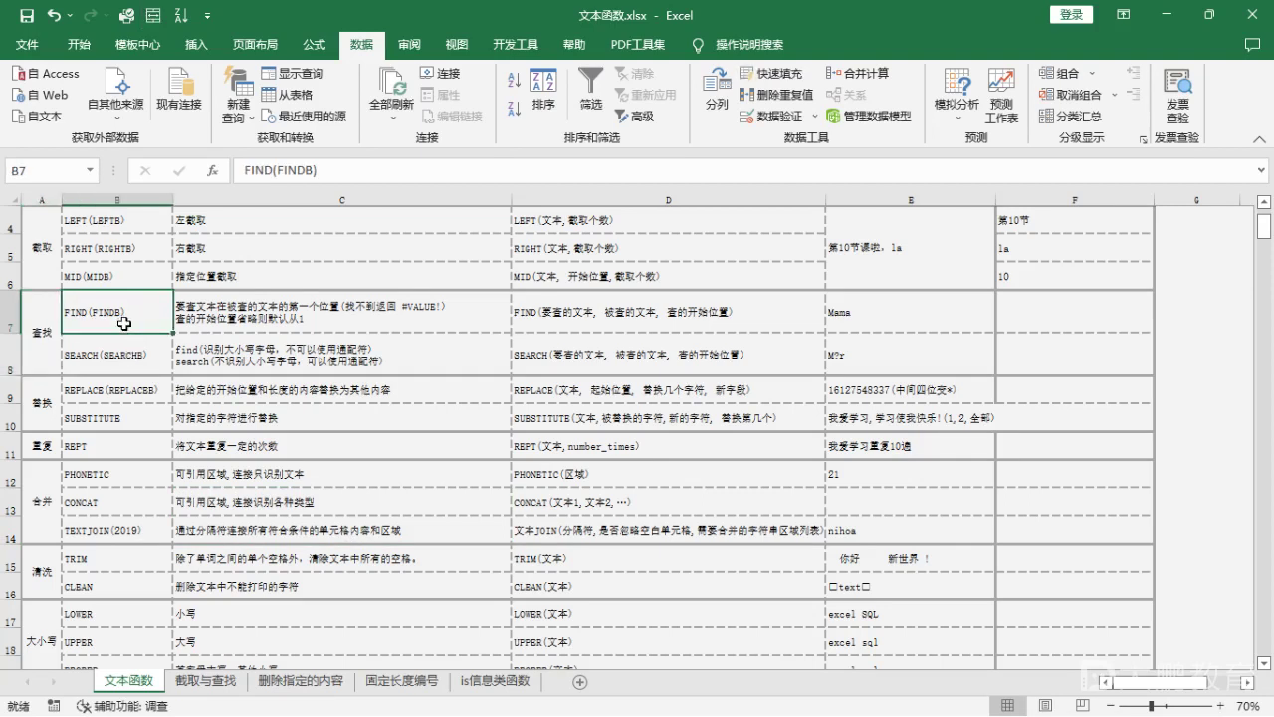
{"action": "left_click", "coordinate": [101, 371]}
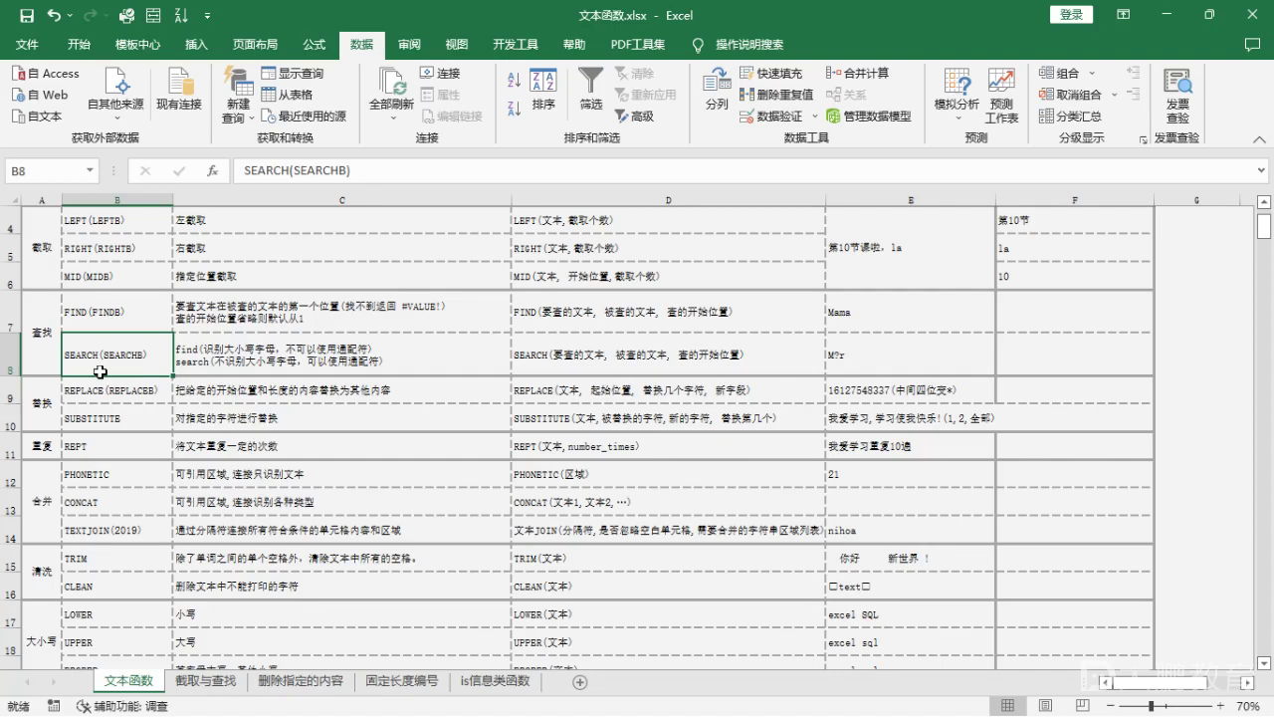
{"action": "left_click", "coordinate": [109, 317]}
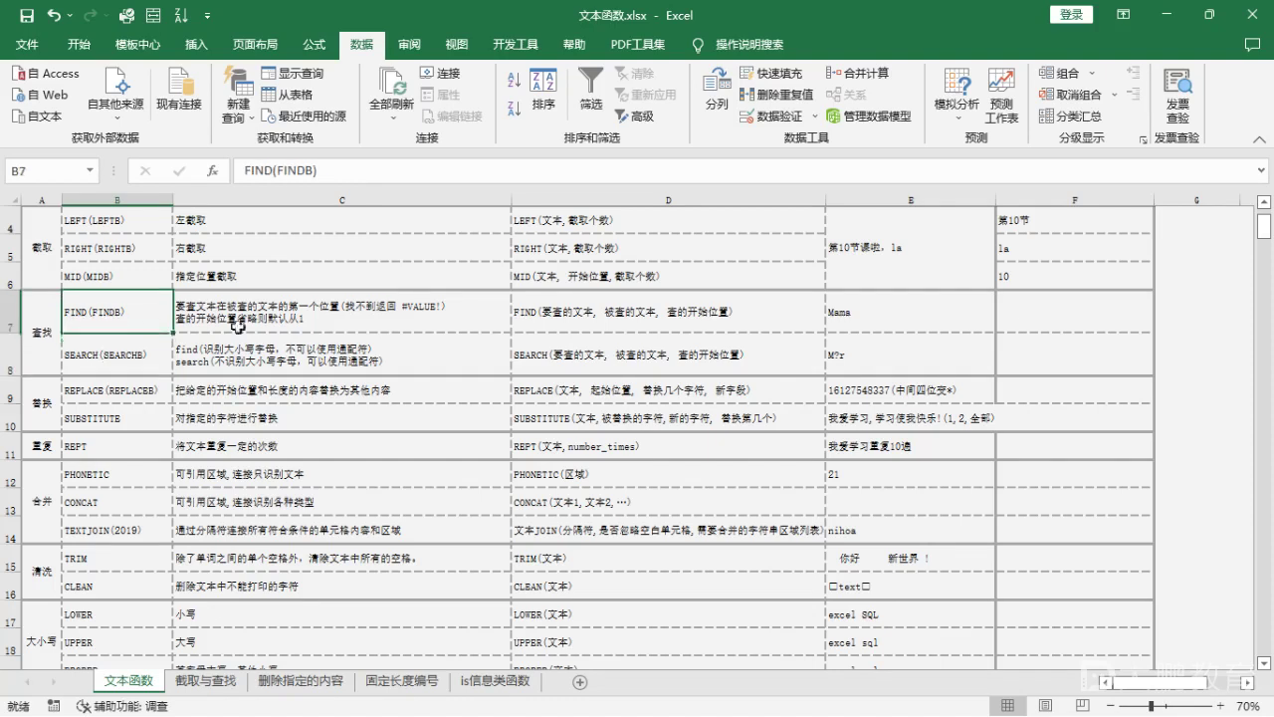
{"action": "left_click", "coordinate": [361, 308]}
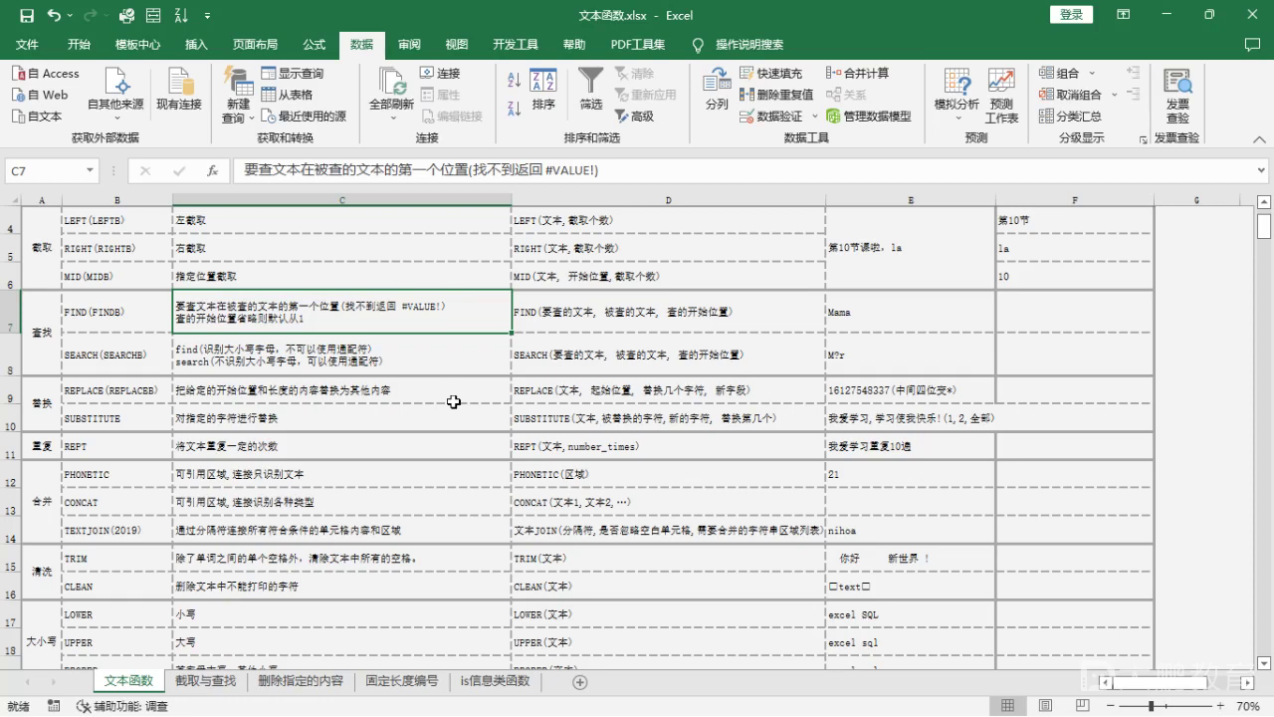
{"action": "left_click", "coordinate": [438, 368]}
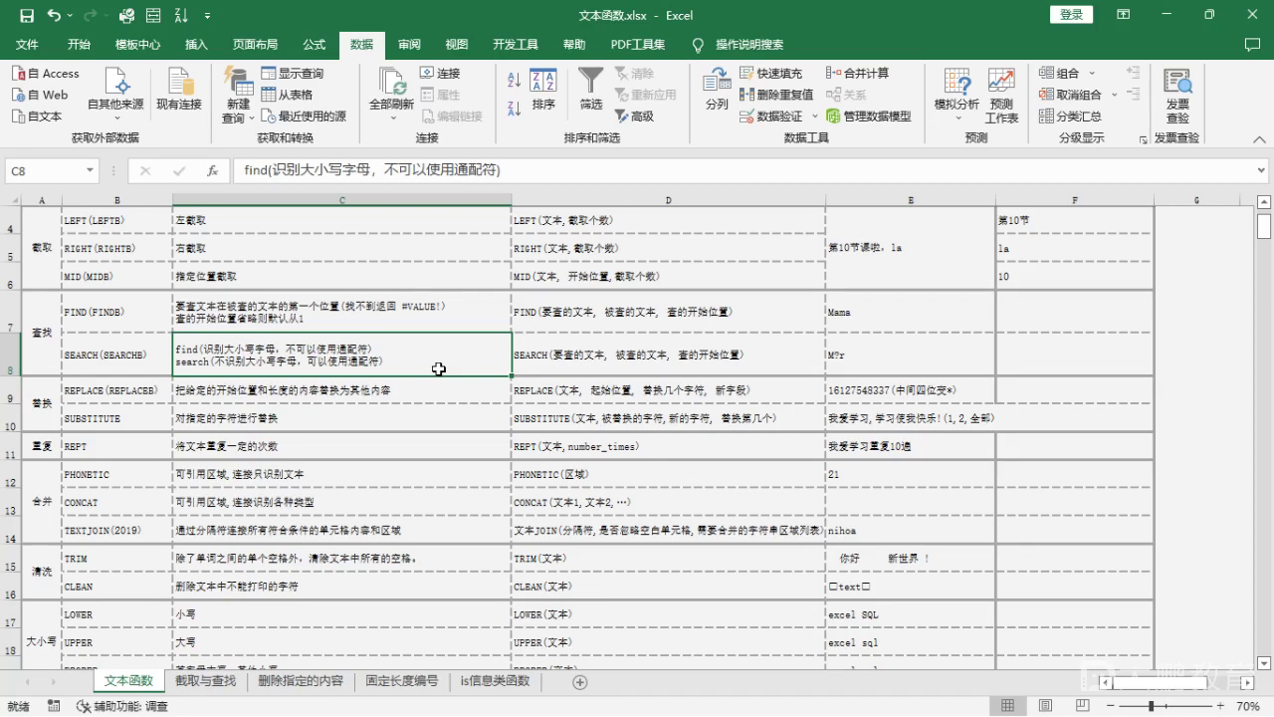
{"action": "left_click", "coordinate": [569, 332]}
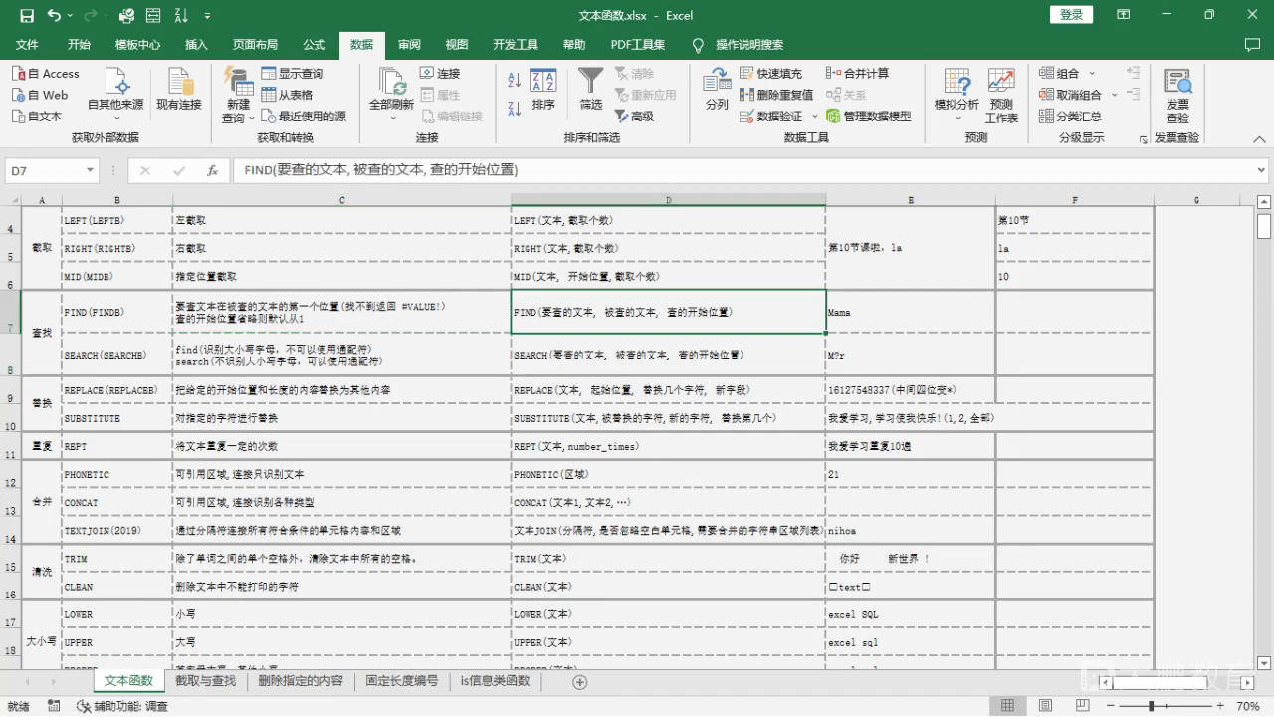
Step: Enter =FIND("m",E7) in F7 to locate m in Mama, returning 3
{"action": "left_click", "coordinate": [1017, 319]}
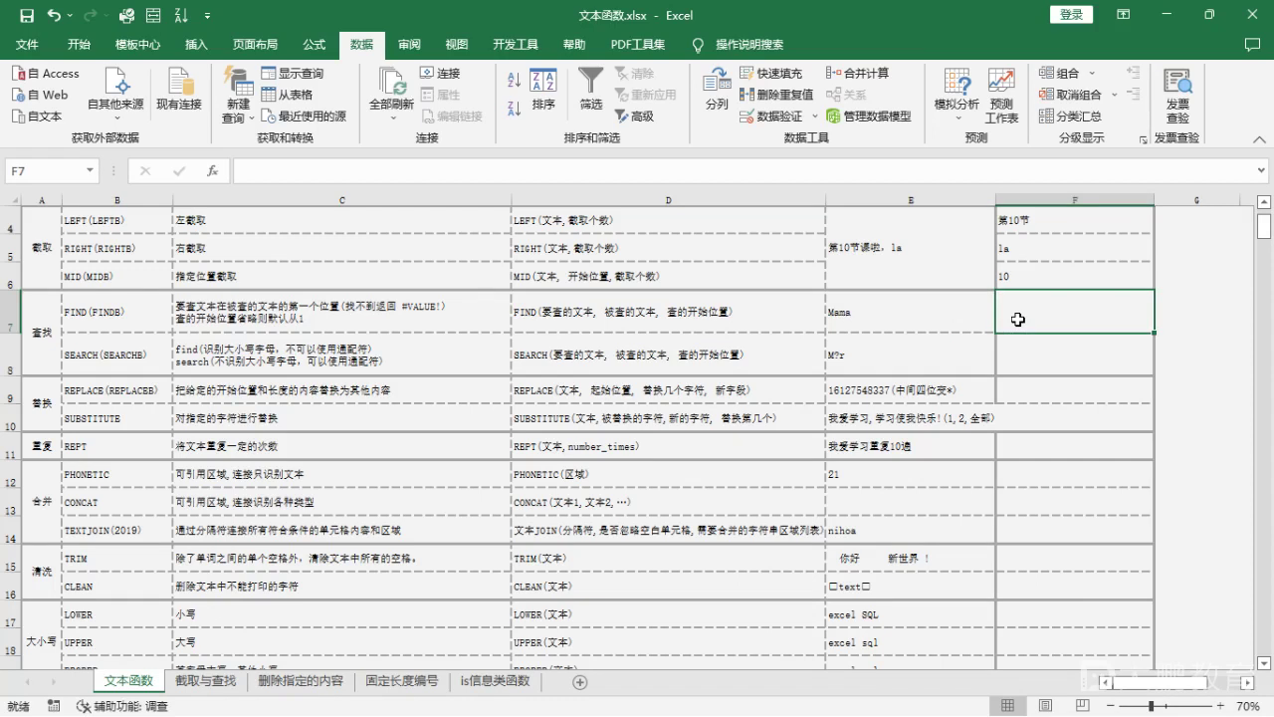
{"action": "type", "text": "=find("}
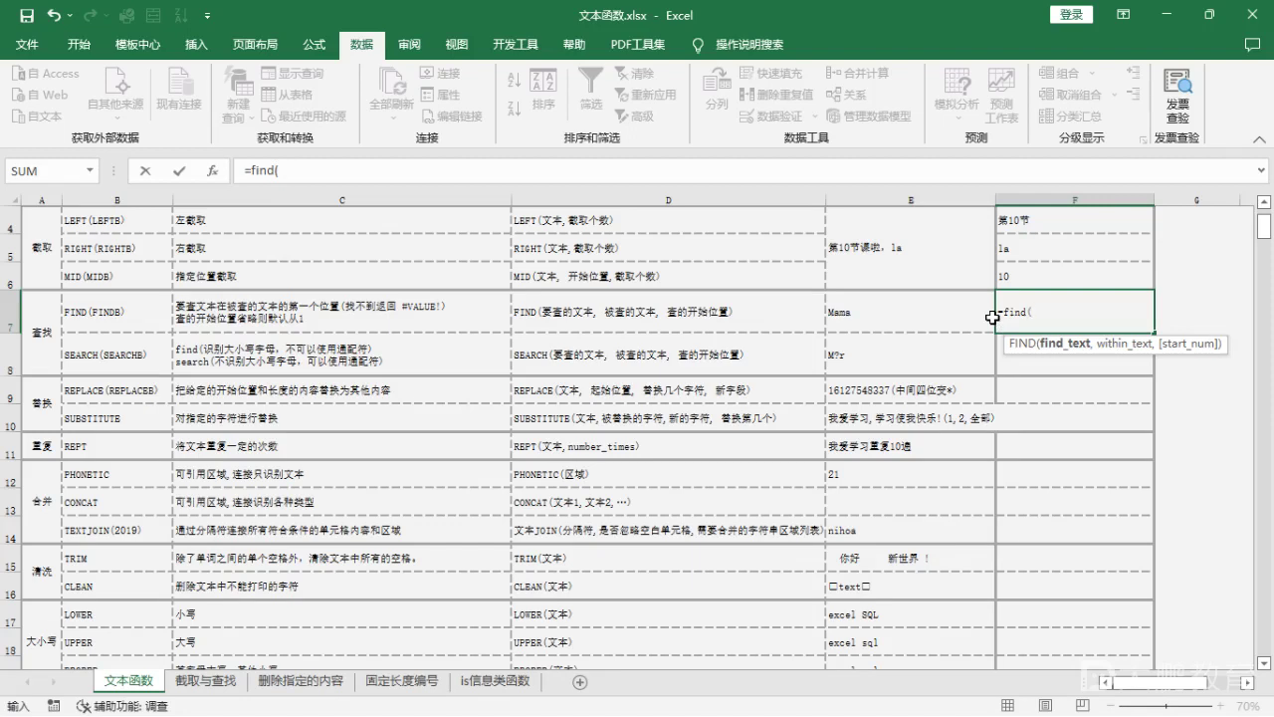
{"action": "type", "text": "m,"}
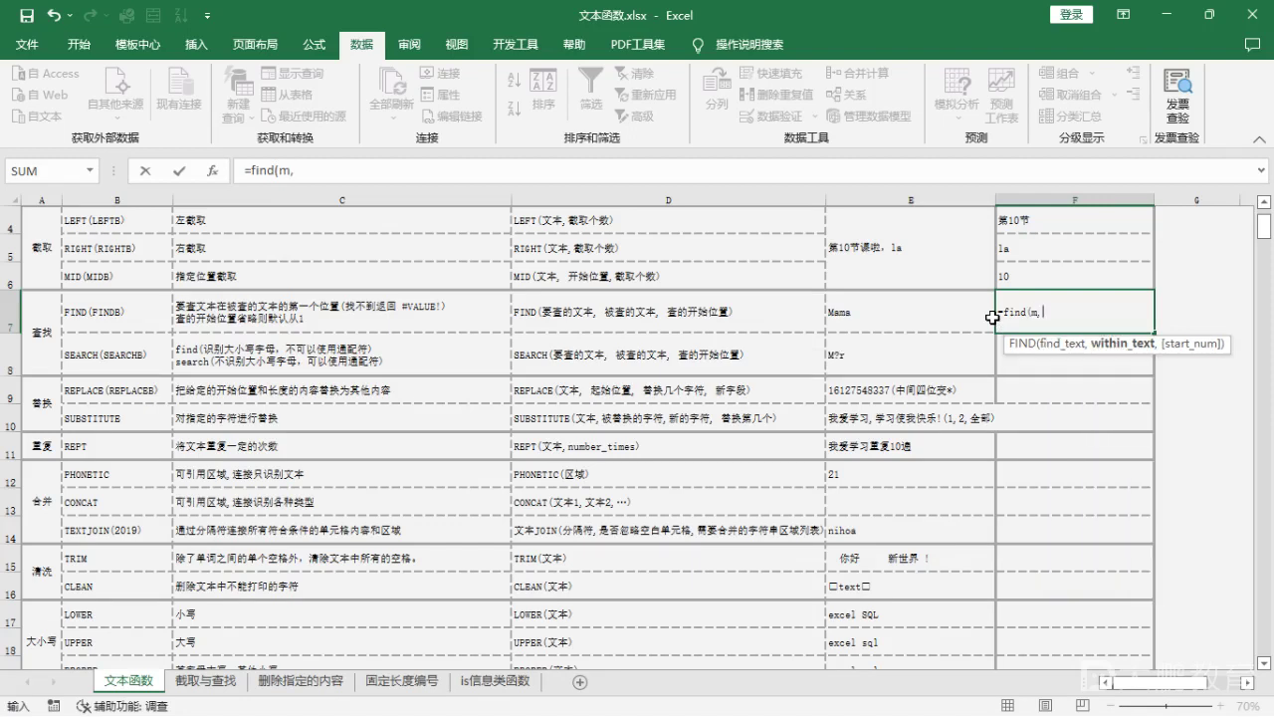
{"action": "key", "text": "BackSpace"}
{"action": "key", "text": "BackSpace"}
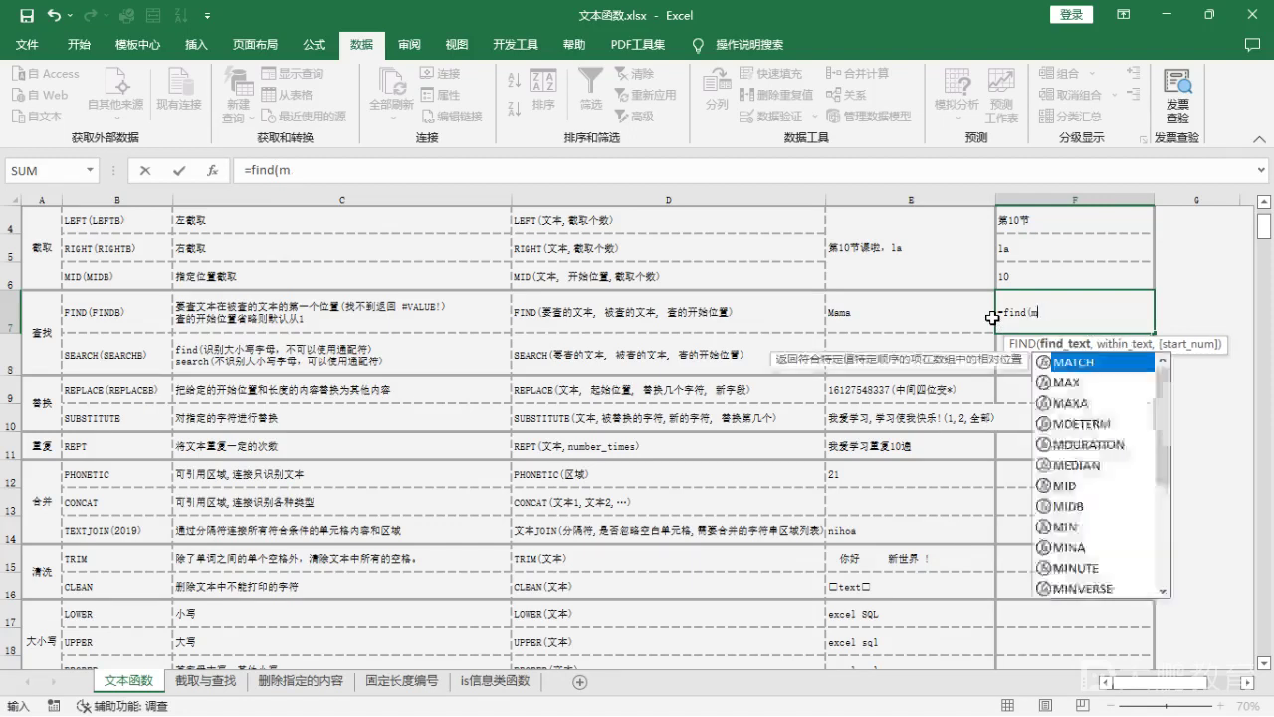
{"action": "type", "text": "\"m"}
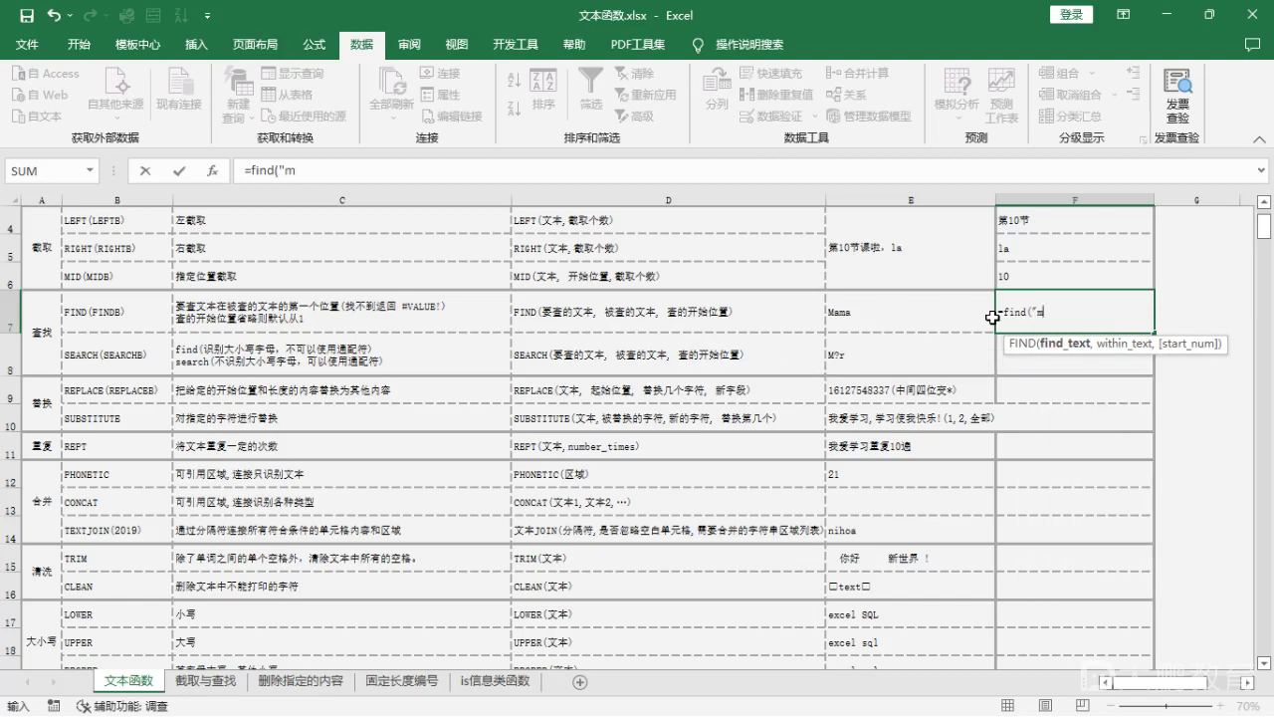
{"action": "type", "text": "\","}
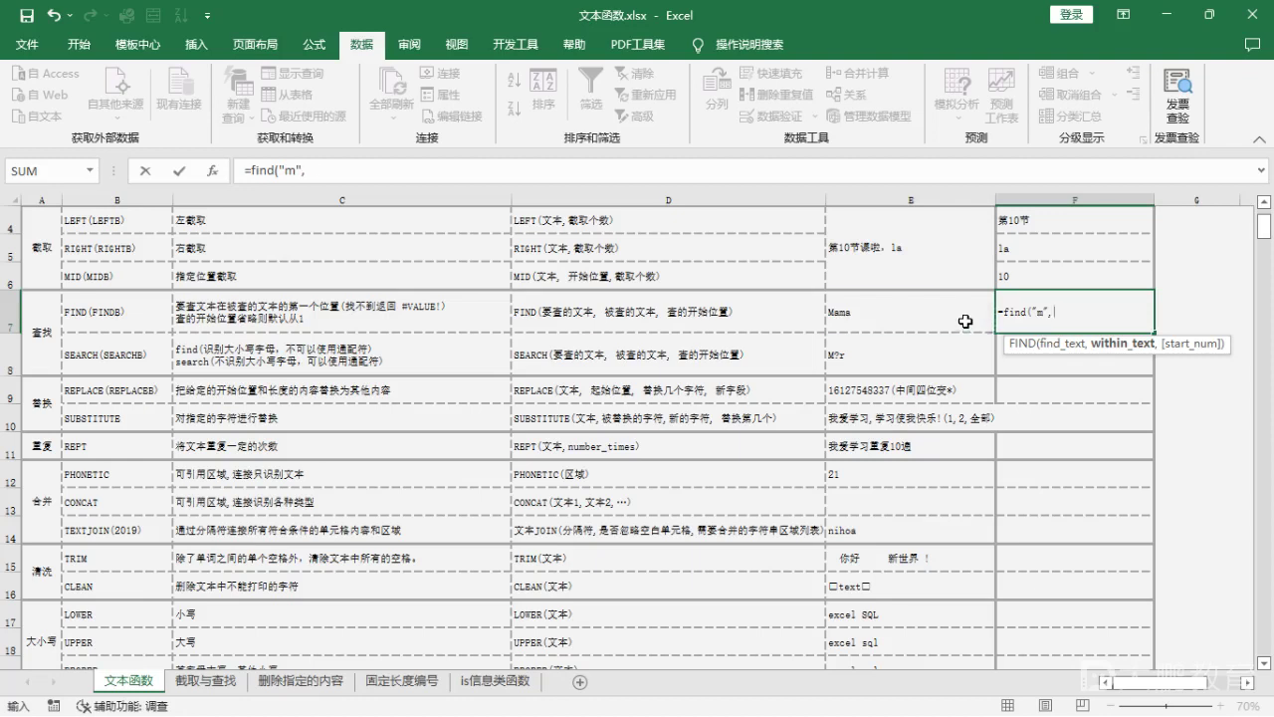
{"action": "left_click", "coordinate": [963, 325]}
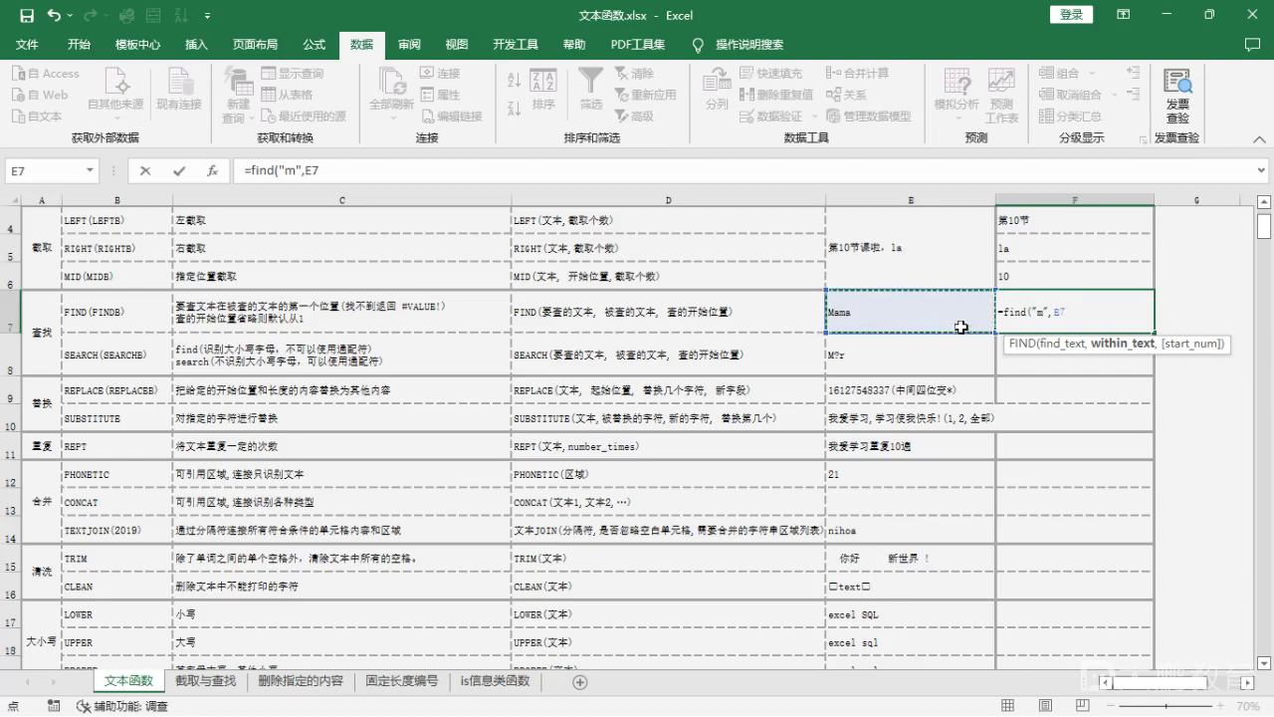
{"action": "type", "text": ","}
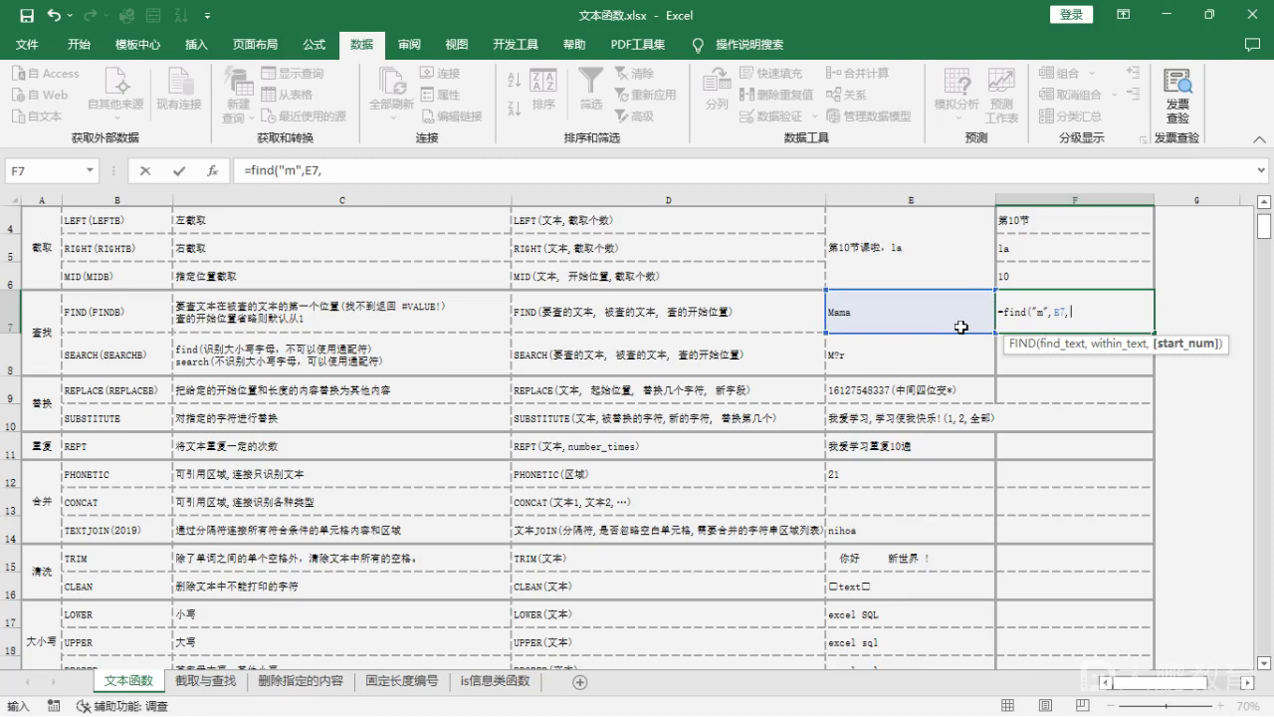
{"action": "key", "text": "BackSpace"}
{"action": "type", "text": ")"}
{"action": "key", "text": "Return"}
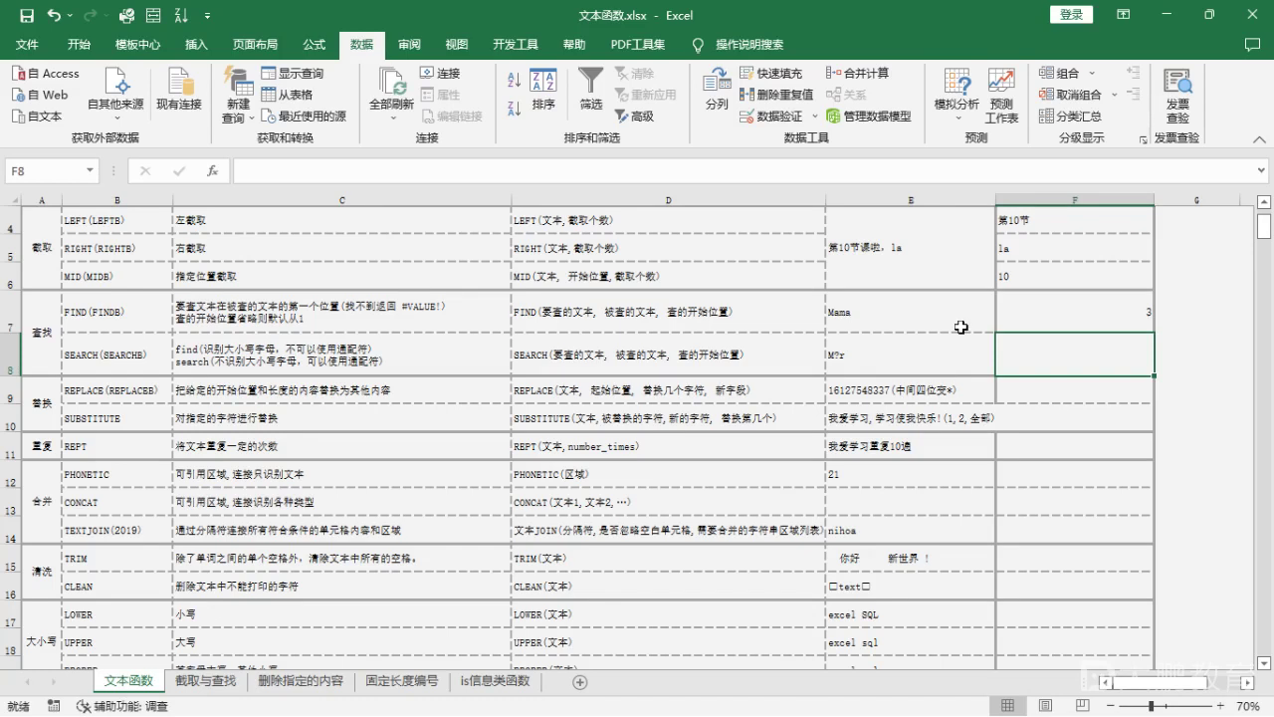
Step: Enter =SEARCH("m",E8) in F8, returning 1 for M?r regardless of case
{"action": "type", "text": "=se"}
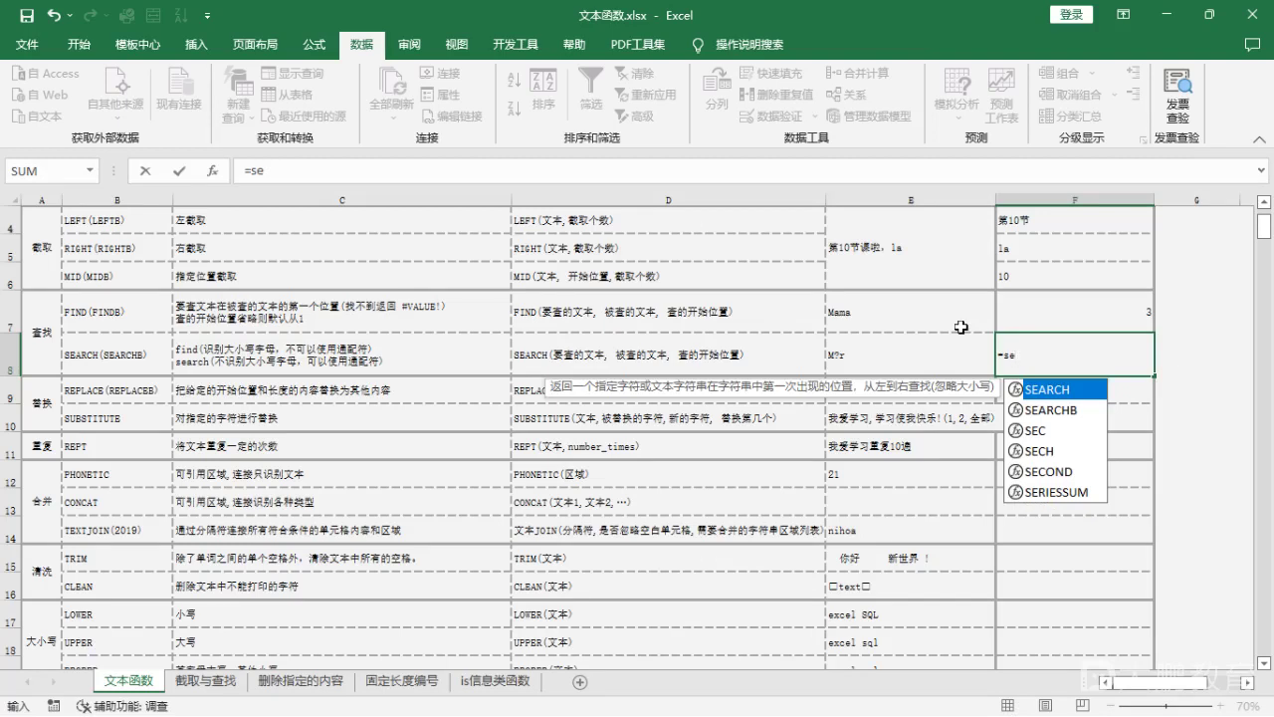
{"action": "key", "text": "Tab"}
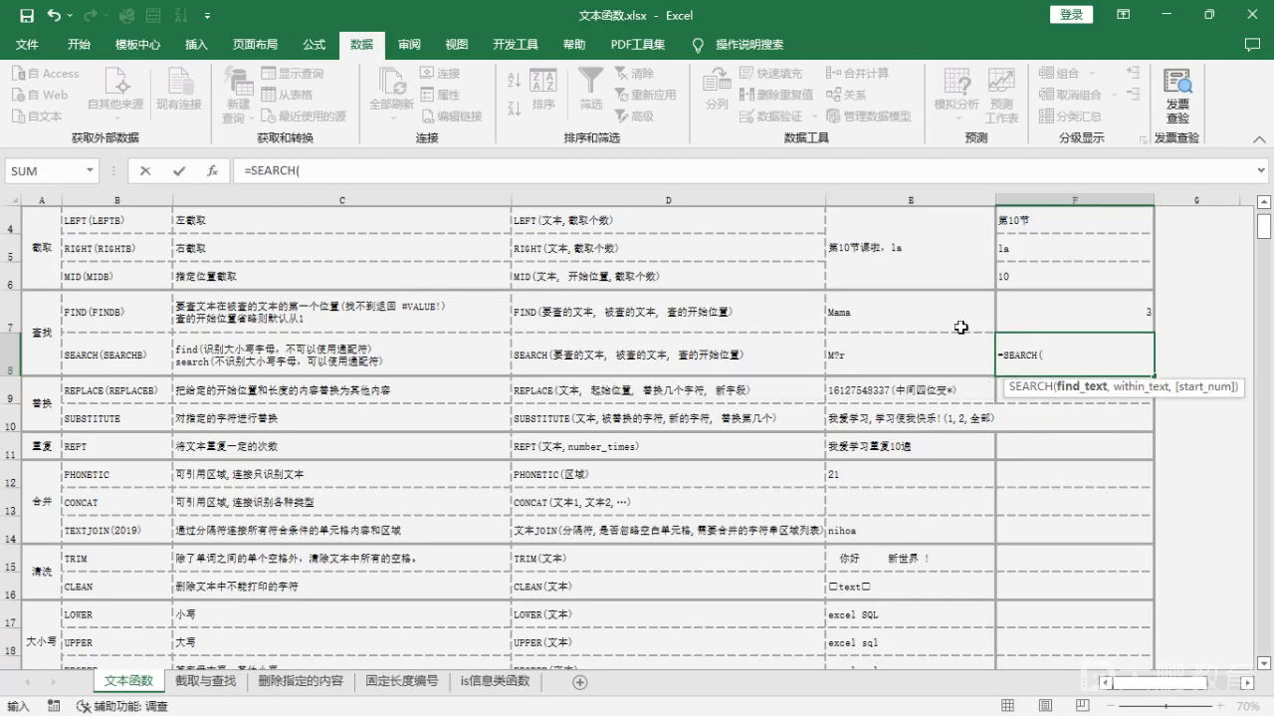
{"action": "type", "text": "\"m\","}
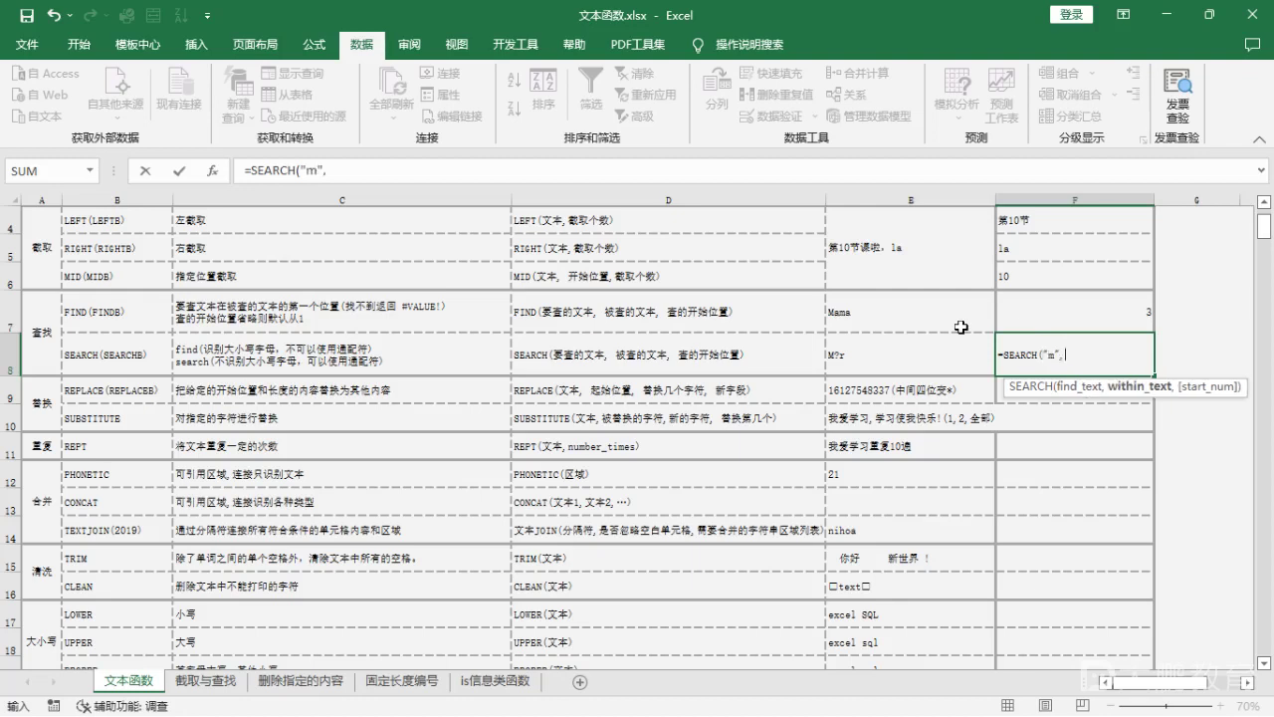
{"action": "left_click", "coordinate": [897, 352]}
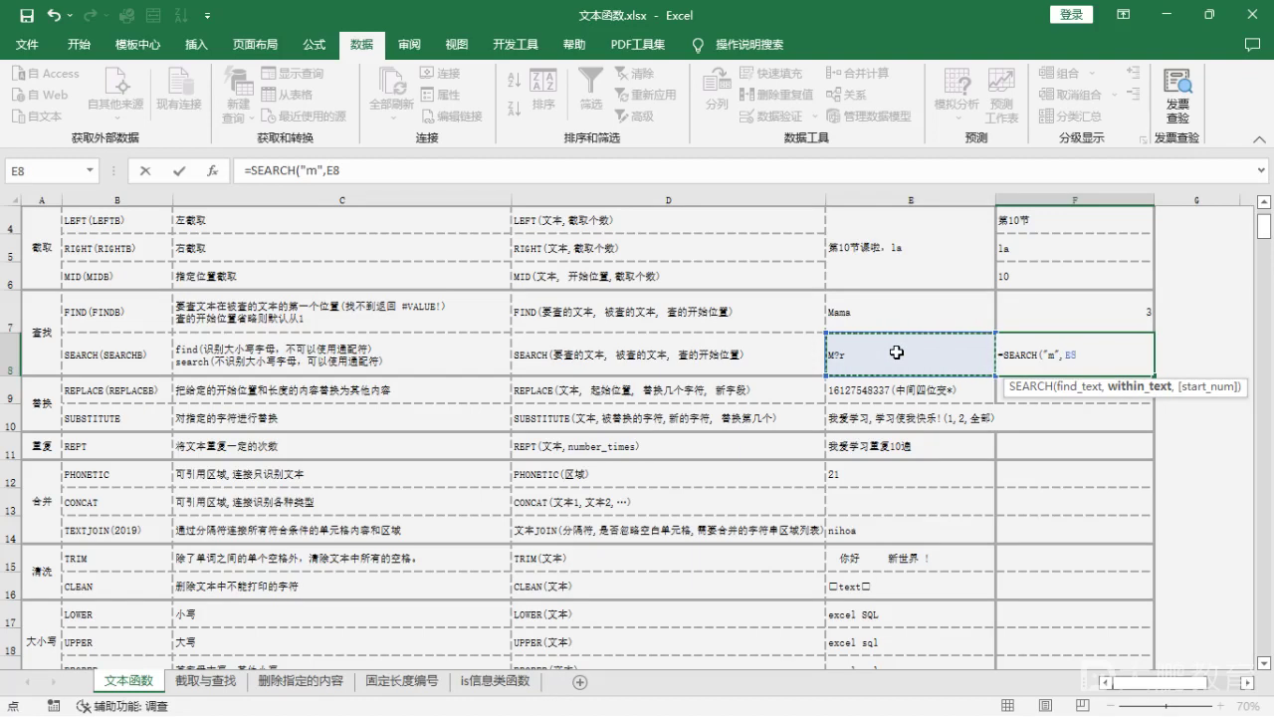
{"action": "type", "text": ")"}
{"action": "key", "text": "Return"}
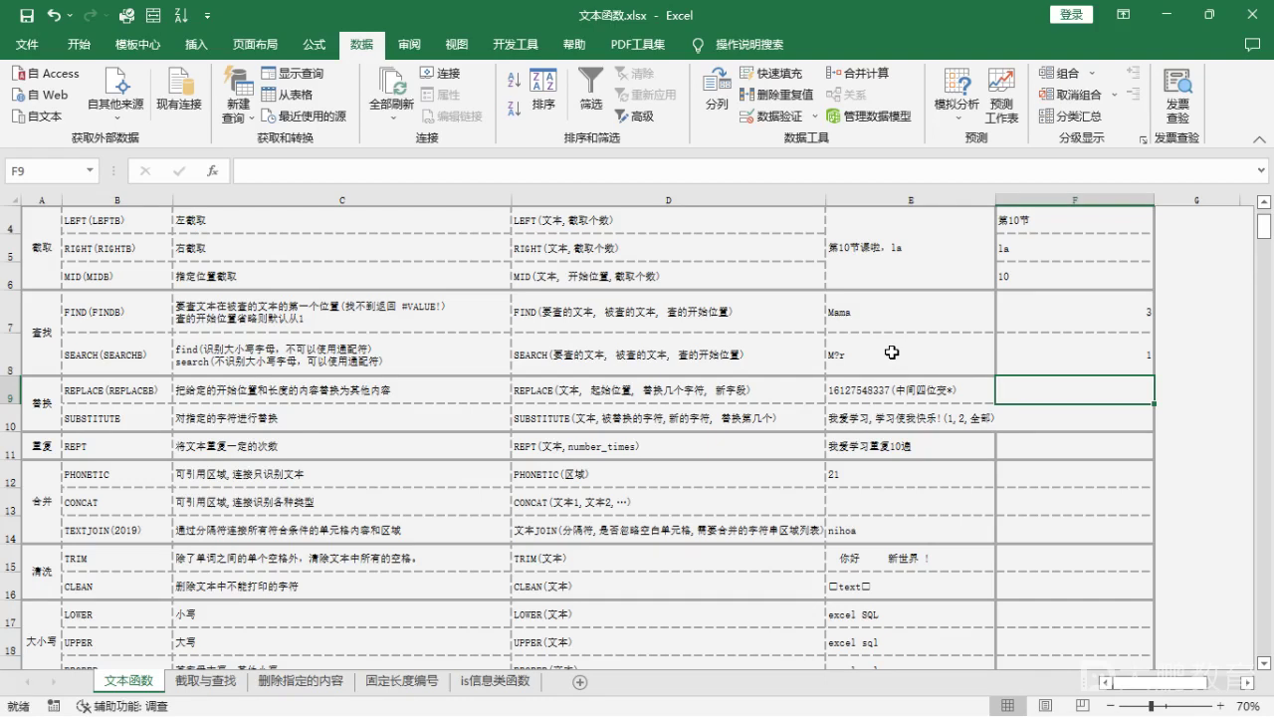
{"action": "left_click", "coordinate": [54, 396]}
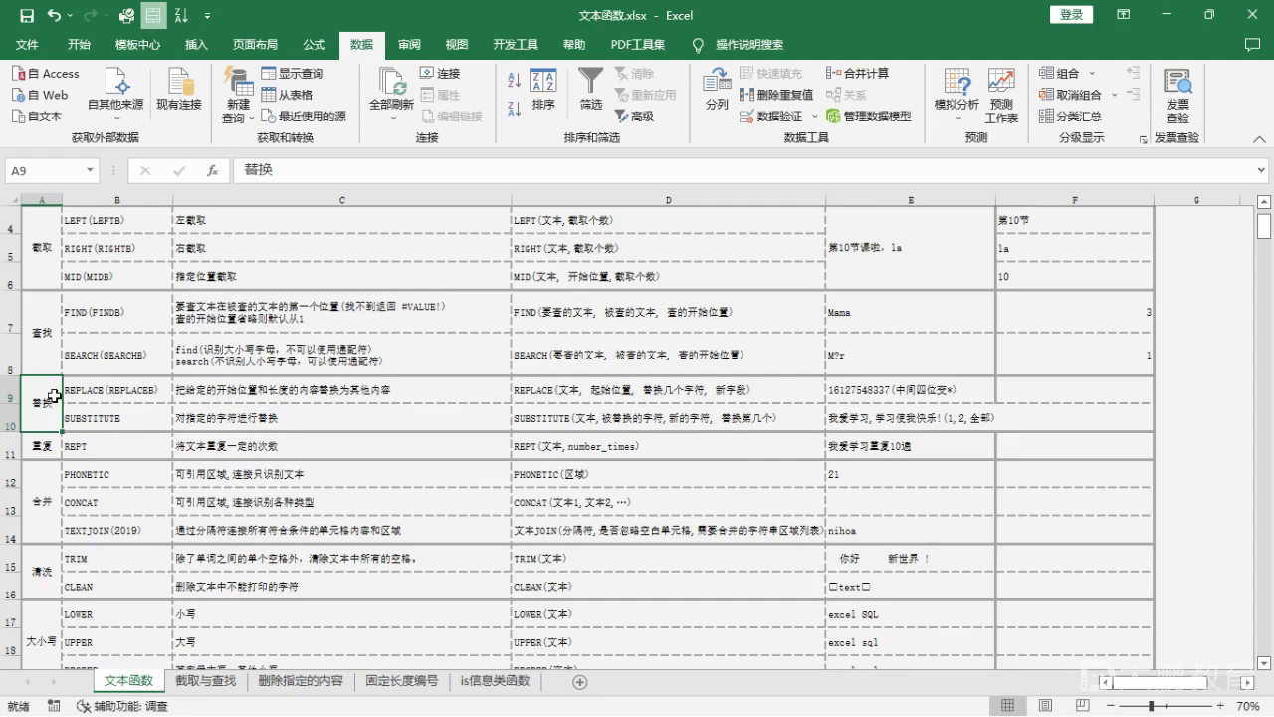
{"action": "left_click", "coordinate": [144, 396]}
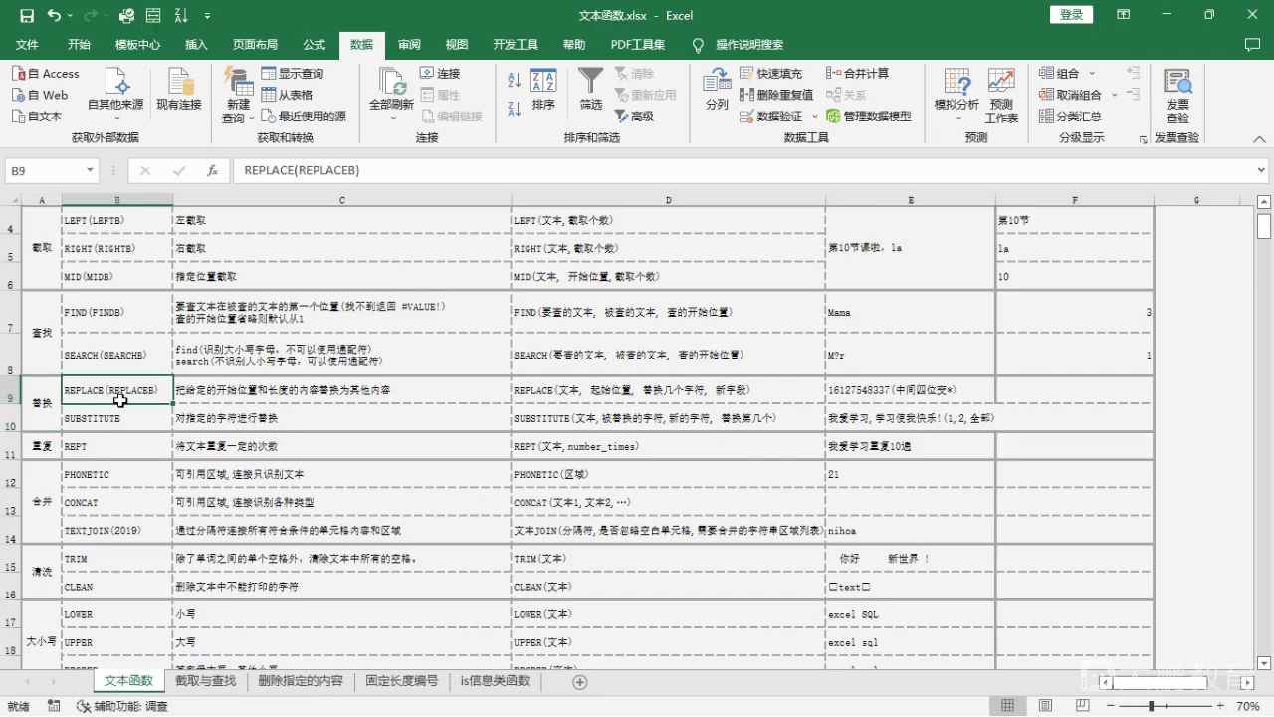
{"action": "left_click", "coordinate": [197, 398]}
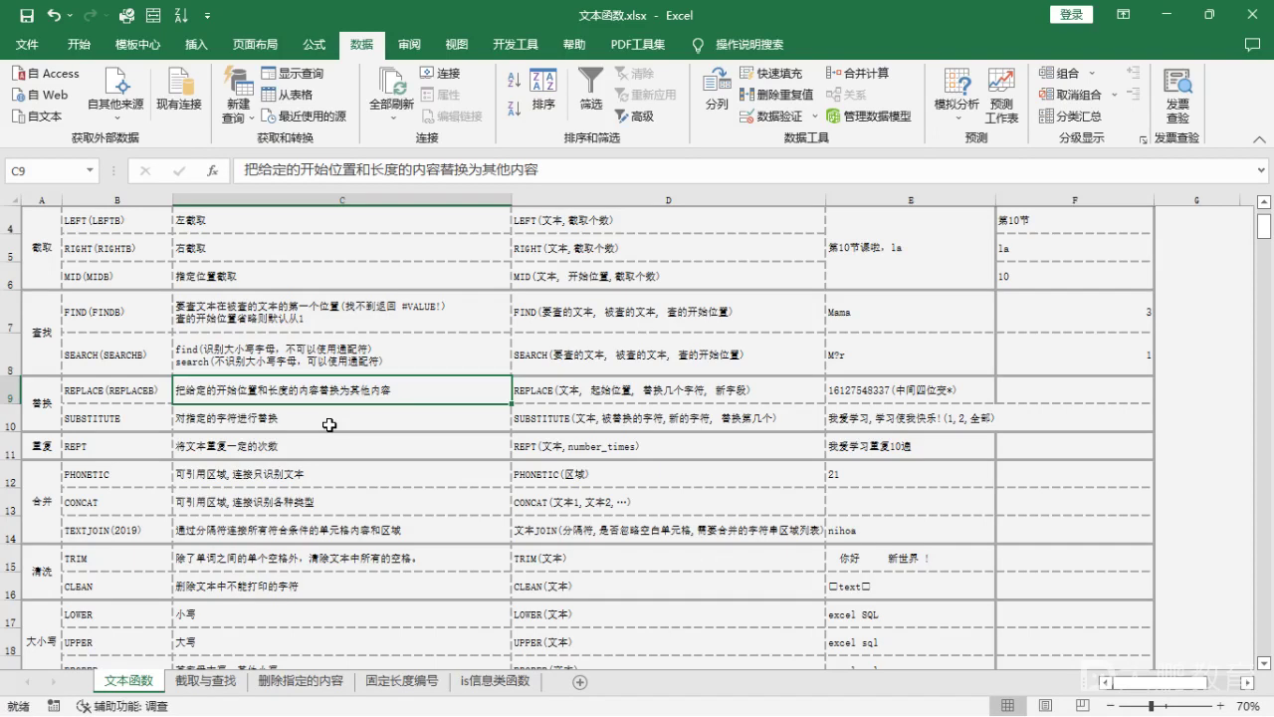
{"action": "left_click", "coordinate": [730, 396]}
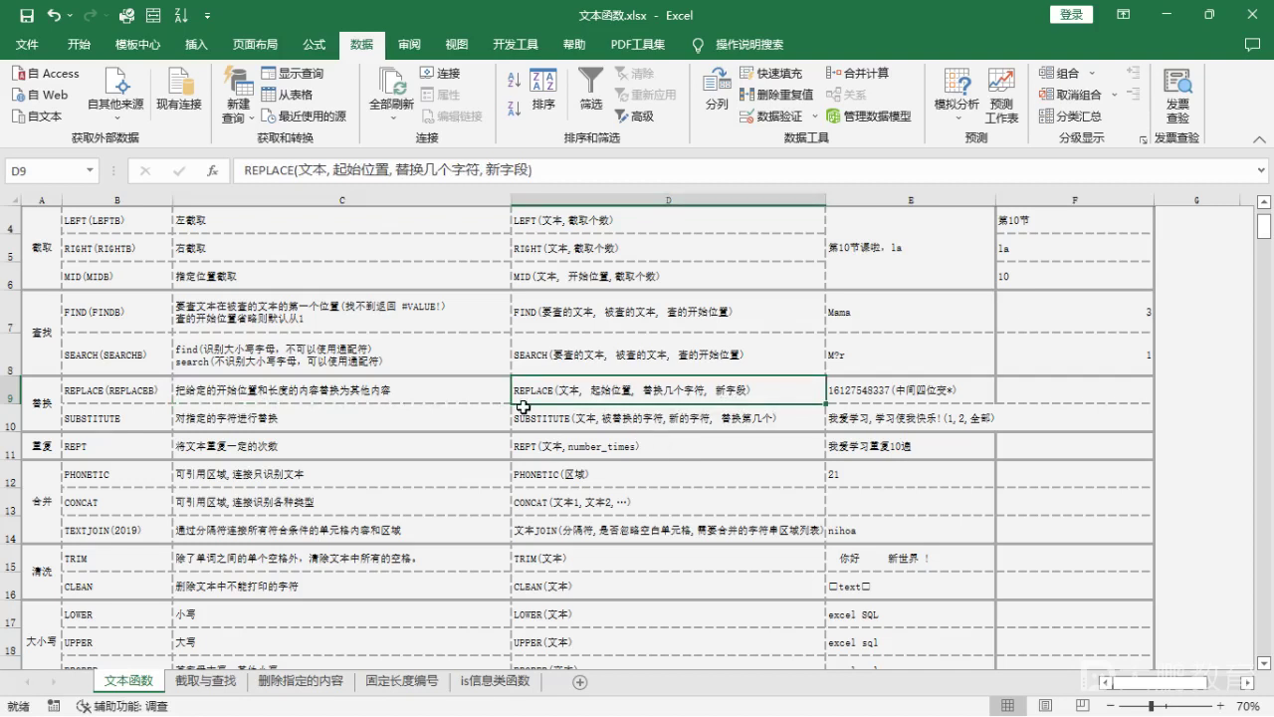
{"action": "left_click", "coordinate": [864, 388]}
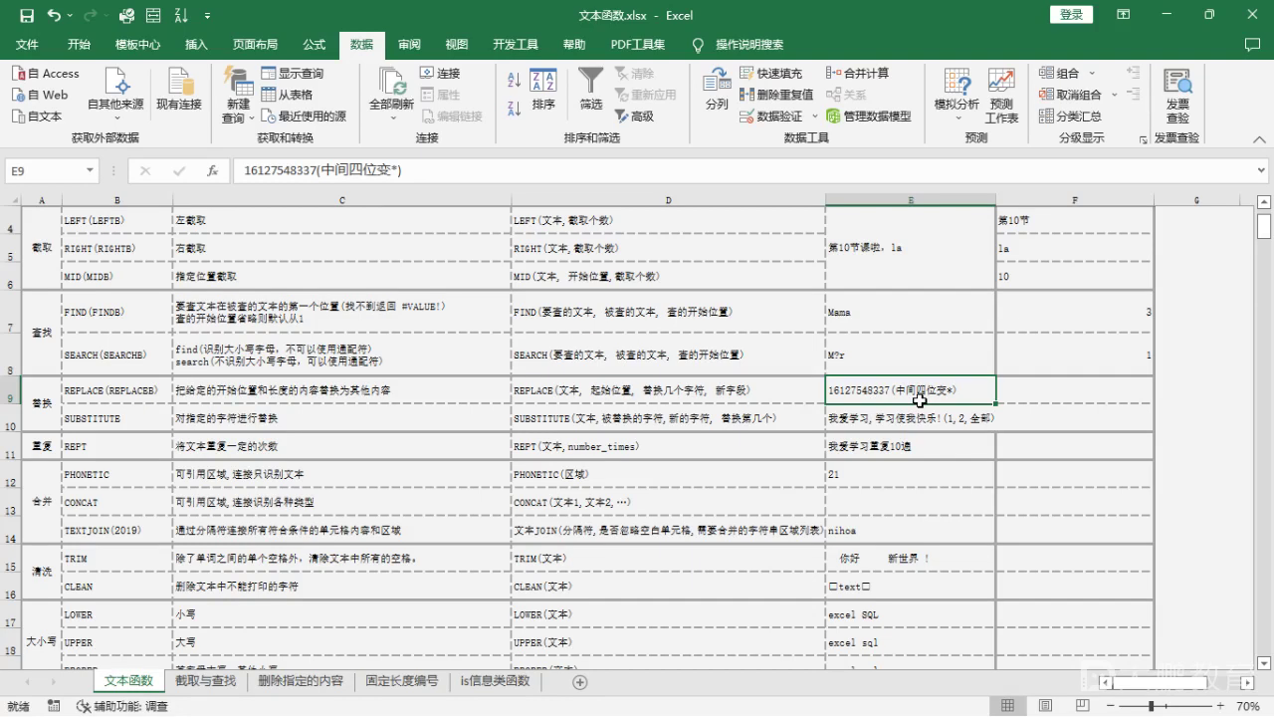
{"action": "left_click", "coordinate": [1043, 401]}
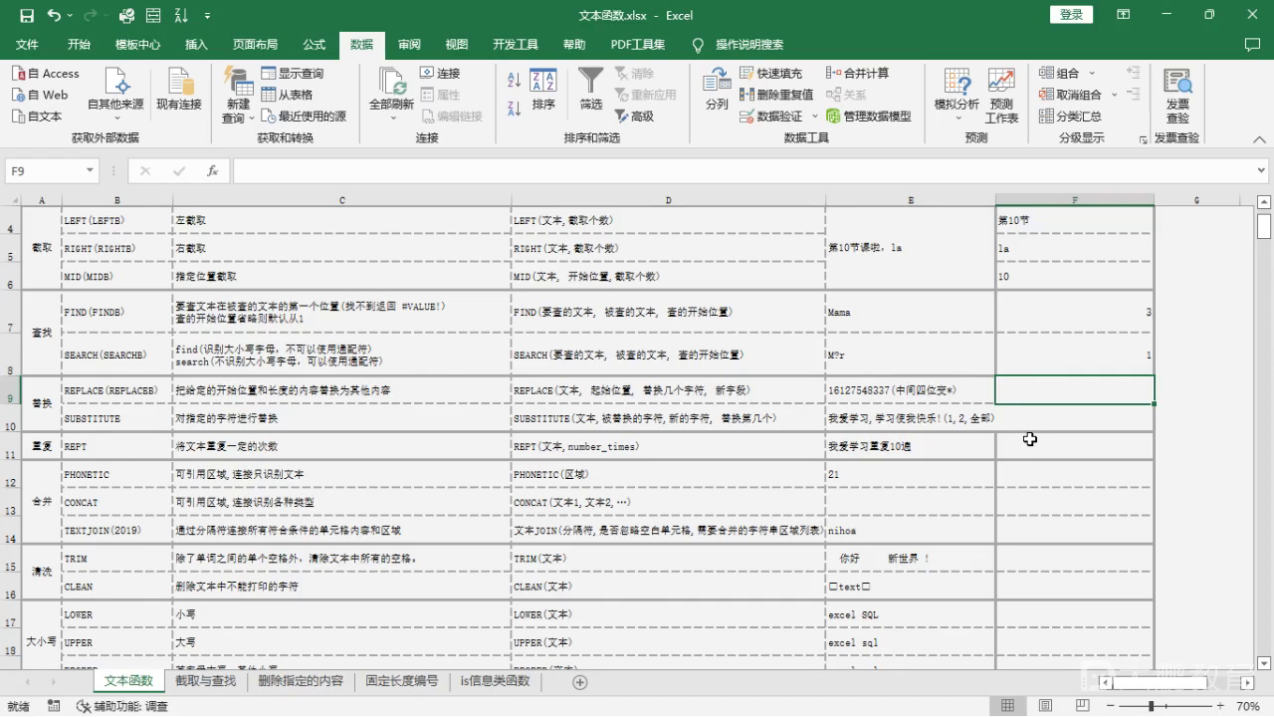
Step: Enter =REPLACE(E9,4,4,"****") in F9 to mask the phone number's middle four digits
{"action": "type", "text": "="}
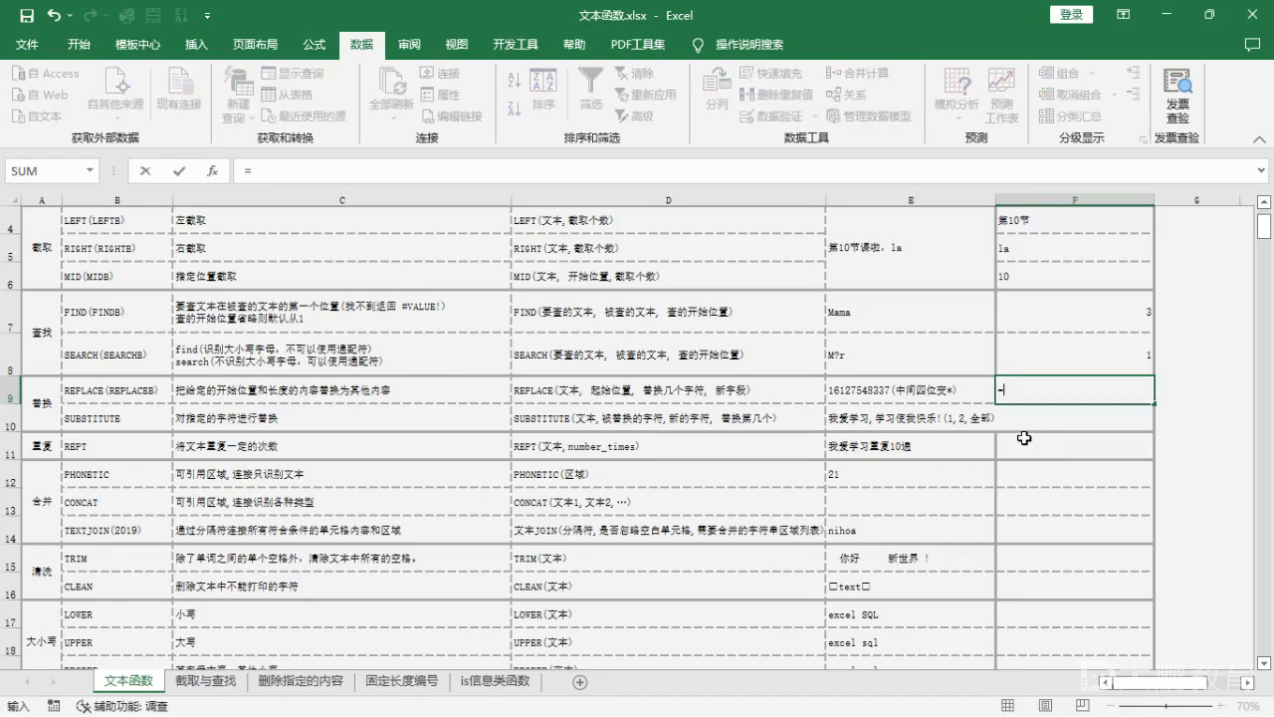
{"action": "type", "text": "repl"}
{"action": "key", "text": "Tab"}
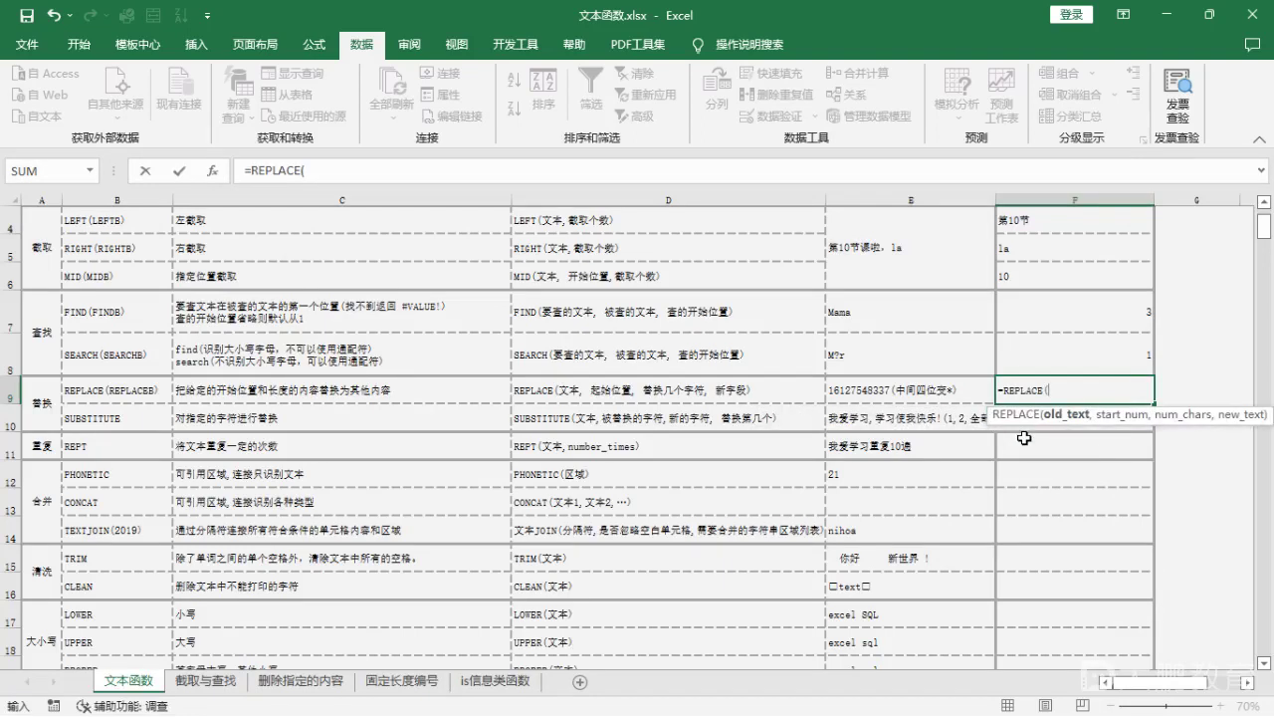
{"action": "left_click", "coordinate": [917, 393]}
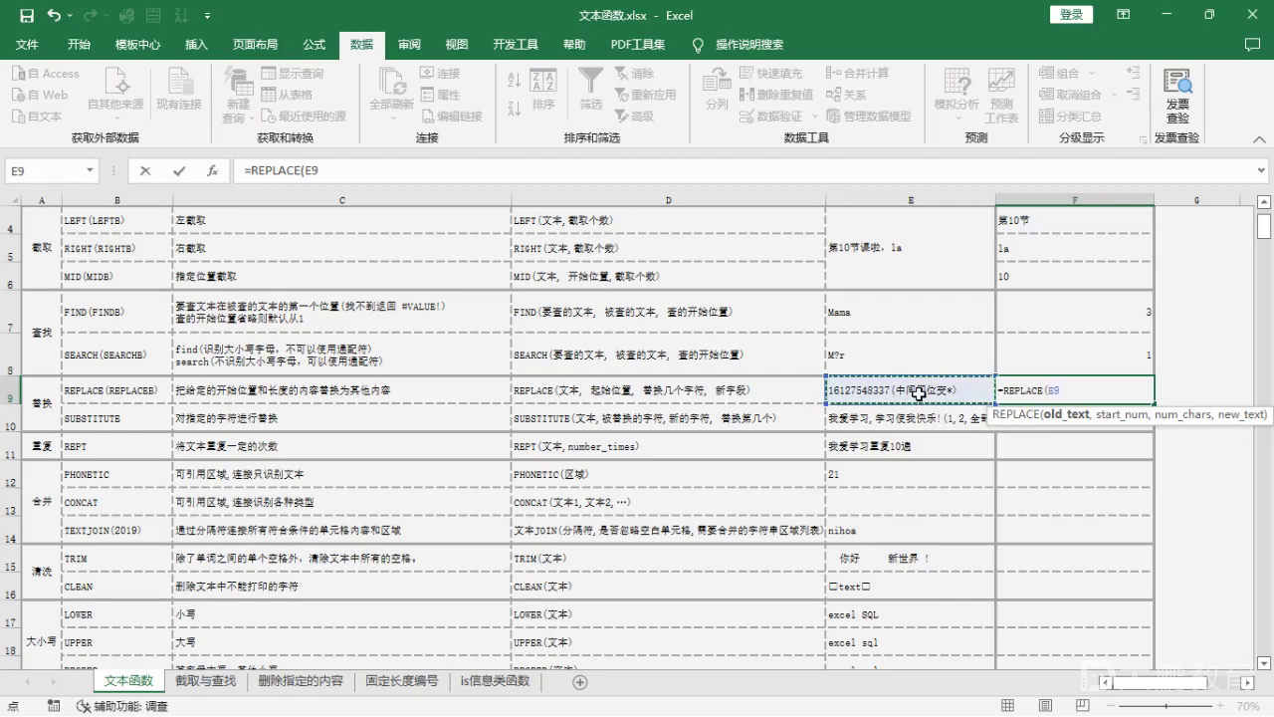
{"action": "type", "text": ","}
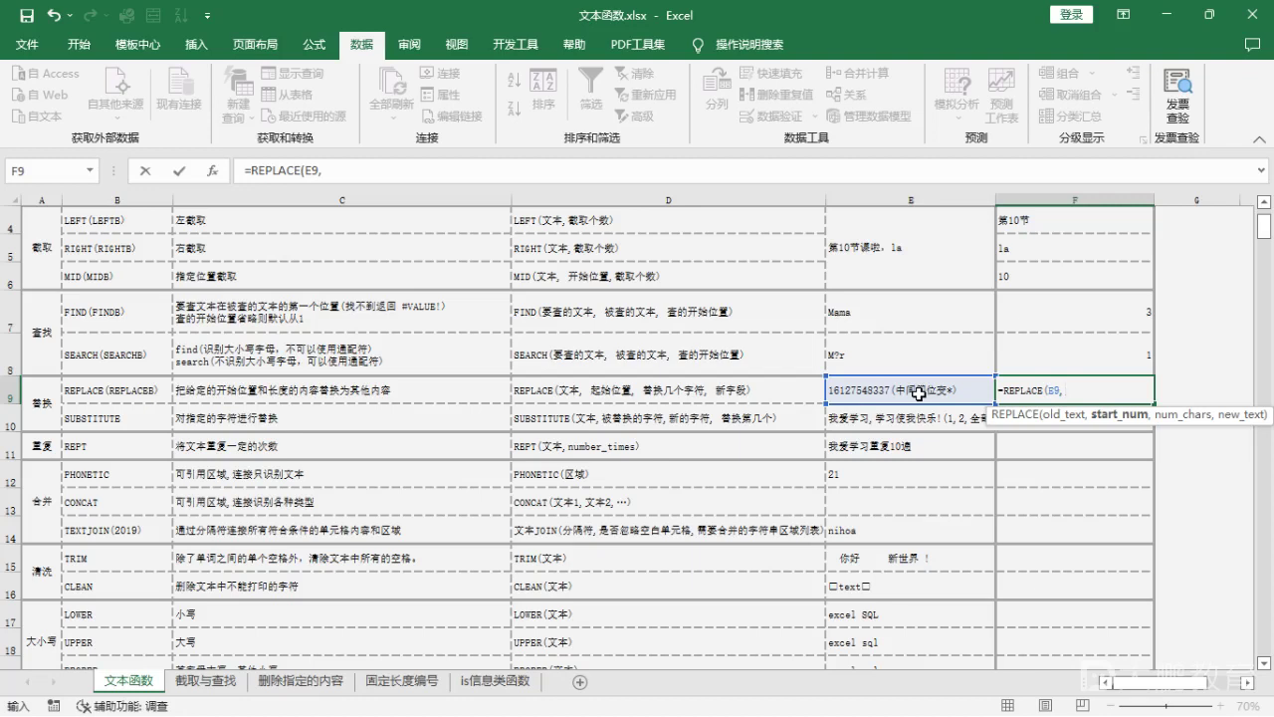
{"action": "type", "text": "4,"}
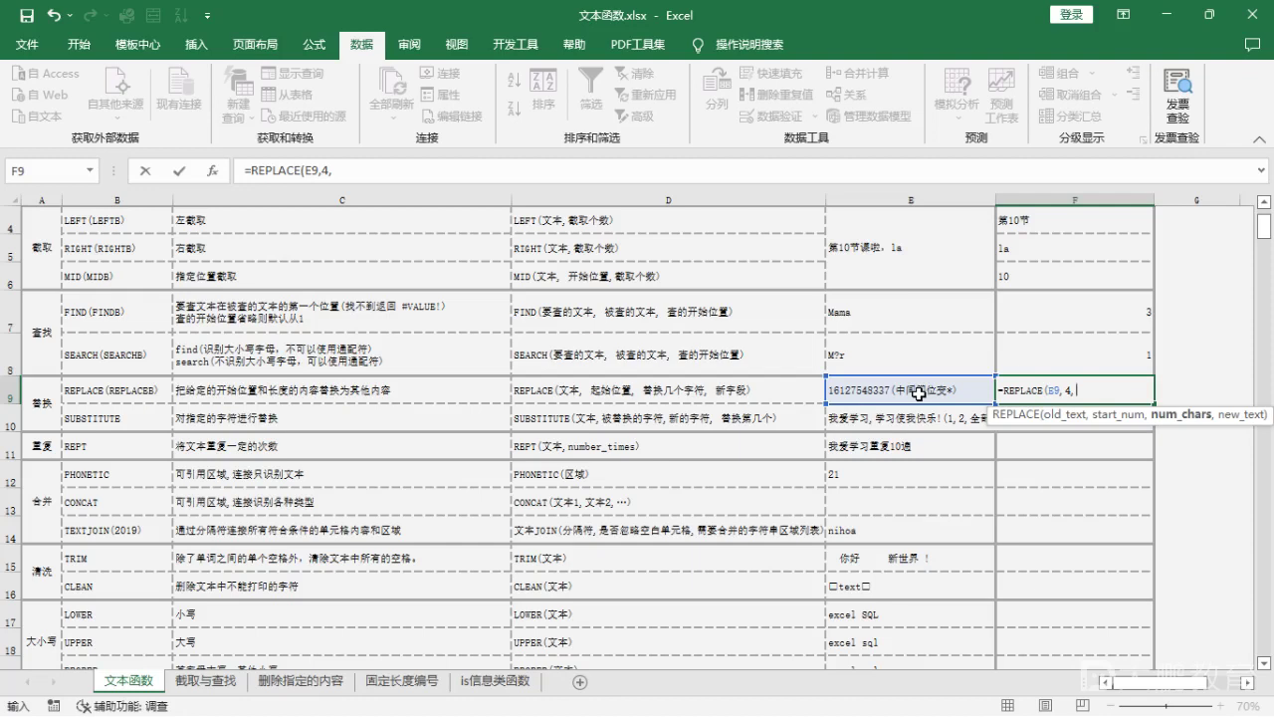
{"action": "type", "text": "4,"}
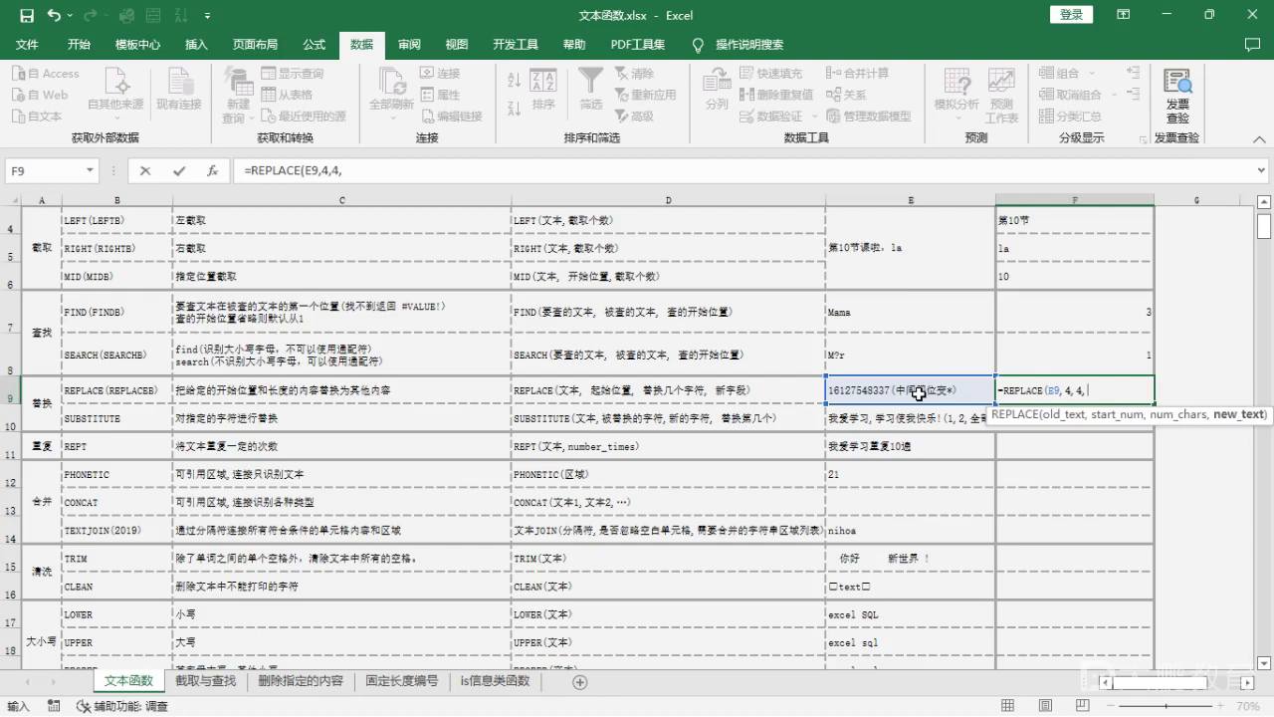
{"action": "type", "text": "\""}
{"action": "type", "text": "****"}
{"action": "key", "text": "Return"}
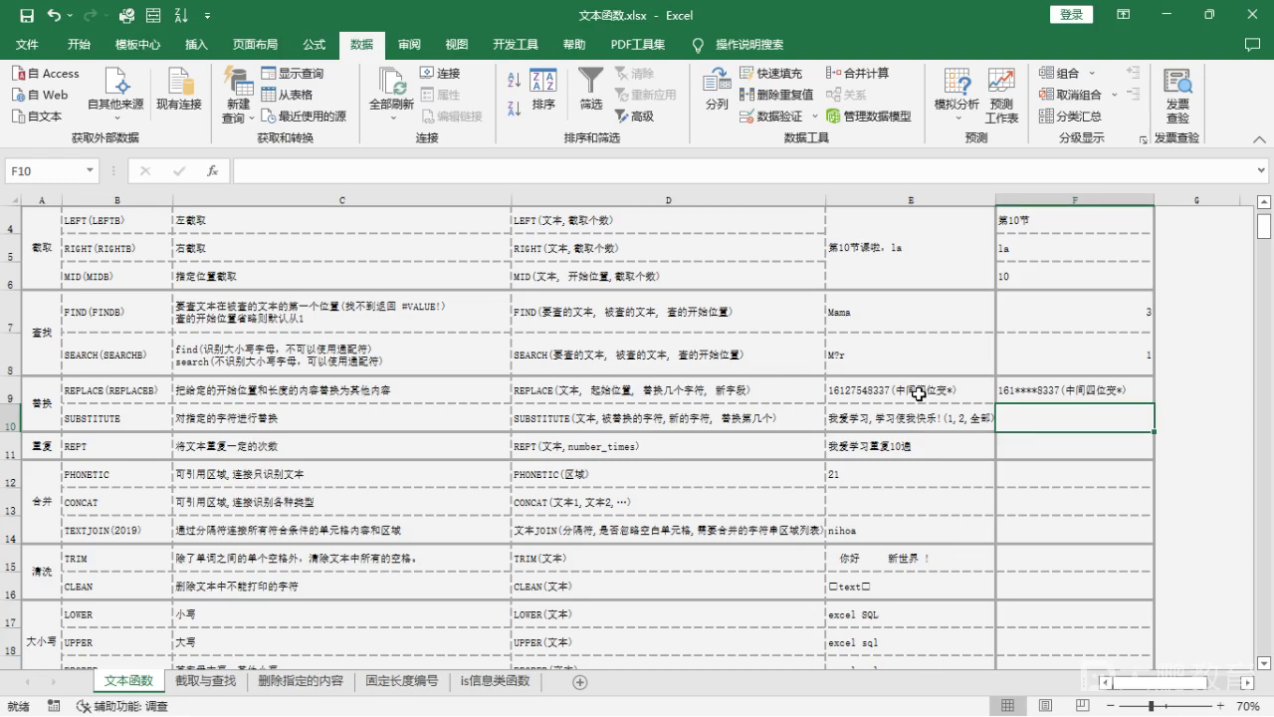
Step: Enter a SUBSTITUTE formula in F10 replacing 学习 with 吃饭 in E10's sentence
{"action": "left_click", "coordinate": [733, 422]}
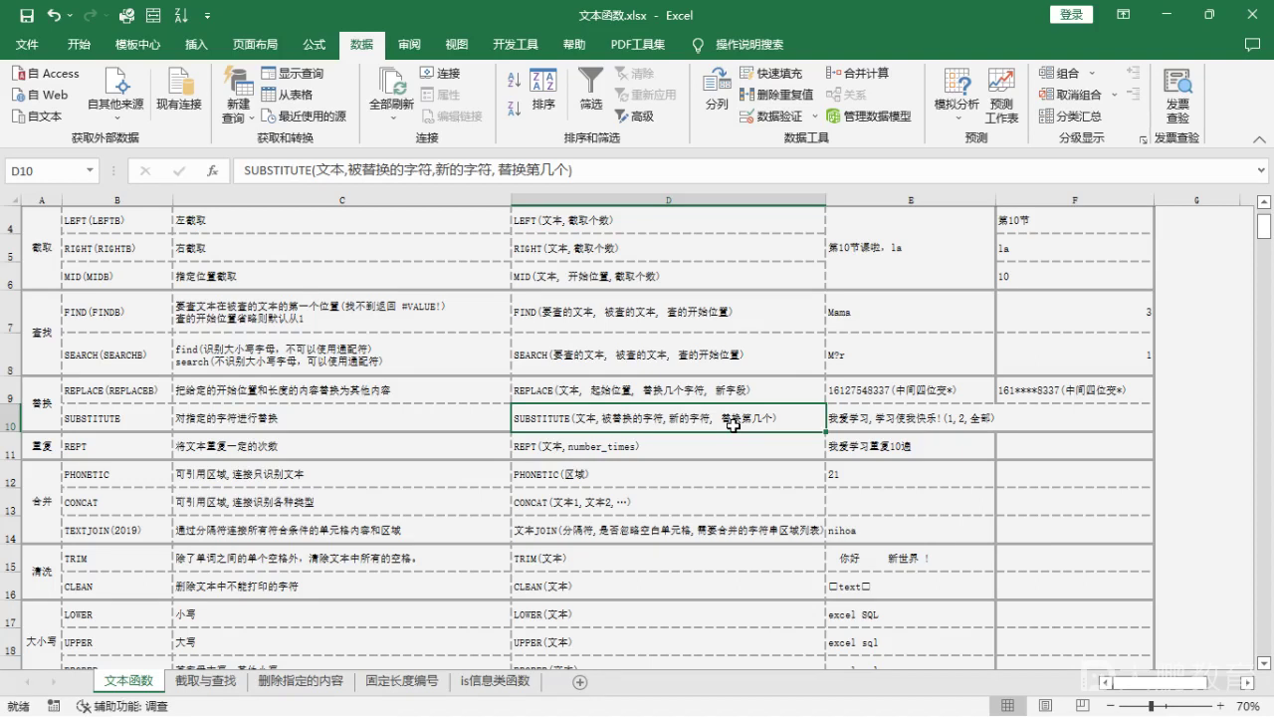
{"action": "left_click", "coordinate": [1033, 421]}
{"action": "type", "text": "="}
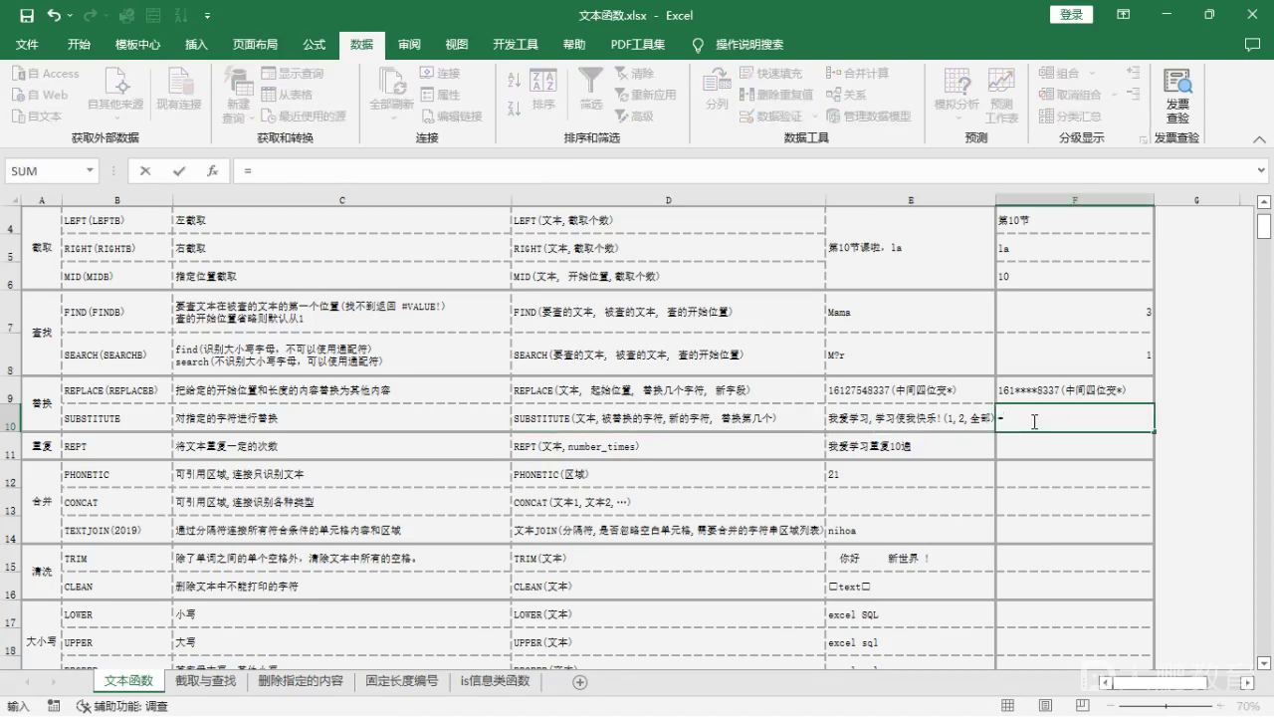
{"action": "type", "text": "sub"}
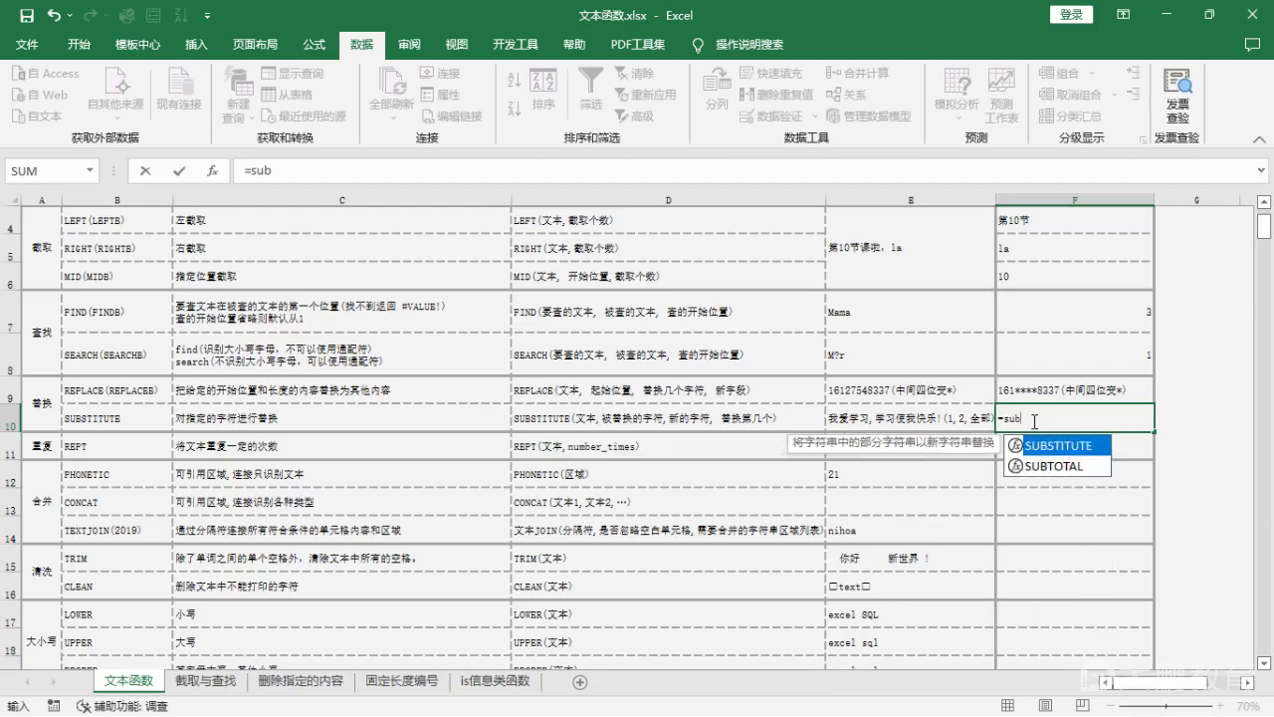
{"action": "key", "text": "Tab"}
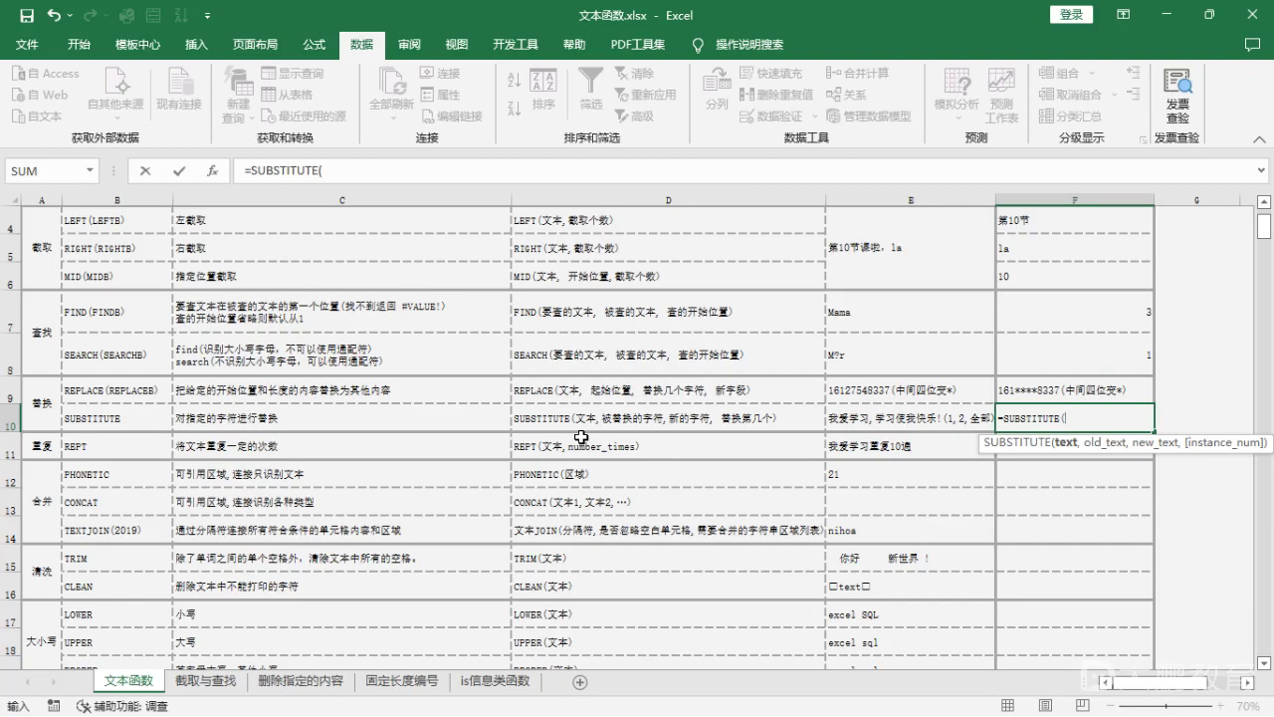
{"action": "left_click", "coordinate": [893, 421]}
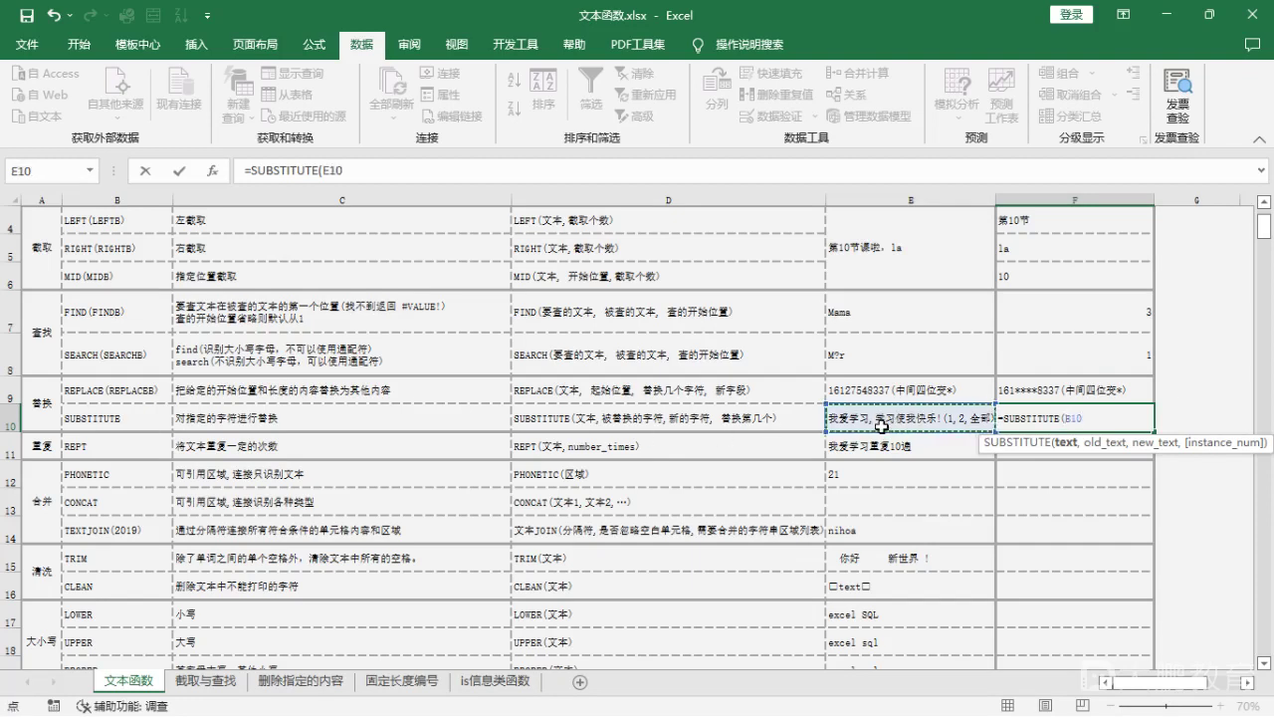
{"action": "type", "text": ","}
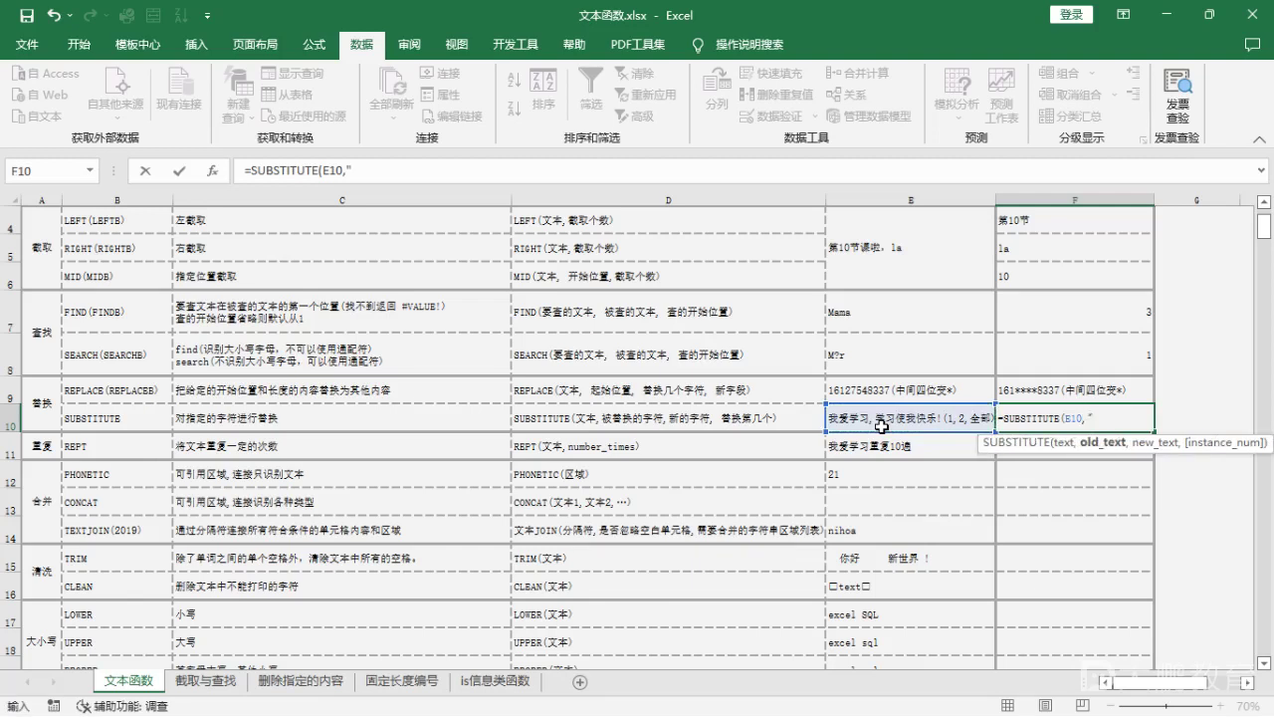
{"action": "type", "text": "\"学习\","}
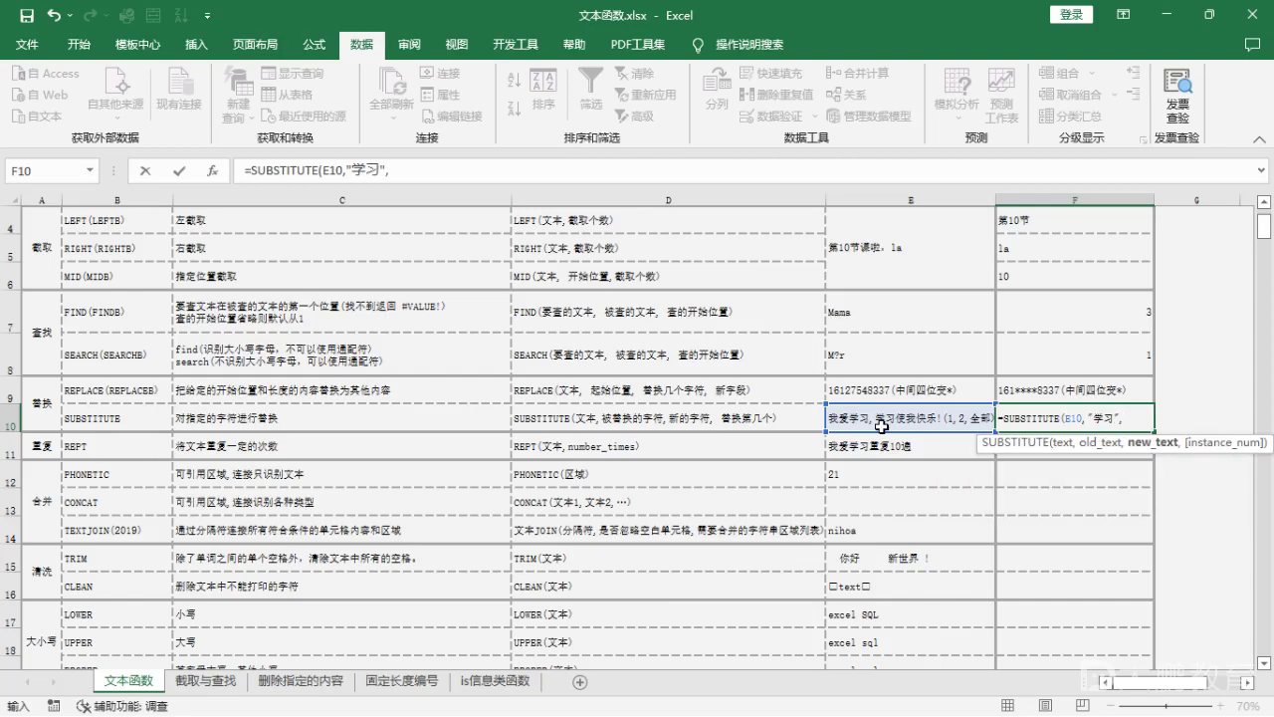
{"action": "type", "text": "\""}
{"action": "type", "text": "chifa"}
{"action": "key", "text": "BackSpace"}
{"action": "key", "text": "BackSpace"}
{"action": "key", "text": "BackSpace"}
{"action": "key", "text": "BackSpace"}
{"action": "key", "text": "BackSpace"}
{"action": "type", "text": "chifan"}
{"action": "key", "text": "space"}
{"action": "type", "text": ","}
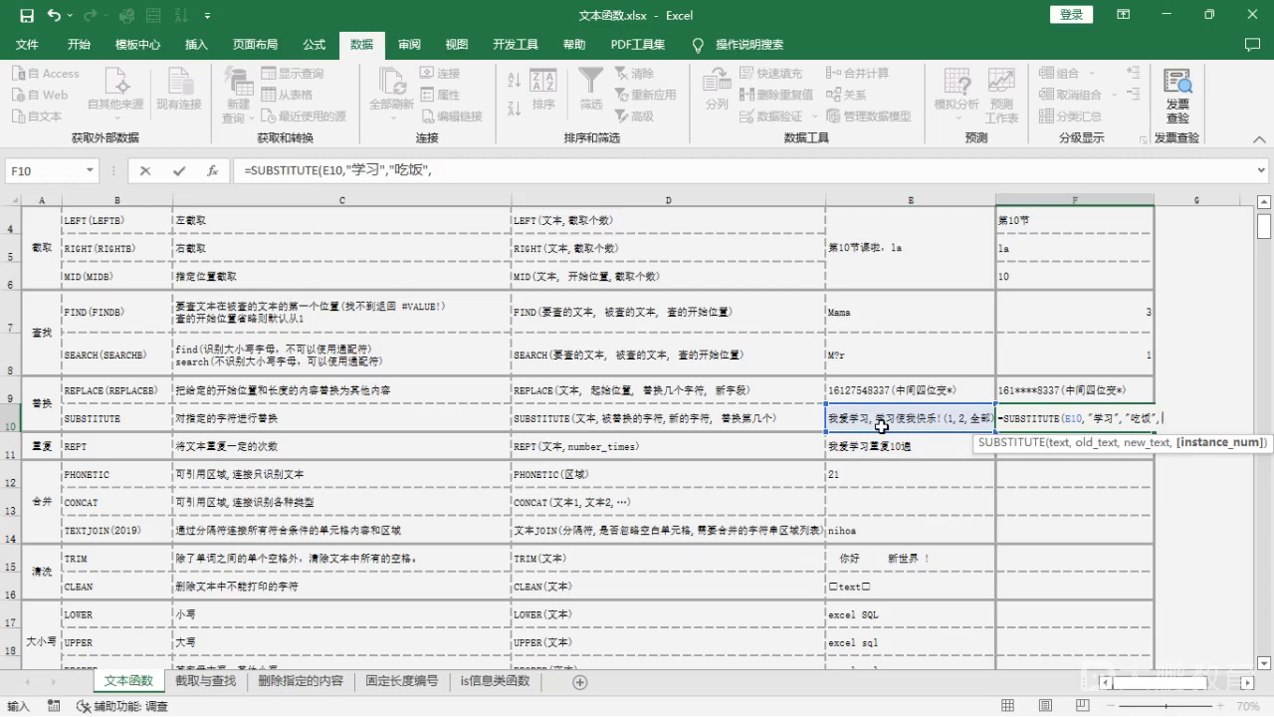
{"action": "type", "text": "1)"}
{"action": "key", "text": "Return"}
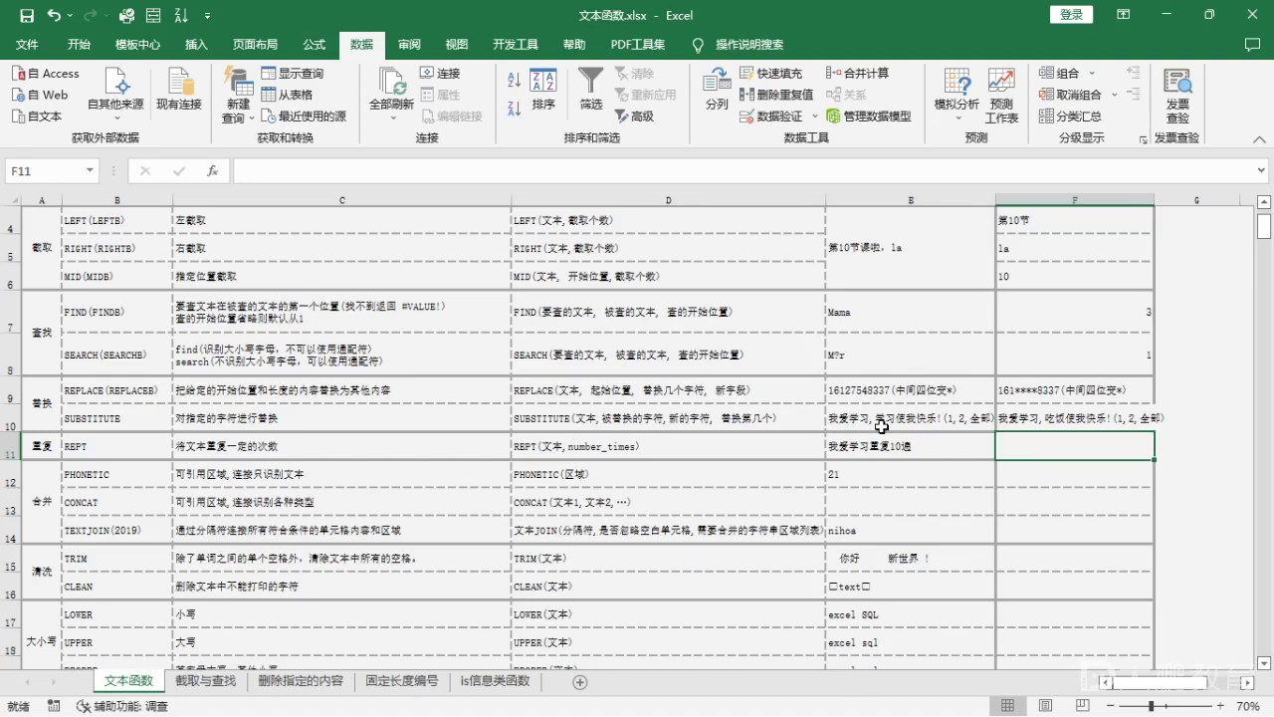
{"action": "scroll", "coordinate": [881, 426], "scroll_direction": "down", "scroll_amount": 1}
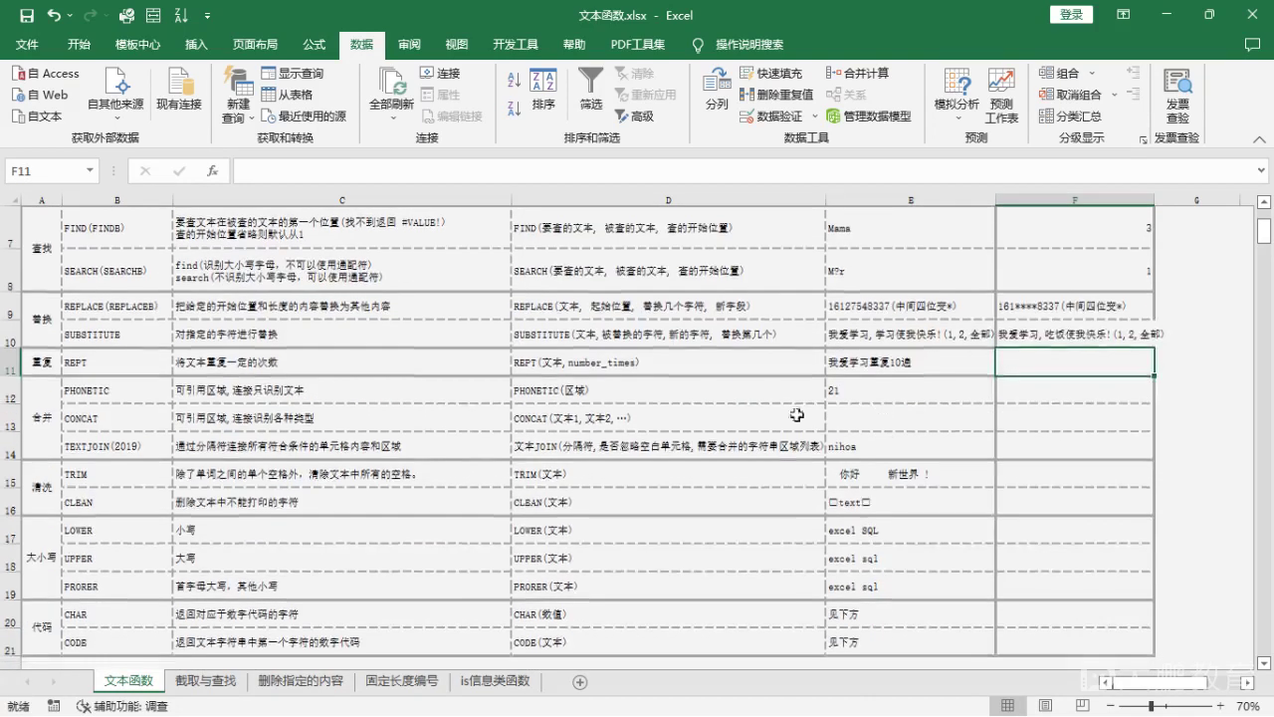
{"action": "left_click_drag", "start_coordinate": [40, 317], "coordinate": [316, 330]}
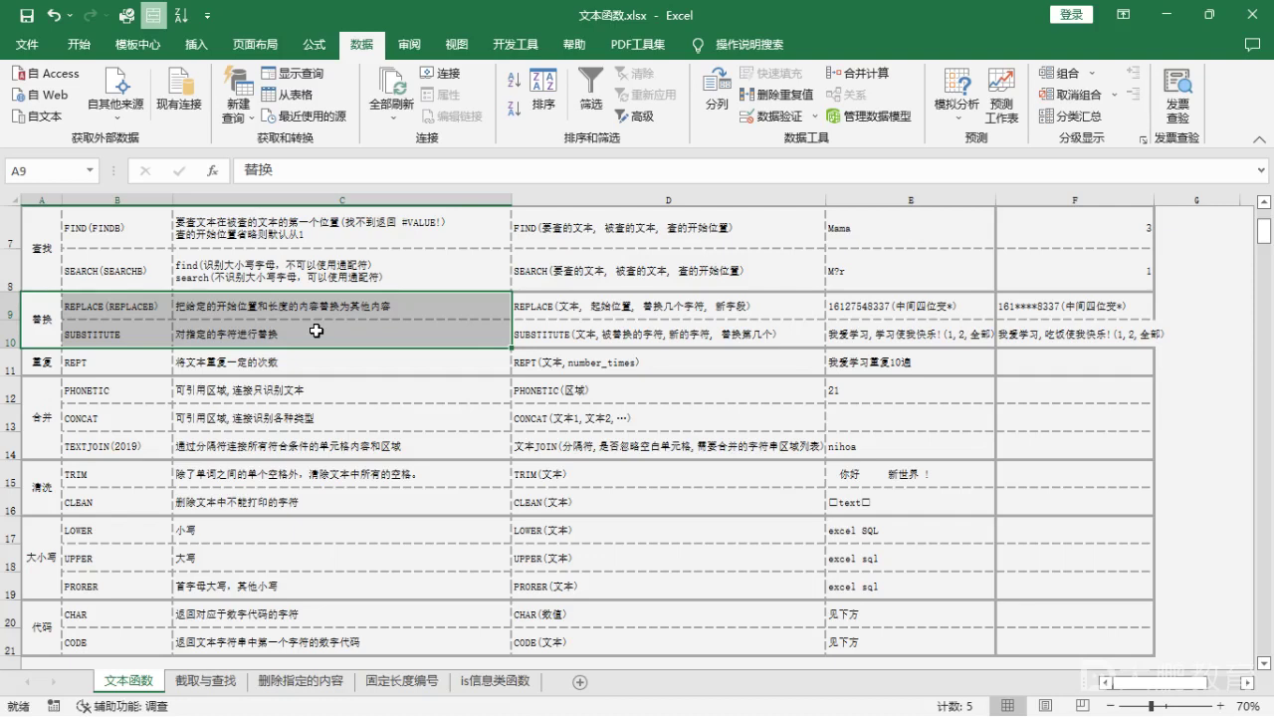
{"action": "scroll", "coordinate": [315, 331], "scroll_direction": "down", "scroll_amount": 1}
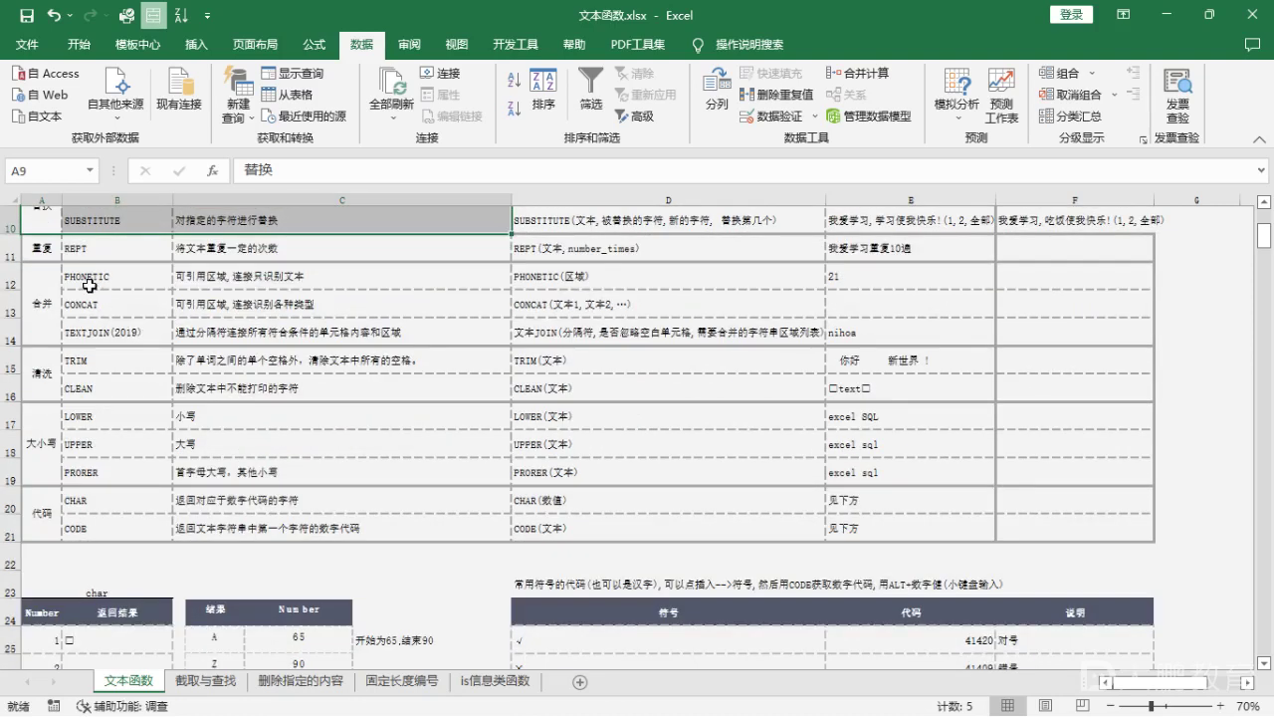
{"action": "left_click", "coordinate": [33, 249]}
{"action": "scroll", "coordinate": [159, 398], "scroll_direction": "up", "scroll_amount": 1}
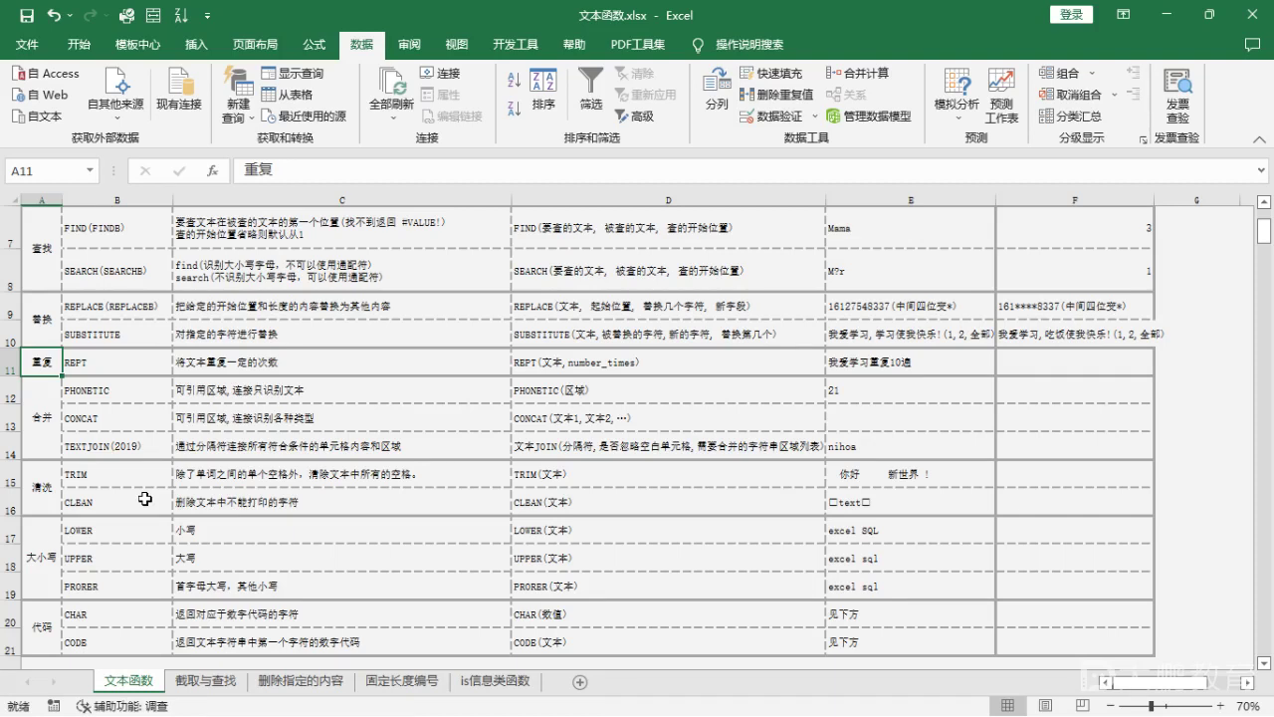
{"action": "left_click", "coordinate": [301, 366]}
{"action": "scroll", "coordinate": [305, 371], "scroll_direction": "up", "scroll_amount": 1}
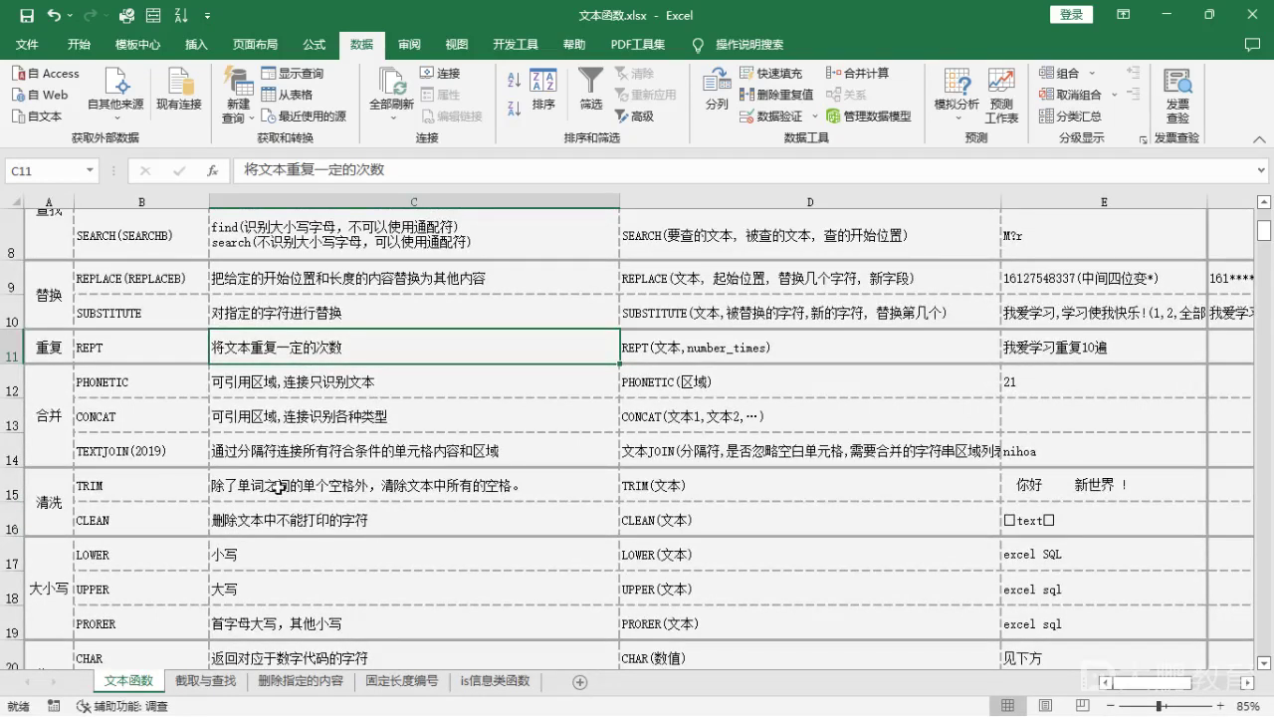
{"action": "left_click", "coordinate": [749, 351]}
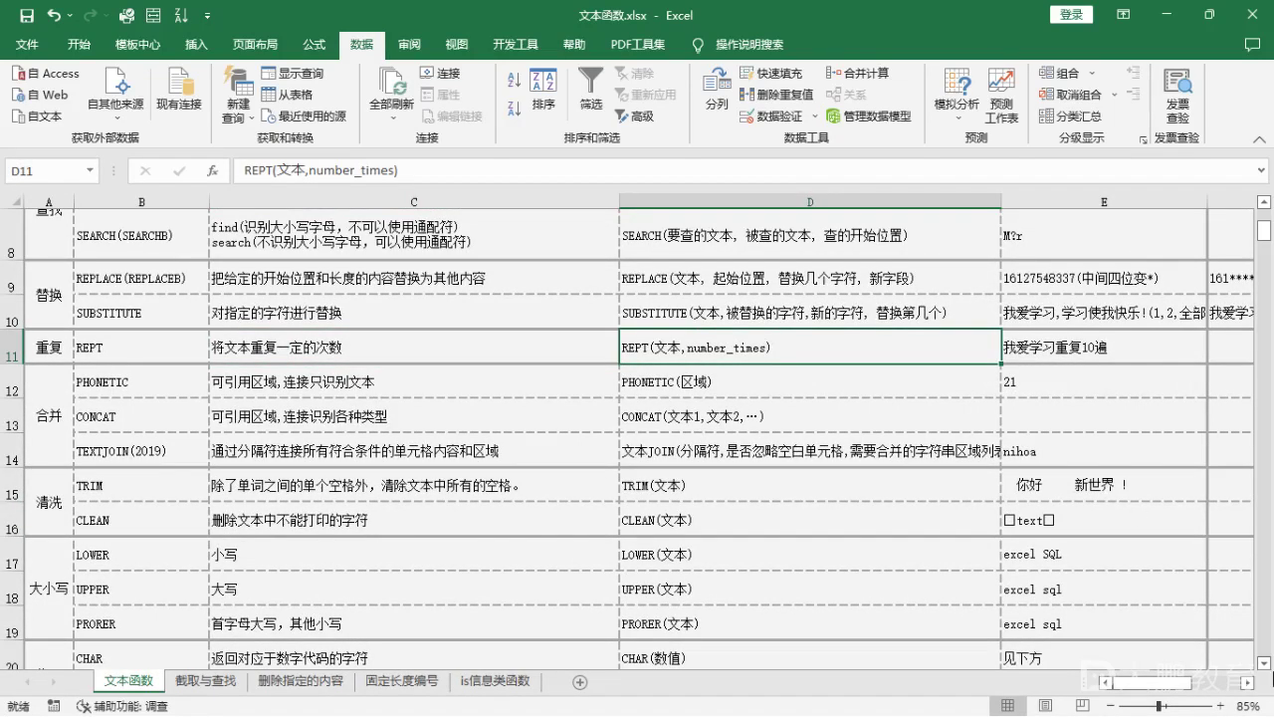
{"action": "left_click_drag", "start_coordinate": [1185, 685], "coordinate": [1208, 694]}
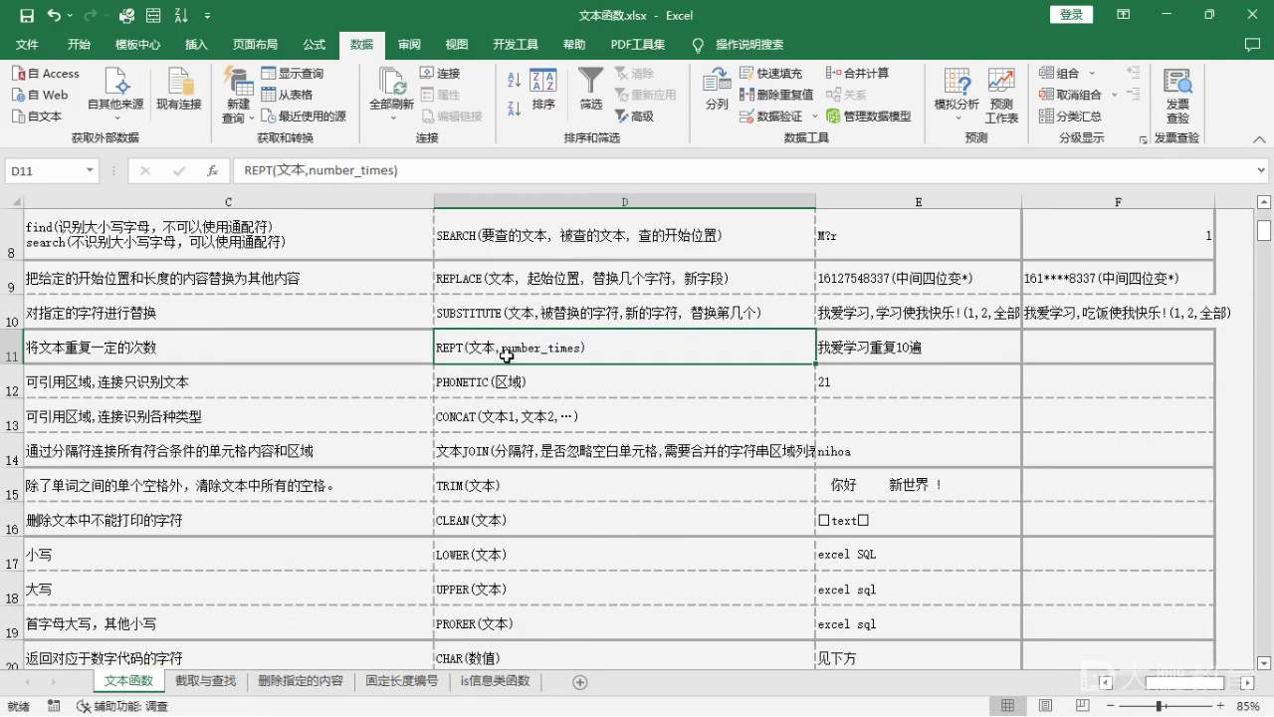
{"action": "left_click", "coordinate": [947, 359]}
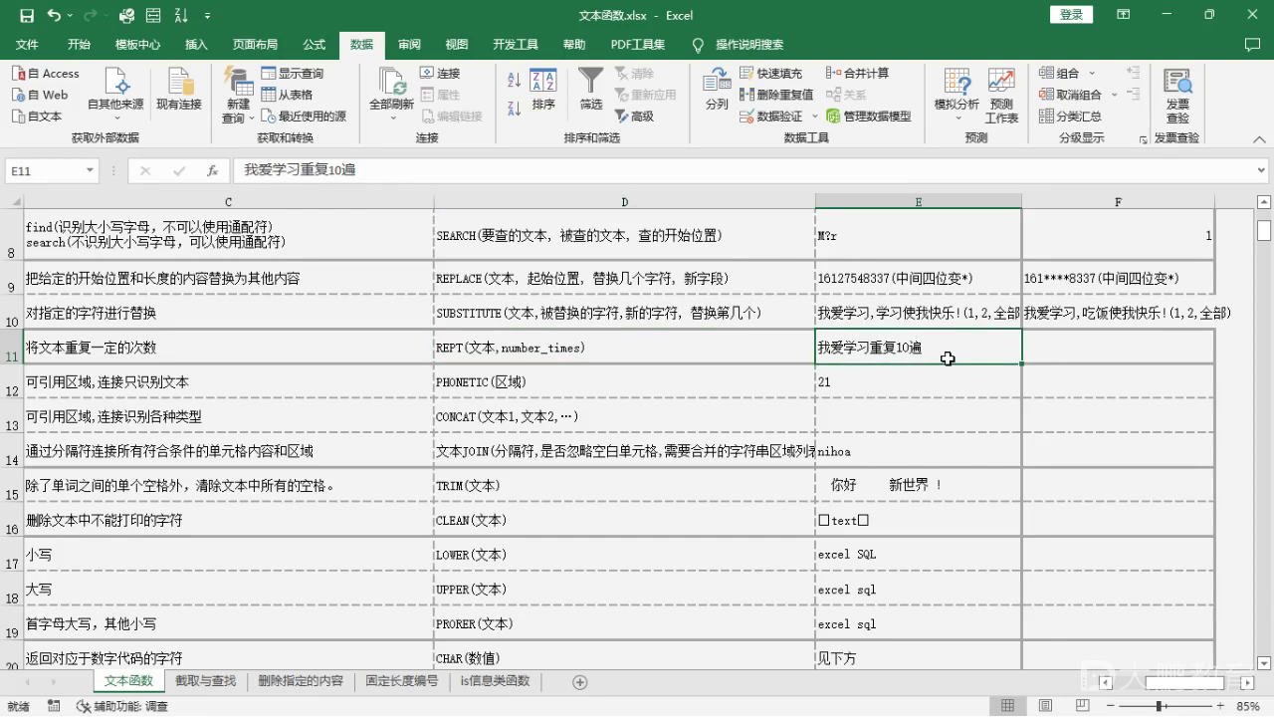
Step: Enter =REPT("我爱学习",10) in F11 so 我爱学习 repeats ten times across the row
{"action": "key", "text": "Right"}
{"action": "type", "text": "="}
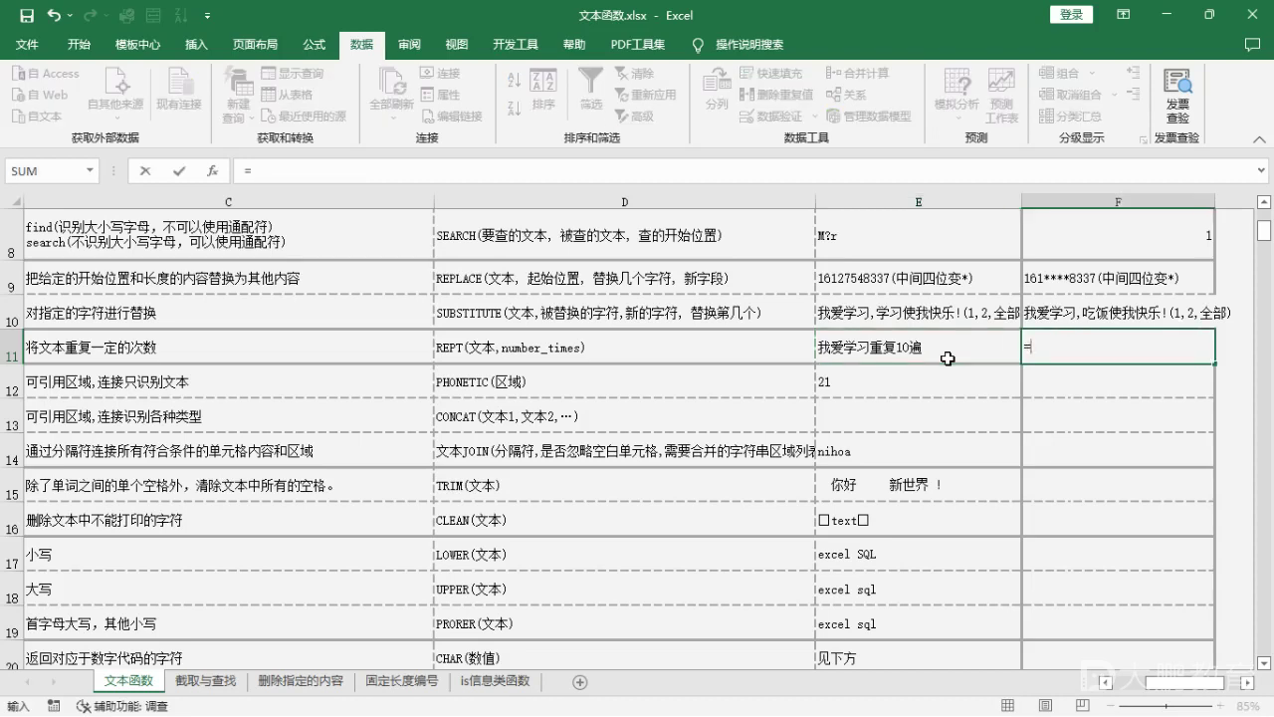
{"action": "type", "text": "rept"}
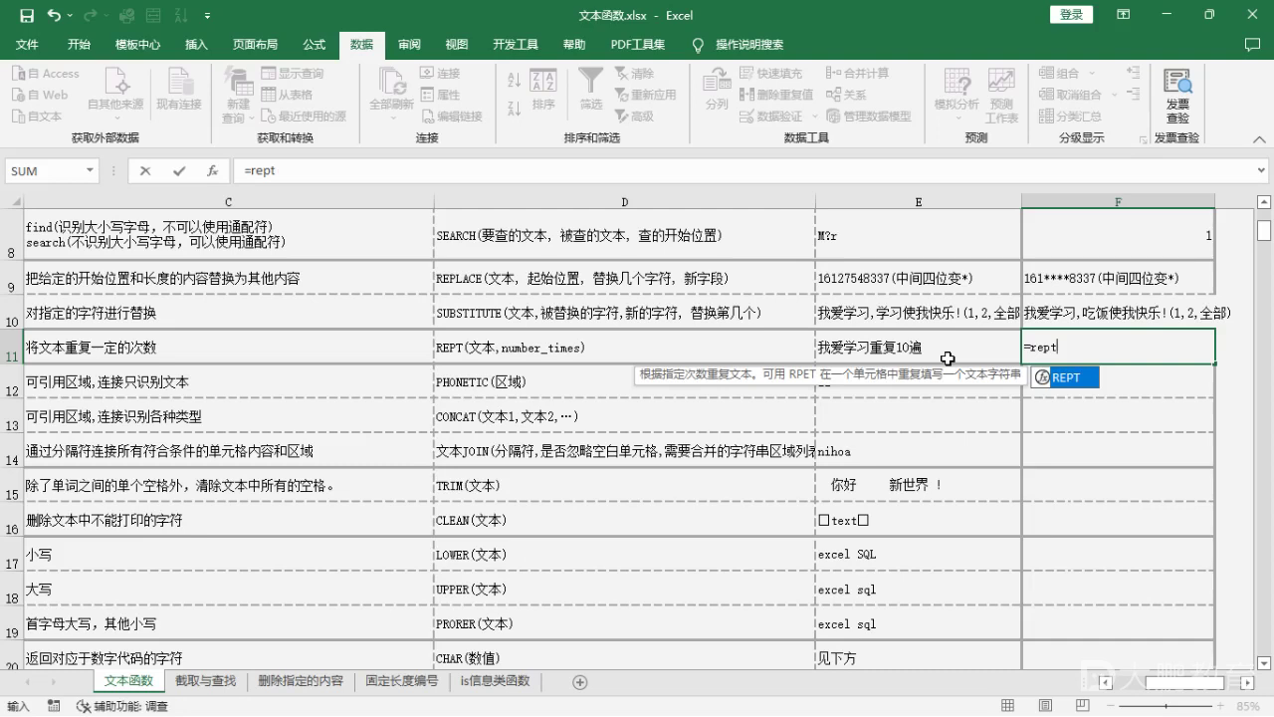
{"action": "key", "text": "Tab"}
{"action": "type", "text": "("}
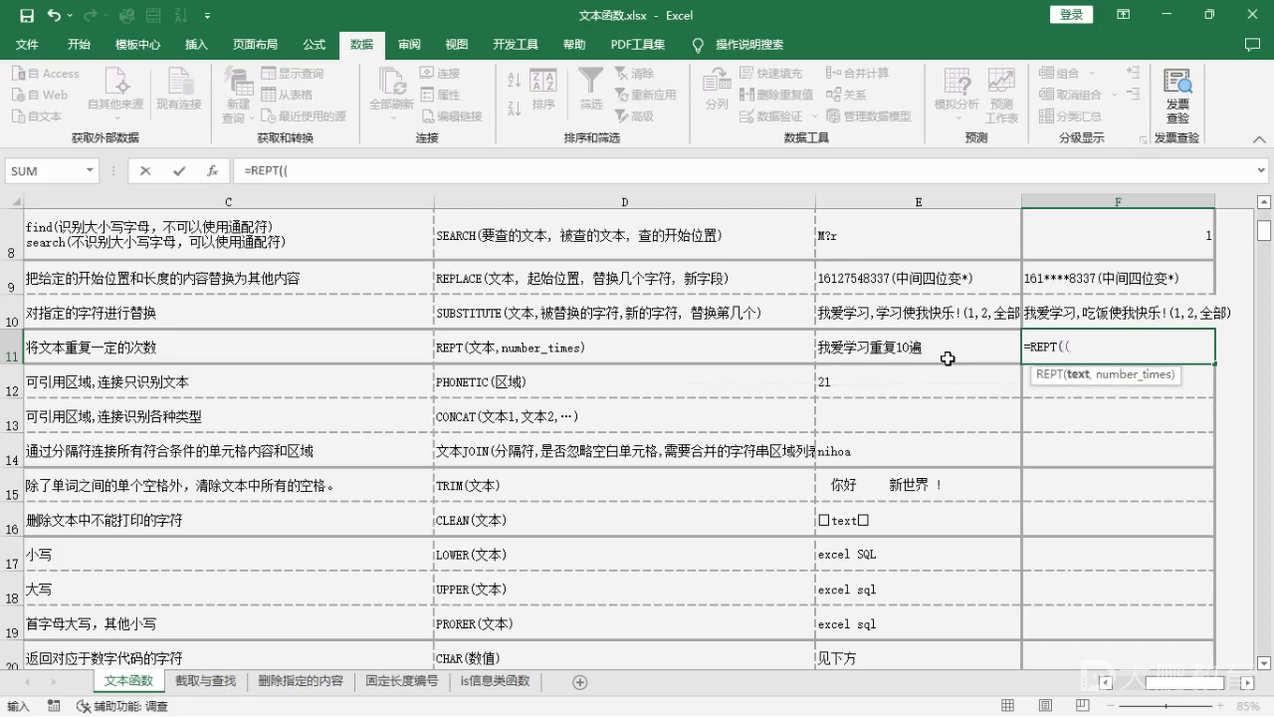
{"action": "key", "text": "BackSpace"}
{"action": "type", "text": "\"wo"}
{"action": "key", "text": "space"}
{"action": "type", "text": "ai"}
{"action": "key", "text": "space"}
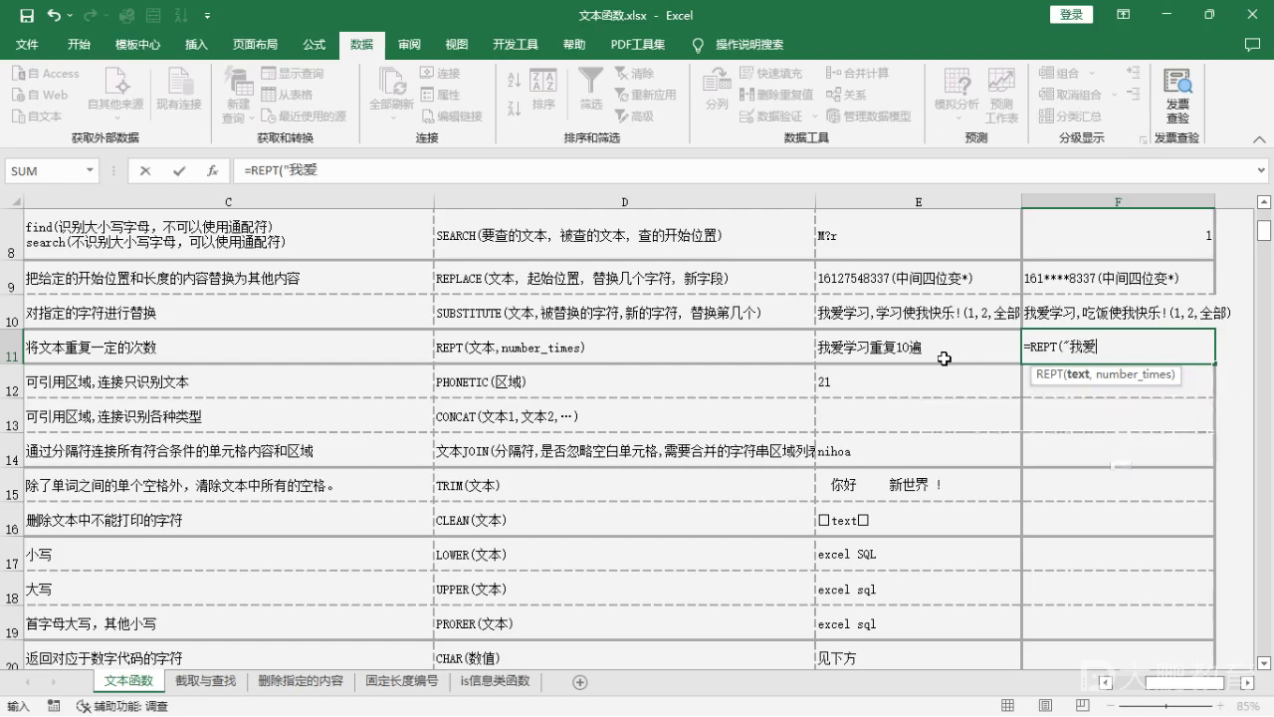
{"action": "type", "text": "xuex"}
{"action": "key", "text": "space"}
{"action": "type", "text": "\","}
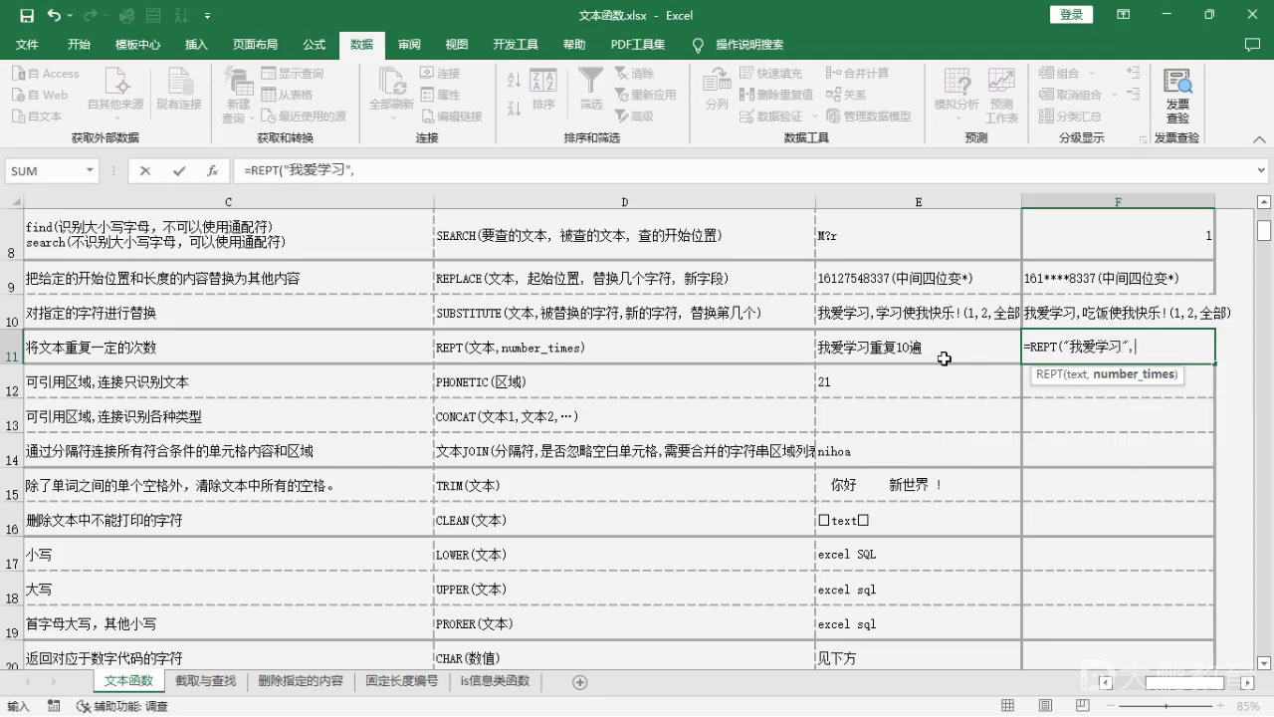
{"action": "type", "text": "10)"}
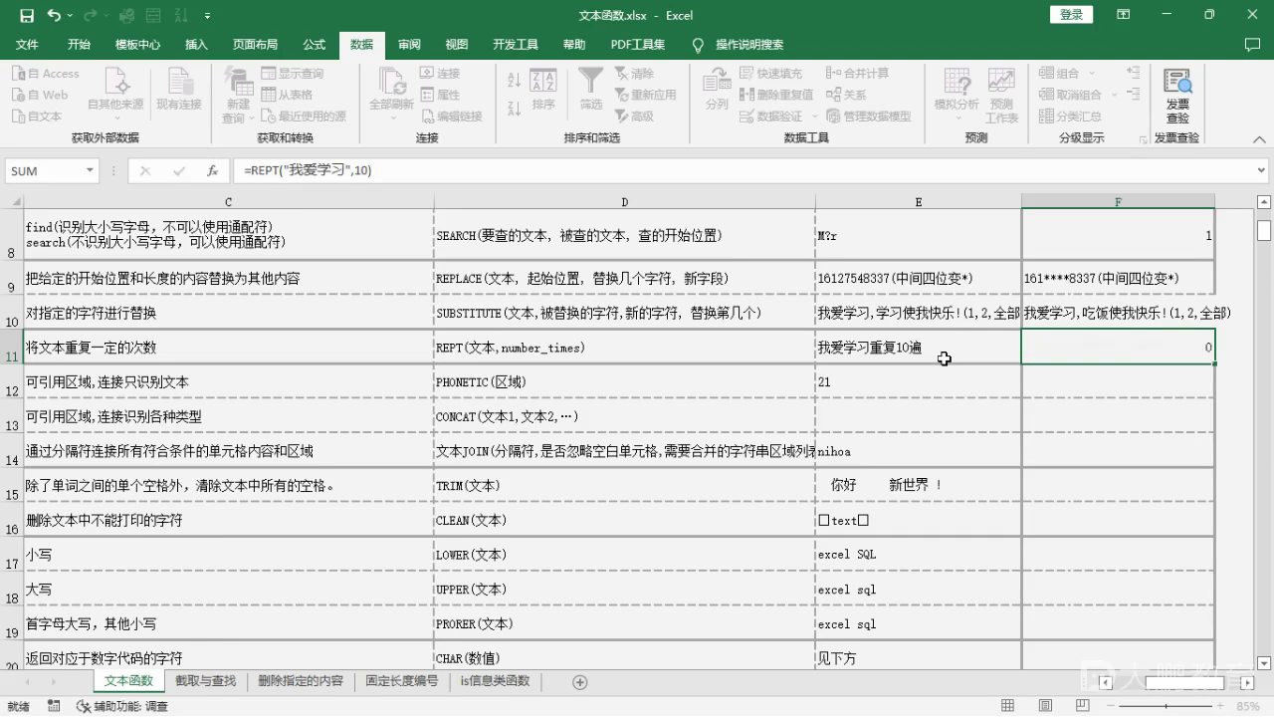
{"action": "key", "text": "Return"}
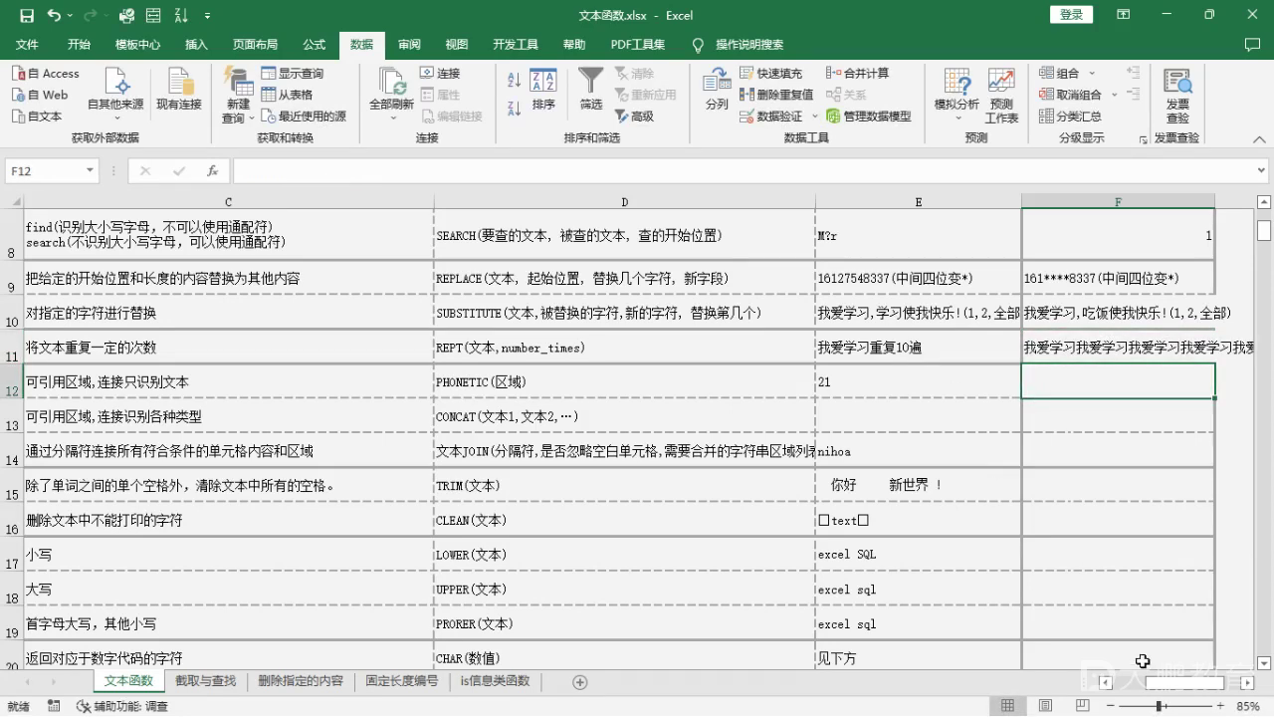
{"action": "scroll", "coordinate": [1155, 682], "scroll_direction": "right", "scroll_amount": 2}
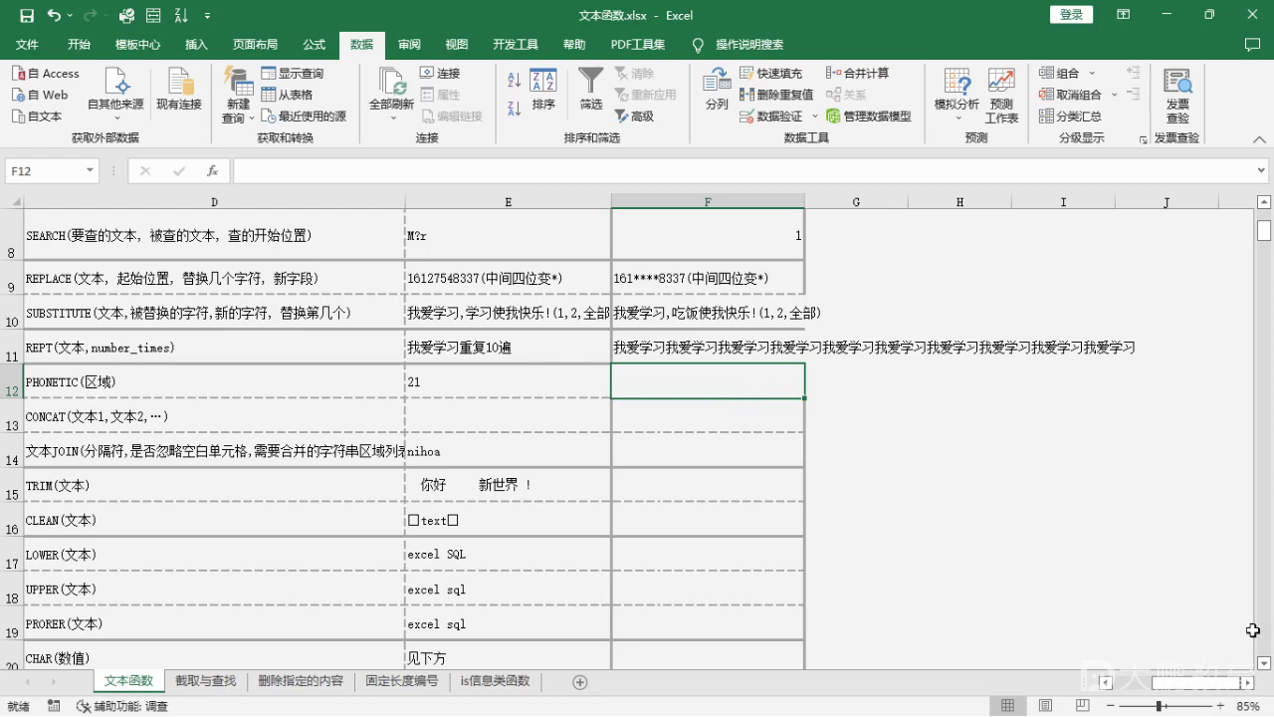
{"action": "left_click_drag", "start_coordinate": [1220, 694], "coordinate": [1179, 694]}
{"action": "left_click", "coordinate": [107, 417]}
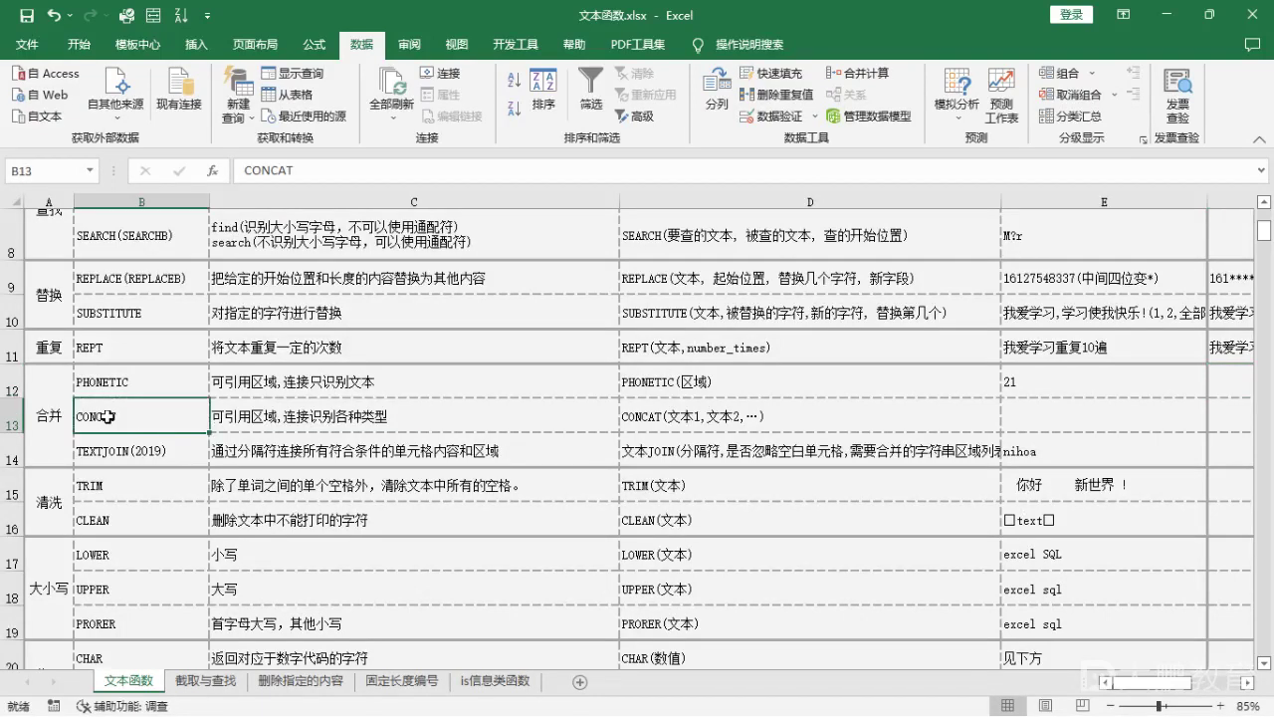
{"action": "scroll", "coordinate": [109, 417], "scroll_direction": "down", "scroll_amount": 2, "text": "ctrl"}
{"action": "scroll", "coordinate": [109, 417], "scroll_direction": "up", "scroll_amount": 2, "text": "ctrl"}
{"action": "scroll", "coordinate": [99, 410], "scroll_direction": "down", "scroll_amount": 1}
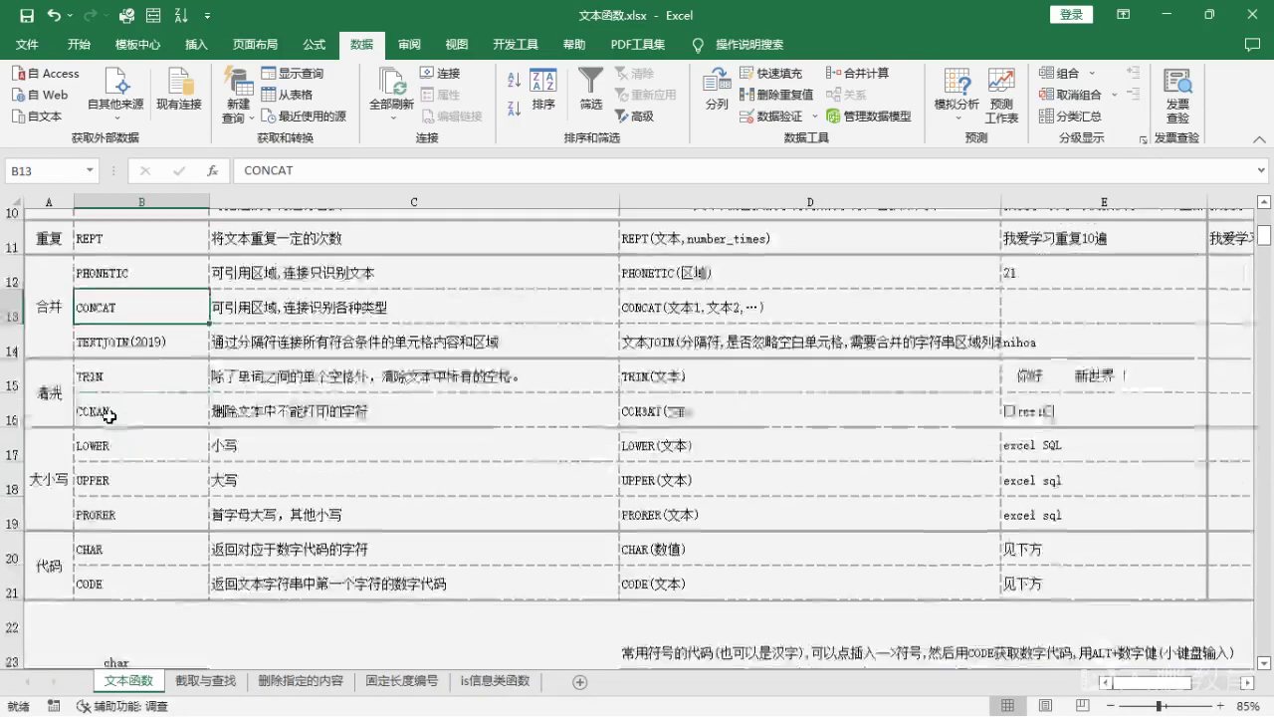
{"action": "left_click", "coordinate": [67, 315]}
{"action": "scroll", "coordinate": [68, 315], "scroll_direction": "up", "scroll_amount": 1}
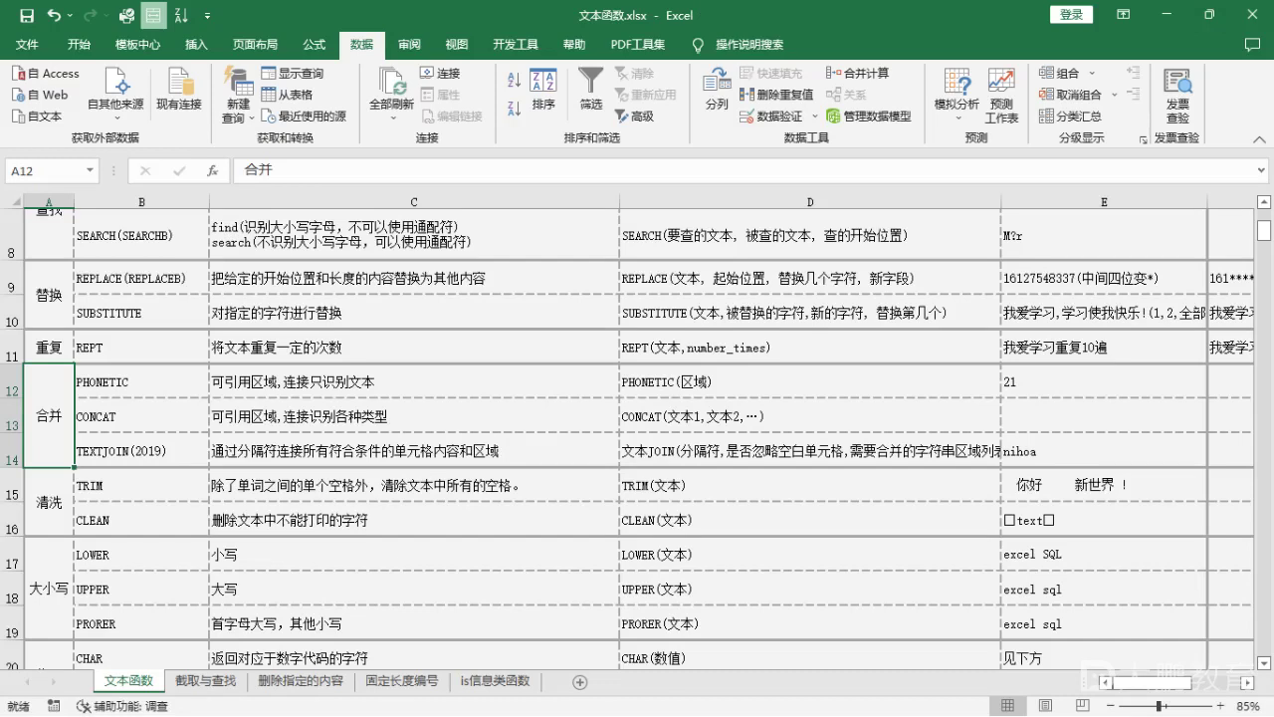
{"action": "mouse_move", "coordinate": [926, 386]}
{"action": "left_mouse_down"}
{"action": "mouse_move", "coordinate": [846, 370]}
{"action": "mouse_move", "coordinate": [938, 539]}
{"action": "left_mouse_up"}
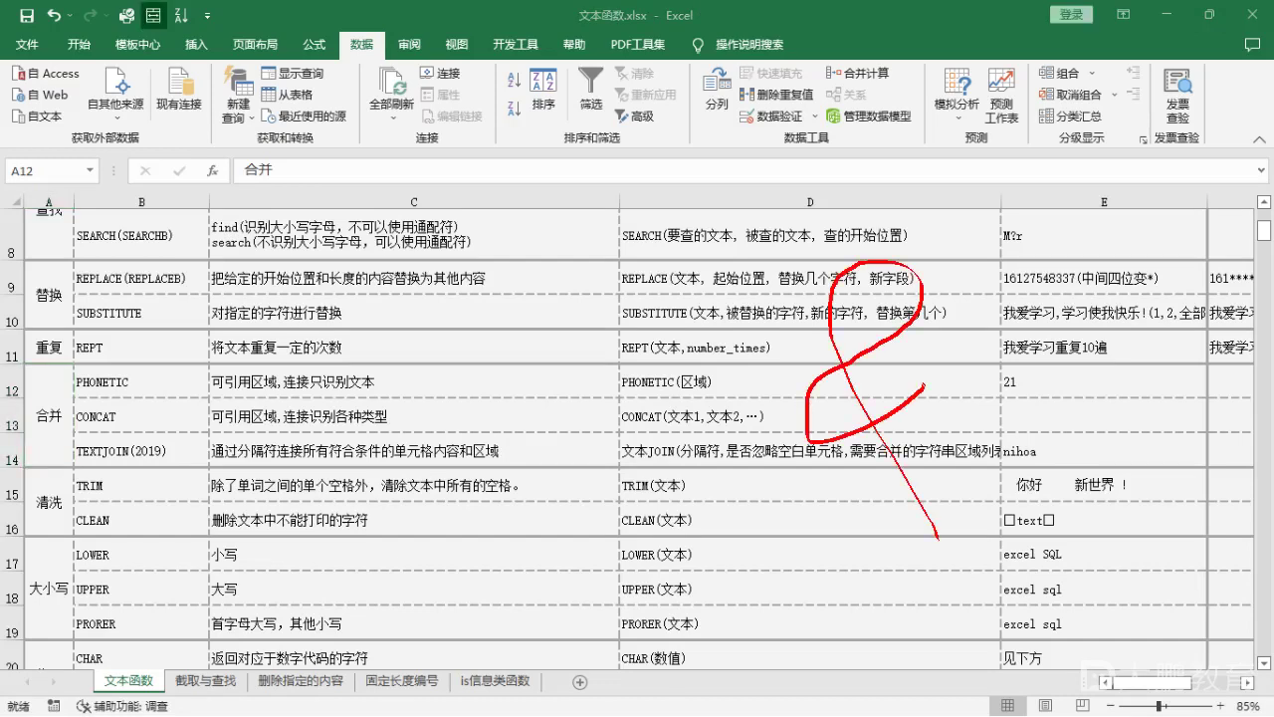
{"action": "left_click_drag", "start_coordinate": [742, 497], "coordinate": [1149, 508]}
{"action": "left_click_drag", "start_coordinate": [760, 473], "coordinate": [1001, 473]}
{"action": "left_click_drag", "start_coordinate": [799, 488], "coordinate": [941, 489]}
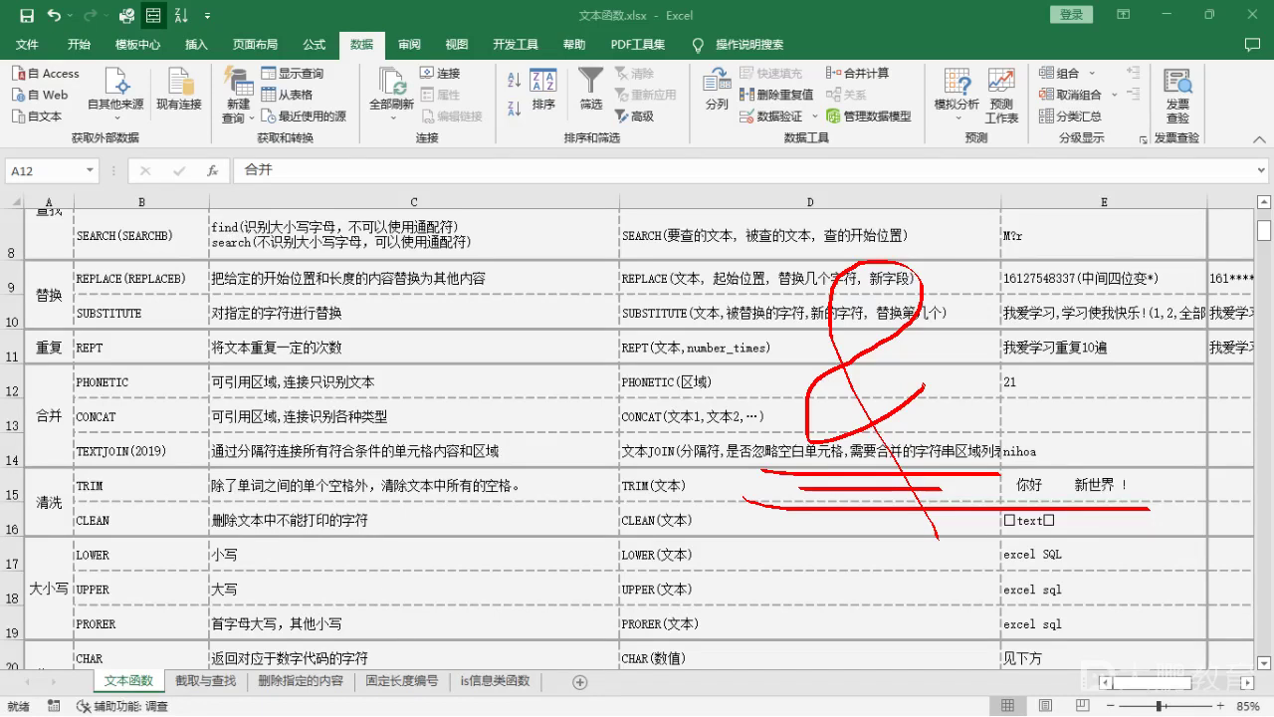
{"action": "key", "text": "Escape"}
Step: Review the 清洗 row: its category, the TRIM description in C15 and the spaced sample in E15
{"action": "scroll", "coordinate": [534, 538], "scroll_direction": "down", "scroll_amount": 1}
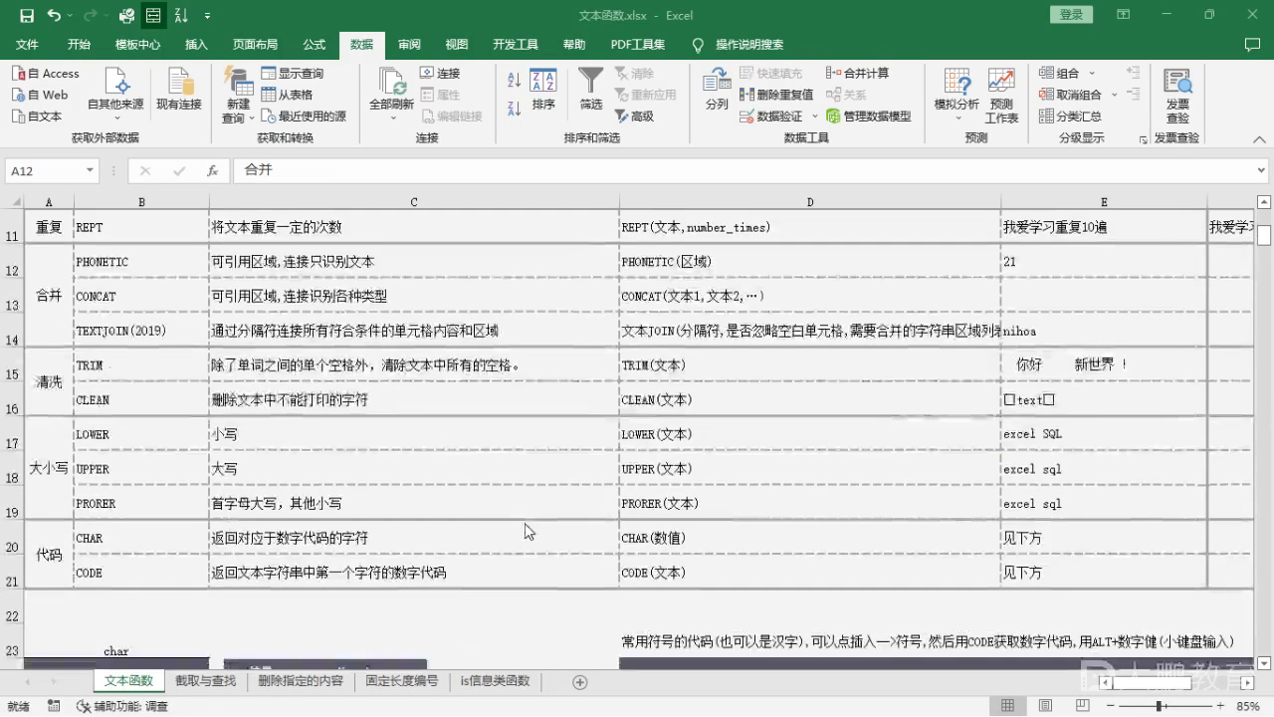
{"action": "left_click", "coordinate": [46, 385]}
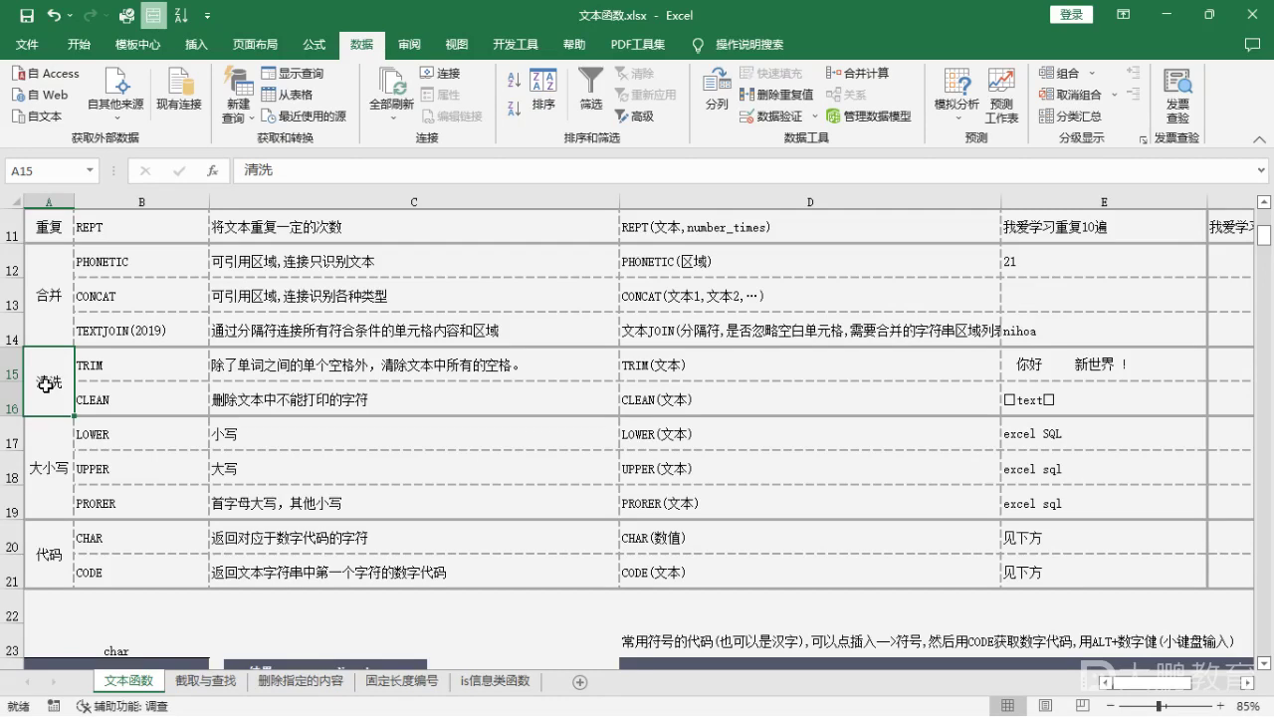
{"action": "left_click", "coordinate": [315, 369]}
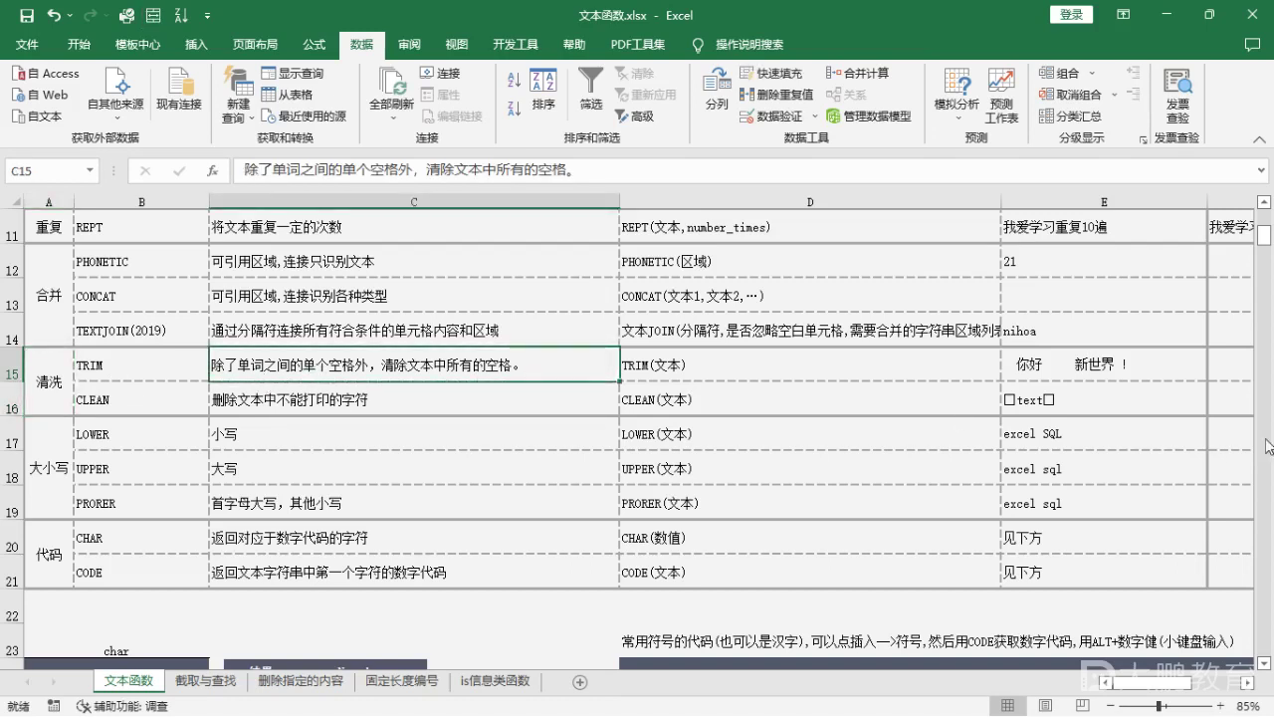
{"action": "left_click", "coordinate": [1141, 370]}
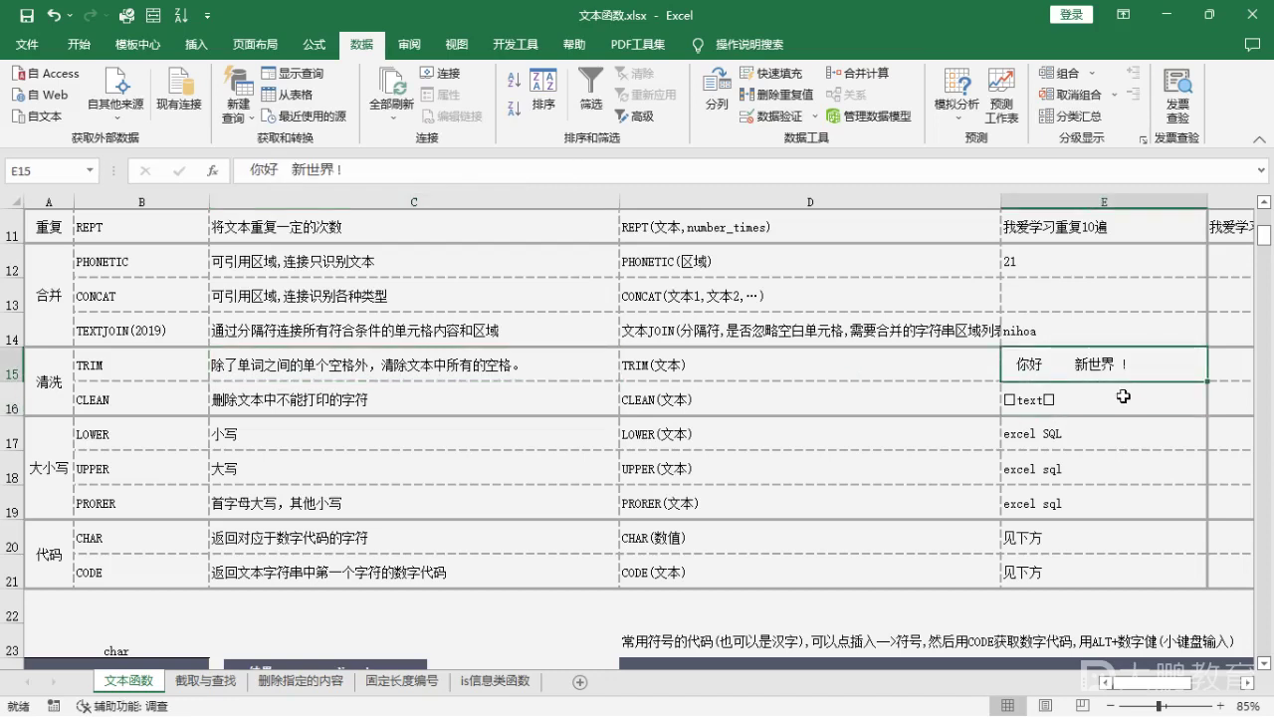
{"action": "left_click_drag", "start_coordinate": [1131, 697], "coordinate": [1160, 697]}
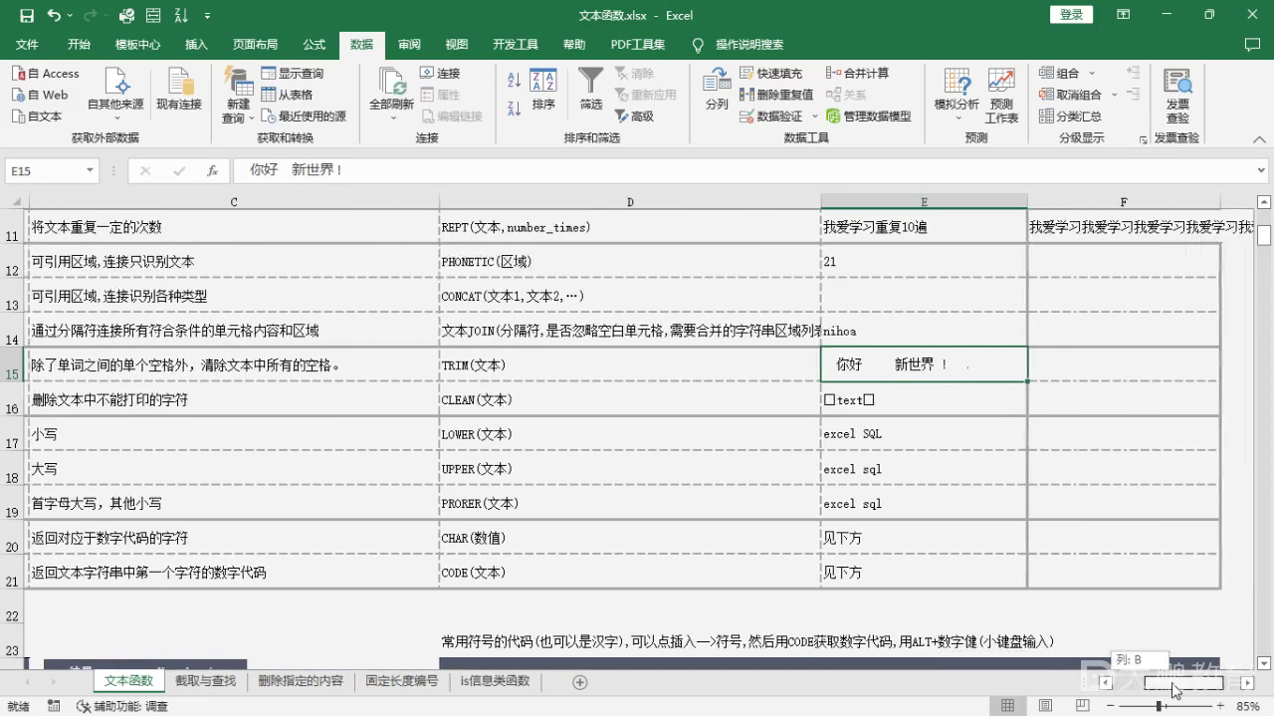
Step: Enter =TRIM(E15) in F15 to strip the extra spaces from 你好 新世界！
{"action": "left_click", "coordinate": [1105, 362]}
{"action": "type", "text": "="}
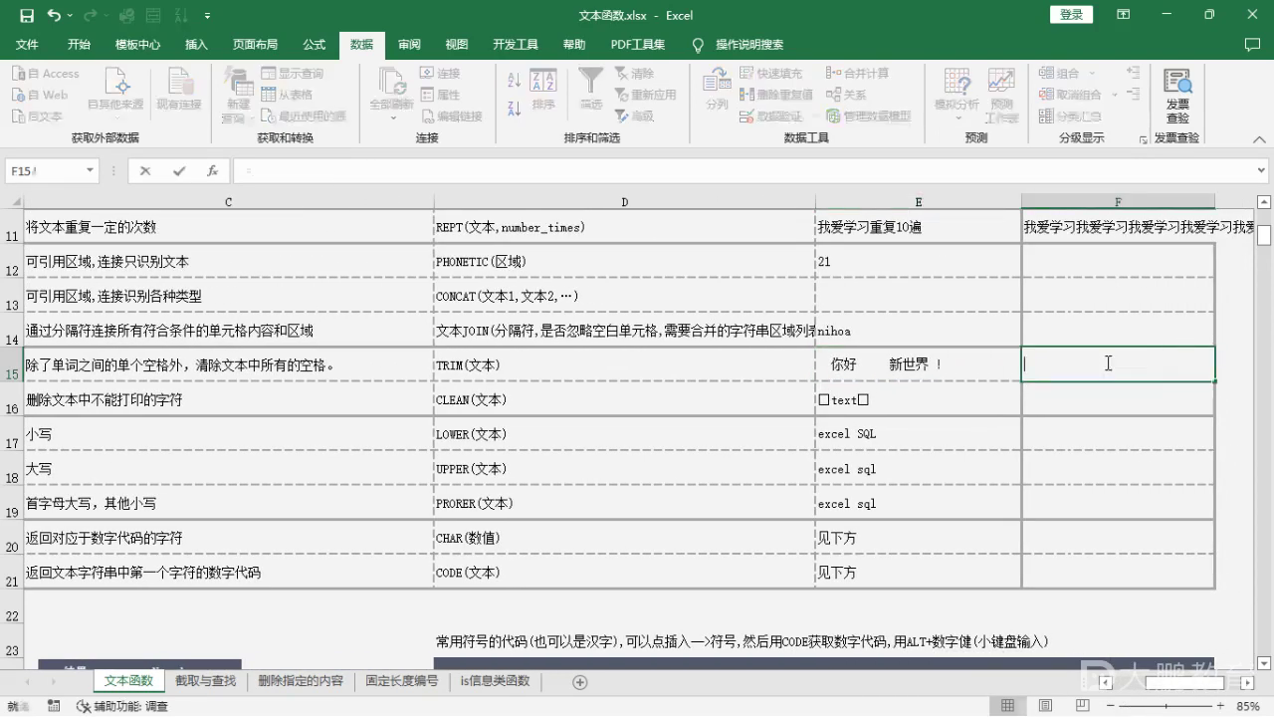
{"action": "type", "text": "trim"}
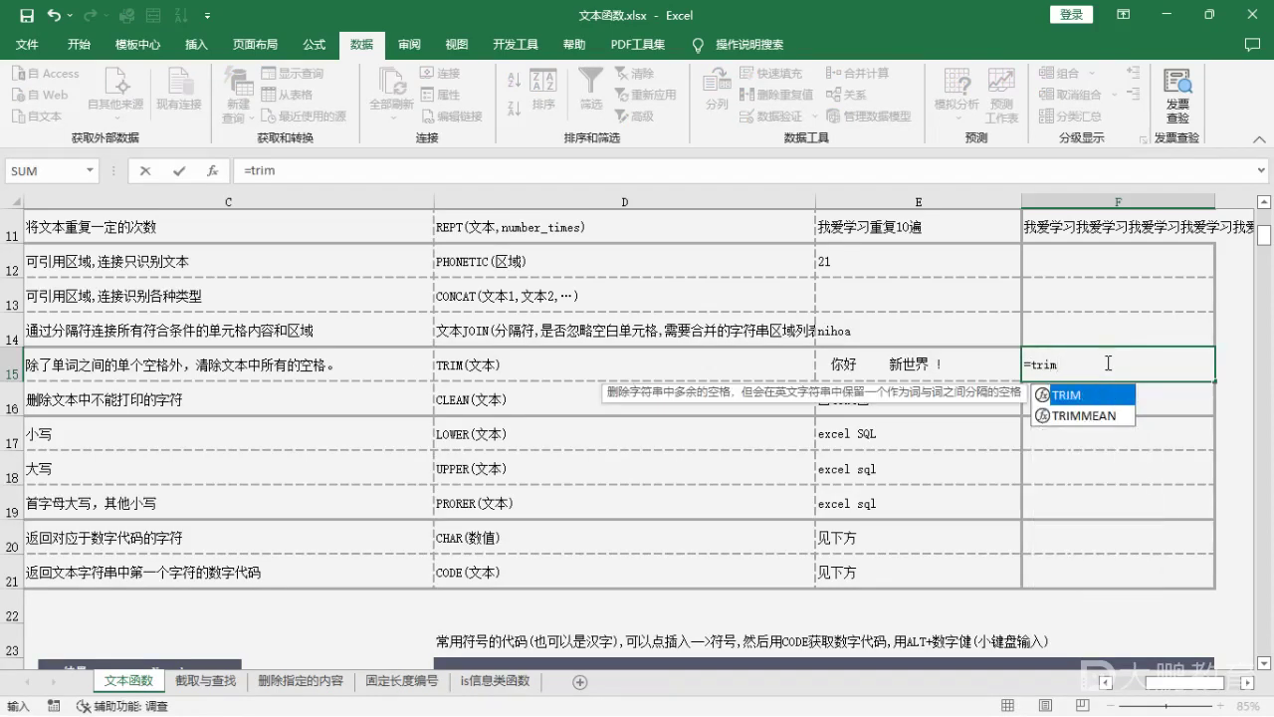
{"action": "key", "text": "Tab"}
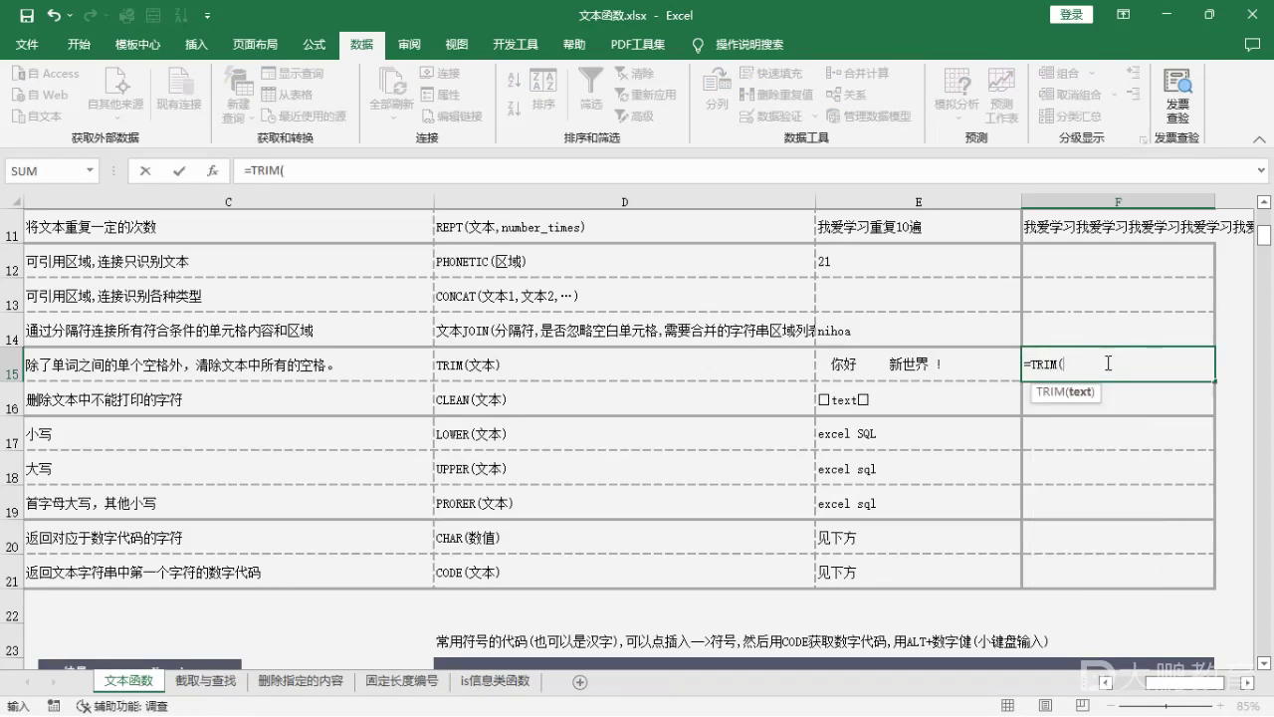
{"action": "left_click", "coordinate": [937, 356]}
{"action": "type", "text": ")"}
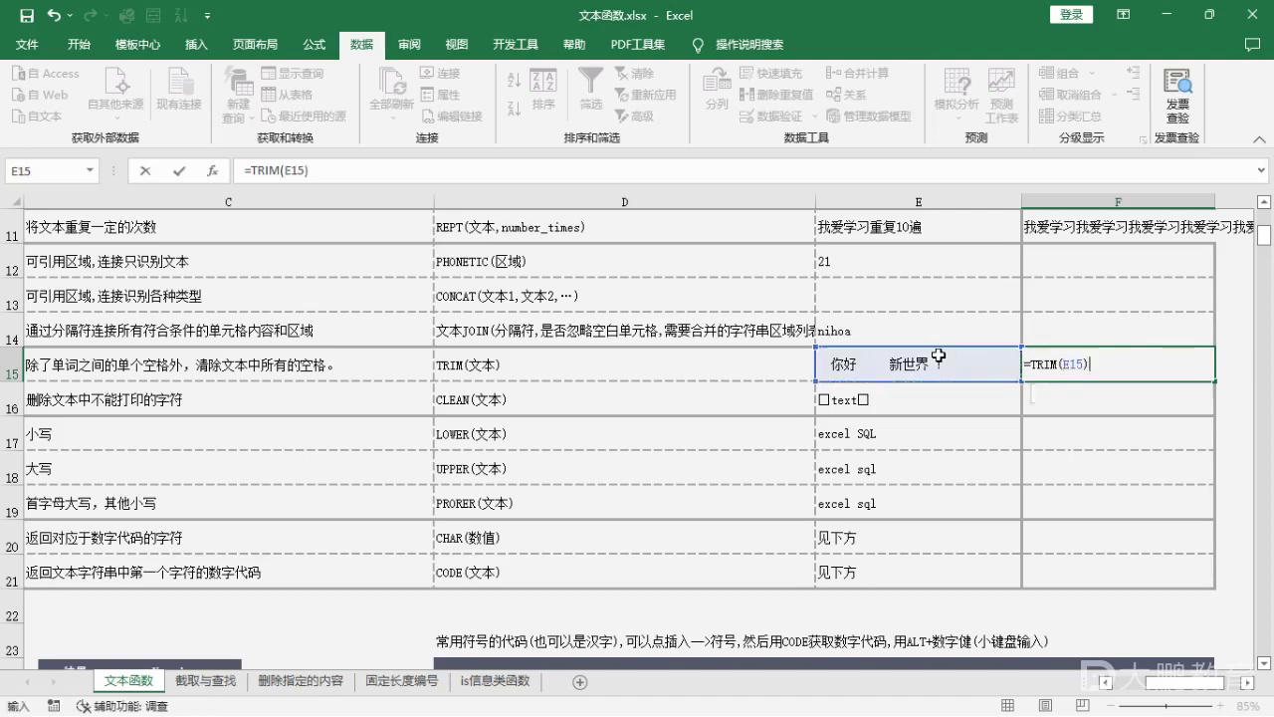
{"action": "key", "text": "Return"}
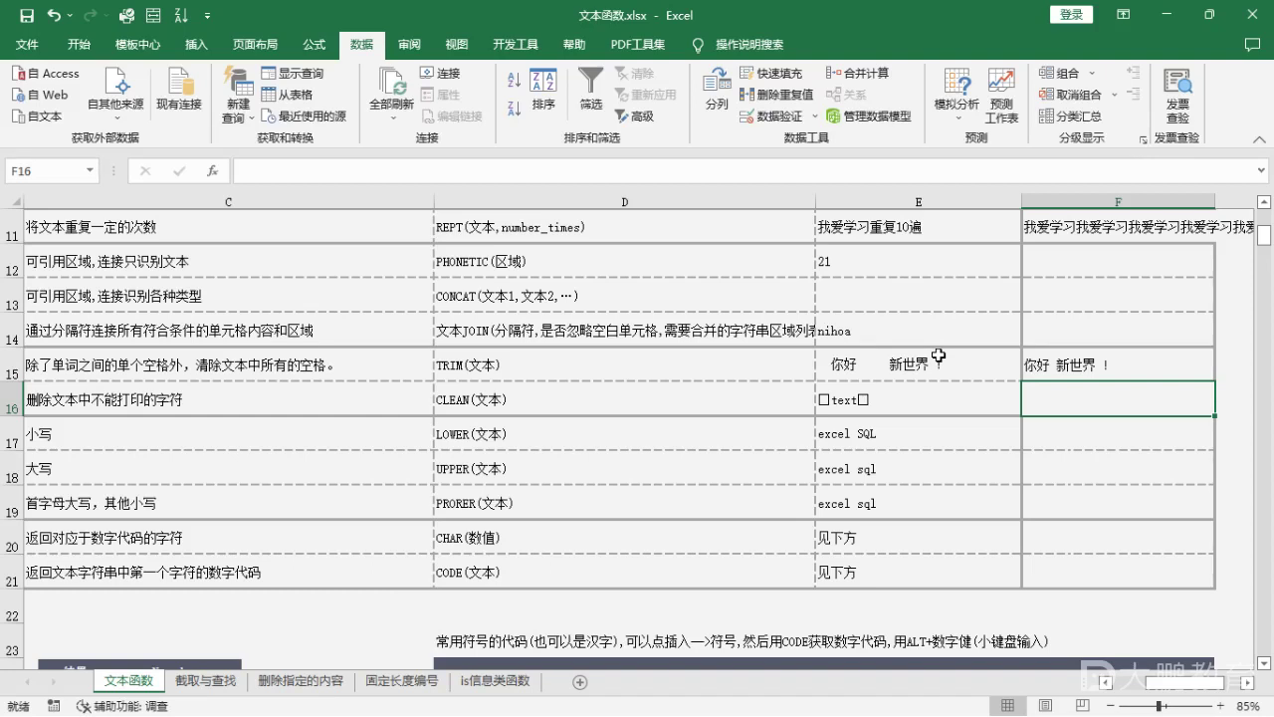
{"action": "left_click", "coordinate": [69, 407]}
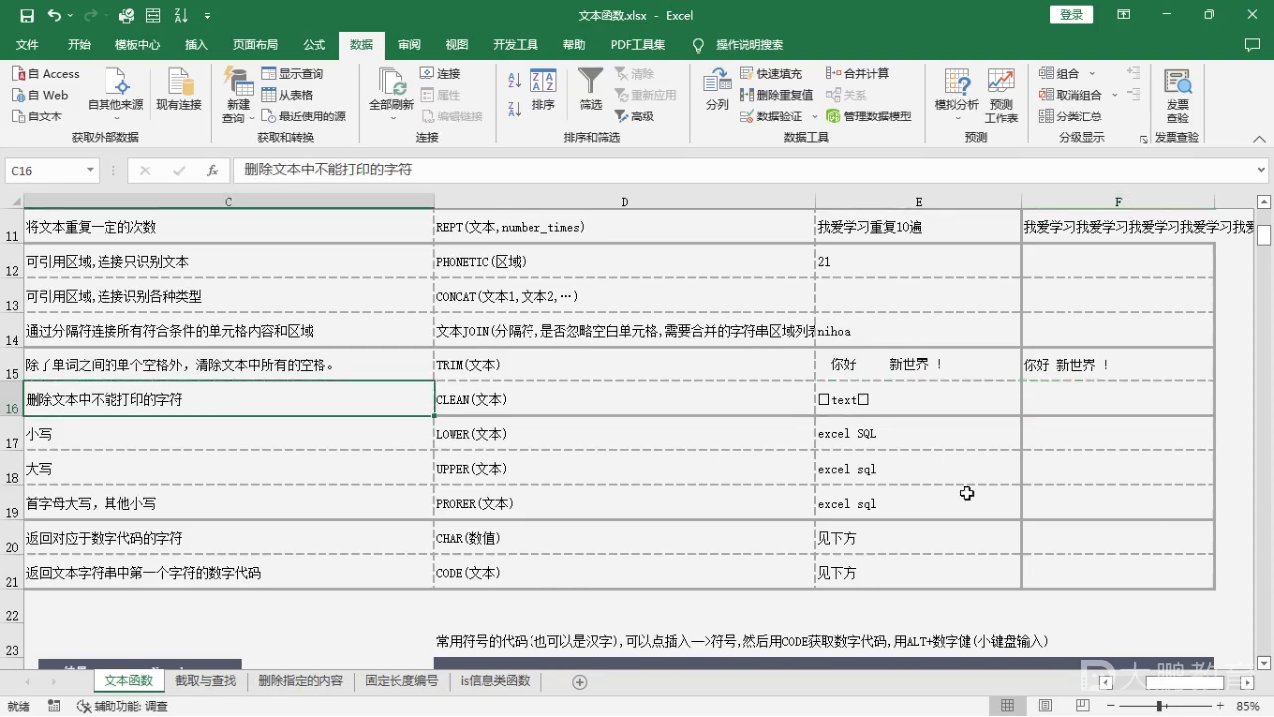
{"action": "left_click", "coordinate": [865, 406]}
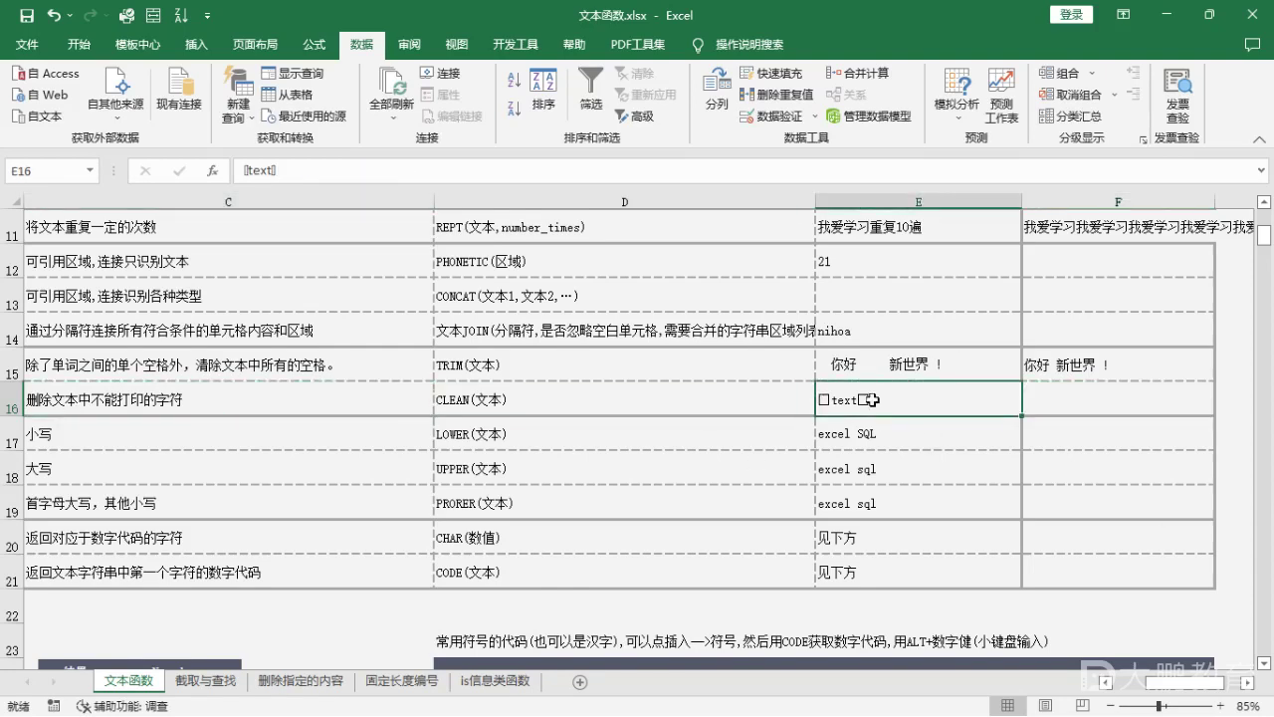
{"action": "left_click", "coordinate": [1102, 399]}
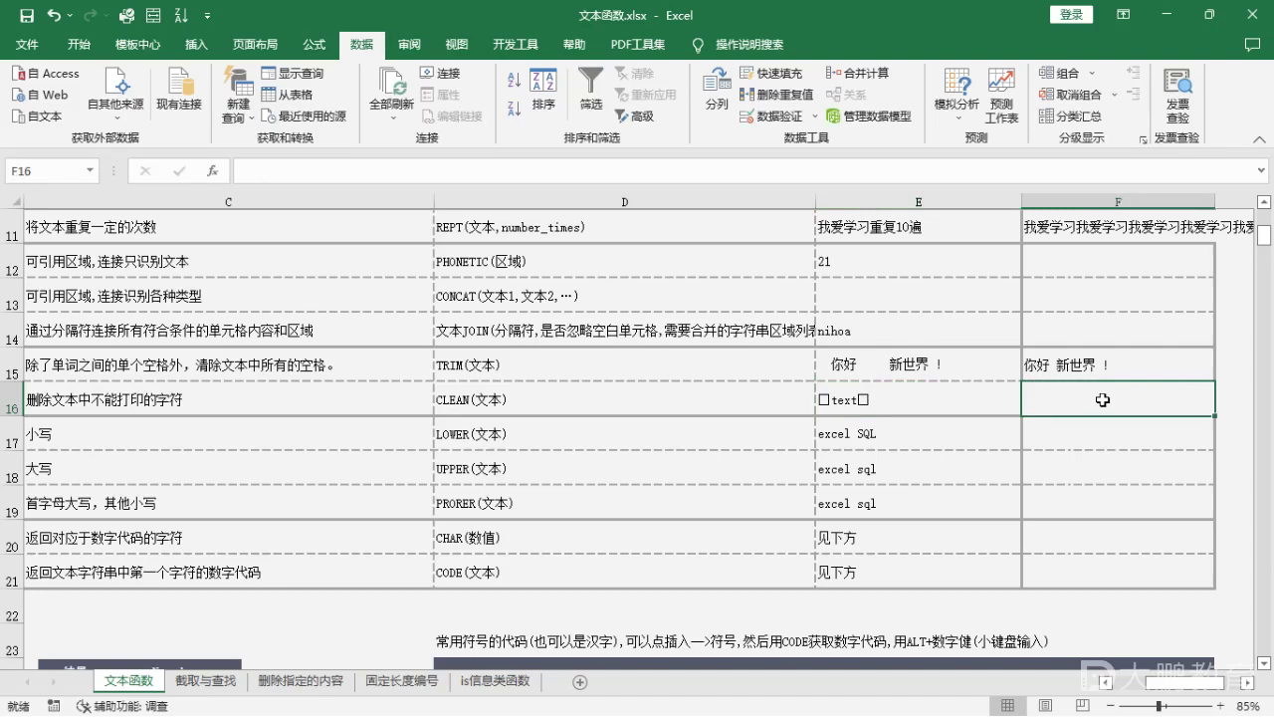
{"action": "type", "text": "=clea"}
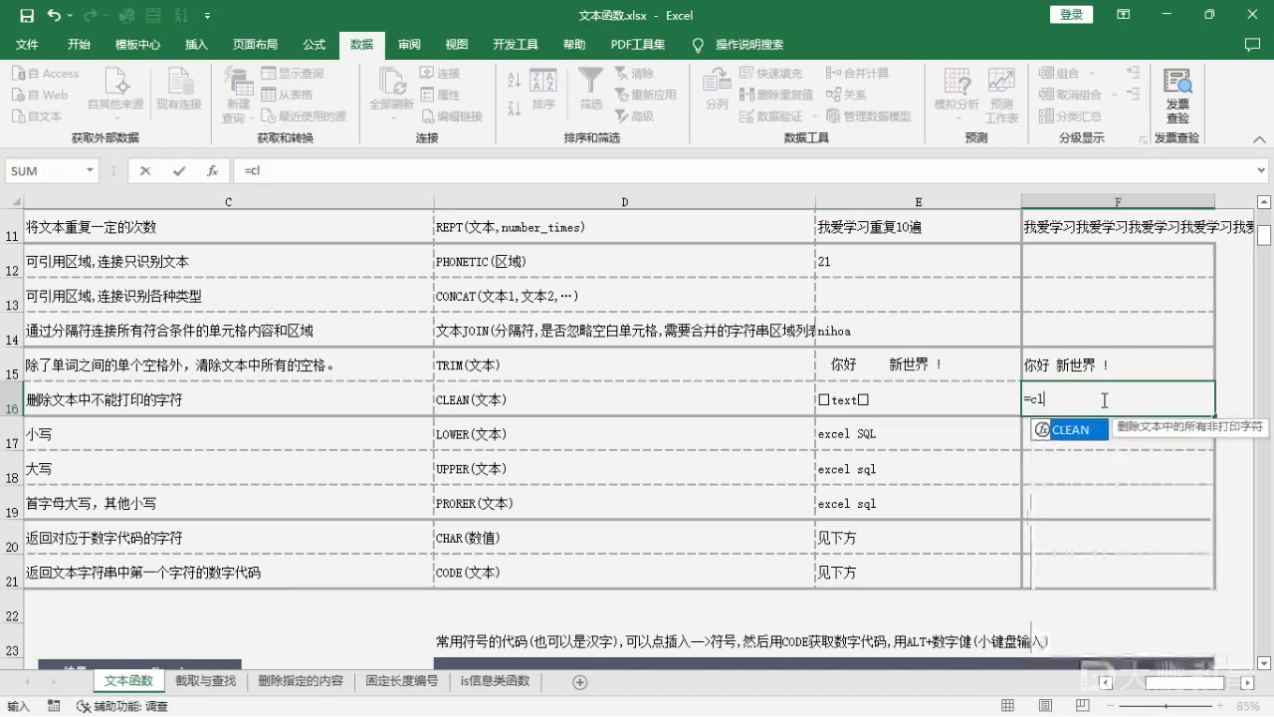
{"action": "key", "text": "Tab"}
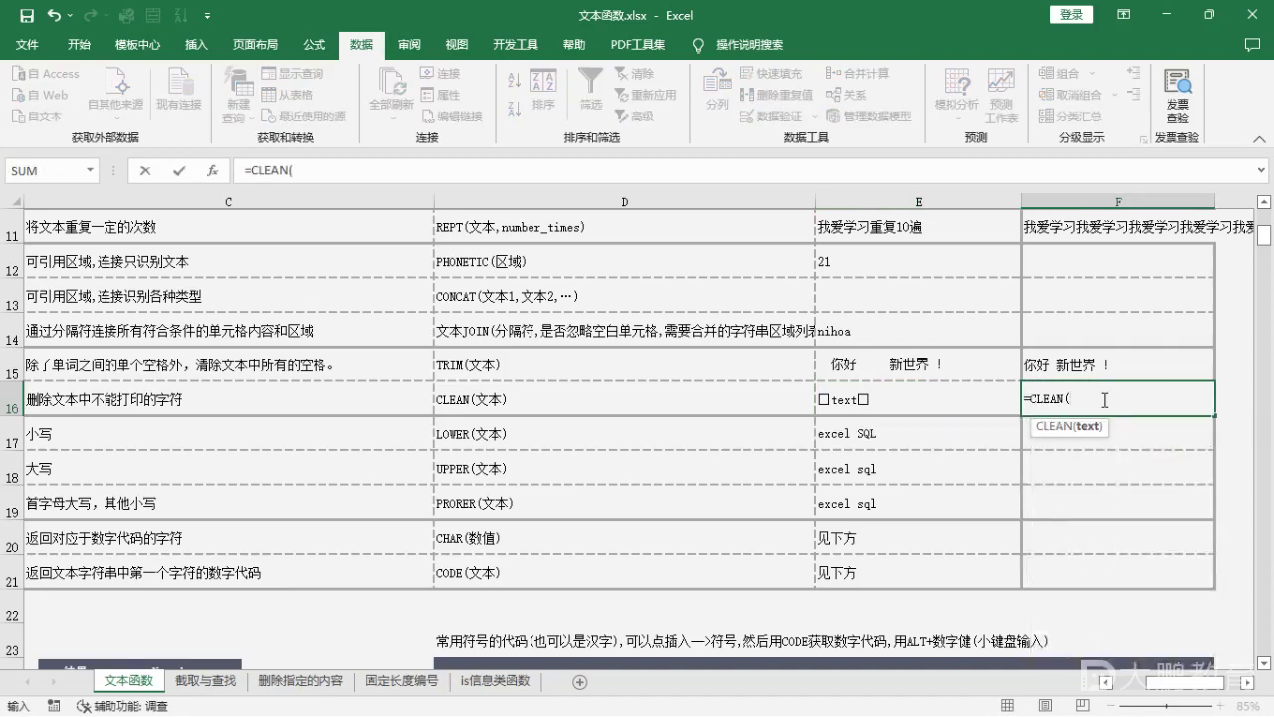
{"action": "left_click", "coordinate": [955, 401]}
{"action": "type", "text": ")"}
{"action": "key", "text": "Return"}
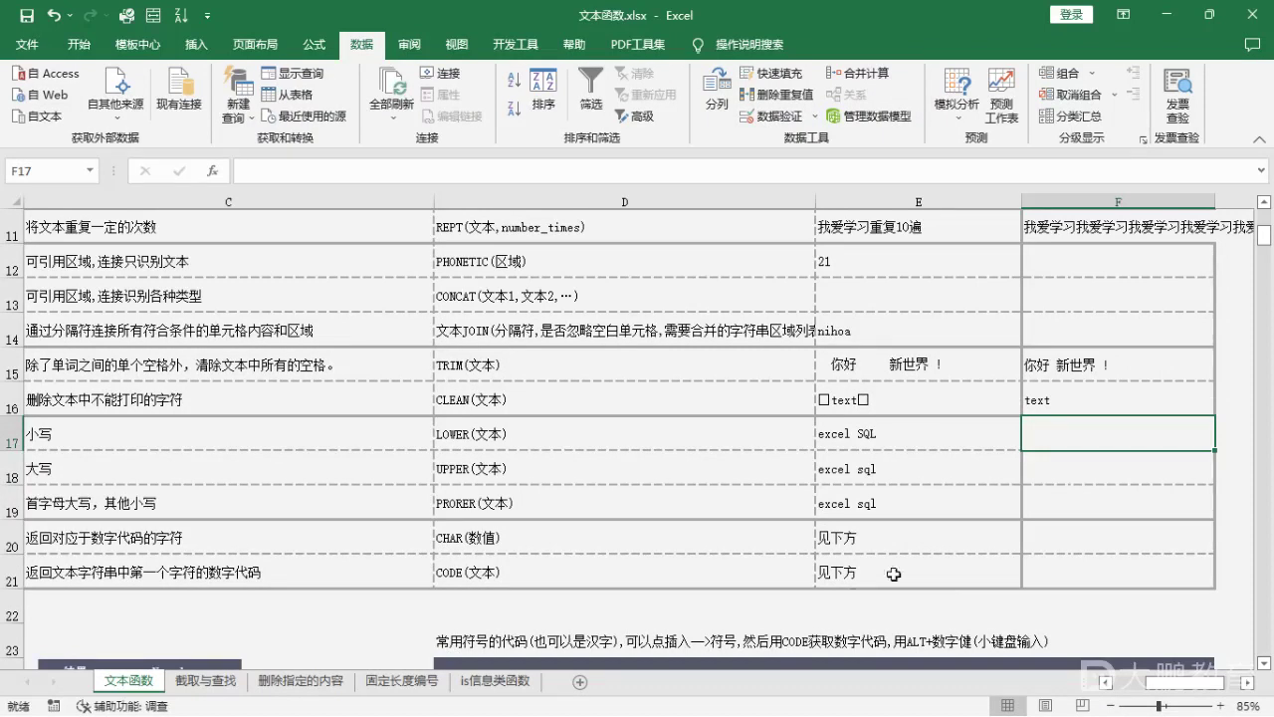
{"action": "left_click_drag", "start_coordinate": [1195, 687], "coordinate": [1162, 687]}
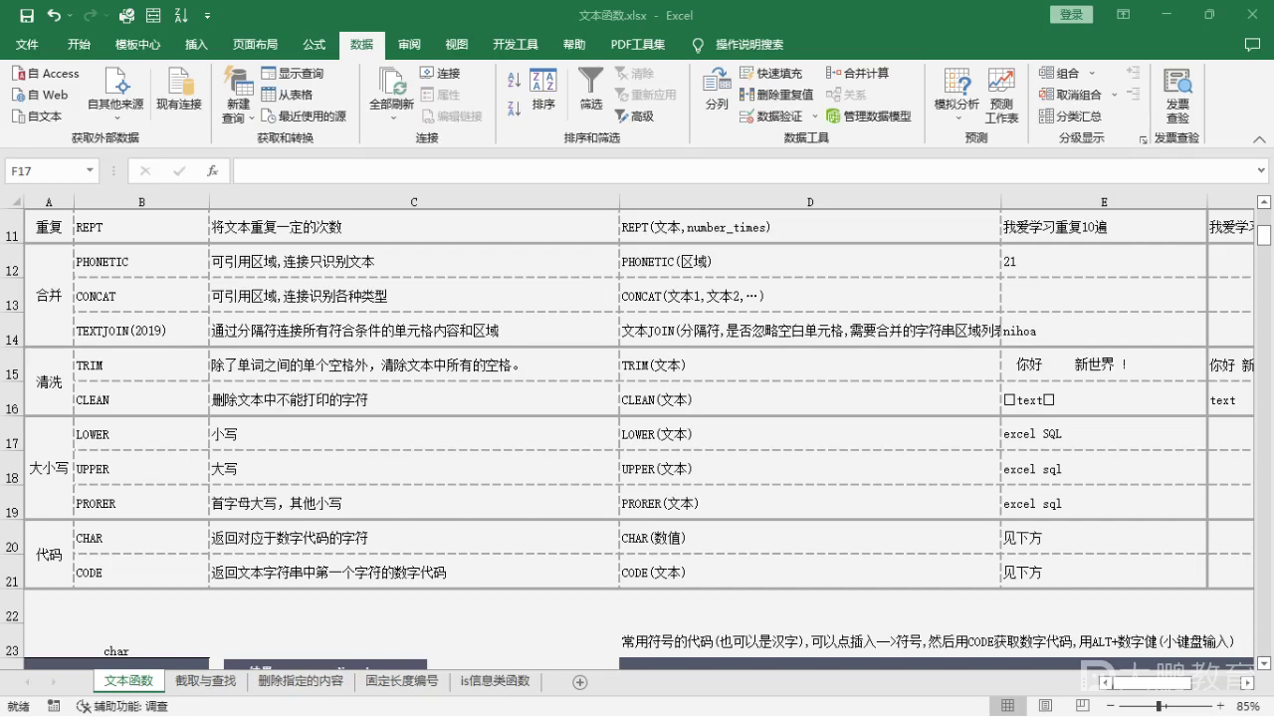
{"action": "scroll", "coordinate": [149, 317], "scroll_direction": "down", "scroll_amount": 1}
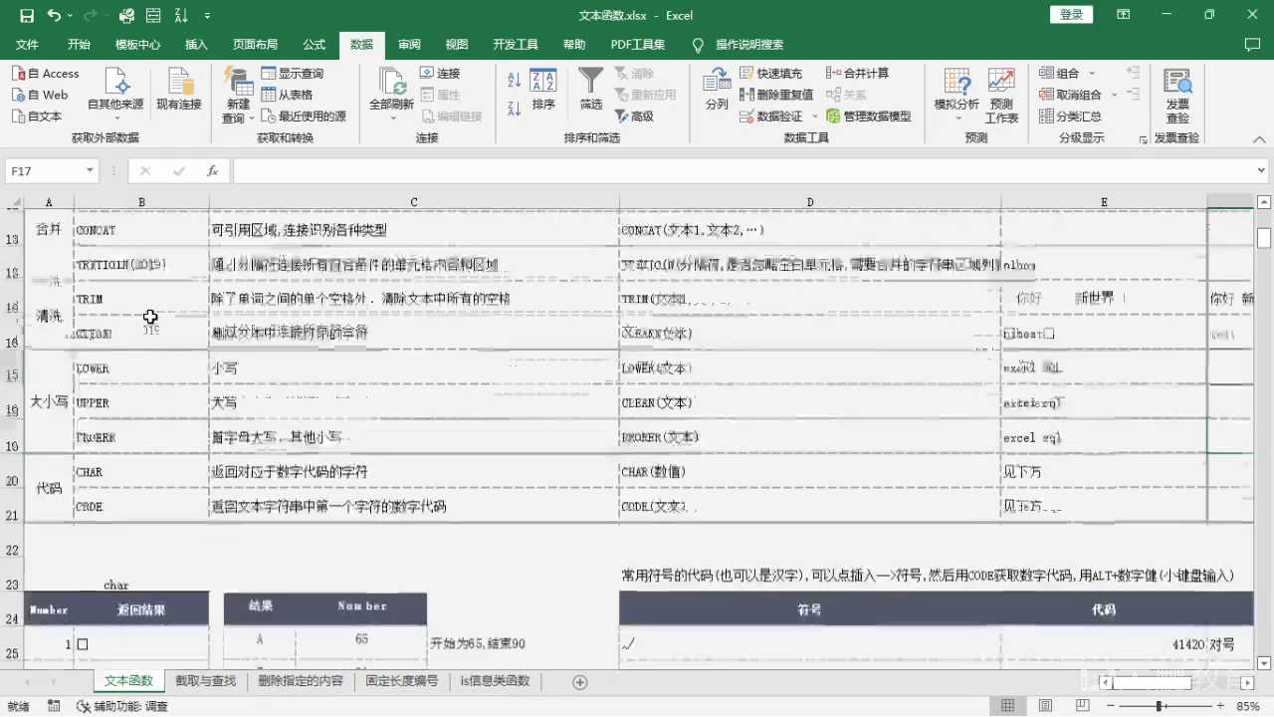
{"action": "left_click", "coordinate": [65, 363]}
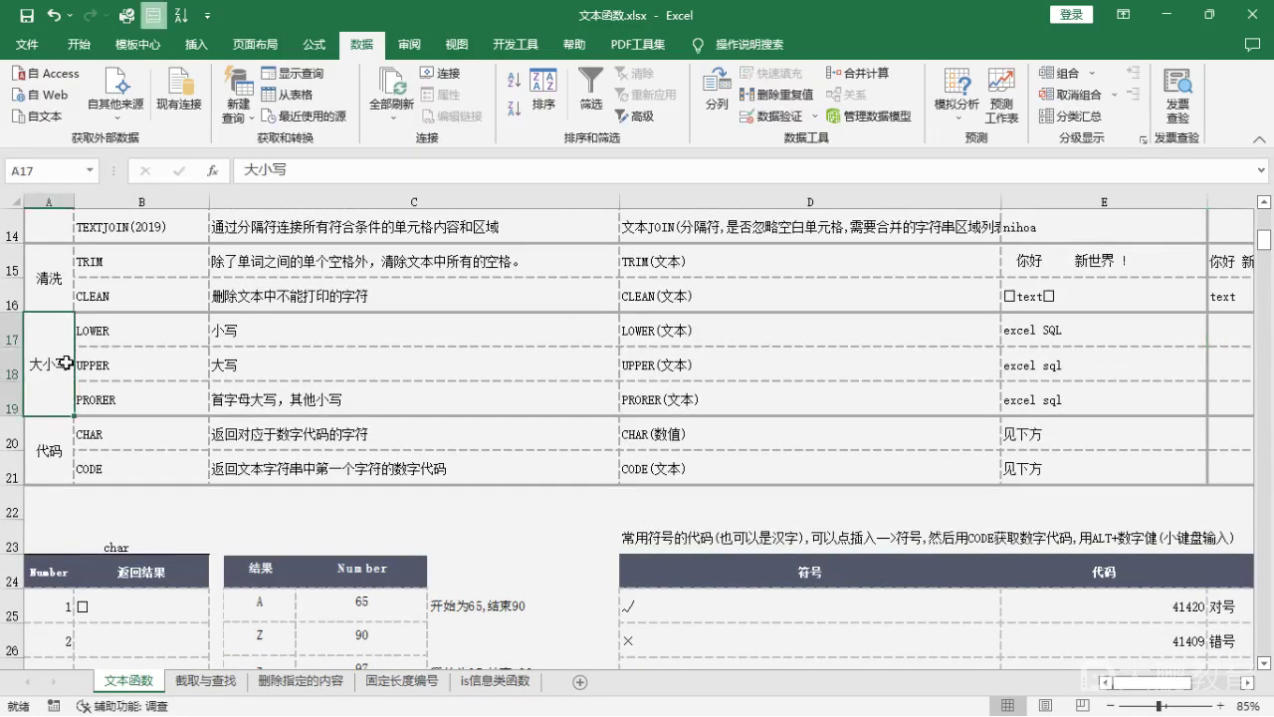
{"action": "left_click", "coordinate": [127, 337]}
{"action": "left_click", "coordinate": [121, 367]}
{"action": "left_click", "coordinate": [112, 403]}
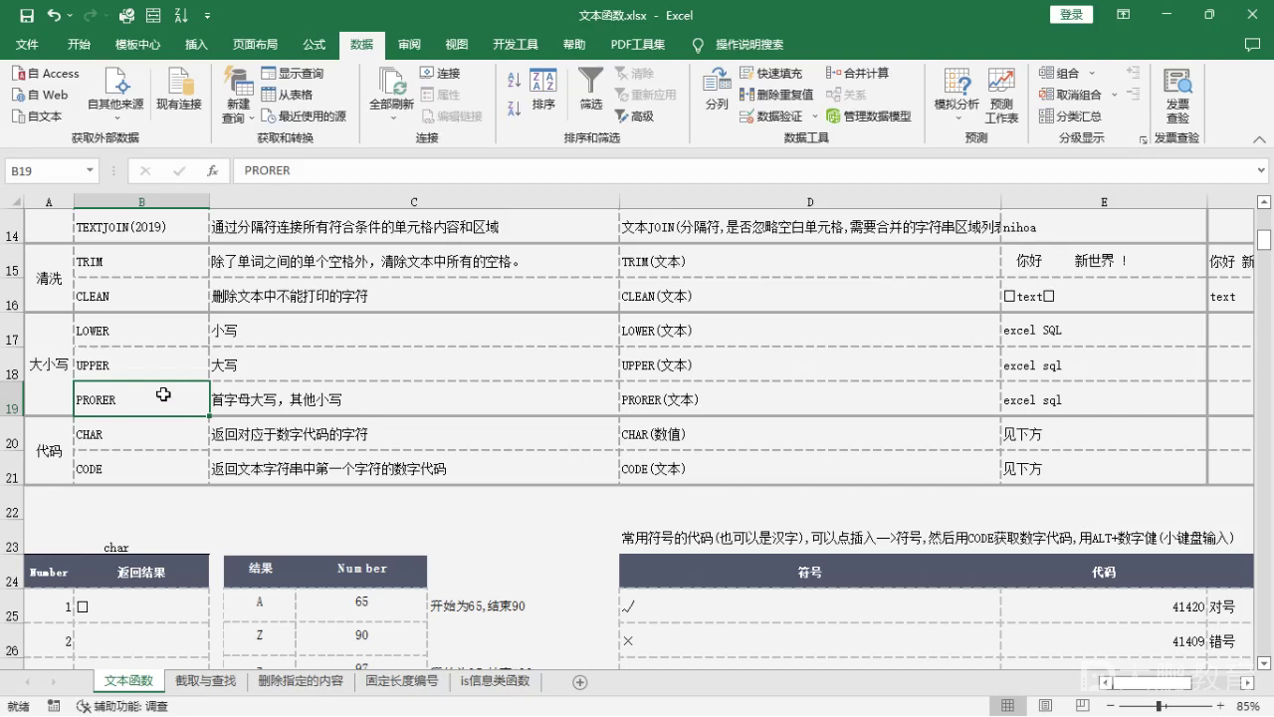
{"action": "scroll", "coordinate": [163, 394], "scroll_direction": "down", "scroll_amount": 1}
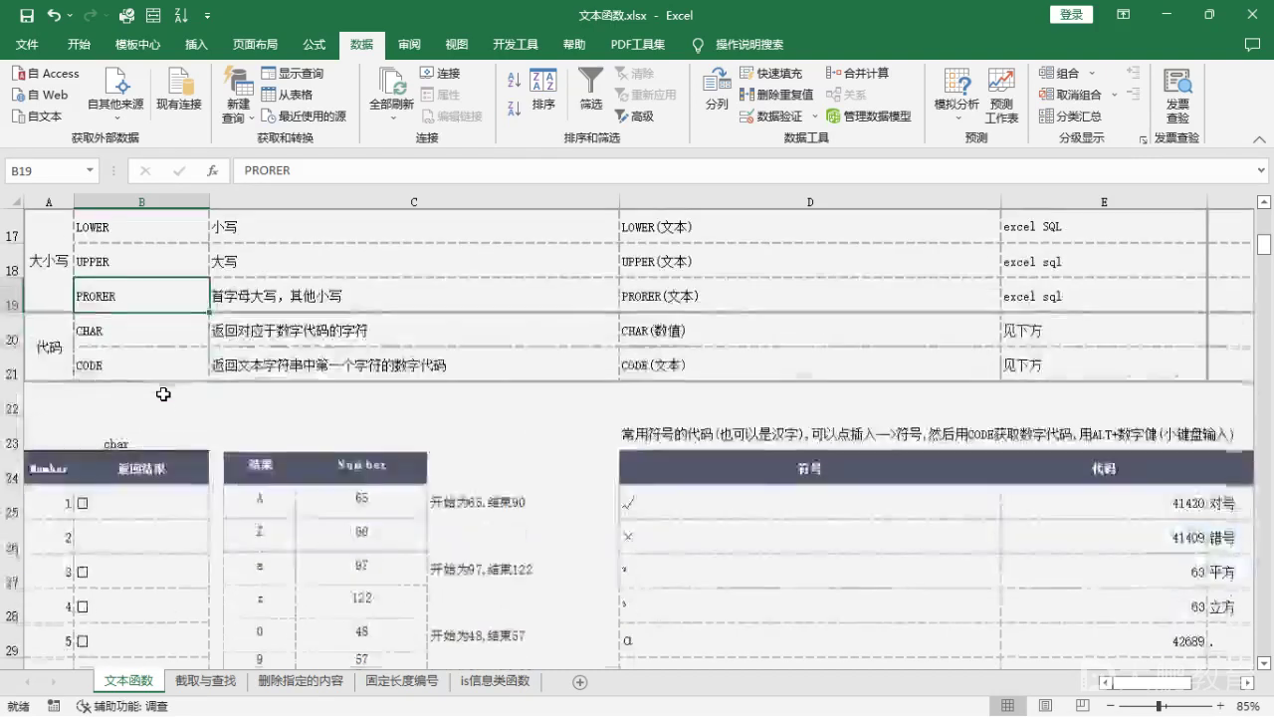
{"action": "left_click", "coordinate": [42, 364]}
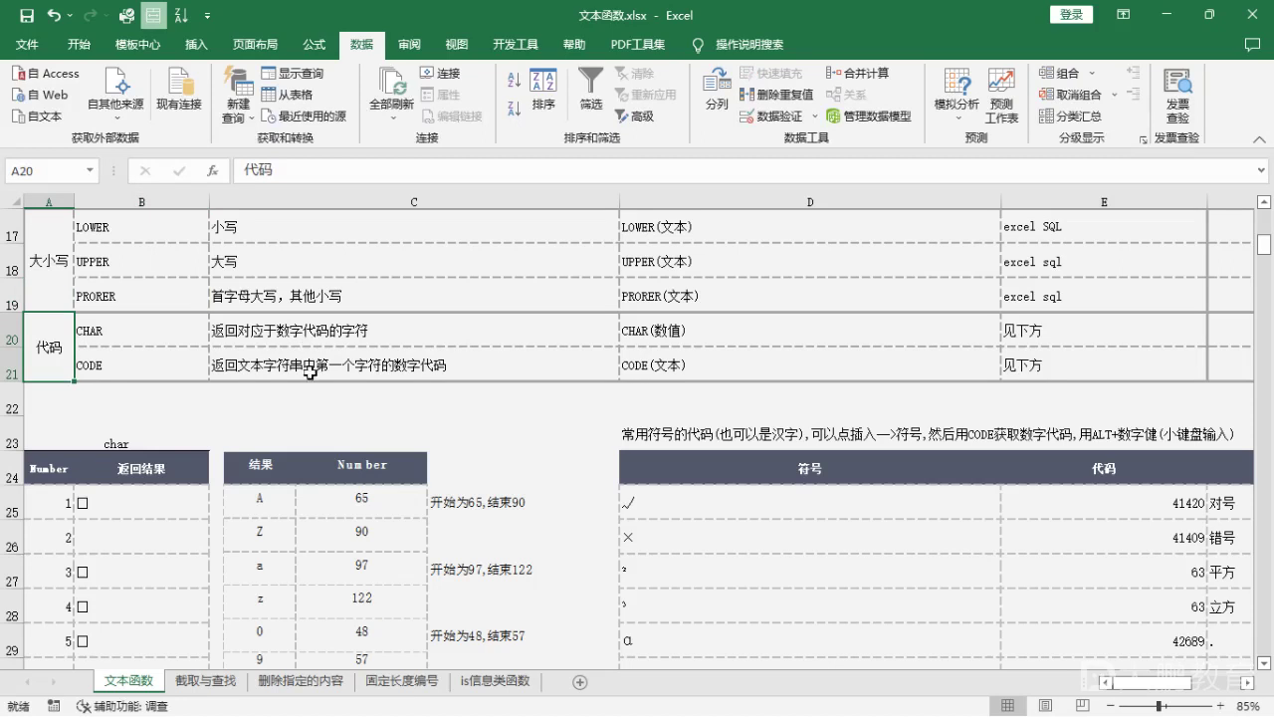
Step: Scroll through the 文本函数 sheet, then switch to the 截取与查找 sheet
{"action": "scroll", "coordinate": [366, 453], "scroll_direction": "down", "scroll_amount": 3}
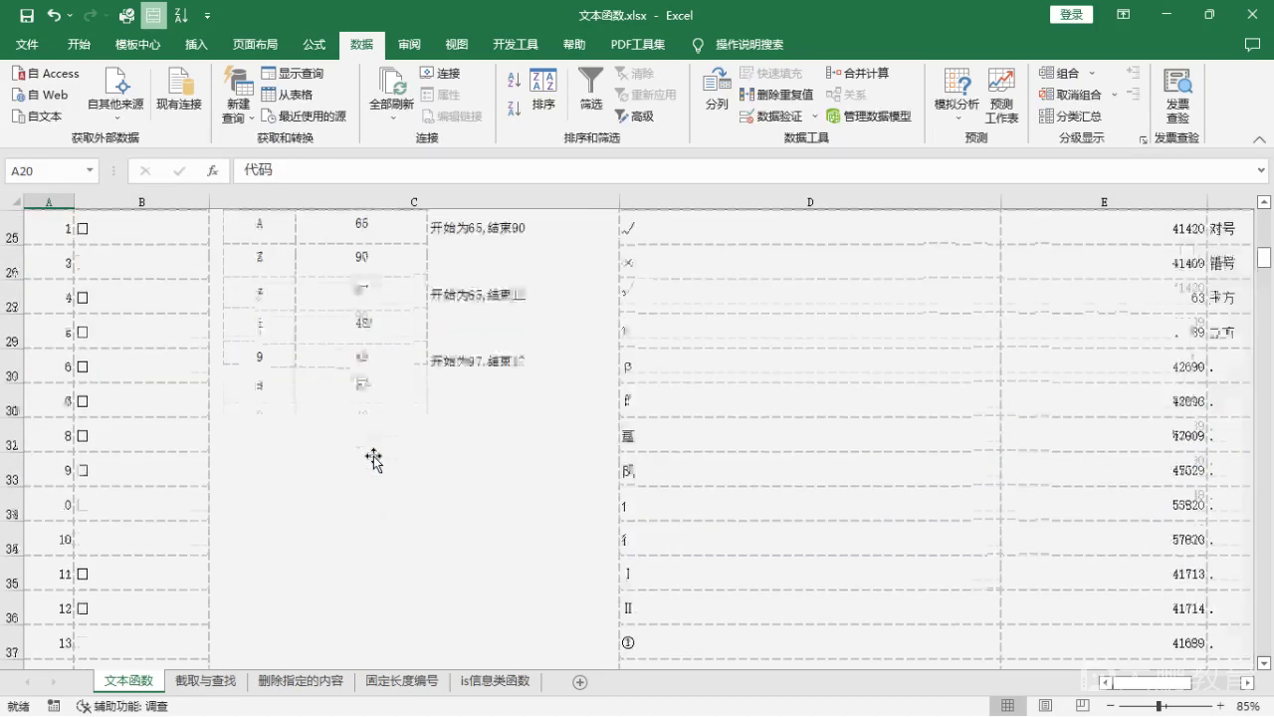
{"action": "scroll", "coordinate": [370, 455], "scroll_direction": "up", "scroll_amount": 1}
{"action": "scroll", "coordinate": [209, 444], "scroll_direction": "down", "scroll_amount": 2}
{"action": "scroll", "coordinate": [441, 455], "scroll_direction": "up", "scroll_amount": 4}
{"action": "scroll", "coordinate": [450, 517], "scroll_direction": "down", "scroll_amount": 9}
{"action": "scroll", "coordinate": [446, 532], "scroll_direction": "up", "scroll_amount": 15}
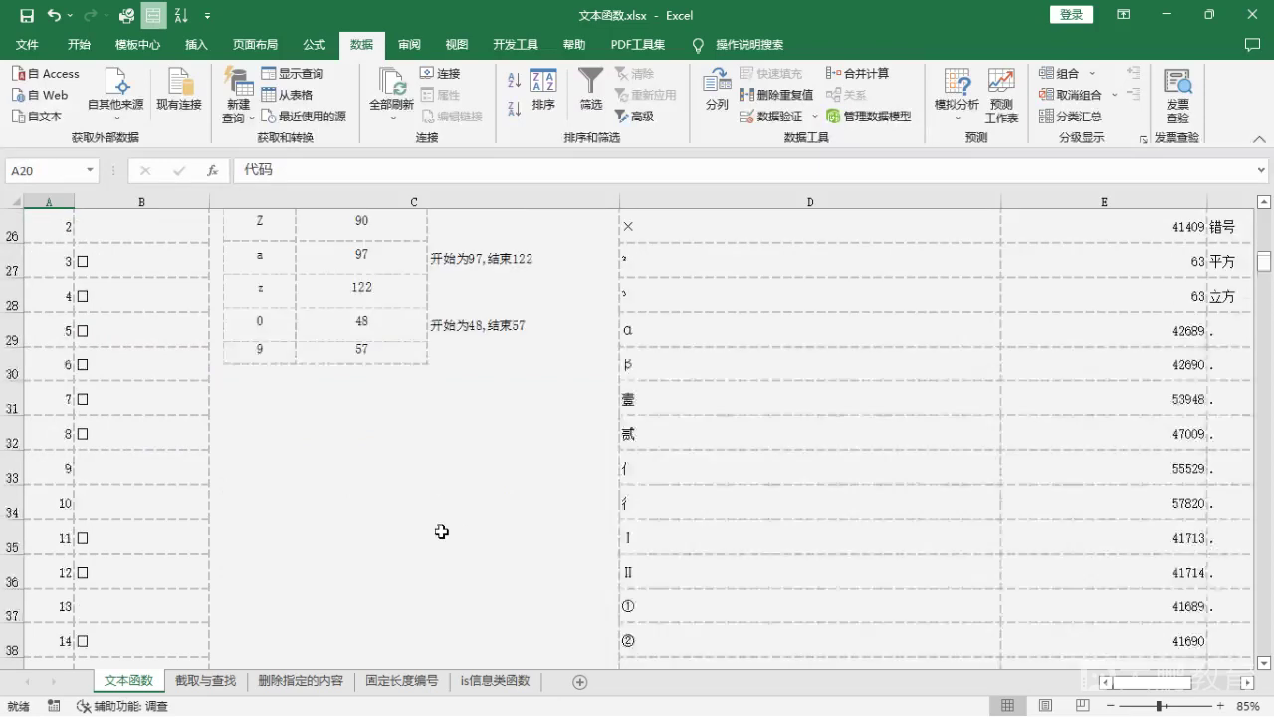
{"action": "scroll", "coordinate": [441, 525], "scroll_direction": "down", "scroll_amount": 3}
{"action": "scroll", "coordinate": [441, 522], "scroll_direction": "up", "scroll_amount": 1}
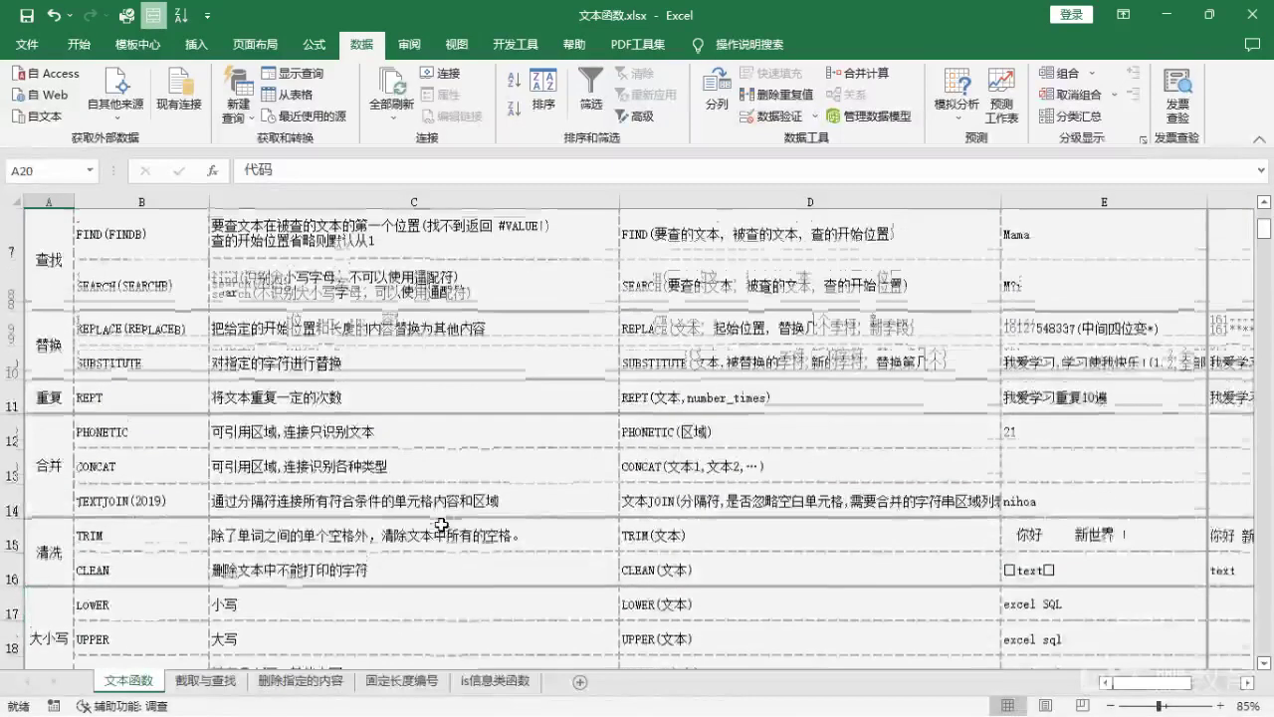
{"action": "scroll", "coordinate": [441, 522], "scroll_direction": "up", "scroll_amount": 2}
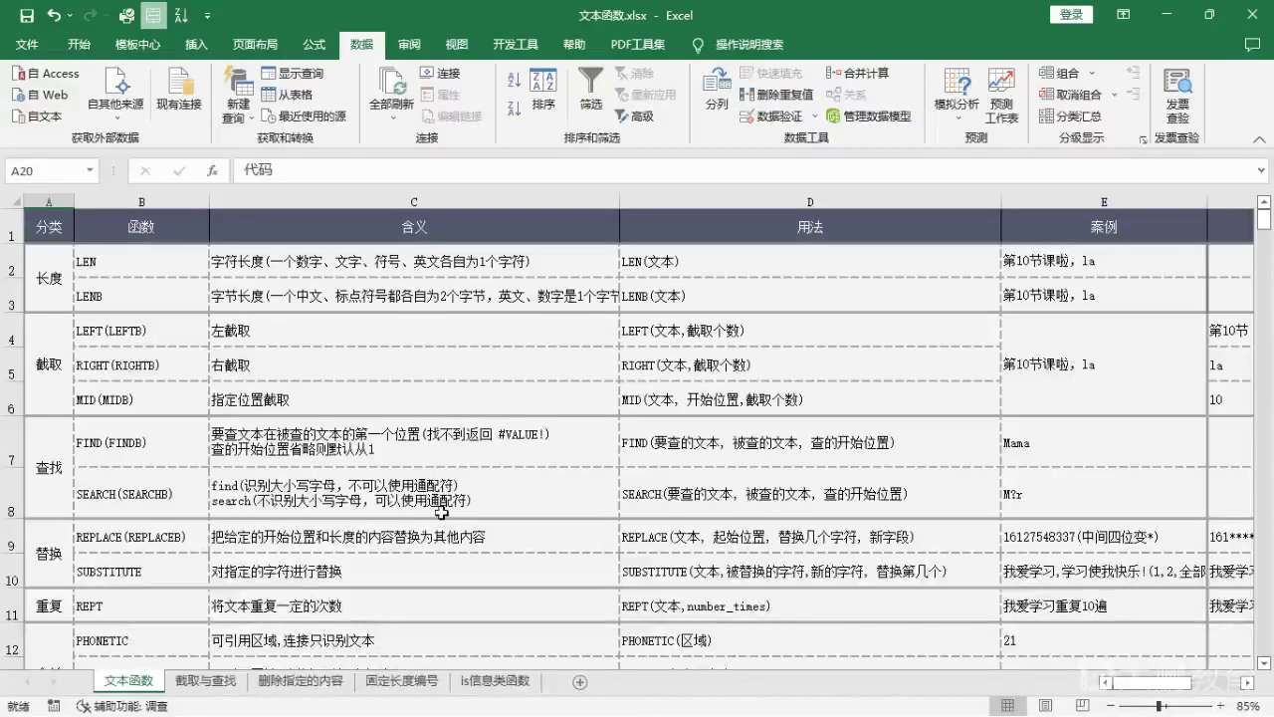
{"action": "scroll", "coordinate": [438, 498], "scroll_direction": "down", "scroll_amount": 2}
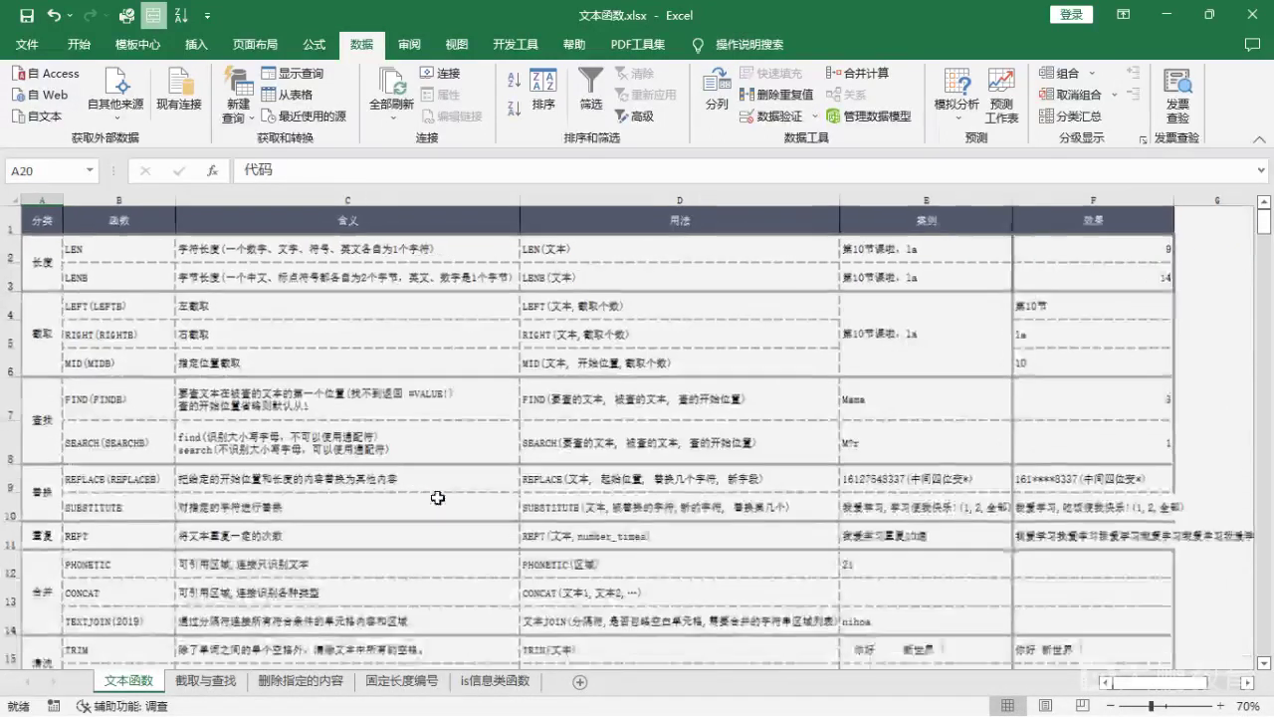
{"action": "scroll", "coordinate": [333, 508], "scroll_direction": "up", "scroll_amount": 1}
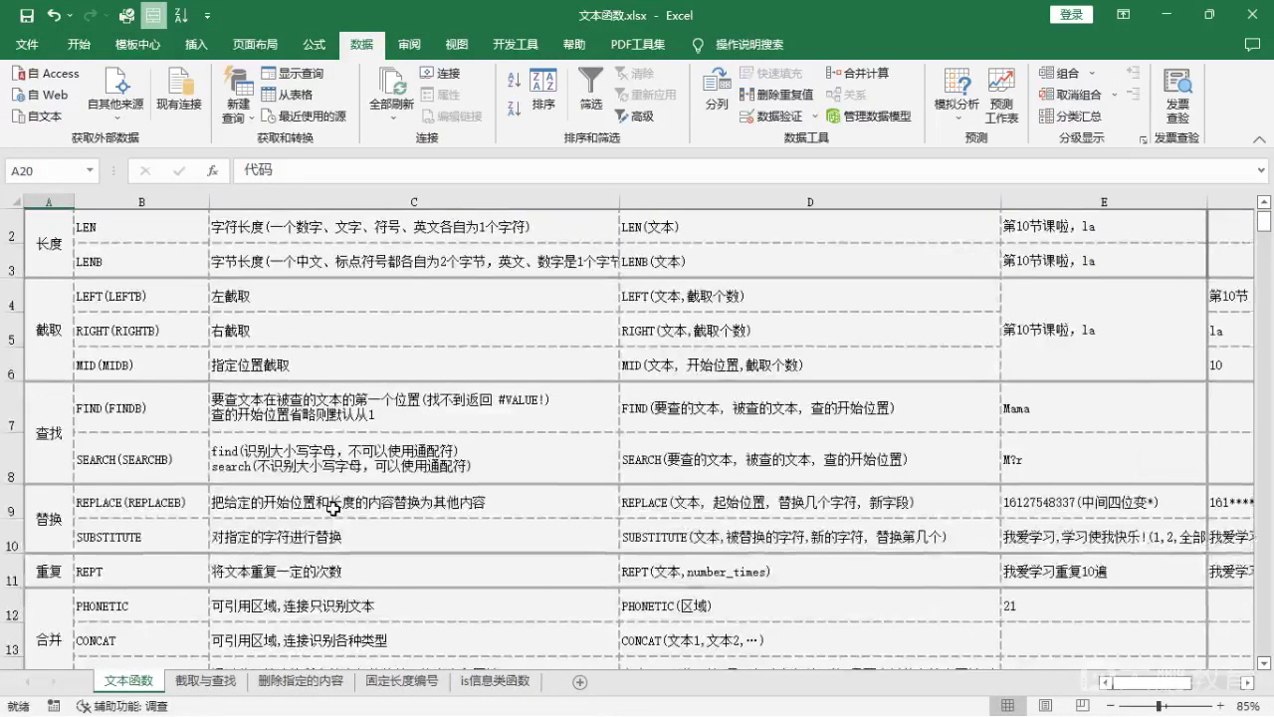
{"action": "scroll", "coordinate": [332, 508], "scroll_direction": "up", "scroll_amount": 1}
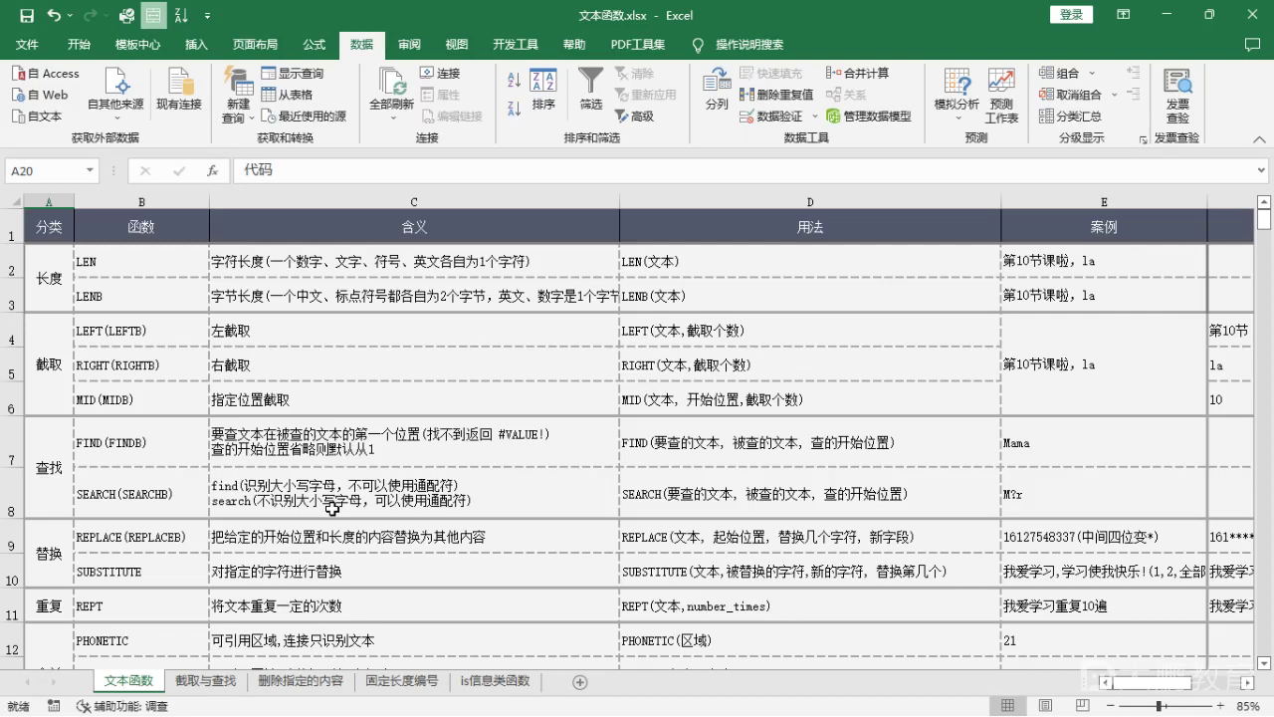
{"action": "left_click", "coordinate": [218, 685]}
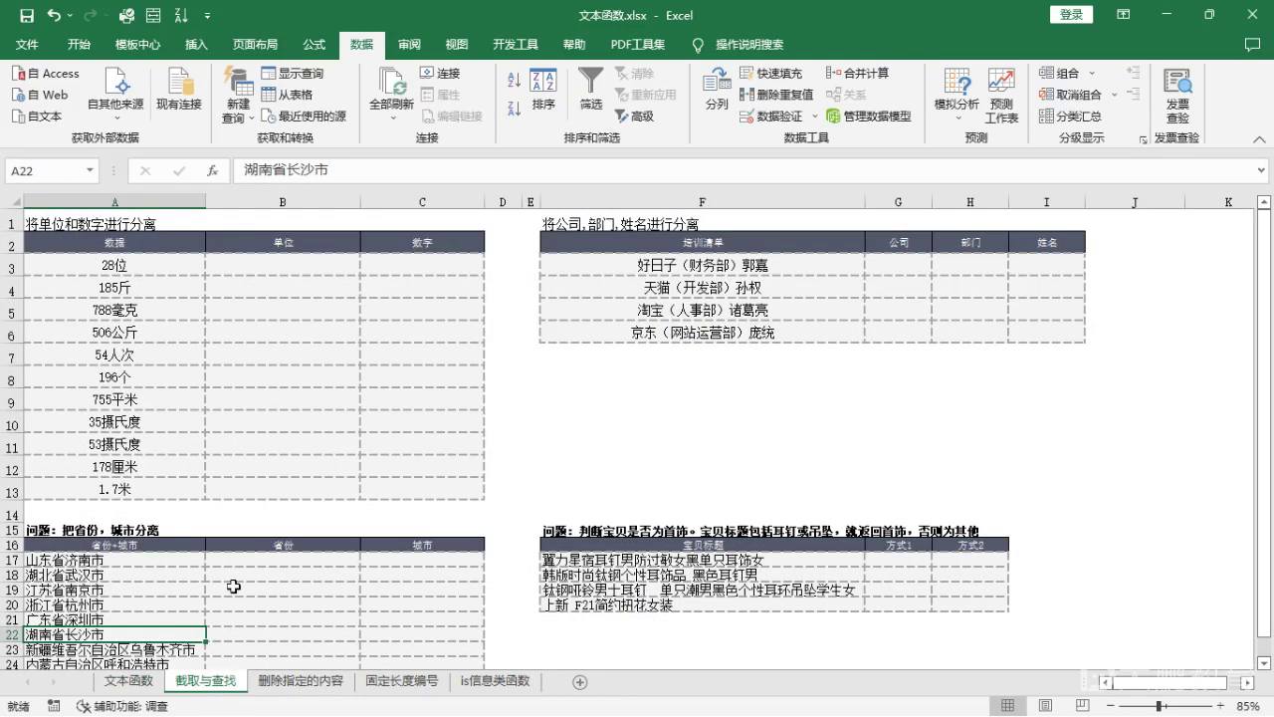
{"action": "left_click", "coordinate": [336, 332]}
{"action": "left_click", "coordinate": [130, 221]}
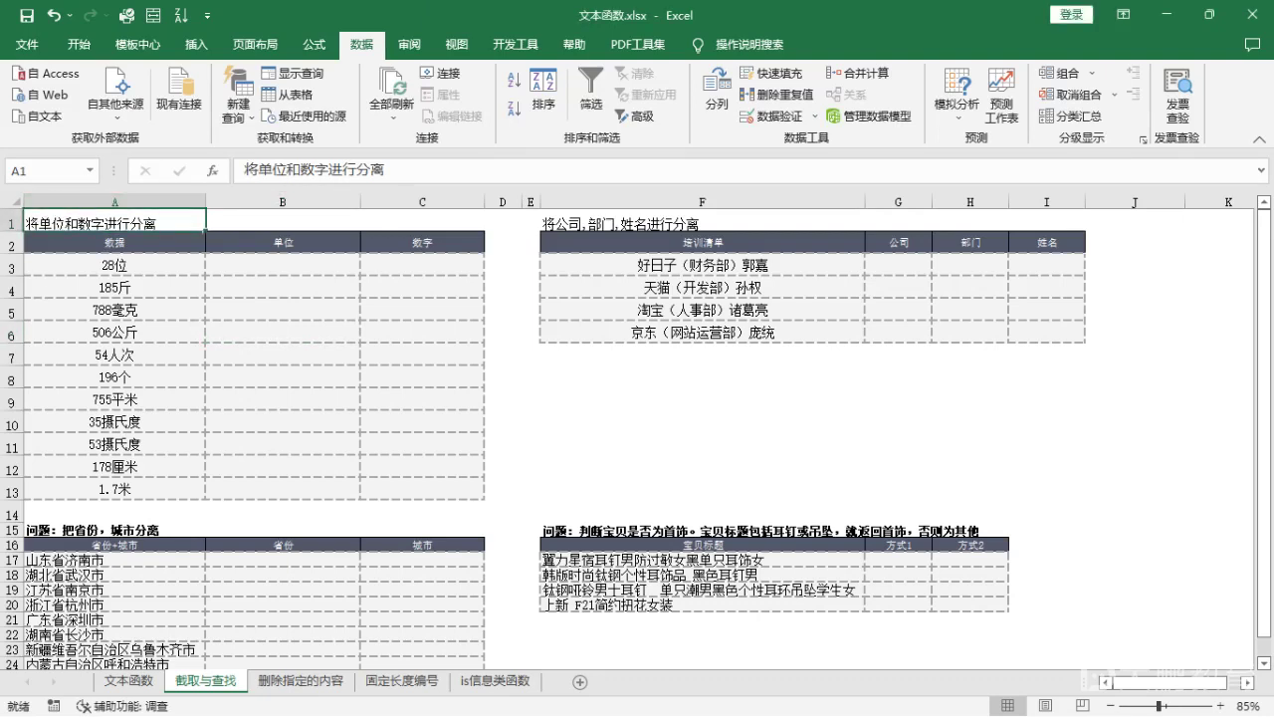
{"action": "left_click", "coordinate": [308, 276]}
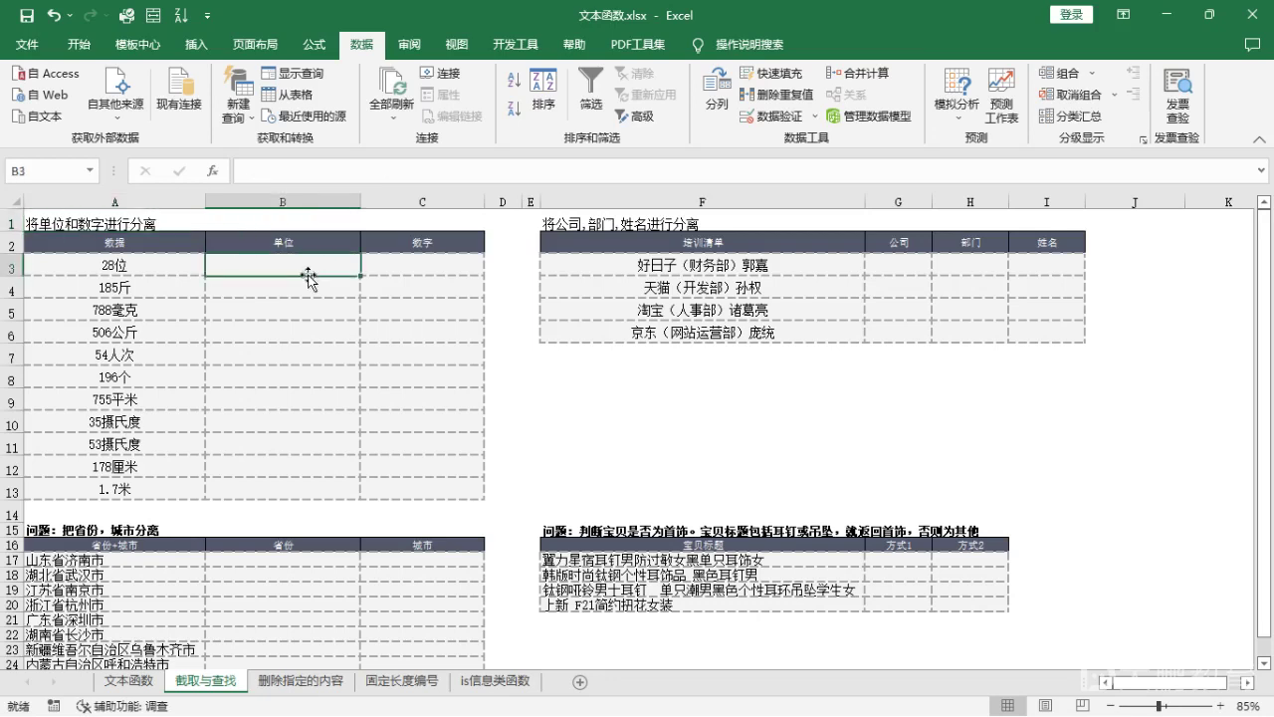
{"action": "scroll", "coordinate": [309, 276], "scroll_direction": "up", "scroll_amount": 2}
{"action": "scroll", "coordinate": [309, 274], "scroll_direction": "up", "scroll_amount": 1}
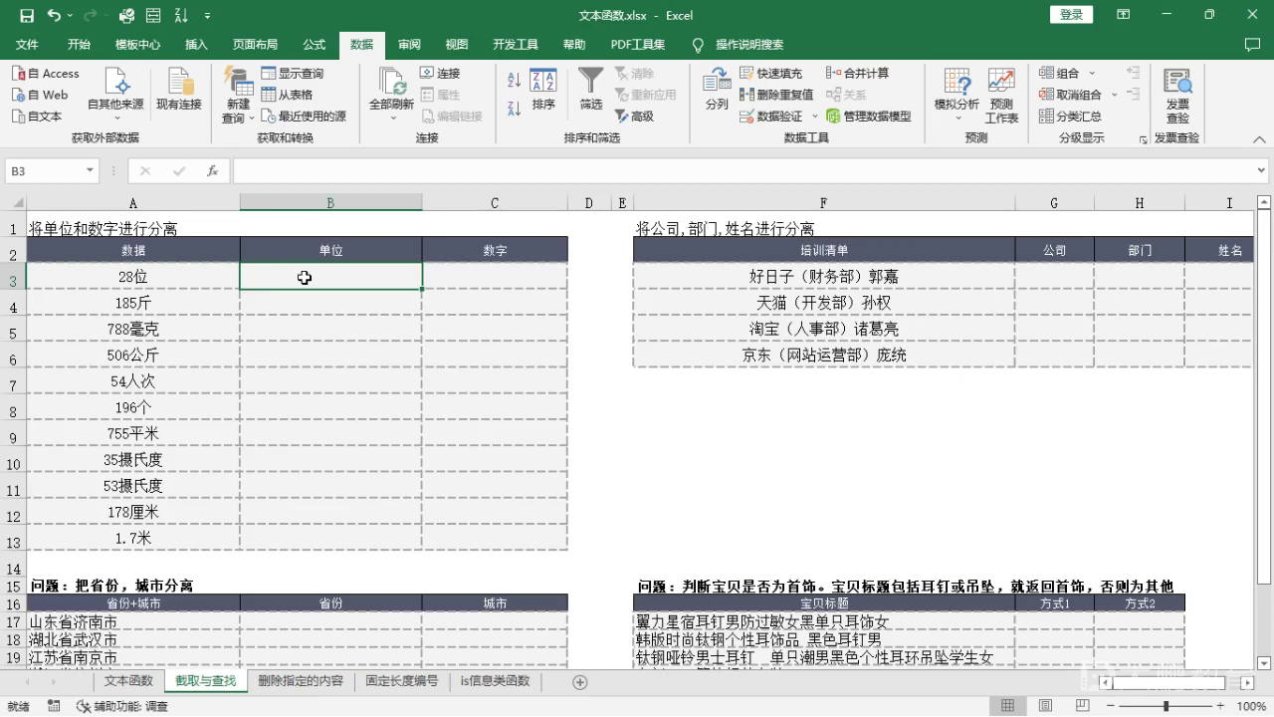
Step: Enter the sample unit 位 in B3 and the sample number 28 in C3
{"action": "type", "text": "wei"}
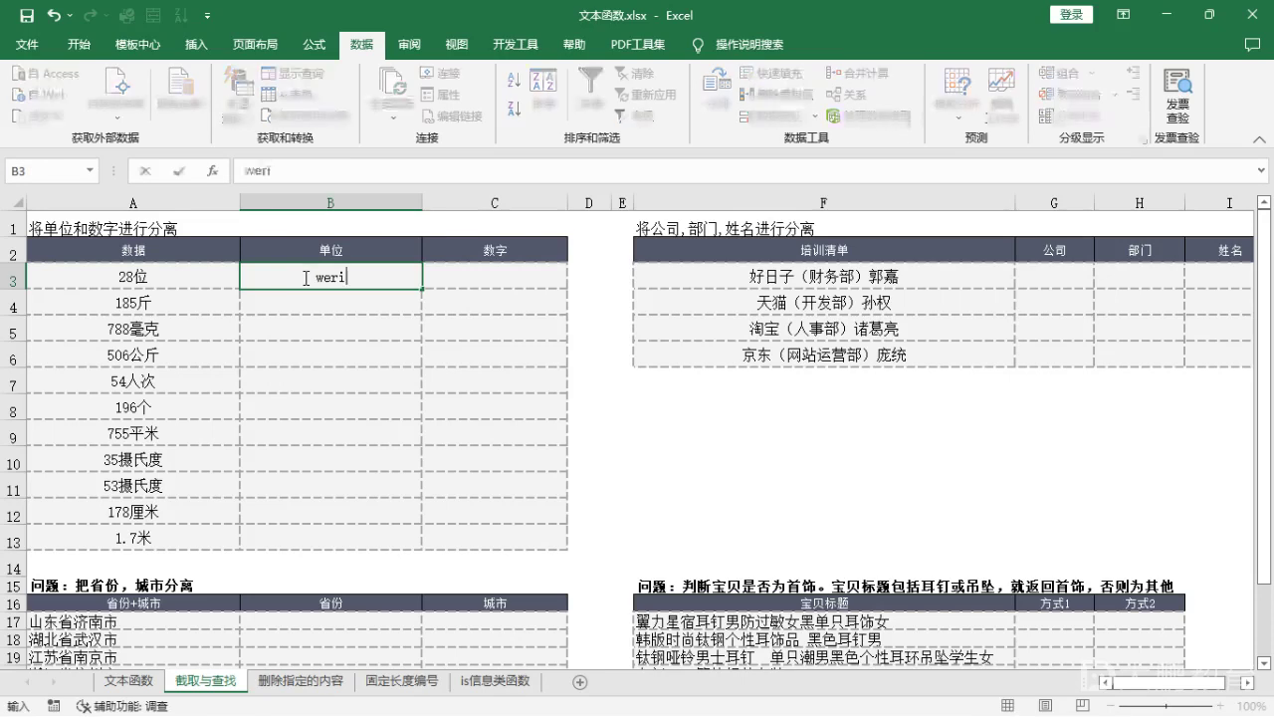
{"action": "key", "text": "BackSpace"}
{"action": "key", "text": "BackSpace"}
{"action": "type", "text": "ei"}
{"action": "key", "text": "BackSpace"}
{"action": "key", "text": "BackSpace"}
{"action": "key", "text": "BackSpace"}
{"action": "type", "text": "wei"}
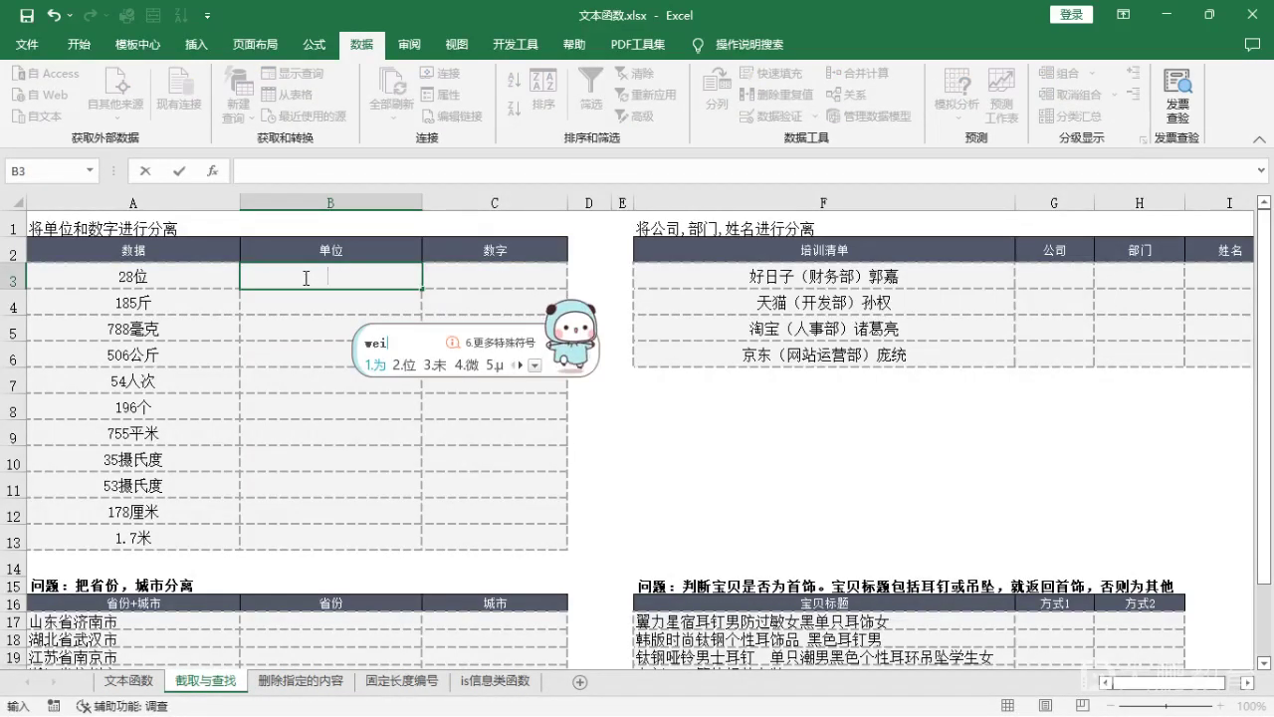
{"action": "type", "text": "2"}
{"action": "left_click", "coordinate": [473, 279]}
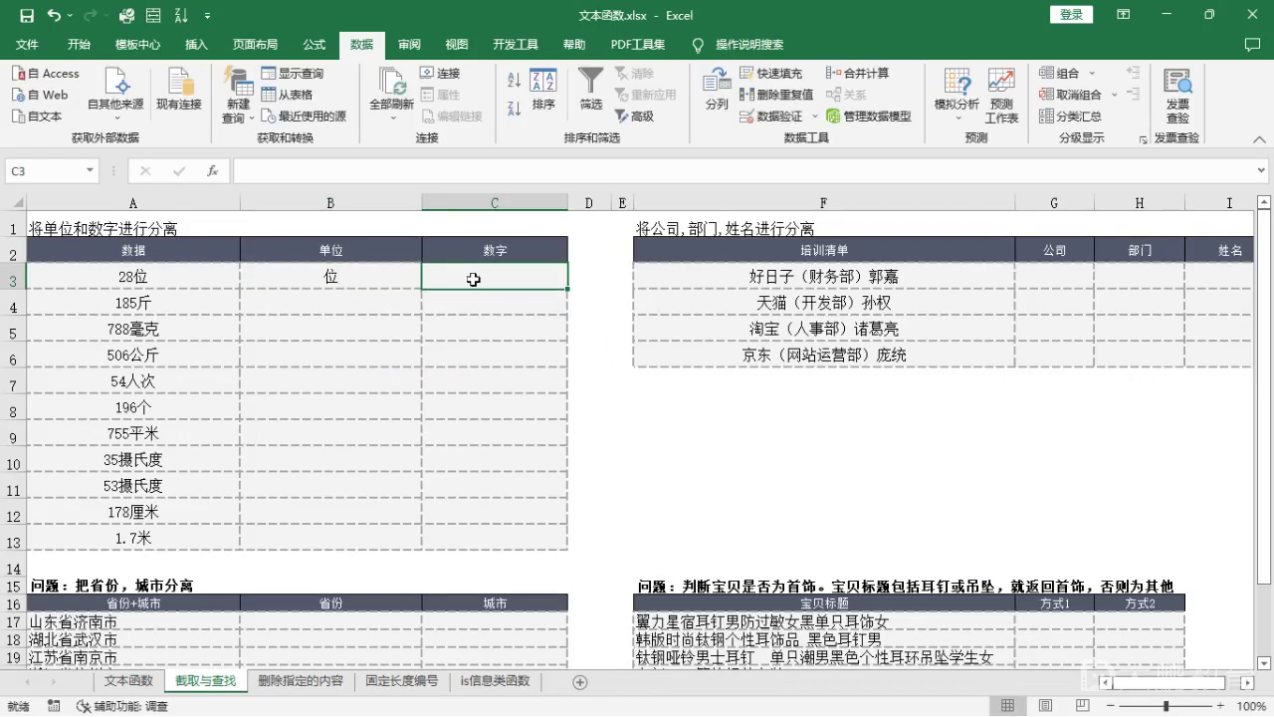
{"action": "type", "text": "28"}
{"action": "left_click", "coordinate": [425, 338]}
Step: Flash fill B3:B13 and C3:C13 with Ctrl+E, then undo the fills
{"action": "left_click_drag", "start_coordinate": [330, 278], "coordinate": [330, 530]}
{"action": "key", "text": "ctrl+e"}
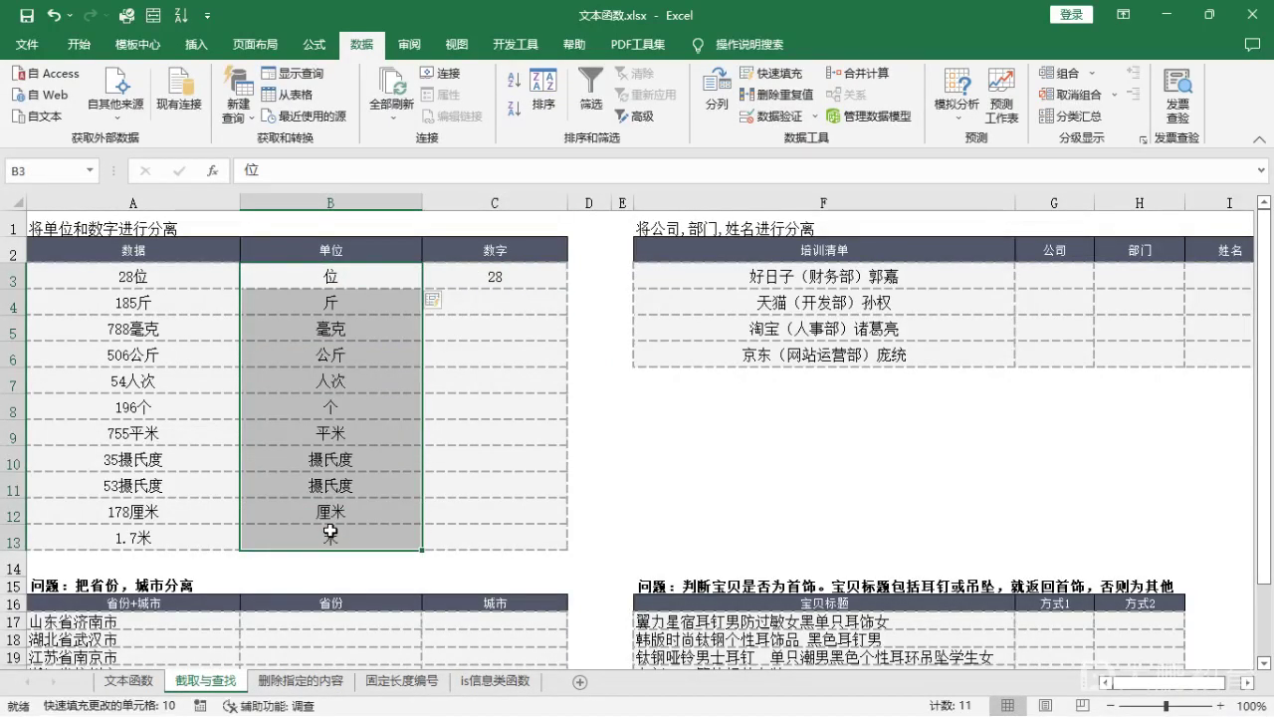
{"action": "left_click_drag", "start_coordinate": [485, 275], "coordinate": [520, 541]}
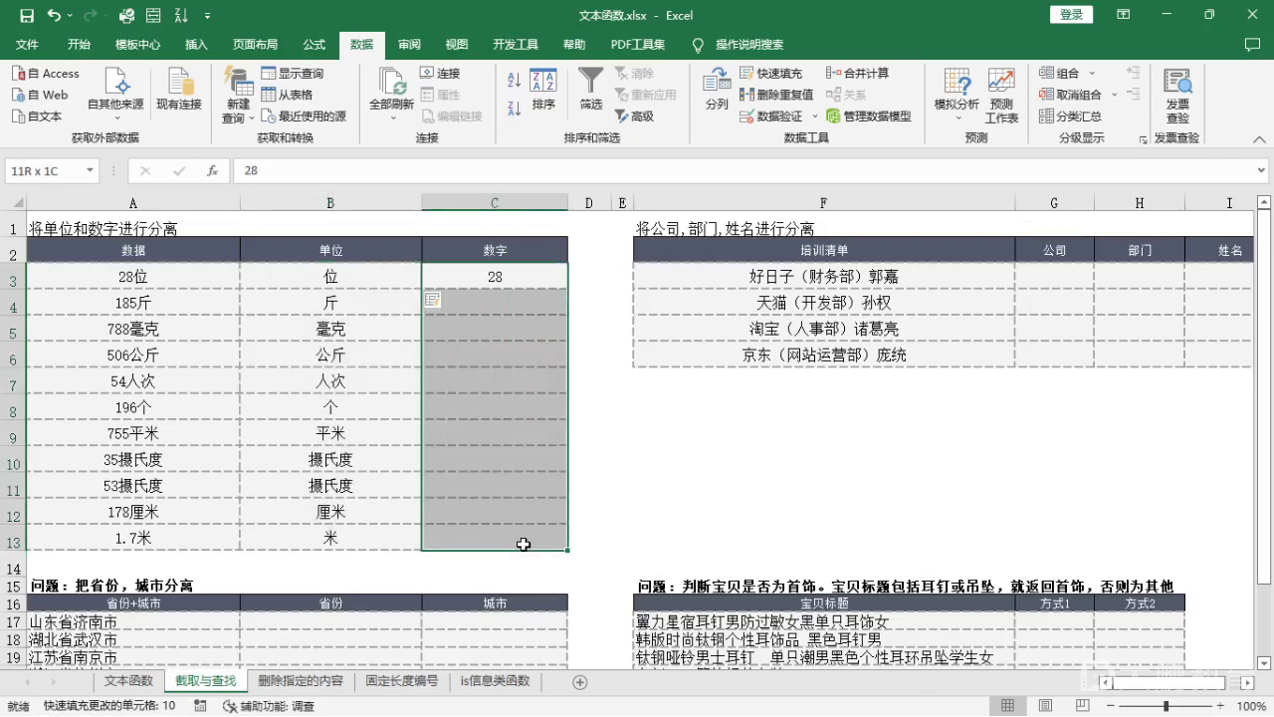
{"action": "key", "text": "ctrl+e"}
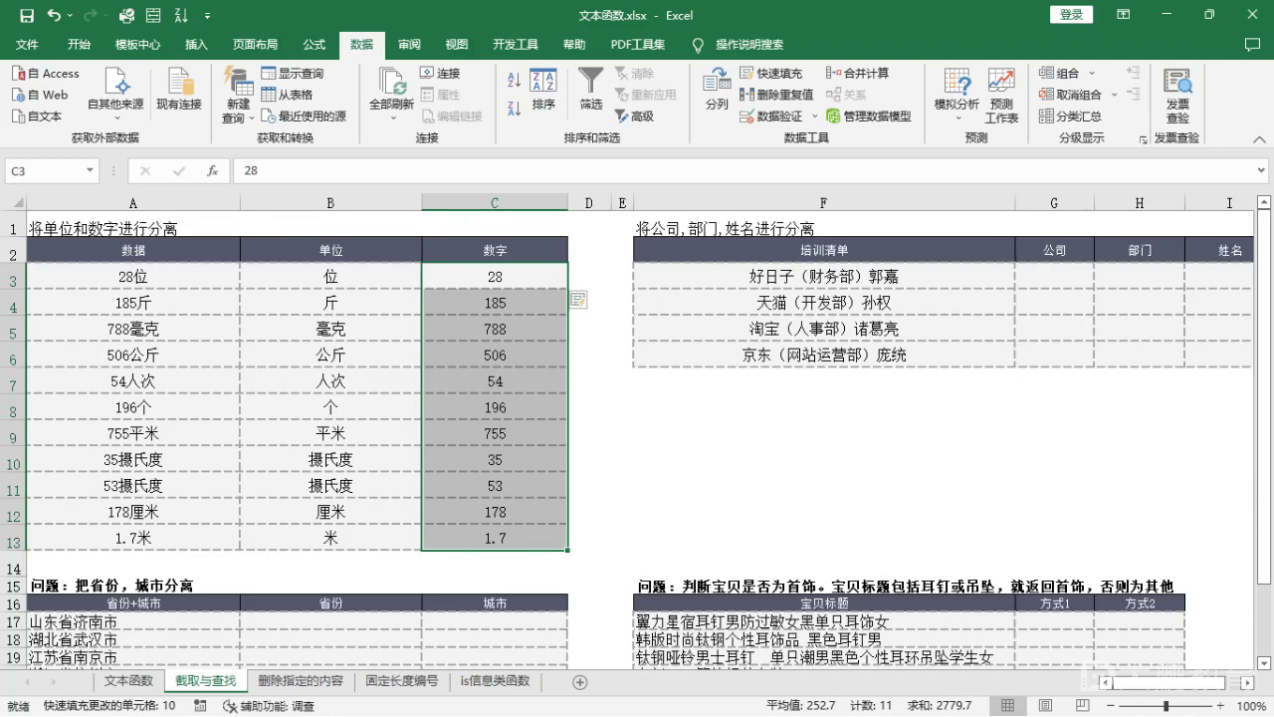
{"action": "key", "text": "ctrl+z"}
{"action": "key", "text": "ctrl+z"}
{"action": "key", "text": "ctrl+z"}
{"action": "key", "text": "ctrl+z"}
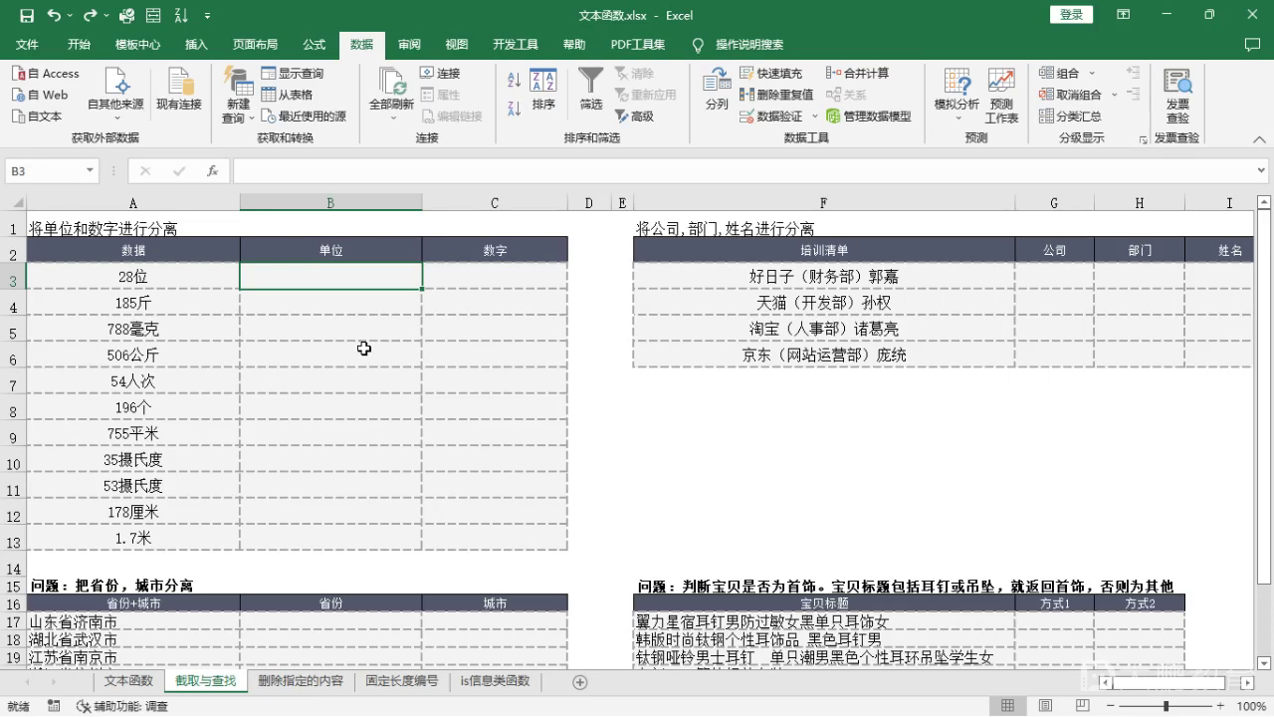
Step: Enter =RIGHT(A3,LENB(A3)-LEN(A3)) in B3 and fill it down to B13
{"action": "type", "text": "=right("}
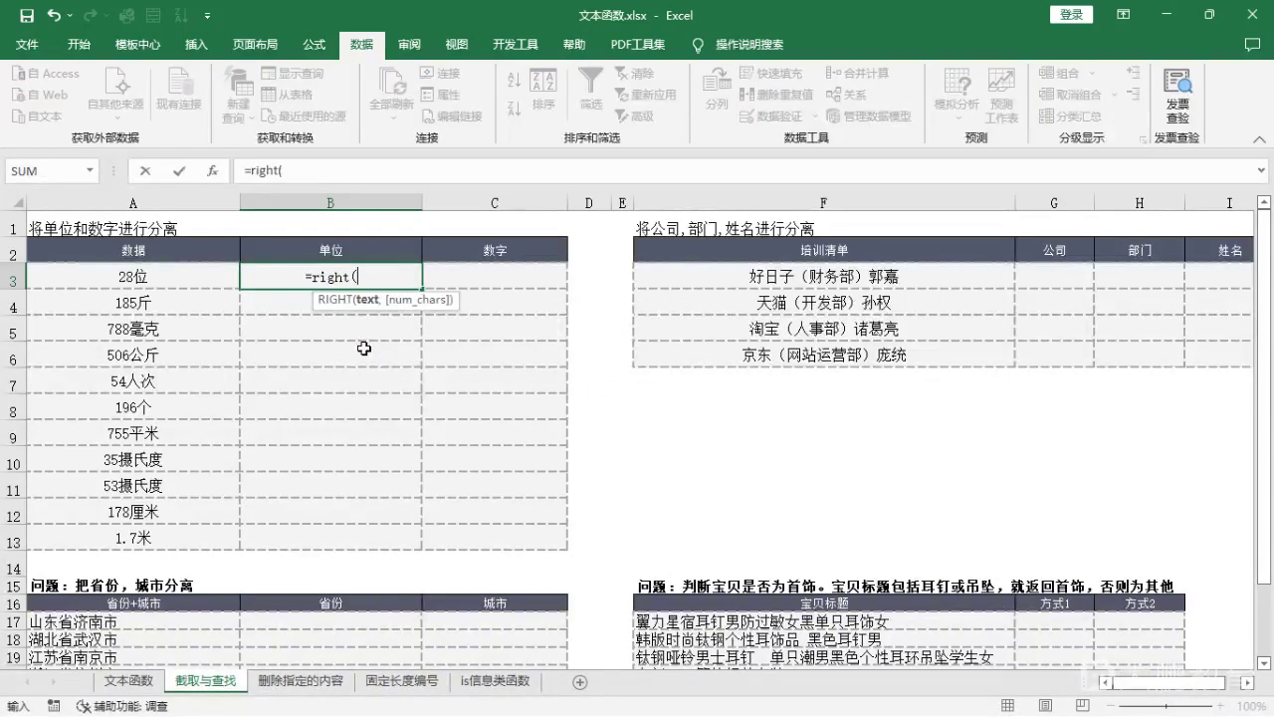
{"action": "left_click", "coordinate": [146, 273]}
{"action": "type", "text": ","}
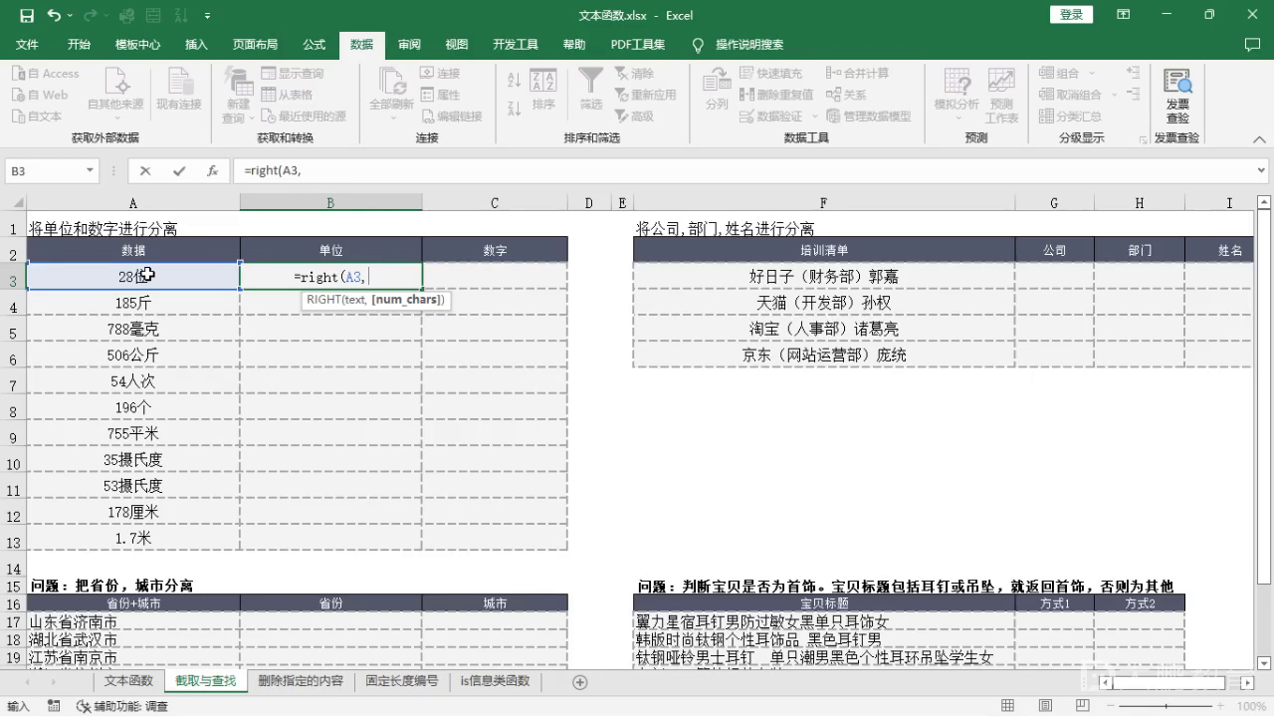
{"action": "type", "text": "lefn"}
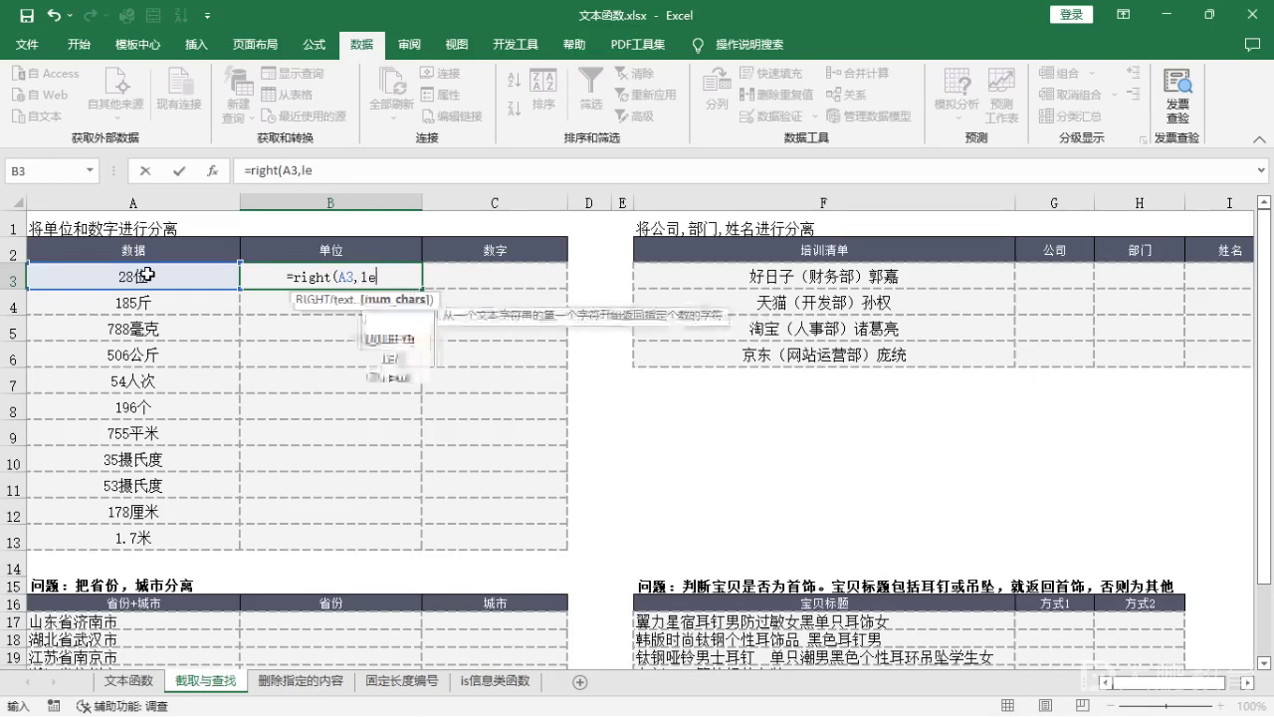
{"action": "key", "text": "BackSpace"}
{"action": "key", "text": "BackSpace"}
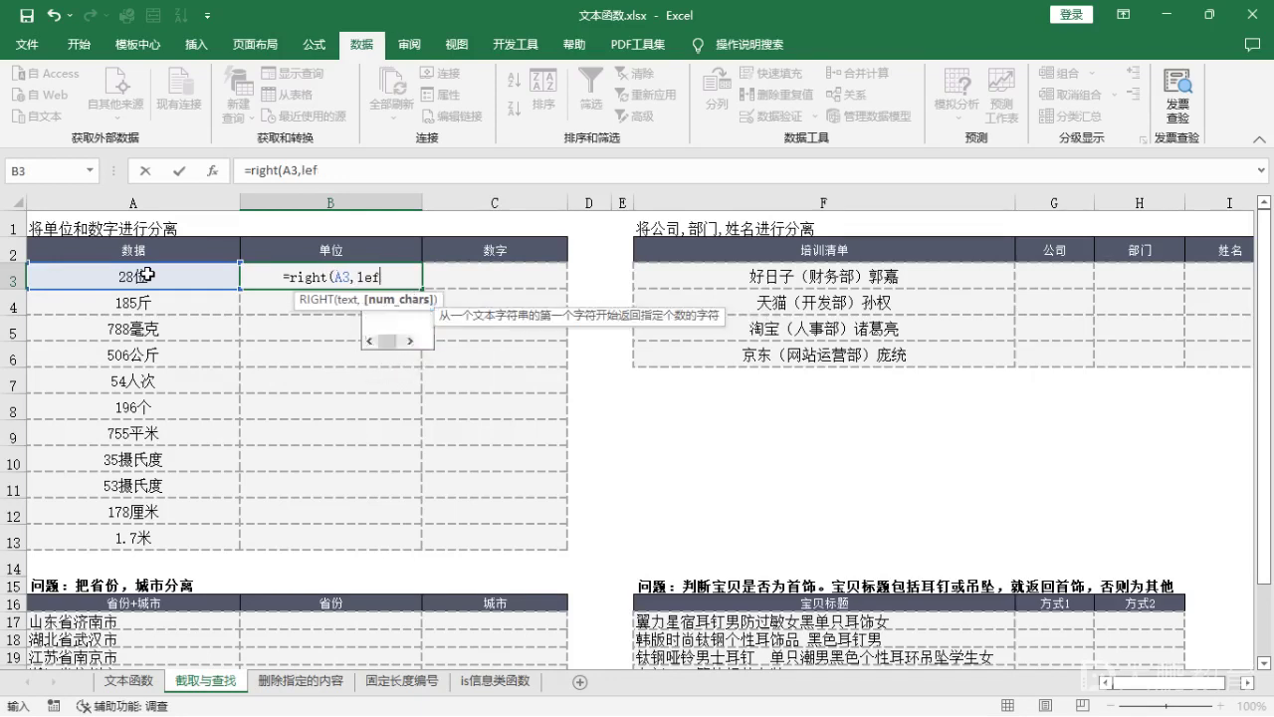
{"action": "type", "text": "nb("}
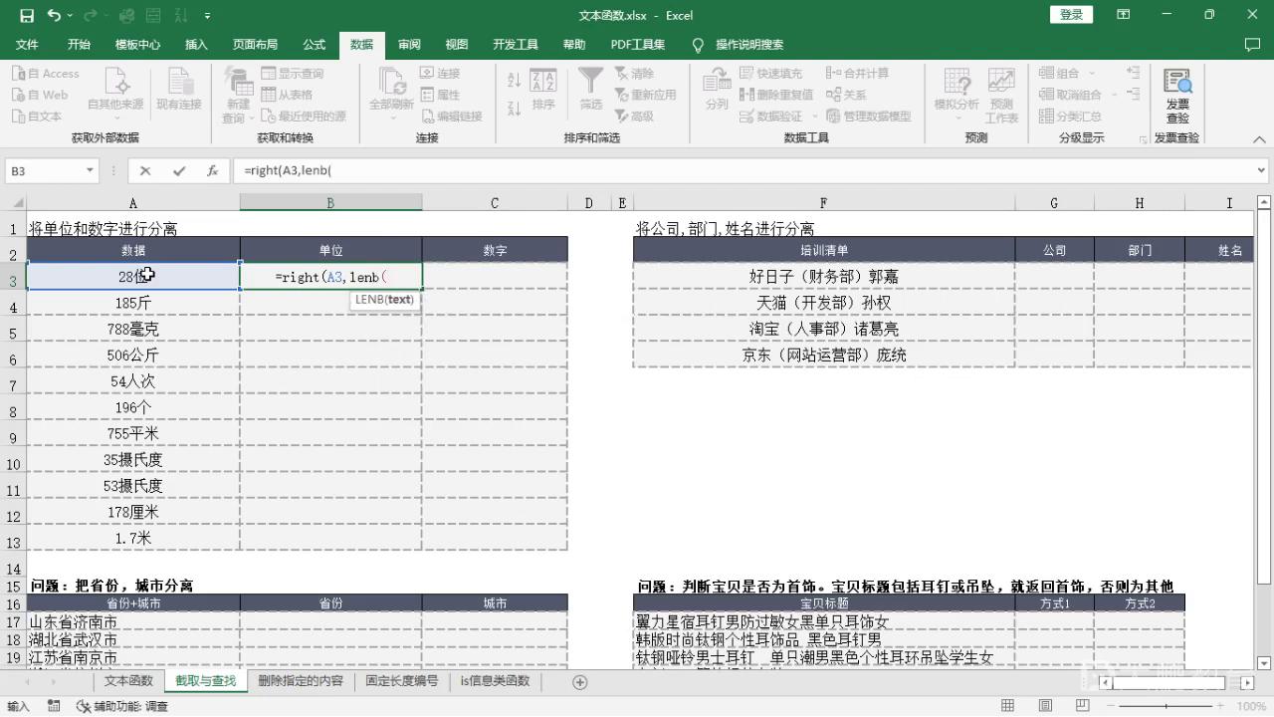
{"action": "left_click", "coordinate": [147, 274]}
{"action": "type", "text": ")-len"}
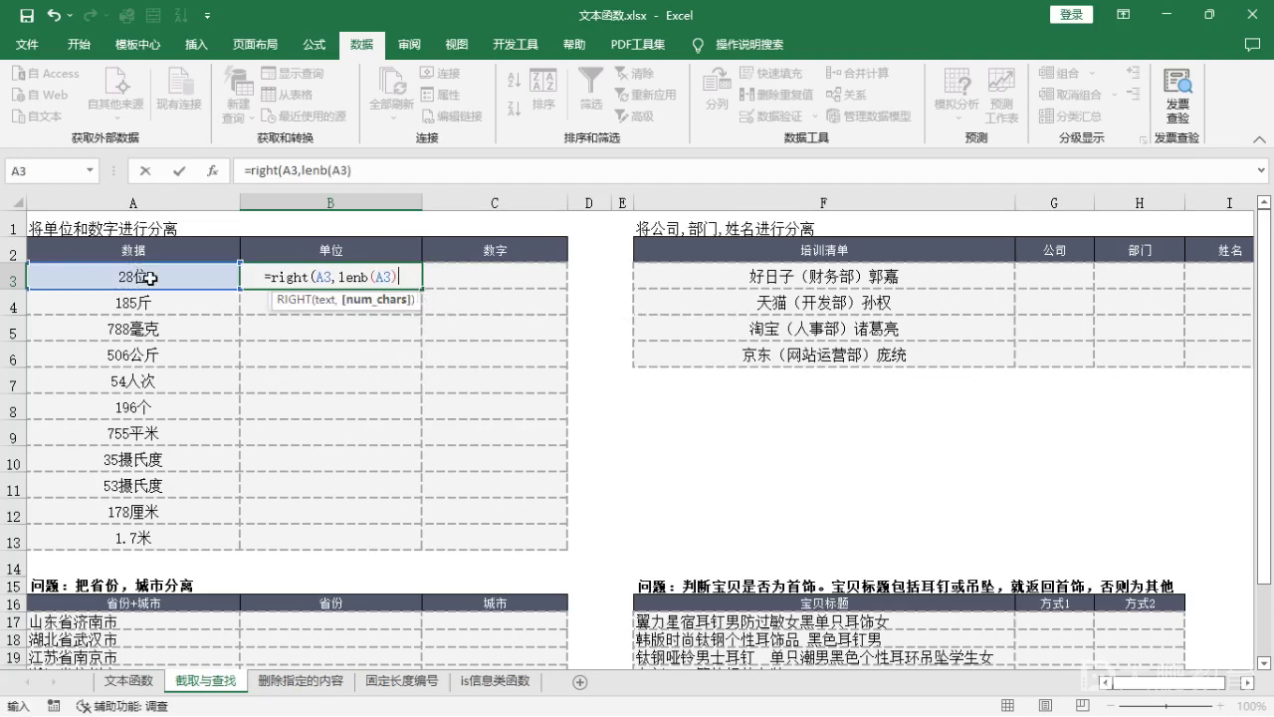
{"action": "type", "text": "("}
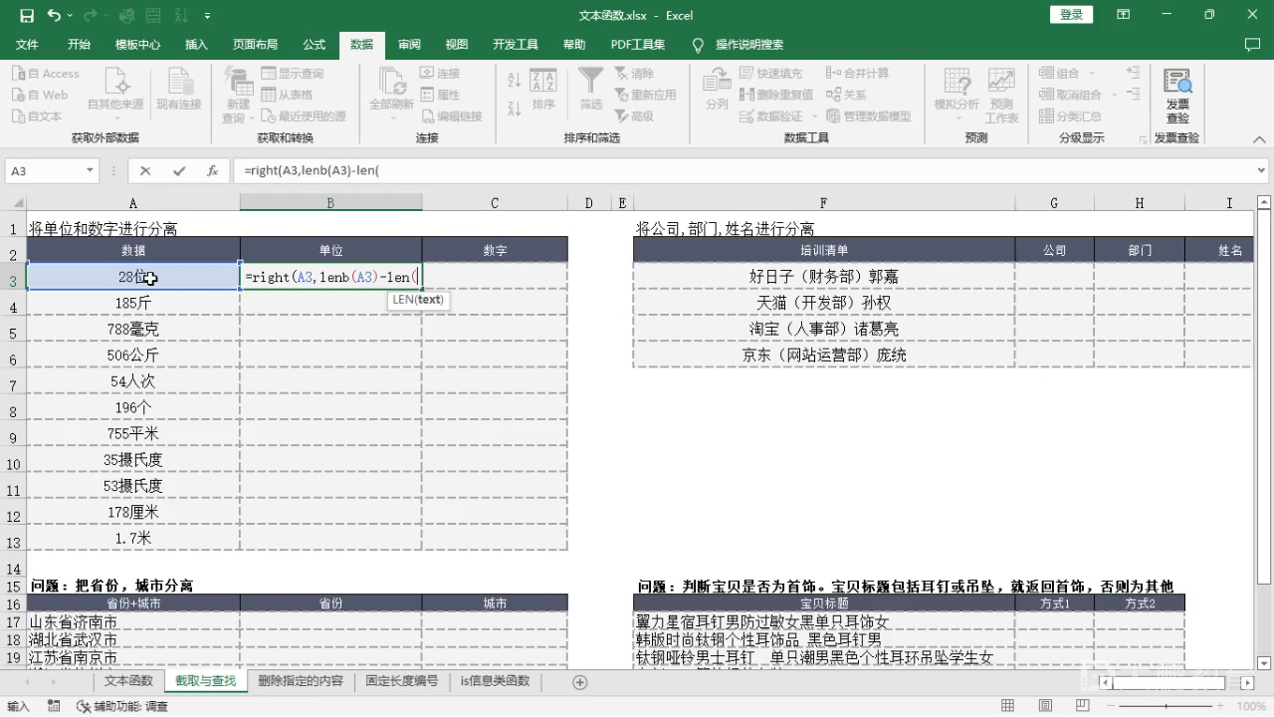
{"action": "left_click", "coordinate": [150, 278]}
{"action": "type", "text": ")"}
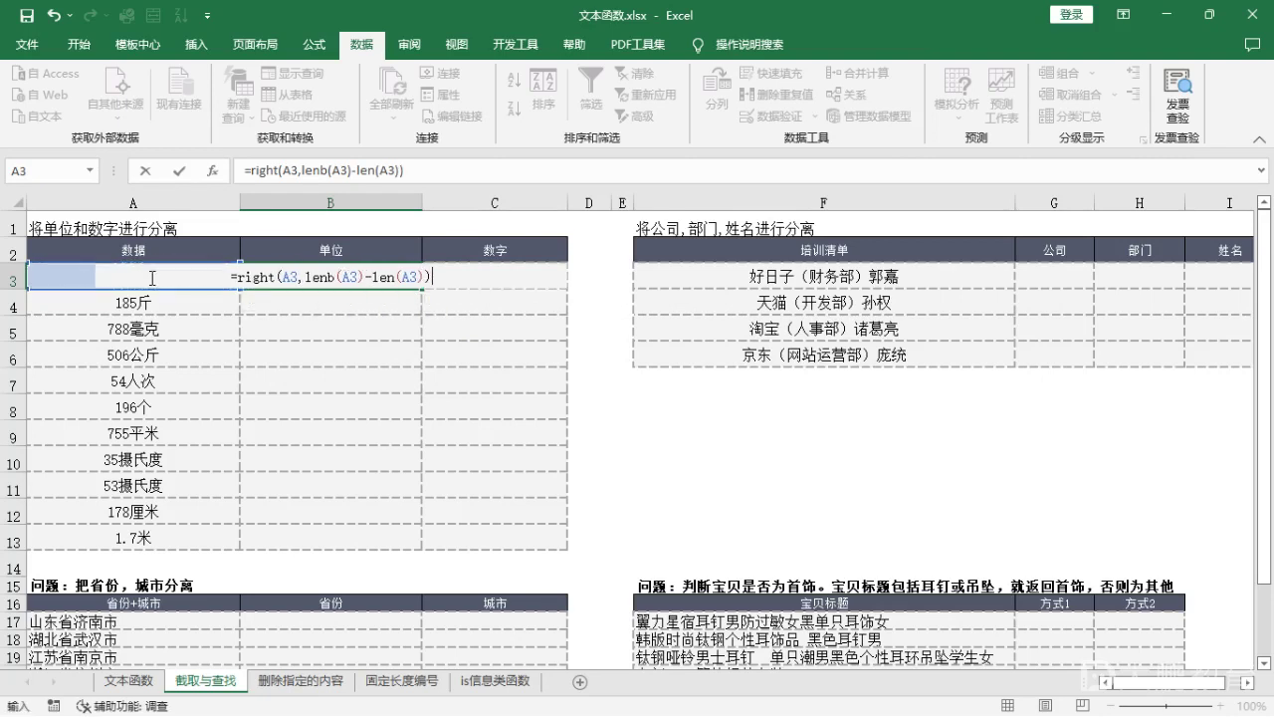
{"action": "key", "text": "Return"}
{"action": "left_click", "coordinate": [349, 277]}
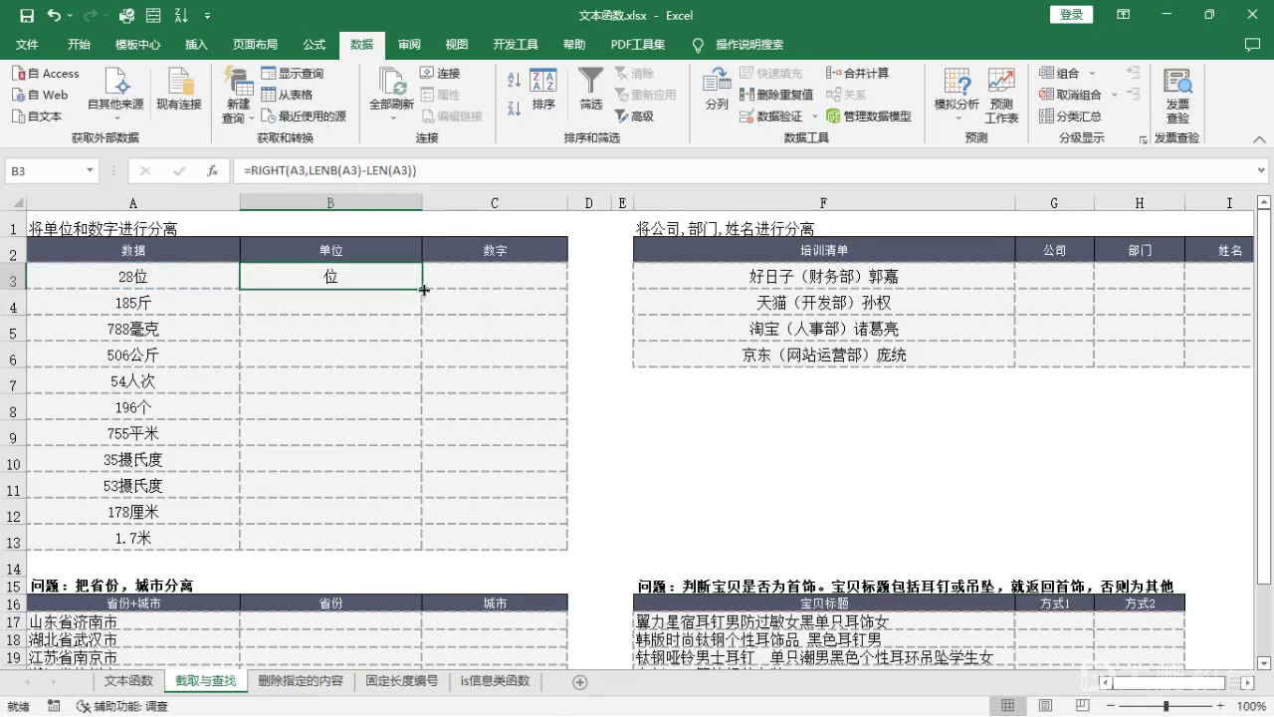
{"action": "double_click", "coordinate": [422, 289]}
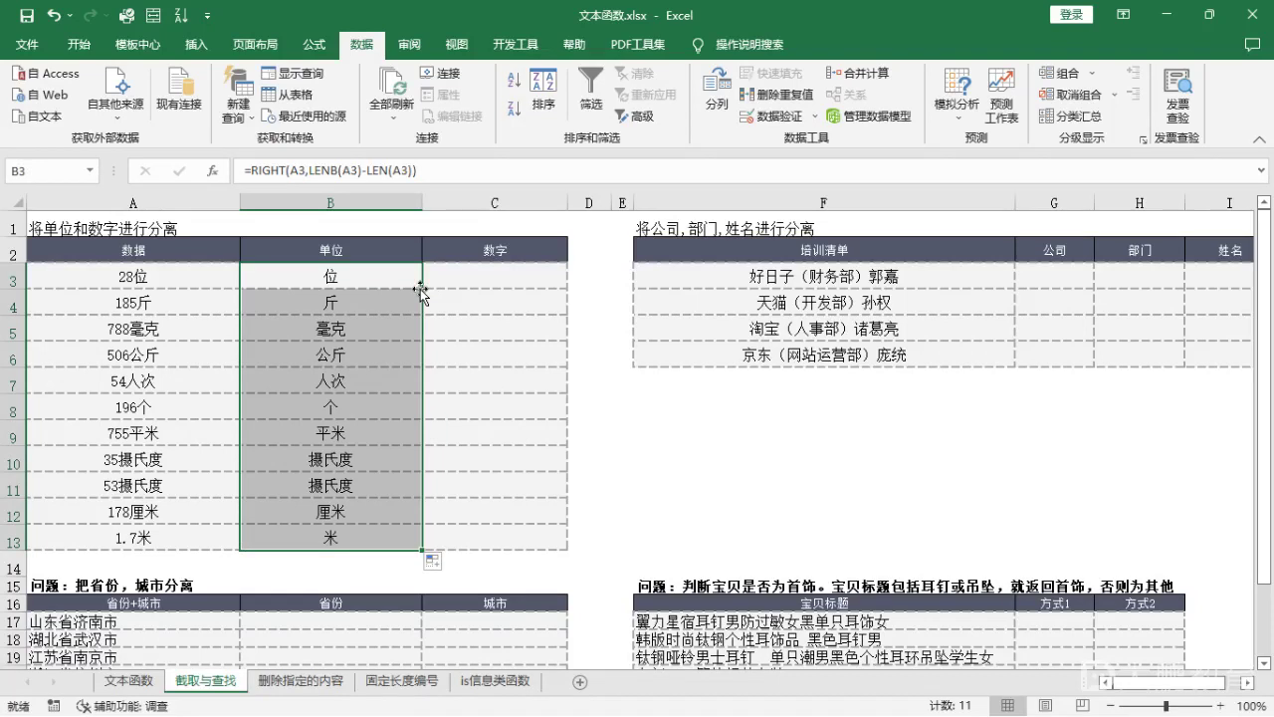
{"action": "left_click", "coordinate": [444, 272]}
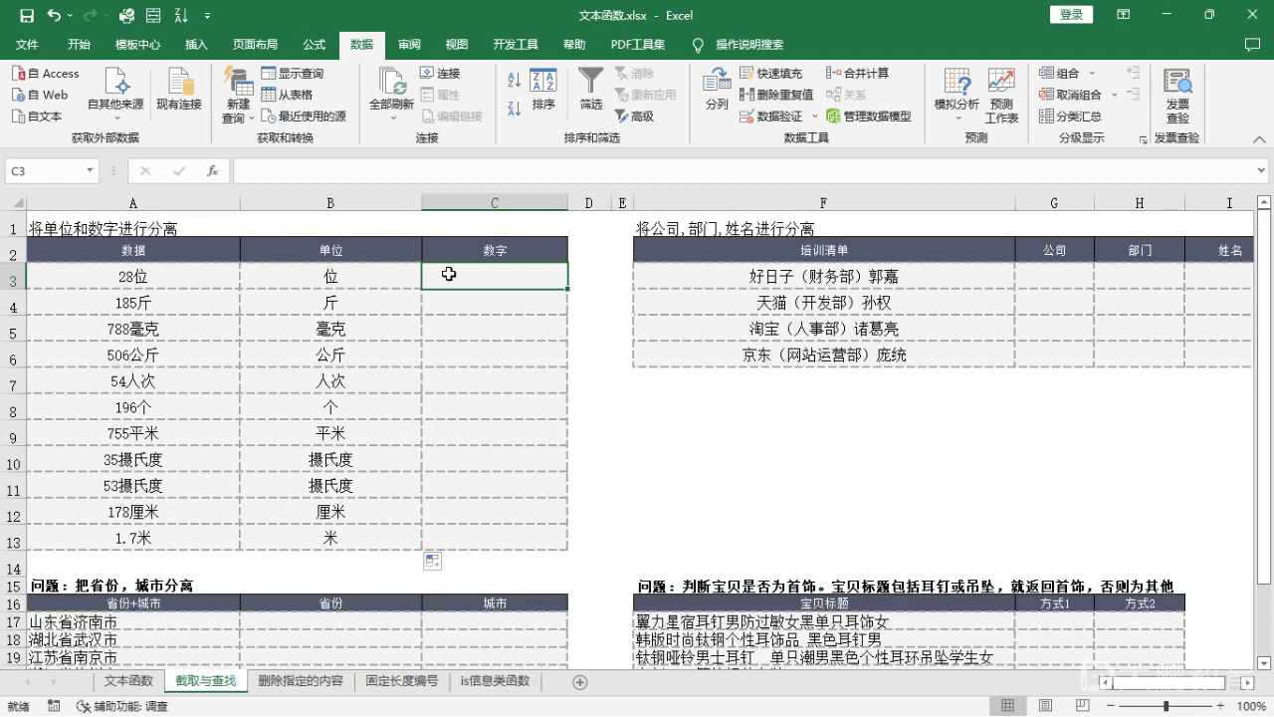
Step: Enter =LEFT(A3,LEN(A3)-(LENB(A3)-LEN(A3))) in C3 to extract the number 28
{"action": "type", "text": "=len"}
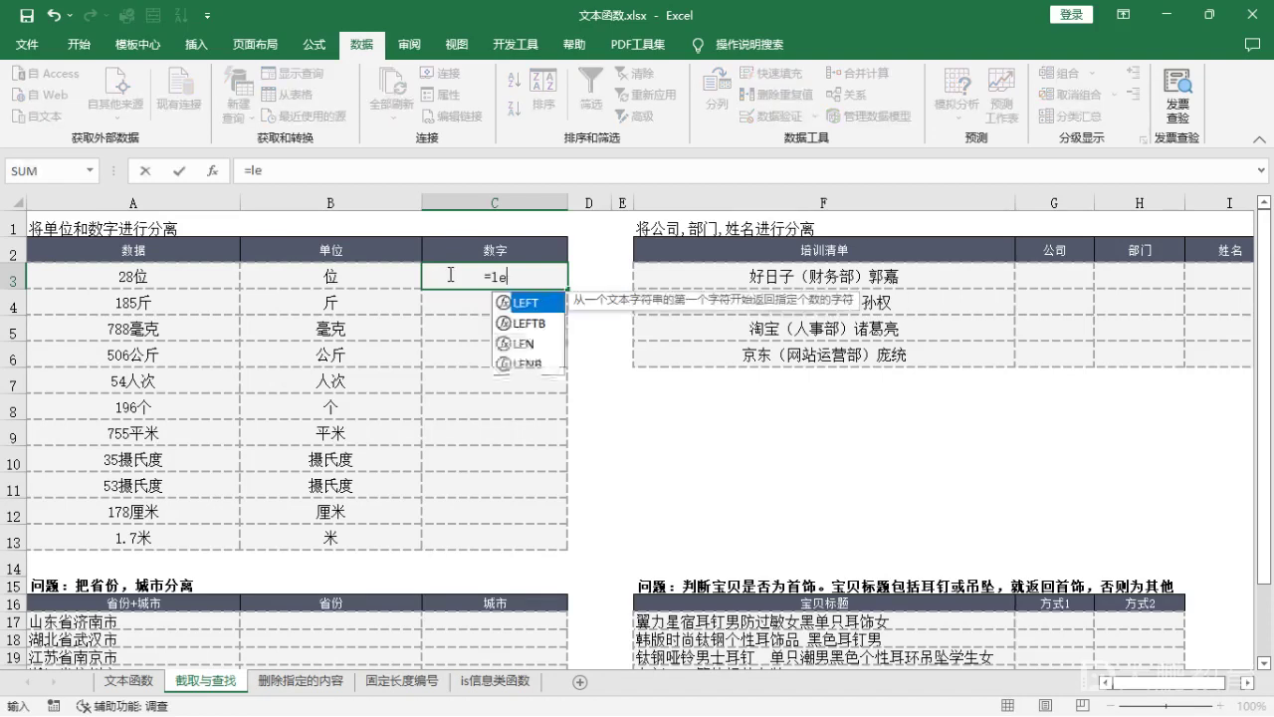
{"action": "key", "text": "BackSpace"}
{"action": "key", "text": "BackSpace"}
{"action": "key", "text": "BackSpace"}
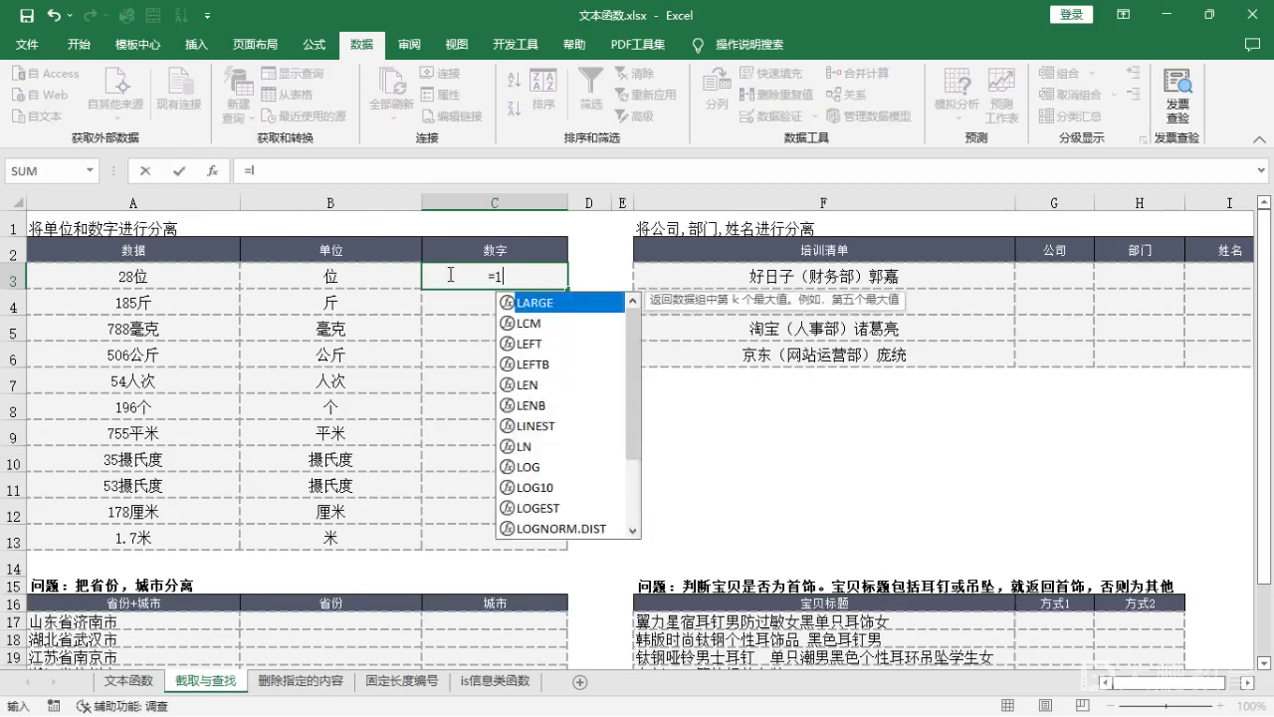
{"action": "type", "text": "rig"}
{"action": "key", "text": "BackSpace"}
{"action": "key", "text": "BackSpace"}
{"action": "key", "text": "BackSpace"}
{"action": "type", "text": "left"}
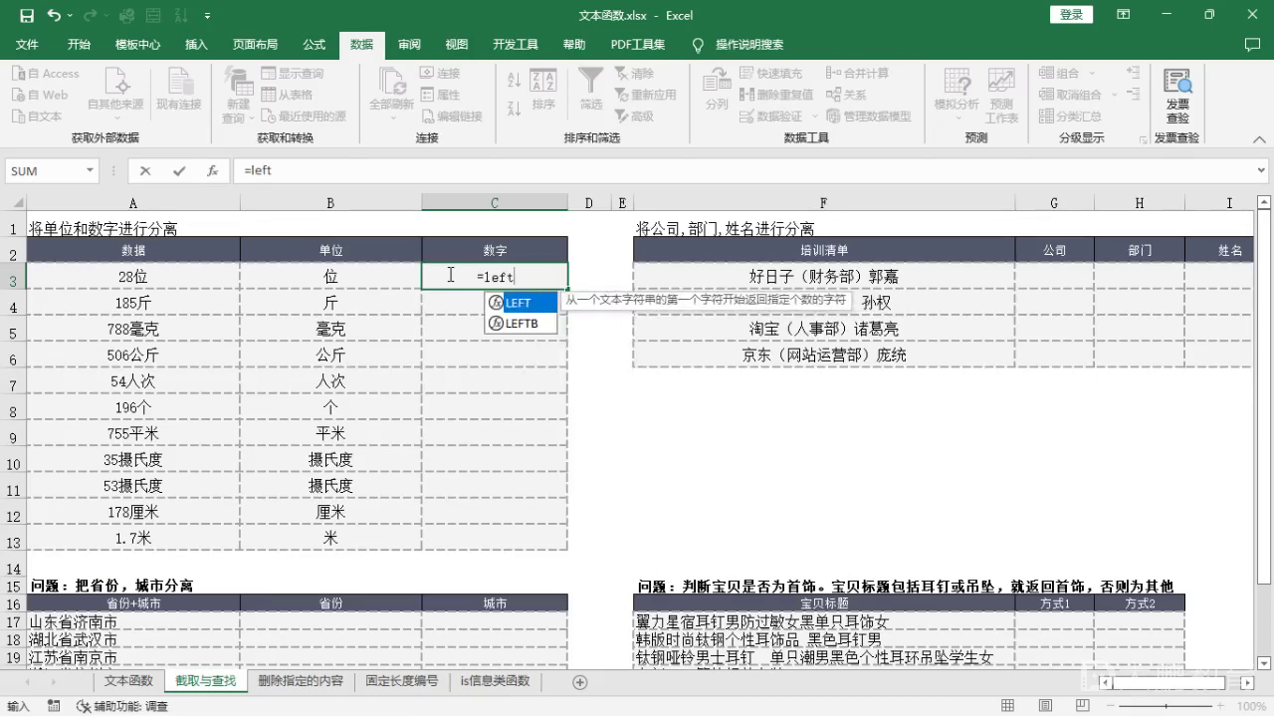
{"action": "type", "text": "("}
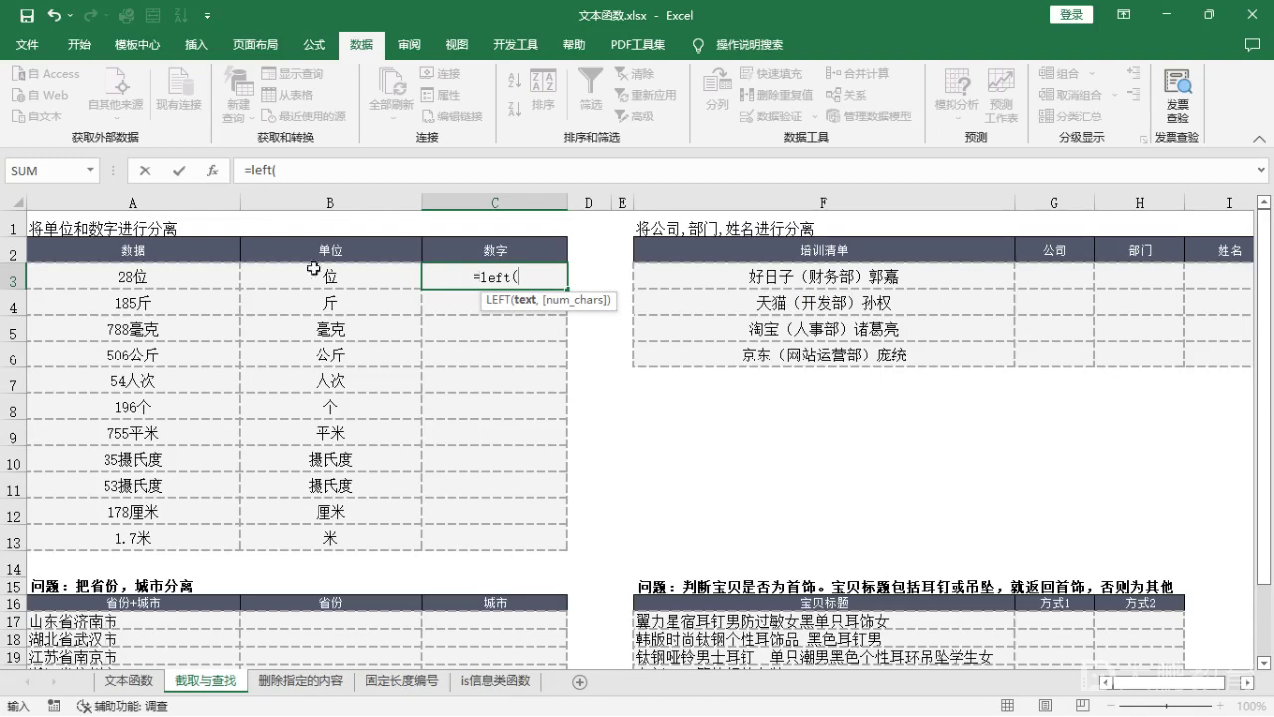
{"action": "left_click", "coordinate": [217, 274]}
{"action": "type", "text": ","}
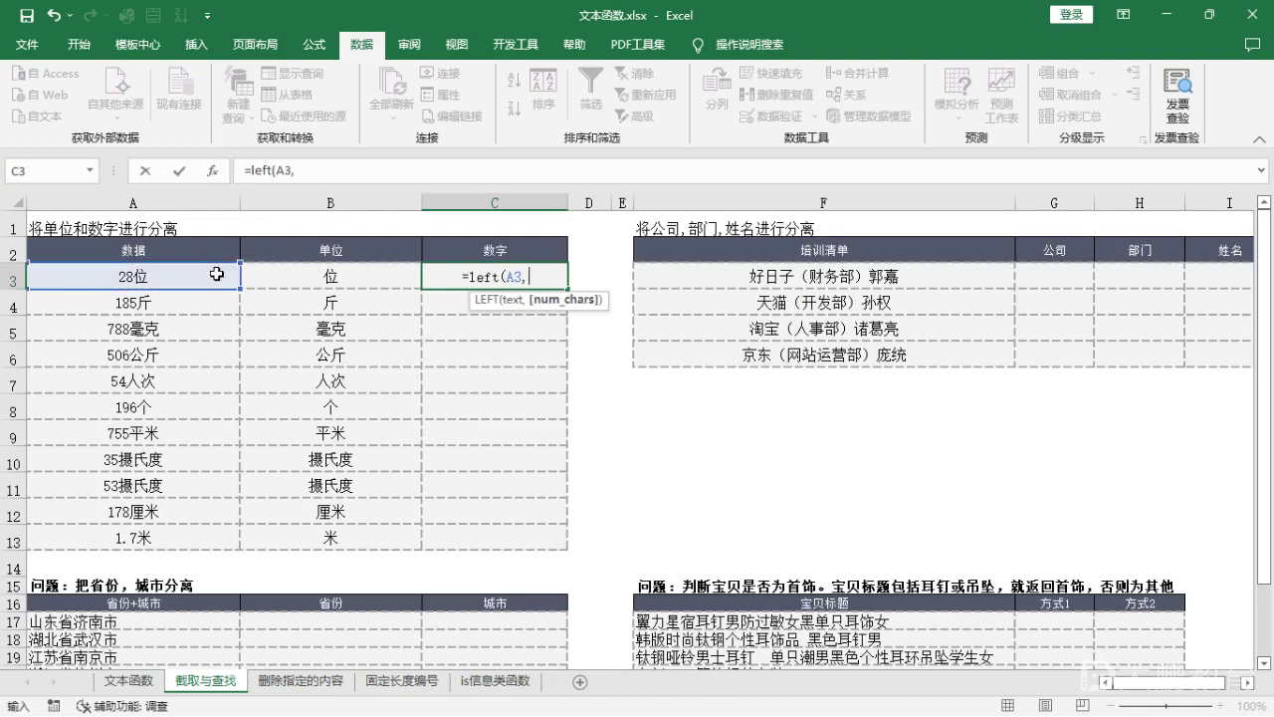
{"action": "type", "text": "len("}
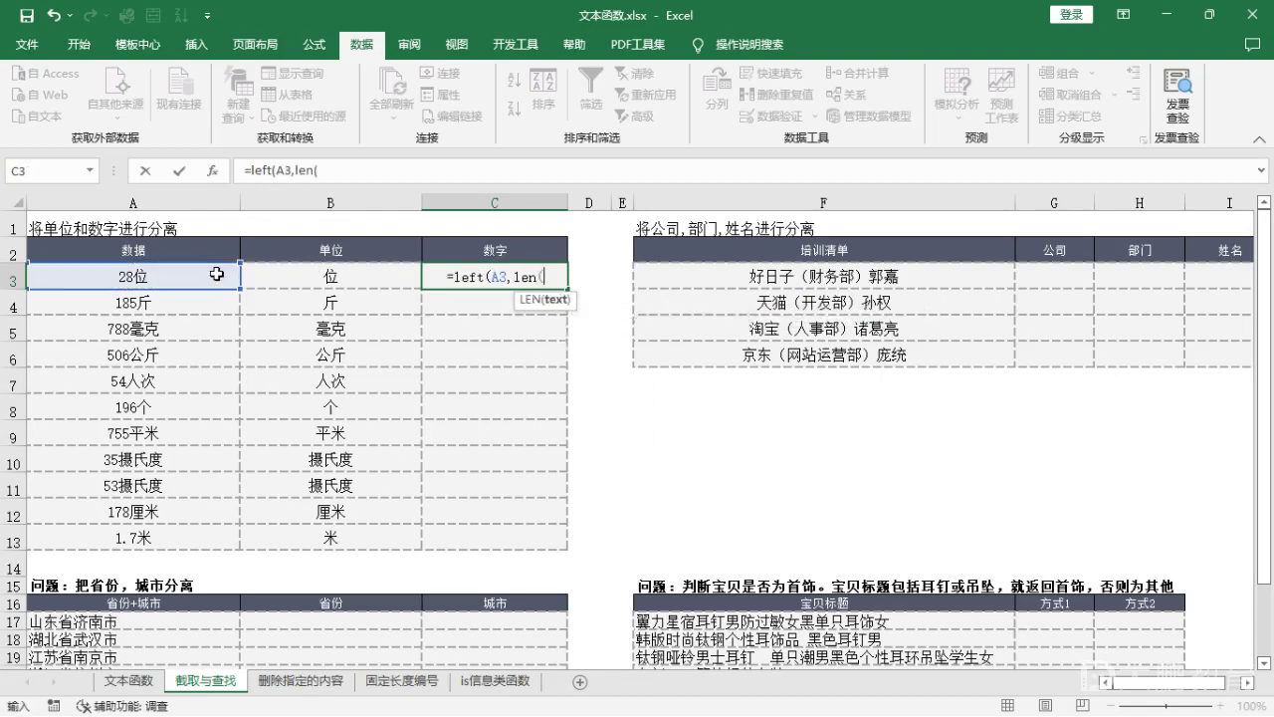
{"action": "left_click", "coordinate": [217, 273]}
{"action": "type", "text": ")-"}
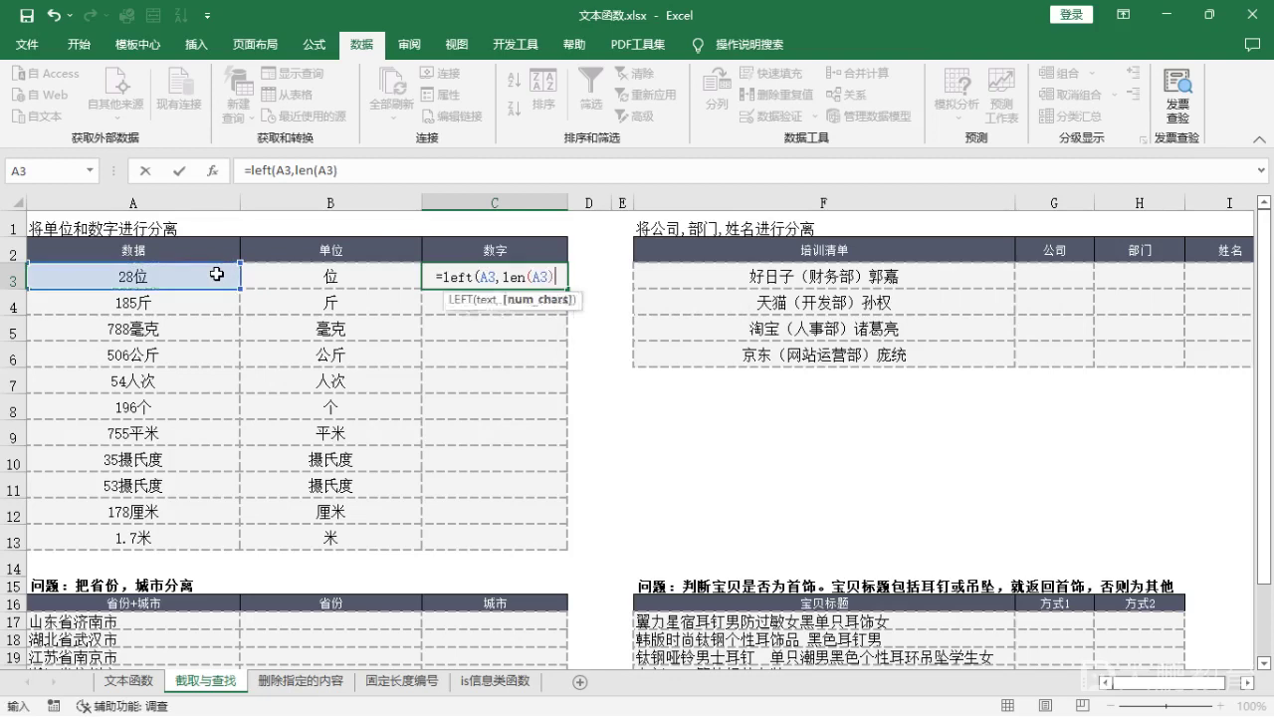
{"action": "type", "text": "(len"}
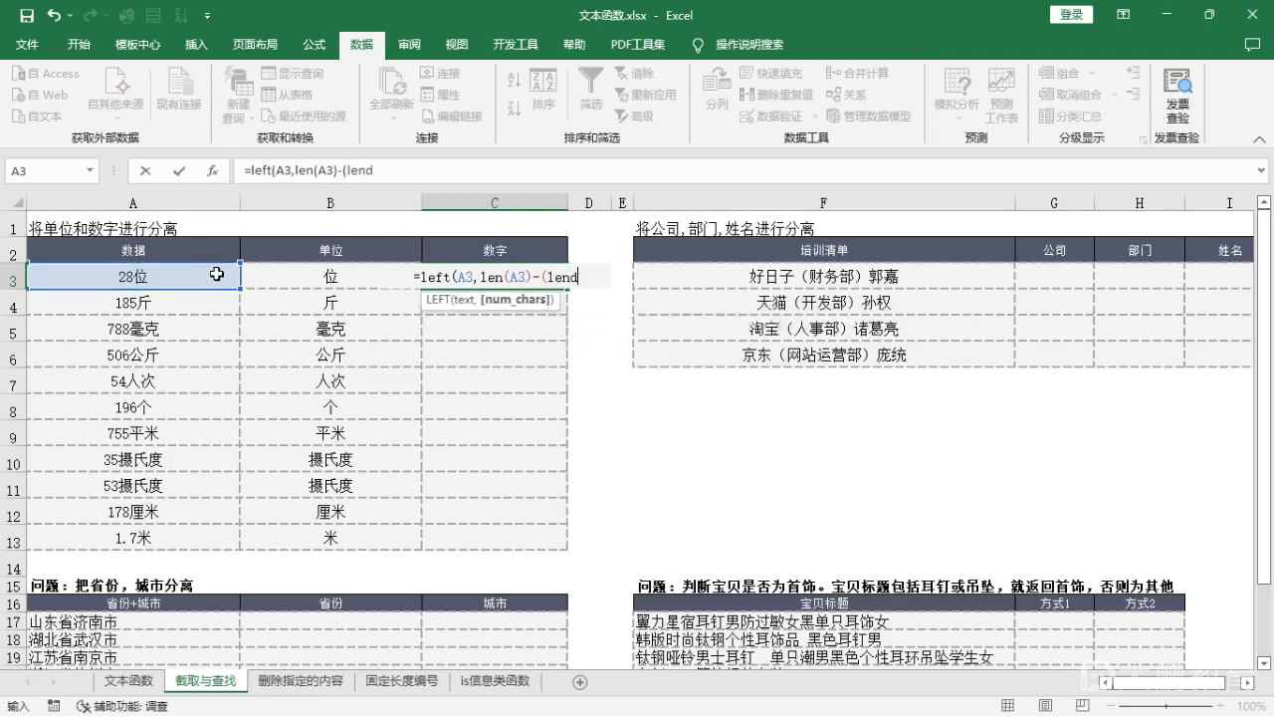
{"action": "type", "text": "b("}
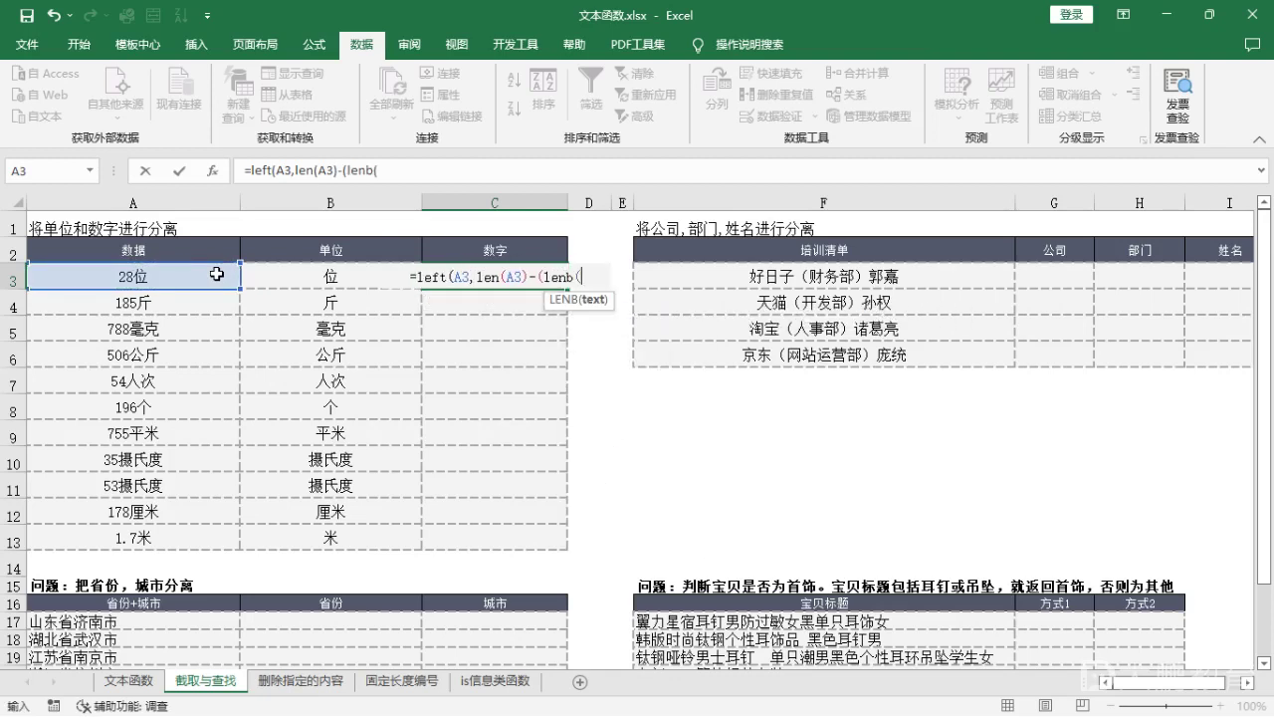
{"action": "left_click", "coordinate": [217, 274]}
{"action": "type", "text": ")-"}
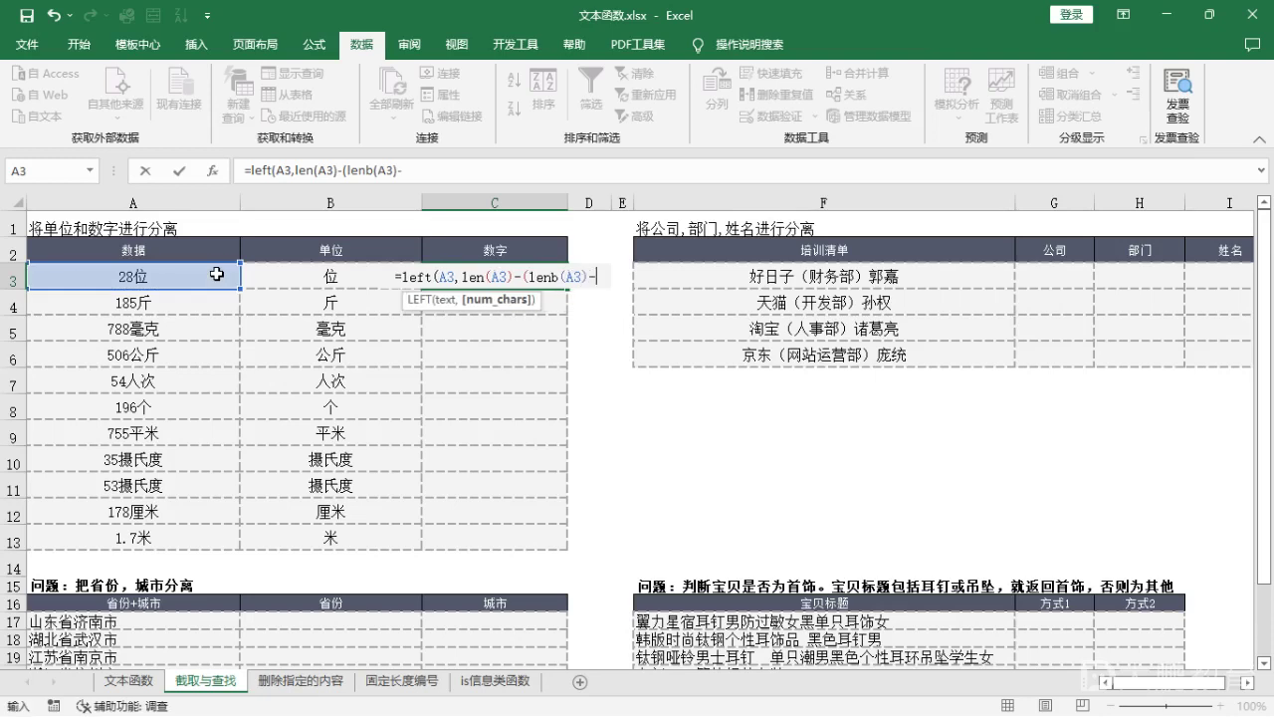
{"action": "type", "text": "len("}
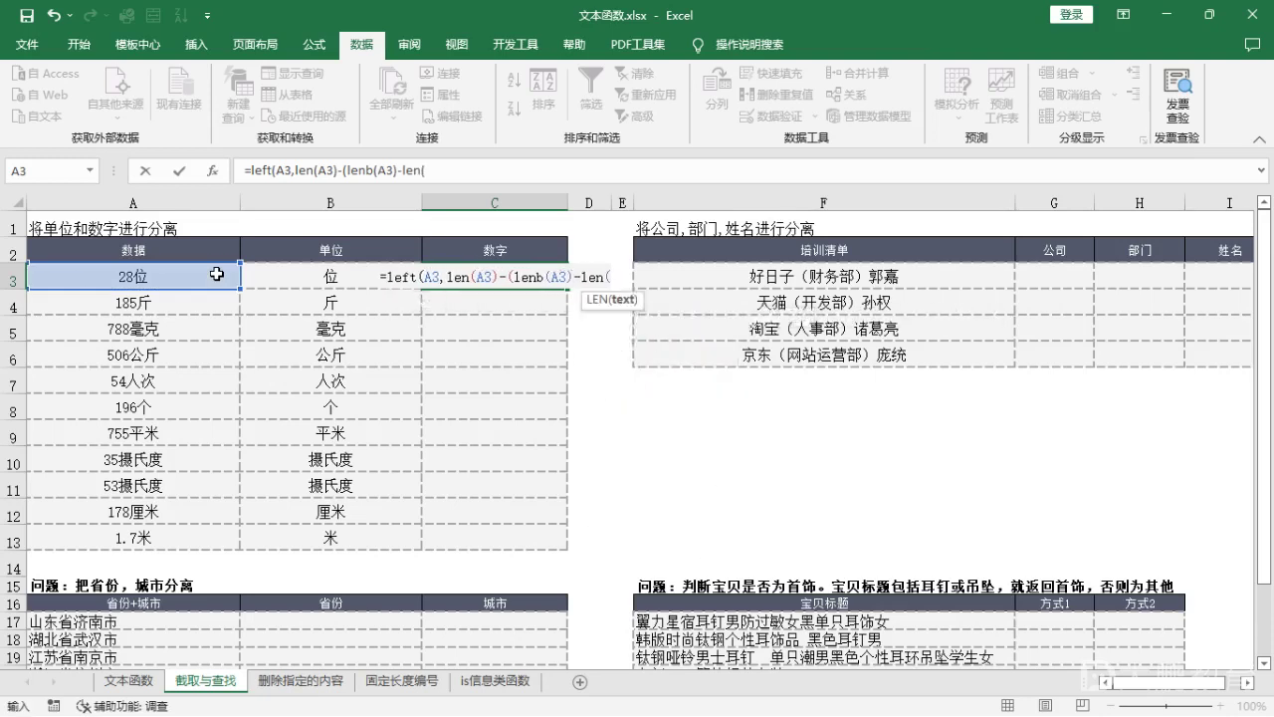
{"action": "left_click", "coordinate": [216, 274]}
{"action": "type", "text": "))"}
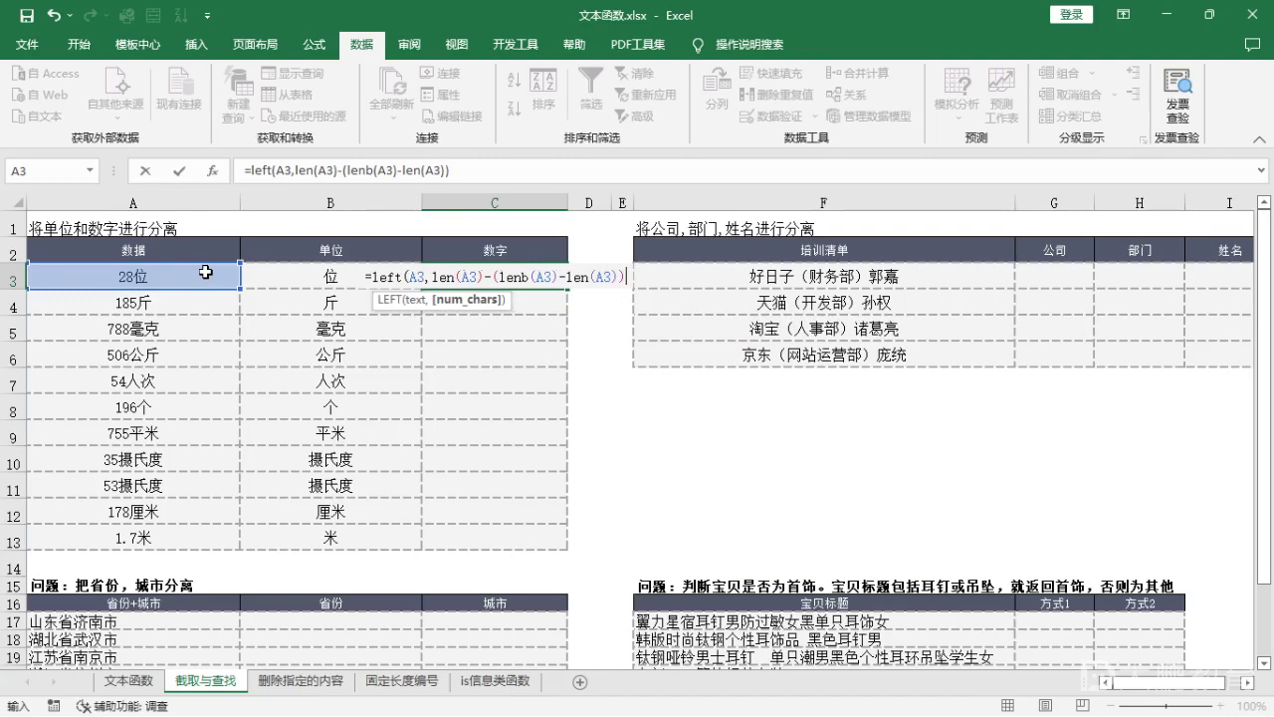
{"action": "key", "text": "Return"}
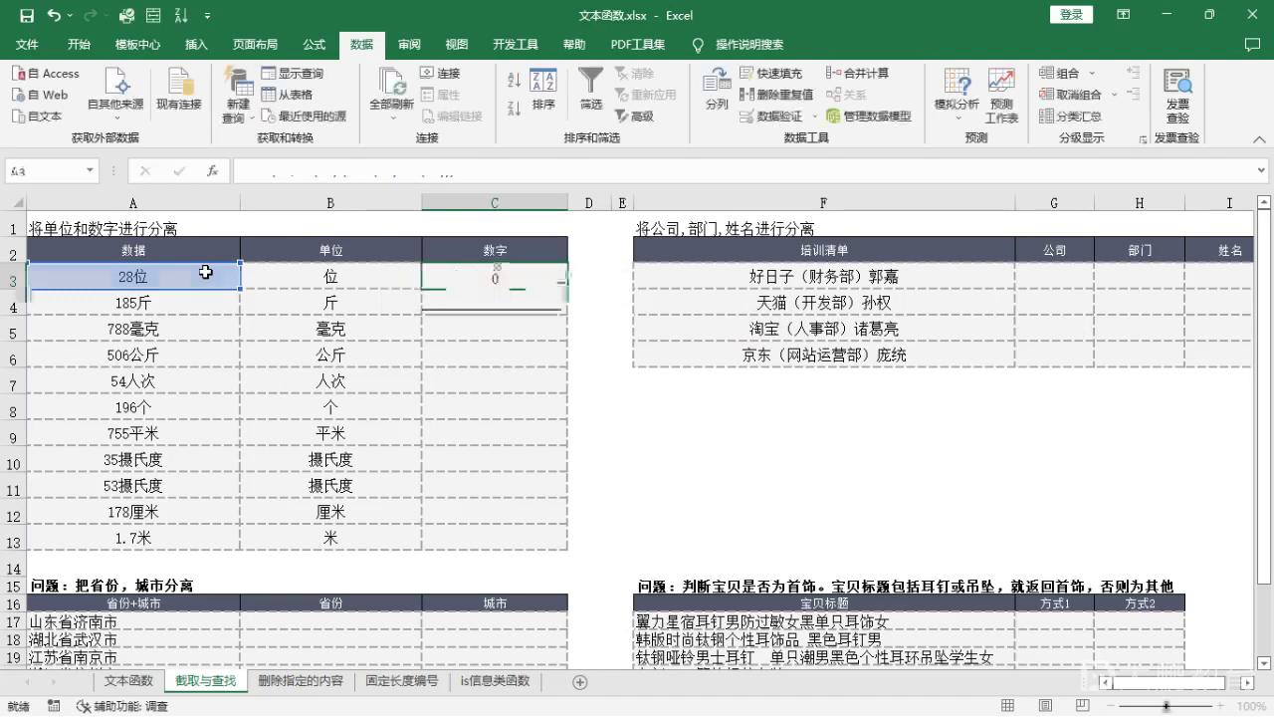
Step: Fill the C3 formula down to C13, then select the table A3:C13
{"action": "left_click", "coordinate": [542, 279]}
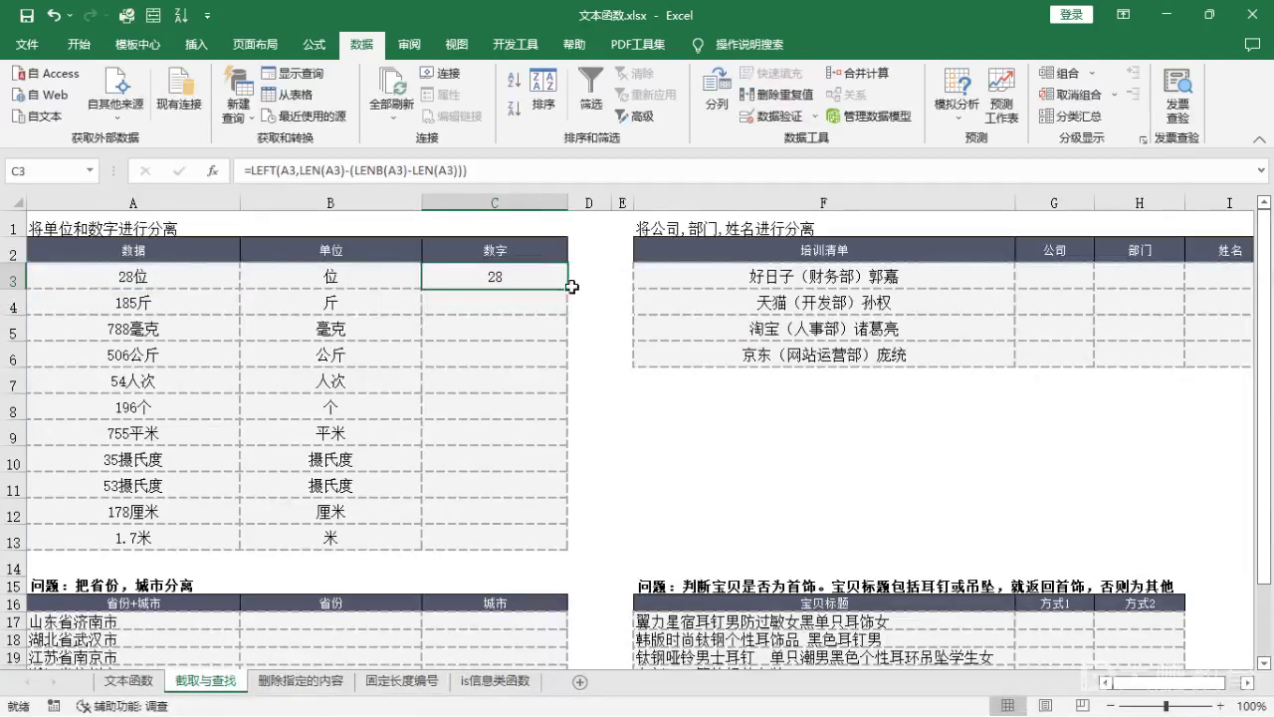
{"action": "double_click", "coordinate": [568, 288]}
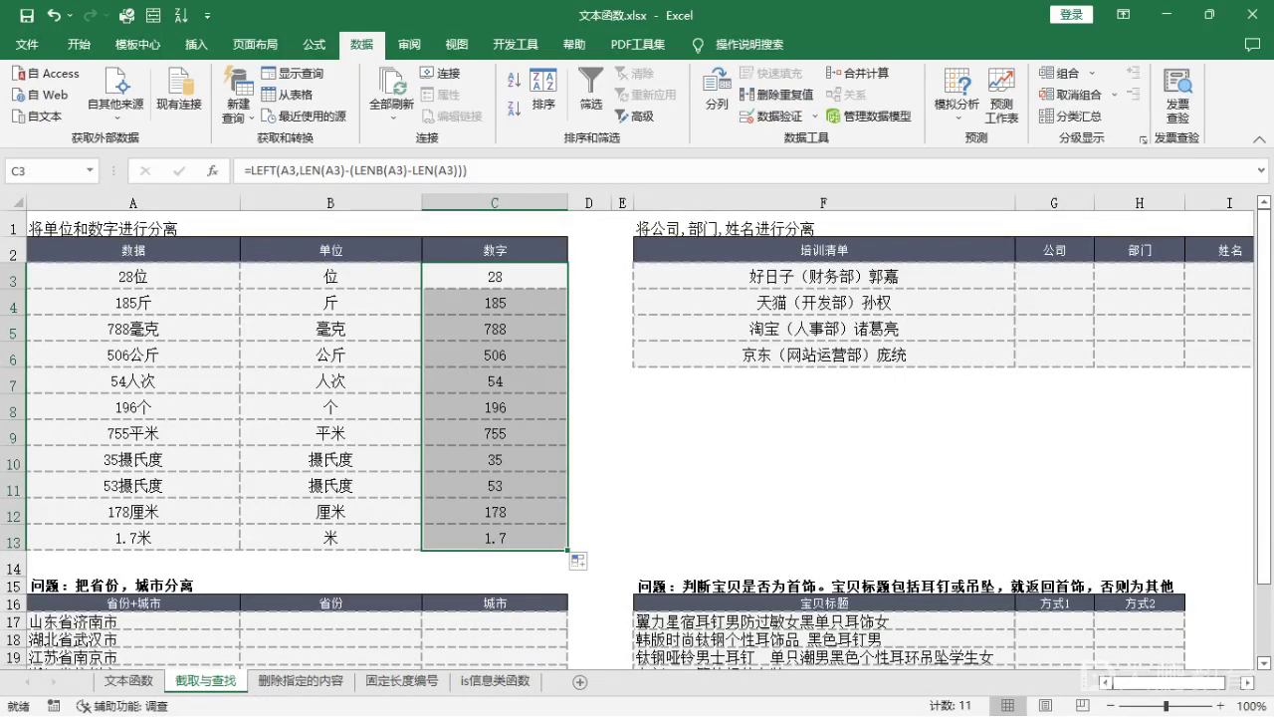
{"action": "left_click", "coordinate": [101, 281]}
{"action": "left_click_drag", "start_coordinate": [100, 280], "coordinate": [518, 537]}
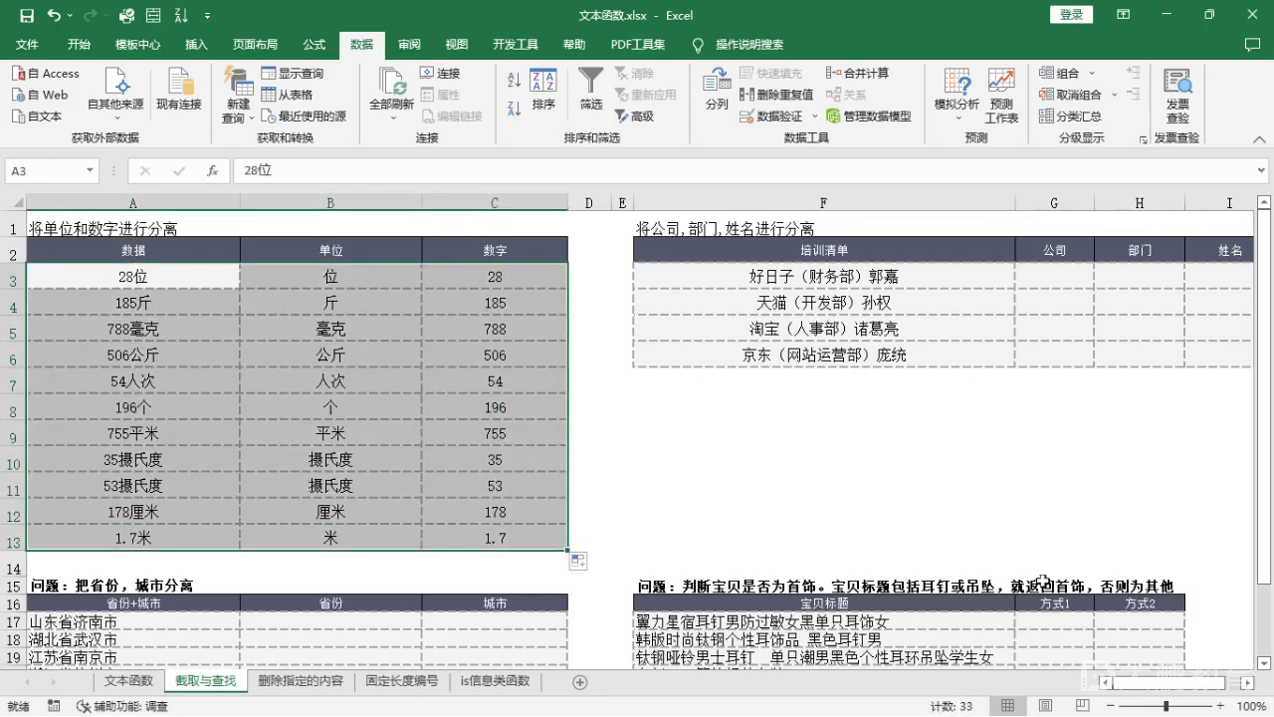
{"action": "left_click_drag", "start_coordinate": [1129, 683], "coordinate": [1150, 684]}
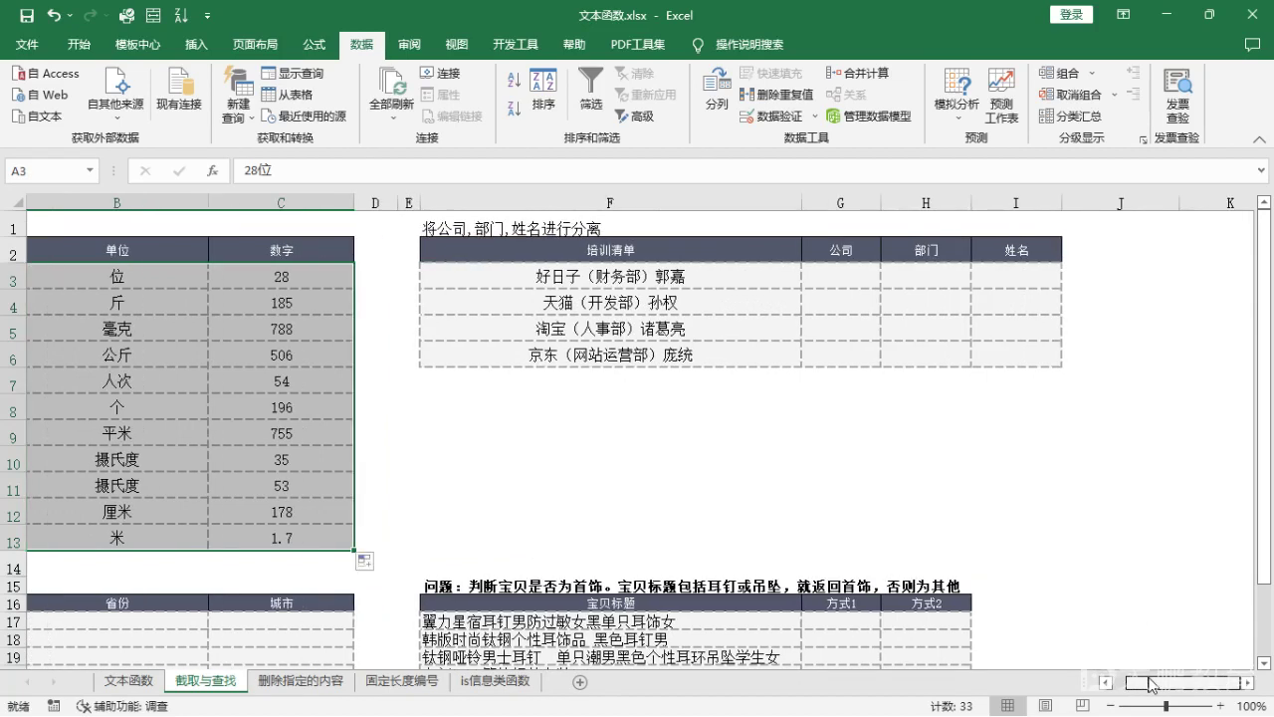
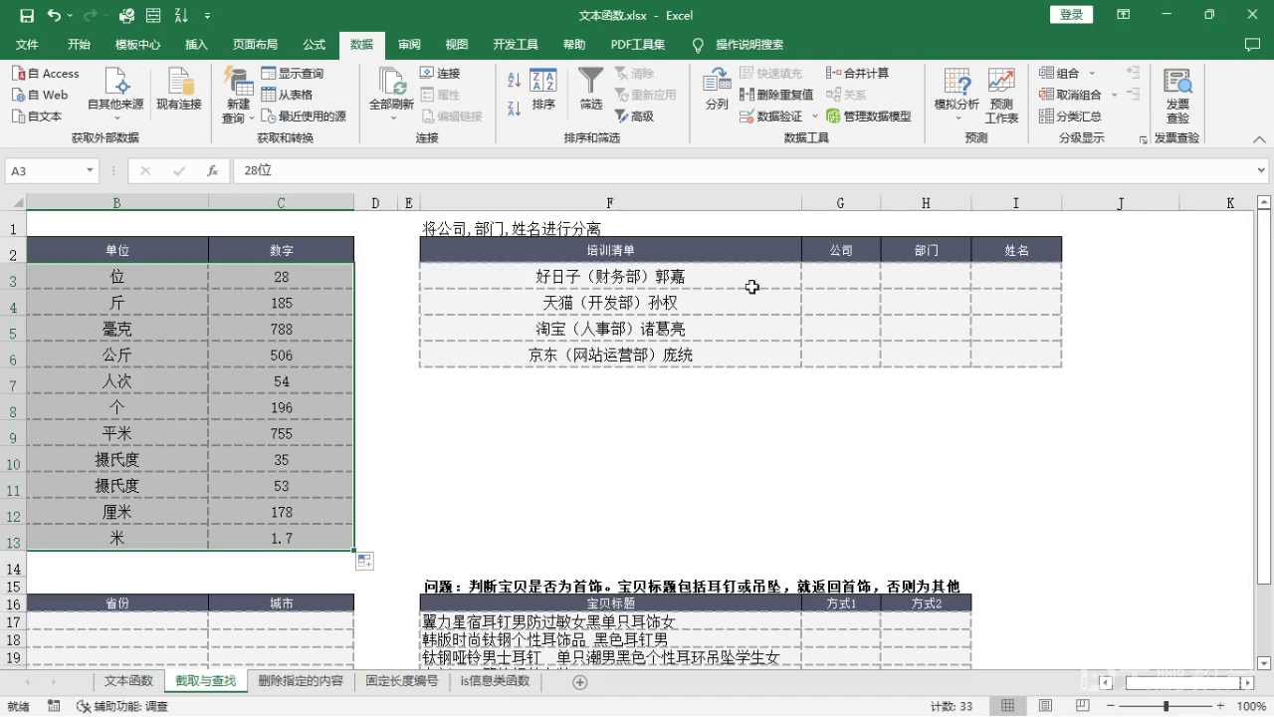
Step: Enter sample values 好日子, 财务部 and 郭嘉 into G3, H3 and I3
{"action": "left_click", "coordinate": [845, 283]}
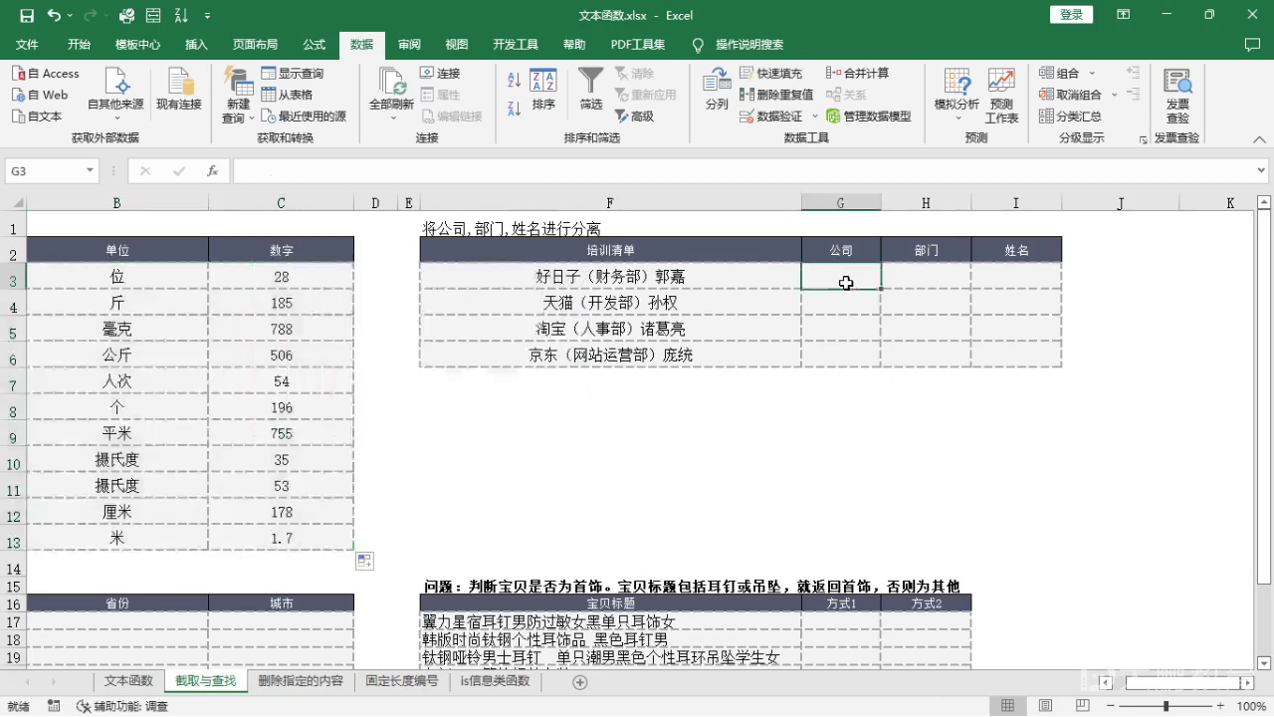
{"action": "type", "text": "haor"}
{"action": "key", "text": "BackSpace"}
{"action": "key", "text": "BackSpace"}
{"action": "type", "text": "orizi"}
{"action": "key", "text": "space"}
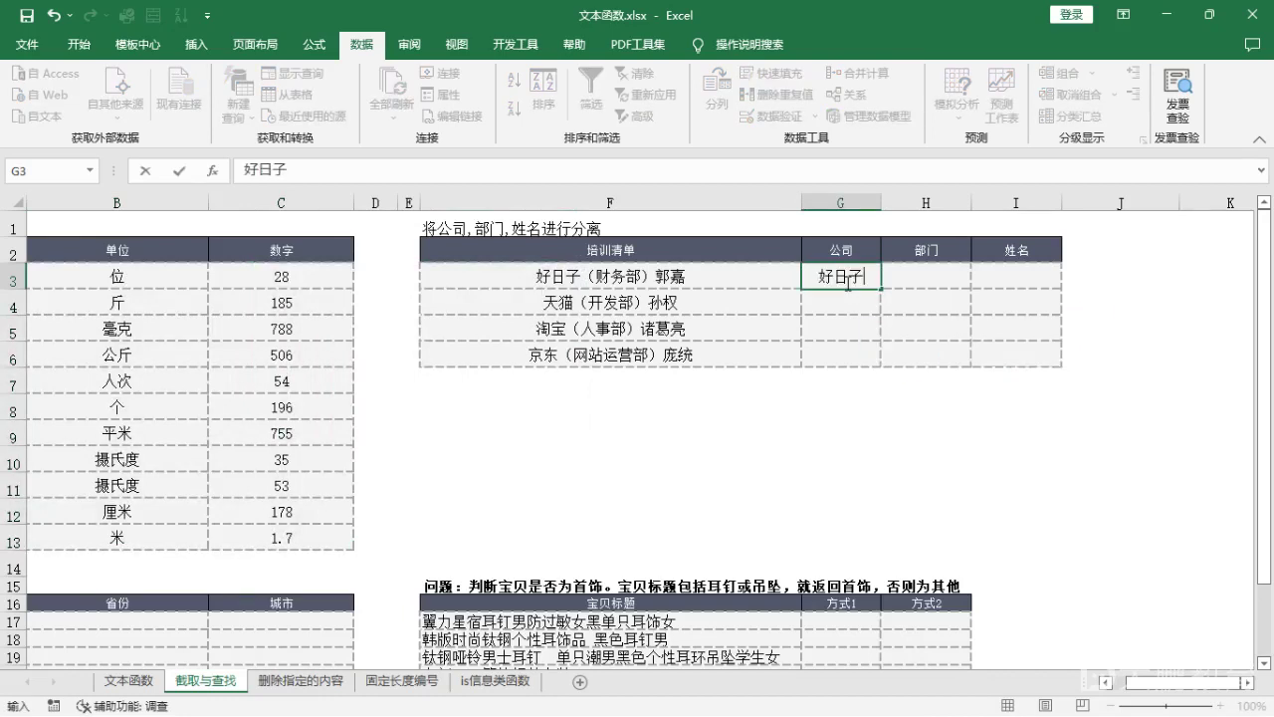
{"action": "left_click", "coordinate": [923, 288]}
{"action": "type", "text": "caiwu"}
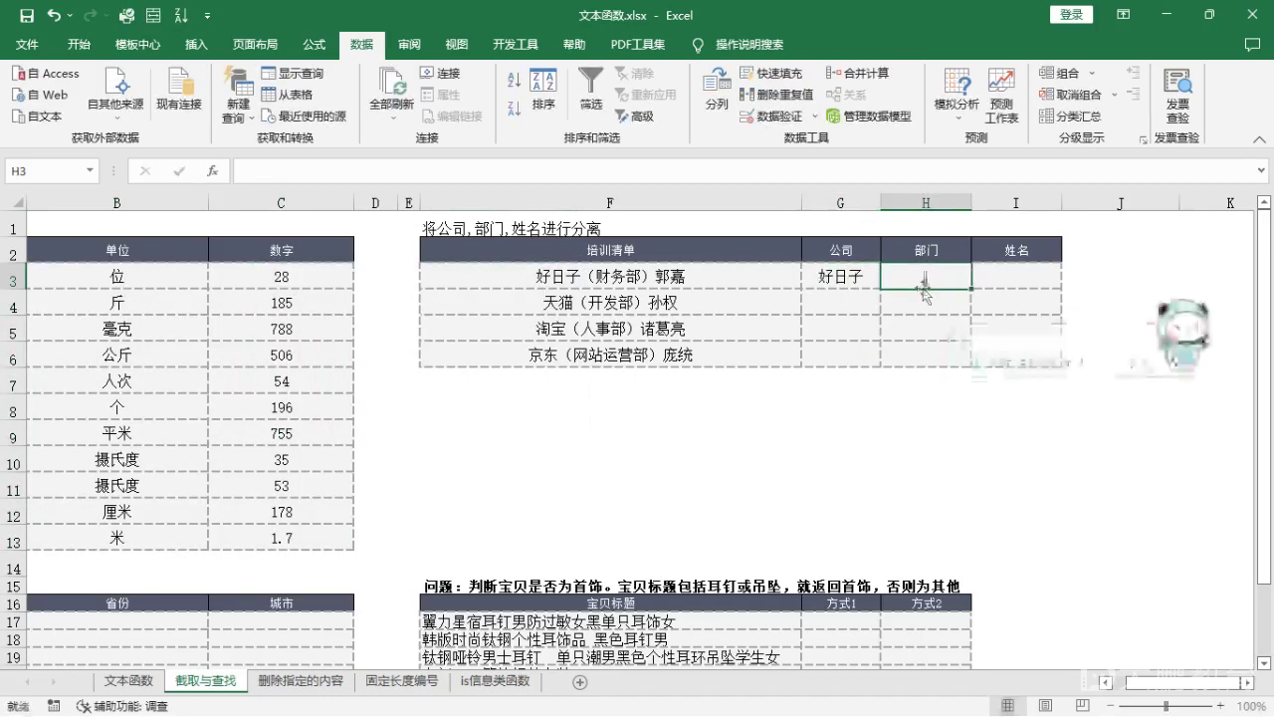
{"action": "type", "text": "bu"}
{"action": "key", "text": "space"}
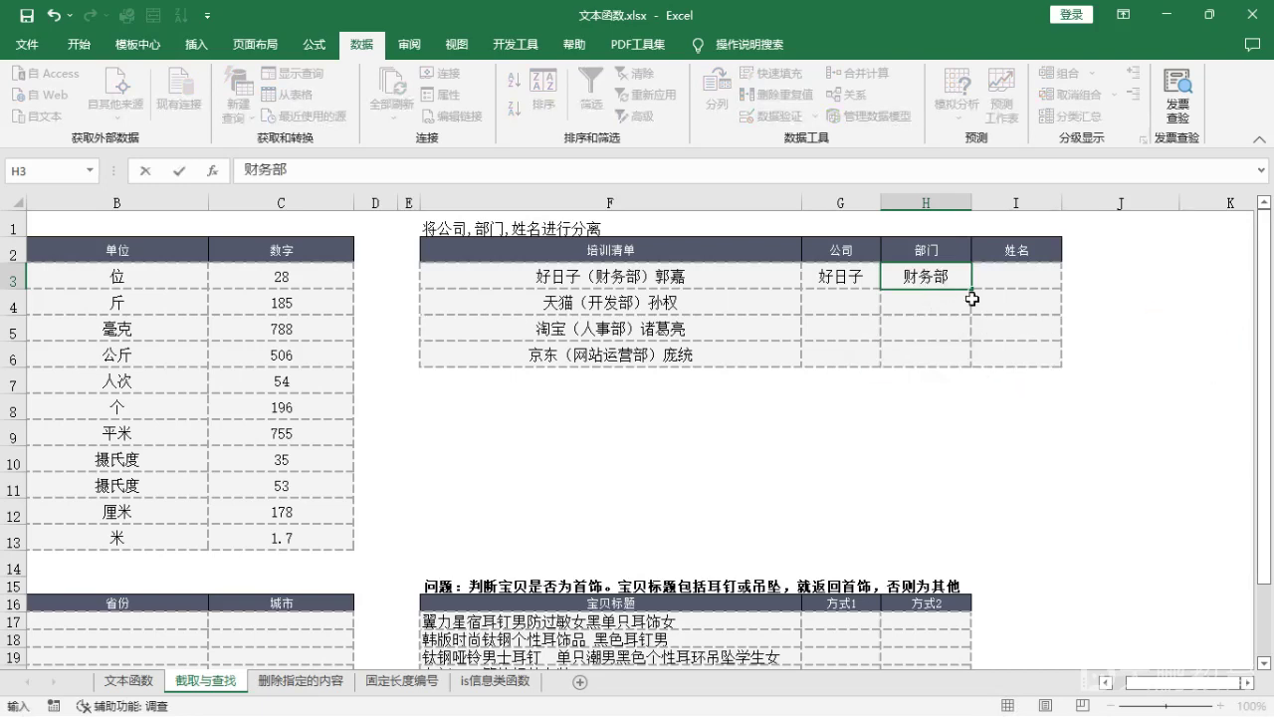
{"action": "left_click", "coordinate": [1015, 269]}
{"action": "type", "text": "gojia"}
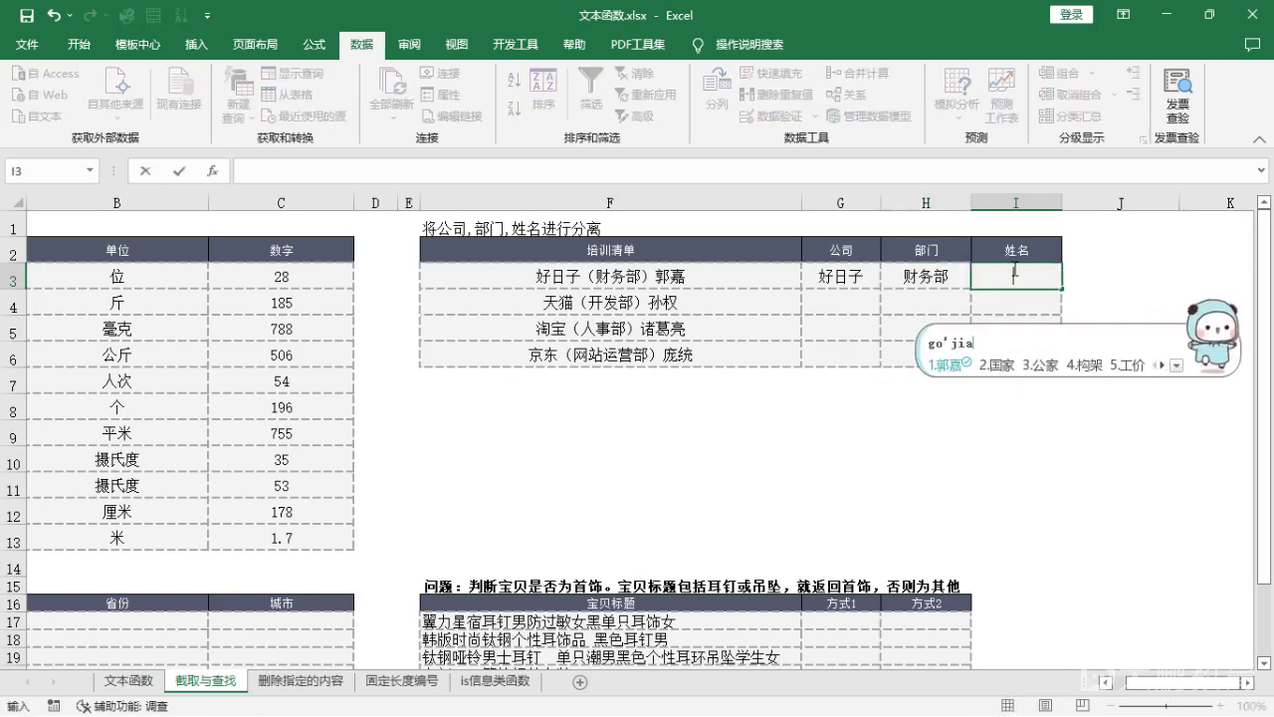
{"action": "key", "text": "space"}
Step: Flash-fill the company, department and name columns down to row 6, then undo it
{"action": "left_click_drag", "start_coordinate": [840, 276], "coordinate": [840, 353]}
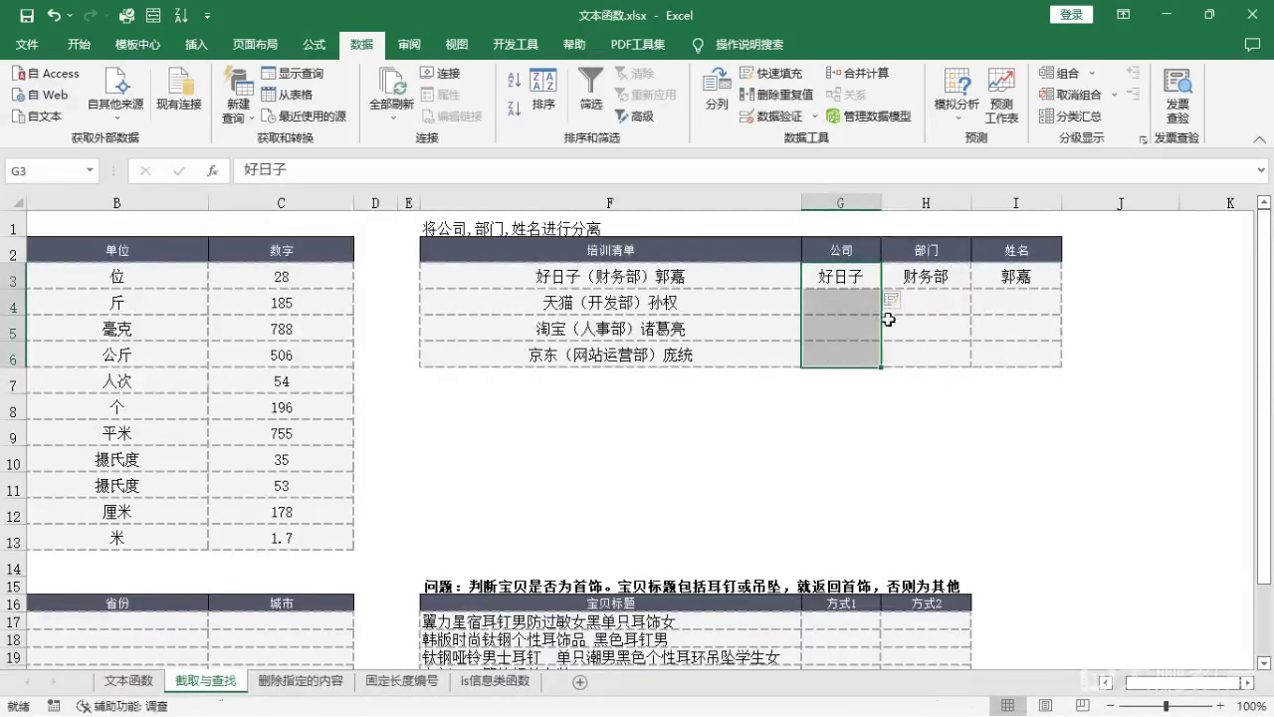
{"action": "key", "text": "ctrl+e"}
{"action": "left_click_drag", "start_coordinate": [927, 276], "coordinate": [946, 356]}
{"action": "key", "text": "ctrl+e"}
{"action": "left_click_drag", "start_coordinate": [1005, 275], "coordinate": [1055, 355]}
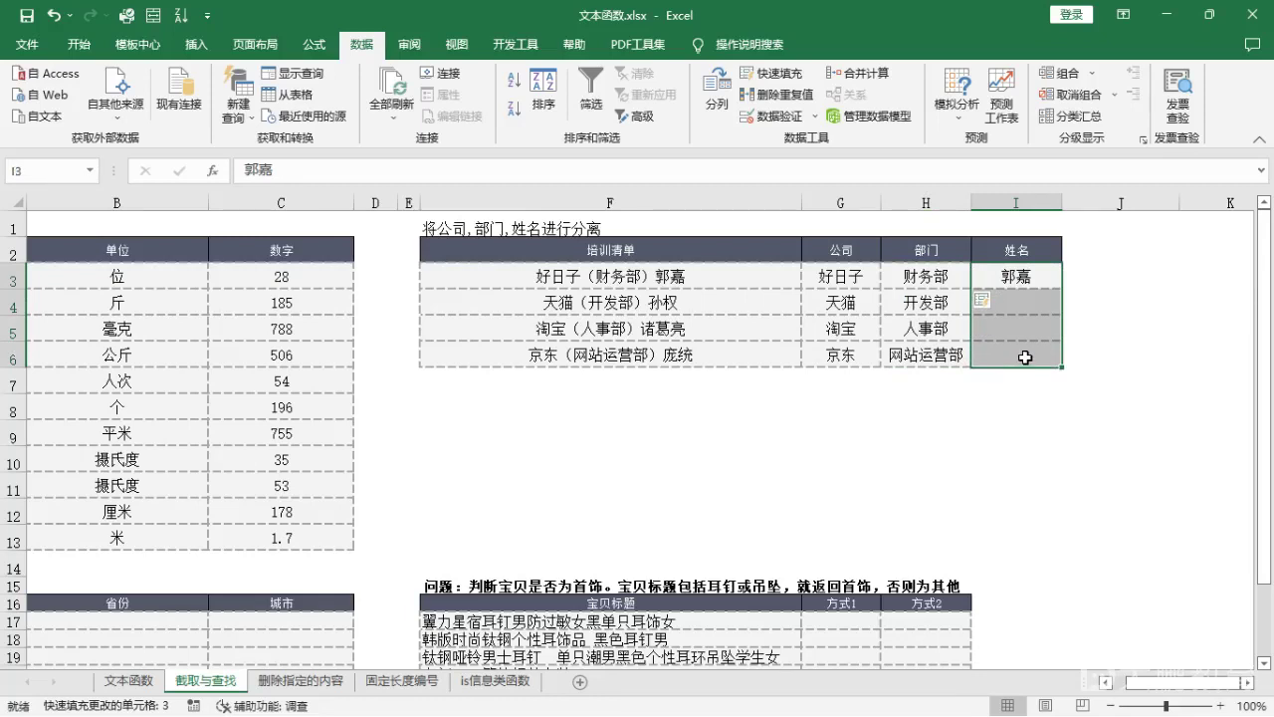
{"action": "key", "text": "ctrl+e"}
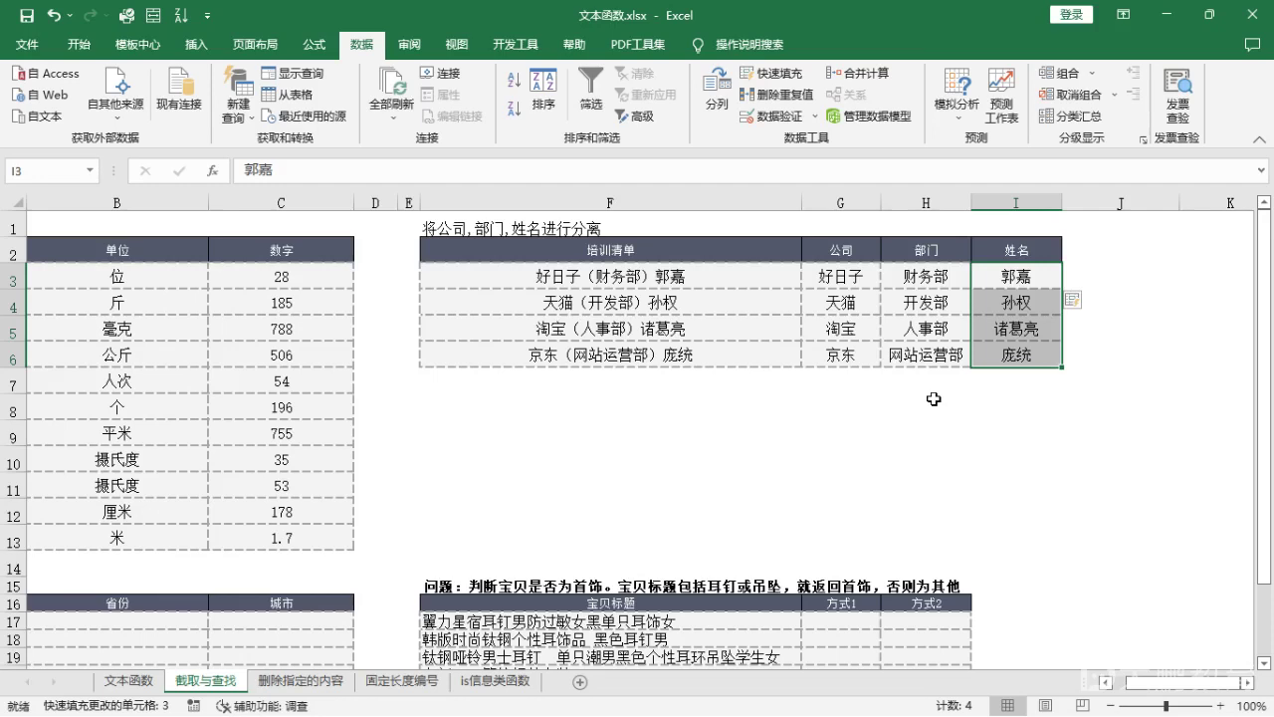
{"action": "key", "text": "ctrl+z"}
{"action": "key", "text": "ctrl+z"}
{"action": "key", "text": "ctrl+z"}
{"action": "key", "text": "ctrl+z"}
{"action": "key", "text": "ctrl+z"}
{"action": "key", "text": "ctrl+z"}
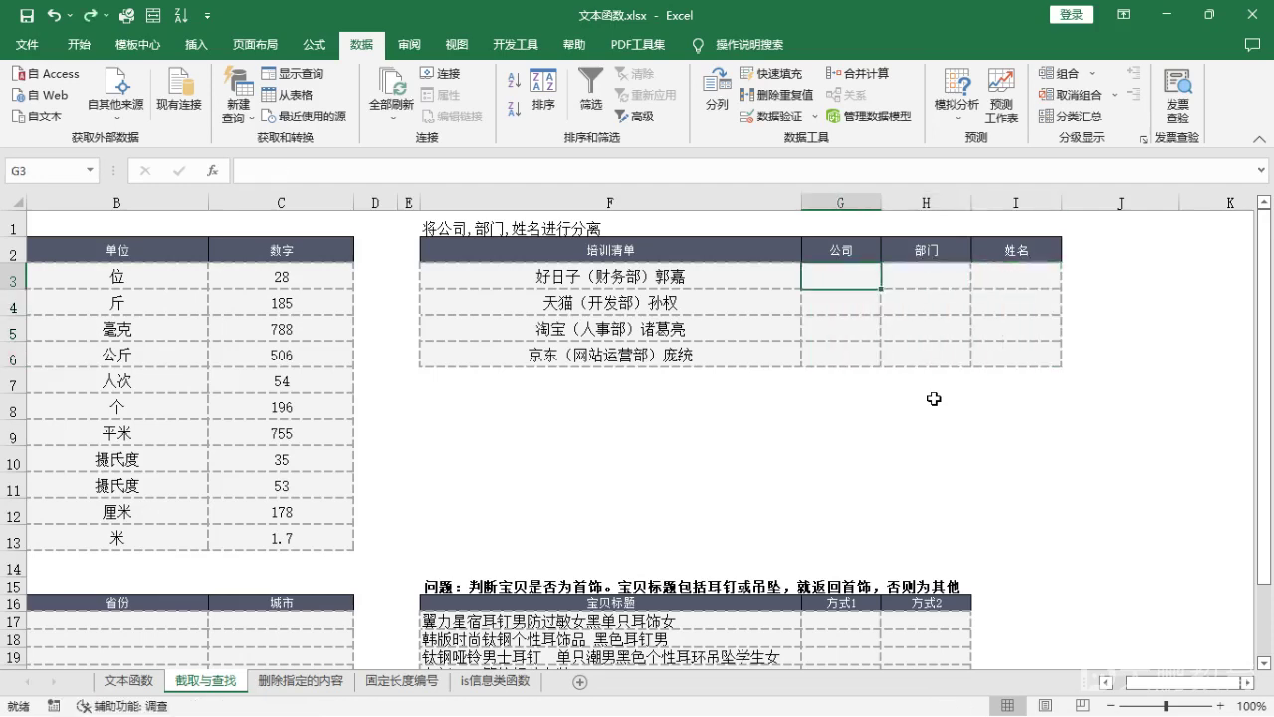
Step: Start Text to Columns on F3:F6 with the custom delimiter （
{"action": "left_click", "coordinate": [862, 404]}
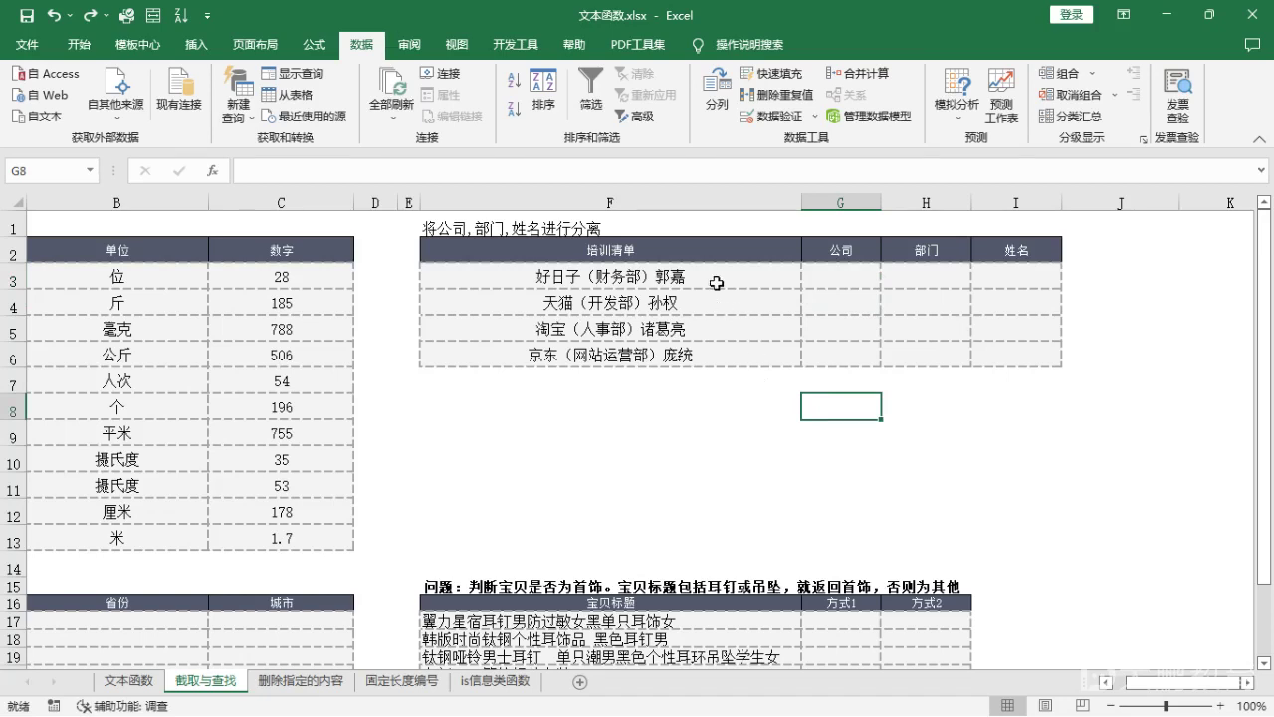
{"action": "left_click_drag", "start_coordinate": [719, 279], "coordinate": [719, 354]}
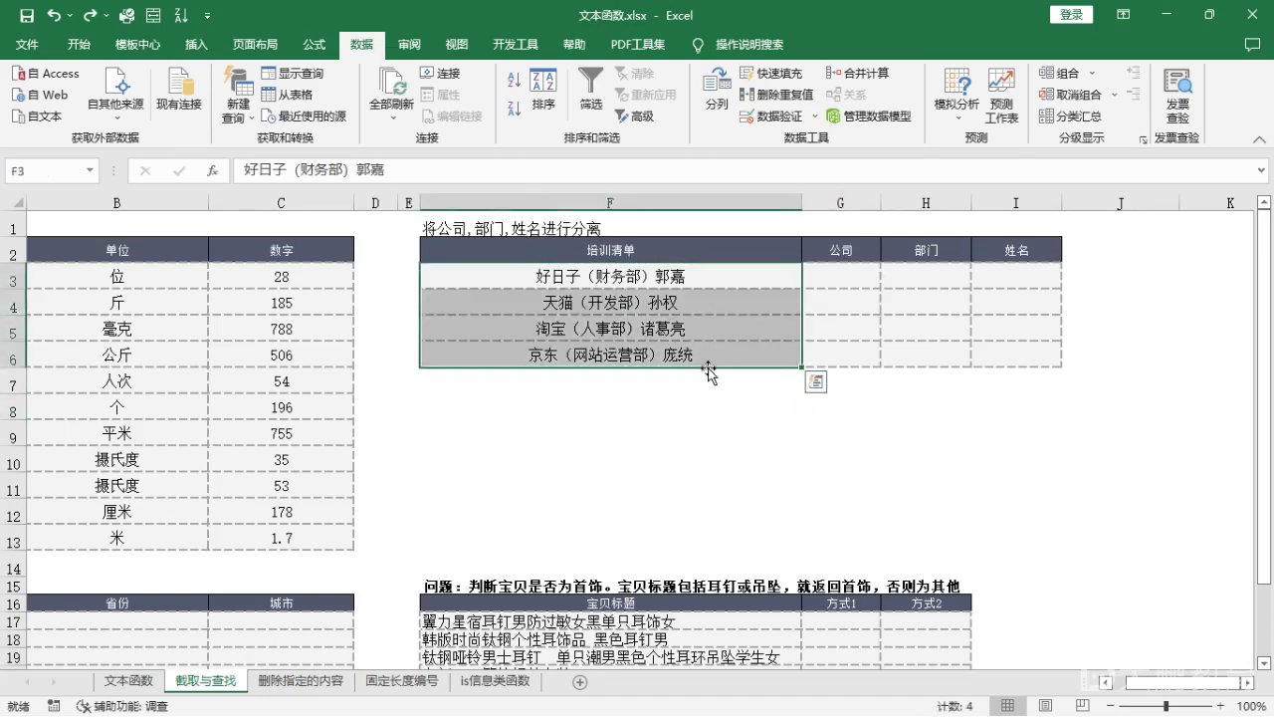
{"action": "left_click", "coordinate": [717, 95]}
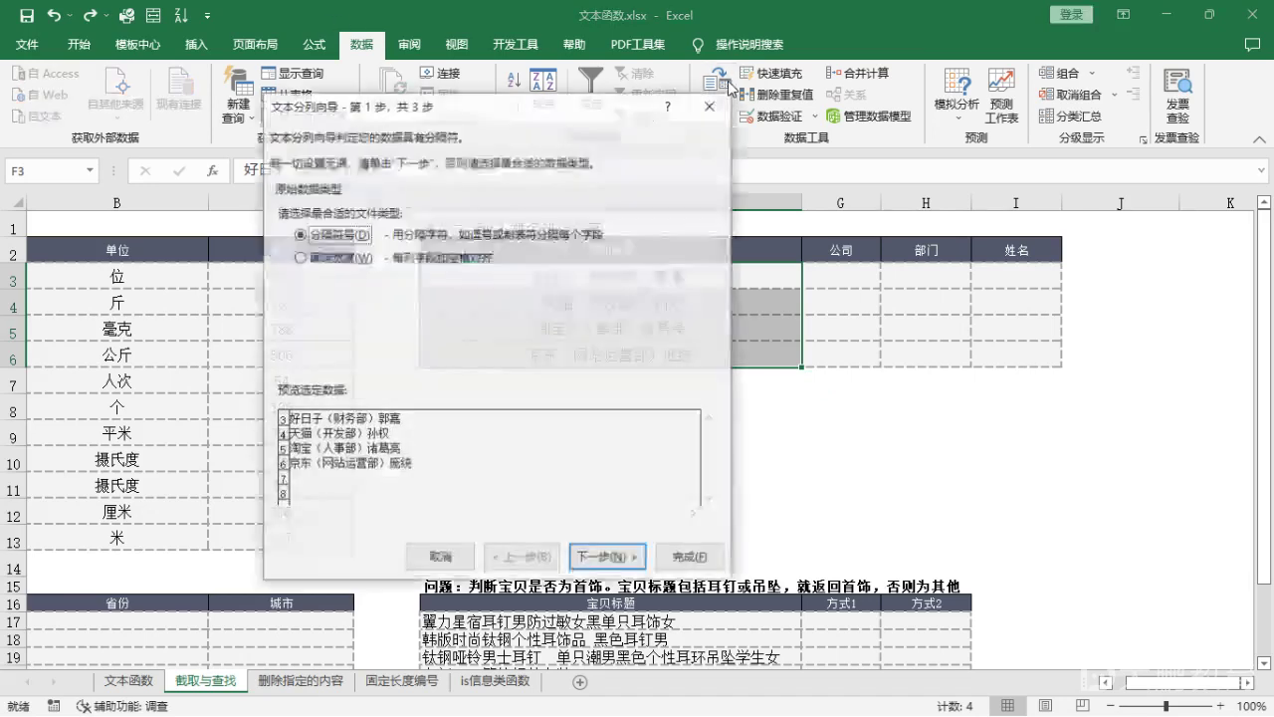
{"action": "left_click", "coordinate": [609, 559]}
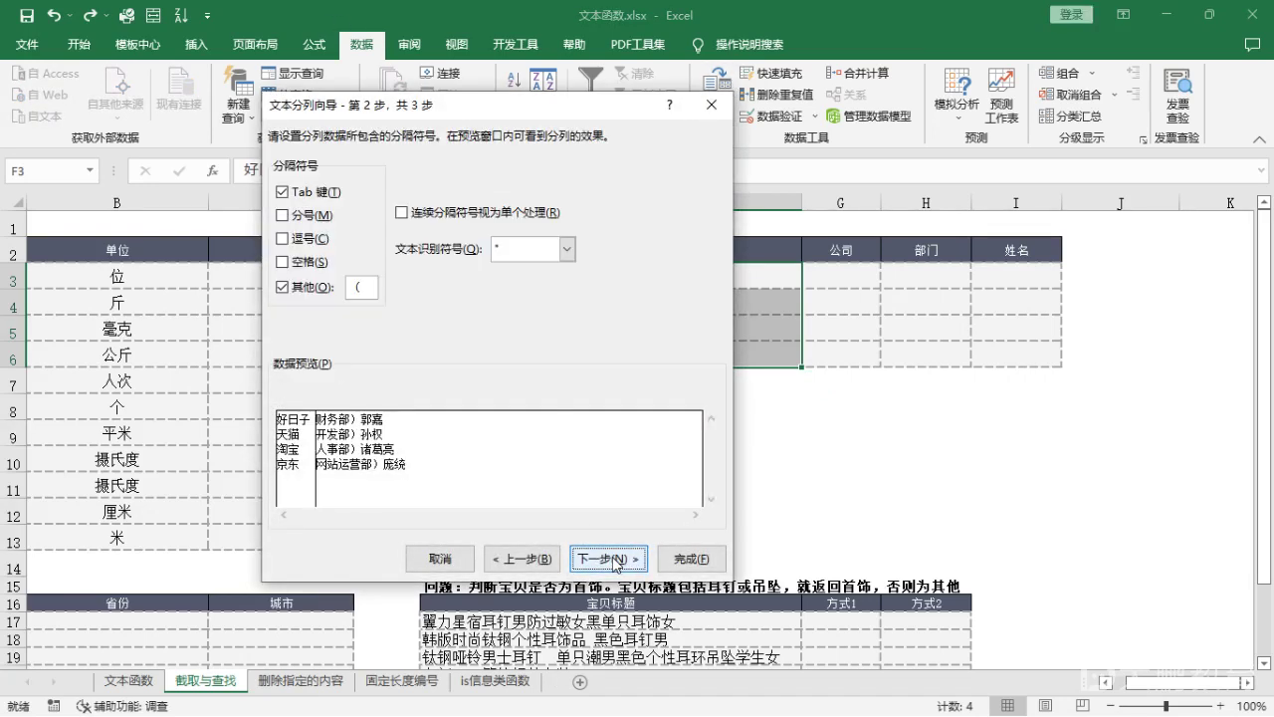
{"action": "key", "text": "BackSpace"}
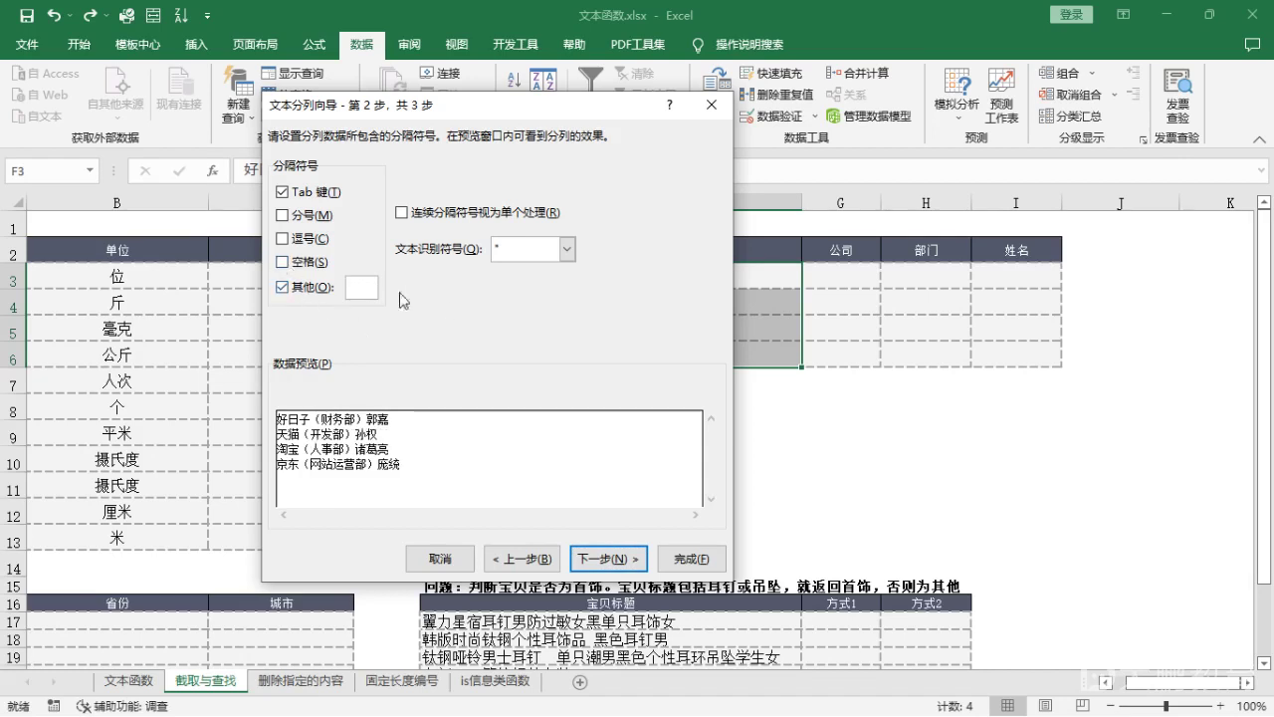
{"action": "left_click_drag", "start_coordinate": [587, 114], "coordinate": [314, 95]}
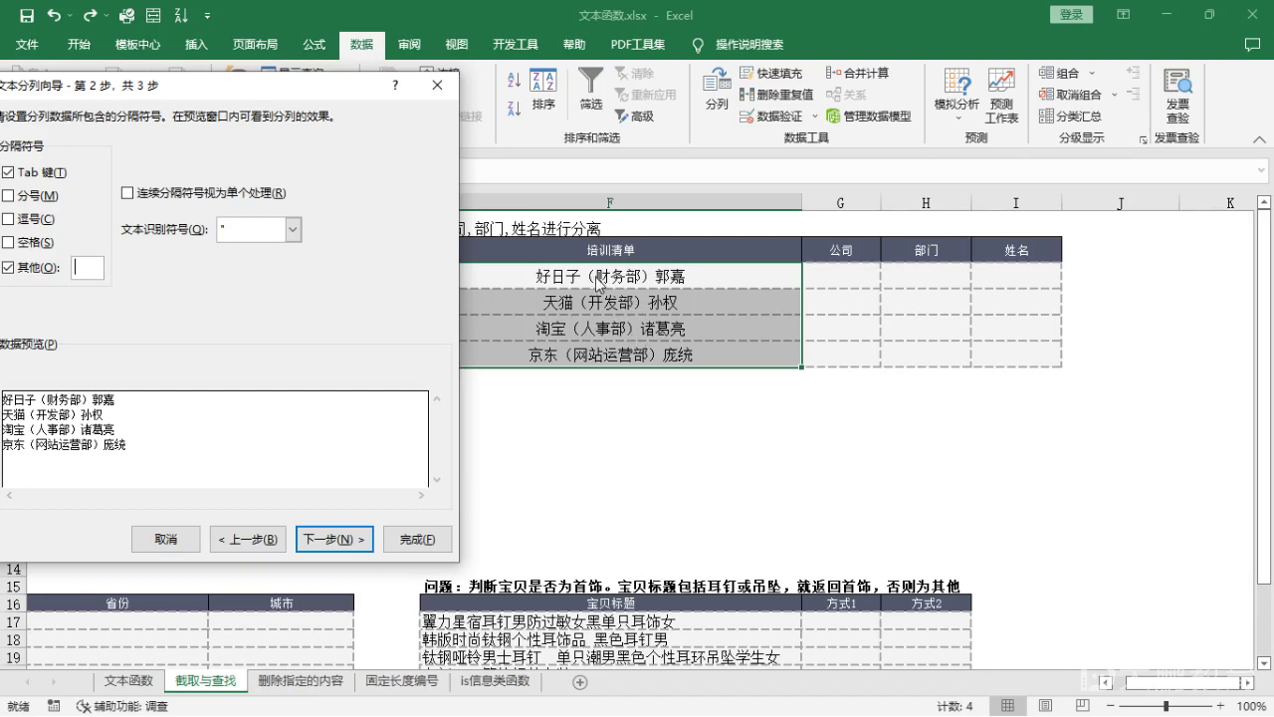
{"action": "left_click_drag", "start_coordinate": [296, 90], "coordinate": [501, 103]}
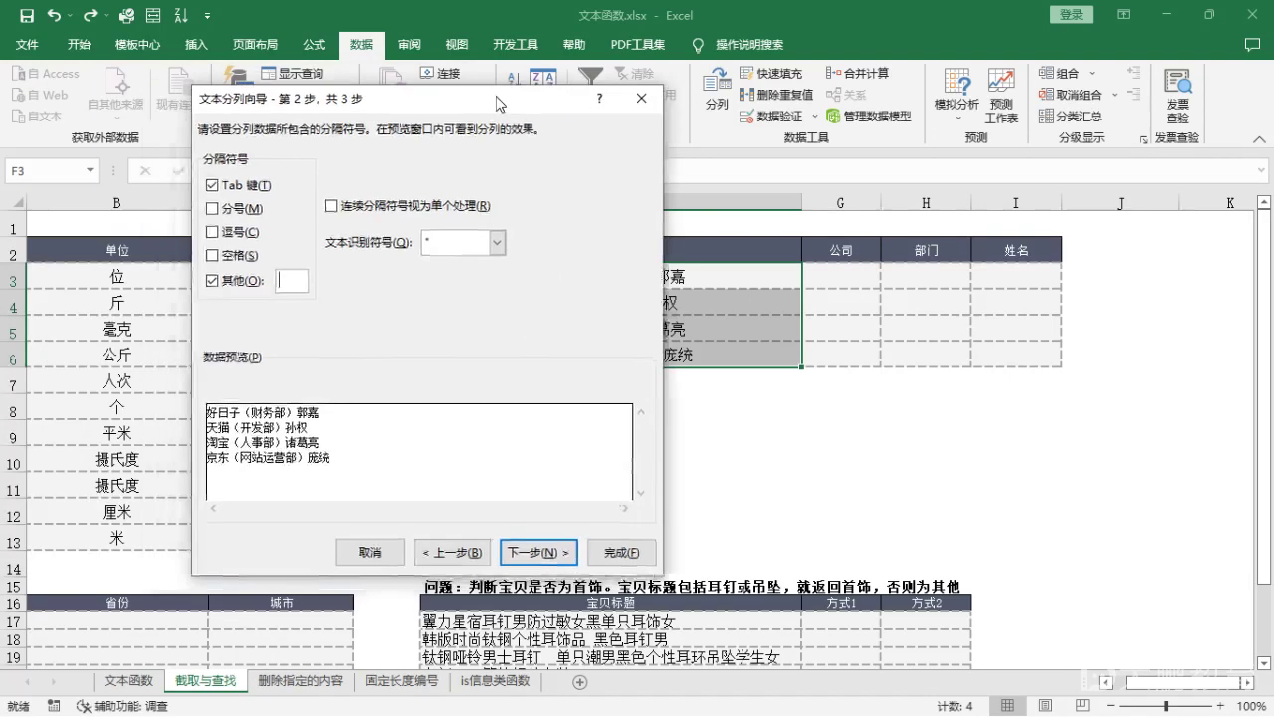
{"action": "type", "text": "（"}
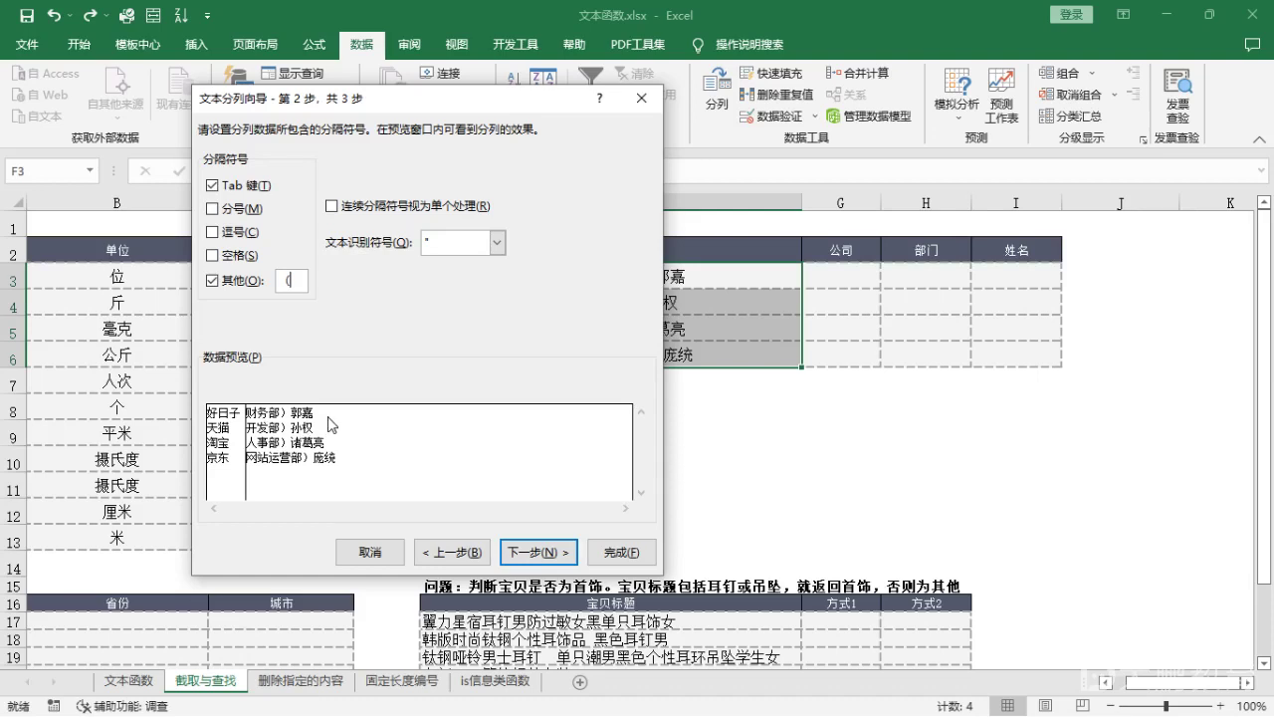
{"action": "left_click", "coordinate": [555, 553]}
Step: Send the split output to destination G3, replacing existing cell contents
{"action": "left_click_drag", "start_coordinate": [328, 298], "coordinate": [206, 288]}
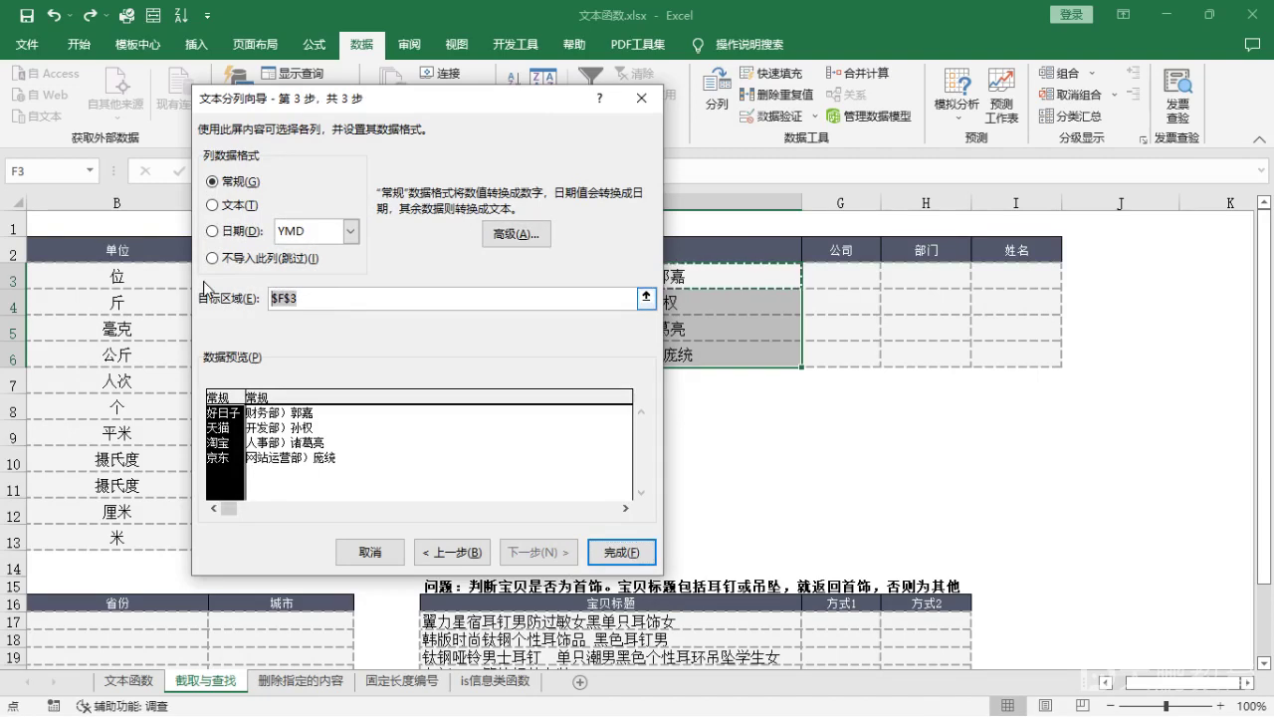
{"action": "key", "text": "BackSpace"}
{"action": "type", "text": "改"}
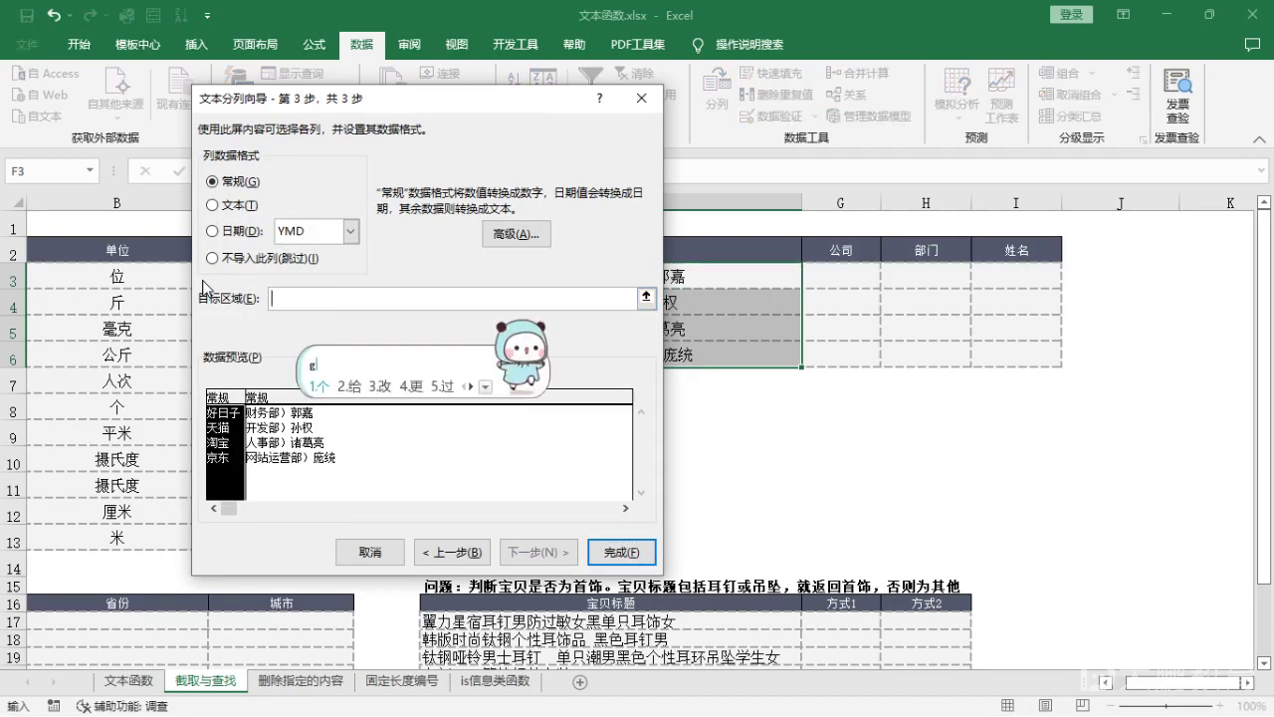
{"action": "key", "text": "BackSpace"}
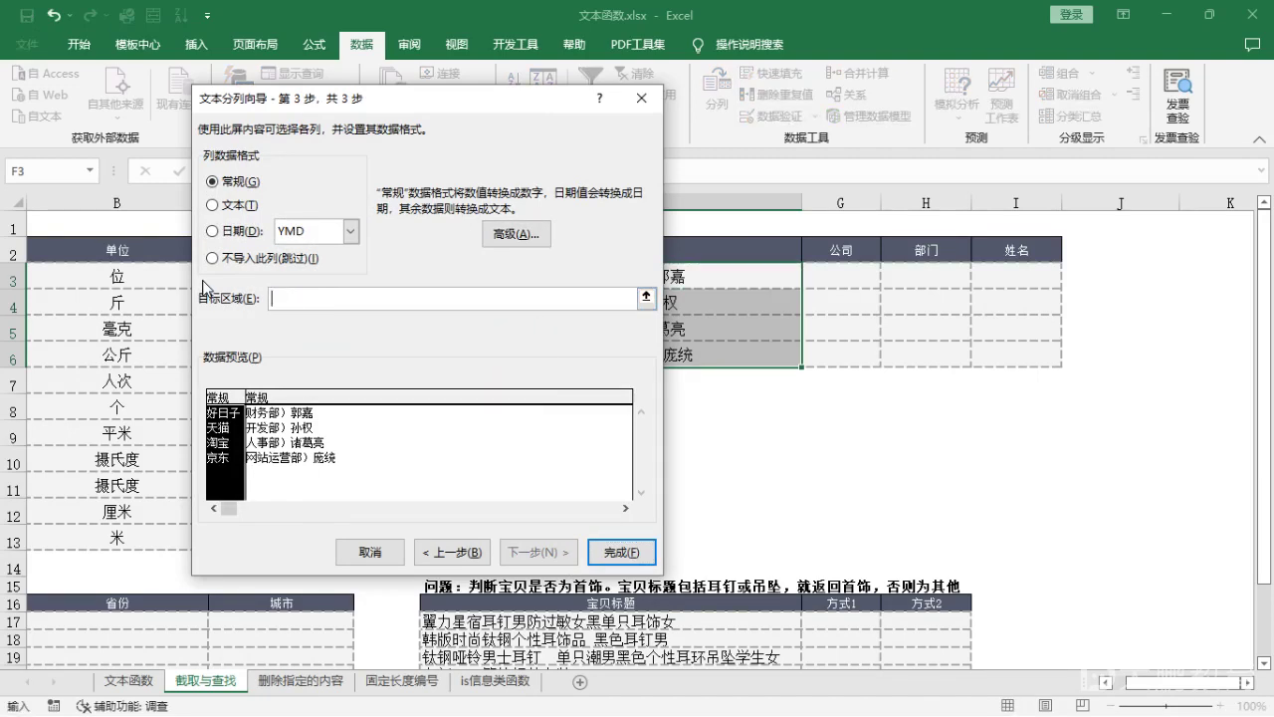
{"action": "type", "text": "G3"}
{"action": "left_click", "coordinate": [651, 552]}
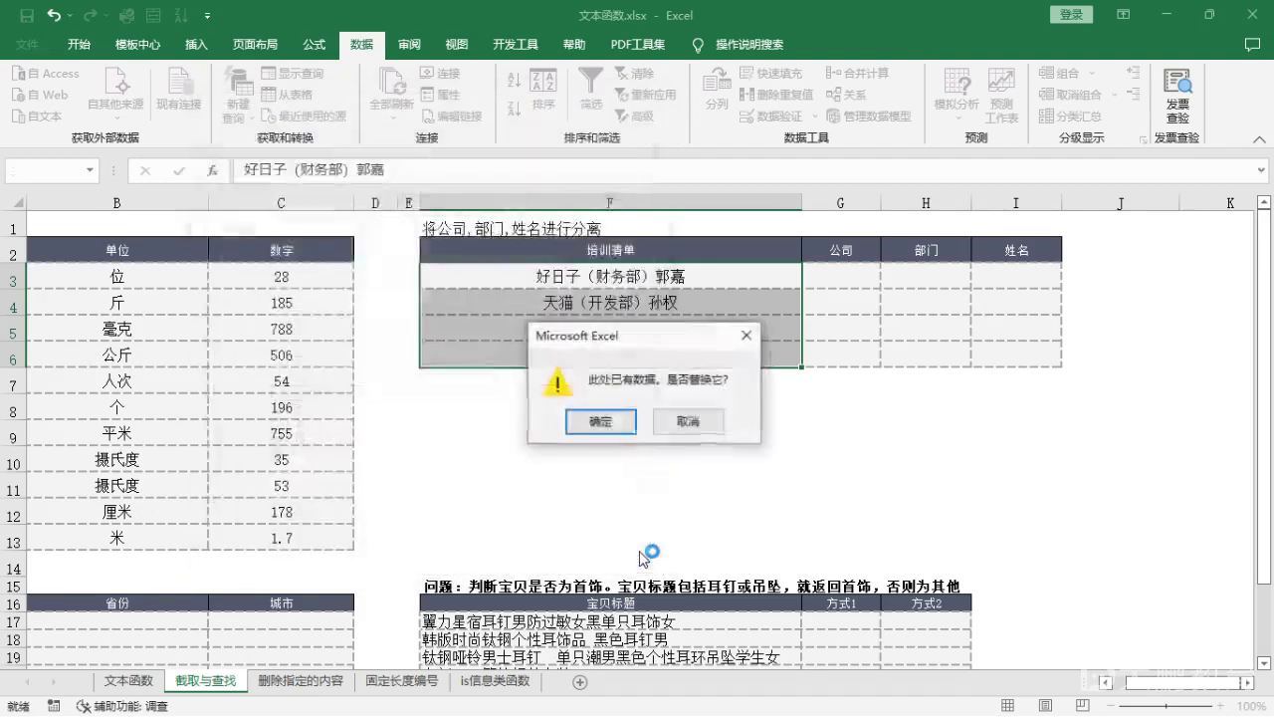
{"action": "left_click", "coordinate": [605, 424]}
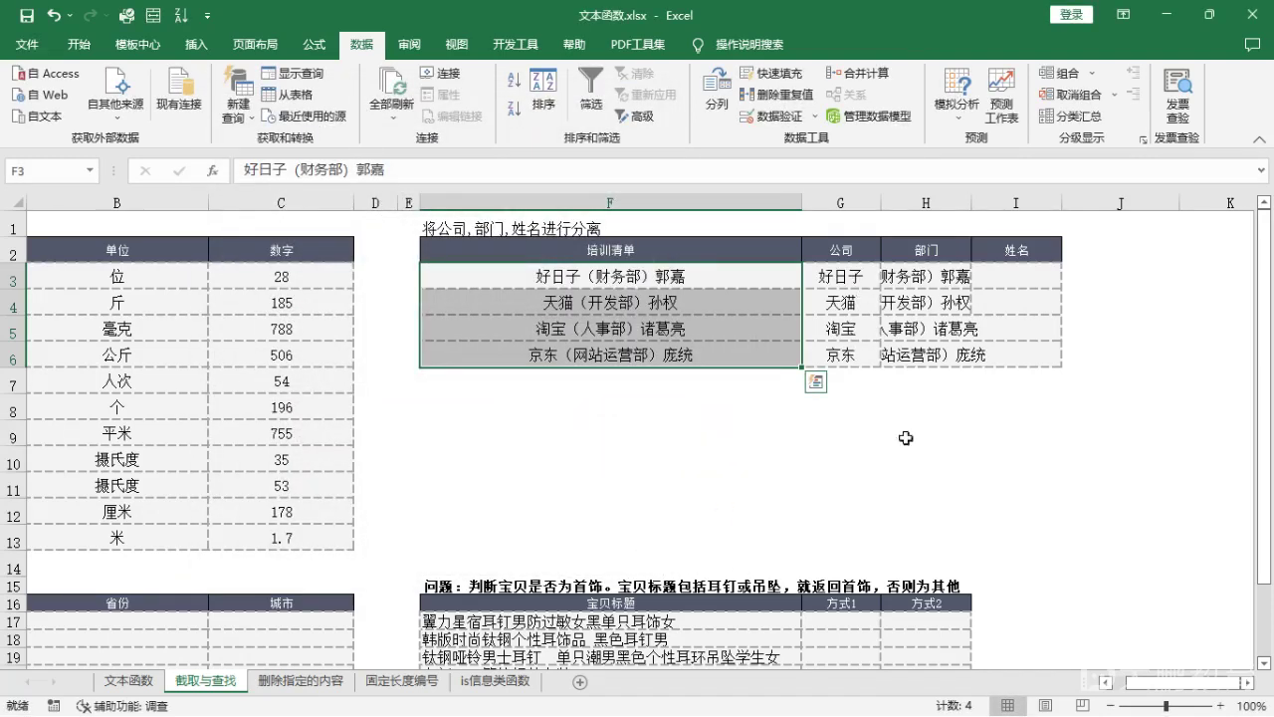
{"action": "left_click_drag", "start_coordinate": [946, 276], "coordinate": [939, 356]}
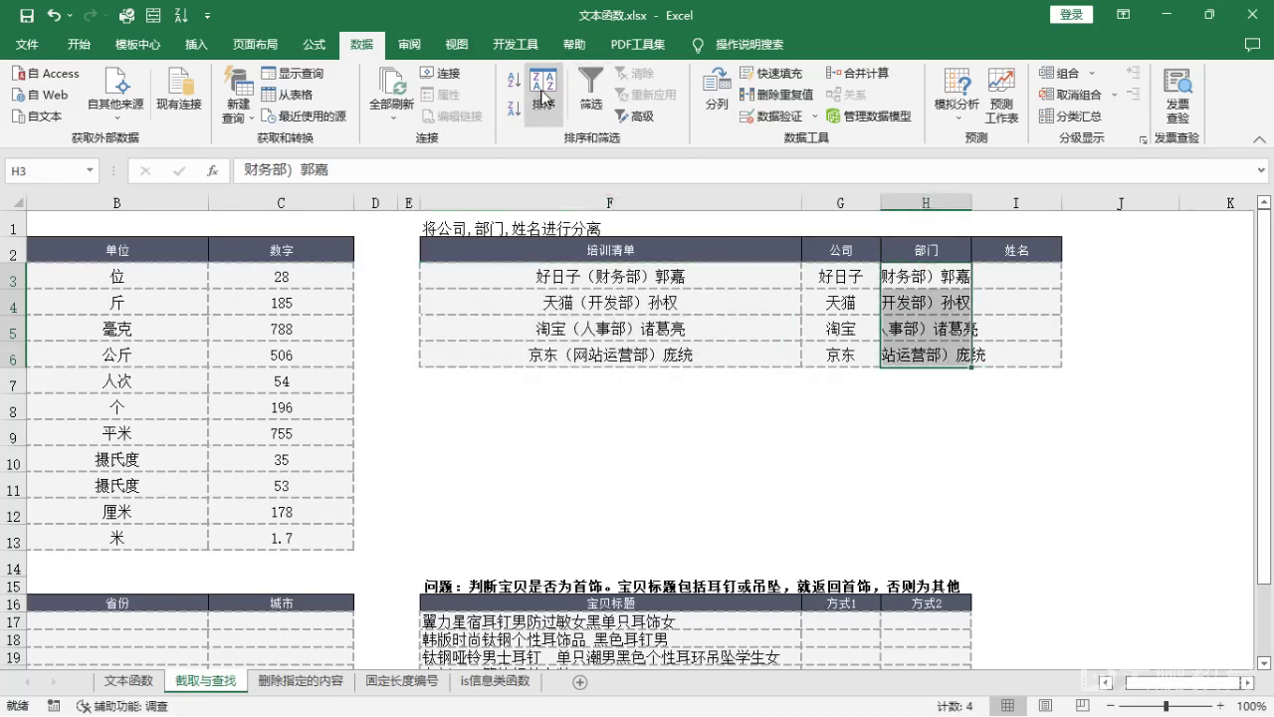
Step: Split the H3:H6 remainders at the closing bracket ） into departments and names
{"action": "left_click", "coordinate": [543, 83]}
{"action": "left_click", "coordinate": [581, 240]}
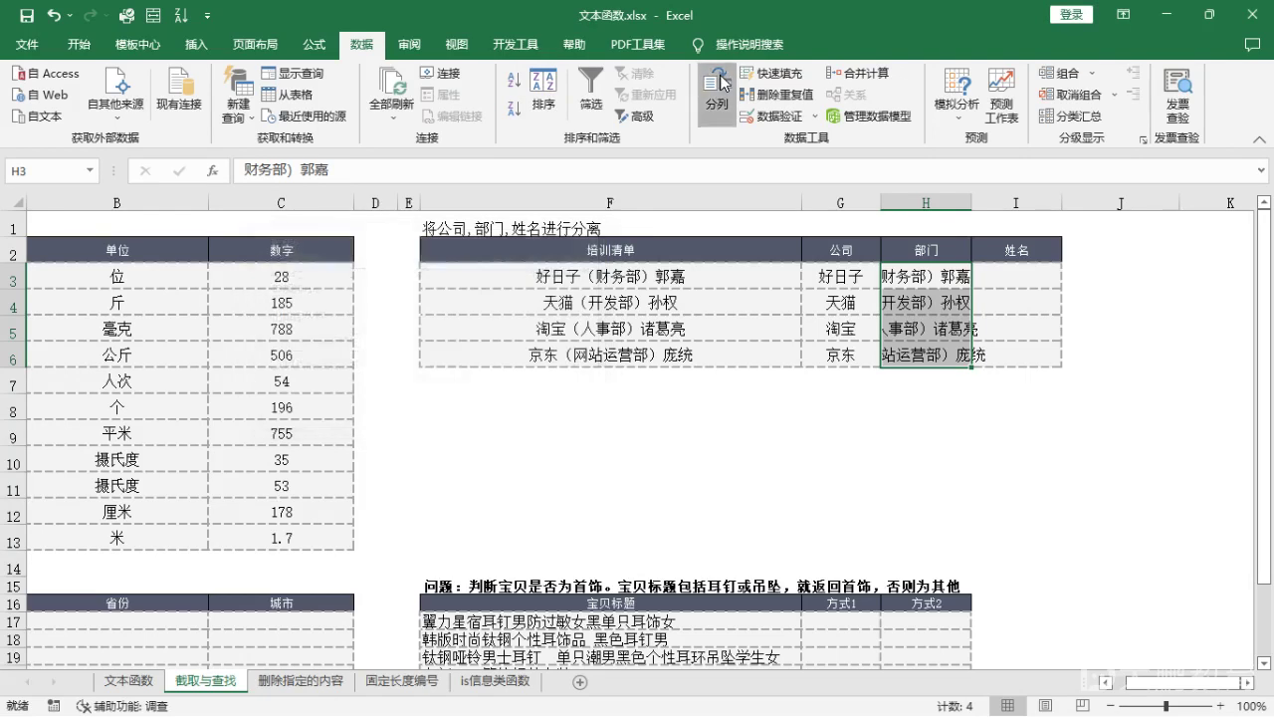
{"action": "left_click", "coordinate": [719, 85]}
{"action": "left_click", "coordinate": [538, 551]}
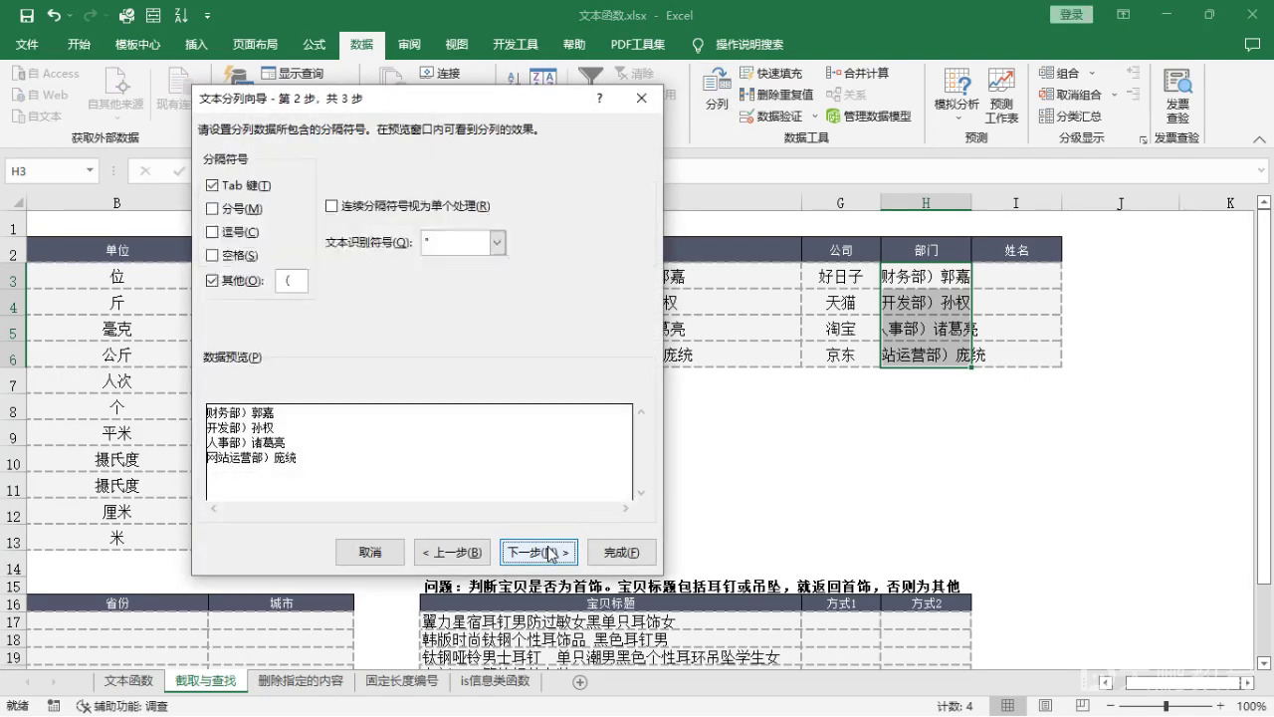
{"action": "key", "text": "BackSpace"}
{"action": "type", "text": ")"}
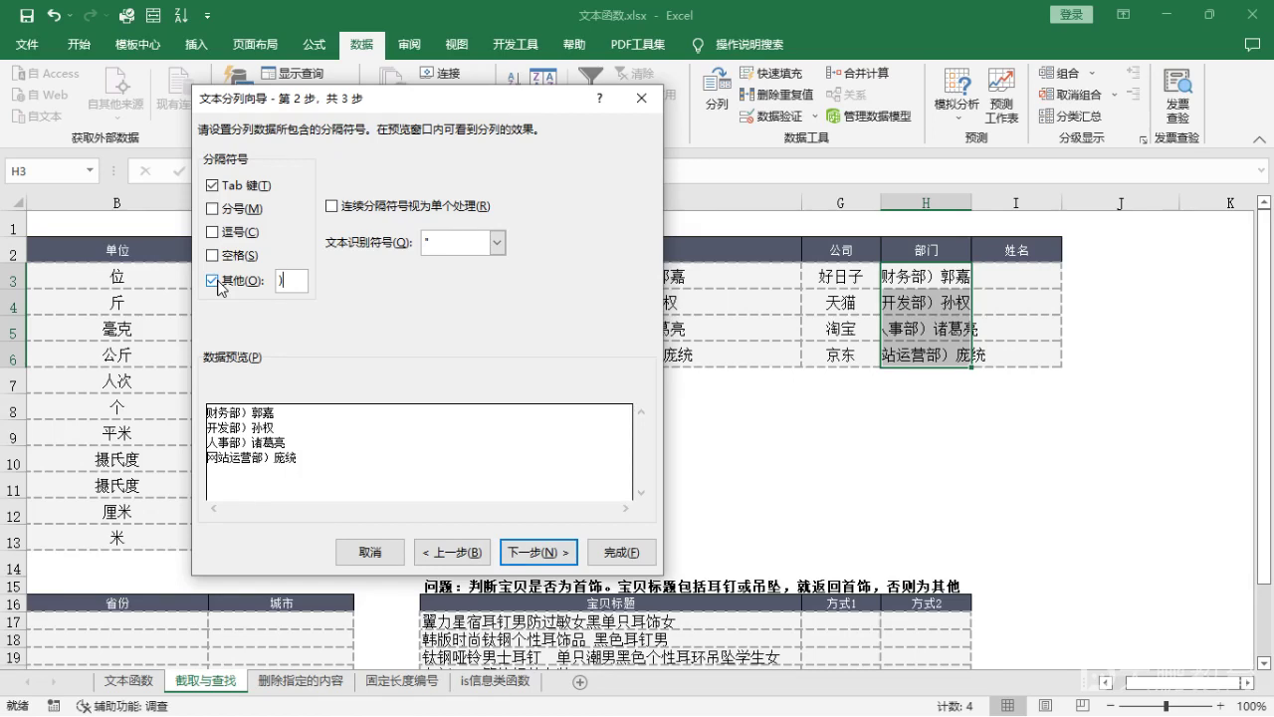
{"action": "key", "text": "BackSpace"}
{"action": "type", "text": ")"}
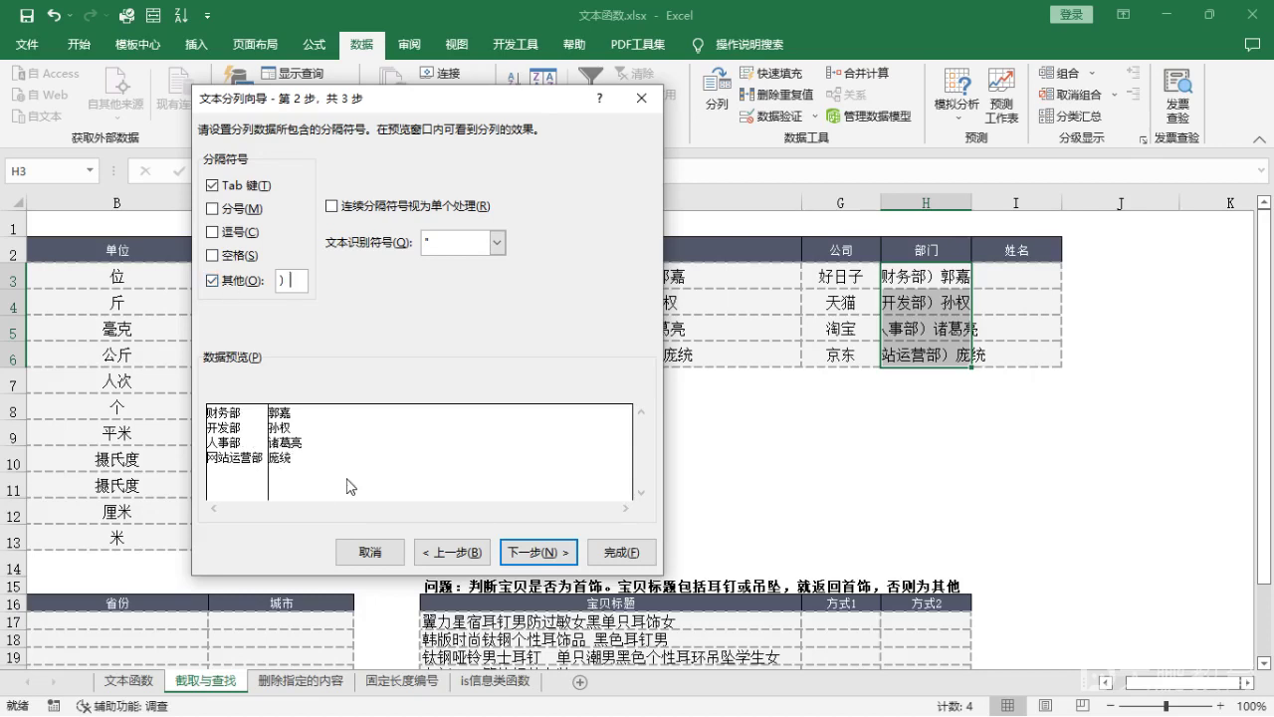
{"action": "left_click", "coordinate": [537, 552]}
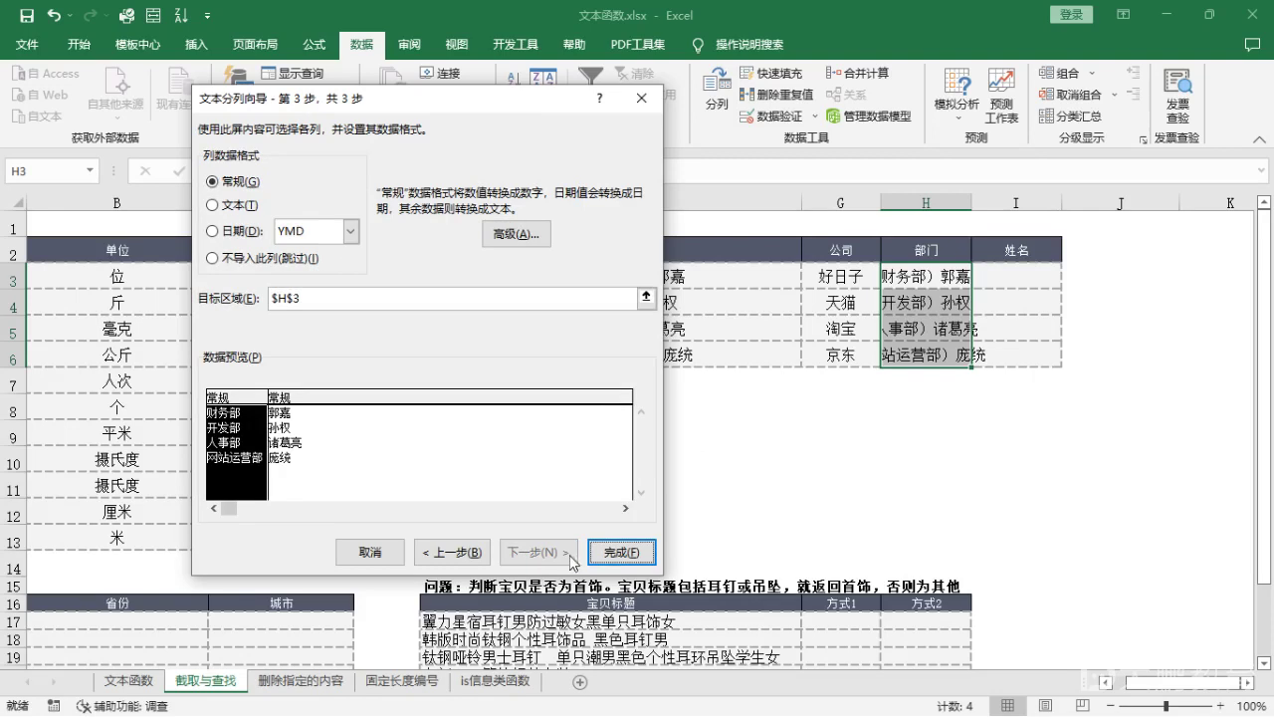
{"action": "left_click", "coordinate": [628, 557]}
{"action": "left_click", "coordinate": [605, 421]}
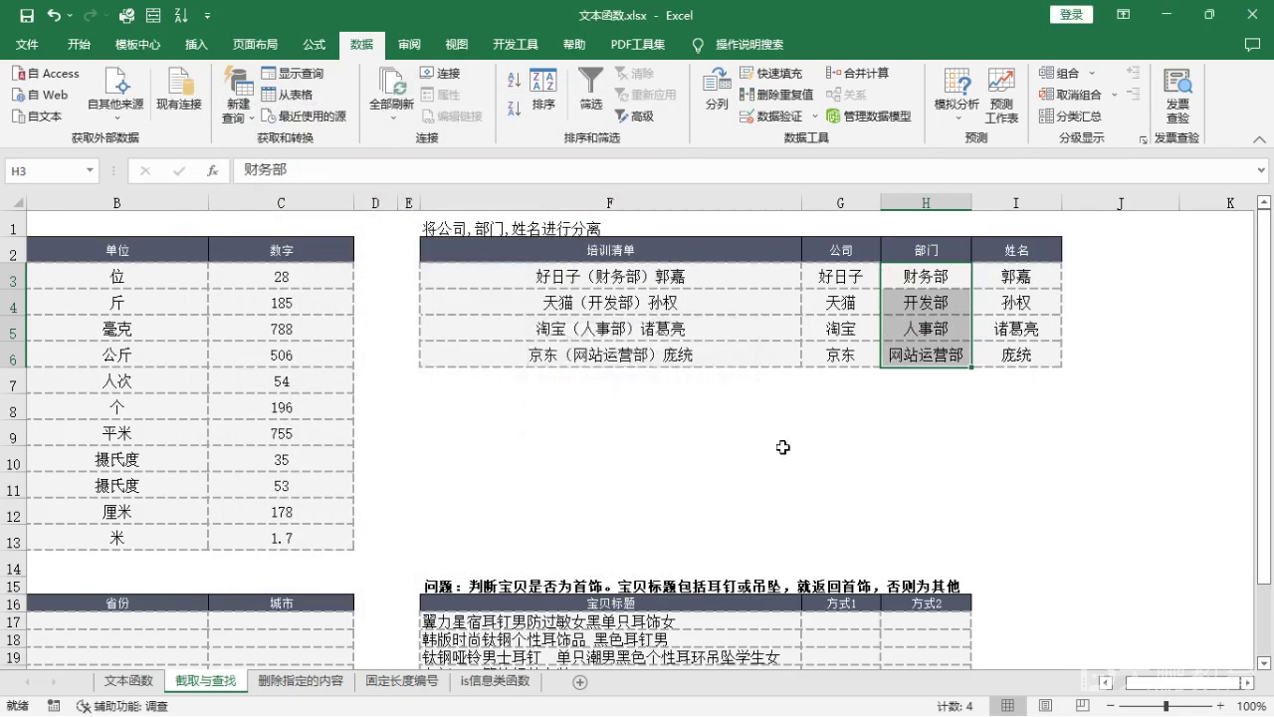
Step: Delete all extracted company, department and name values in G3:I6
{"action": "left_click", "coordinate": [930, 485]}
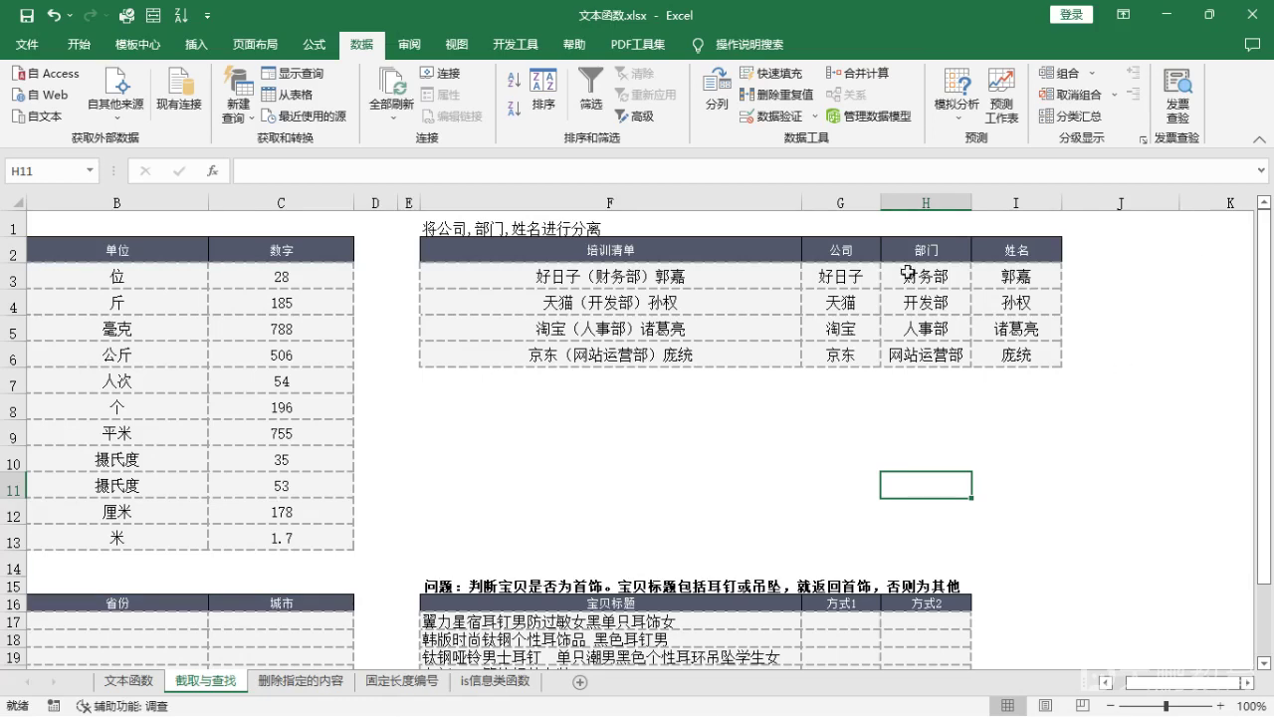
{"action": "left_click_drag", "start_coordinate": [841, 279], "coordinate": [1012, 356]}
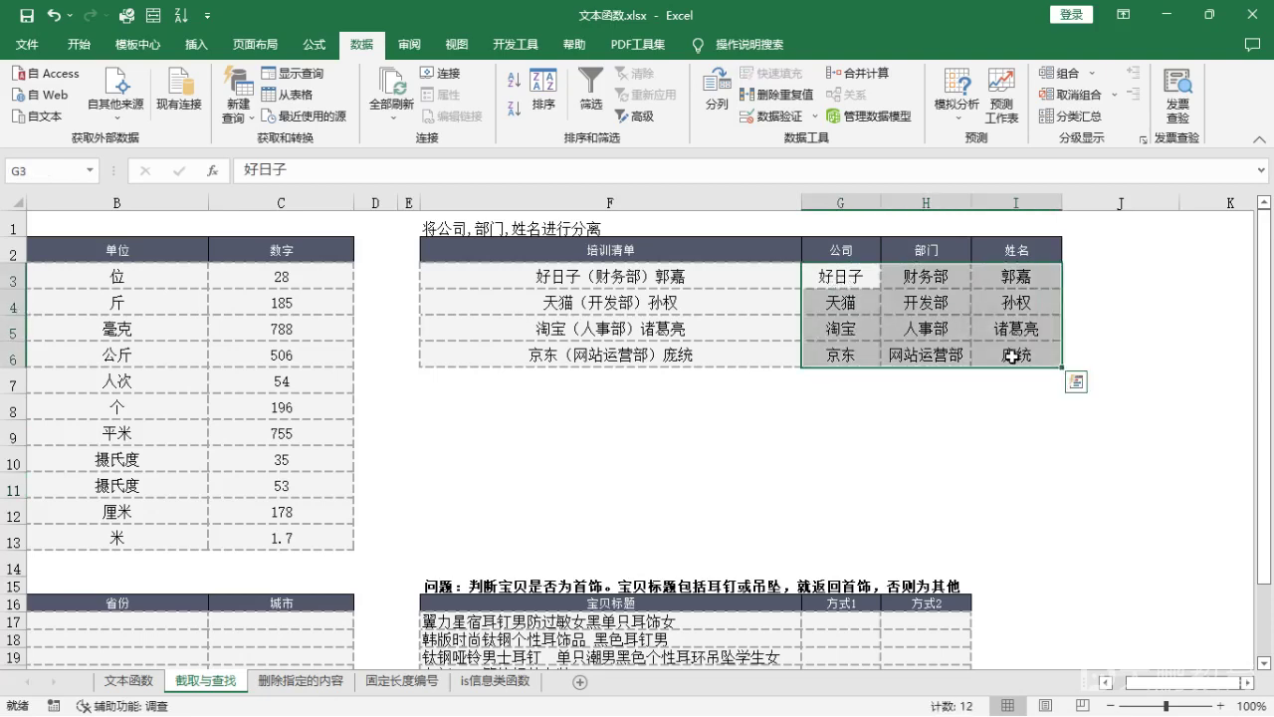
{"action": "key", "text": "Delete"}
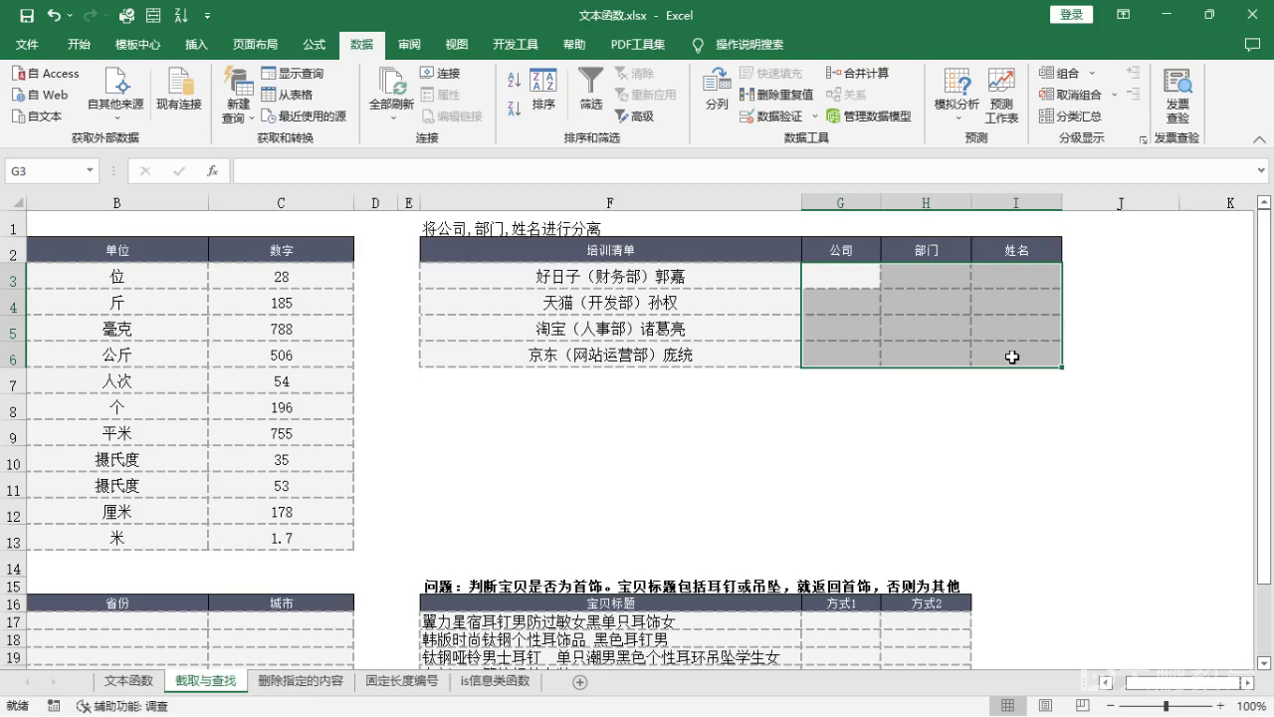
{"action": "left_click", "coordinate": [960, 437]}
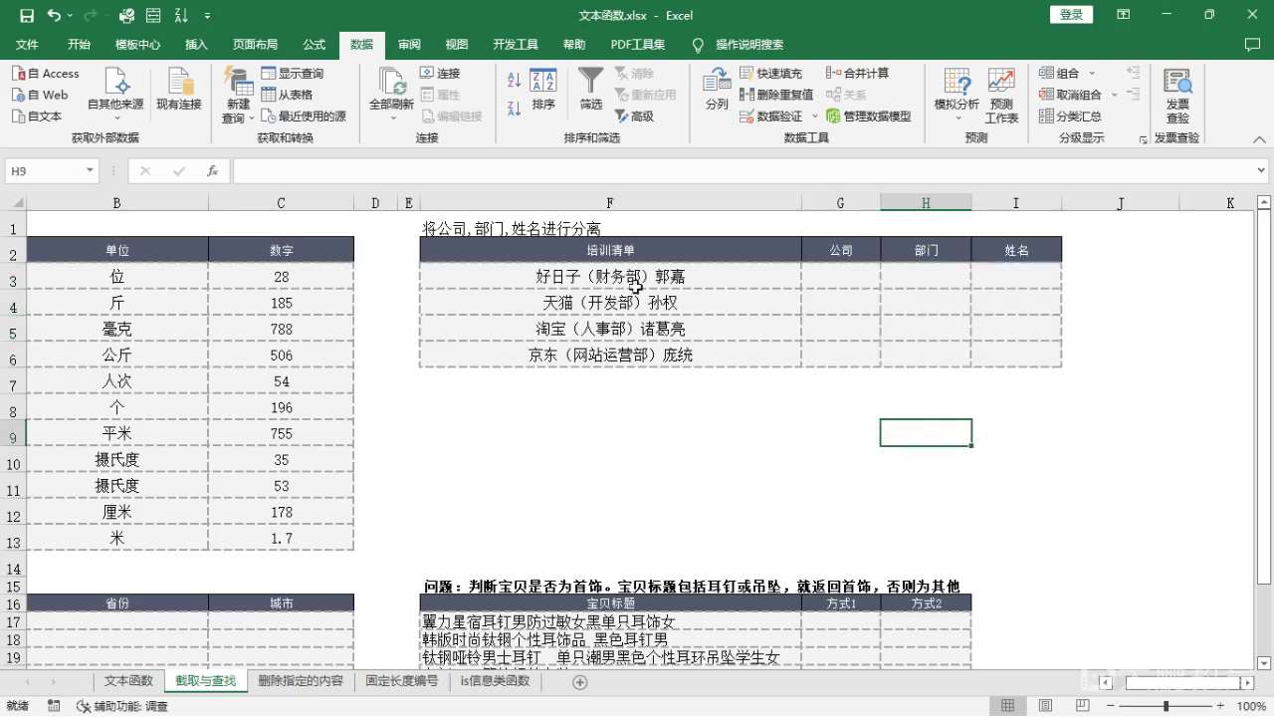
{"action": "left_click", "coordinate": [818, 281]}
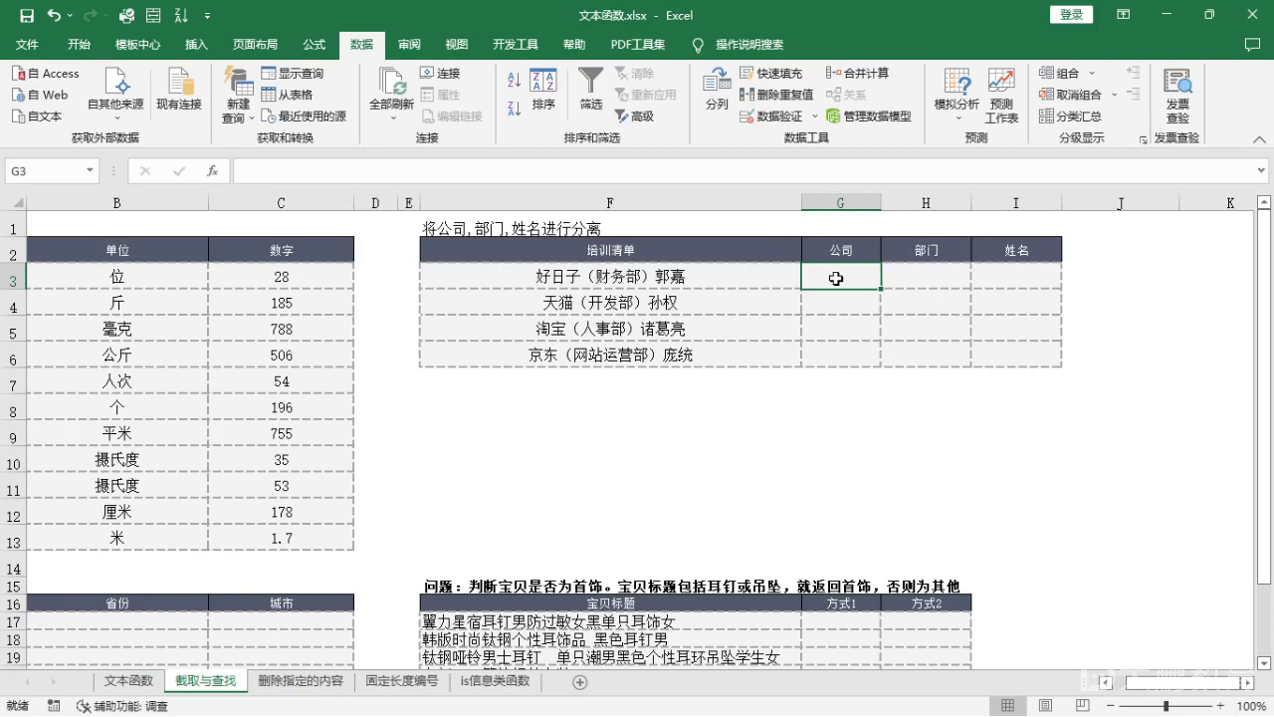
Step: Enter =LEFT(F3,FIND("（",F3)-1) in G3 and fill it down to G6
{"action": "type", "text": "=left("}
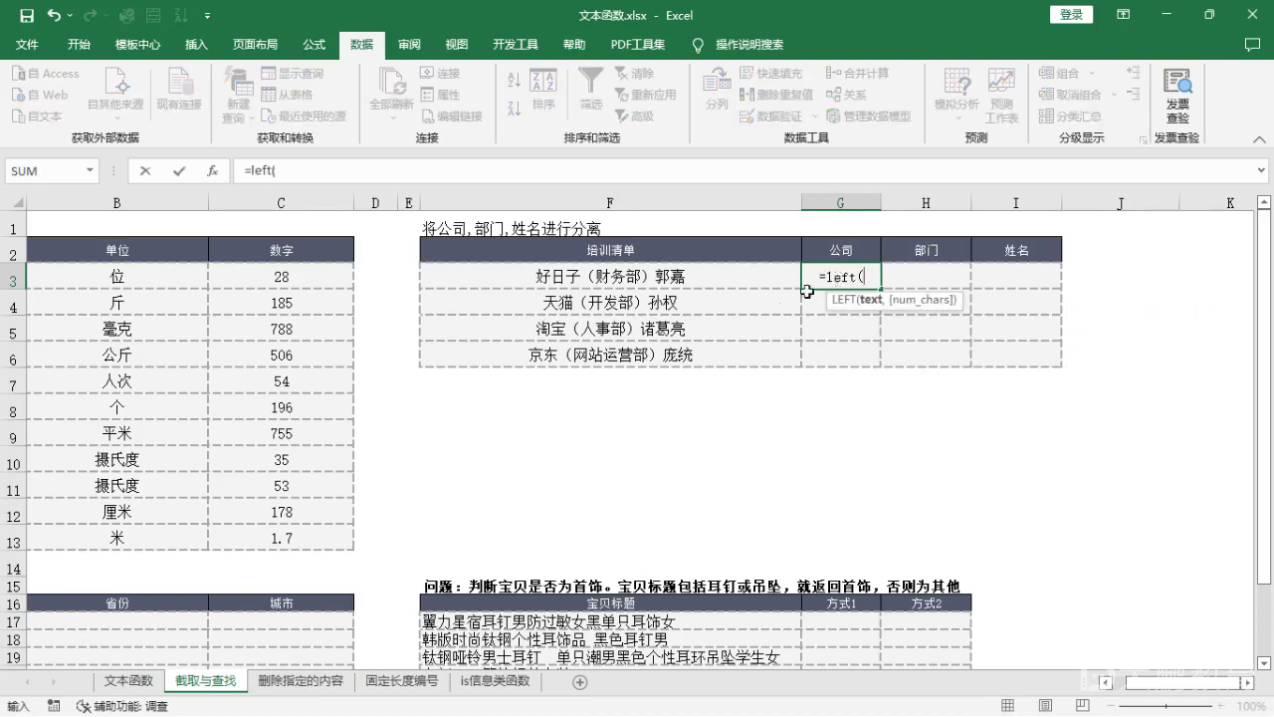
{"action": "left_click", "coordinate": [706, 283]}
{"action": "type", "text": ","}
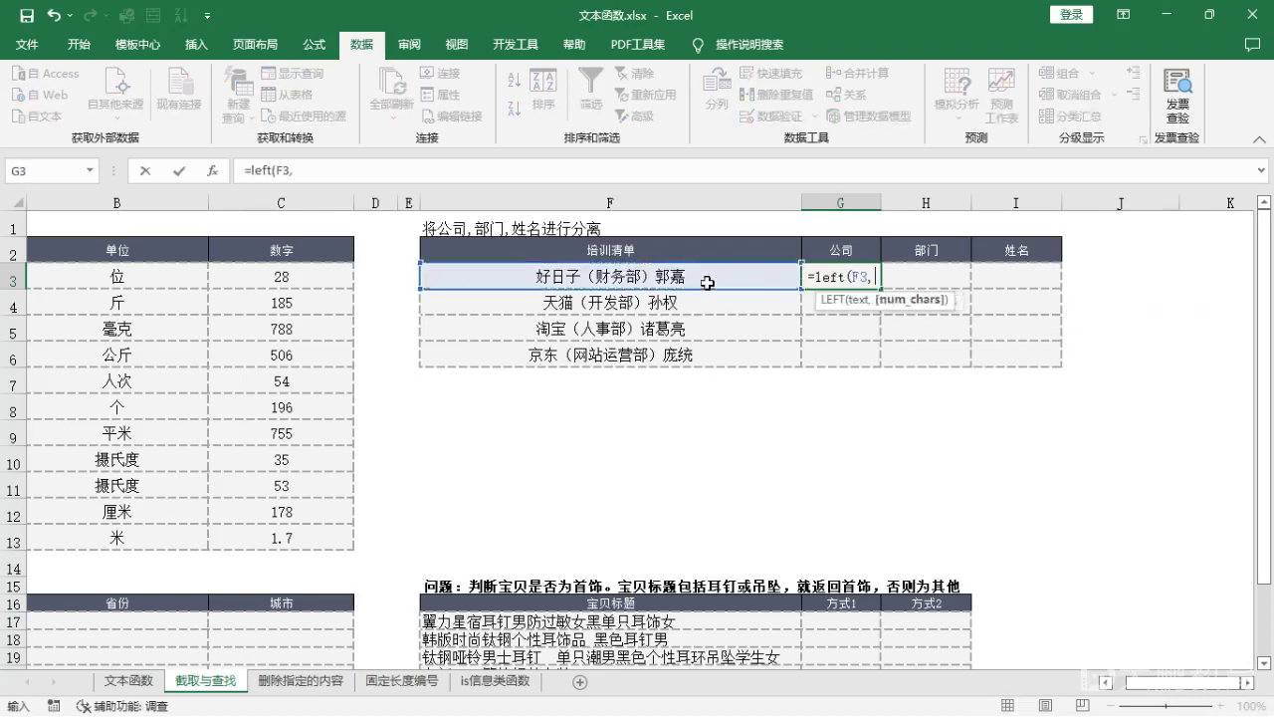
{"action": "type", "text": "find("}
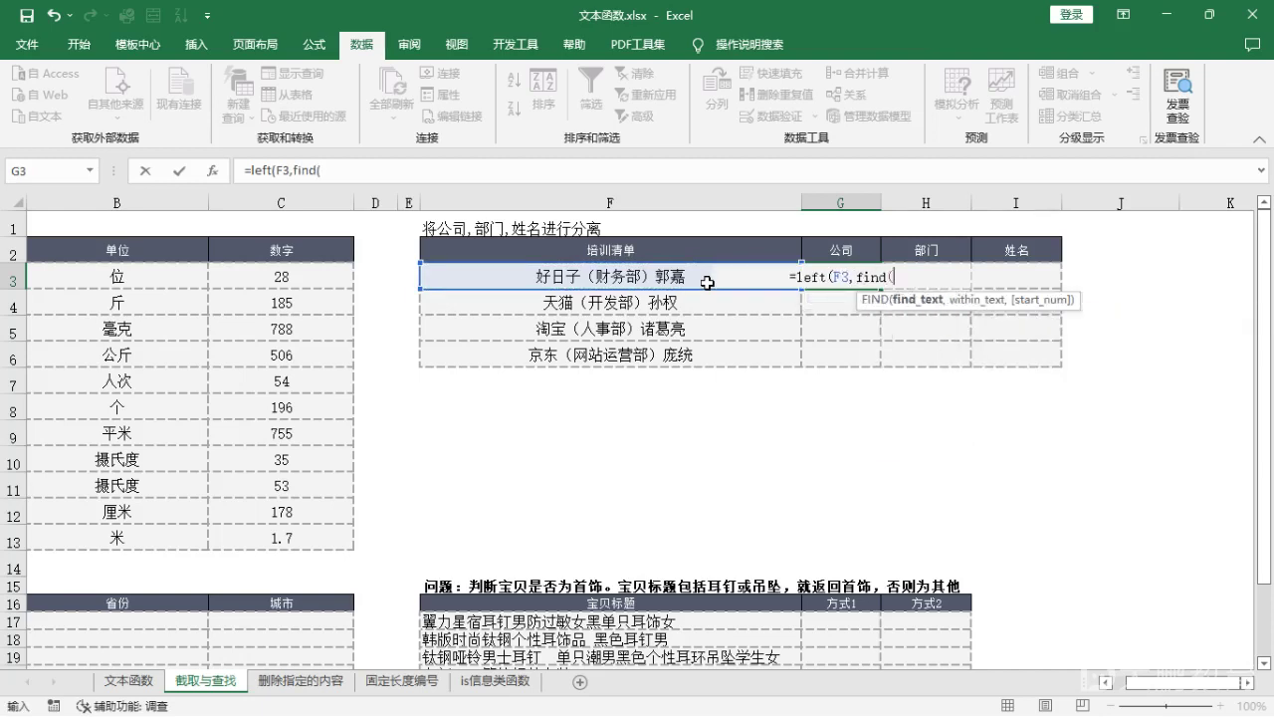
{"action": "type", "text": "\""}
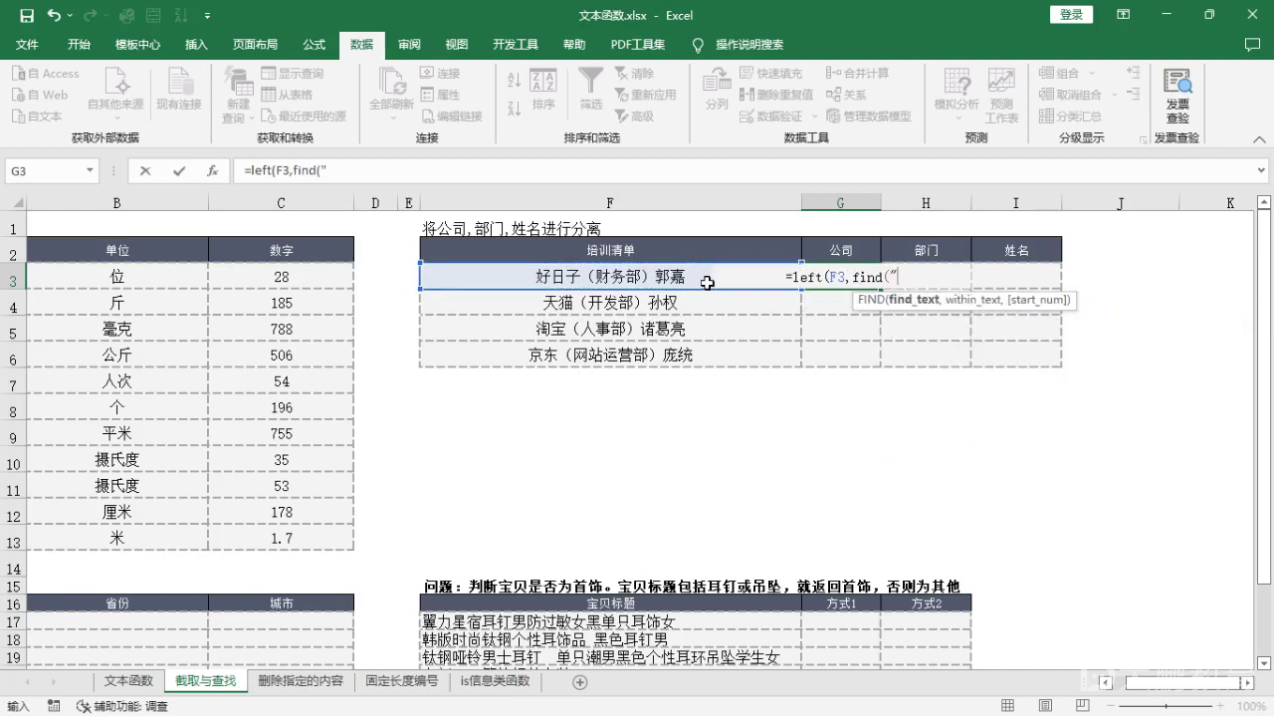
{"action": "type", "text": "（"}
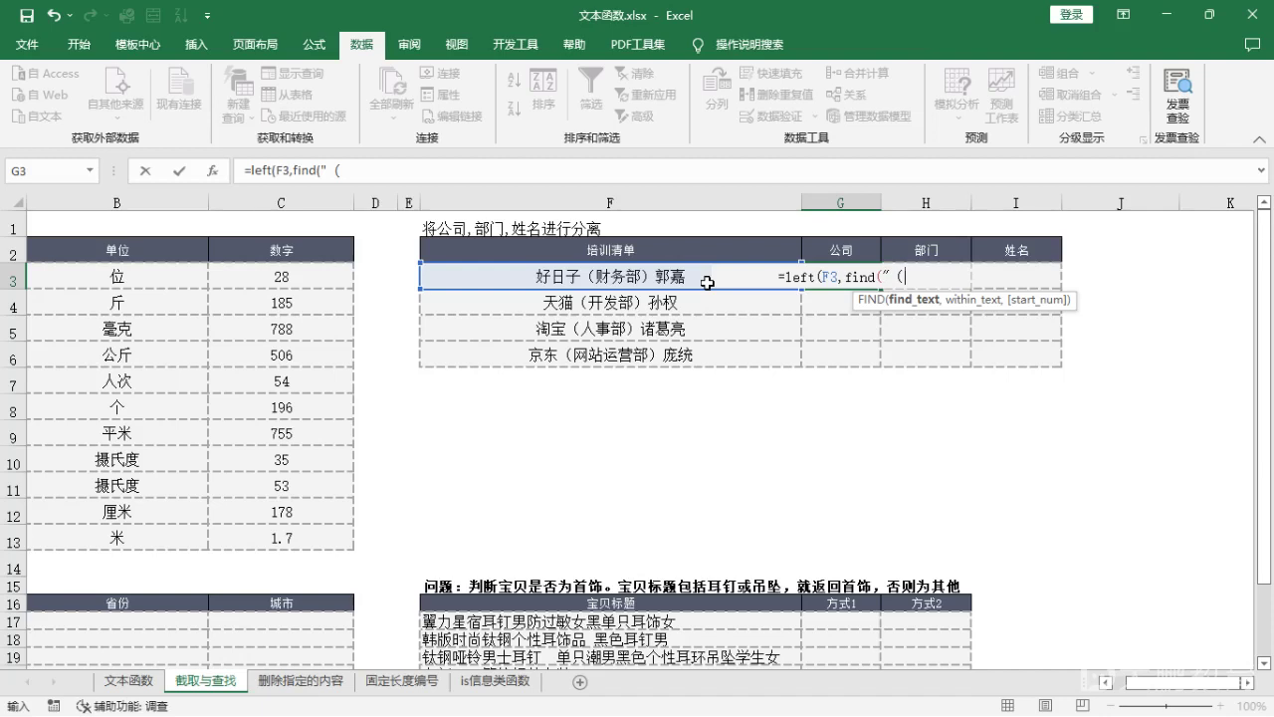
{"action": "type", "text": "\""}
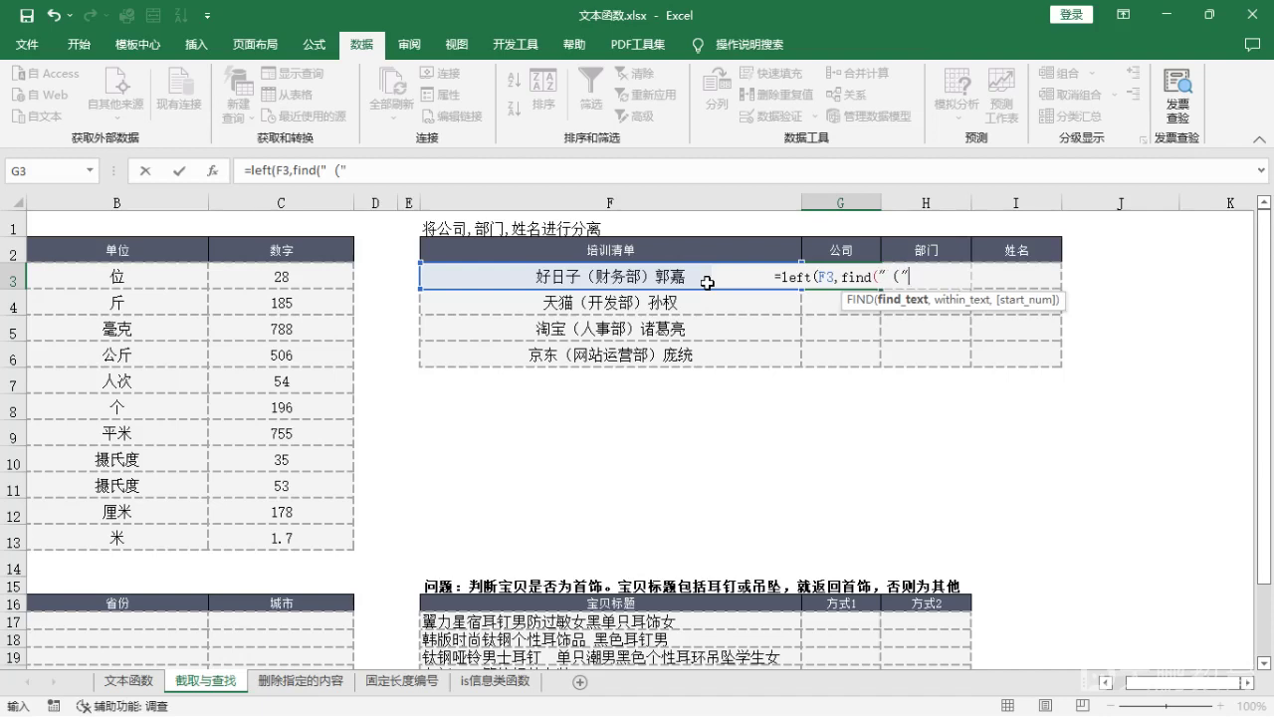
{"action": "type", "text": ","}
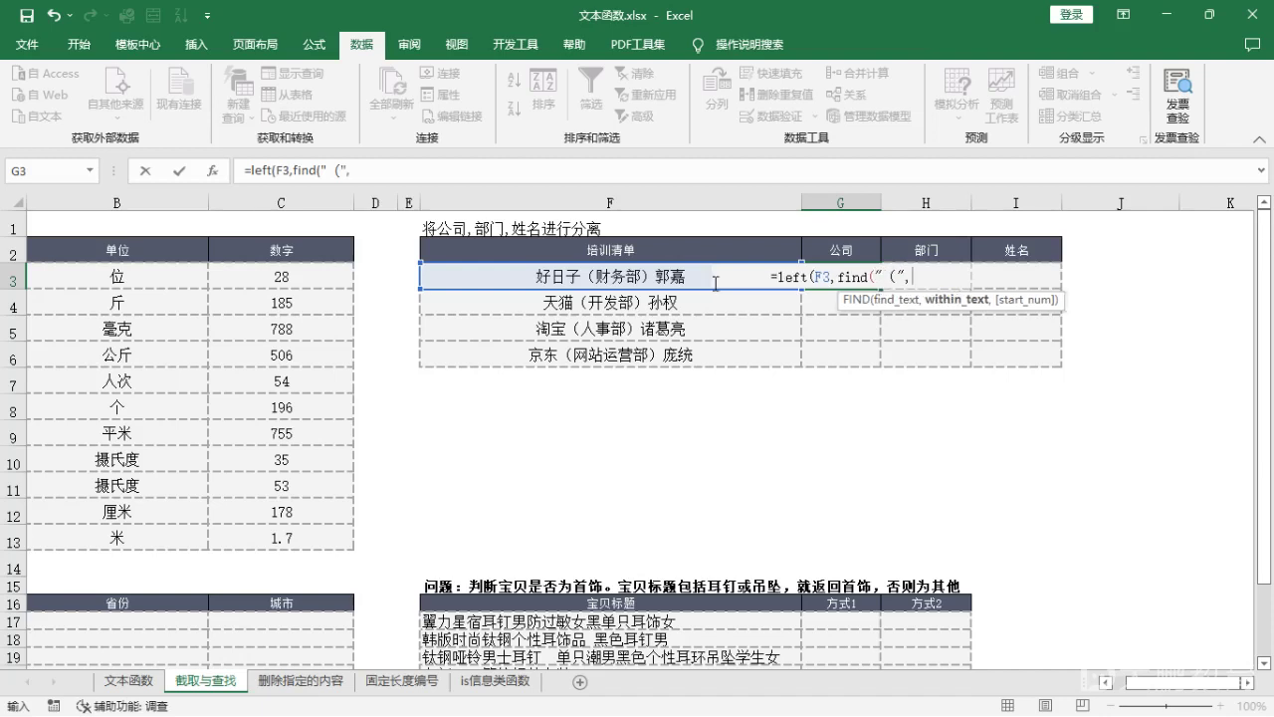
{"action": "left_click", "coordinate": [578, 276]}
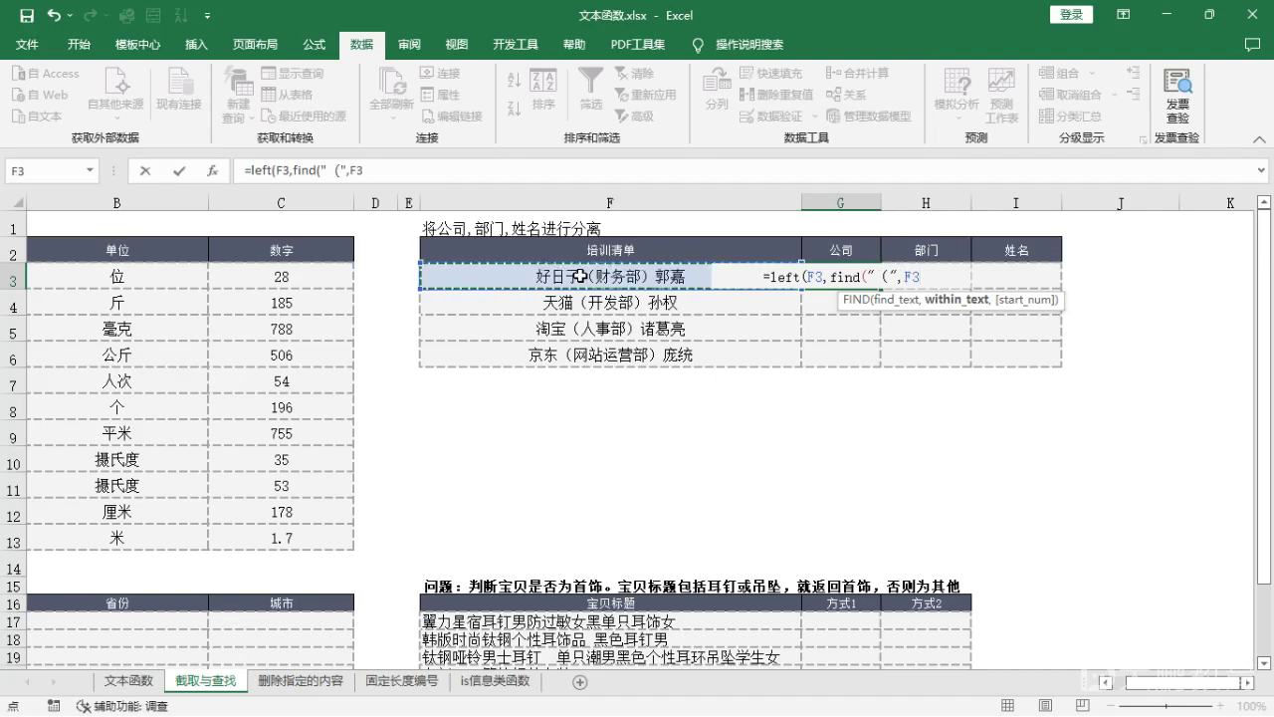
{"action": "type", "text": ")-"}
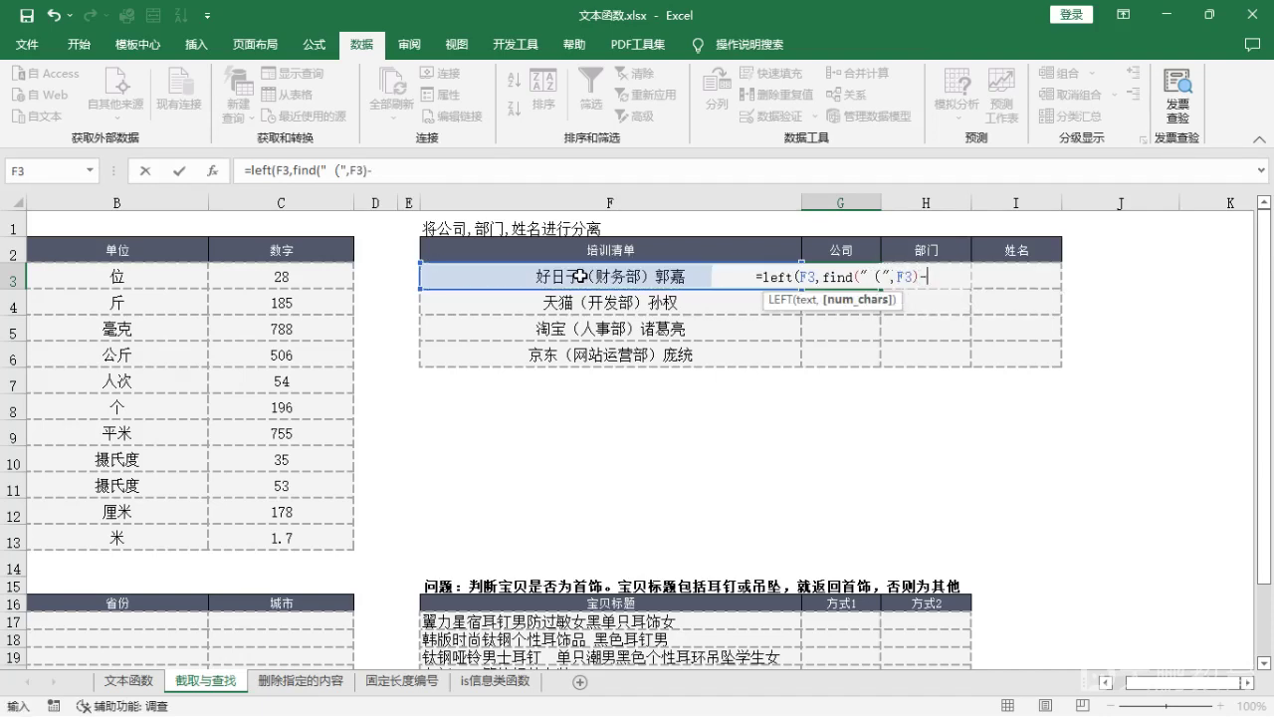
{"action": "type", "text": "1)"}
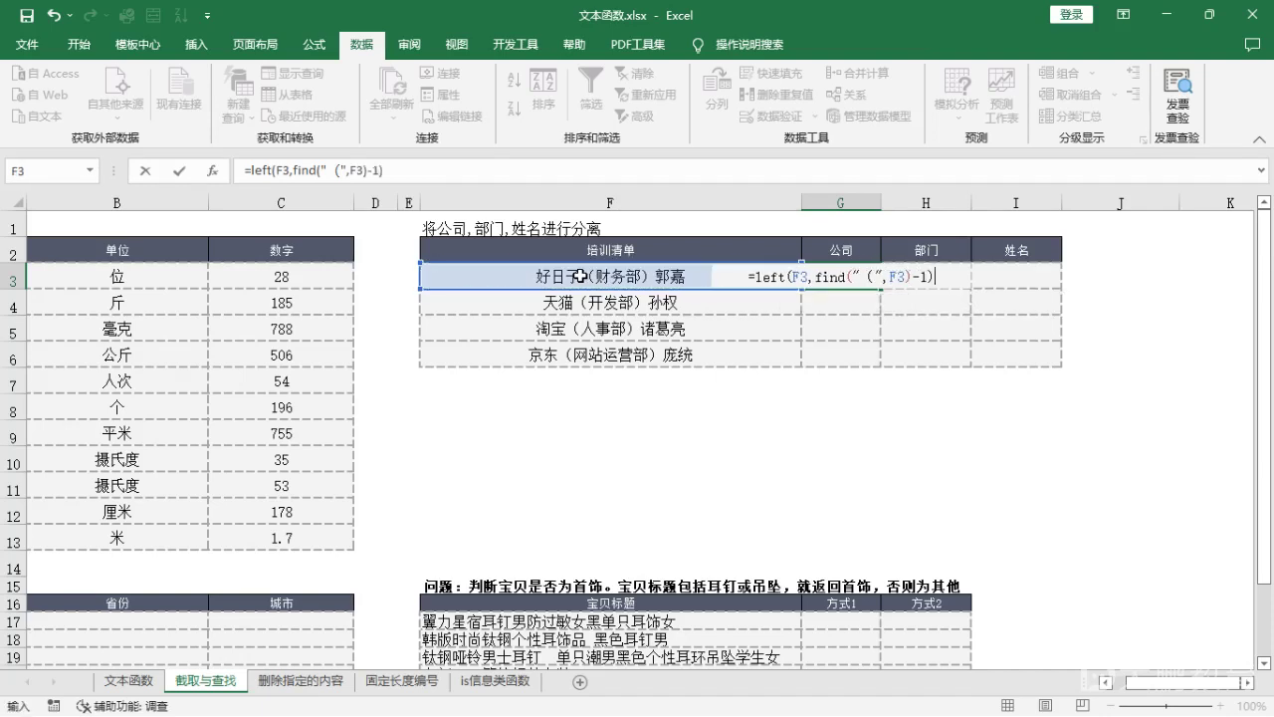
{"action": "key", "text": "Return"}
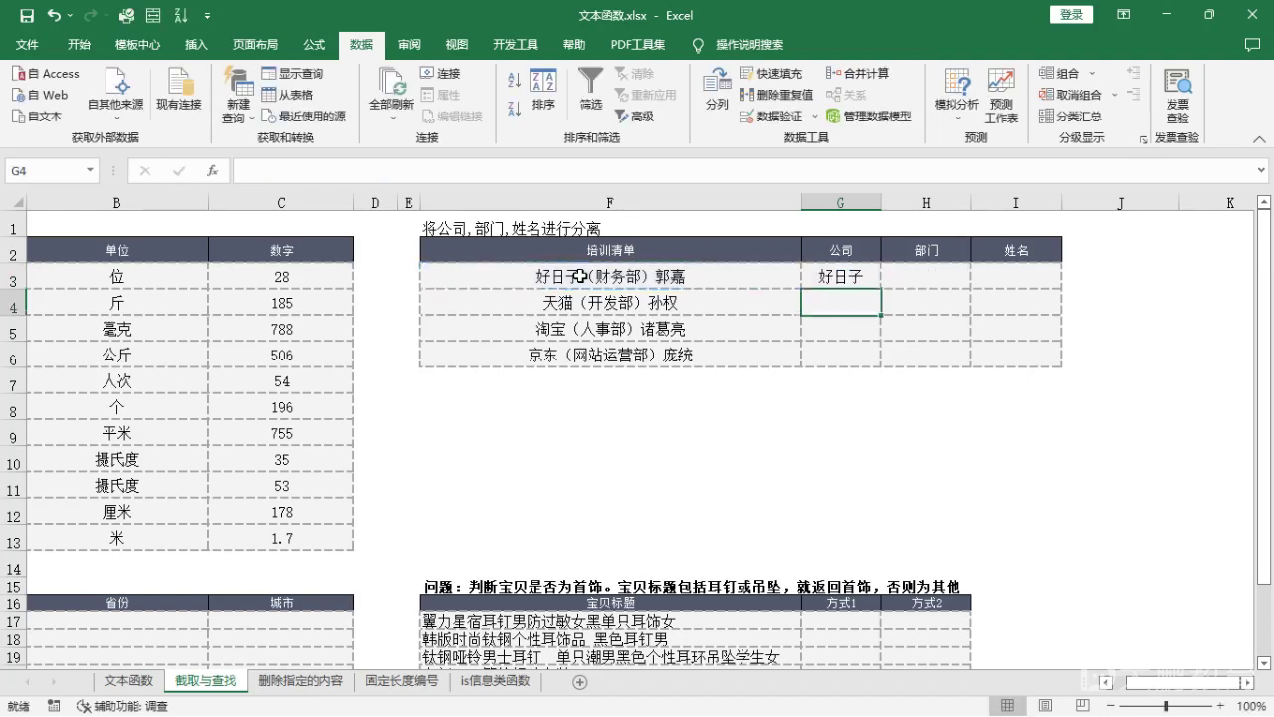
{"action": "left_click", "coordinate": [858, 281]}
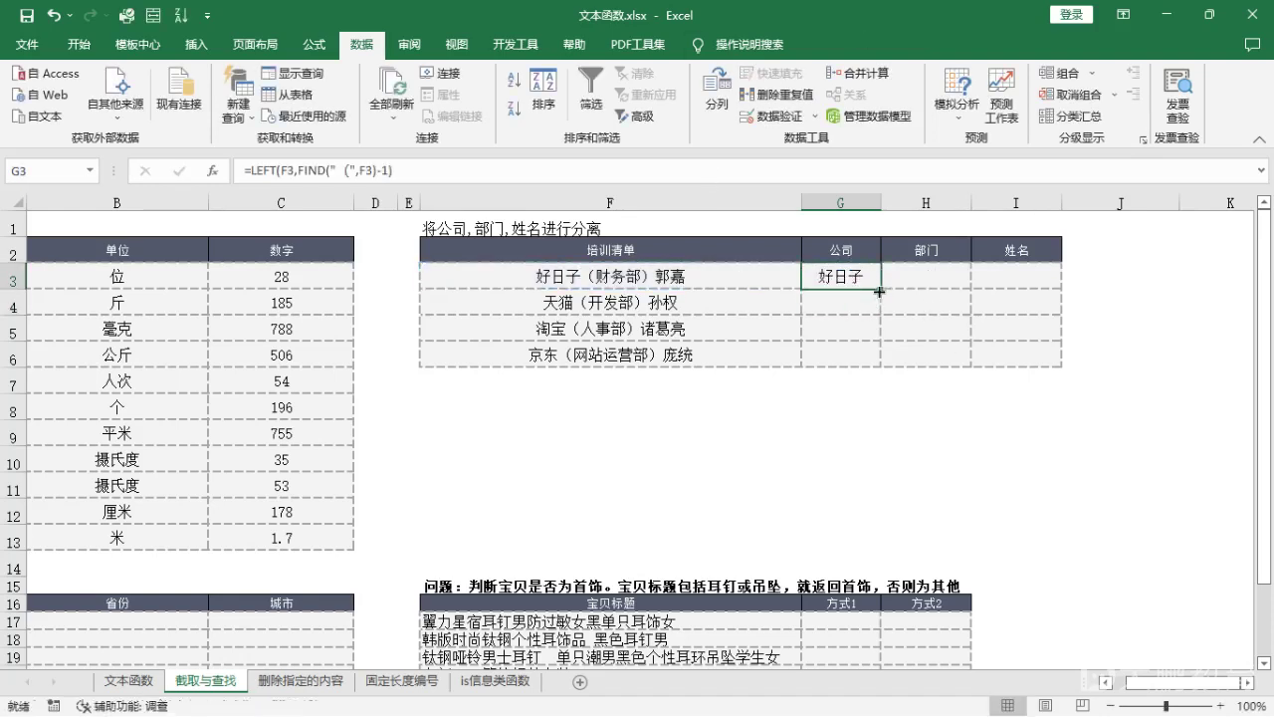
{"action": "double_click", "coordinate": [884, 292]}
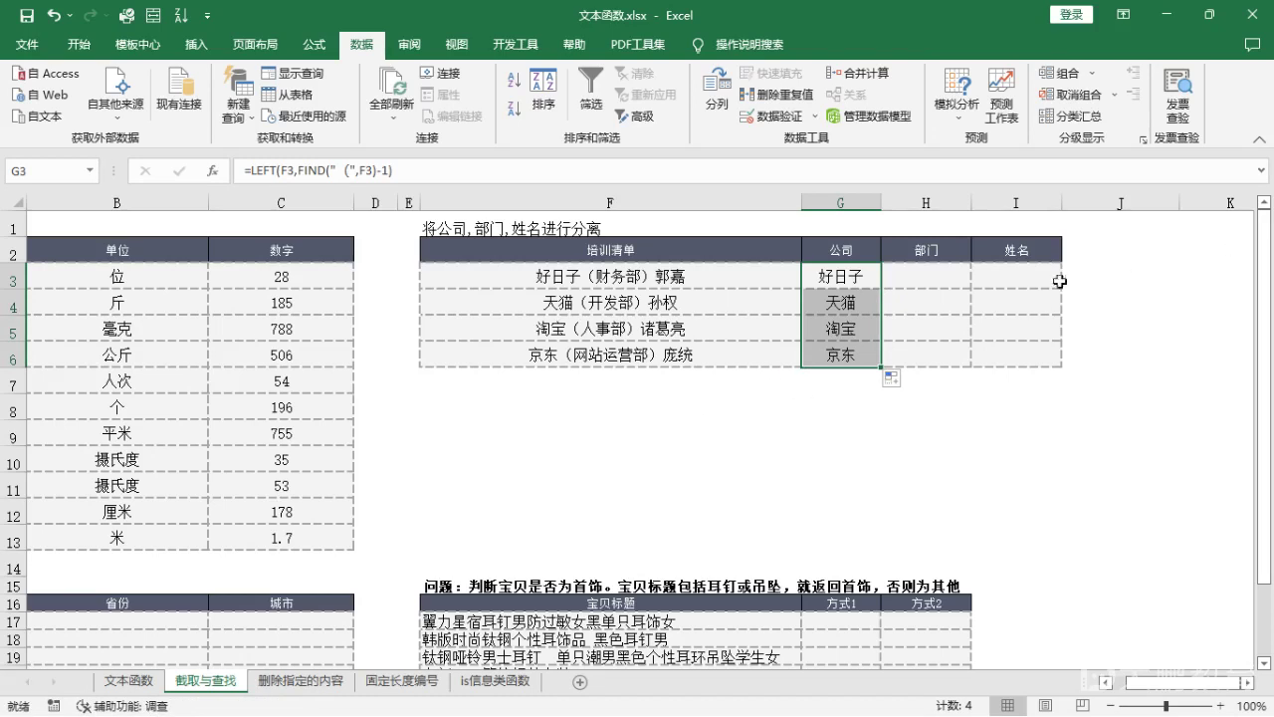
{"action": "left_click", "coordinate": [1029, 279]}
Step: Enter =RIGHT(F3,LEN(F3)-FIND("）",F3)) in I3 and fill it down to I6
{"action": "type", "text": "=r"}
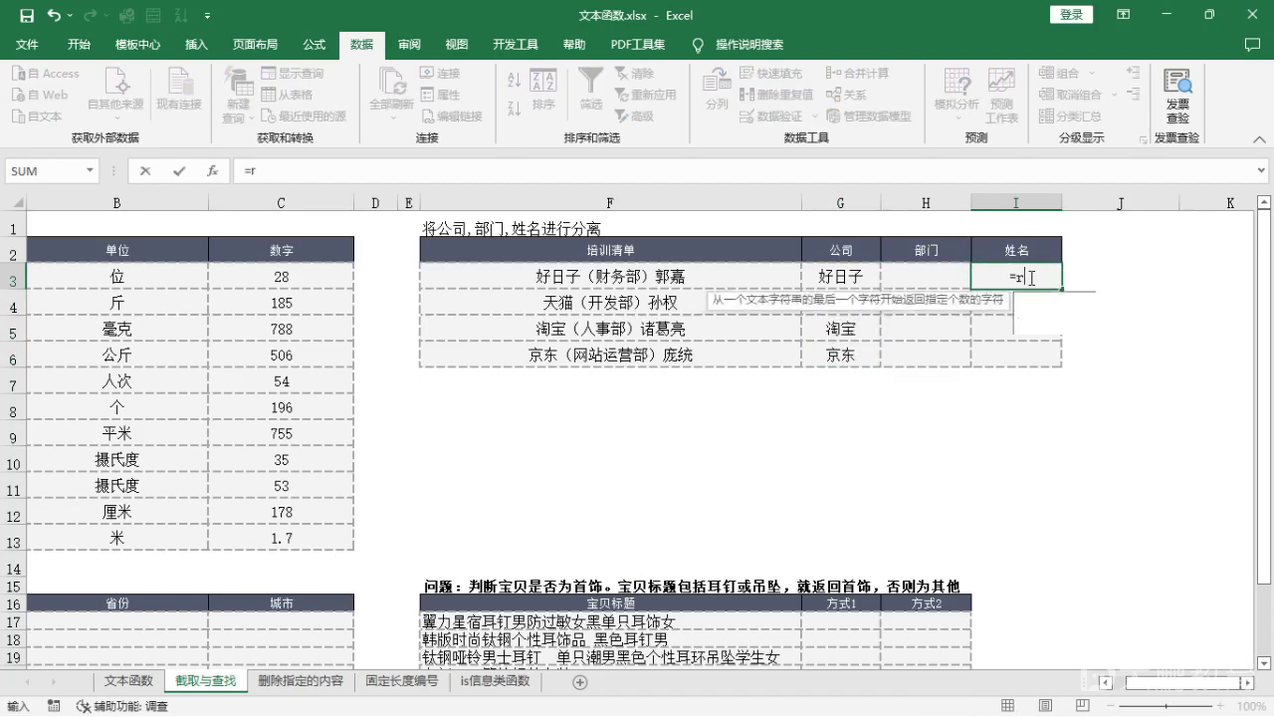
{"action": "type", "text": "ight("}
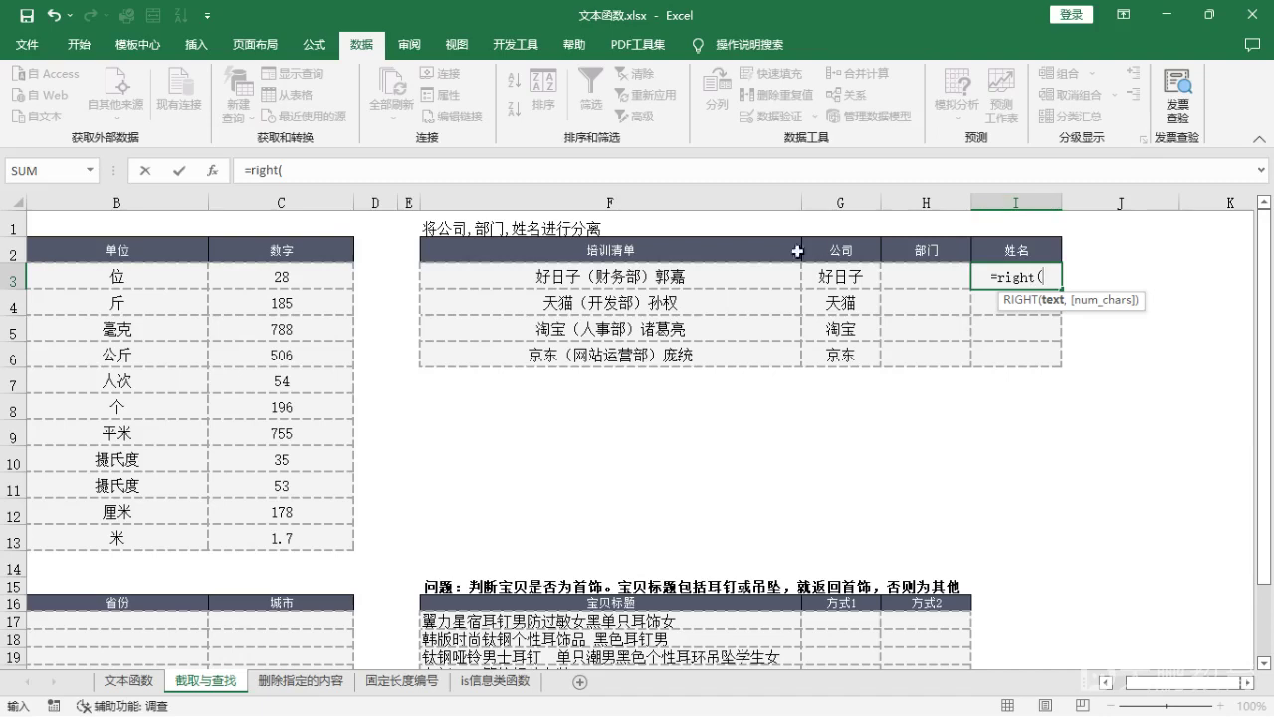
{"action": "left_click", "coordinate": [697, 286]}
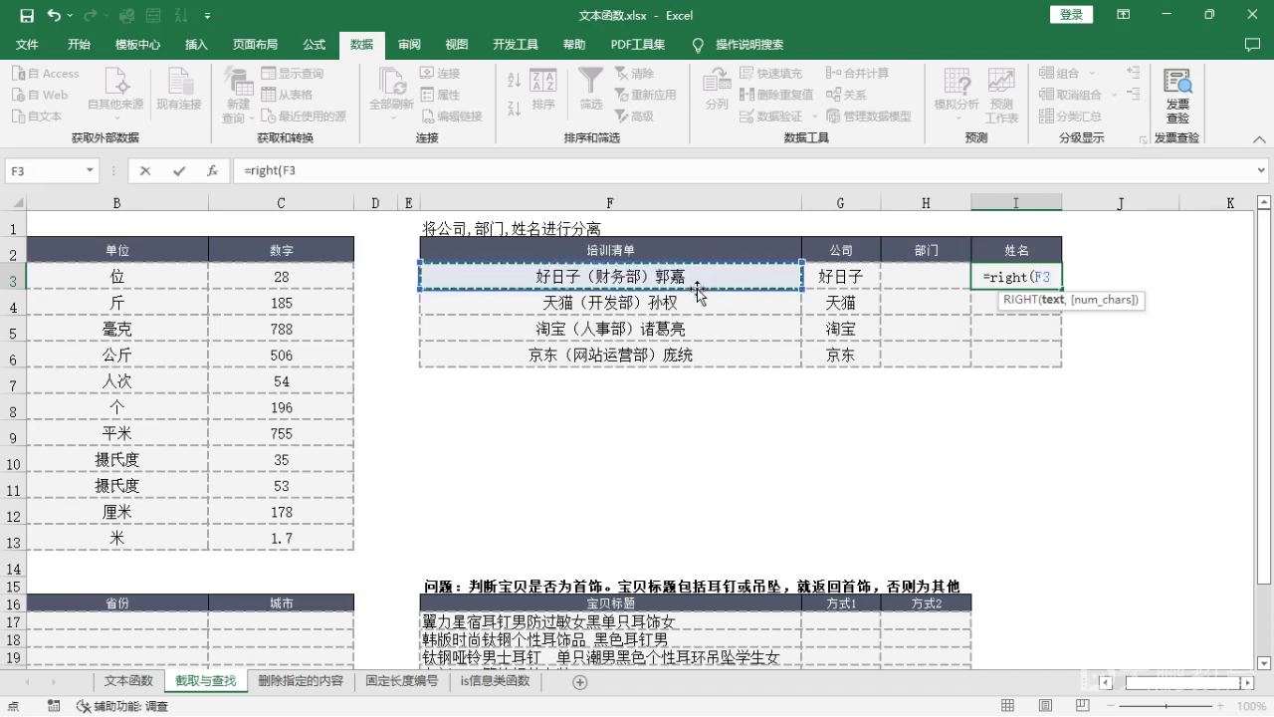
{"action": "type", "text": ","}
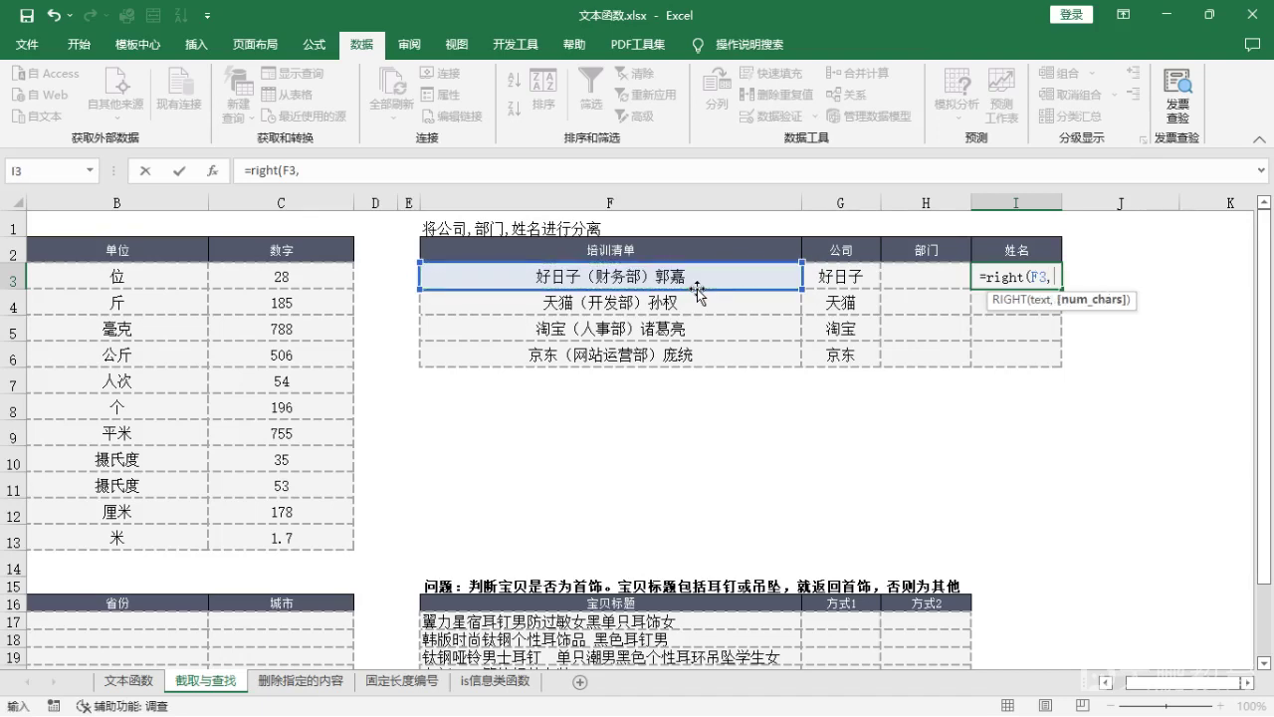
{"action": "type", "text": "le"}
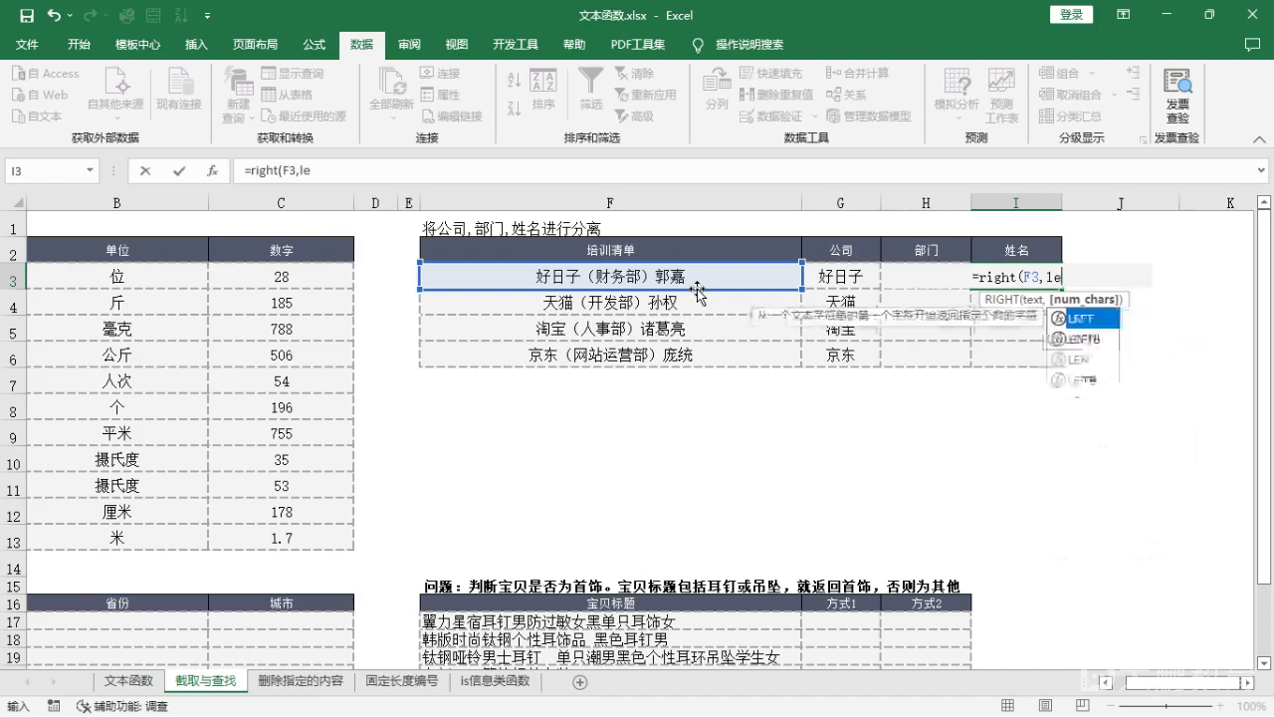
{"action": "type", "text": "n("}
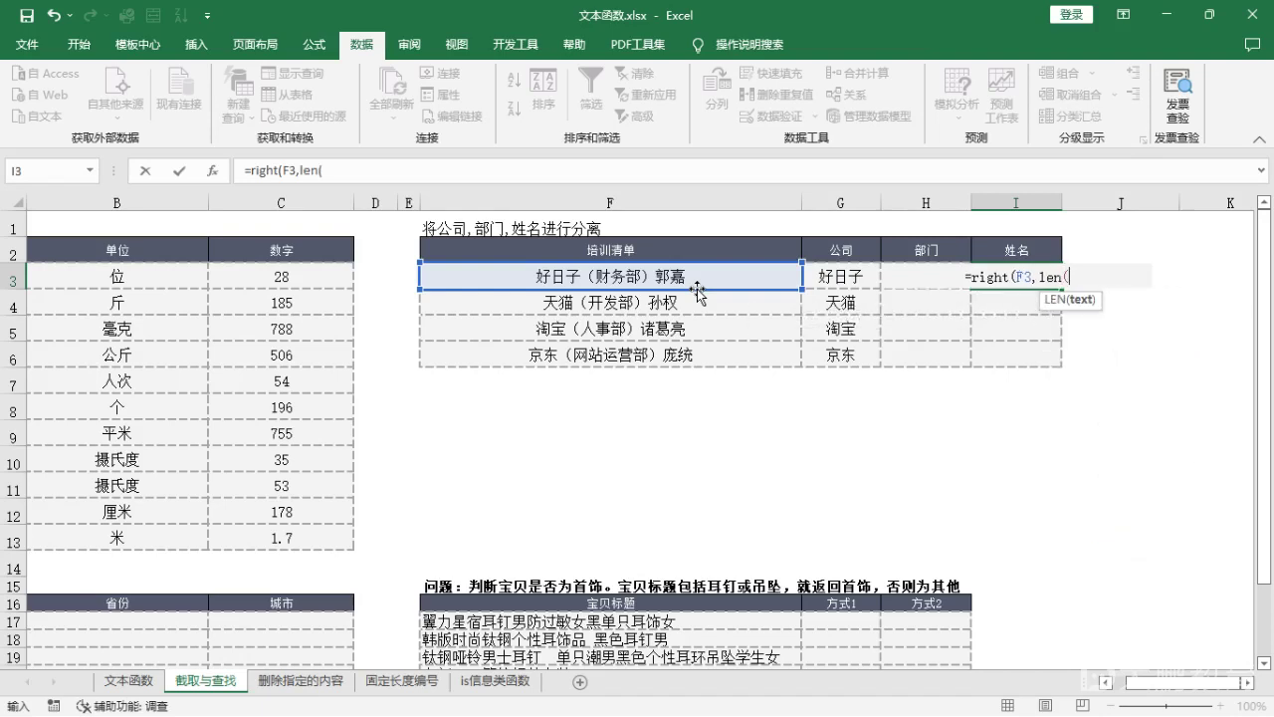
{"action": "left_click", "coordinate": [654, 278]}
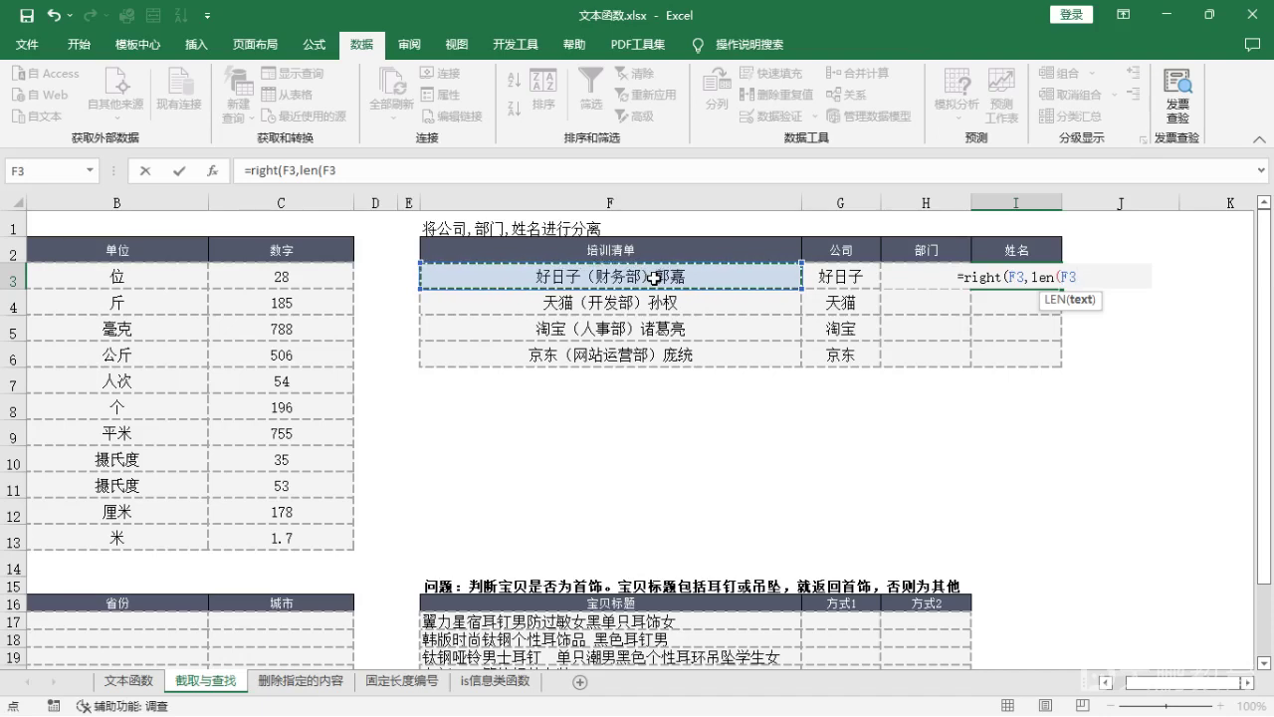
{"action": "type", "text": ")-"}
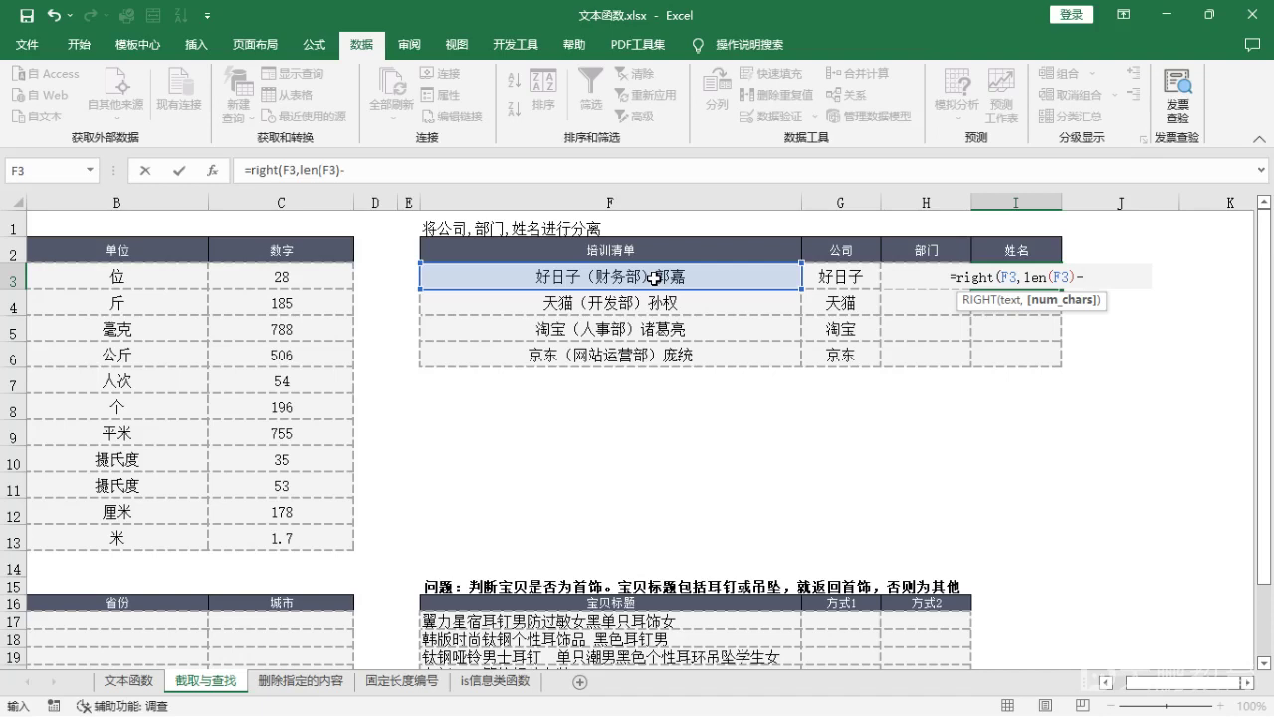
{"action": "type", "text": "fi"}
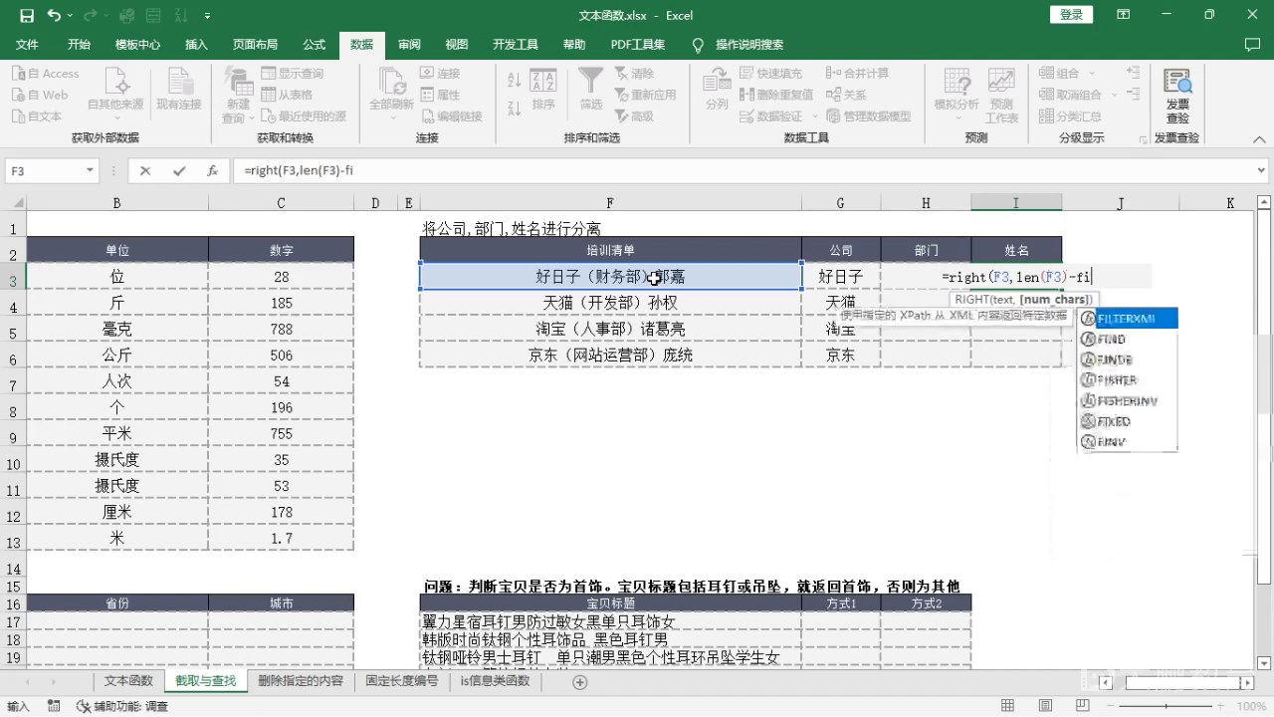
{"action": "type", "text": "nd(\""}
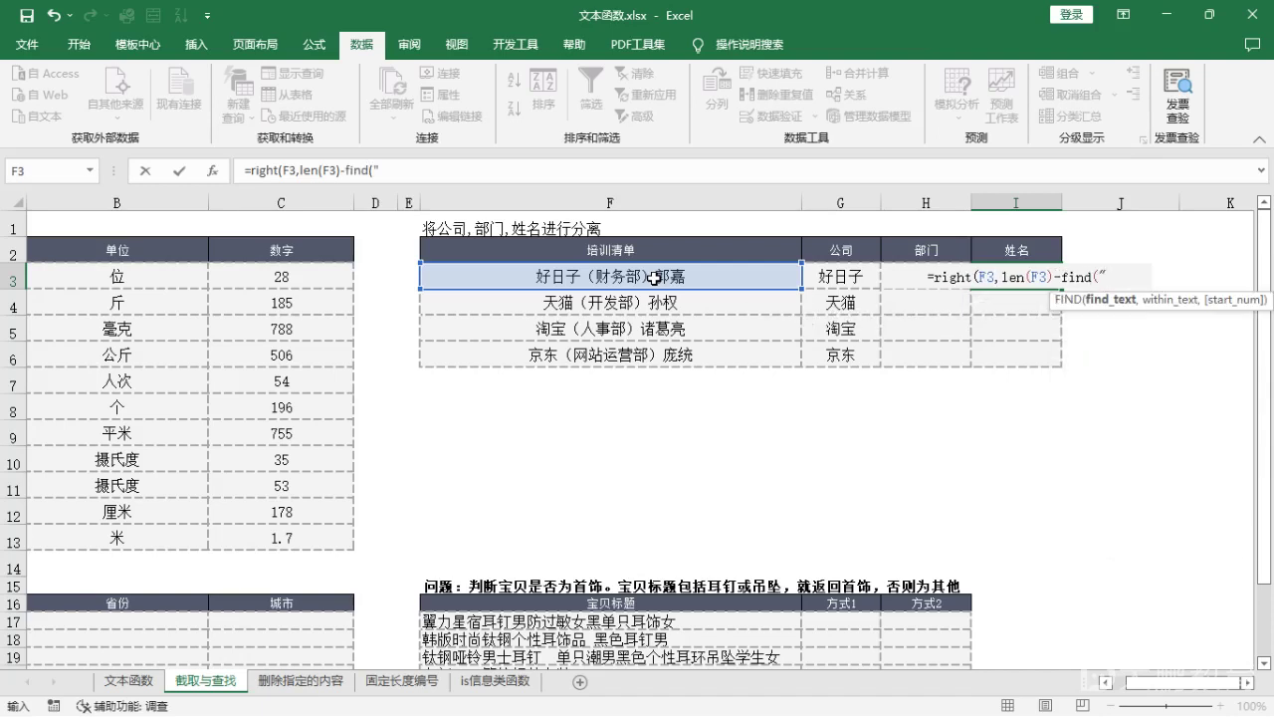
{"action": "type", "text": ") \""}
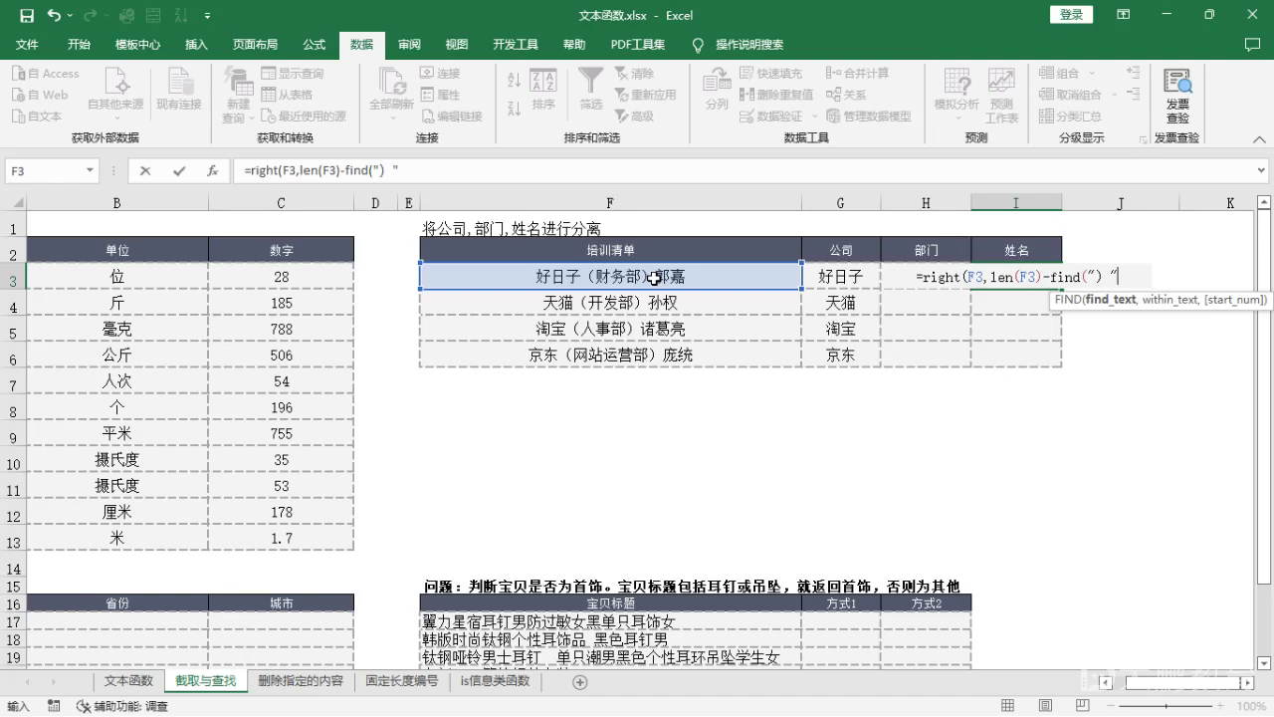
{"action": "type", "text": ","}
{"action": "left_click", "coordinate": [631, 274]}
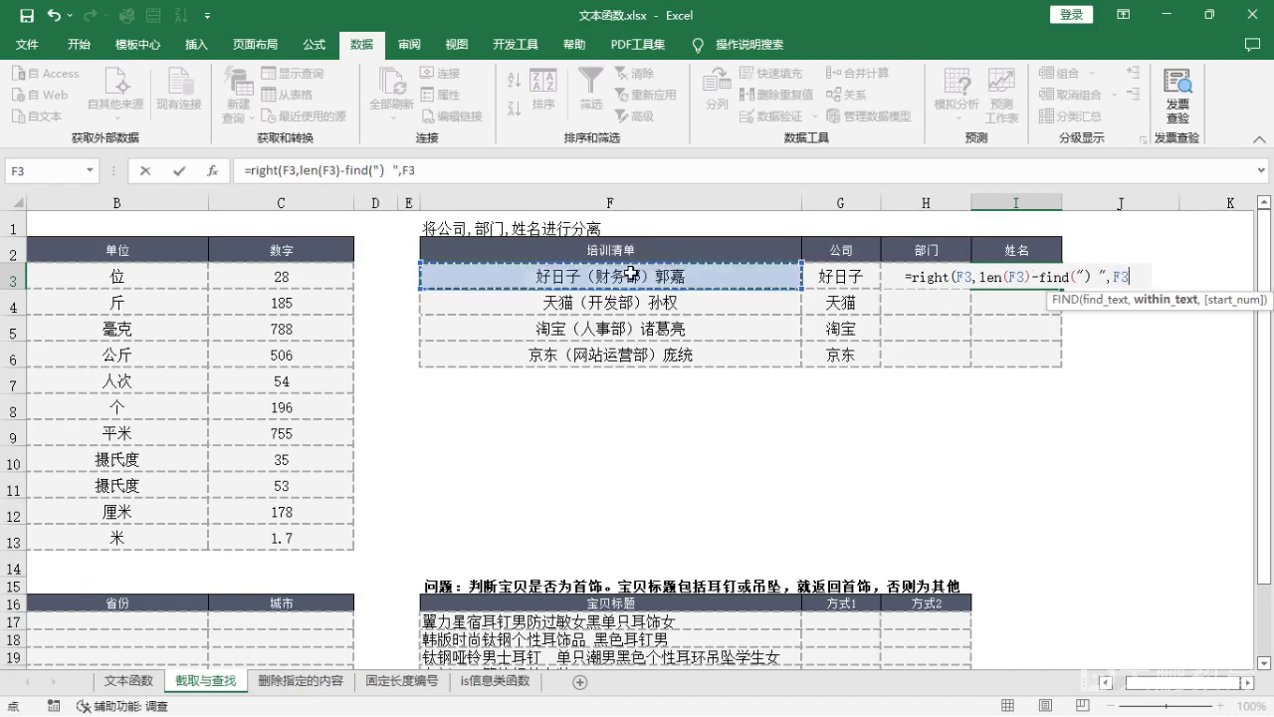
{"action": "type", "text": "))"}
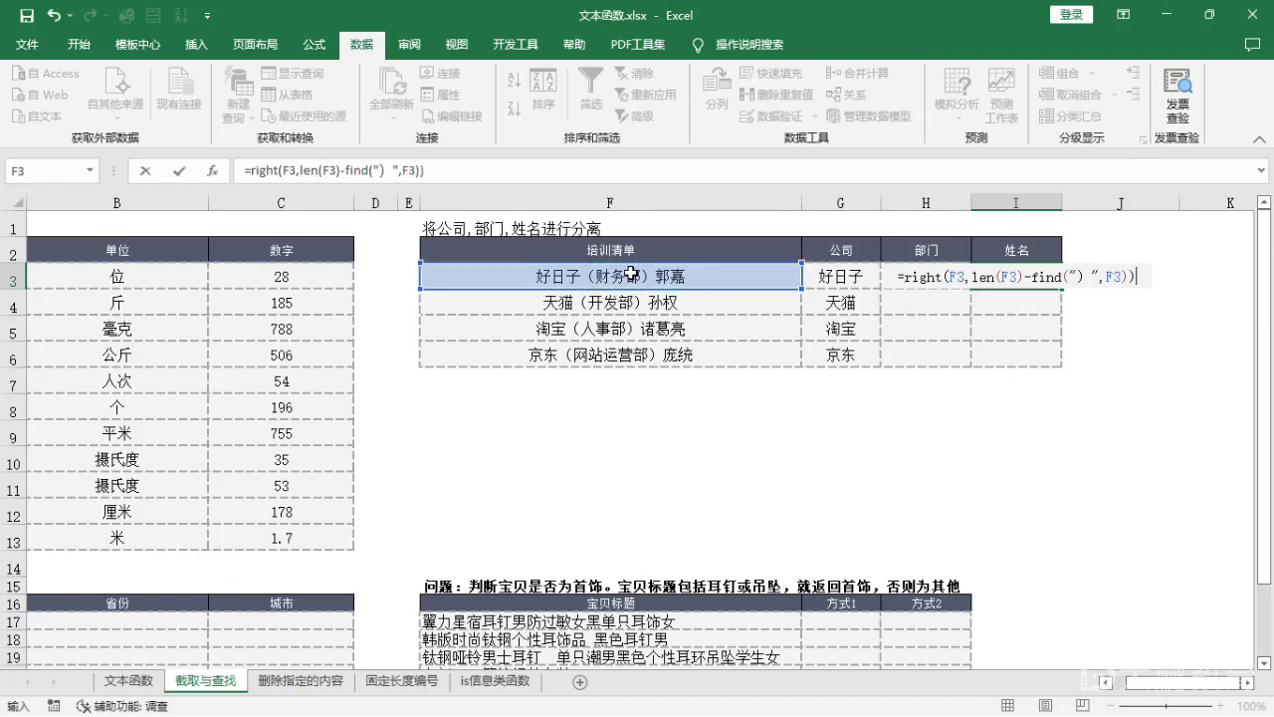
{"action": "key", "text": "Return"}
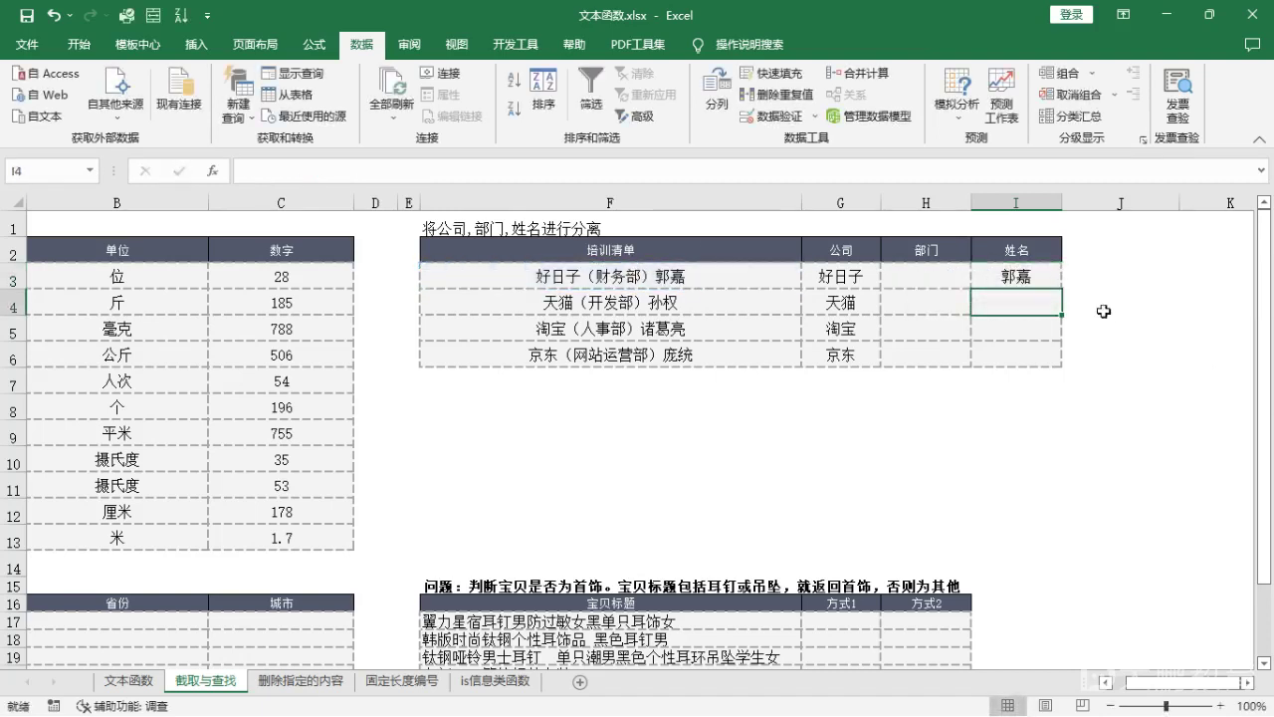
{"action": "left_click", "coordinate": [1035, 272]}
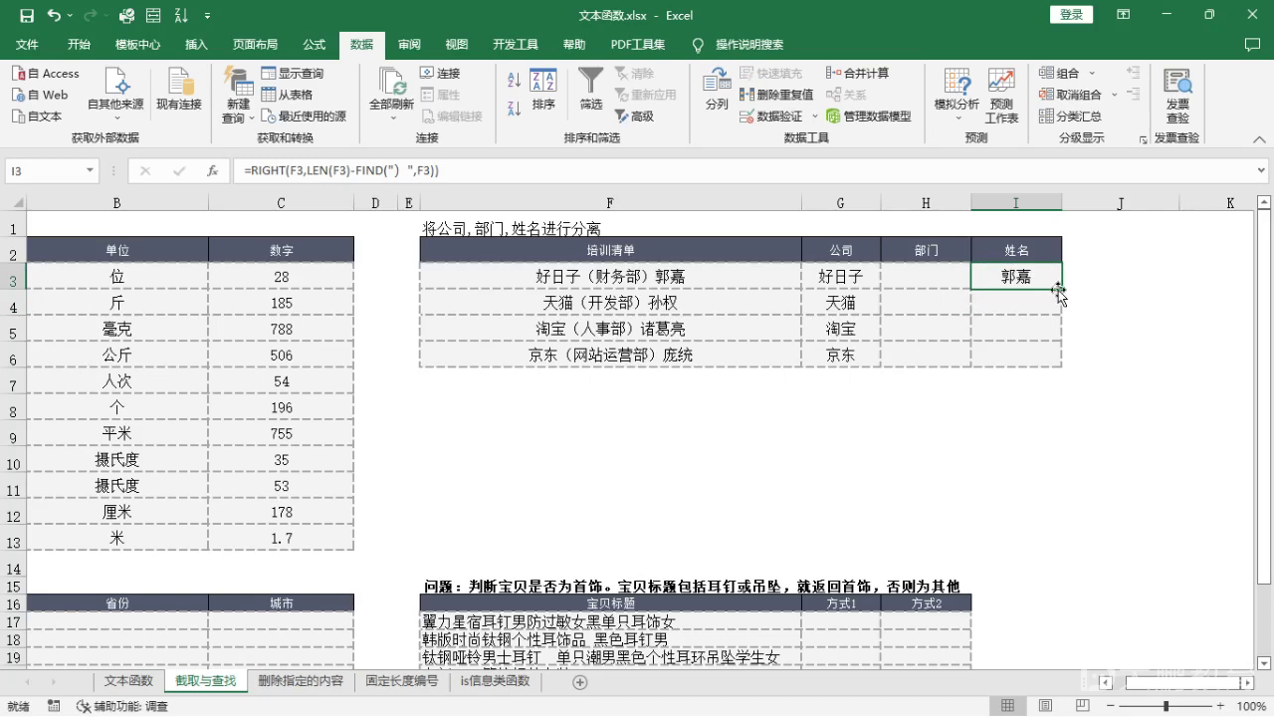
{"action": "double_click", "coordinate": [1063, 288]}
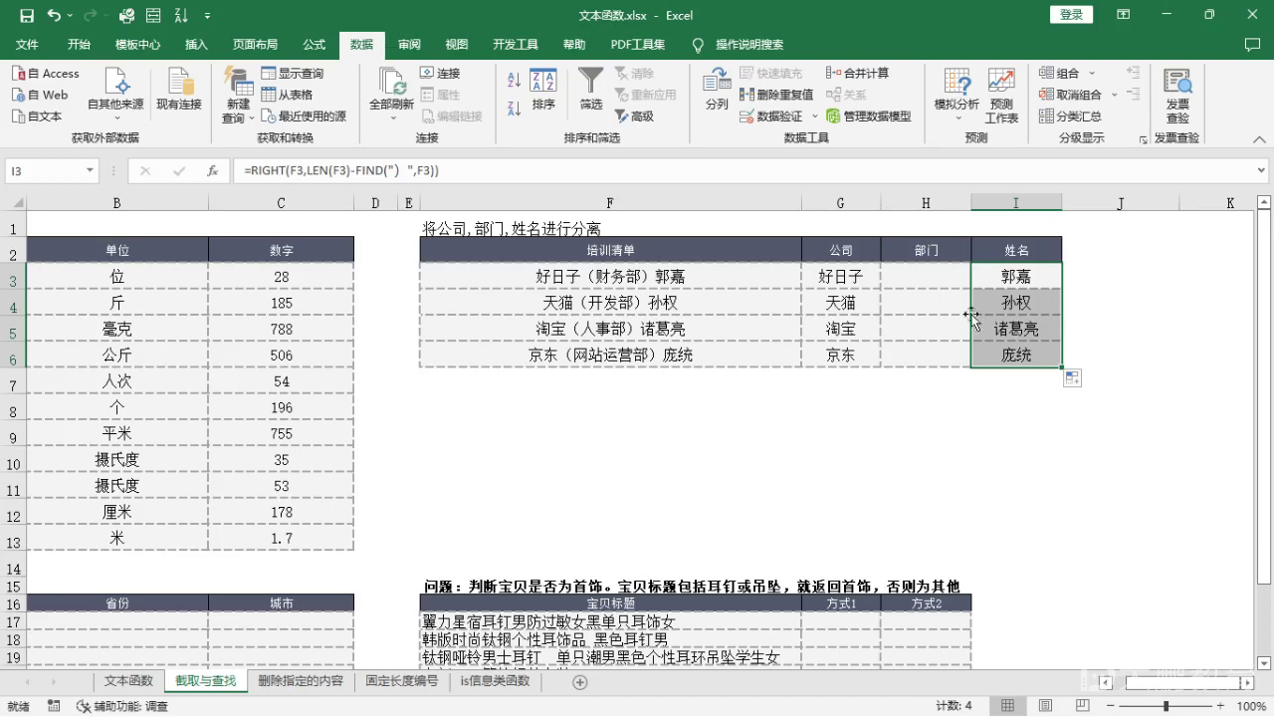
{"action": "left_click", "coordinate": [944, 286]}
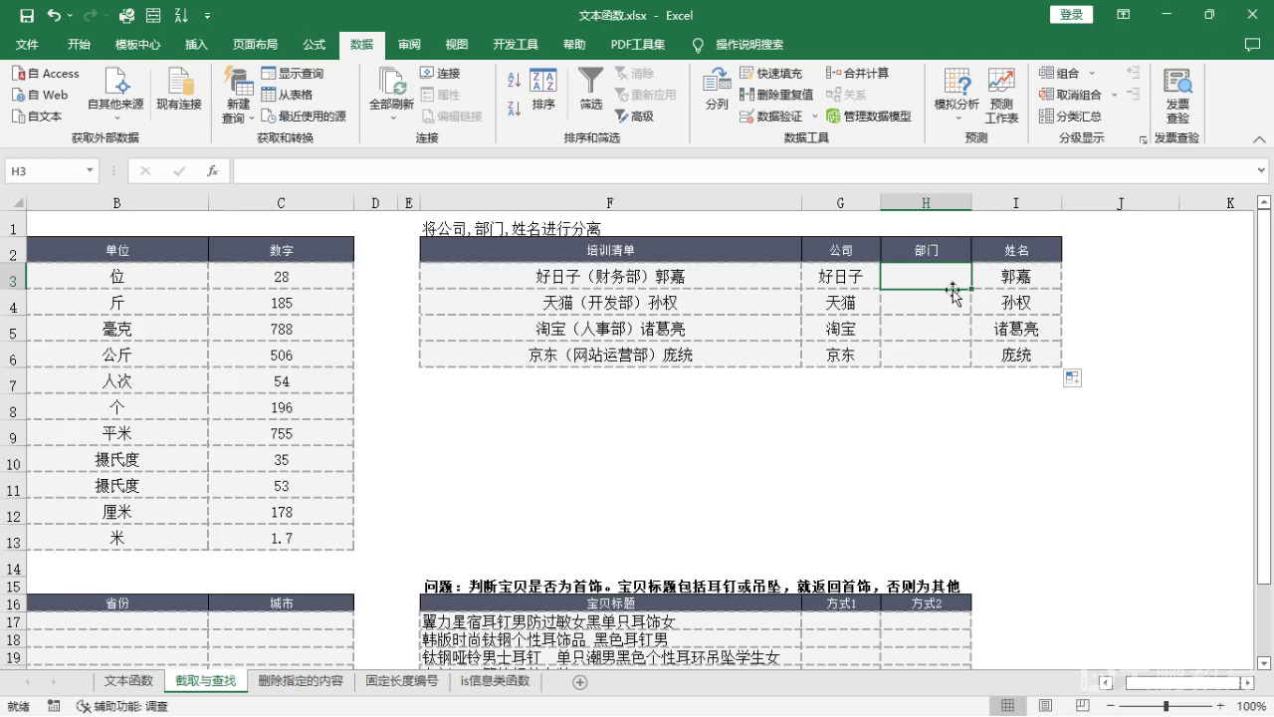
Step: Enter =MID(F3,FIND("（",F3)+1,FIND("）",F3)-FIND("（",F3)-1) in H3
{"action": "type", "text": "="}
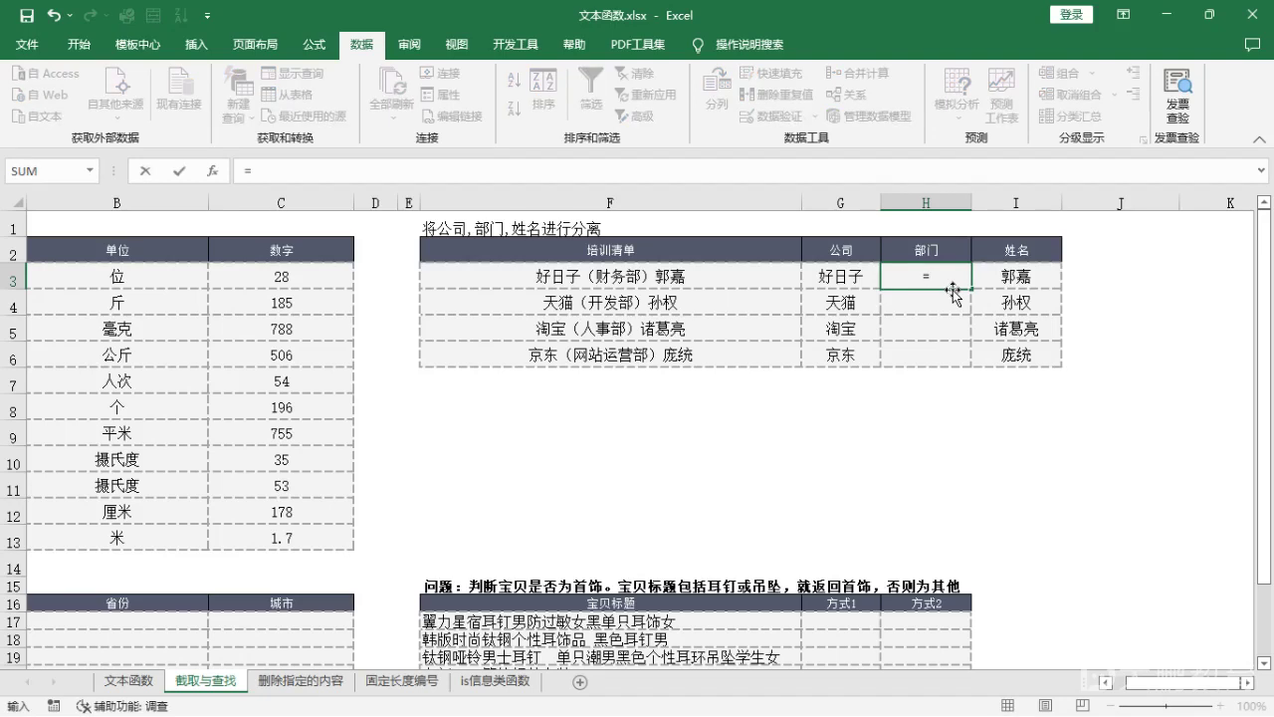
{"action": "type", "text": "mid("}
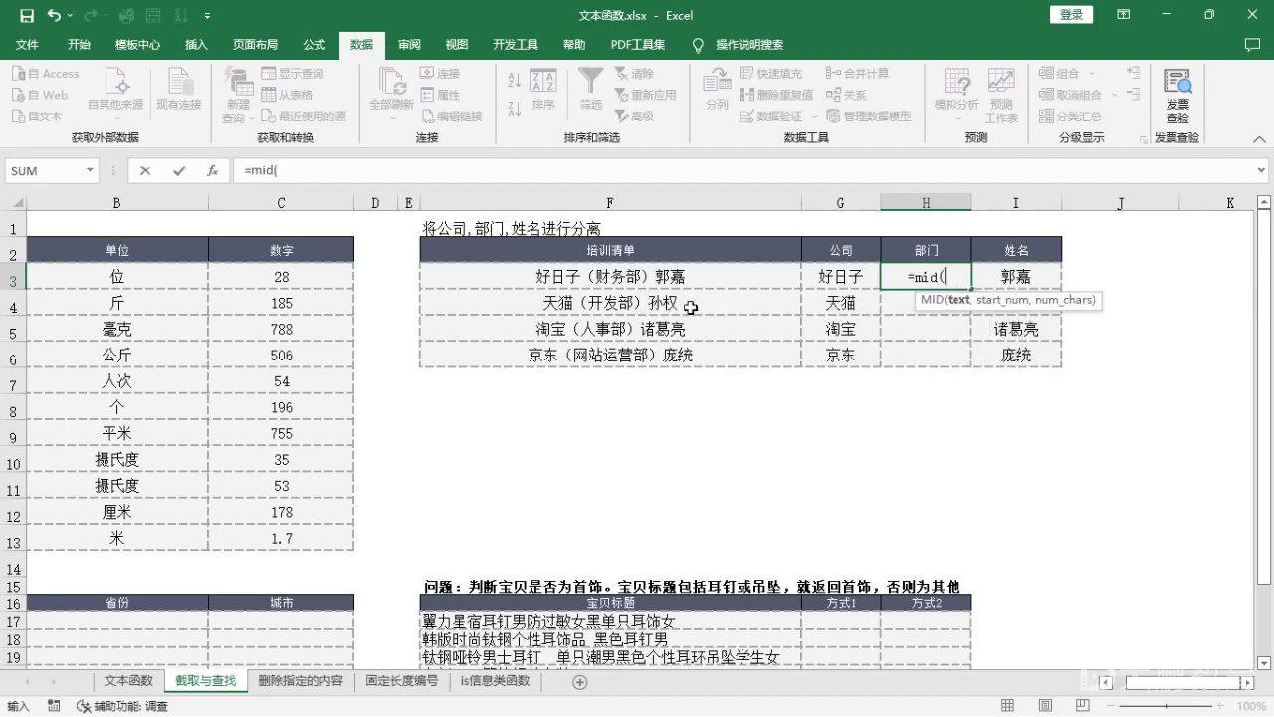
{"action": "left_click", "coordinate": [665, 275]}
{"action": "type", "text": ","}
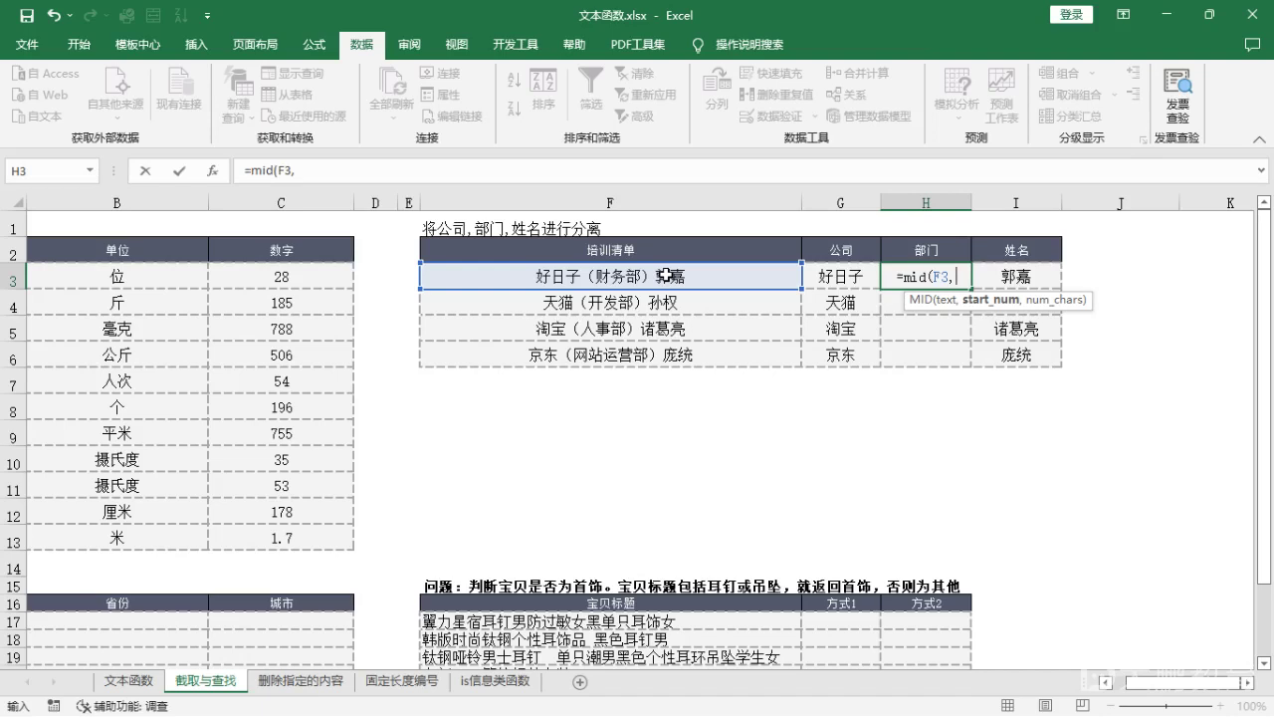
{"action": "type", "text": "find"}
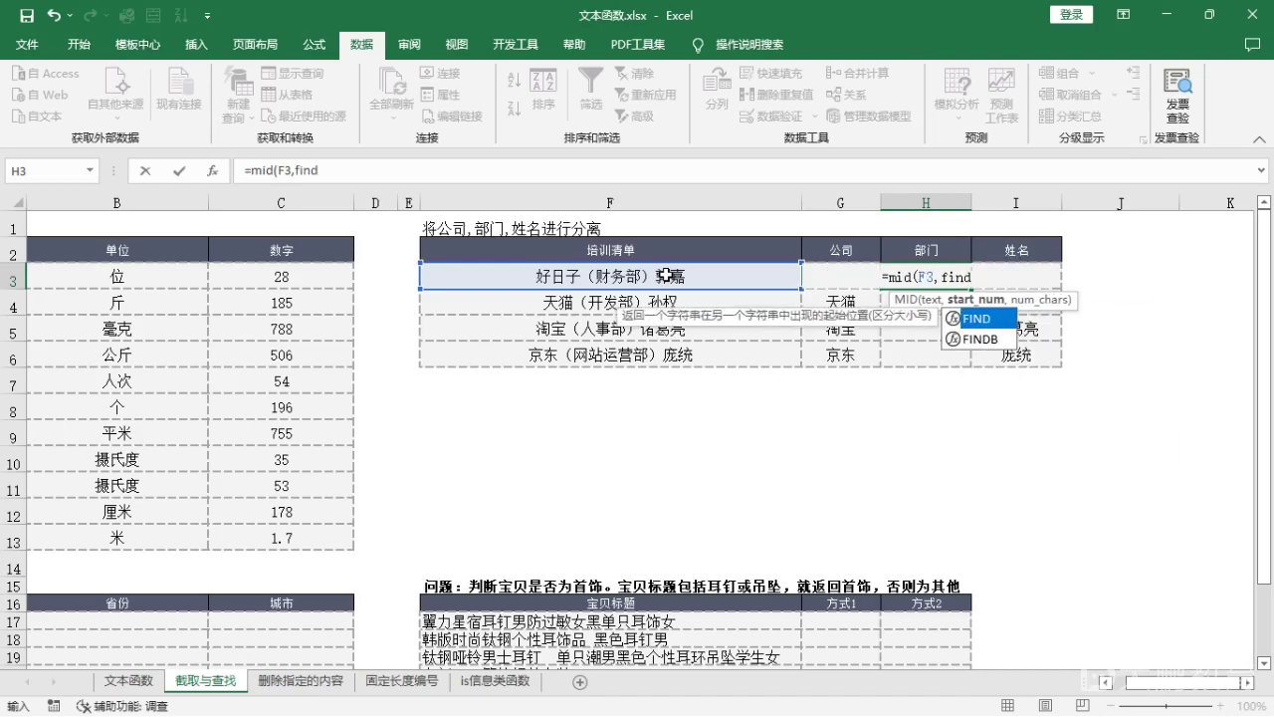
{"action": "type", "text": "(\""}
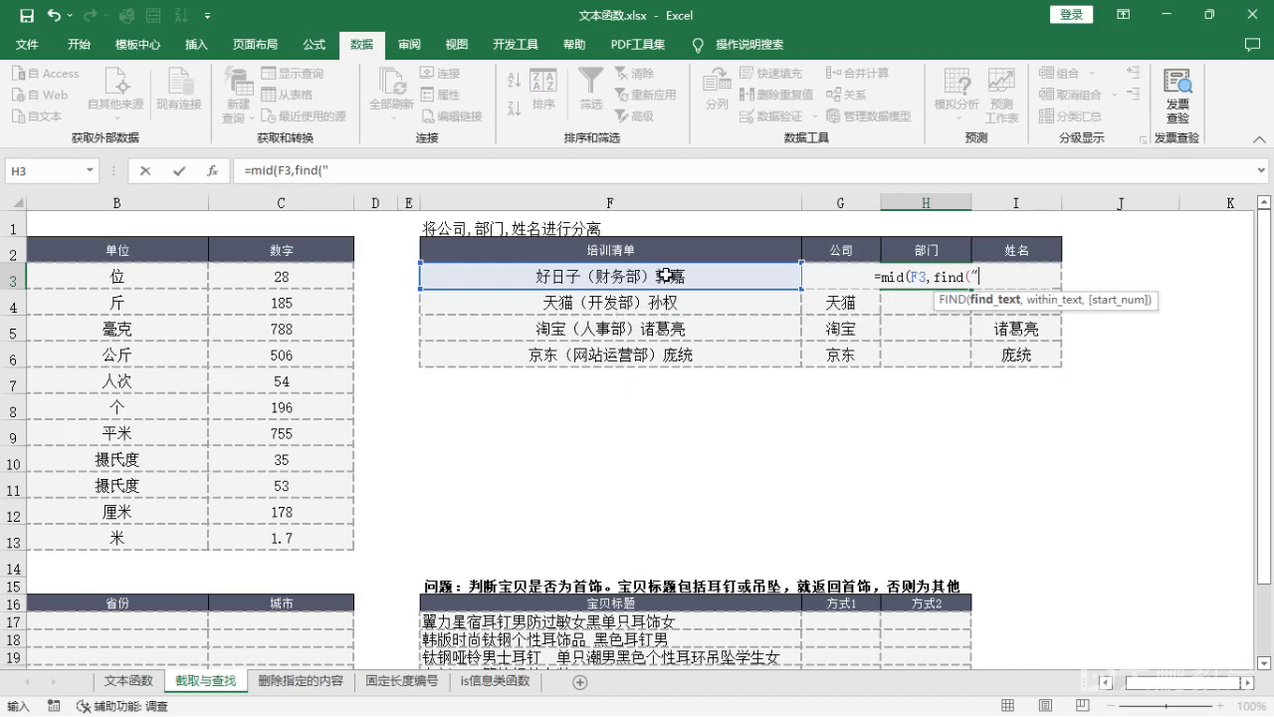
{"action": "type", "text": "（"}
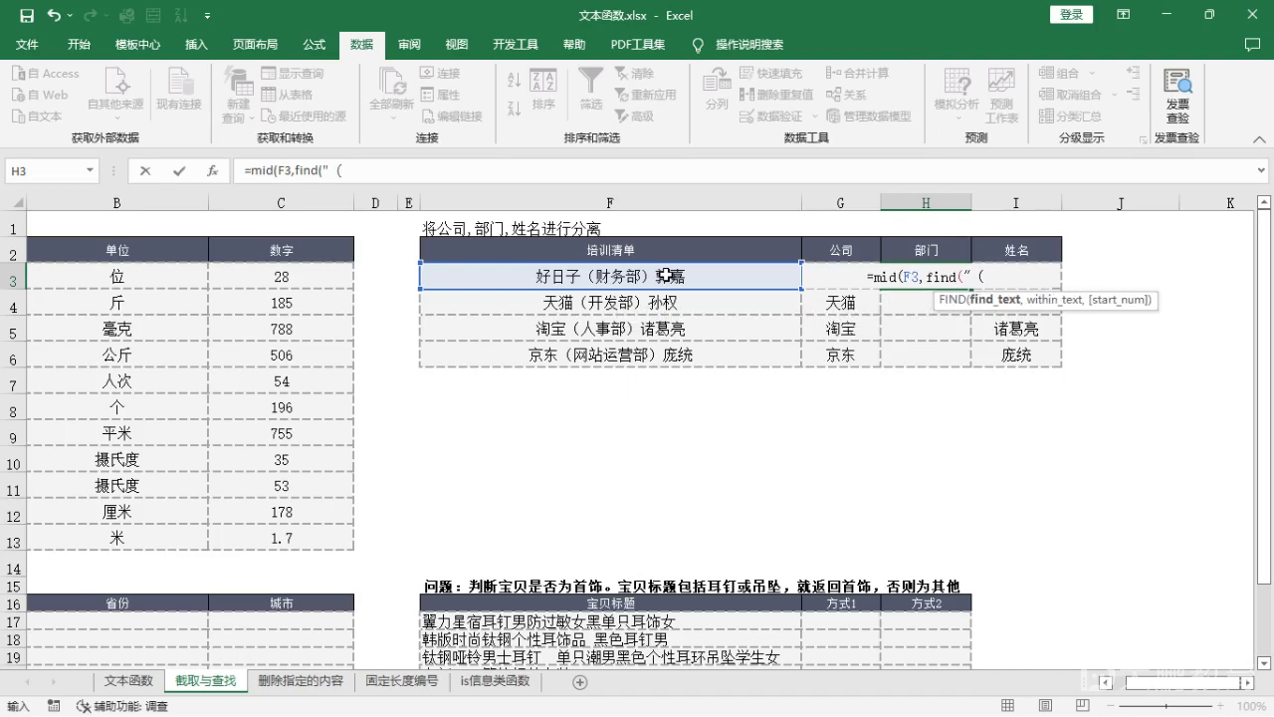
{"action": "type", "text": "\","}
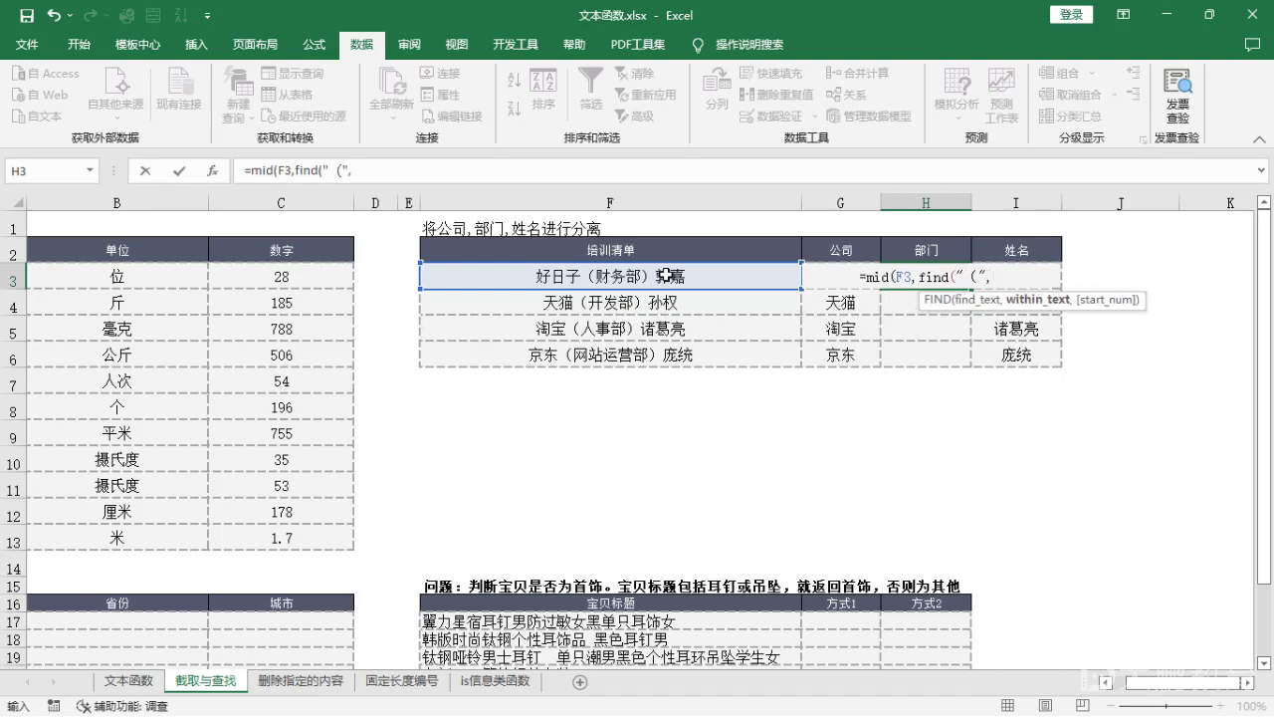
{"action": "left_click", "coordinate": [665, 275]}
{"action": "type", "text": ")"}
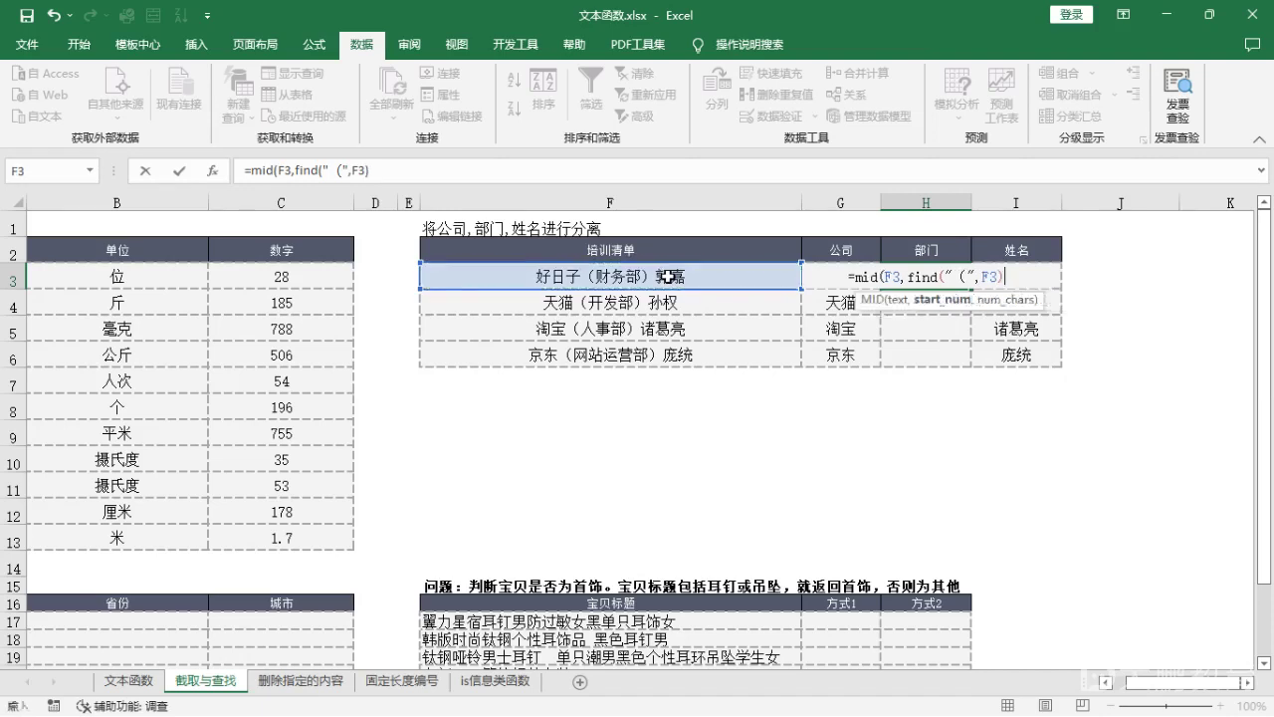
{"action": "type", "text": "+1,"}
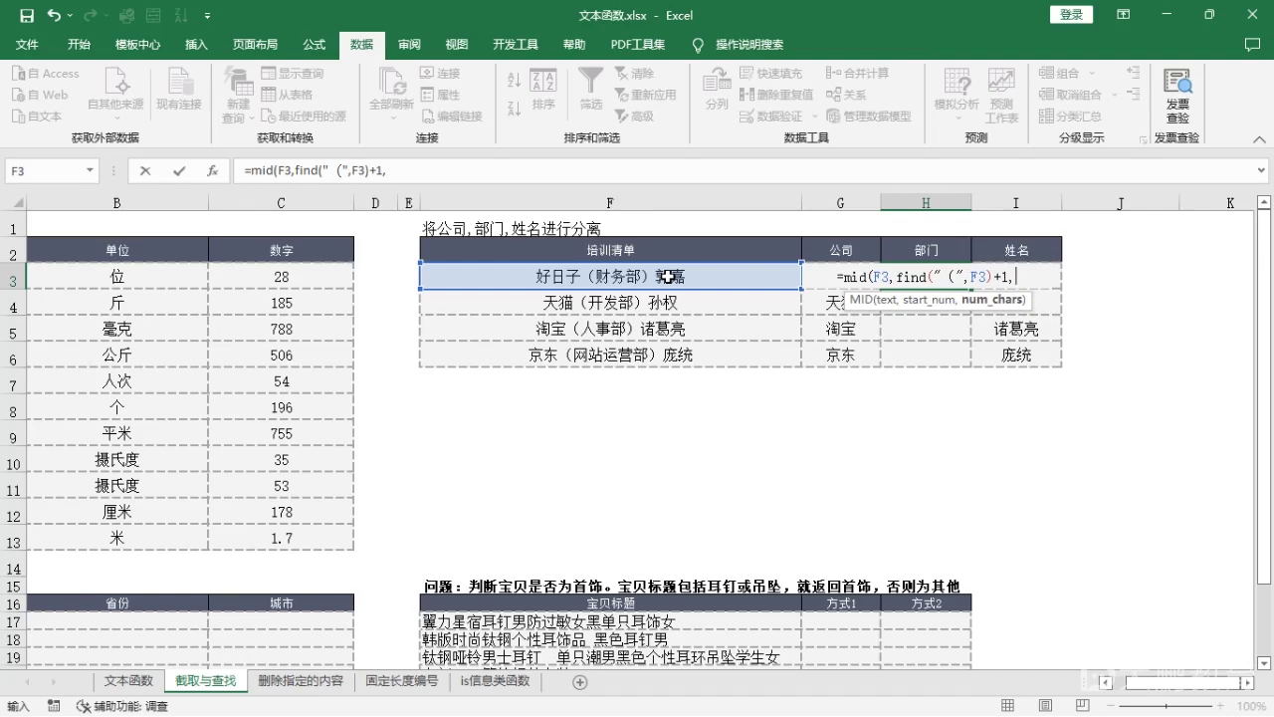
{"action": "type", "text": "find*("}
{"action": "key", "text": "BackSpace"}
{"action": "key", "text": "BackSpace"}
{"action": "type", "text": "("}
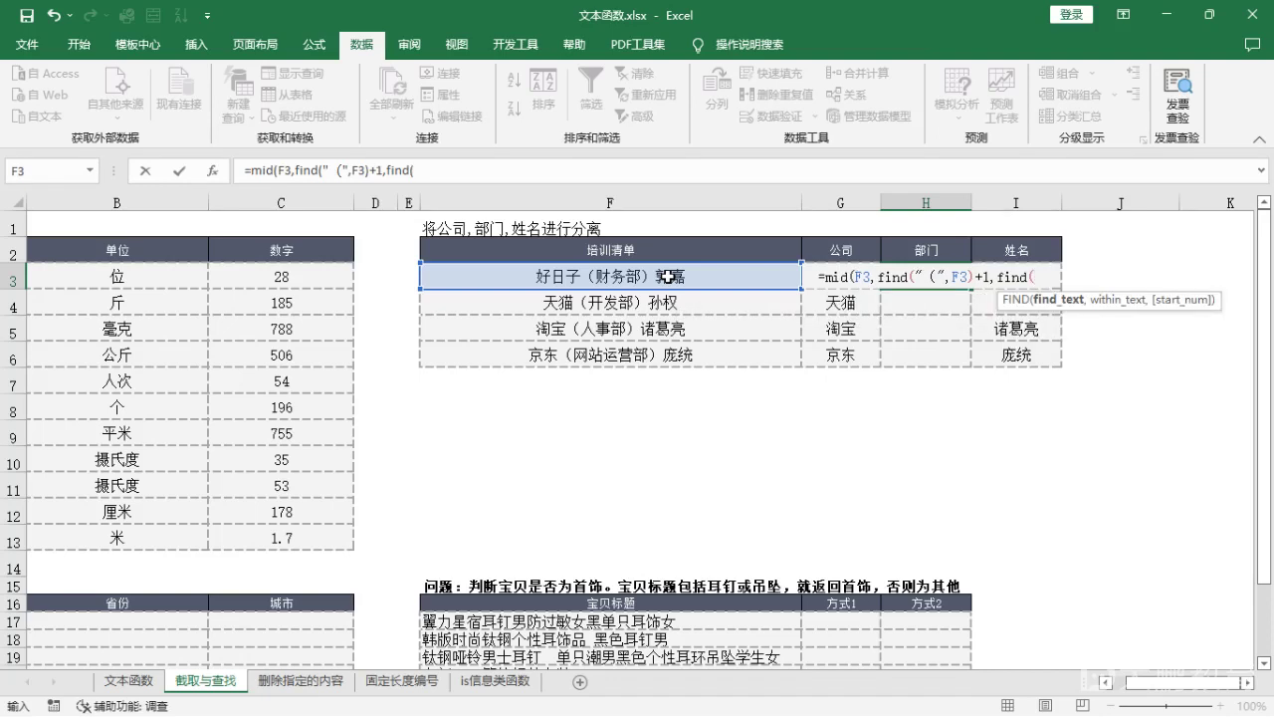
{"action": "type", "text": "\"）"}
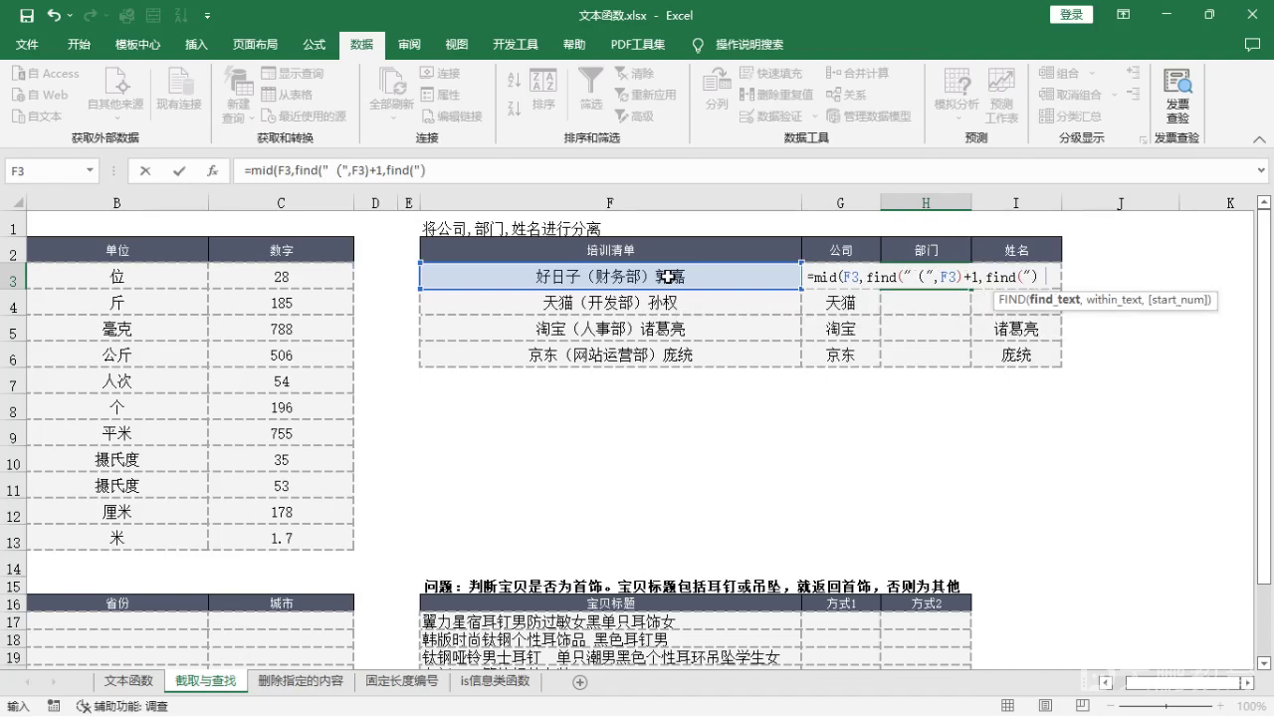
{"action": "type", "text": "\","}
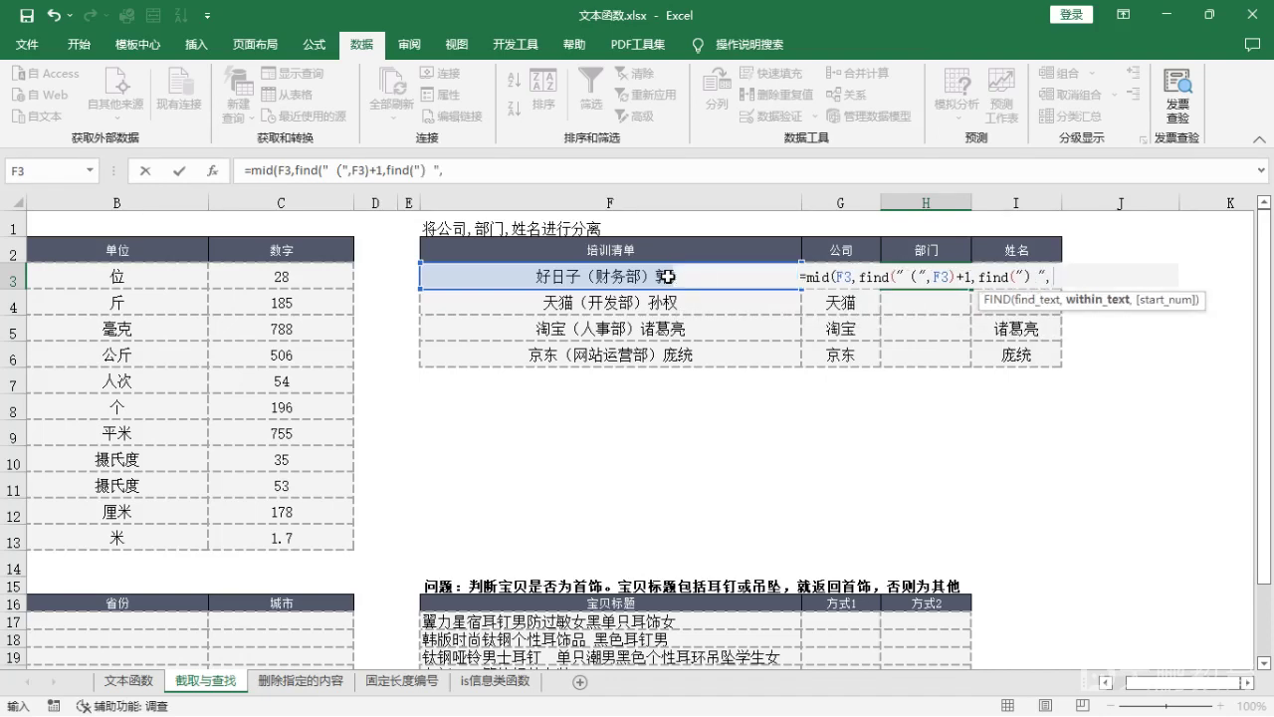
{"action": "left_click", "coordinate": [560, 266]}
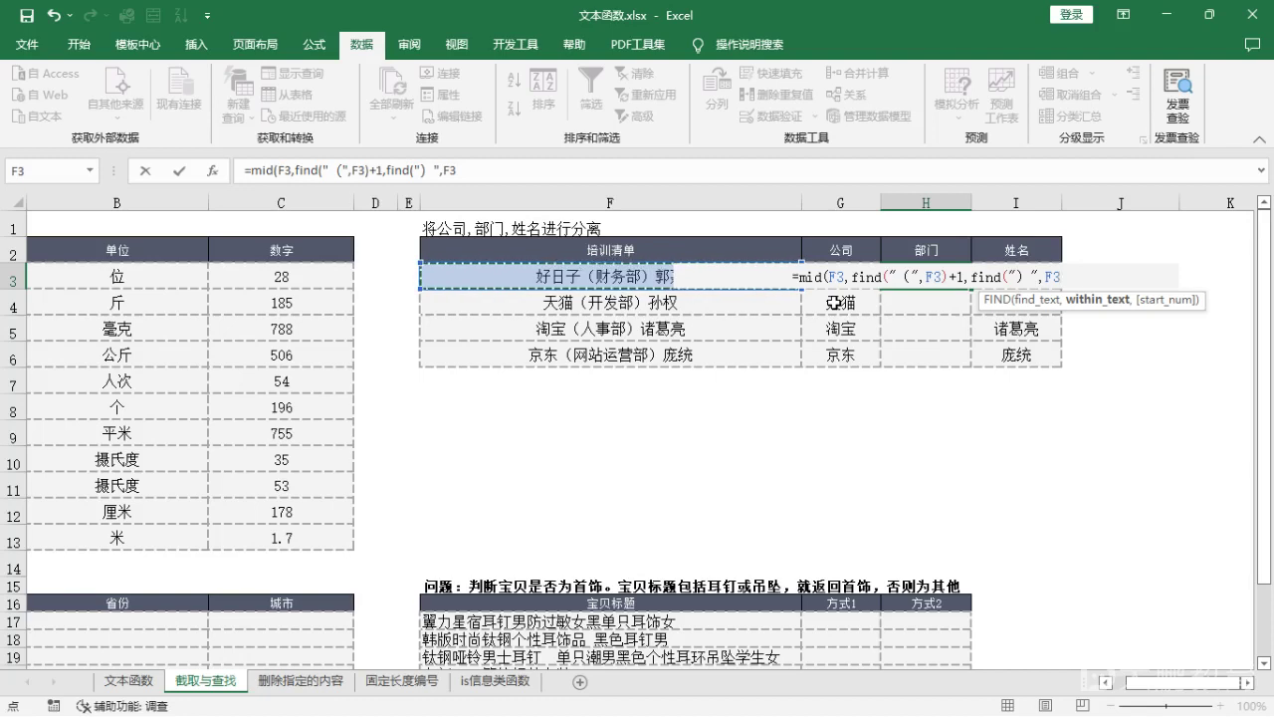
{"action": "type", "text": ")"}
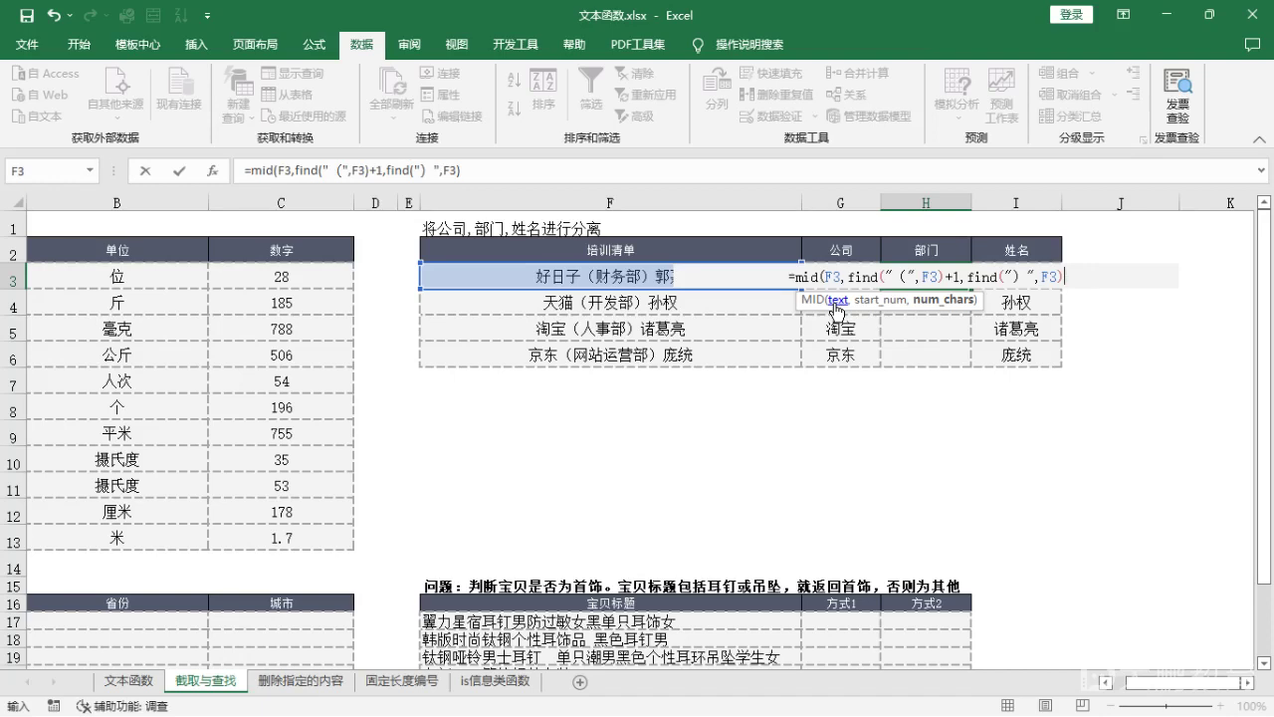
{"action": "type", "text": "-"}
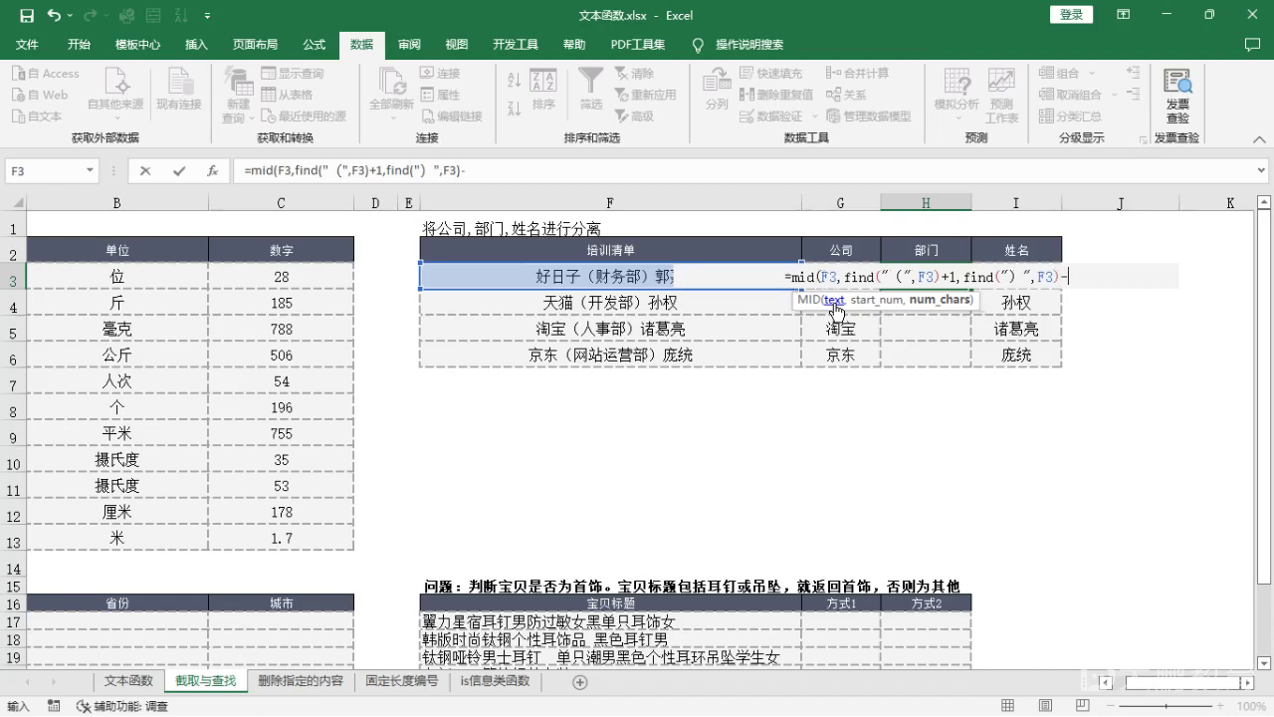
{"action": "type", "text": "find("}
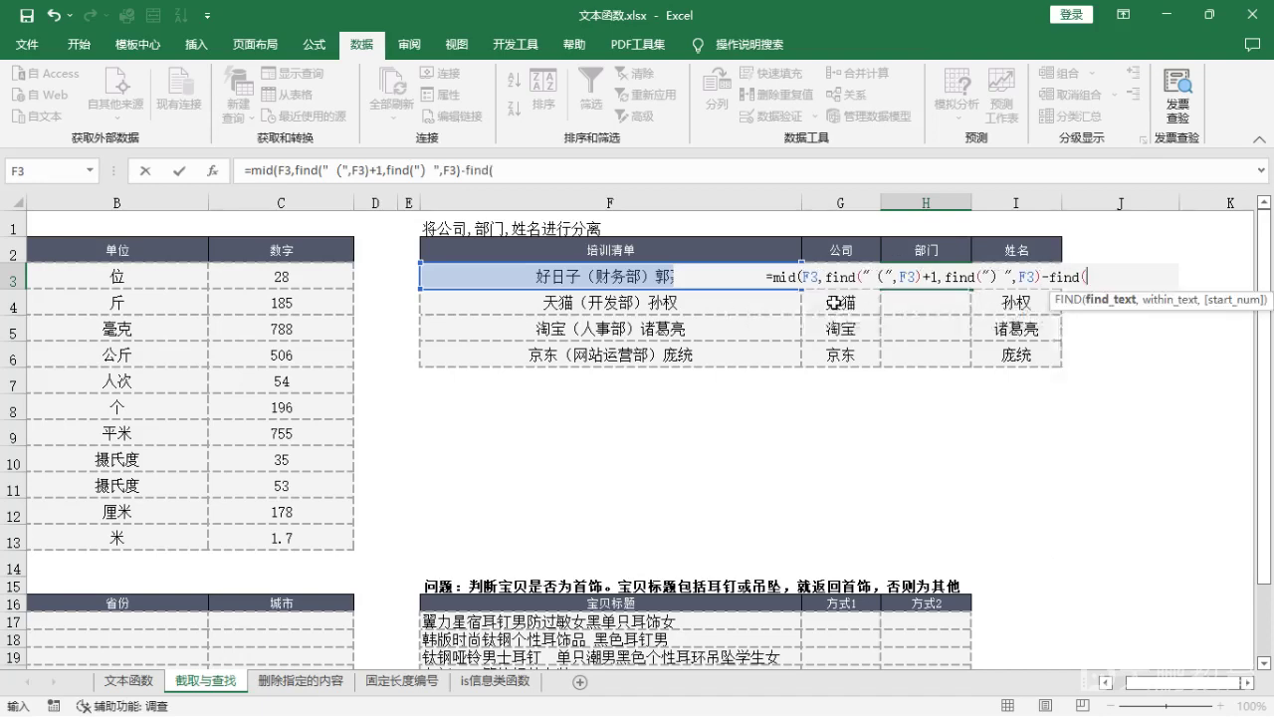
{"action": "type", "text": "\""}
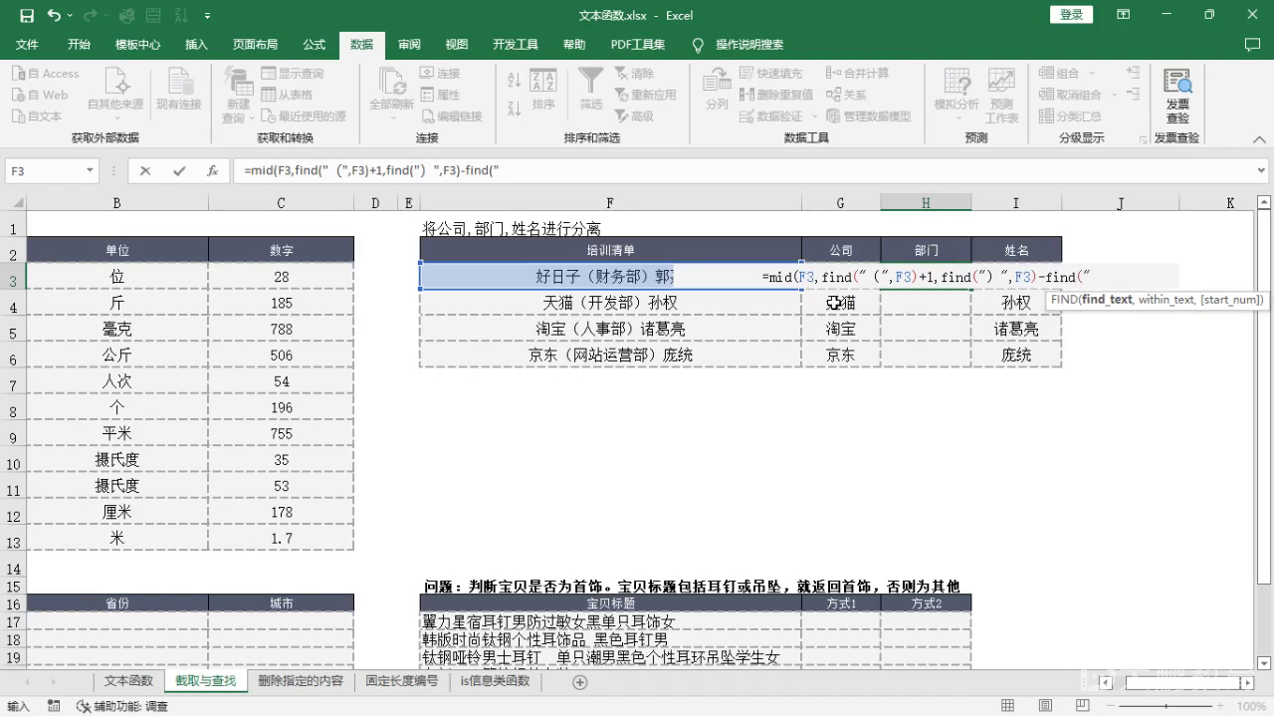
{"action": "type", "text": "（"}
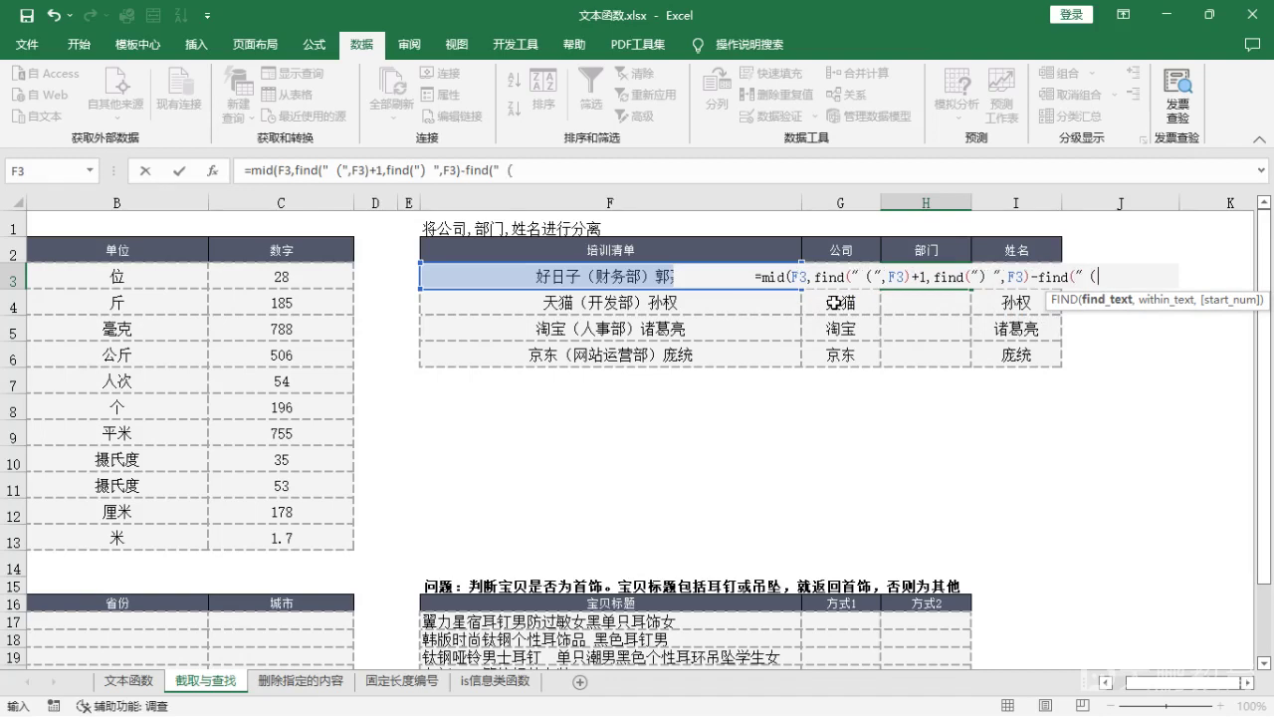
{"action": "type", "text": "\""}
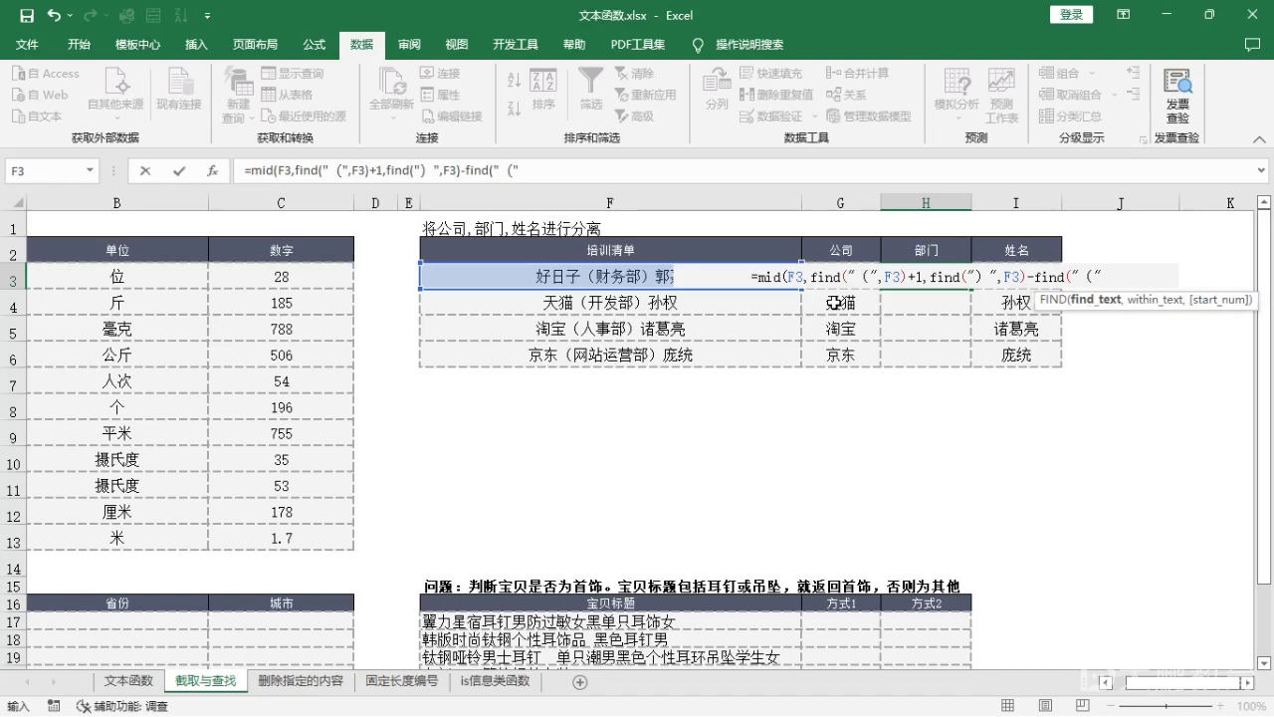
{"action": "type", "text": ","}
{"action": "left_click", "coordinate": [608, 274]}
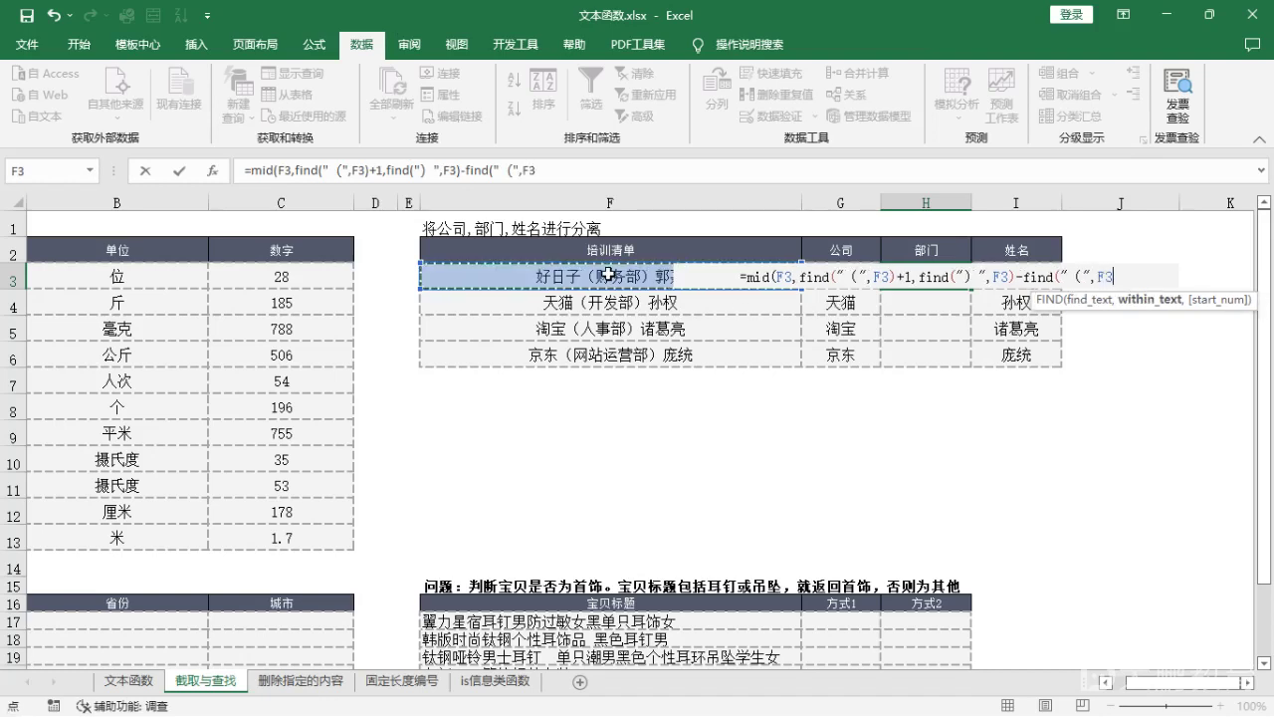
{"action": "type", "text": ")-"}
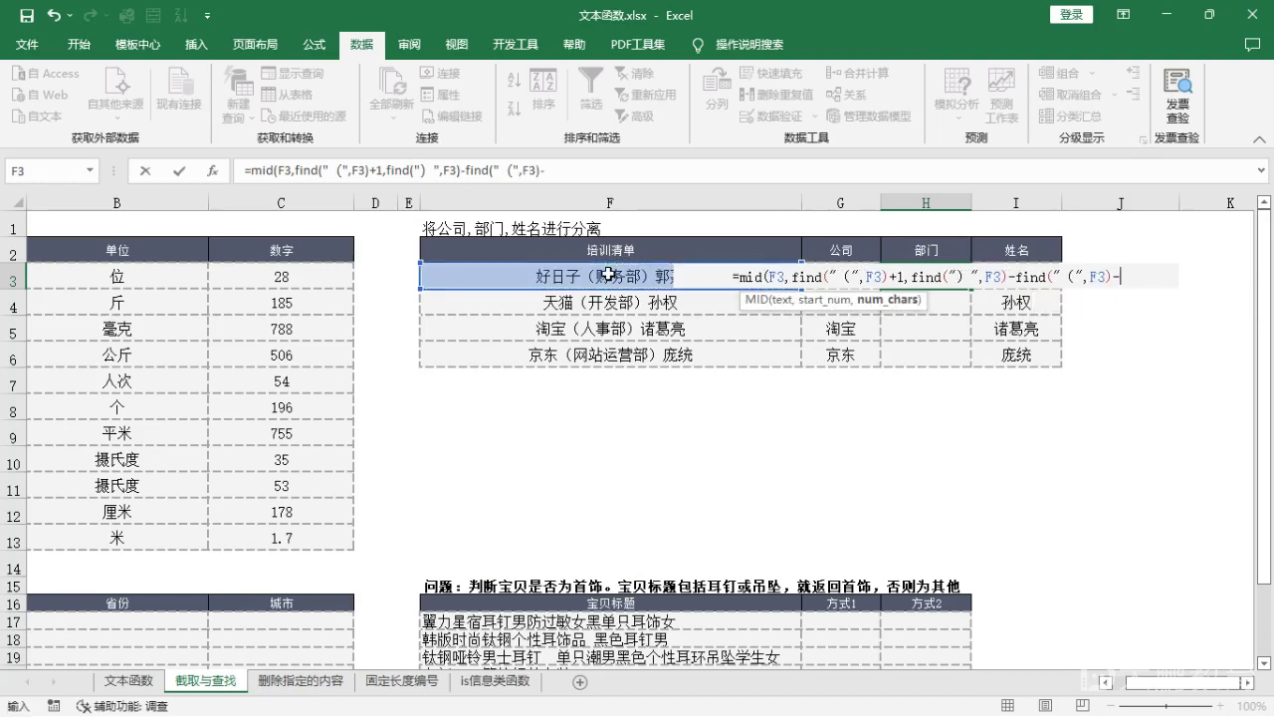
{"action": "type", "text": "1)"}
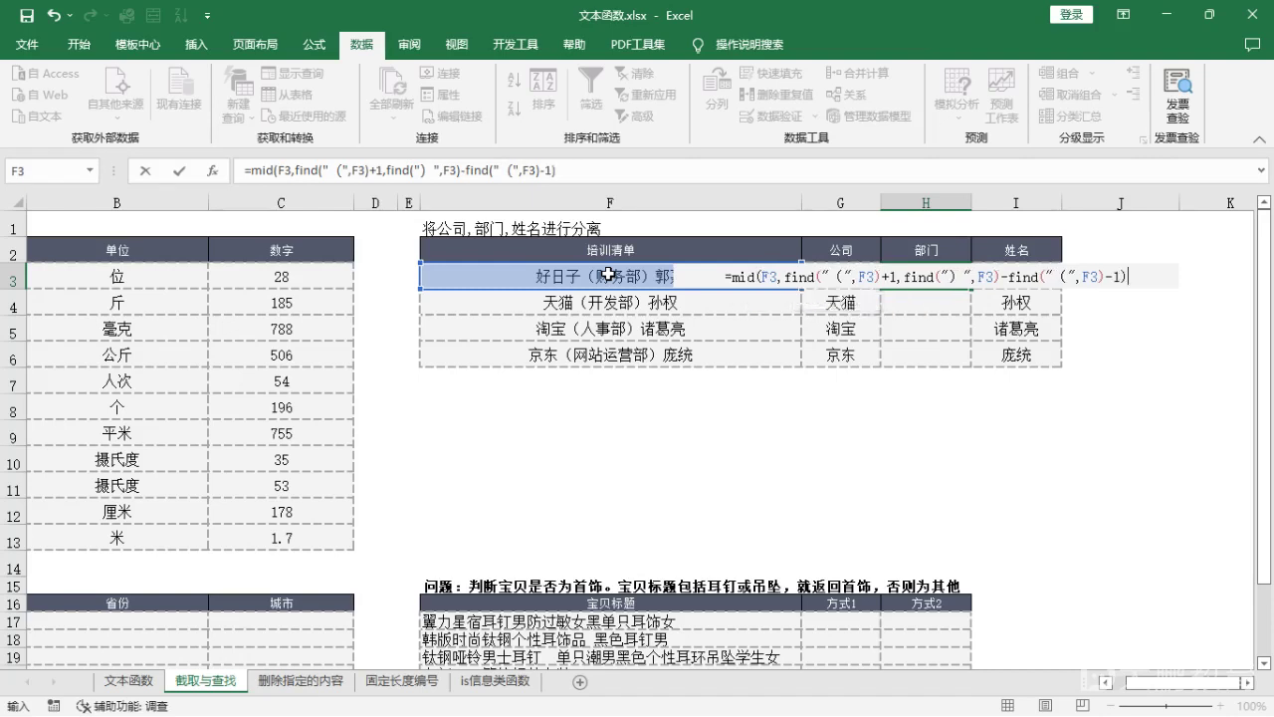
{"action": "key", "text": "Return"}
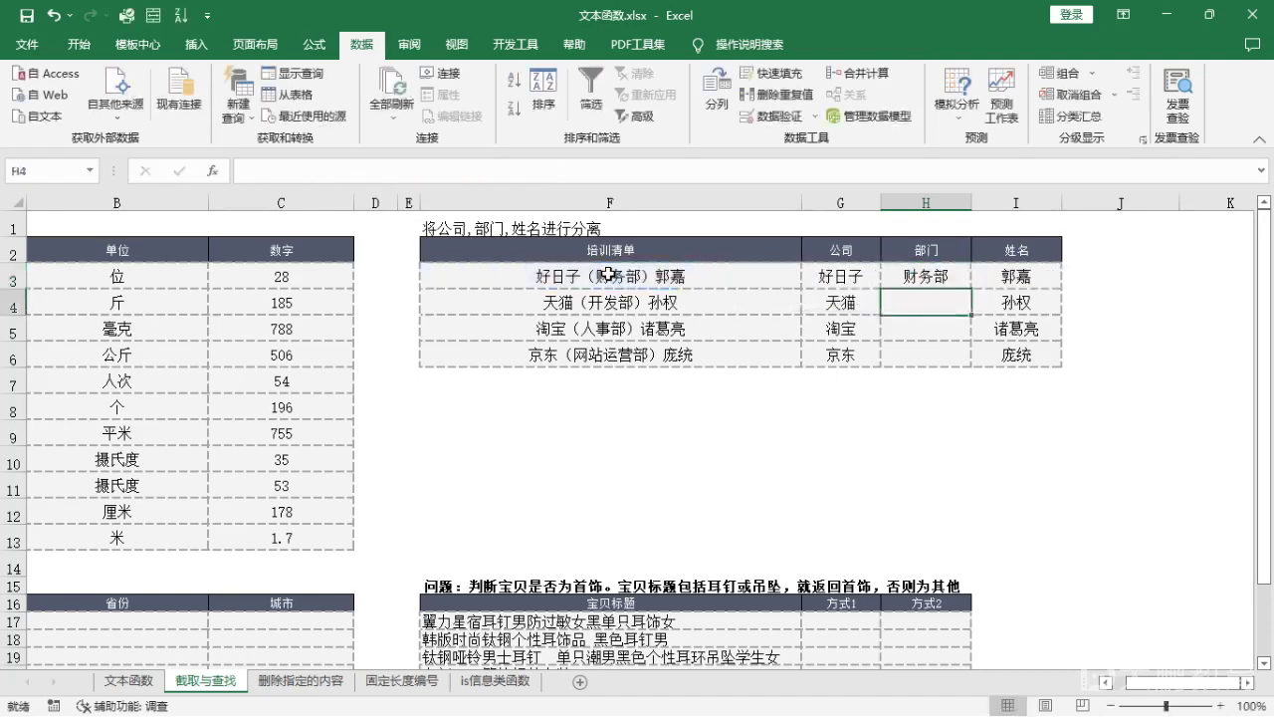
Step: Copy the H3 department formula down to H6
{"action": "left_click", "coordinate": [973, 284]}
{"action": "left_click", "coordinate": [965, 286]}
{"action": "double_click", "coordinate": [971, 288]}
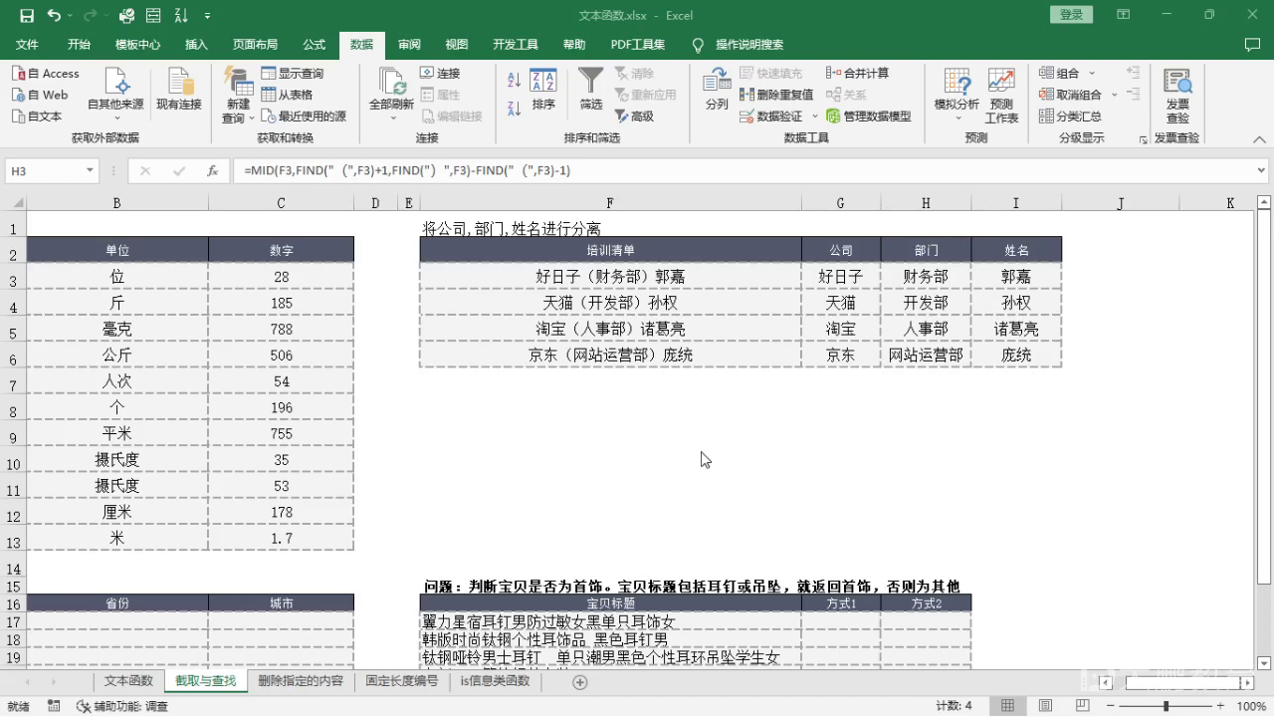
Step: Scroll to the 把省份，城市分离 exercise and select B17 for the province formula
{"action": "scroll", "coordinate": [742, 492], "scroll_direction": "down", "scroll_amount": 2}
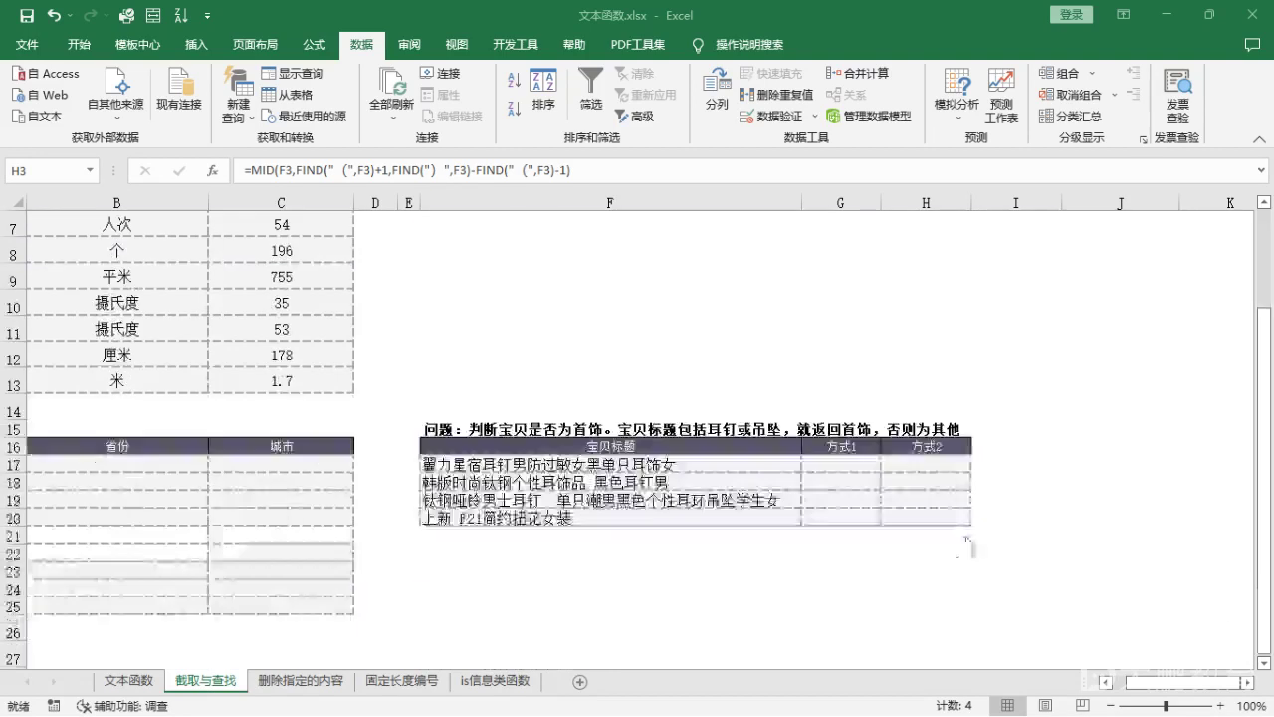
{"action": "left_click", "coordinate": [1198, 687]}
{"action": "left_click_drag", "start_coordinate": [1197, 687], "coordinate": [1139, 686]}
{"action": "scroll", "coordinate": [259, 465], "scroll_direction": "up", "scroll_amount": 2}
{"action": "scroll", "coordinate": [261, 464], "scroll_direction": "down", "scroll_amount": 3}
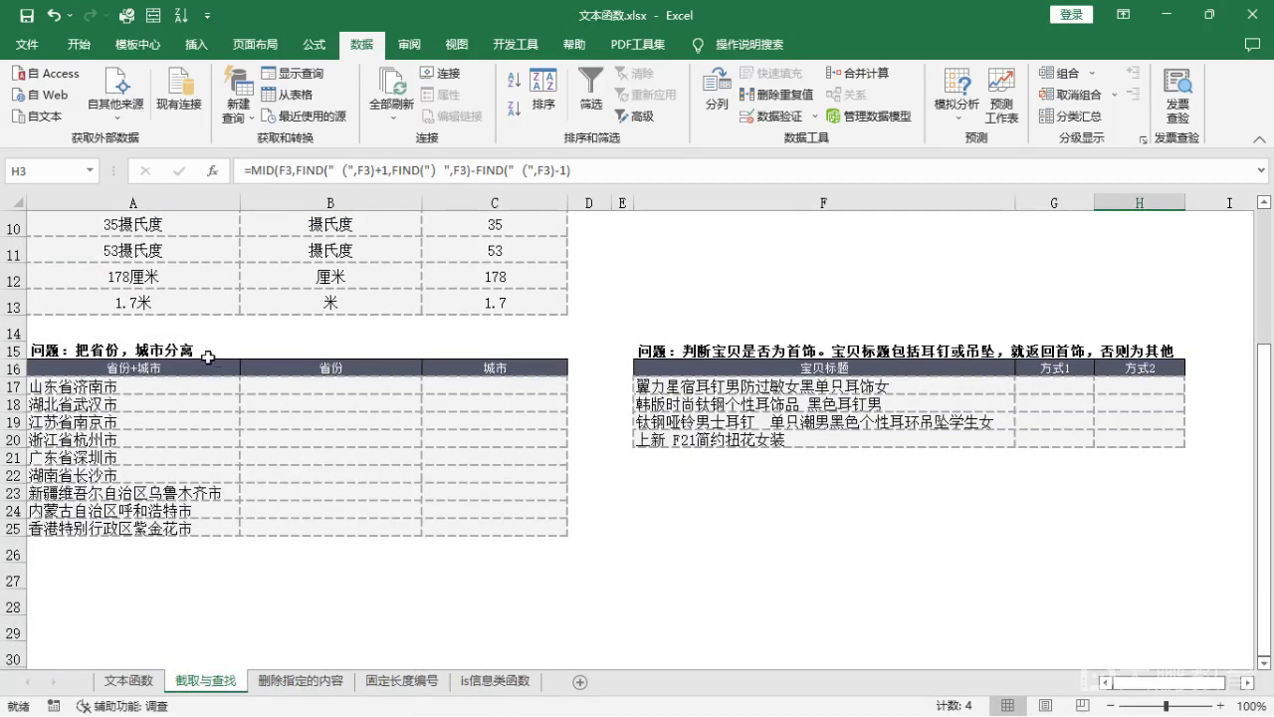
{"action": "left_click", "coordinate": [160, 350]}
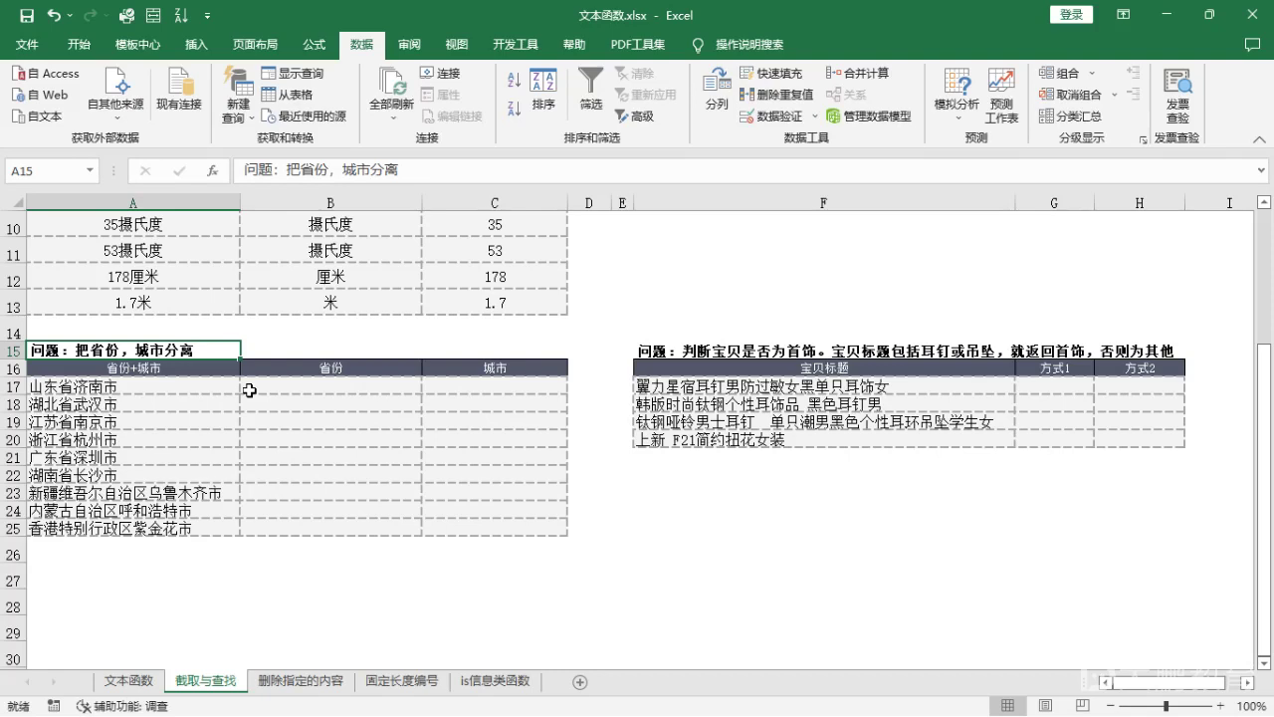
{"action": "scroll", "coordinate": [249, 390], "scroll_direction": "down", "scroll_amount": 1}
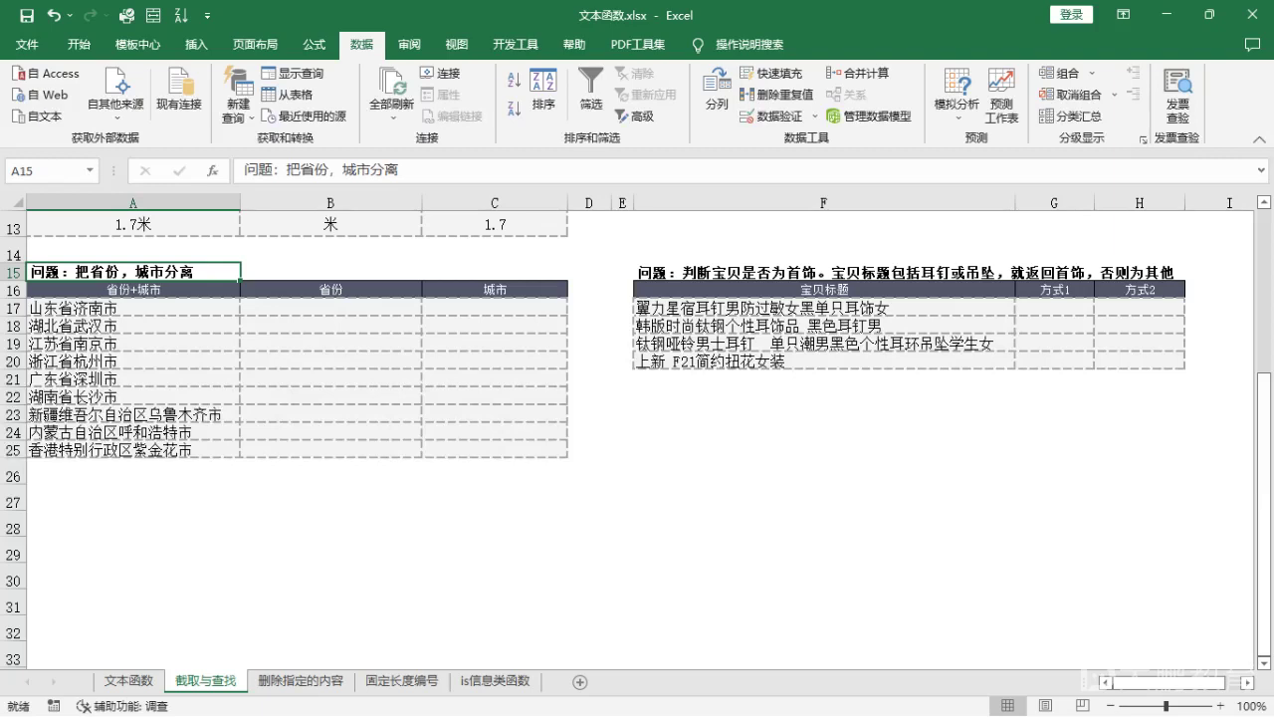
{"action": "left_click", "coordinate": [275, 309]}
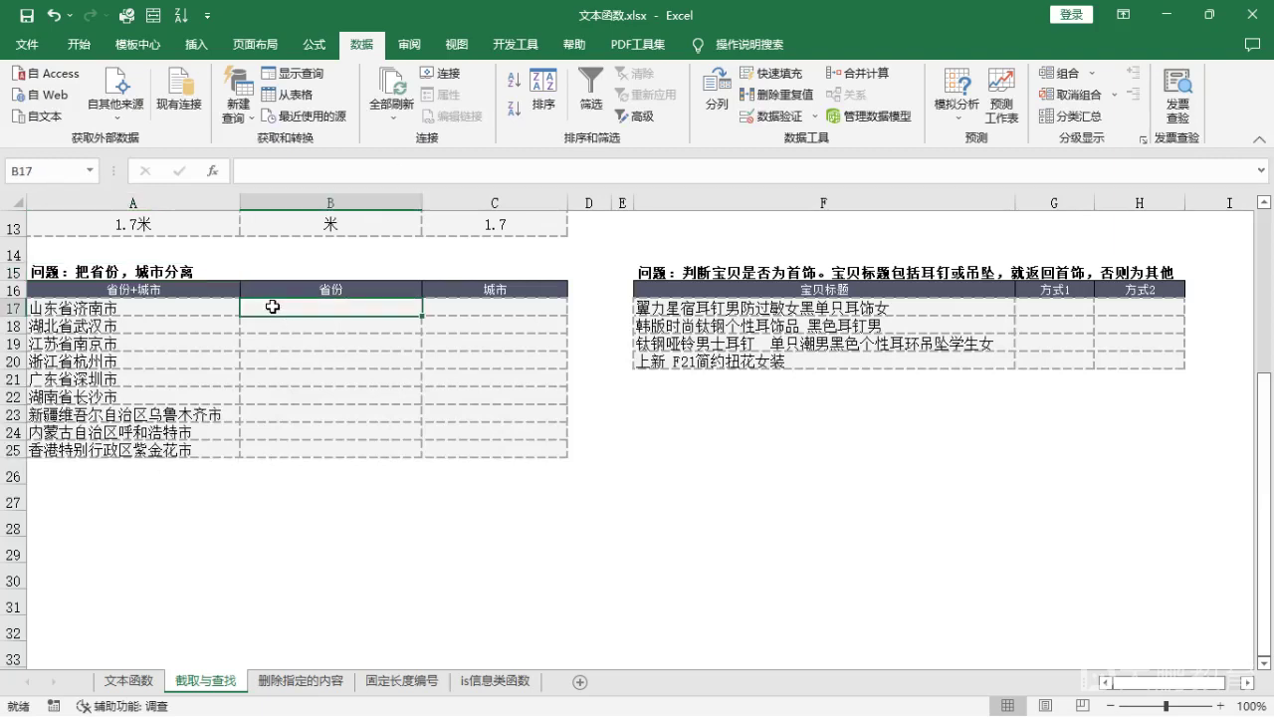
Step: In B17 begin the formula =LEFT(A17,FIND(IF(FIND("省",A17)
{"action": "type", "text": "=left"}
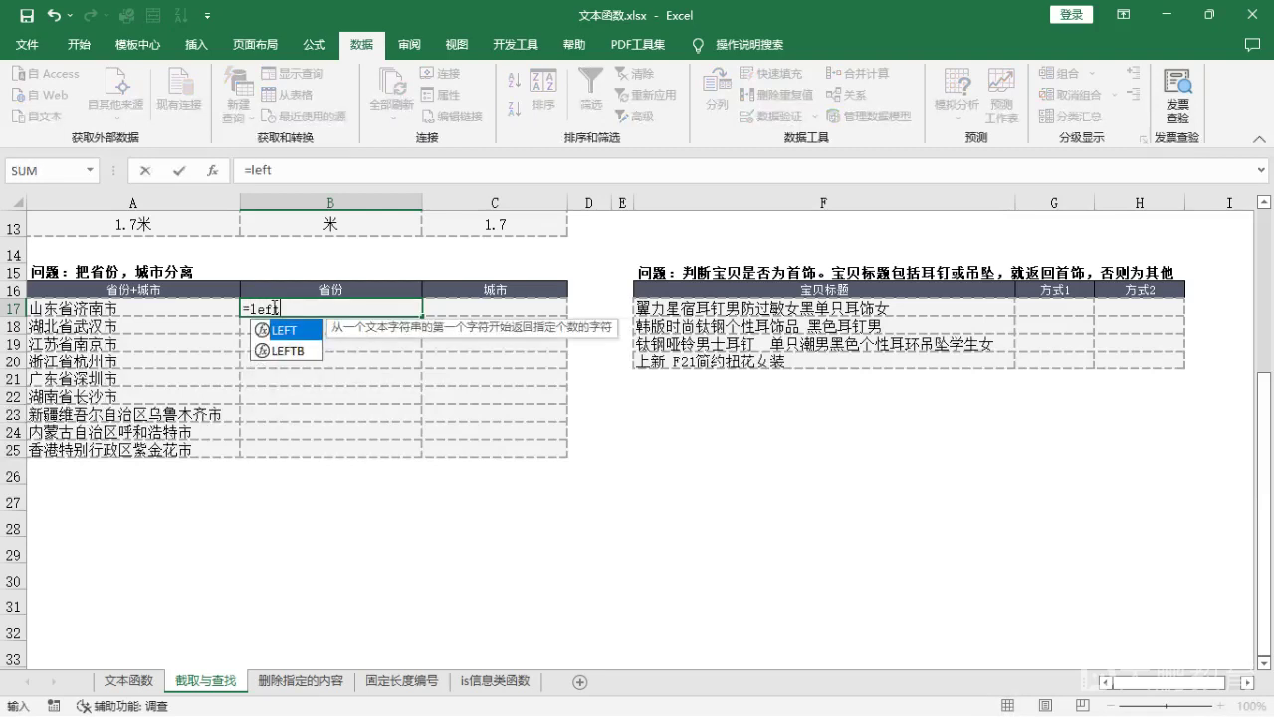
{"action": "type", "text": "("}
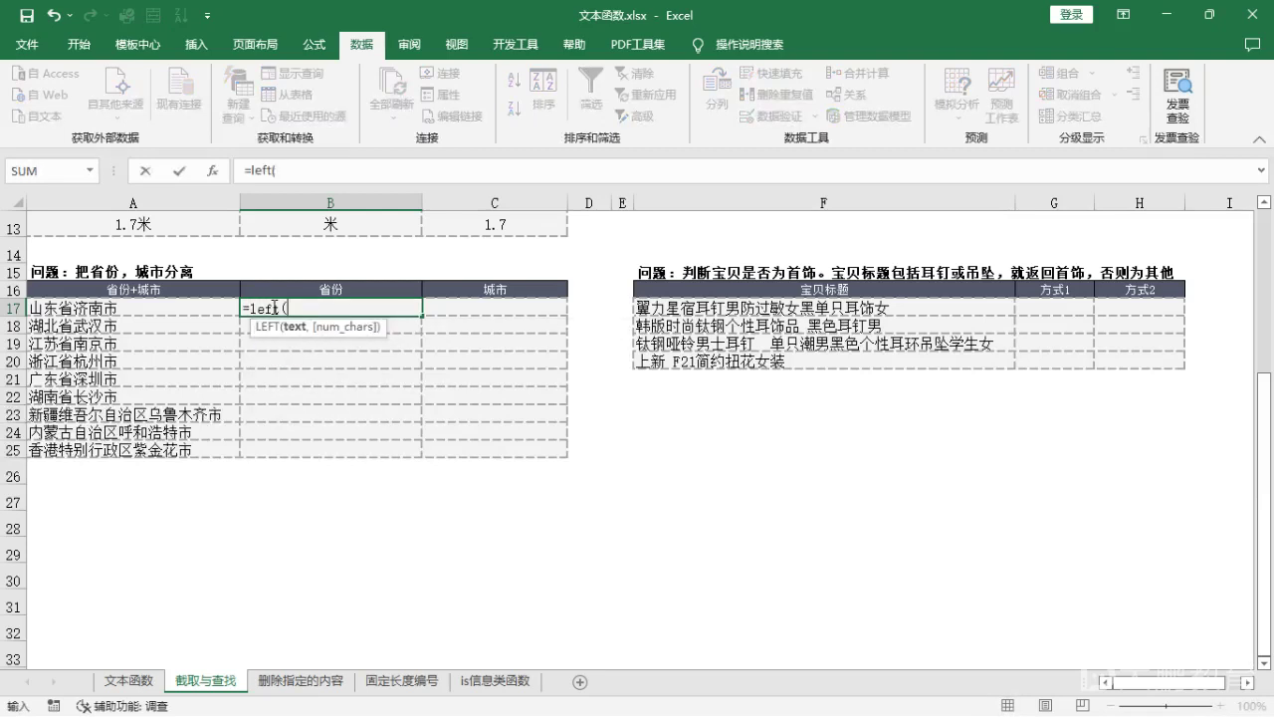
{"action": "left_click", "coordinate": [134, 308]}
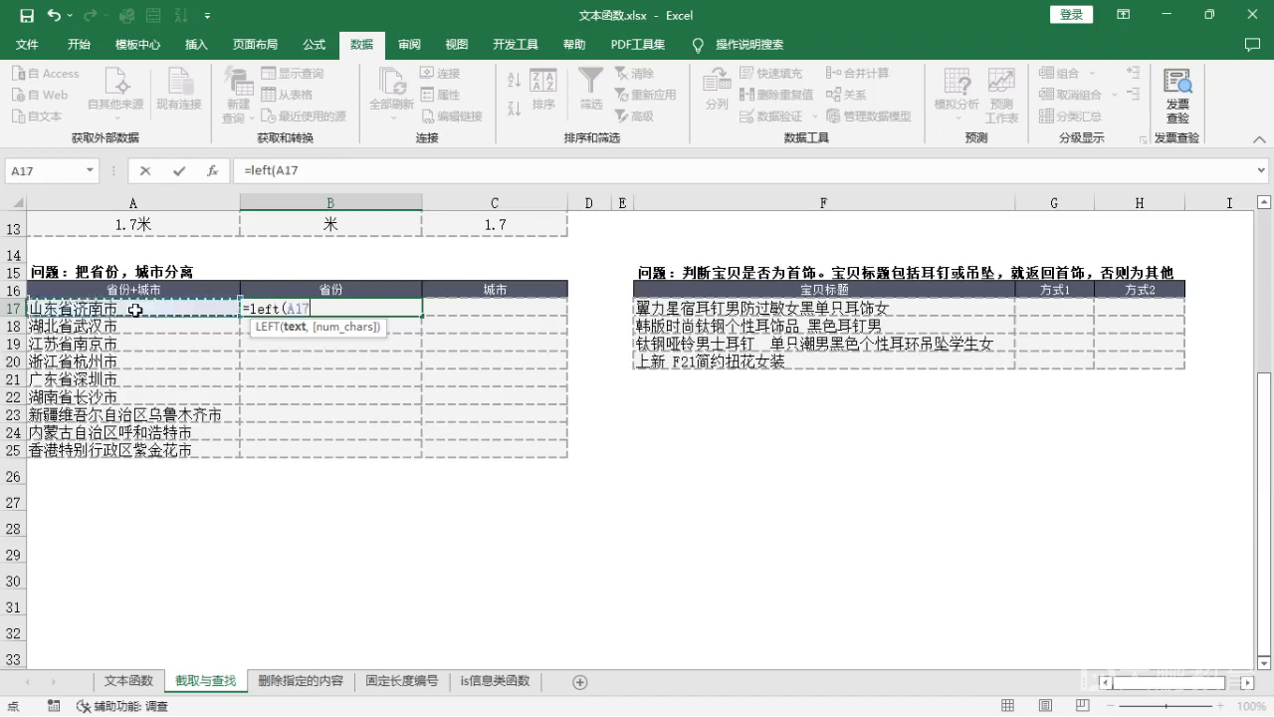
{"action": "type", "text": ","}
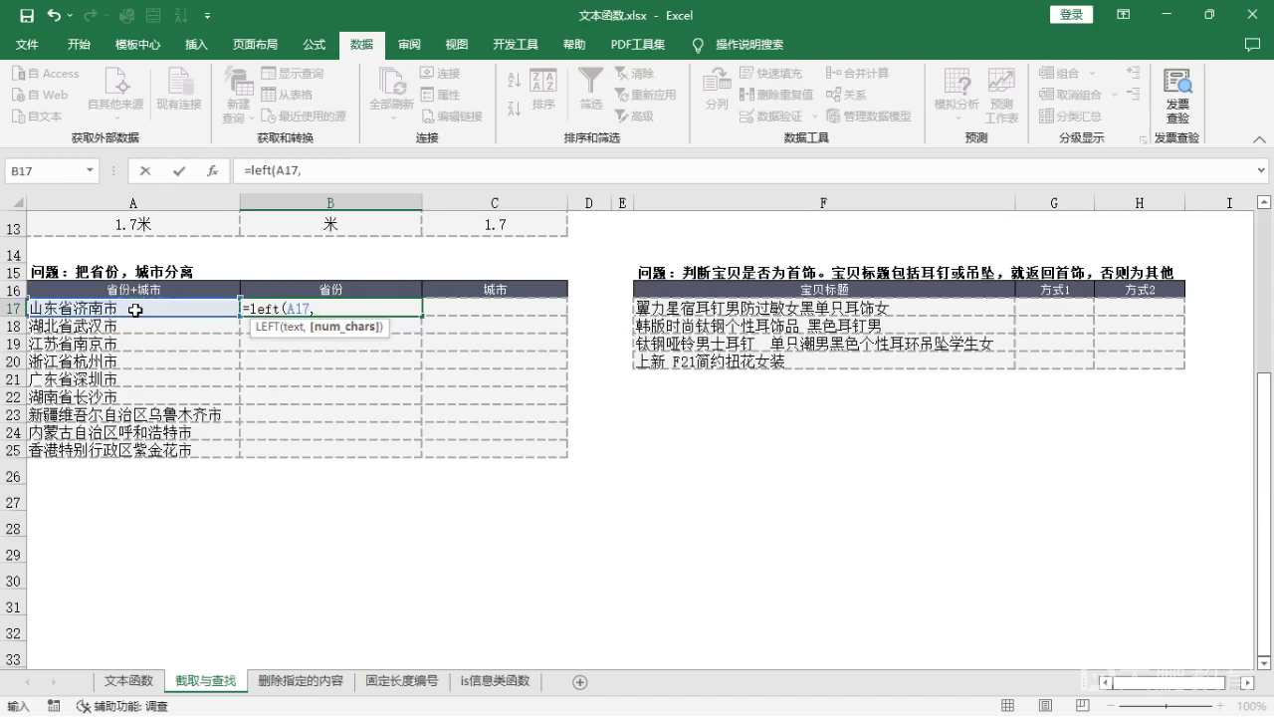
{"action": "type", "text": "find("}
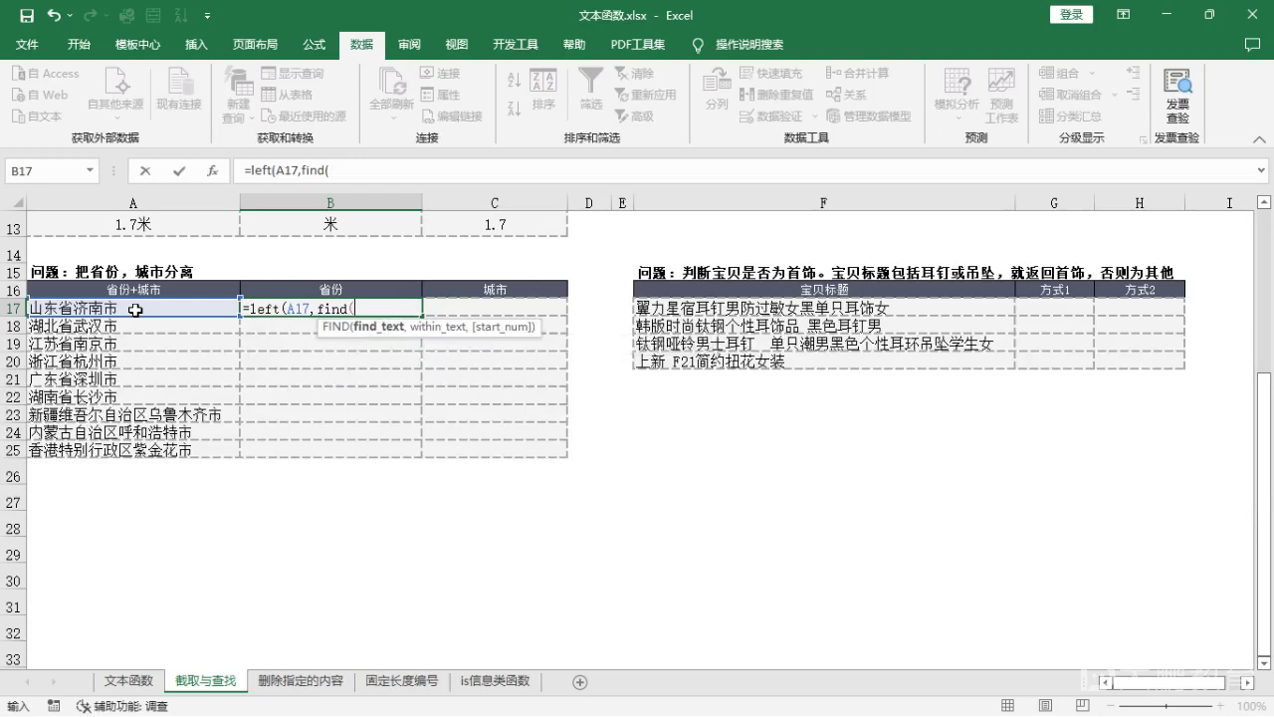
{"action": "type", "text": "if("}
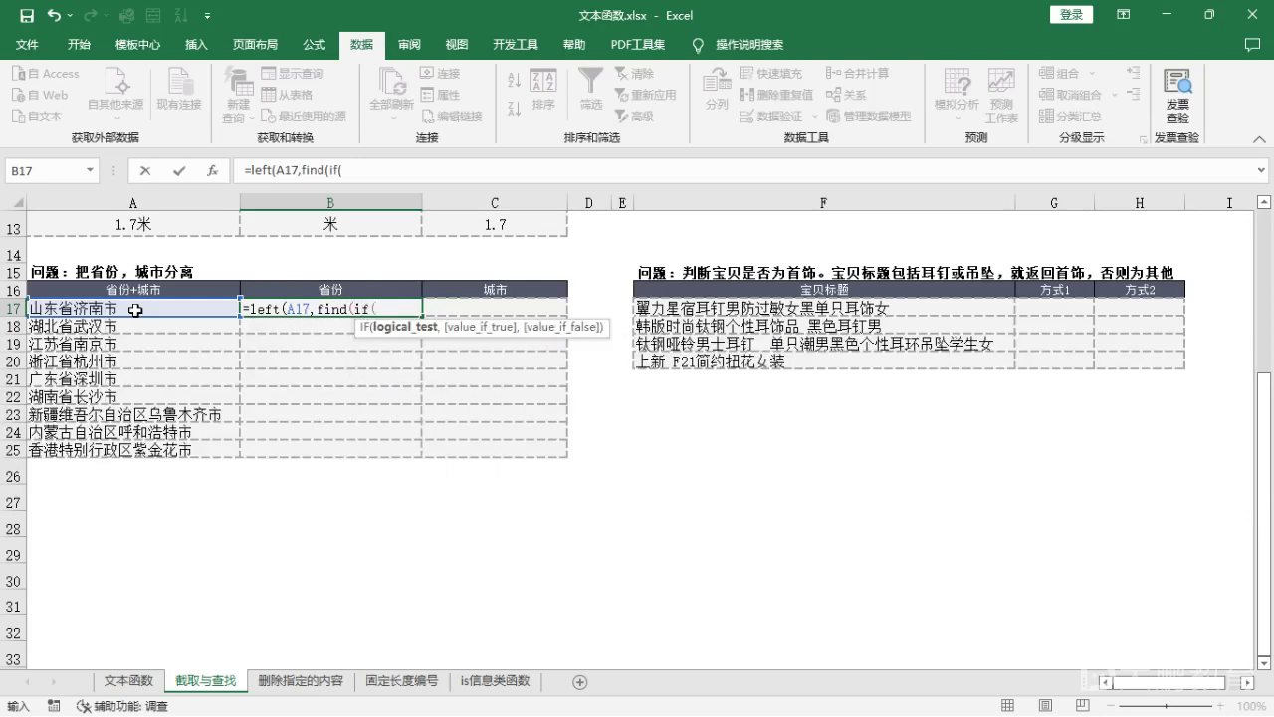
{"action": "type", "text": "find("}
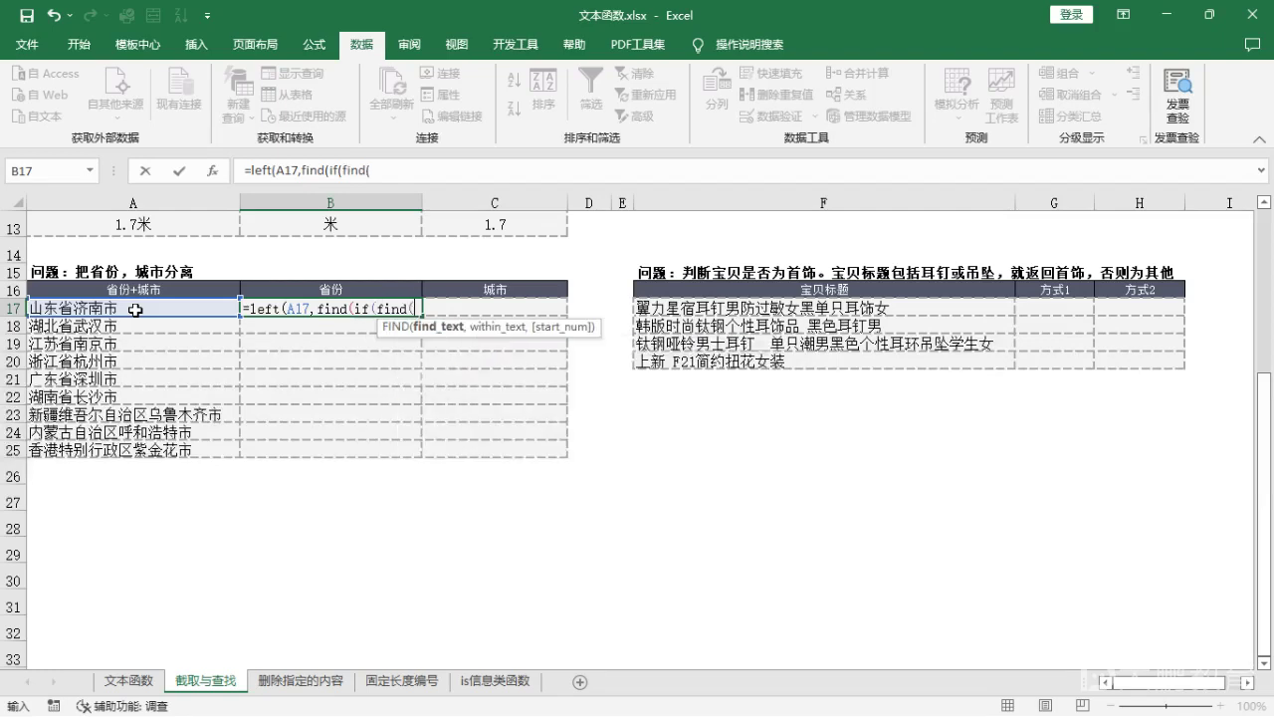
{"action": "type", "text": "\"sheg"}
{"action": "key", "text": "space"}
{"action": "type", "text": "\","}
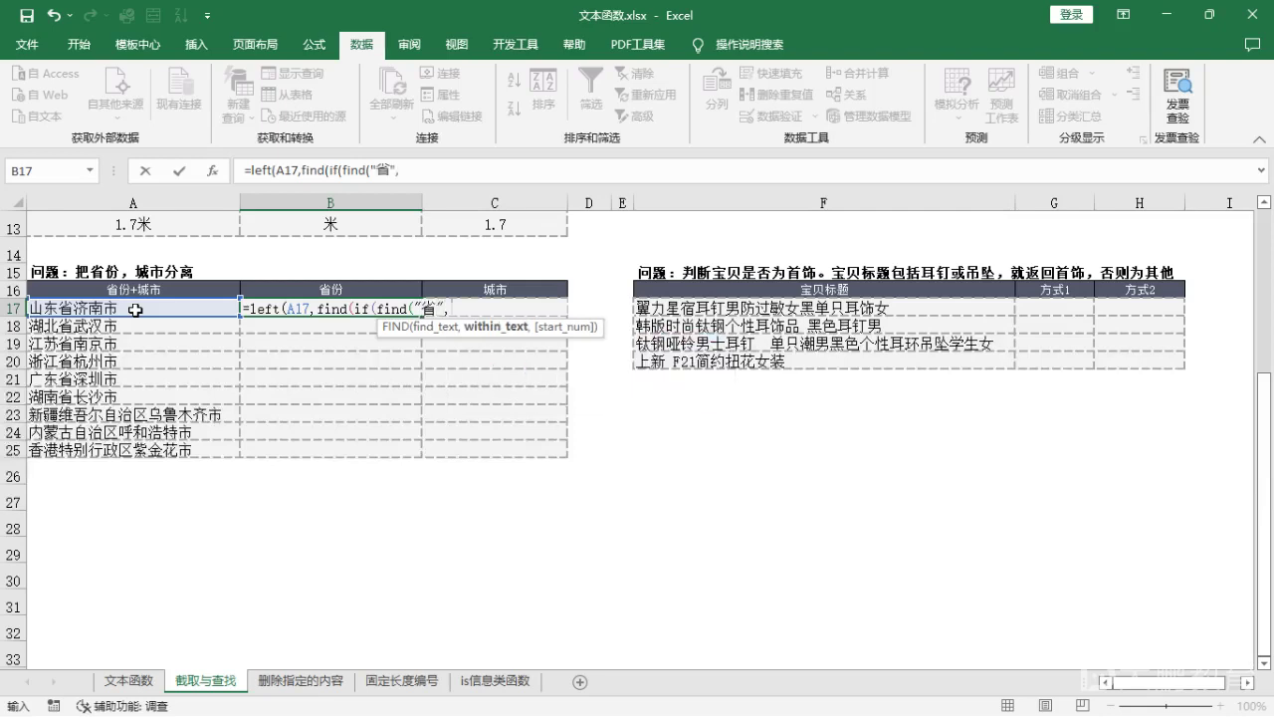
{"action": "left_click", "coordinate": [89, 309]}
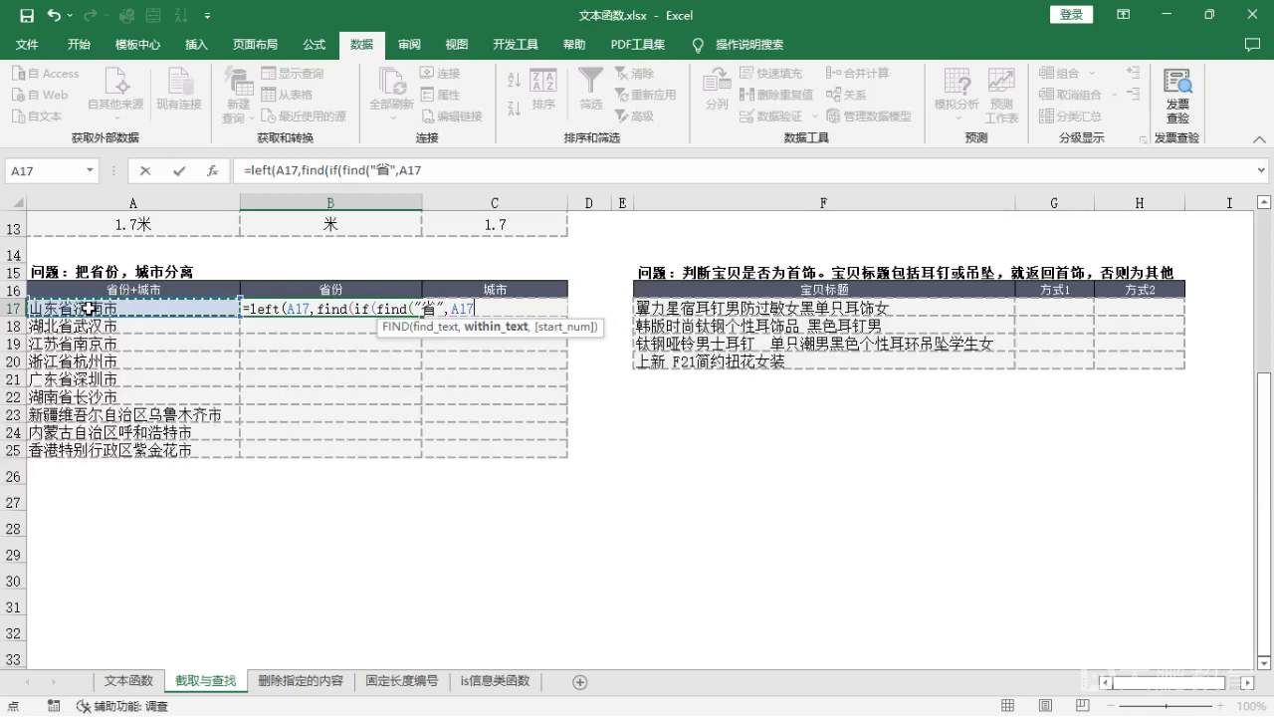
Step: Complete it with ,"省","区"),A17)) and commit, giving 山东省 in B17
{"action": "type", "text": "),\""}
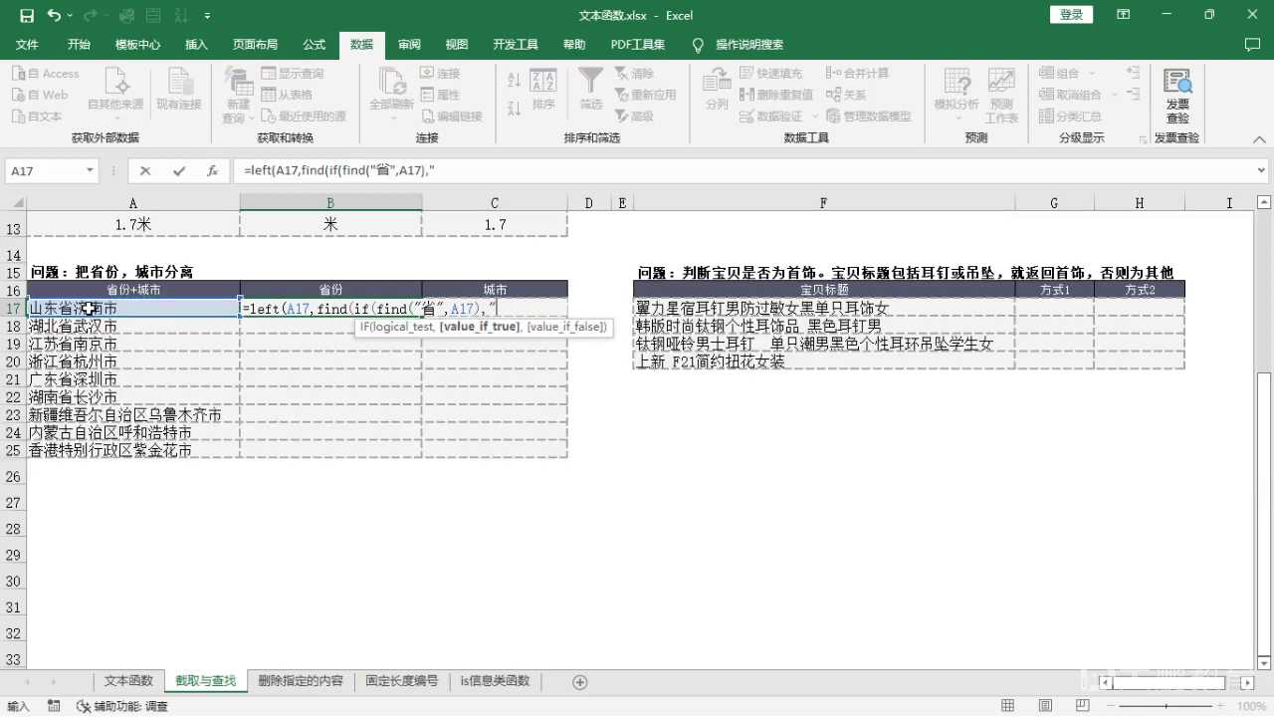
{"action": "type", "text": "shegn"}
{"action": "key", "text": "space"}
{"action": "type", "text": "\",\""}
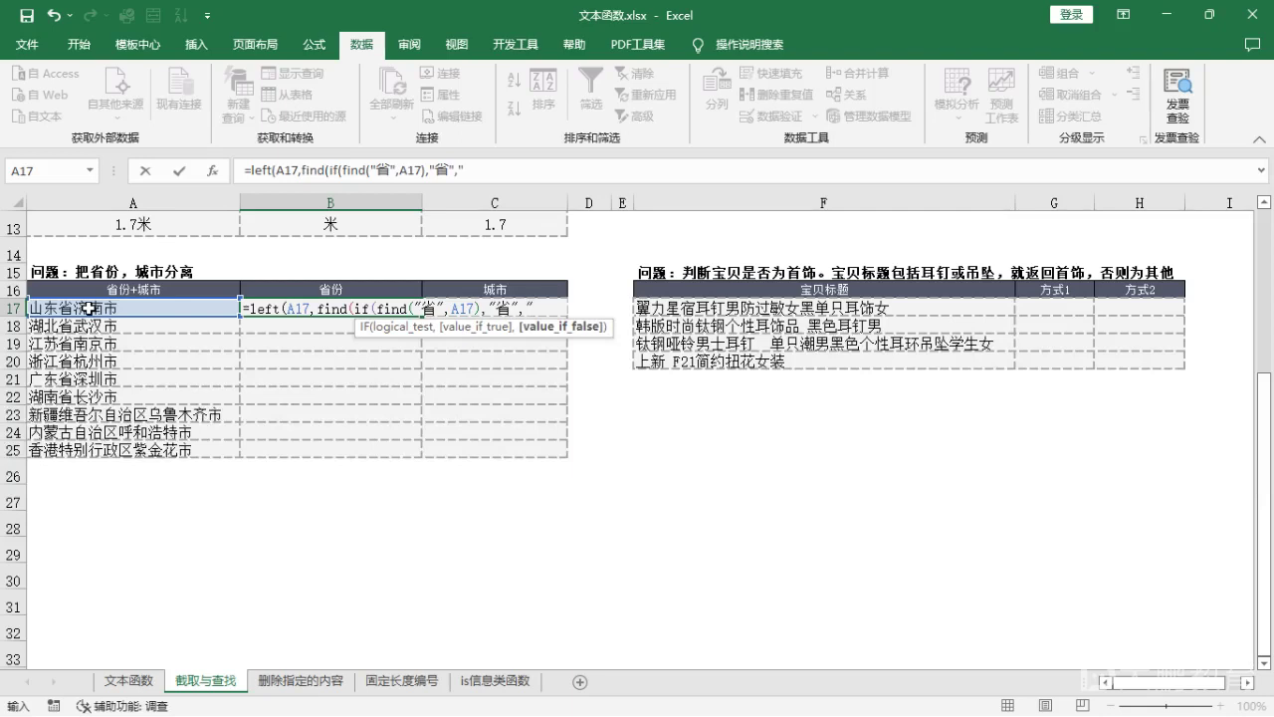
{"action": "type", "text": "qu"}
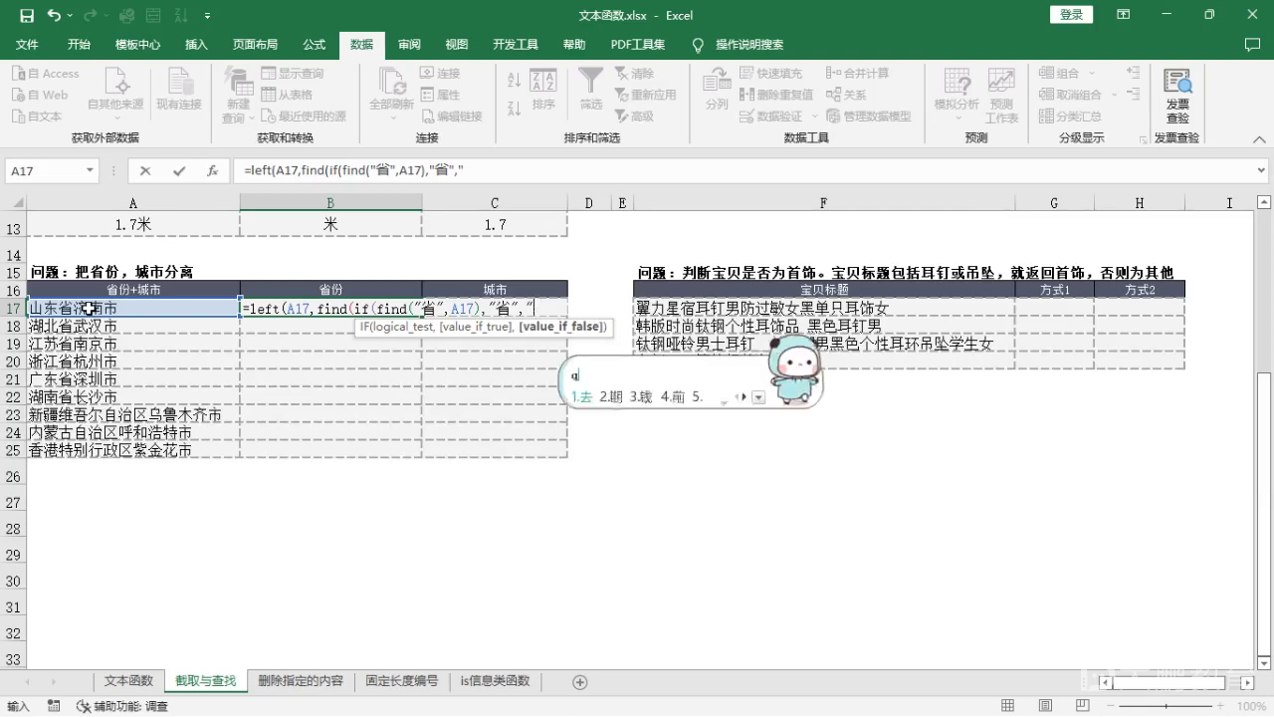
{"action": "key", "text": "space"}
{"action": "type", "text": "\""}
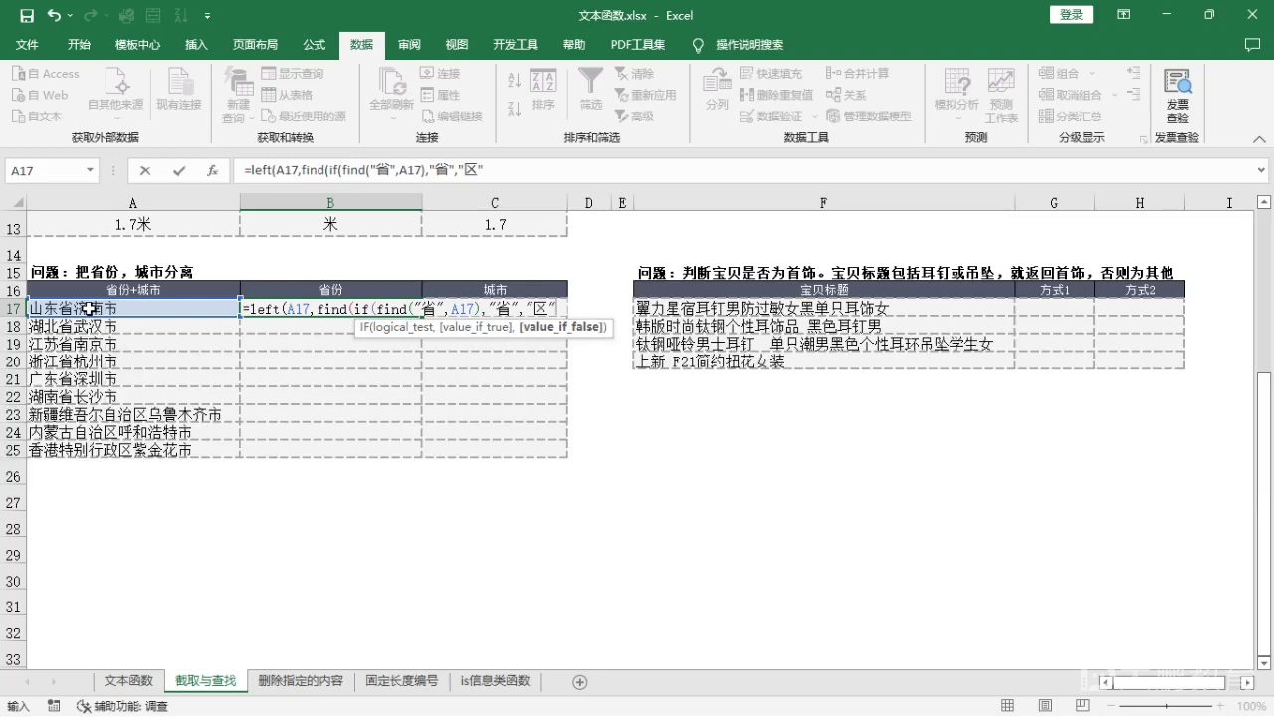
{"action": "type", "text": "),"}
{"action": "left_click", "coordinate": [90, 309]}
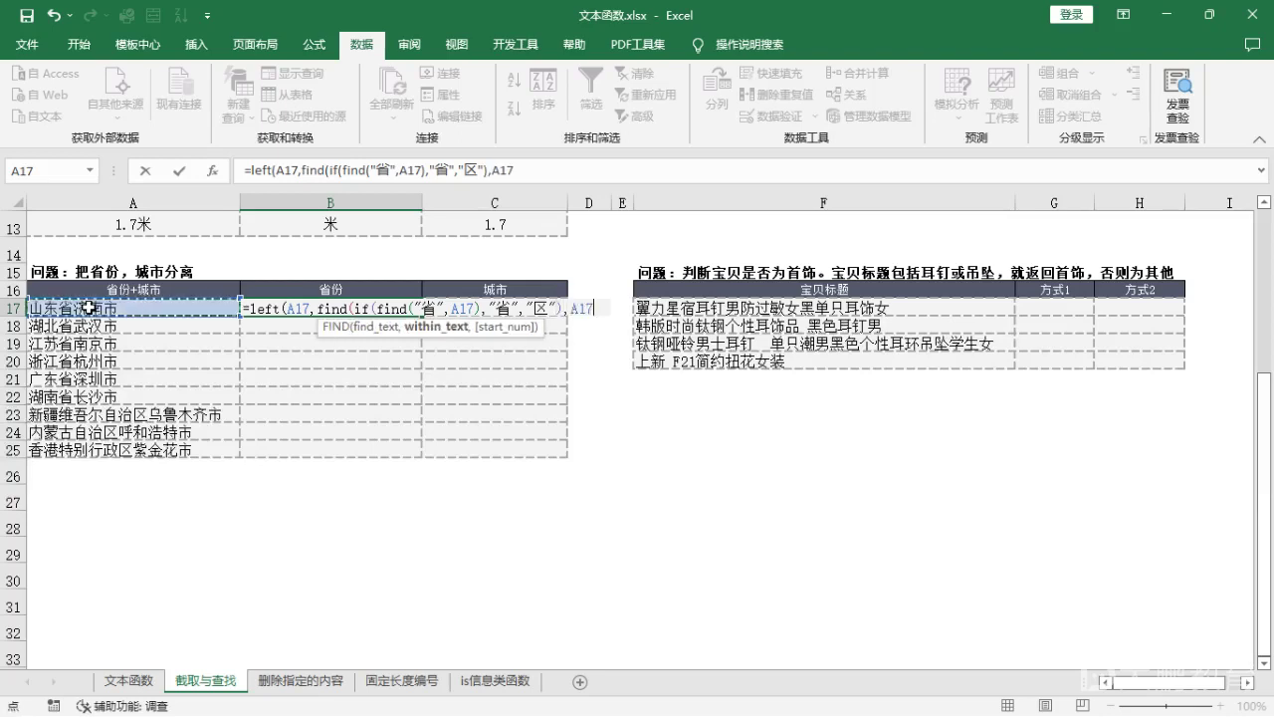
{"action": "type", "text": "))"}
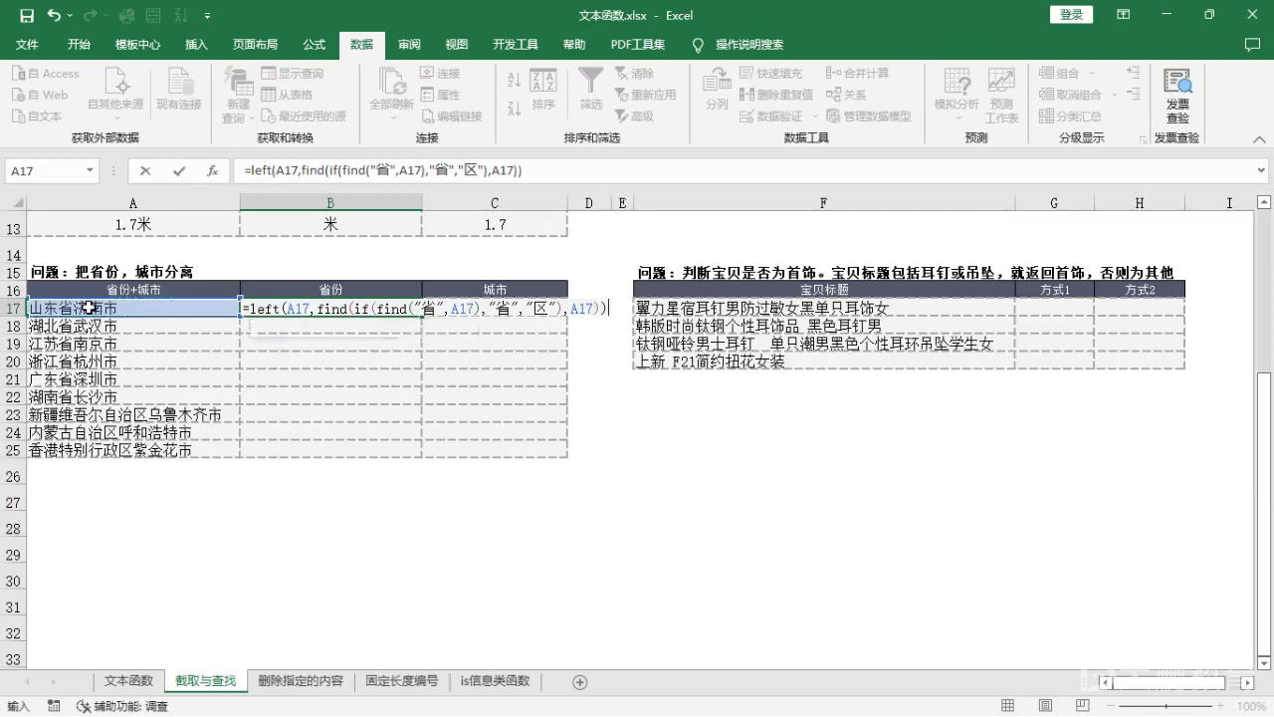
{"action": "key", "text": "Return"}
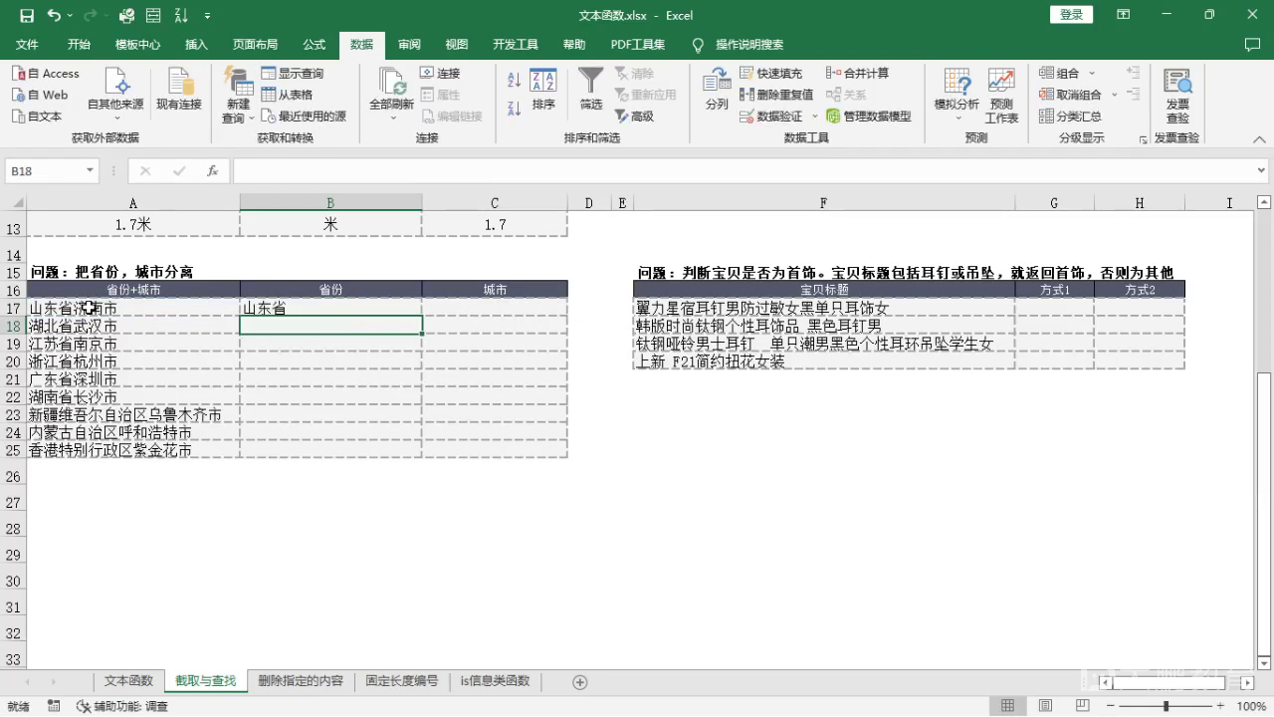
{"action": "left_click", "coordinate": [344, 309]}
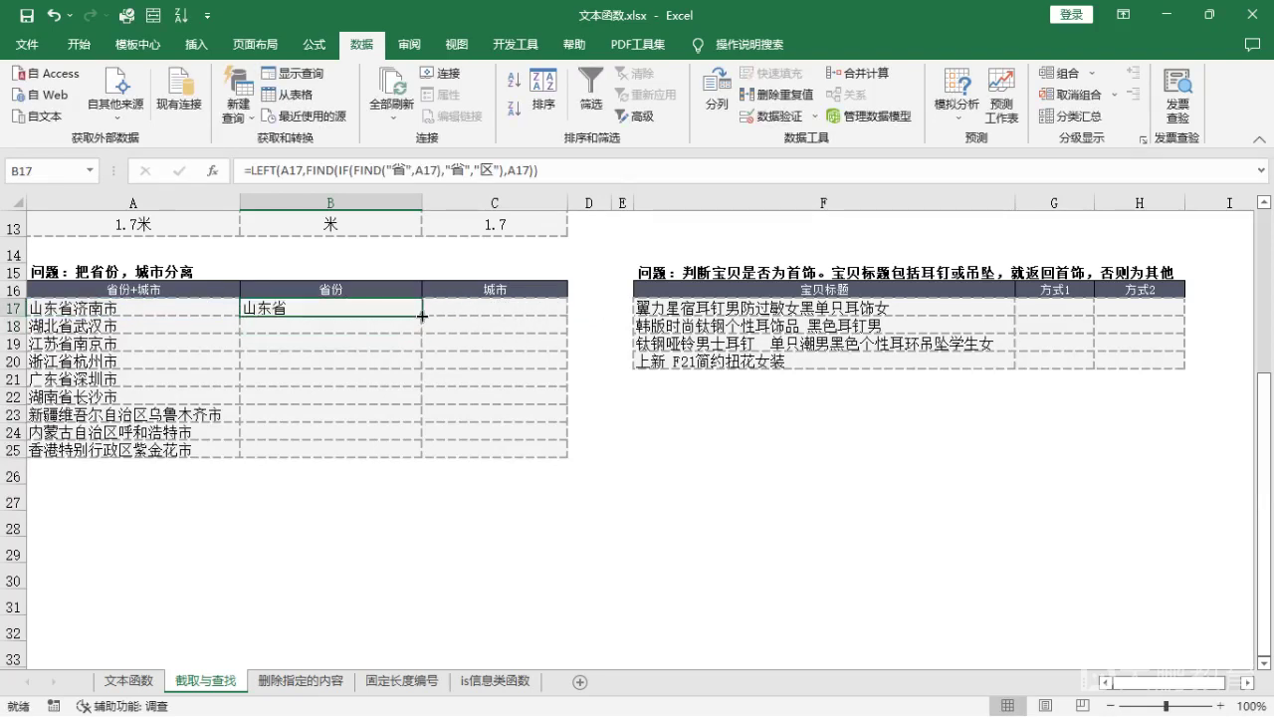
Step: Fill the province formula down to B25 and check the #VALUE! error in B23
{"action": "double_click", "coordinate": [422, 315]}
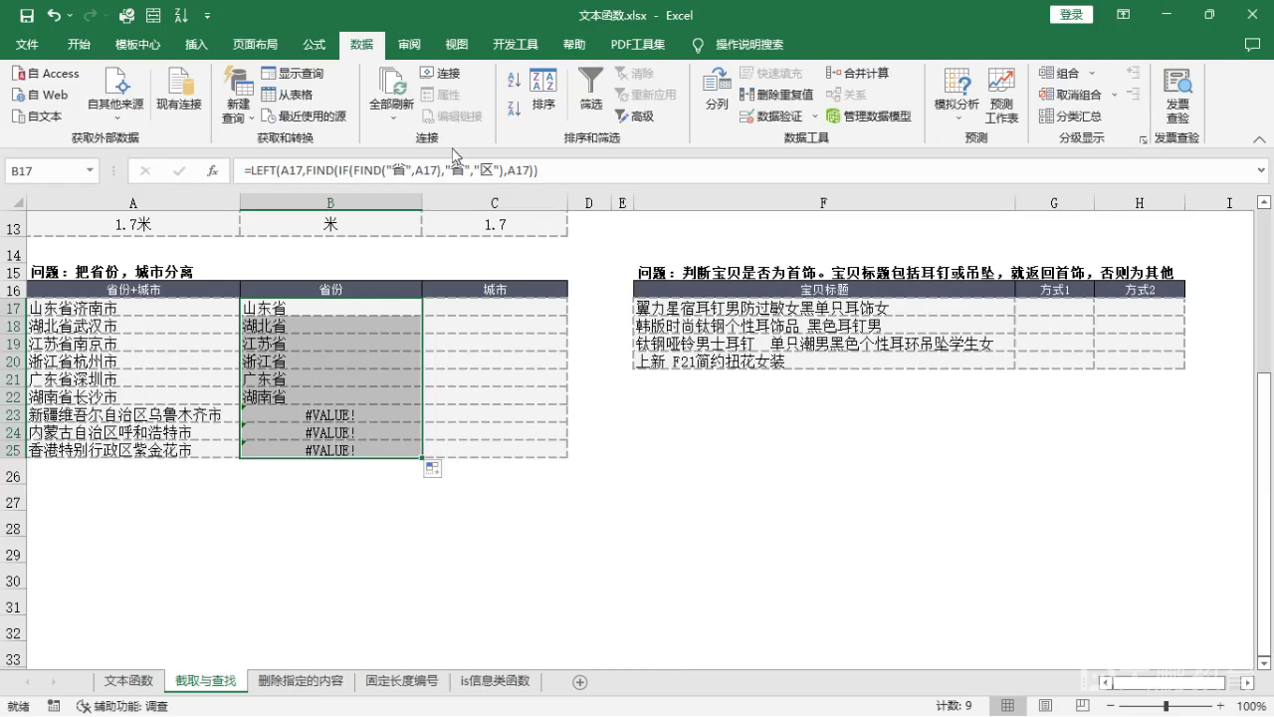
{"action": "left_click", "coordinate": [361, 416]}
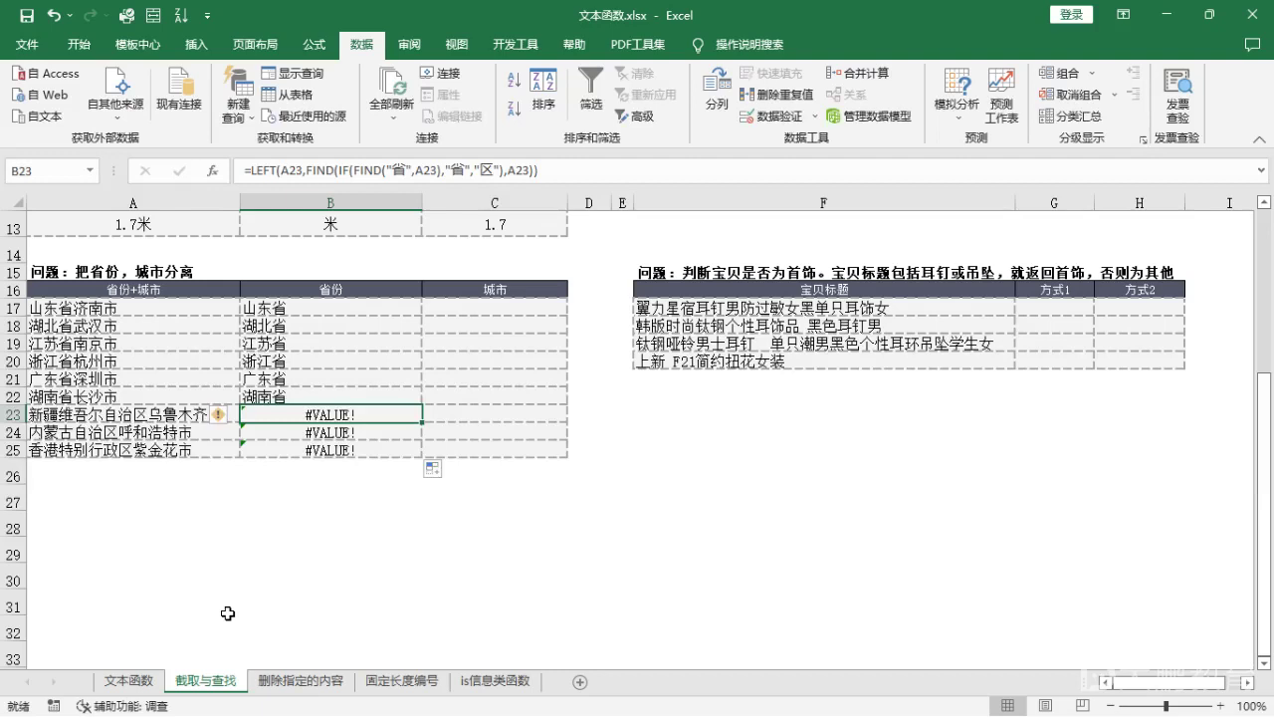
Step: Review the ISNUMBER function and its value argument on the is信息类函数 sheet
{"action": "left_click", "coordinate": [496, 680]}
{"action": "scroll", "coordinate": [493, 540], "scroll_direction": "up", "scroll_amount": 2}
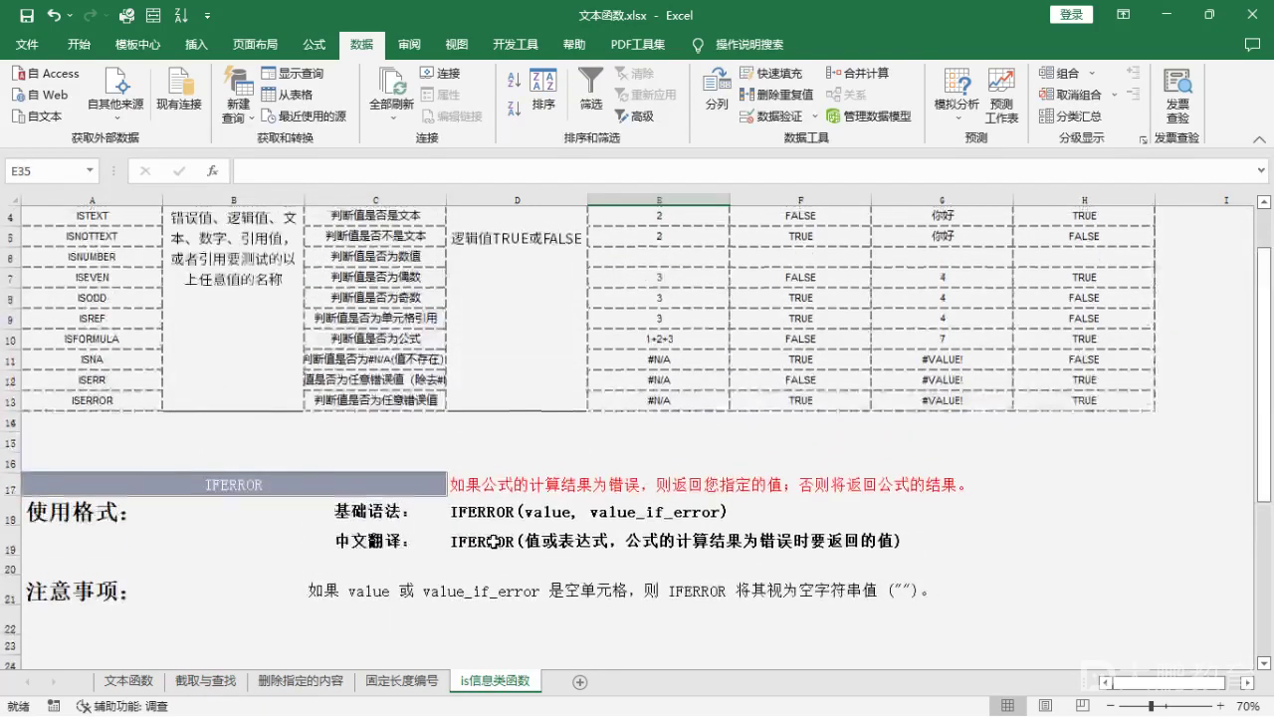
{"action": "scroll", "coordinate": [493, 541], "scroll_direction": "up", "scroll_amount": 1}
{"action": "scroll", "coordinate": [493, 541], "scroll_direction": "down", "scroll_amount": 2}
{"action": "scroll", "coordinate": [492, 540], "scroll_direction": "up", "scroll_amount": 2}
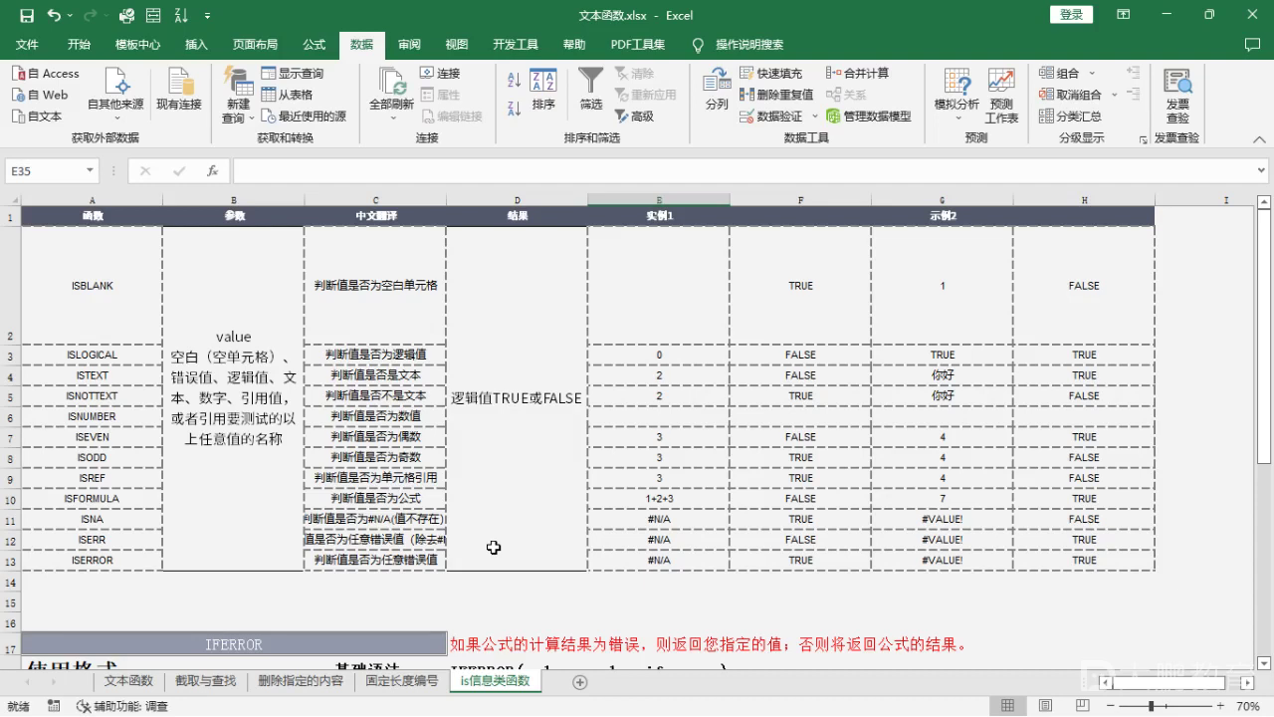
{"action": "left_click", "coordinate": [124, 417]}
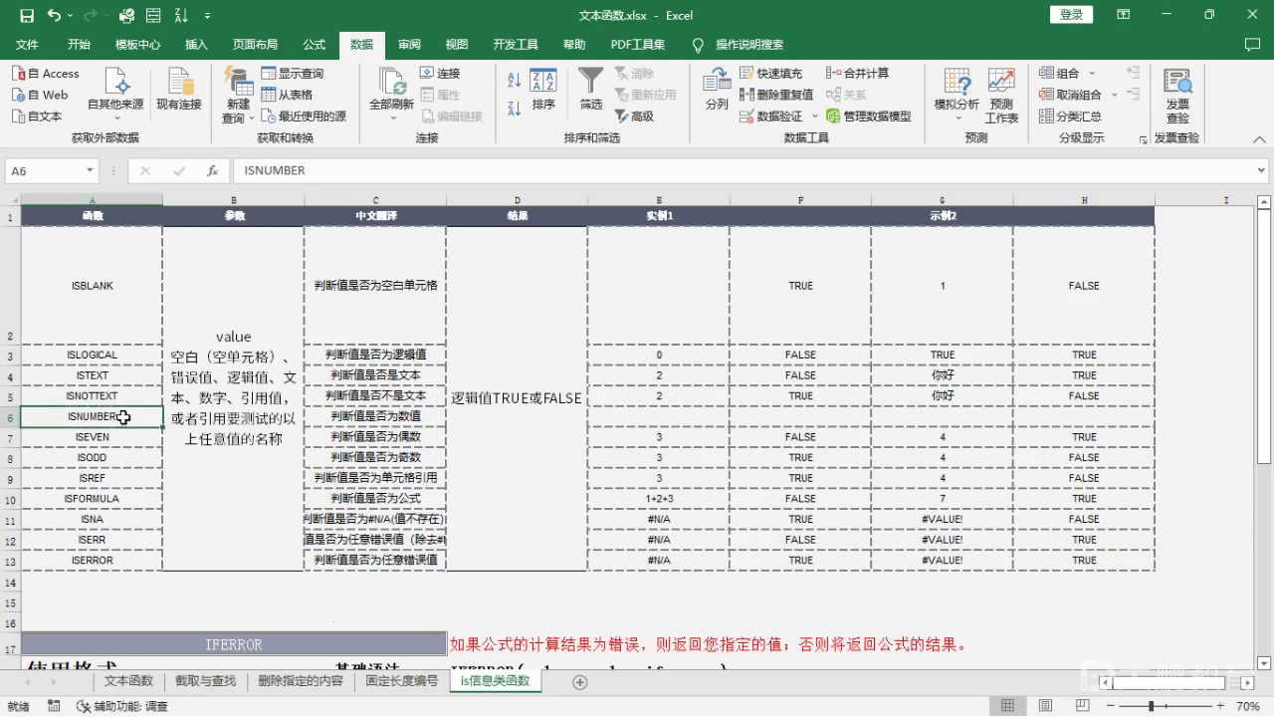
{"action": "scroll", "coordinate": [125, 417], "scroll_direction": "up", "scroll_amount": 1, "text": "ctrl"}
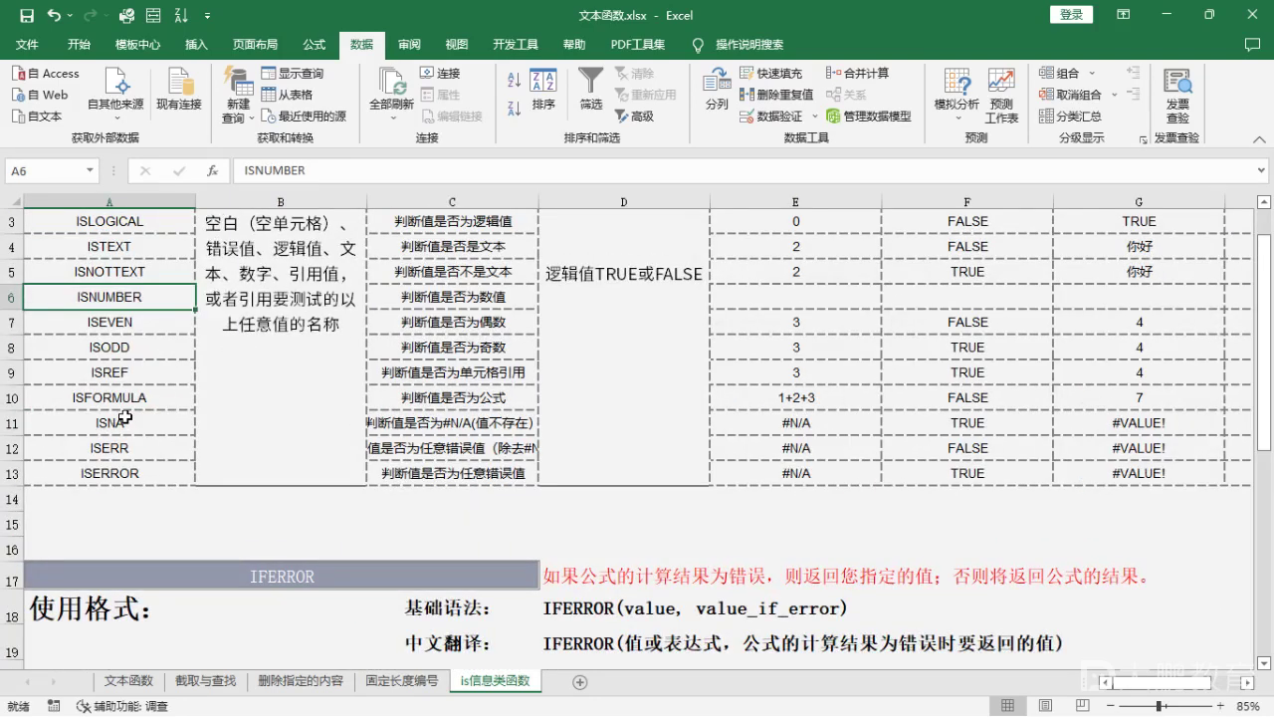
{"action": "scroll", "coordinate": [267, 338], "scroll_direction": "up", "scroll_amount": 1}
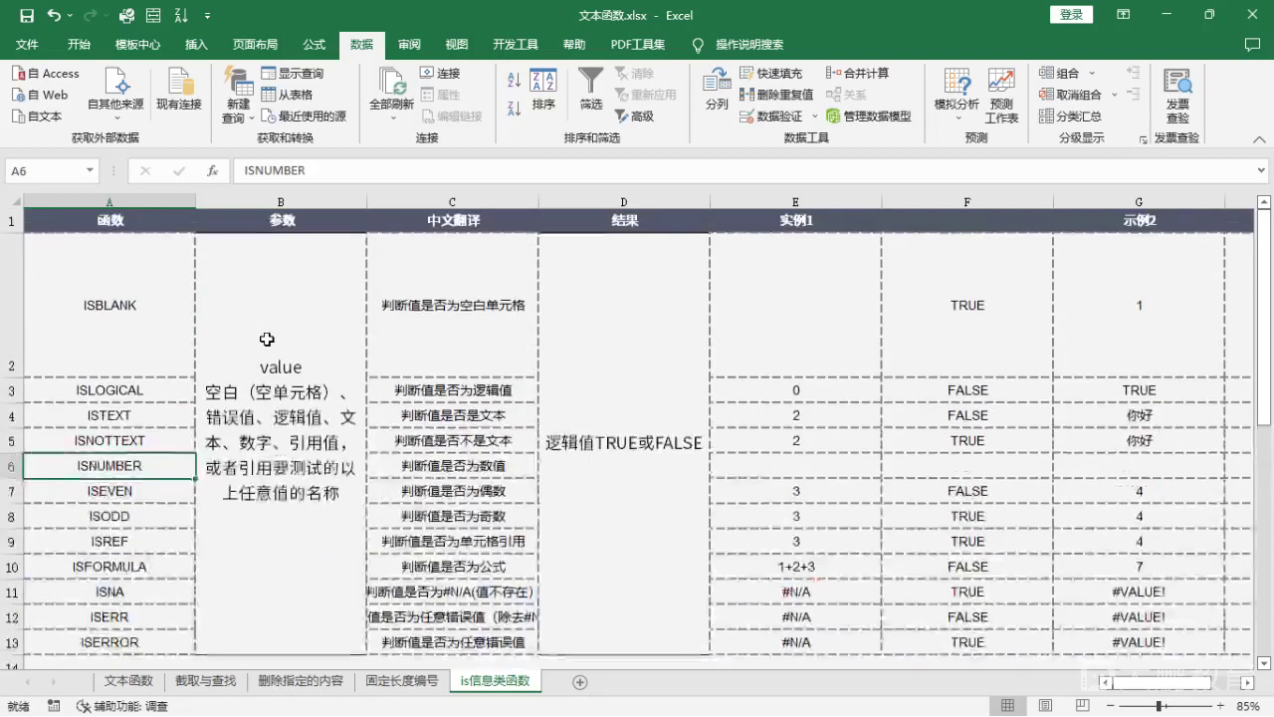
{"action": "left_click", "coordinate": [296, 445]}
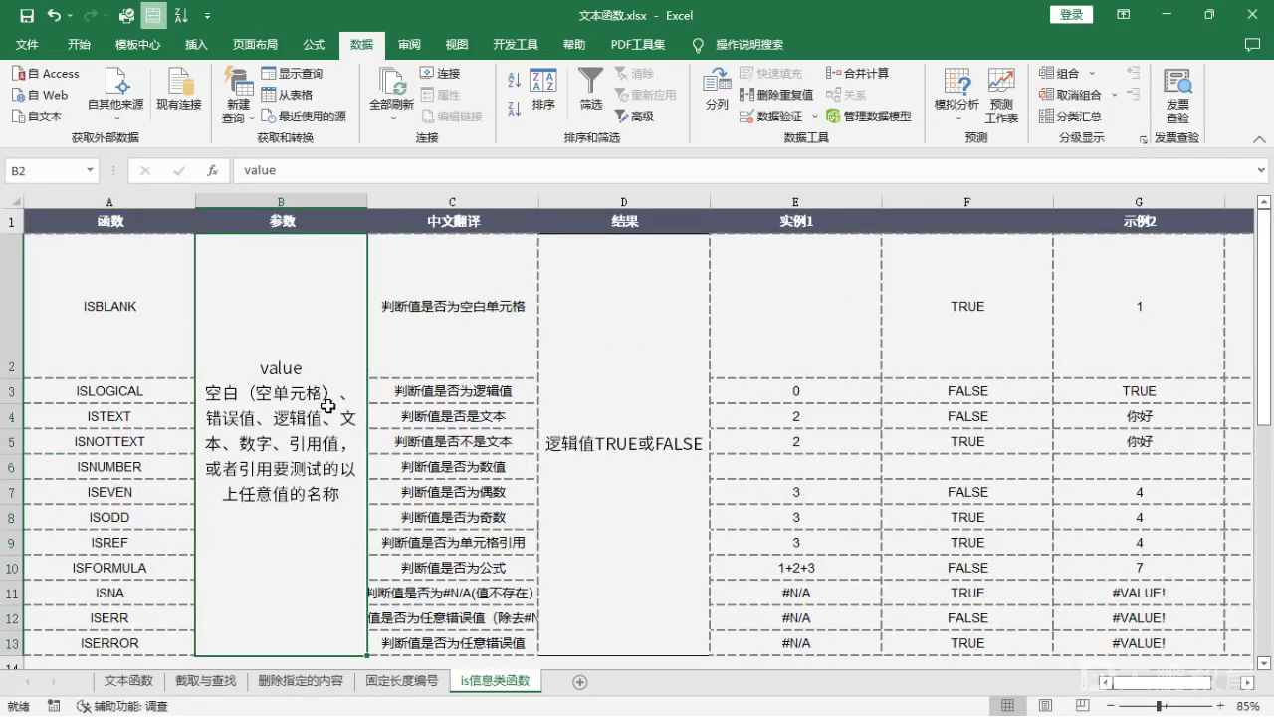
{"action": "scroll", "coordinate": [236, 501], "scroll_direction": "down", "scroll_amount": 1}
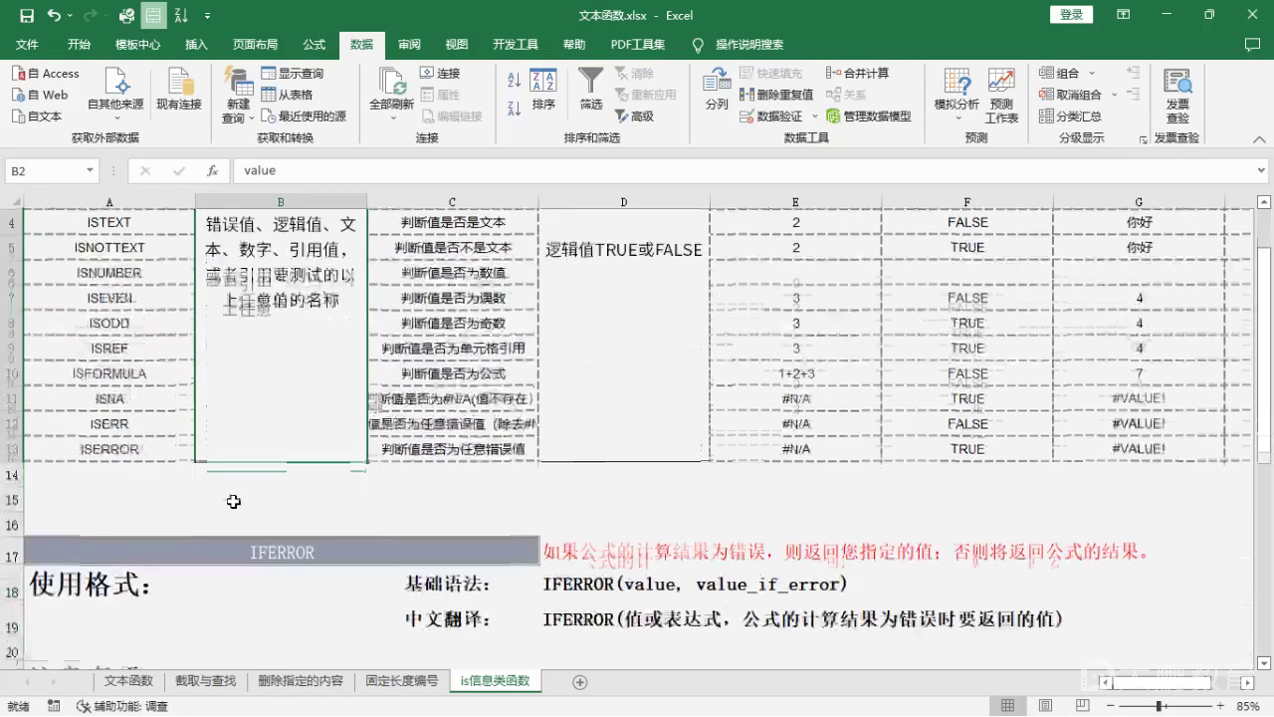
{"action": "scroll", "coordinate": [117, 461], "scroll_direction": "up", "scroll_amount": 1}
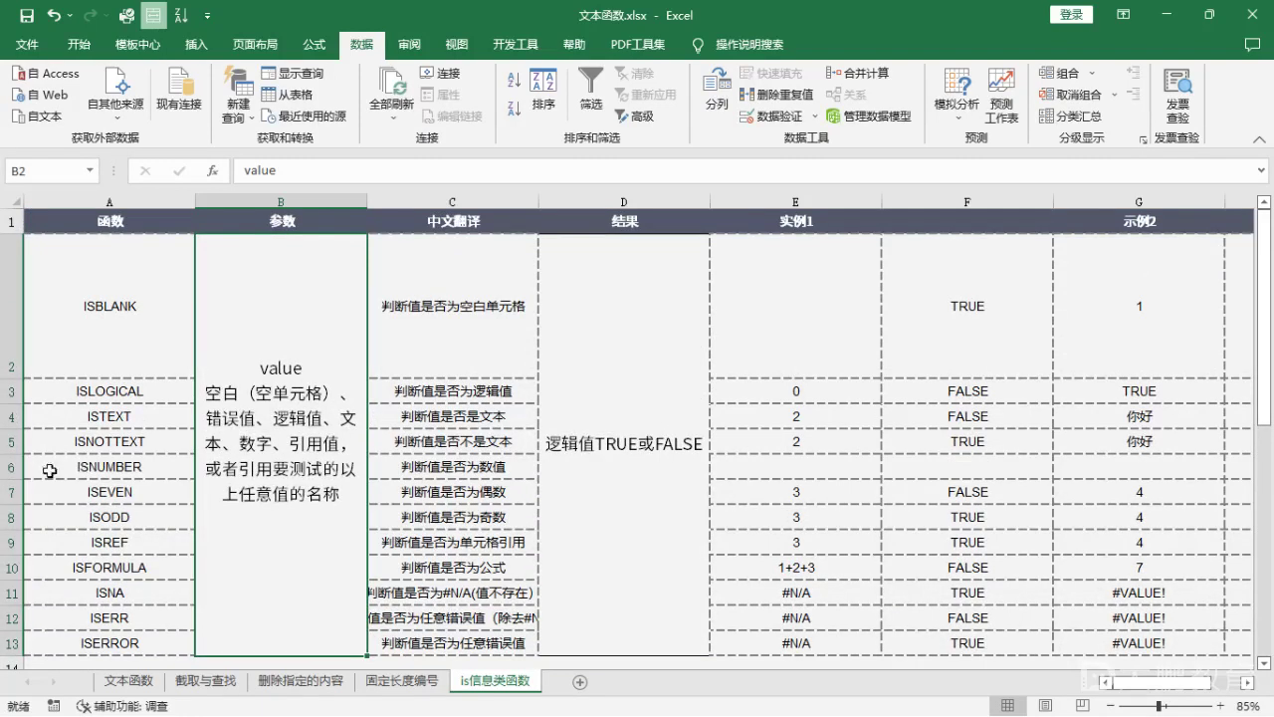
{"action": "left_click", "coordinate": [11, 466]}
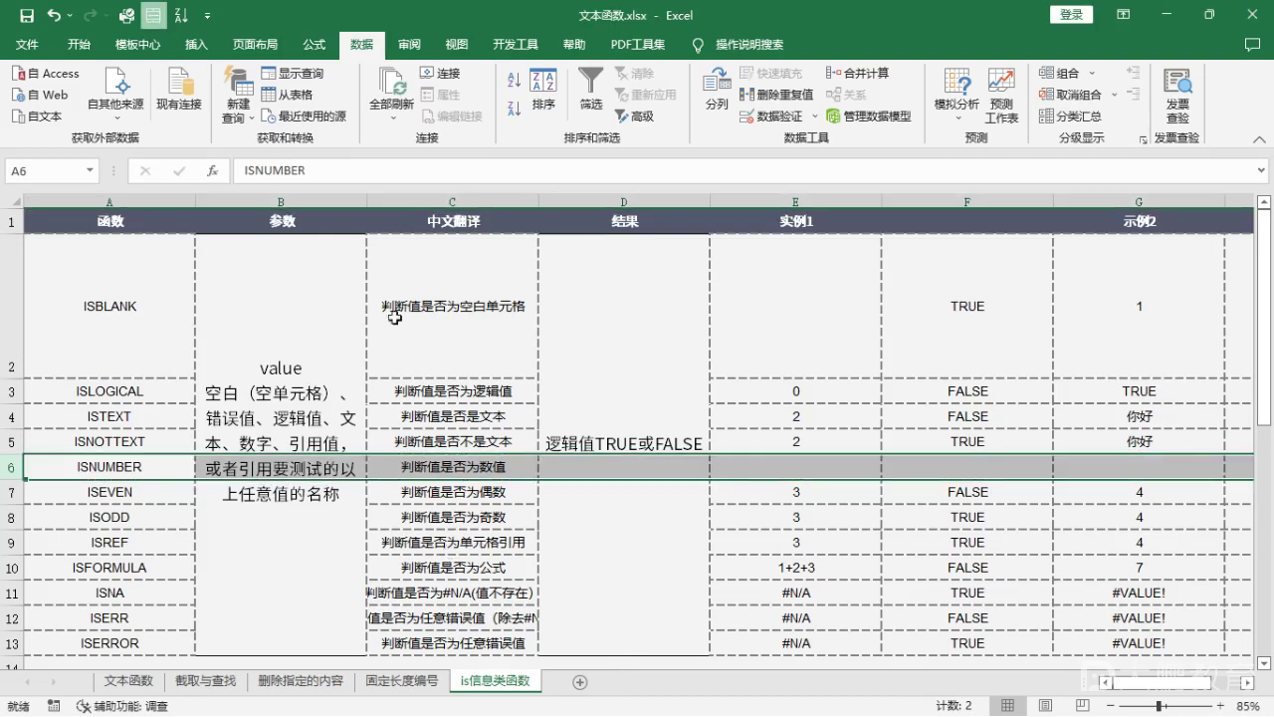
{"action": "left_click", "coordinate": [199, 680]}
Step: Edit B17 so the IF test reads ISNUMBER(FIND("省",A17))
{"action": "left_click", "coordinate": [332, 310]}
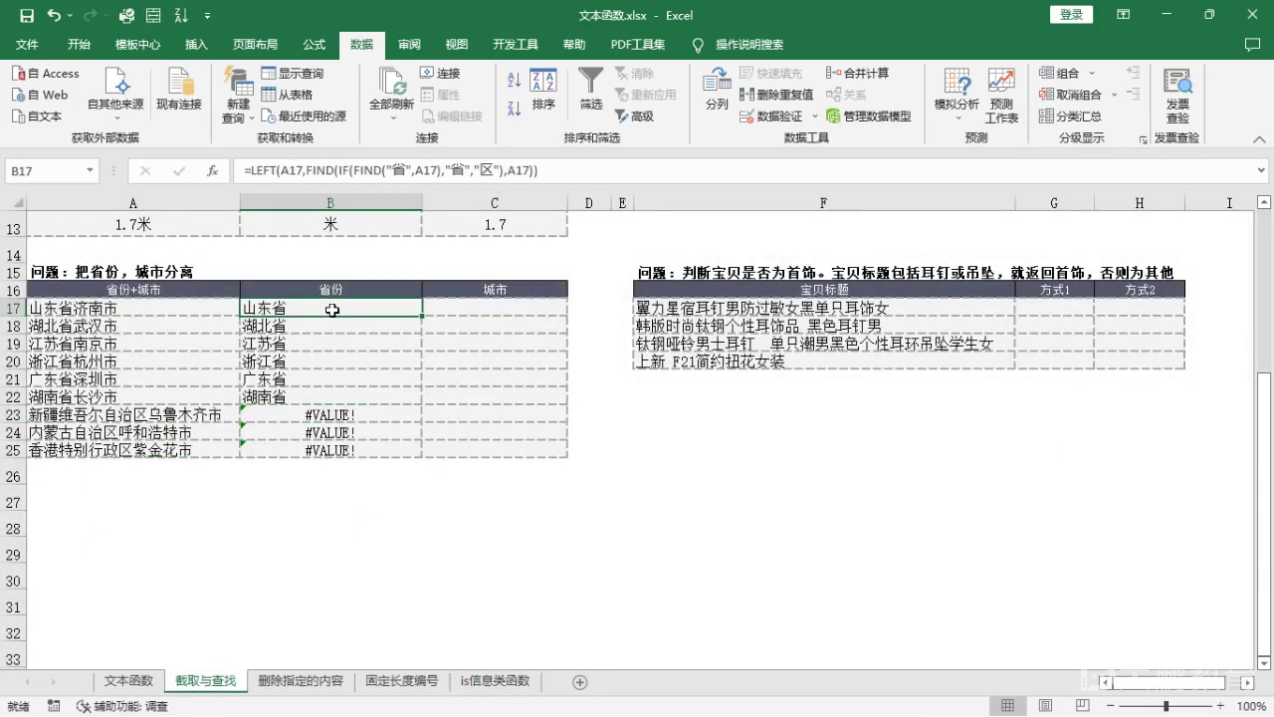
{"action": "double_click", "coordinate": [332, 309]}
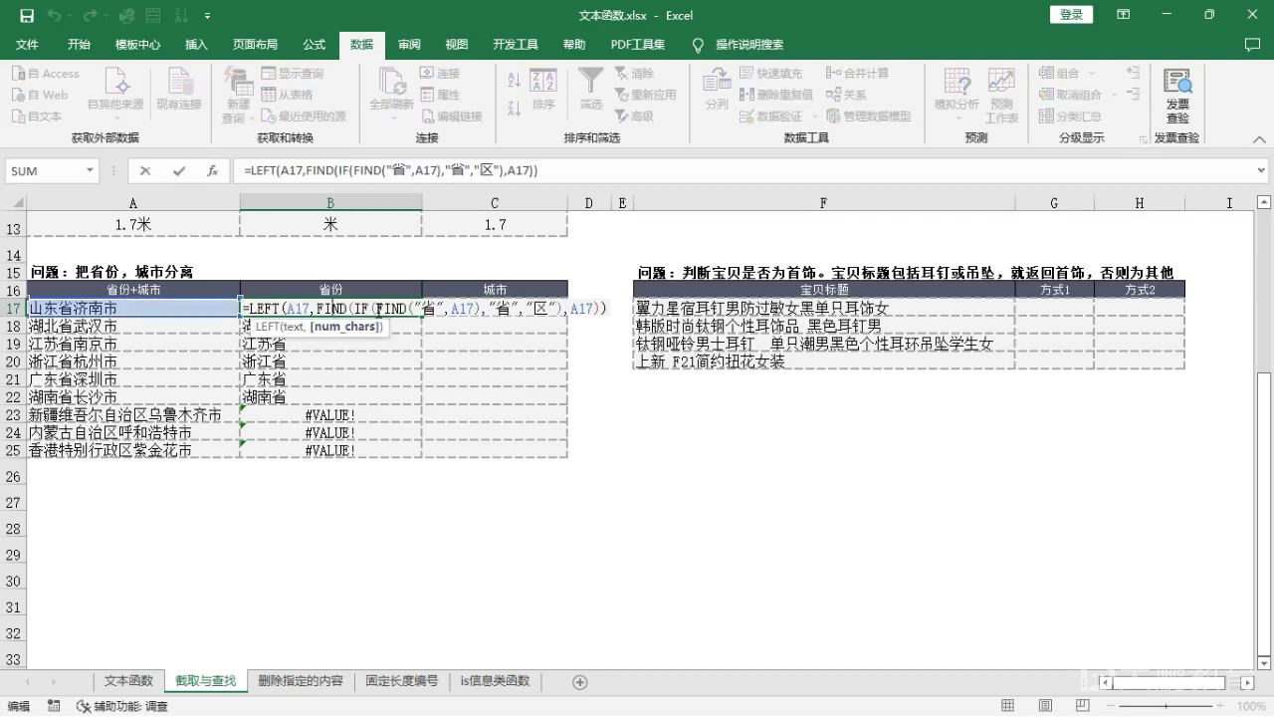
{"action": "left_click", "coordinate": [377, 310]}
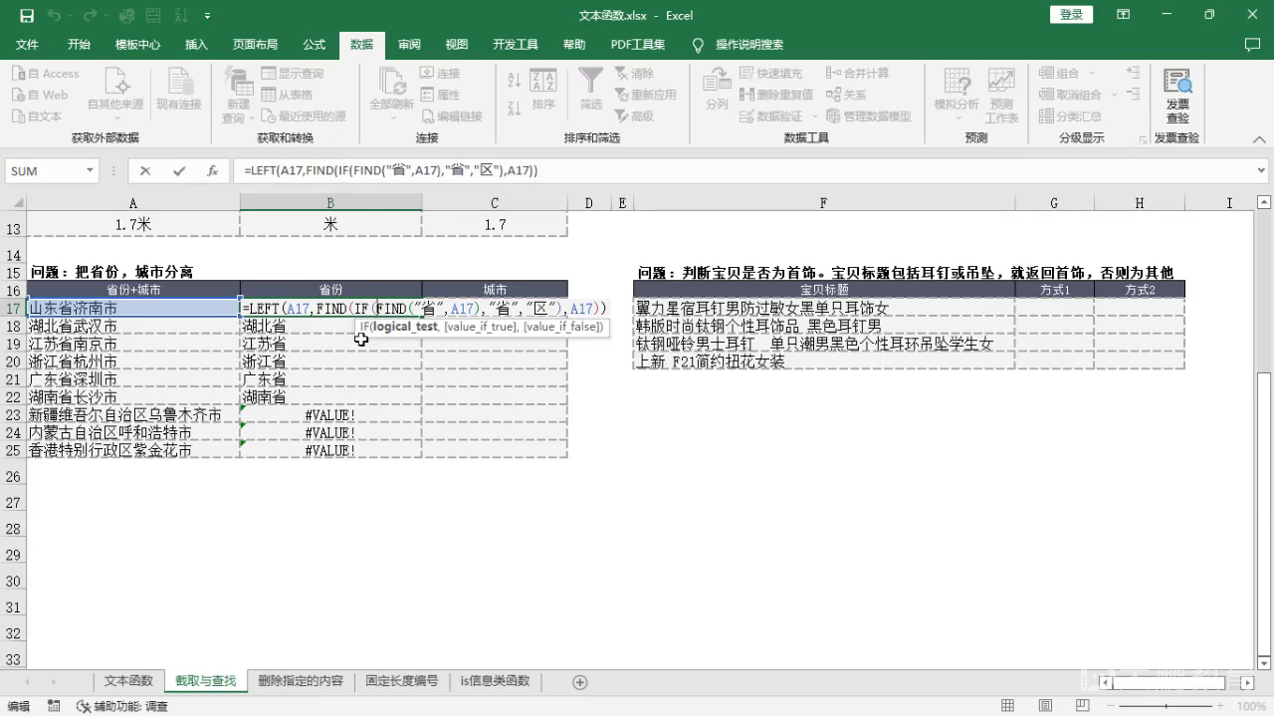
{"action": "type", "text": "isnu"}
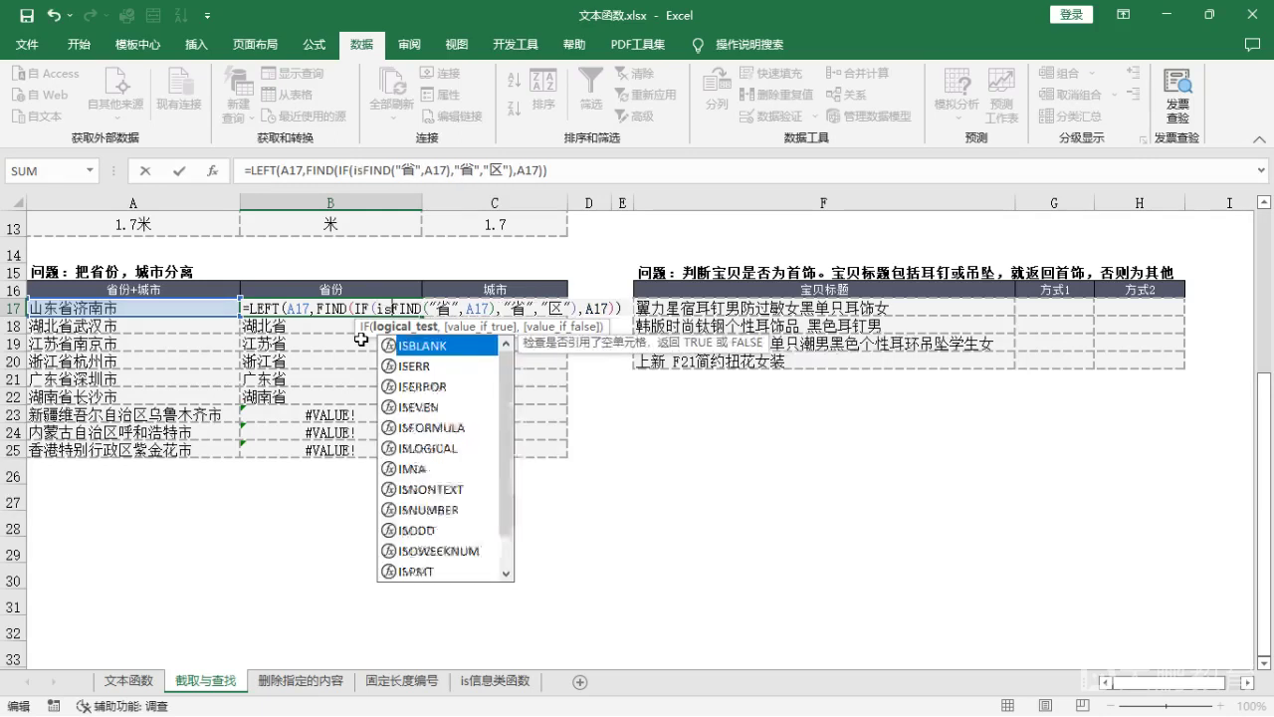
{"action": "key", "text": "Tab"}
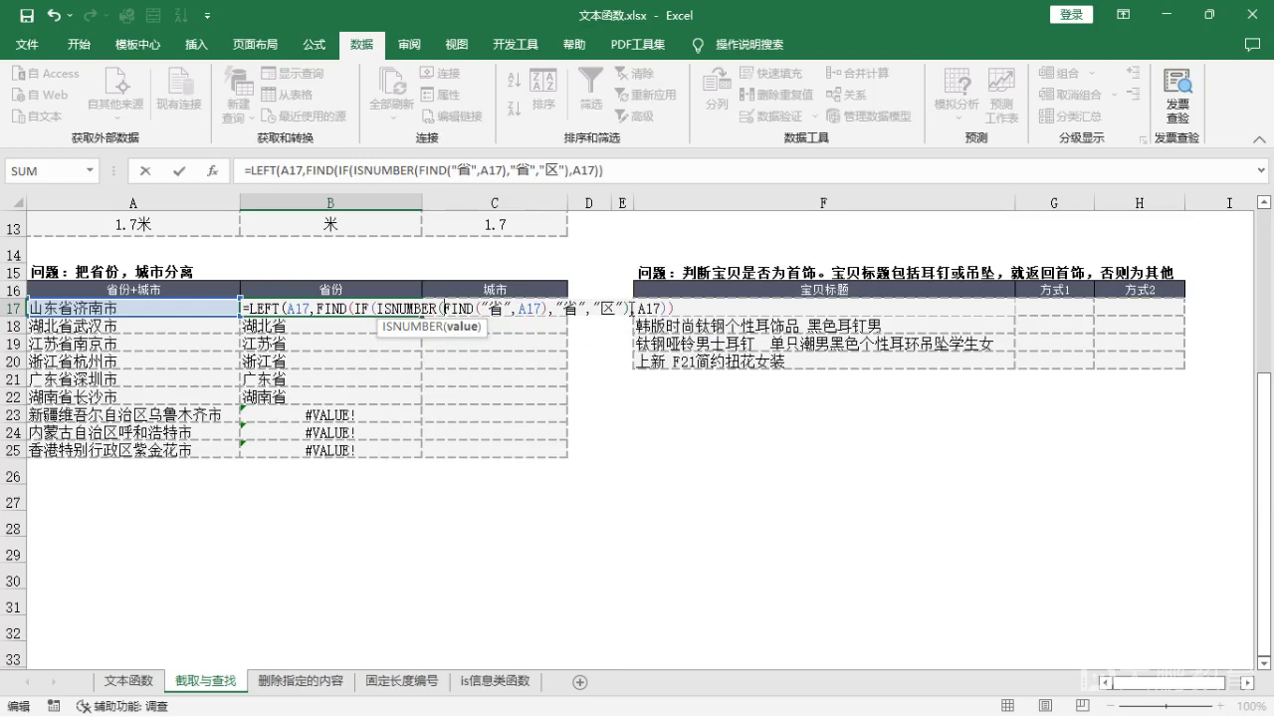
{"action": "left_click", "coordinate": [627, 309]}
{"action": "left_click", "coordinate": [549, 310]}
{"action": "type", "text": ")"}
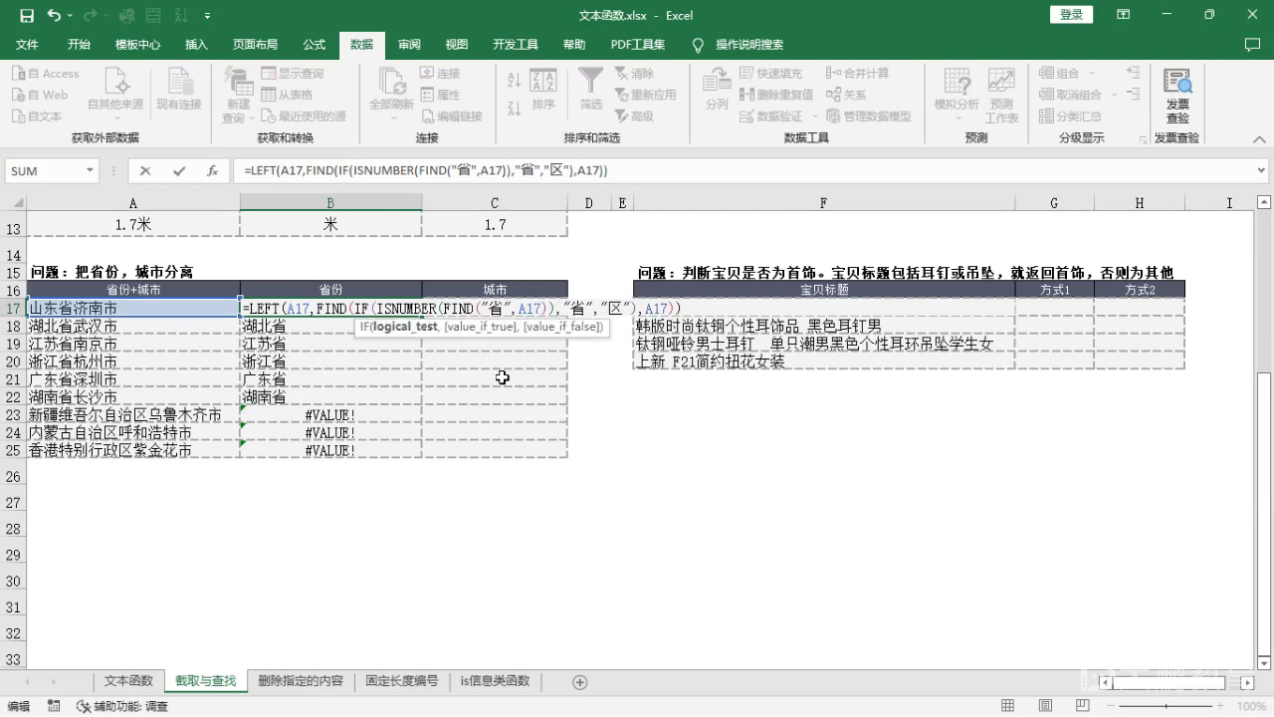
{"action": "key", "text": "Return"}
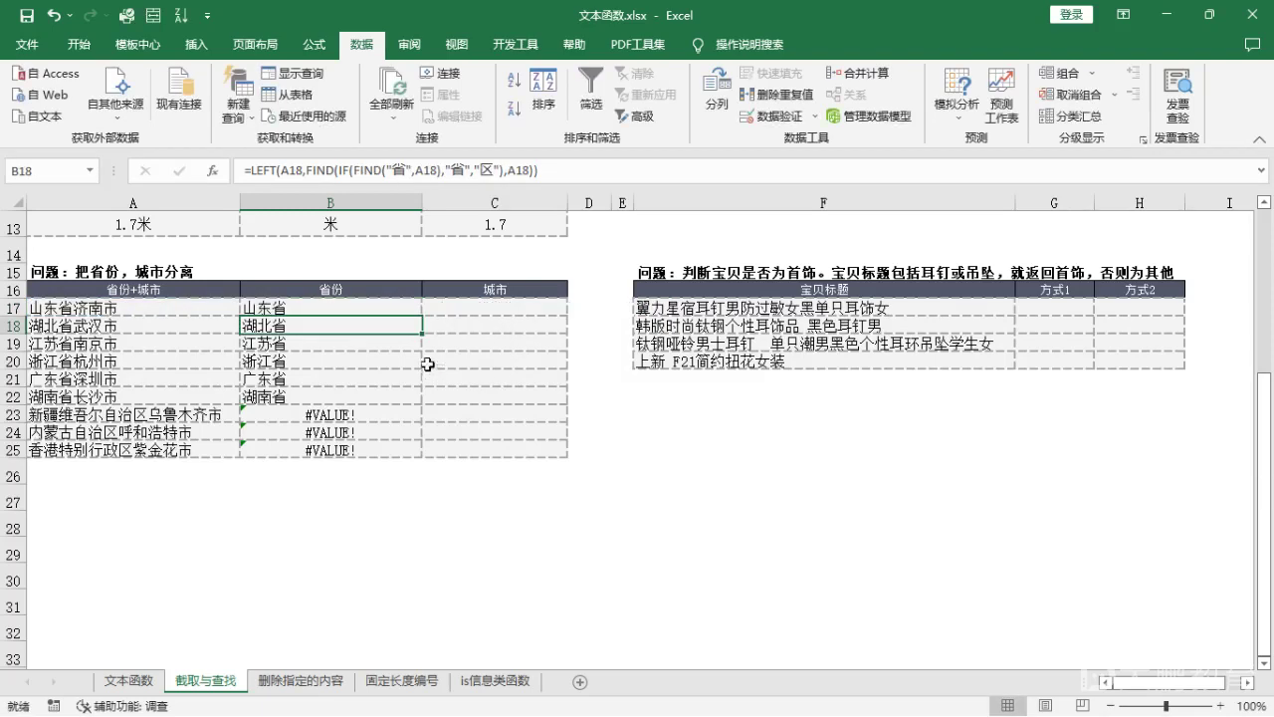
Step: Copy the corrected province formula down to B25
{"action": "left_click", "coordinate": [388, 307]}
{"action": "double_click", "coordinate": [422, 315]}
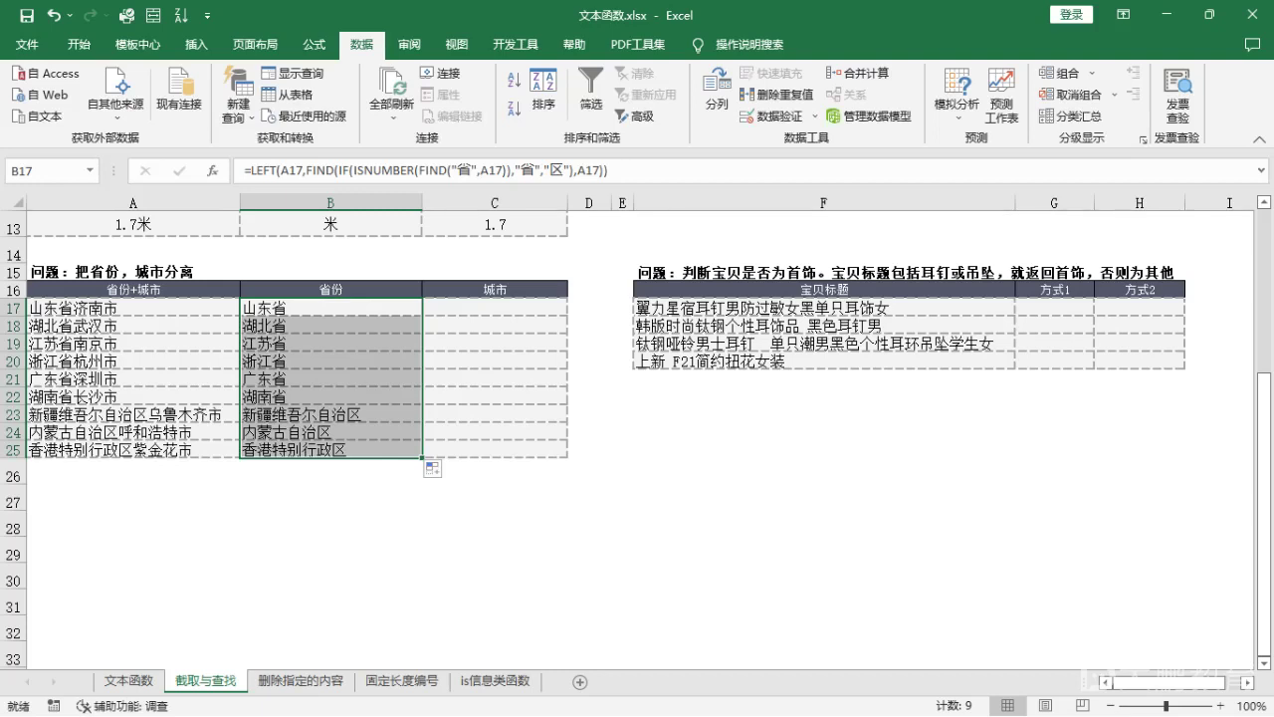
{"action": "left_click", "coordinate": [602, 557]}
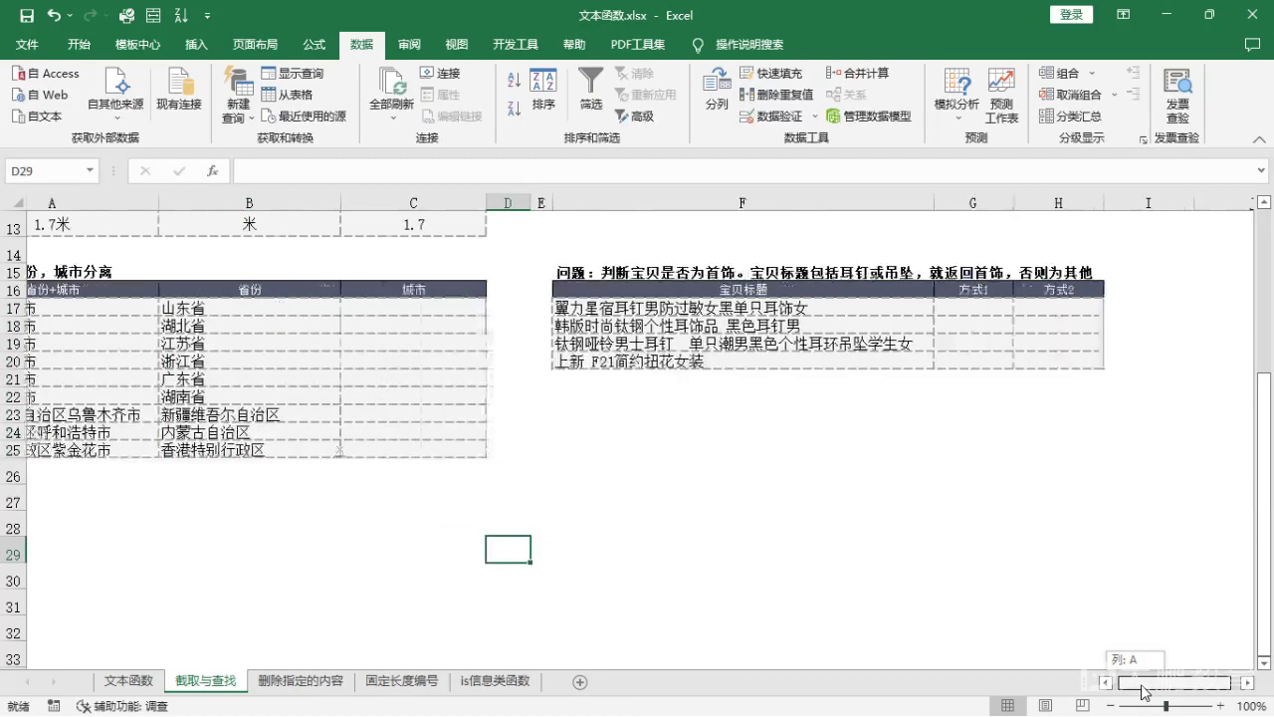
Step: Enter =RIGHT(A17,LEN(A17)-LEN(B17)) in C17, correcting the mistyped A18 reference to A17
{"action": "left_click", "coordinate": [482, 312]}
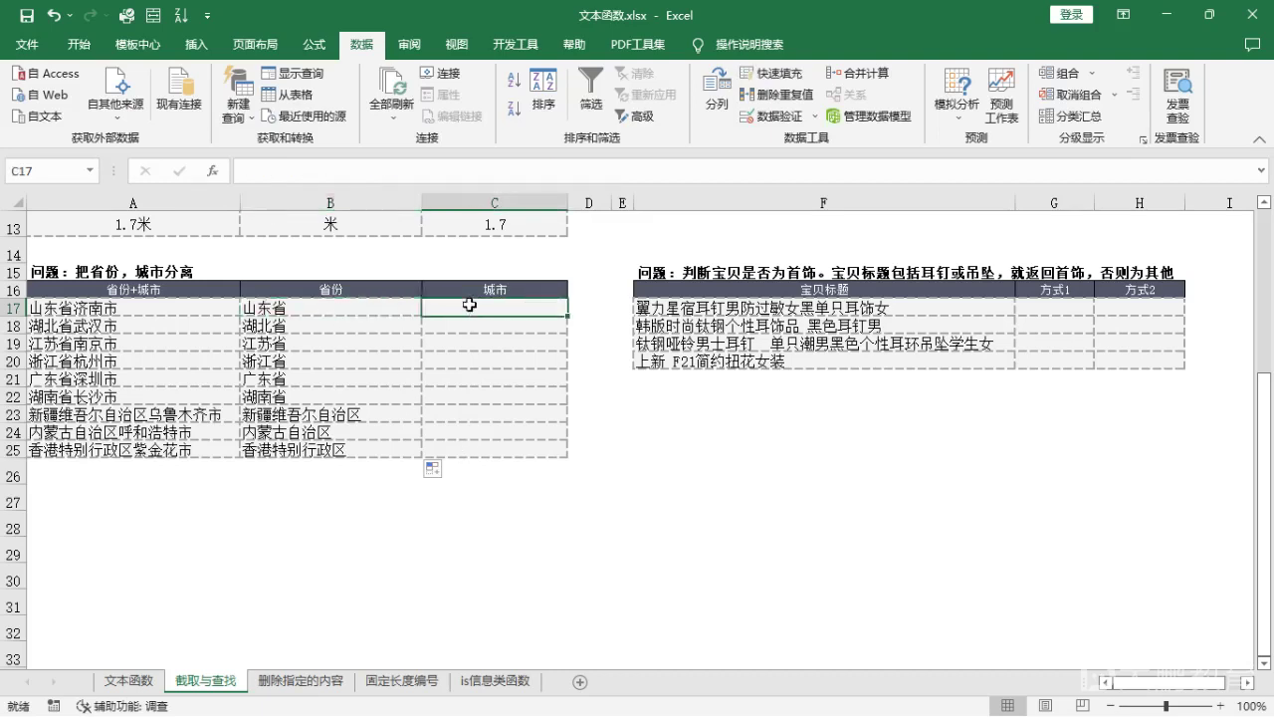
{"action": "type", "text": "="}
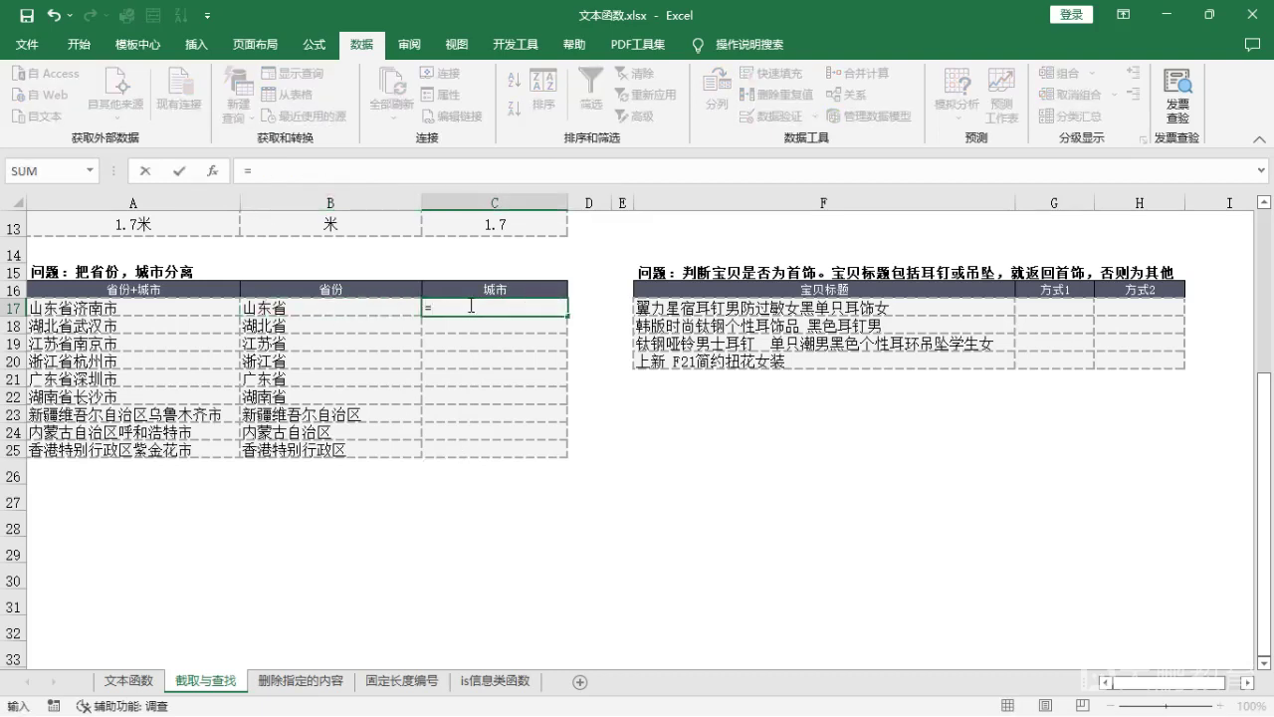
{"action": "type", "text": "right("}
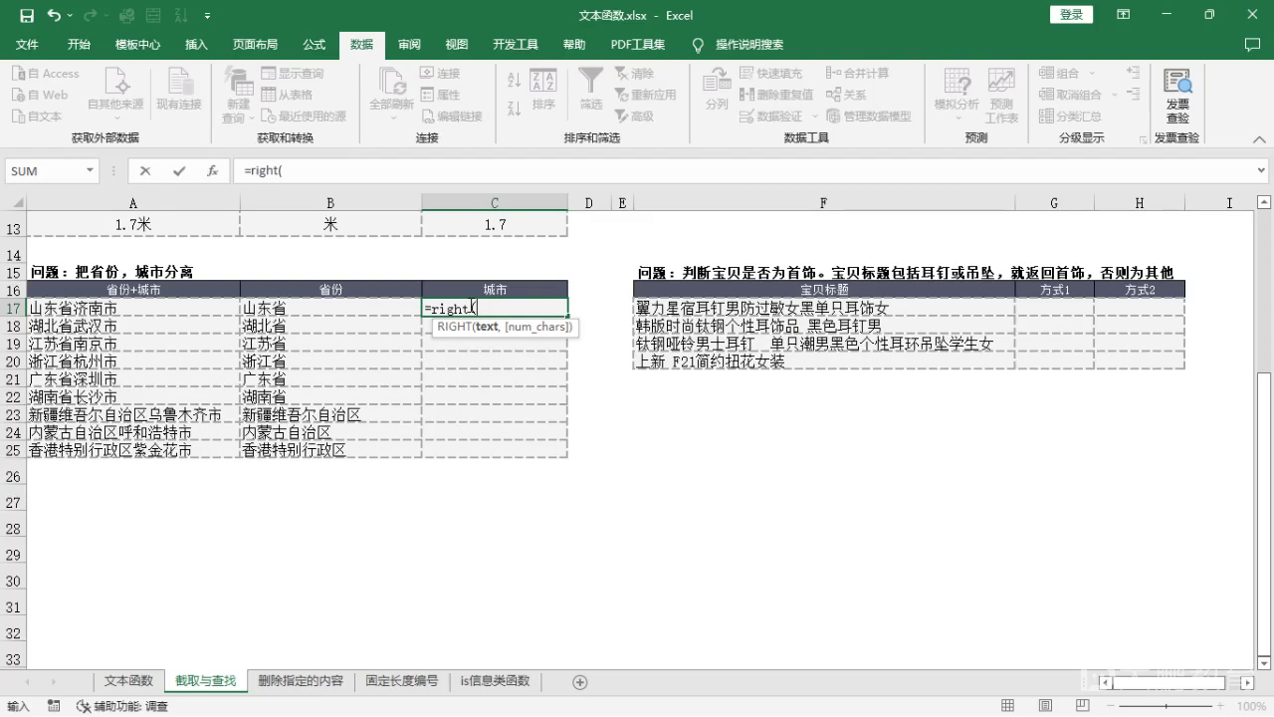
{"action": "left_click", "coordinate": [226, 306]}
{"action": "type", "text": ",len("}
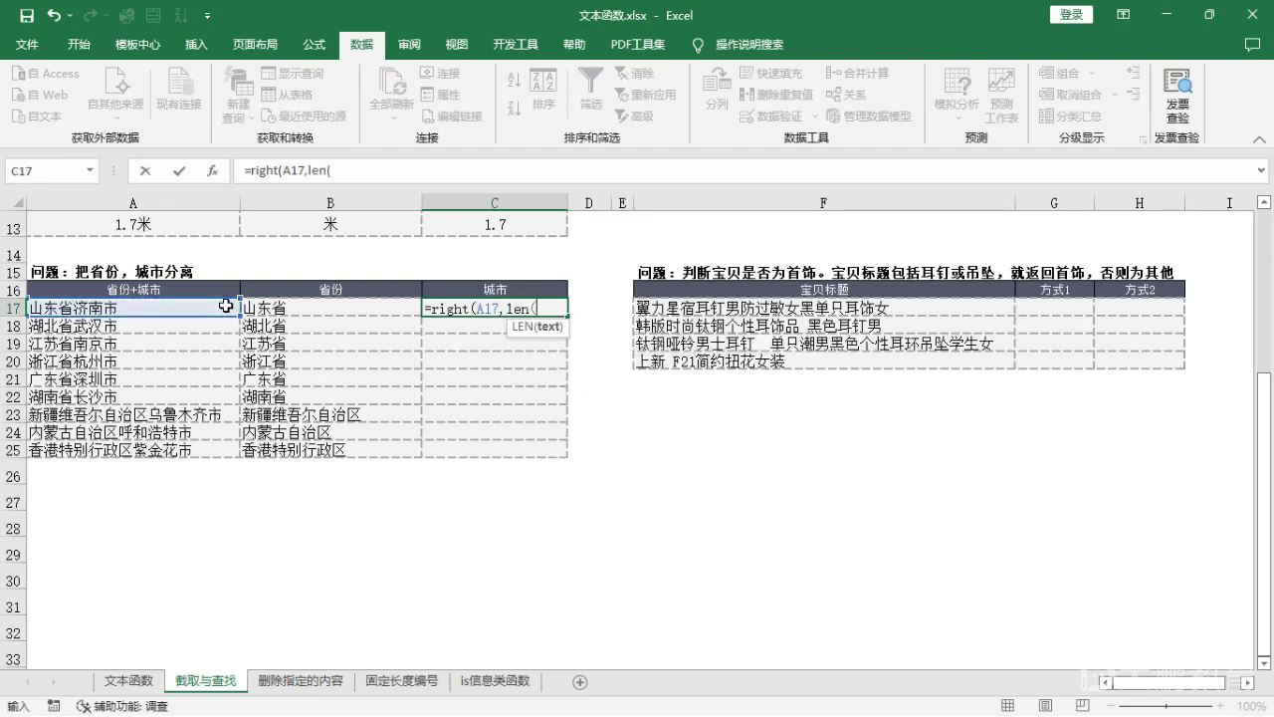
{"action": "left_click", "coordinate": [188, 318]}
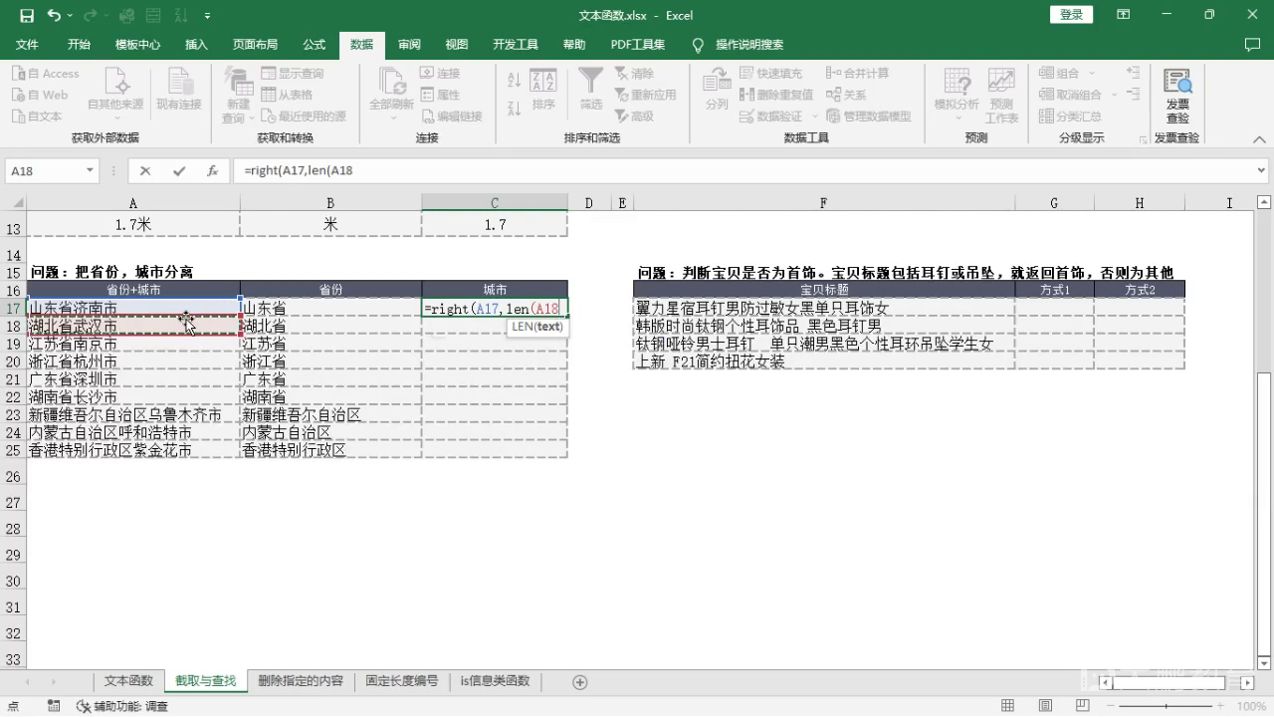
{"action": "type", "text": ")-"}
{"action": "type", "text": "len("}
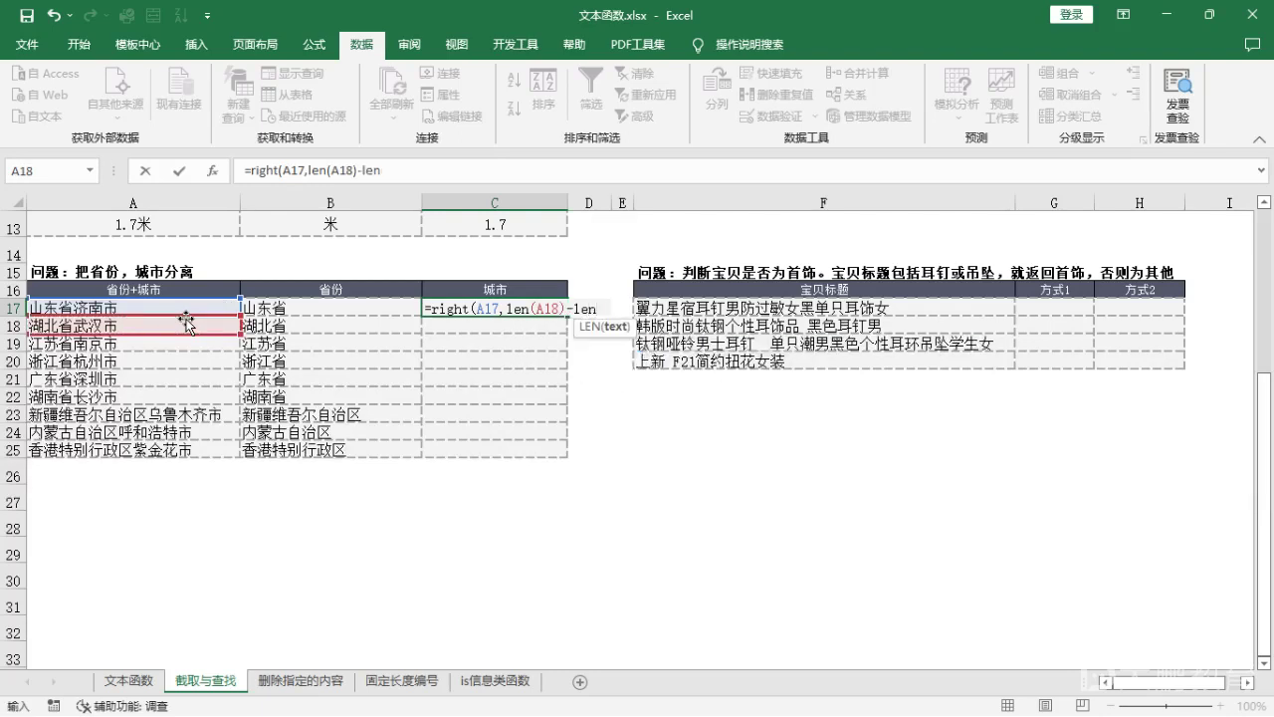
{"action": "left_click", "coordinate": [317, 314]}
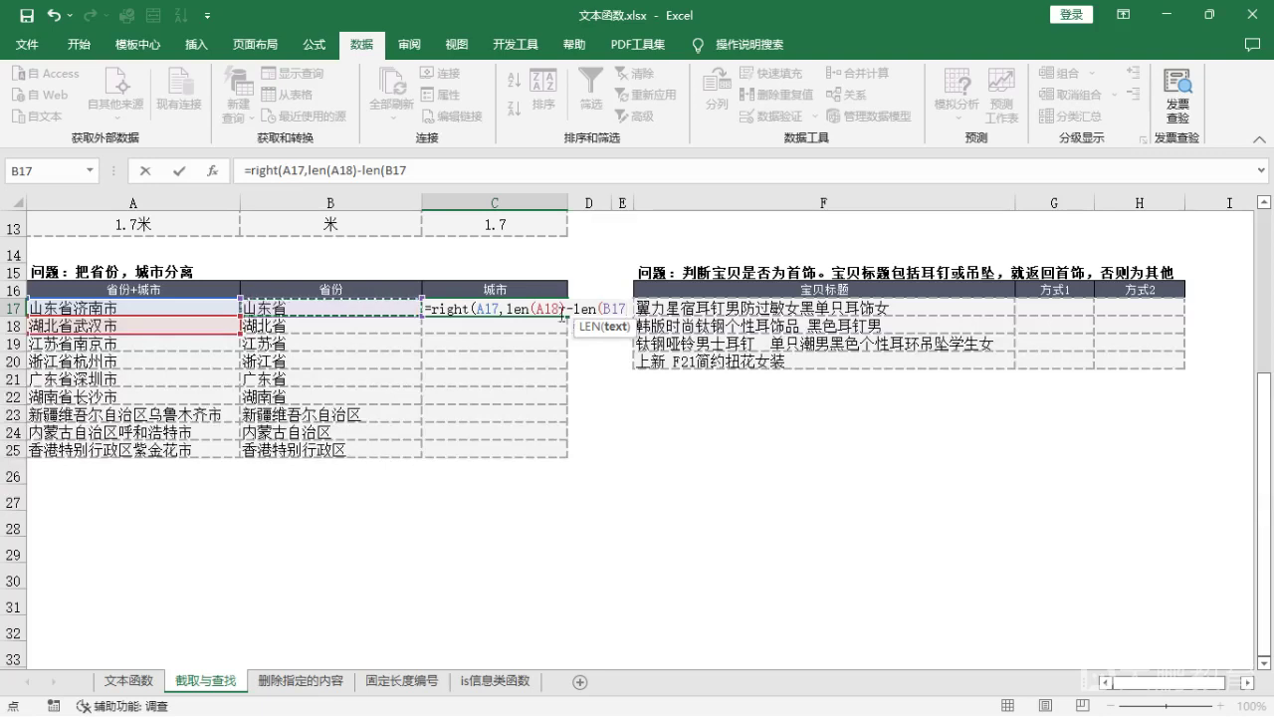
{"action": "left_click", "coordinate": [561, 309]}
{"action": "key", "text": "BackSpace"}
{"action": "type", "text": "7"}
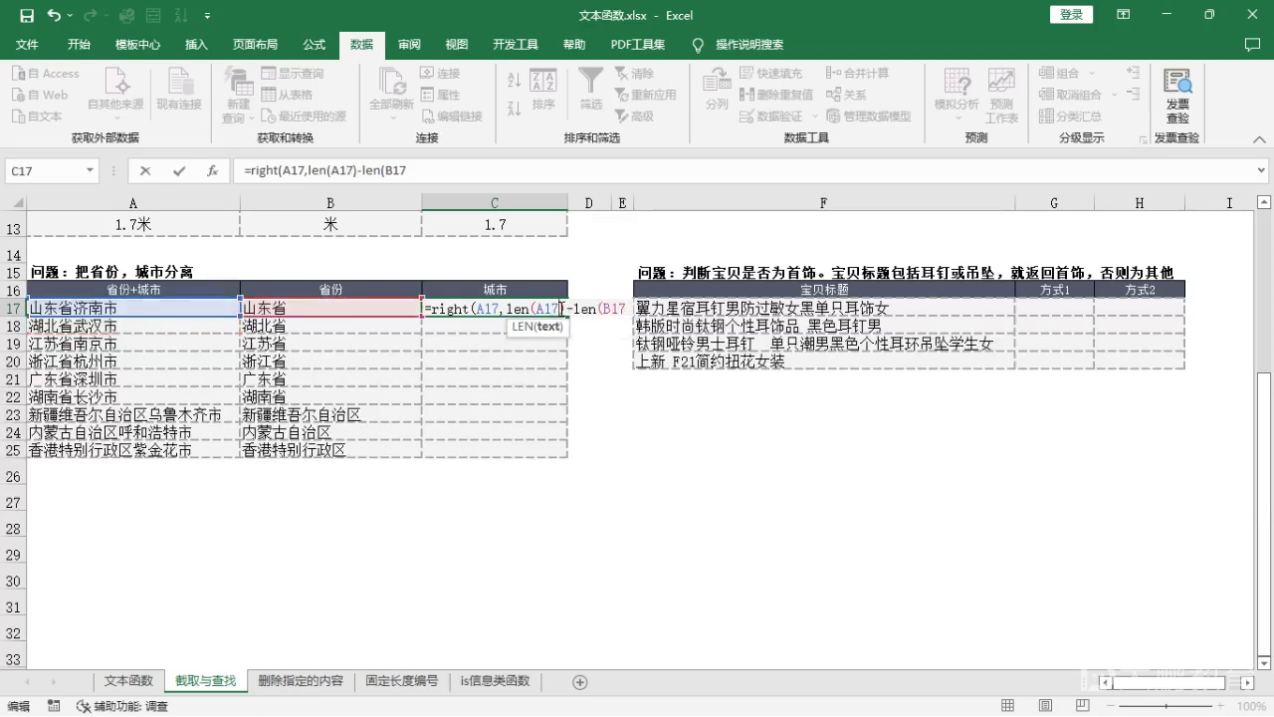
{"action": "left_click", "coordinate": [626, 314]}
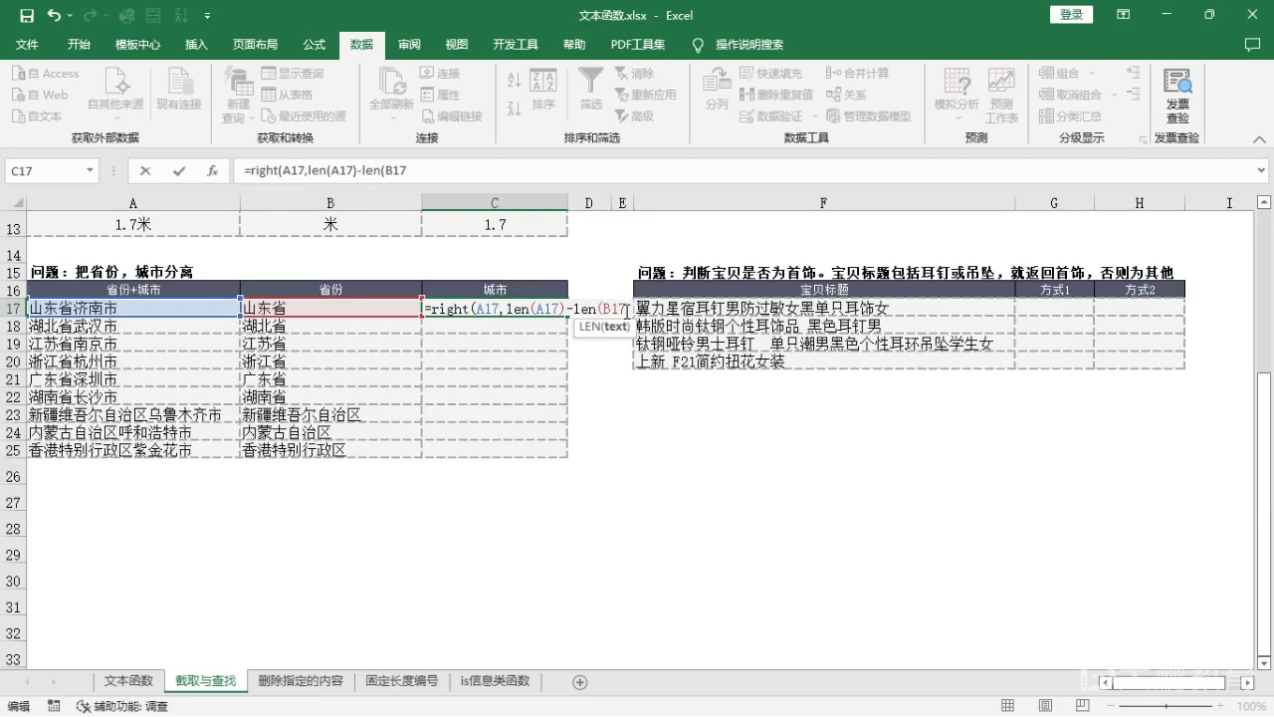
{"action": "type", "text": ")"}
{"action": "key", "text": "Return"}
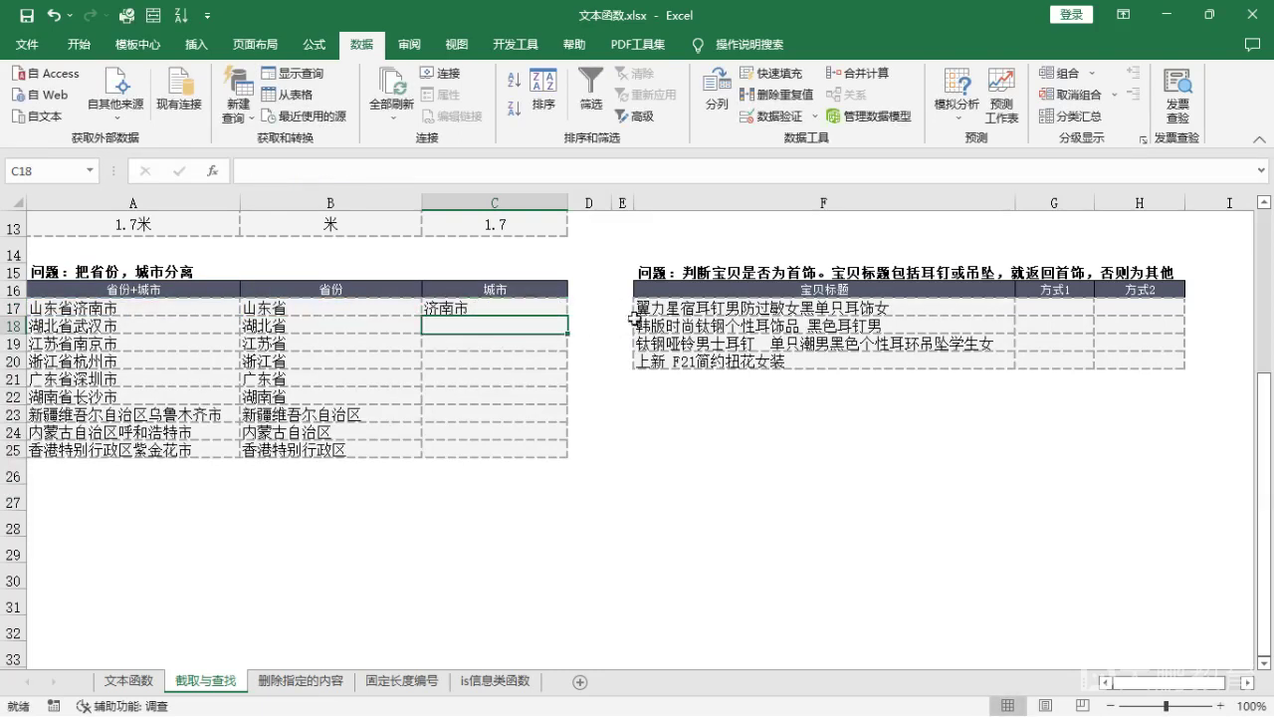
Step: Fill the city formula down to C25, listing 济南市 through 紫金花市
{"action": "left_click", "coordinate": [555, 300]}
{"action": "double_click", "coordinate": [568, 316]}
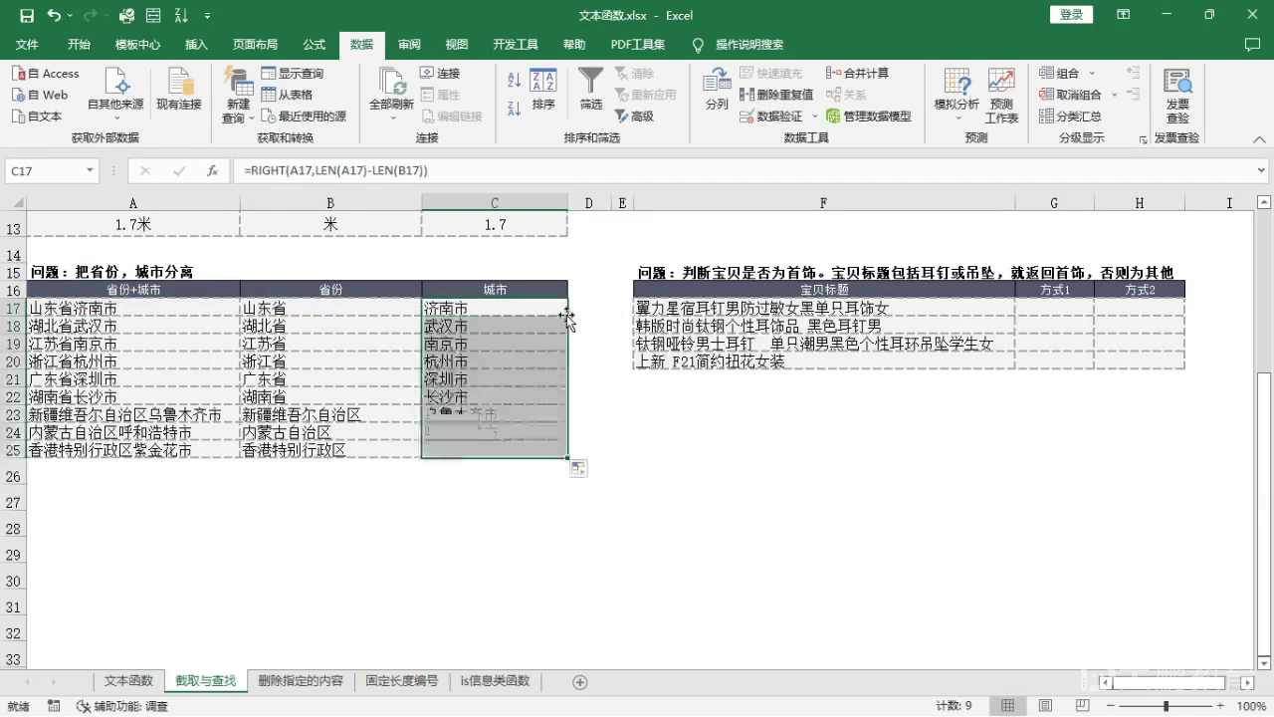
{"action": "left_click_drag", "start_coordinate": [1185, 683], "coordinate": [1205, 688]}
{"action": "left_click_drag", "start_coordinate": [1231, 686], "coordinate": [1232, 686]}
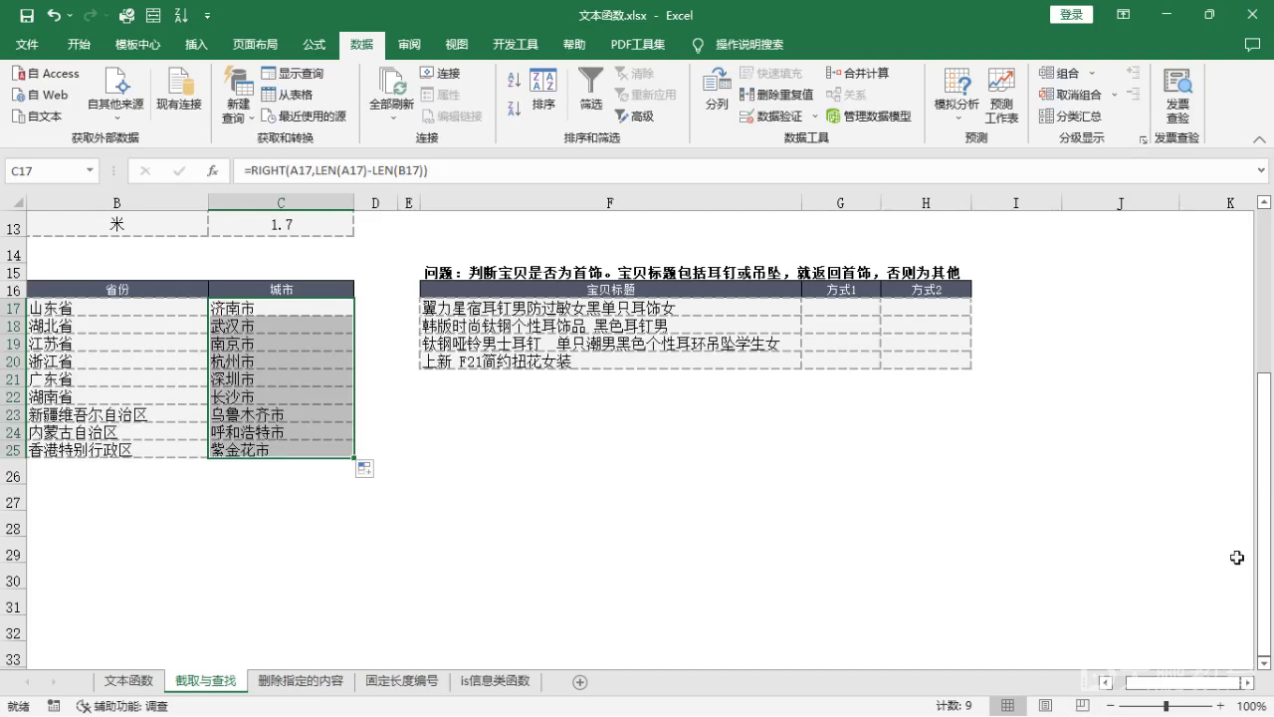
{"action": "left_click_drag", "start_coordinate": [1176, 687], "coordinate": [1147, 686]}
{"action": "scroll", "coordinate": [435, 515], "scroll_direction": "up", "scroll_amount": 2}
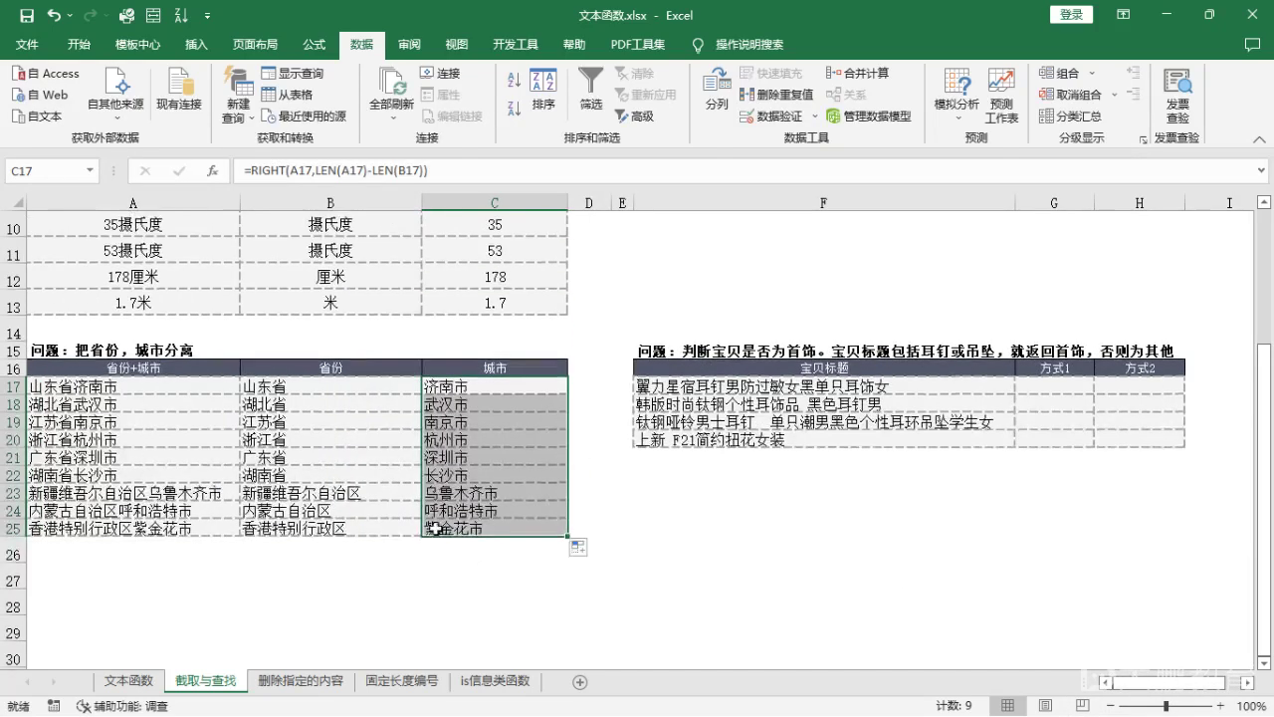
{"action": "scroll", "coordinate": [450, 525], "scroll_direction": "down", "scroll_amount": 2}
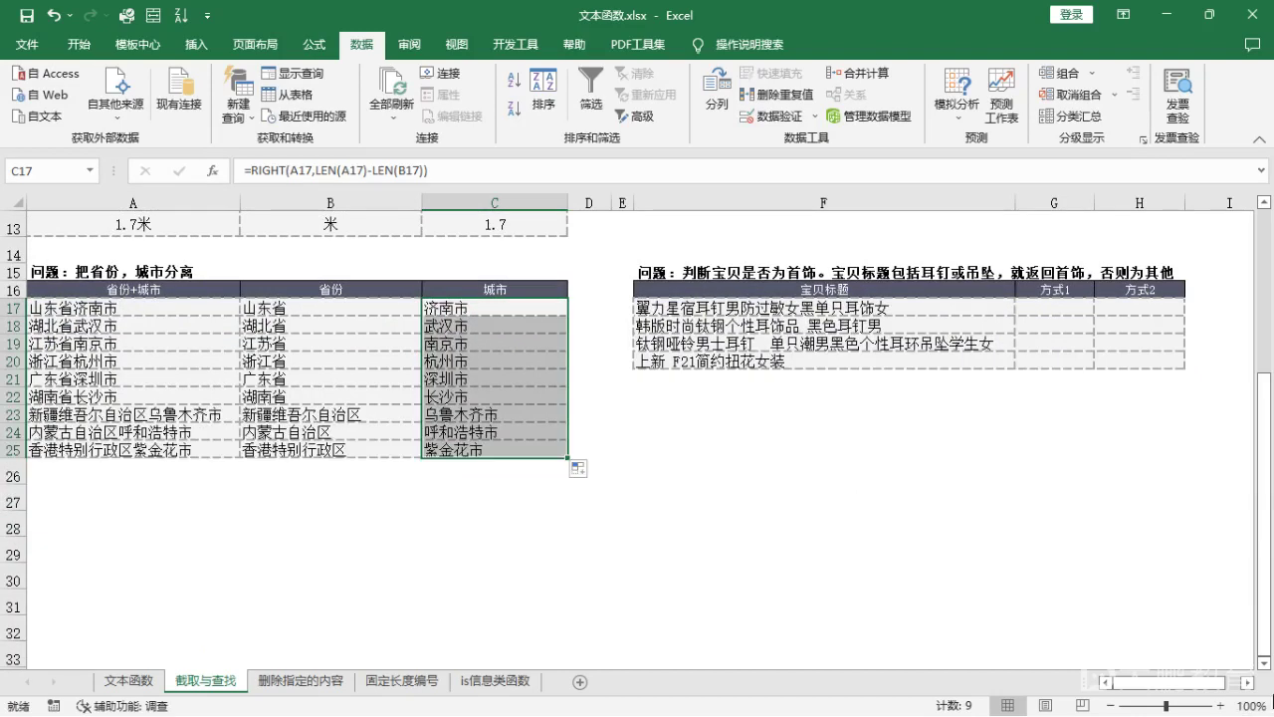
{"action": "left_click", "coordinate": [1197, 683]}
{"action": "left_click_drag", "start_coordinate": [1197, 687], "coordinate": [1216, 686]}
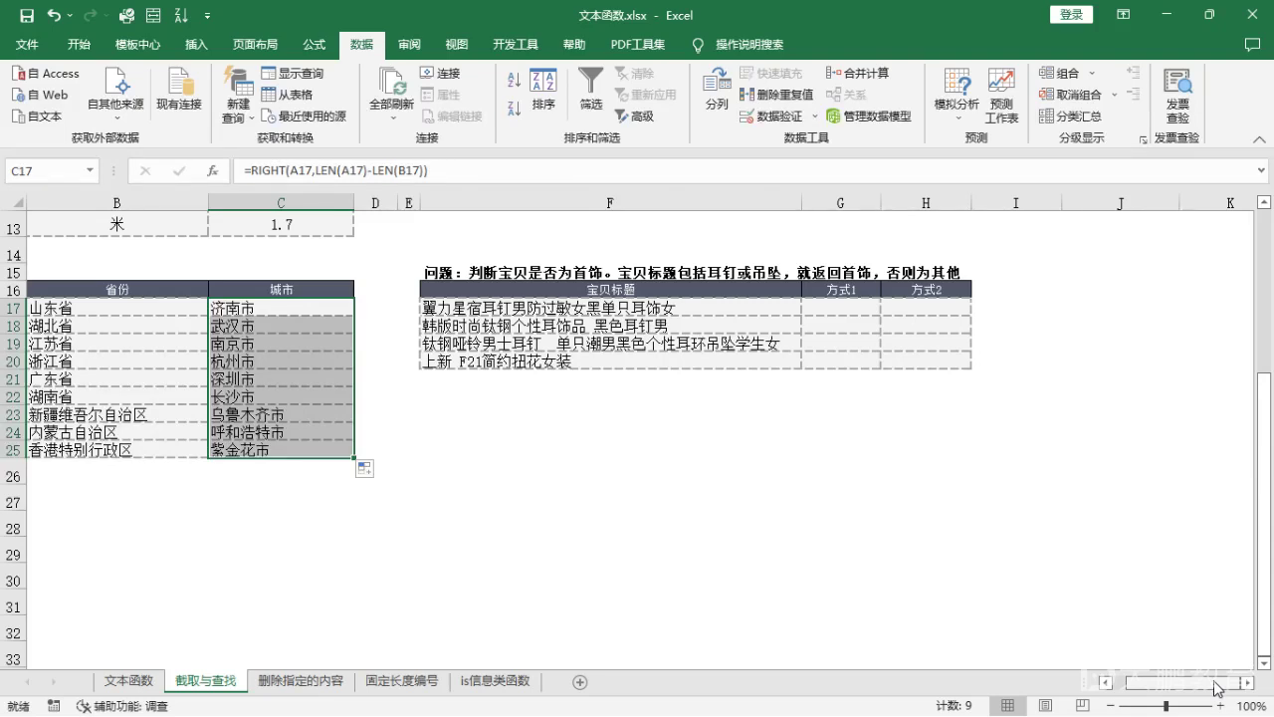
{"action": "scroll", "coordinate": [839, 478], "scroll_direction": "up", "scroll_amount": 2}
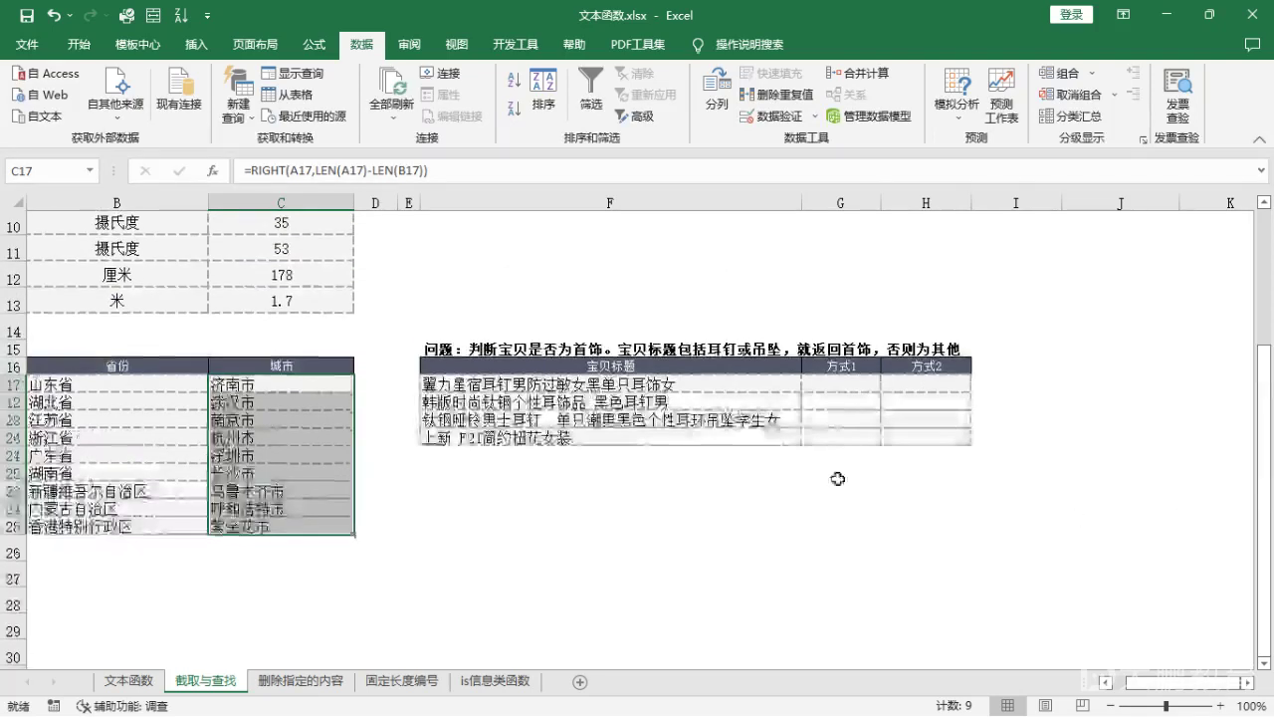
{"action": "scroll", "coordinate": [670, 552], "scroll_direction": "down", "scroll_amount": 2}
{"action": "left_click", "coordinate": [490, 272]}
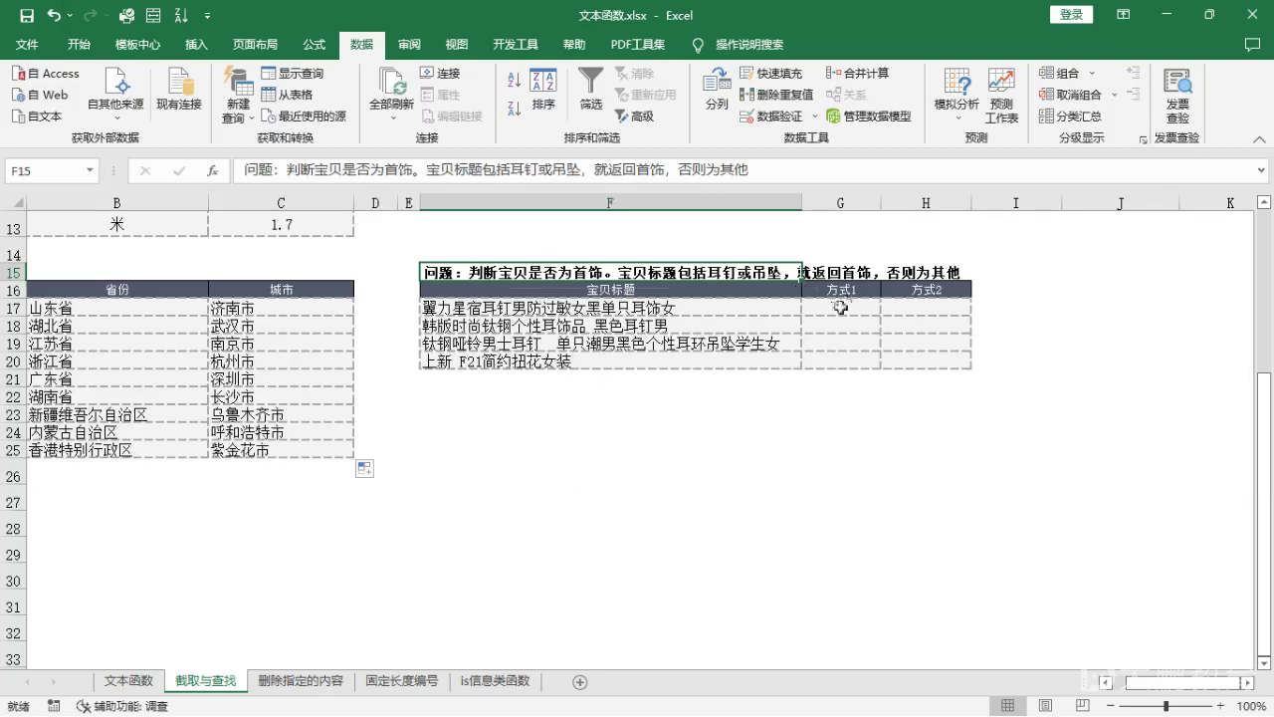
{"action": "left_click", "coordinate": [845, 305]}
Step: Start G17 with =IF(ISNUMBER(FIND("耳钉",F17)) as the first jewellery test
{"action": "type", "text": "=if("}
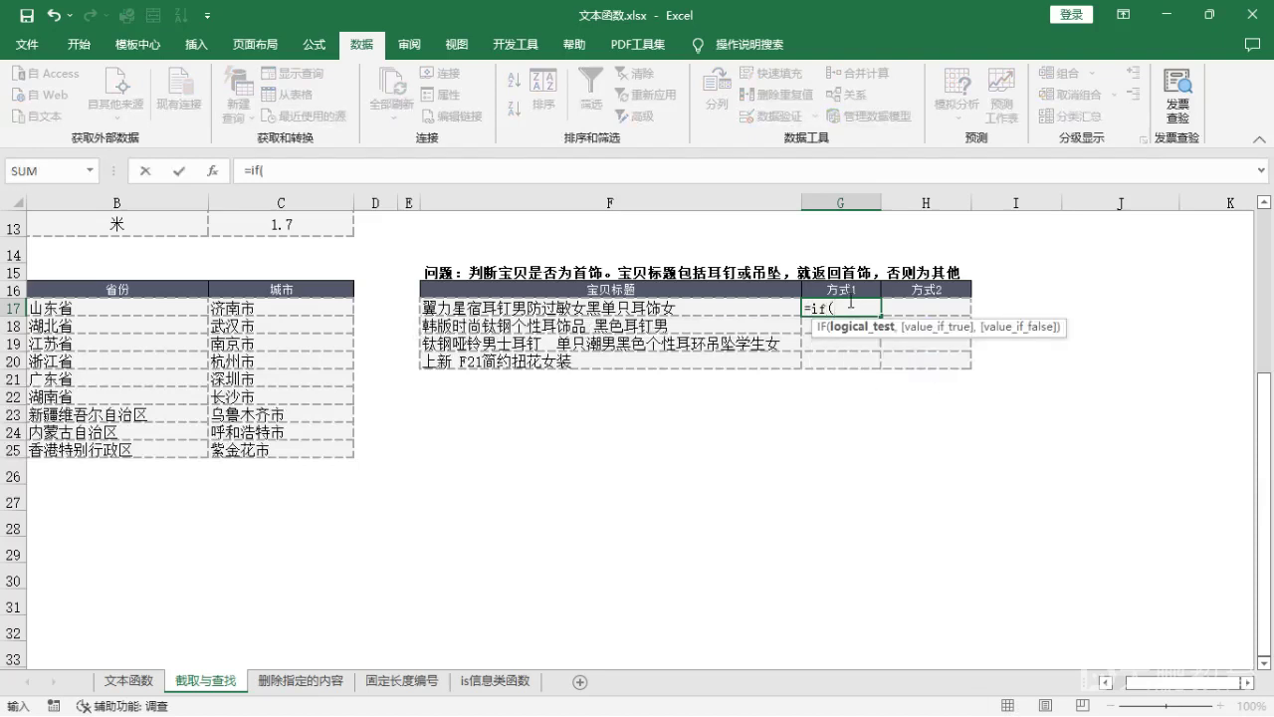
{"action": "type", "text": "isnum"}
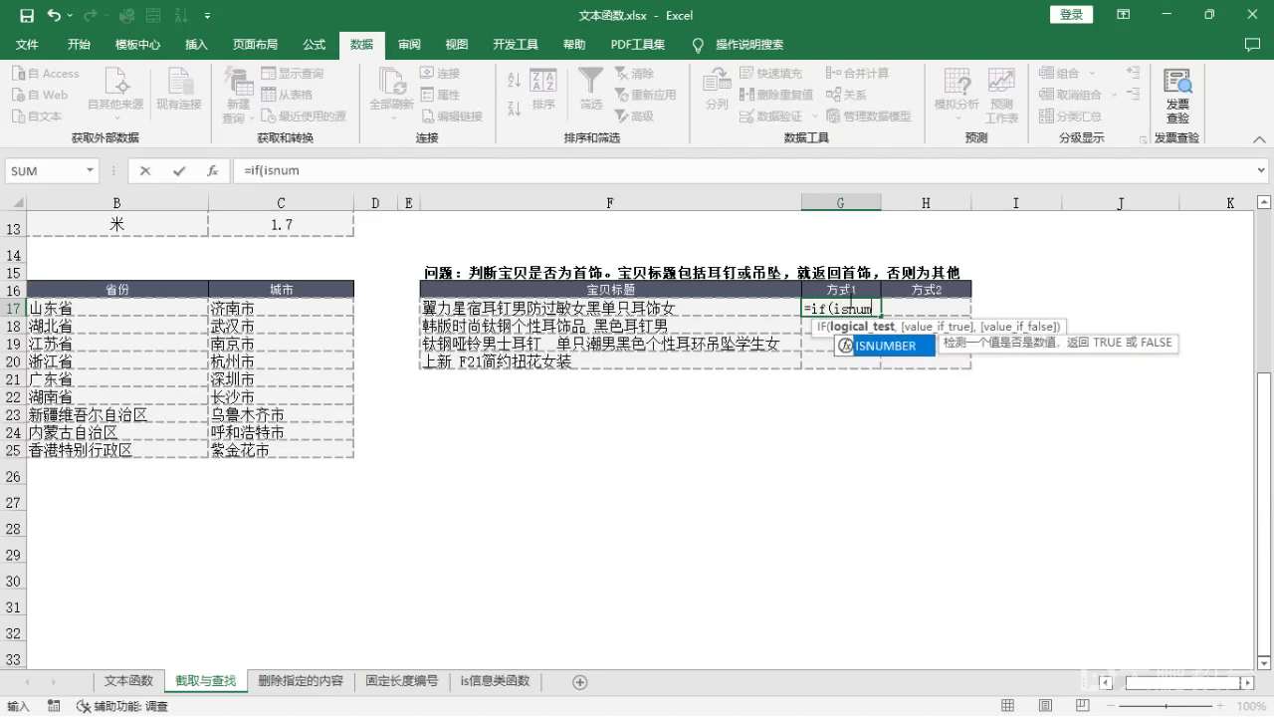
{"action": "key", "text": "Tab"}
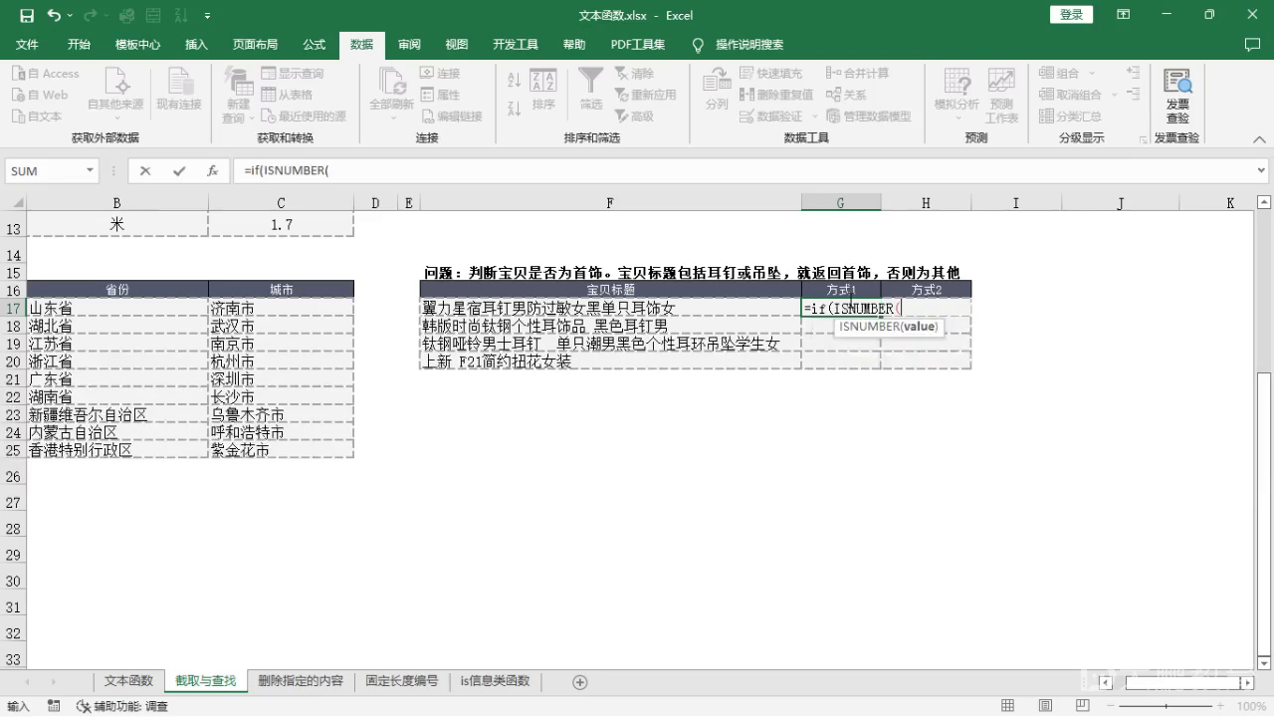
{"action": "type", "text": "fi"}
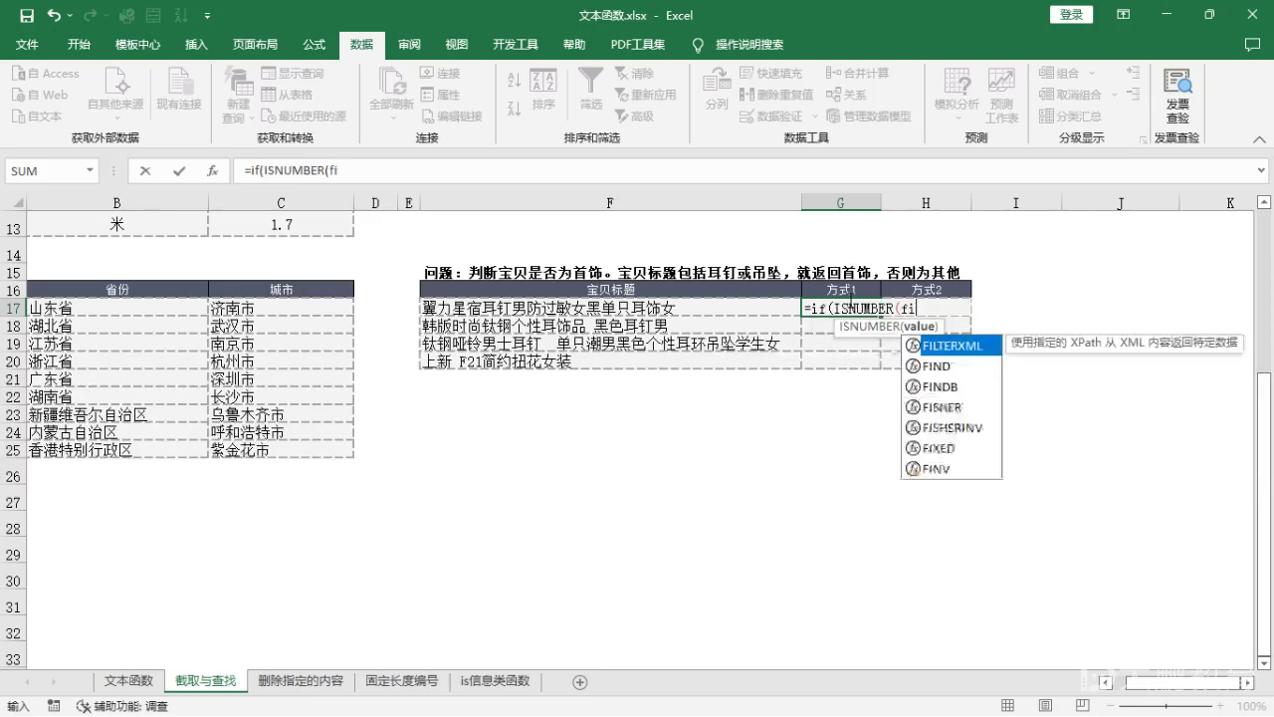
{"action": "type", "text": "nd"}
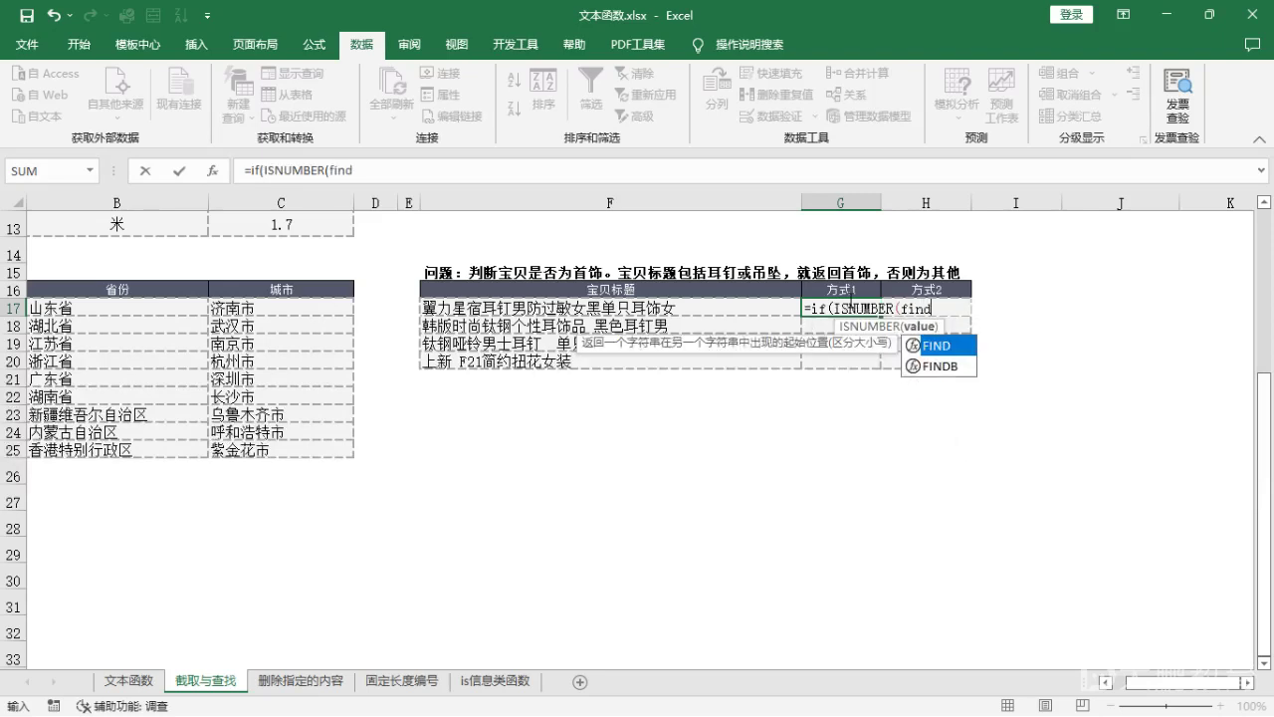
{"action": "type", "text": "(\"ding"}
{"action": "key", "text": "BackSpace"}
{"action": "key", "text": "BackSpace"}
{"action": "key", "text": "BackSpace"}
{"action": "key", "text": "BackSpace"}
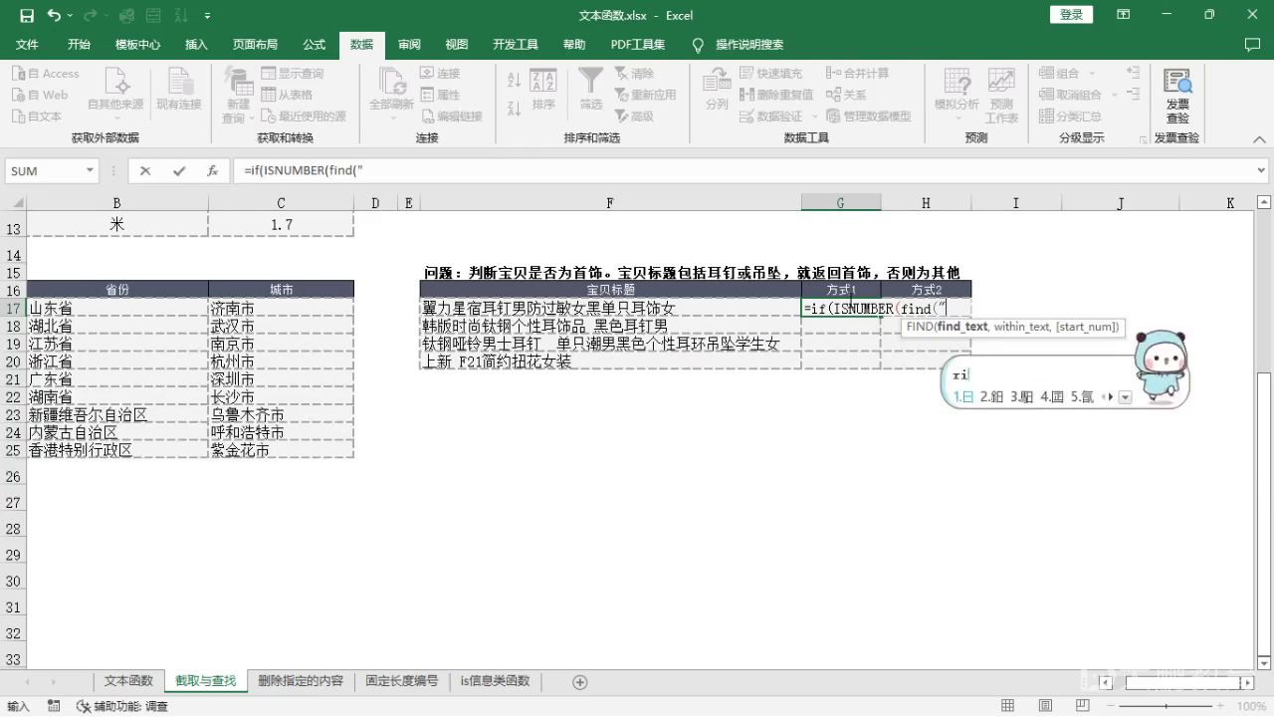
{"action": "type", "text": "dign"}
{"action": "key", "text": "BackSpace"}
{"action": "key", "text": "BackSpace"}
{"action": "key", "text": "BackSpace"}
{"action": "key", "text": "BackSpace"}
{"action": "key", "text": "BackSpace"}
{"action": "key", "text": "BackSpace"}
{"action": "type", "text": "erding"}
{"action": "key", "text": "space"}
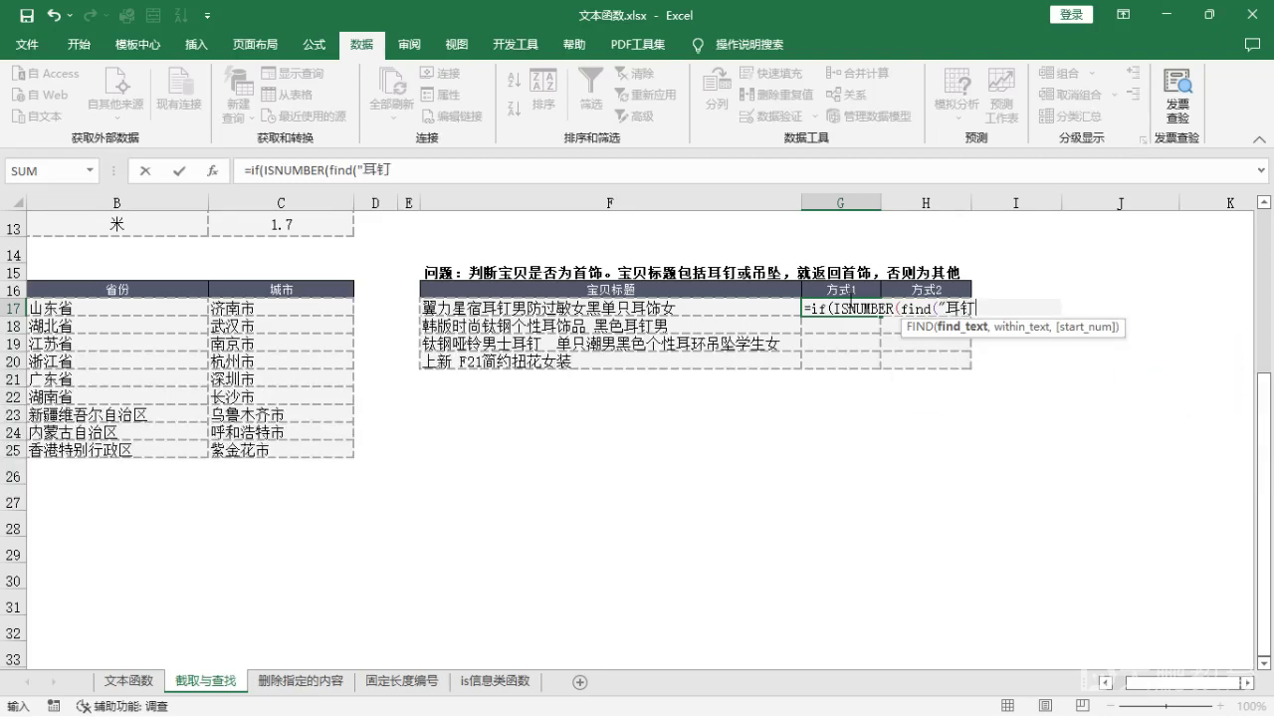
{"action": "type", "text": "\","}
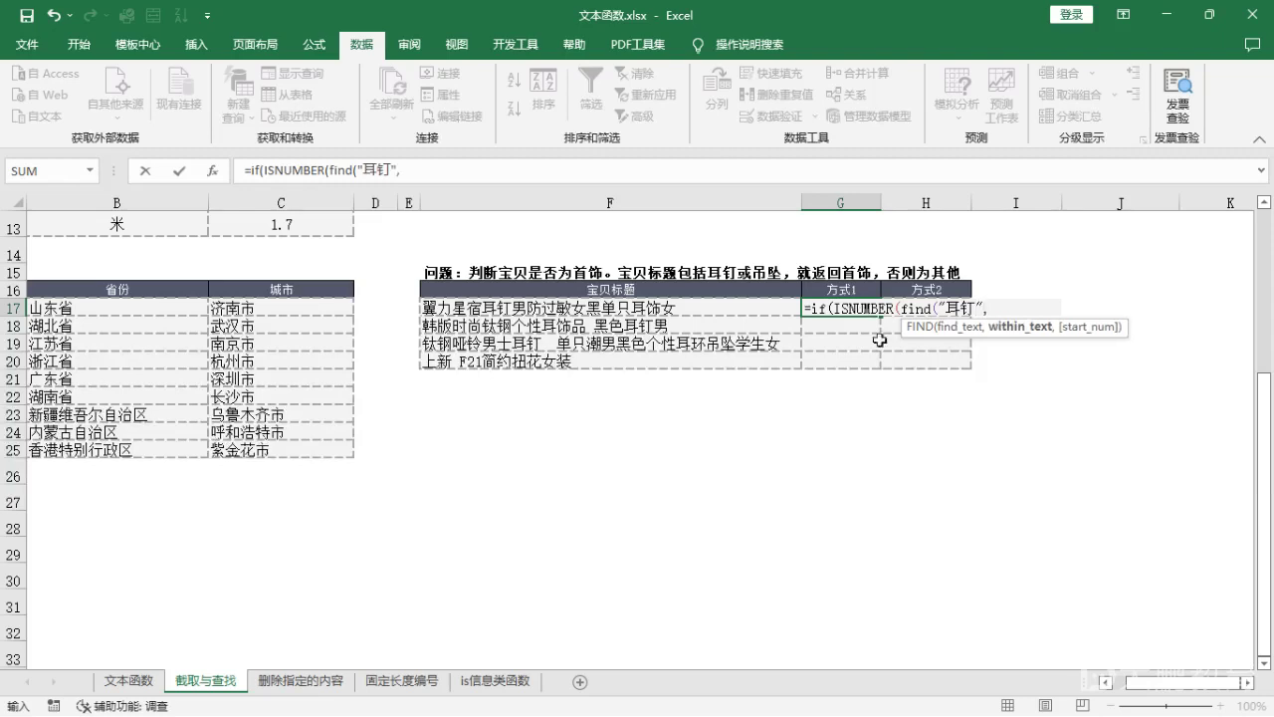
{"action": "left_click", "coordinate": [640, 305]}
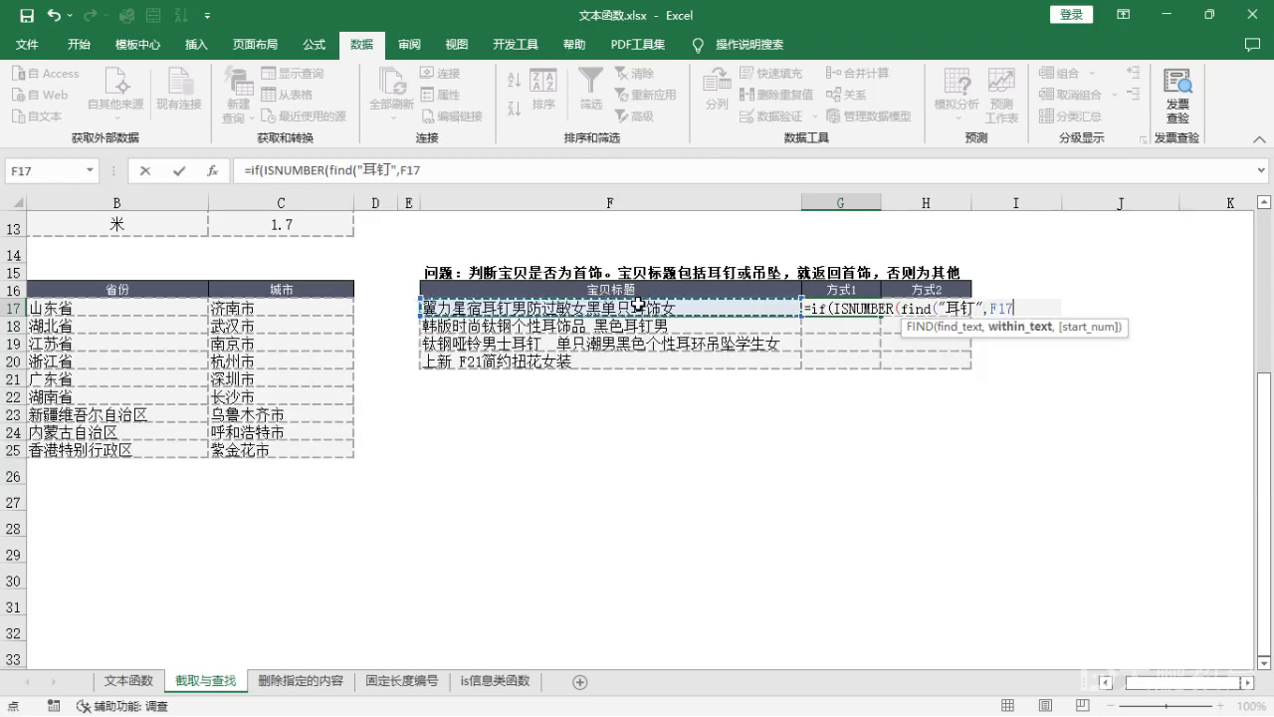
{"action": "type", "text": "))"}
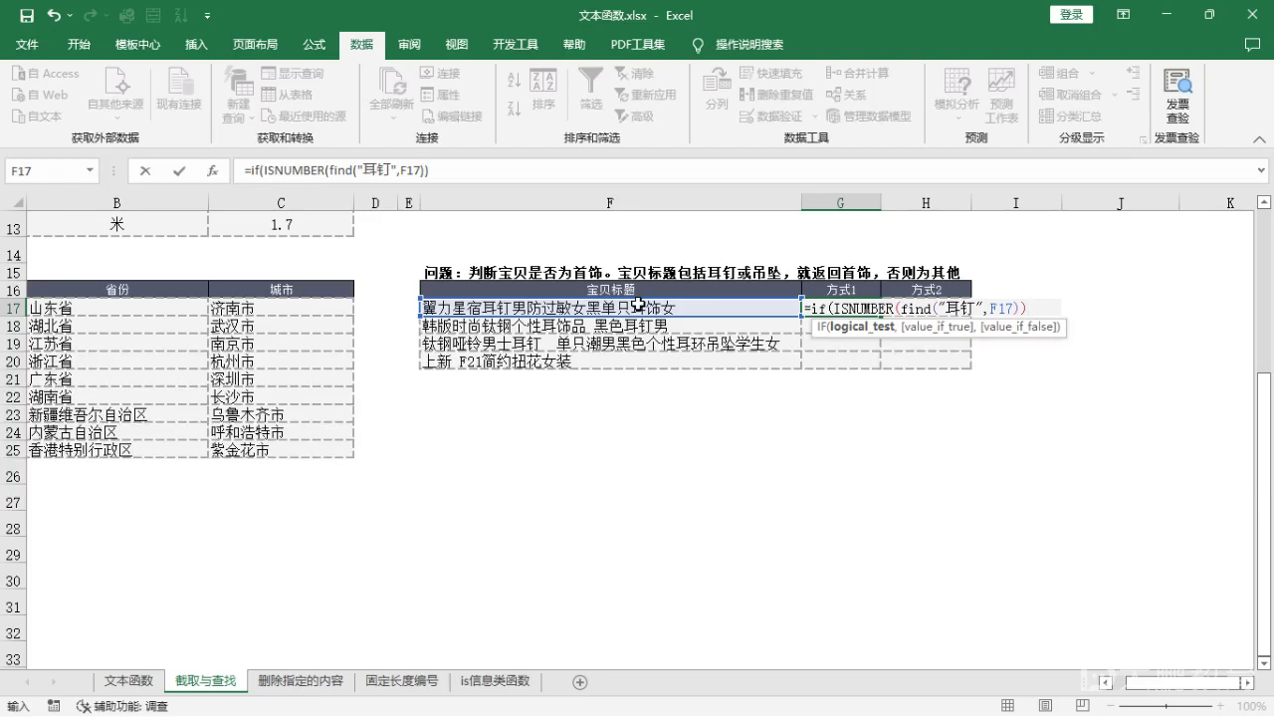
Step: Add +ISNUMBER(FIND("吊坠",F17)) with results "首饰" and "其他", and enter the formula
{"action": "type", "text": "+is"}
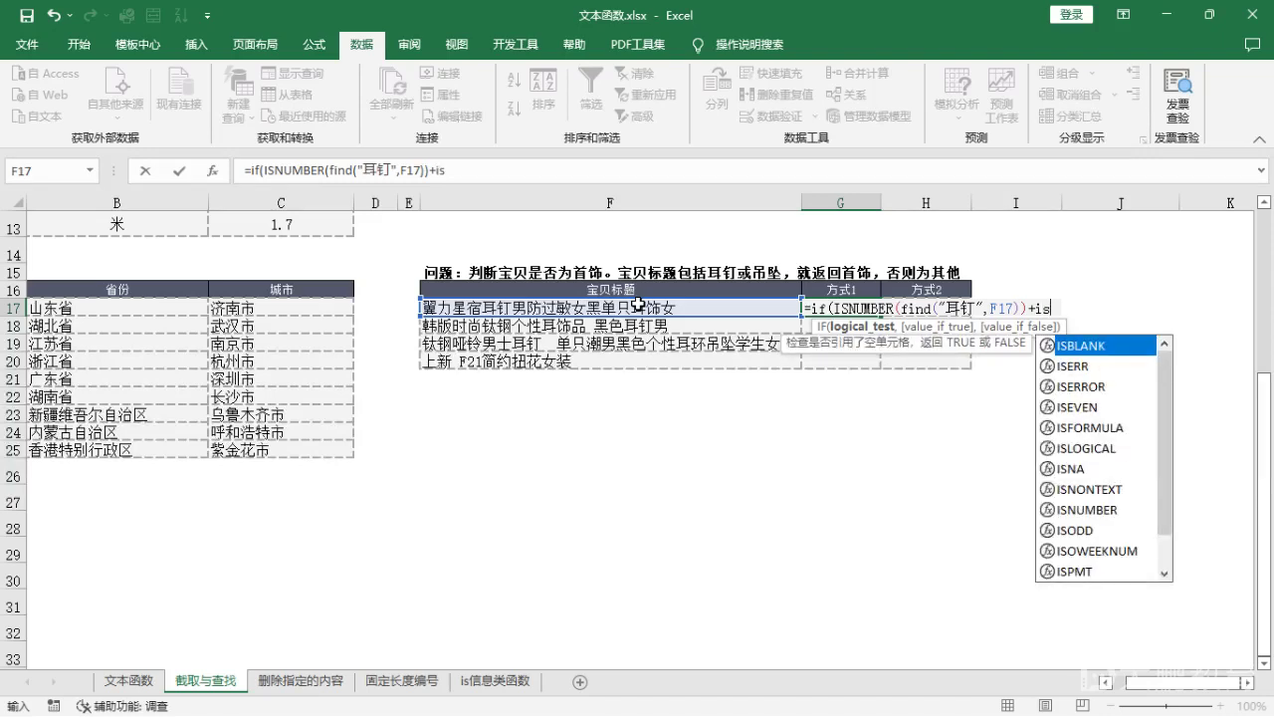
{"action": "type", "text": "num"}
{"action": "key", "text": "Tab"}
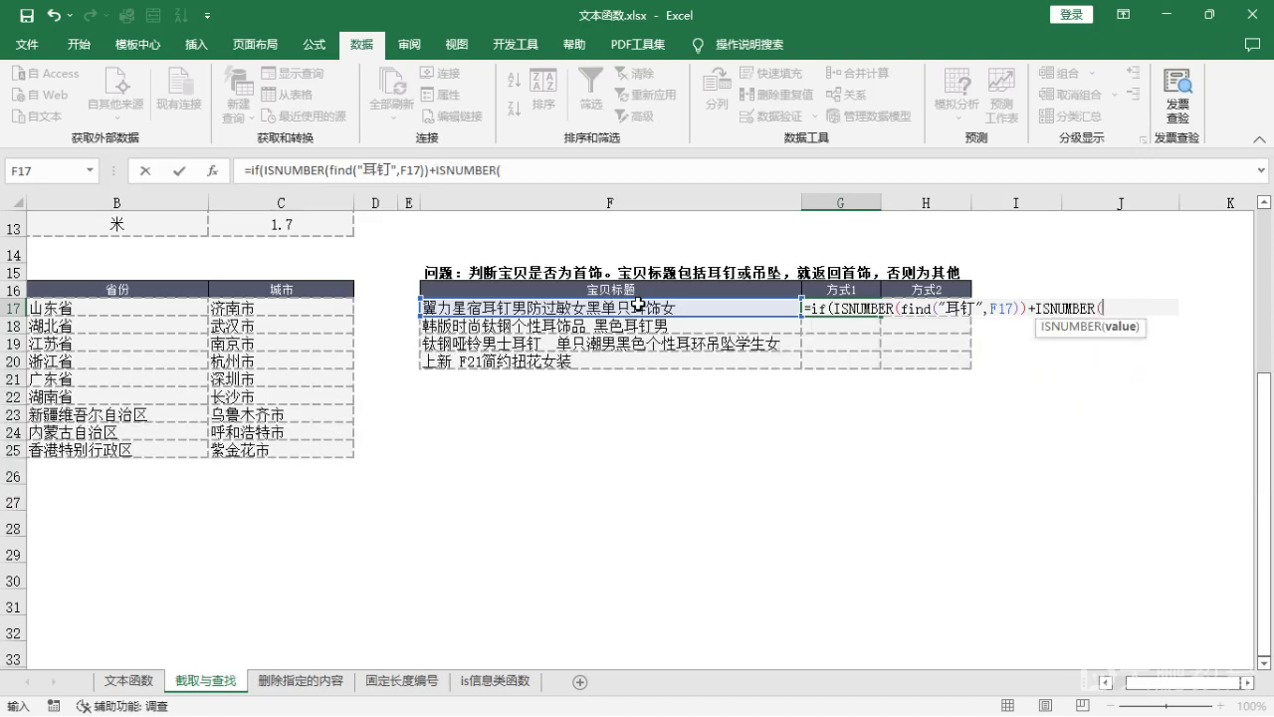
{"action": "type", "text": "find("}
{"action": "type", "text": "\""}
{"action": "type", "text": "吊坠"}
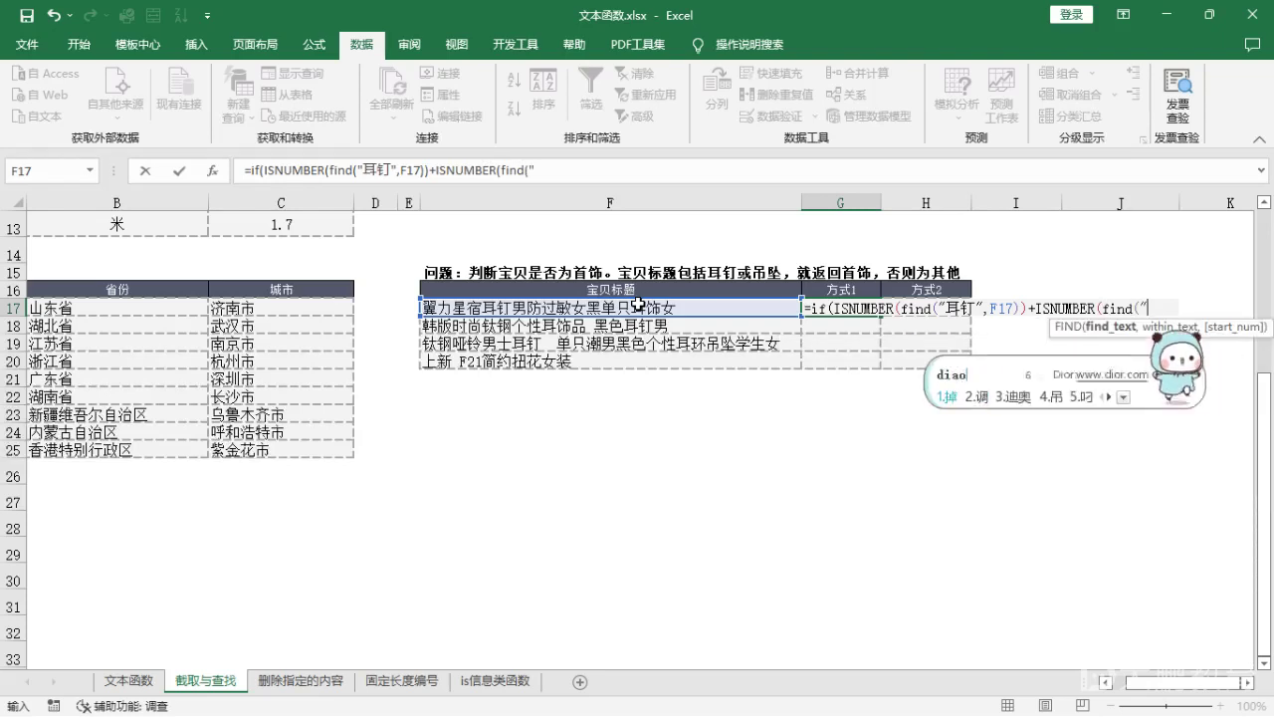
{"action": "type", "text": "\","}
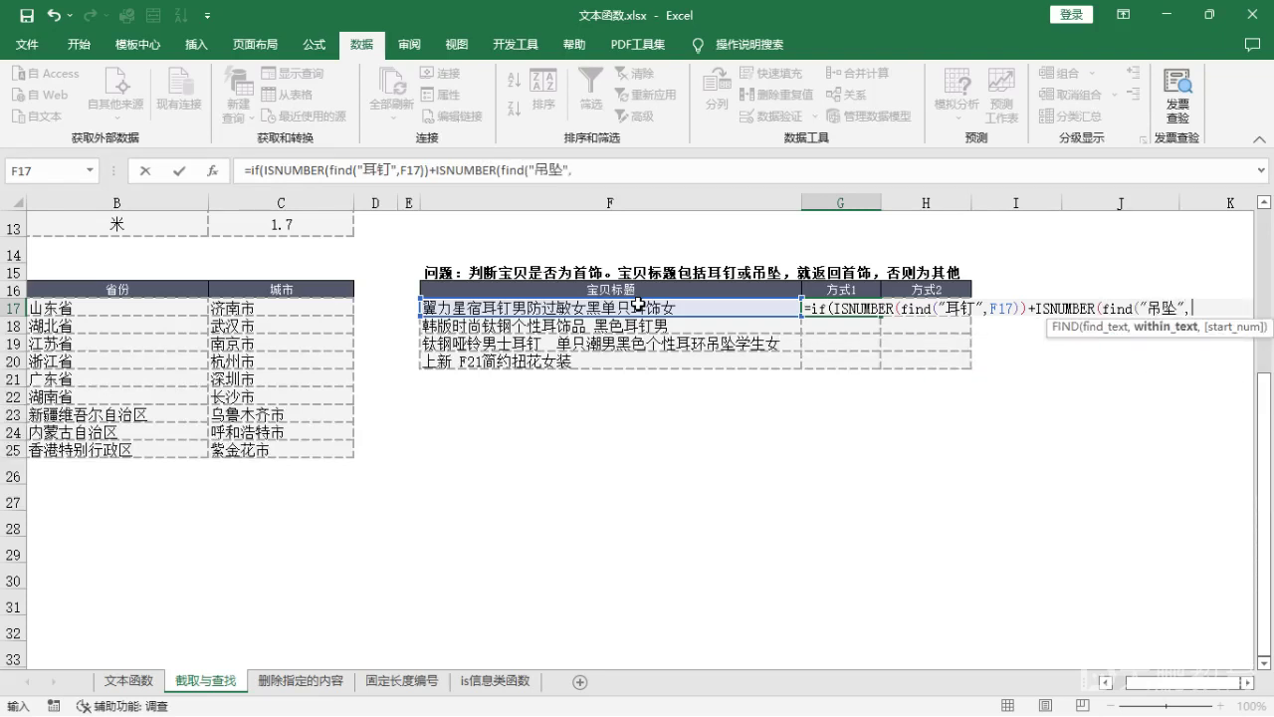
{"action": "left_click", "coordinate": [564, 310]}
{"action": "type", "text": "))"}
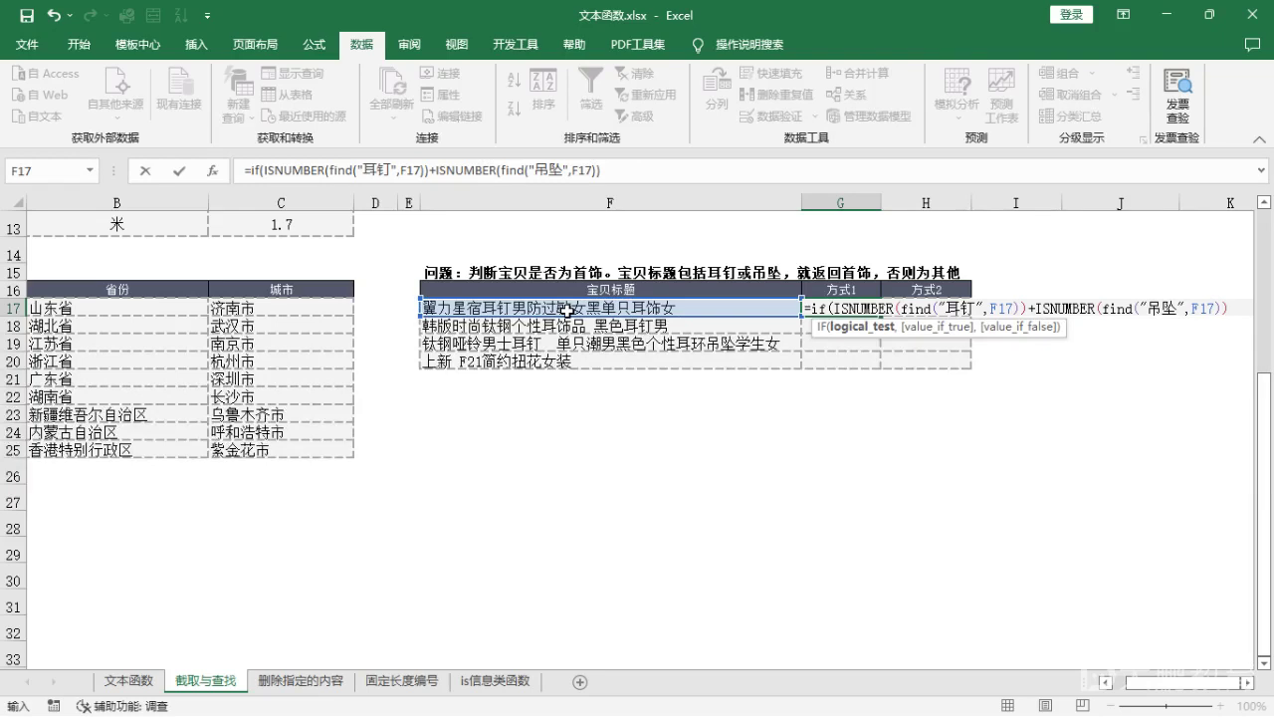
{"action": "type", "text": ",\""}
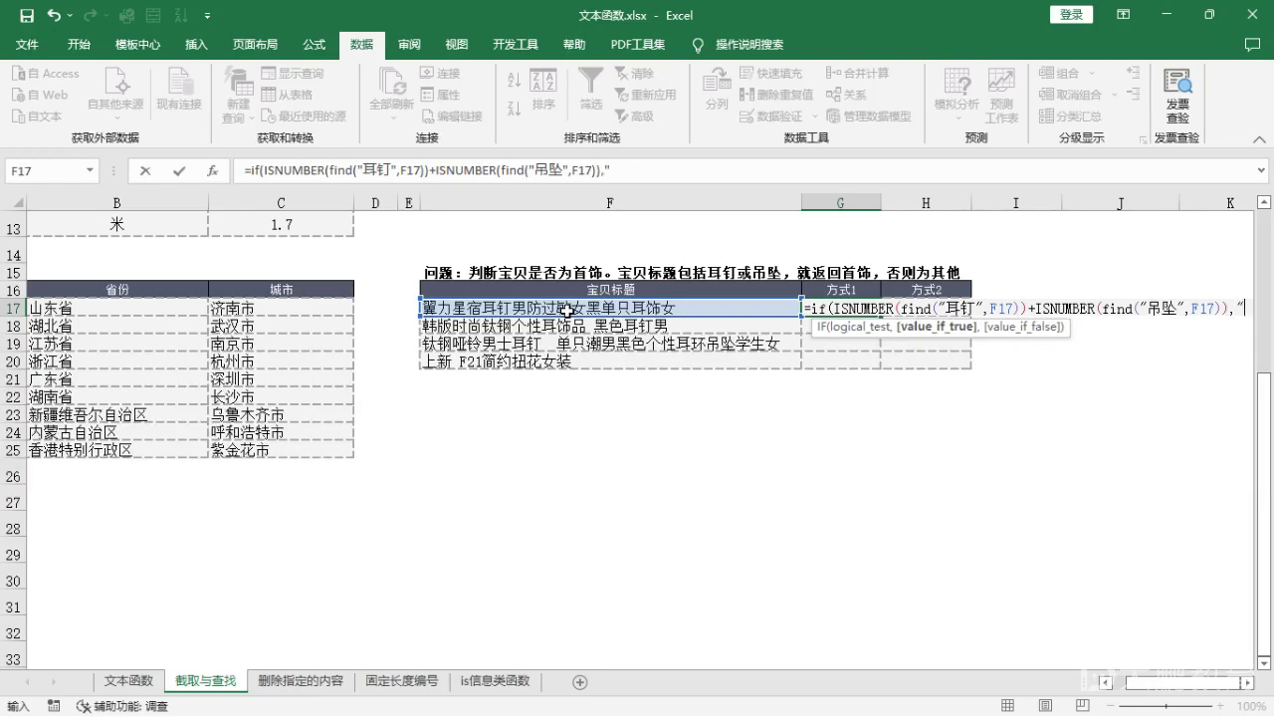
{"action": "type", "text": "shoushi"}
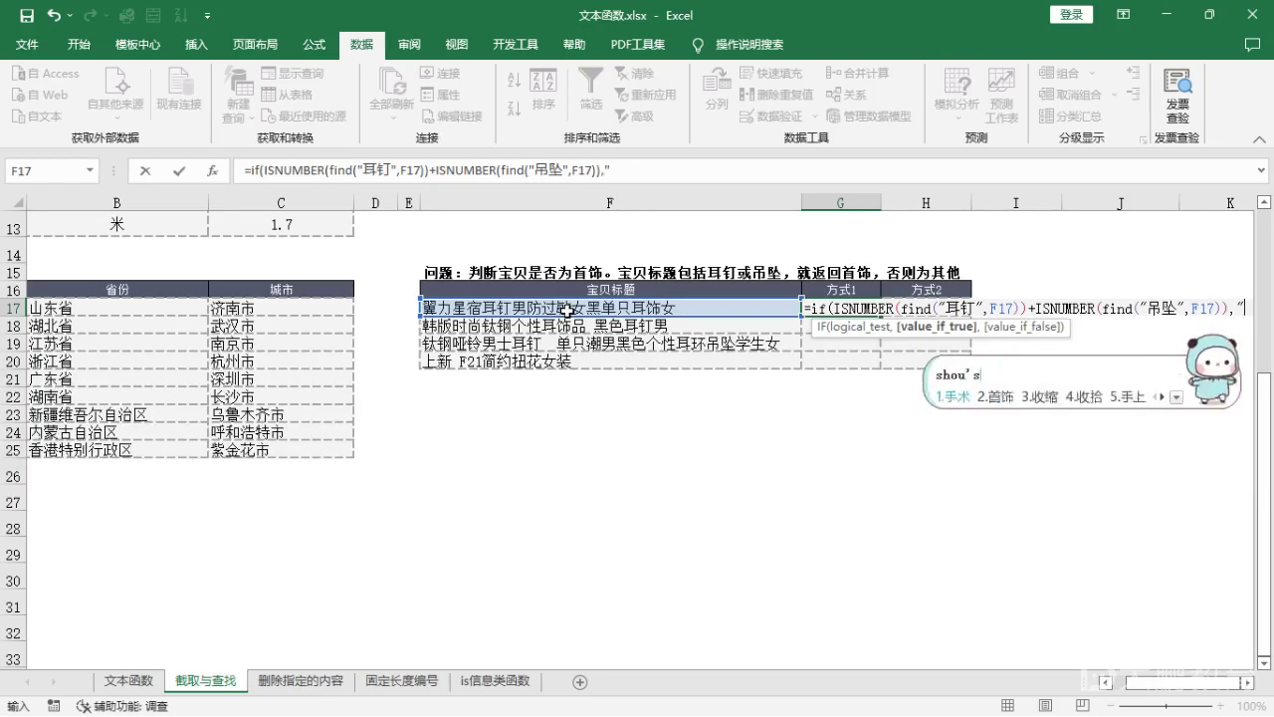
{"action": "key", "text": "space"}
{"action": "type", "text": "\","}
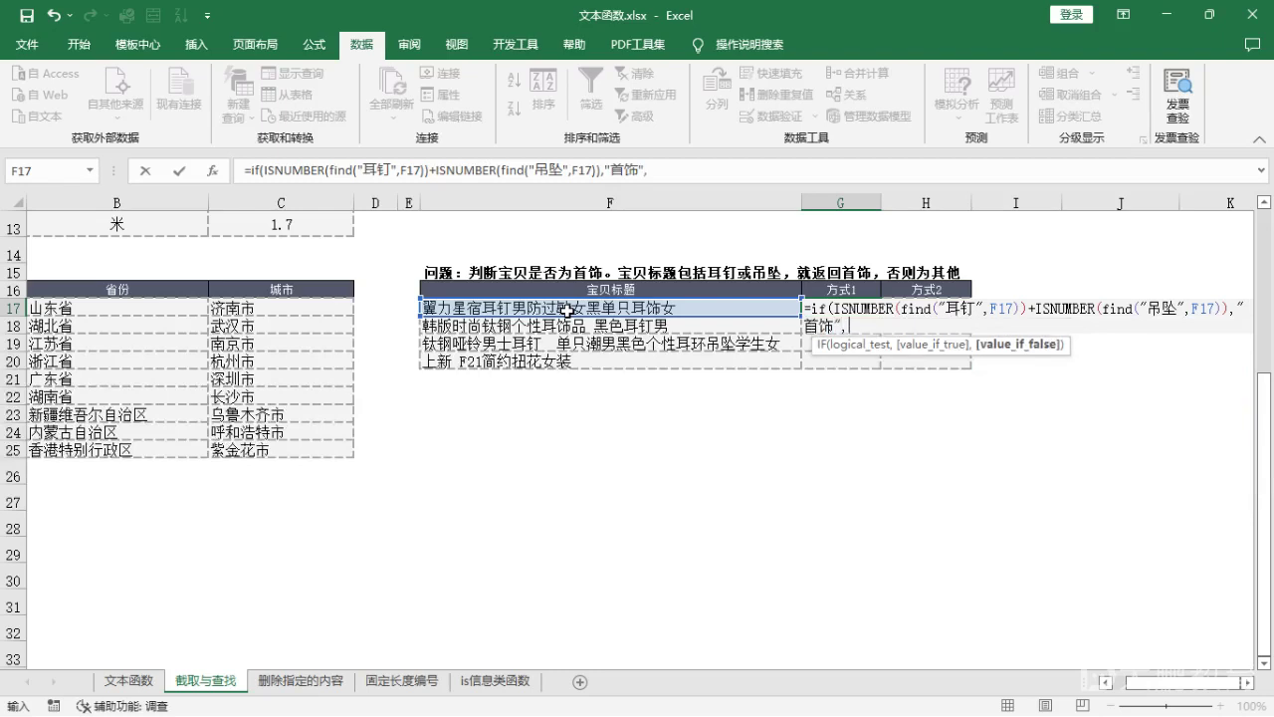
{"action": "type", "text": "\""}
{"action": "type", "text": "qita"}
{"action": "key", "text": "BackSpace"}
{"action": "key", "text": "BackSpace"}
{"action": "key", "text": "BackSpace"}
{"action": "key", "text": "BackSpace"}
{"action": "type", "text": "qita"}
{"action": "key", "text": "space"}
{"action": "type", "text": "\")"}
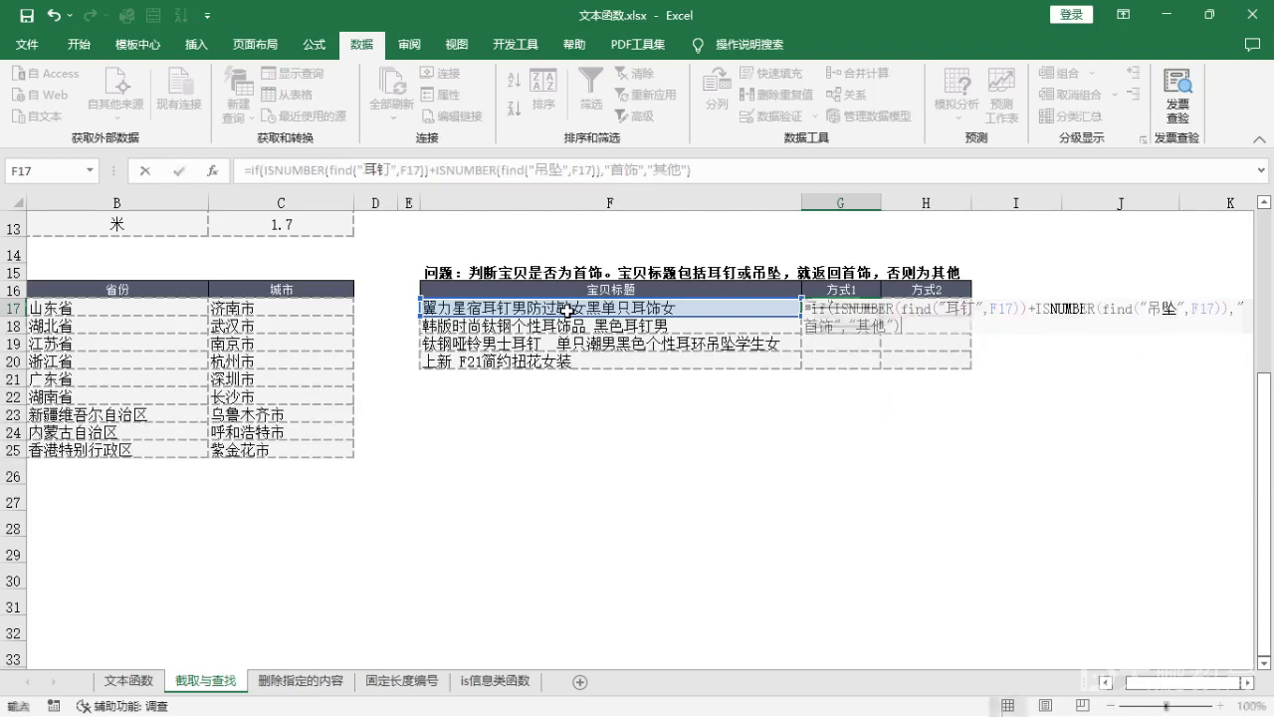
{"action": "key", "text": "Return"}
Step: Fill the G17 formula down to G20, then reopen G17's formula for editing
{"action": "left_click", "coordinate": [846, 308]}
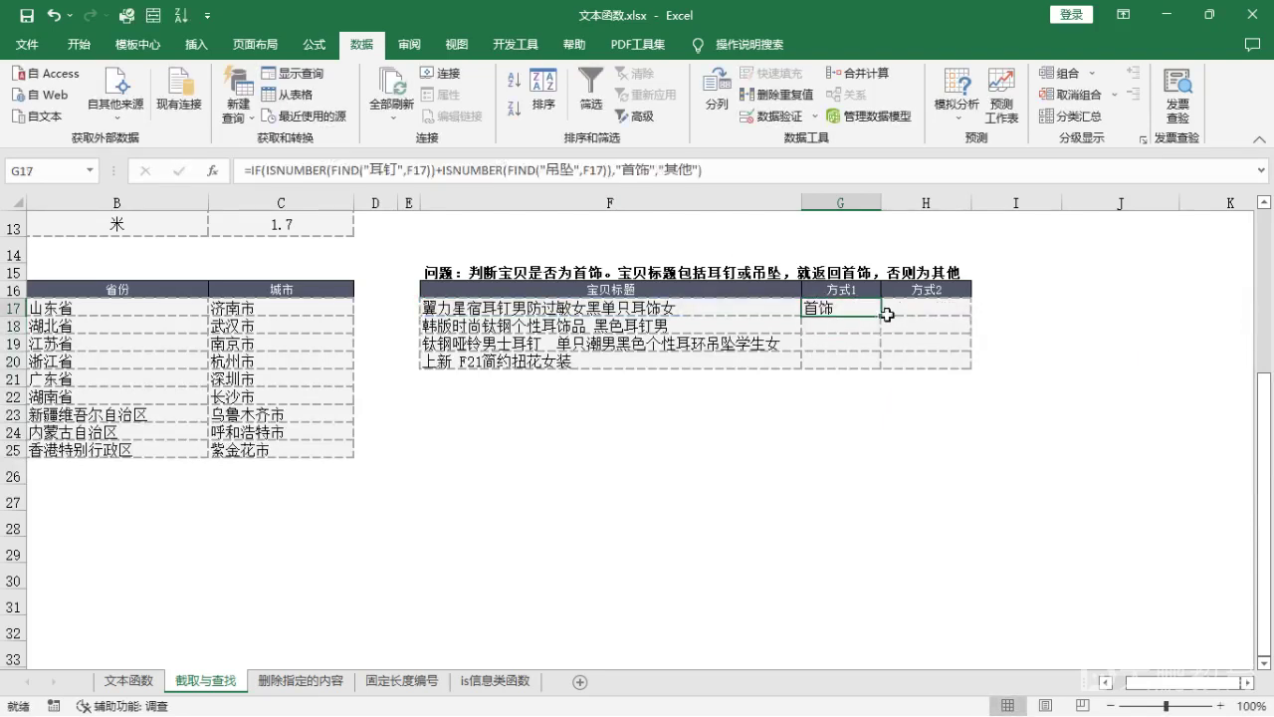
{"action": "double_click", "coordinate": [880, 334]}
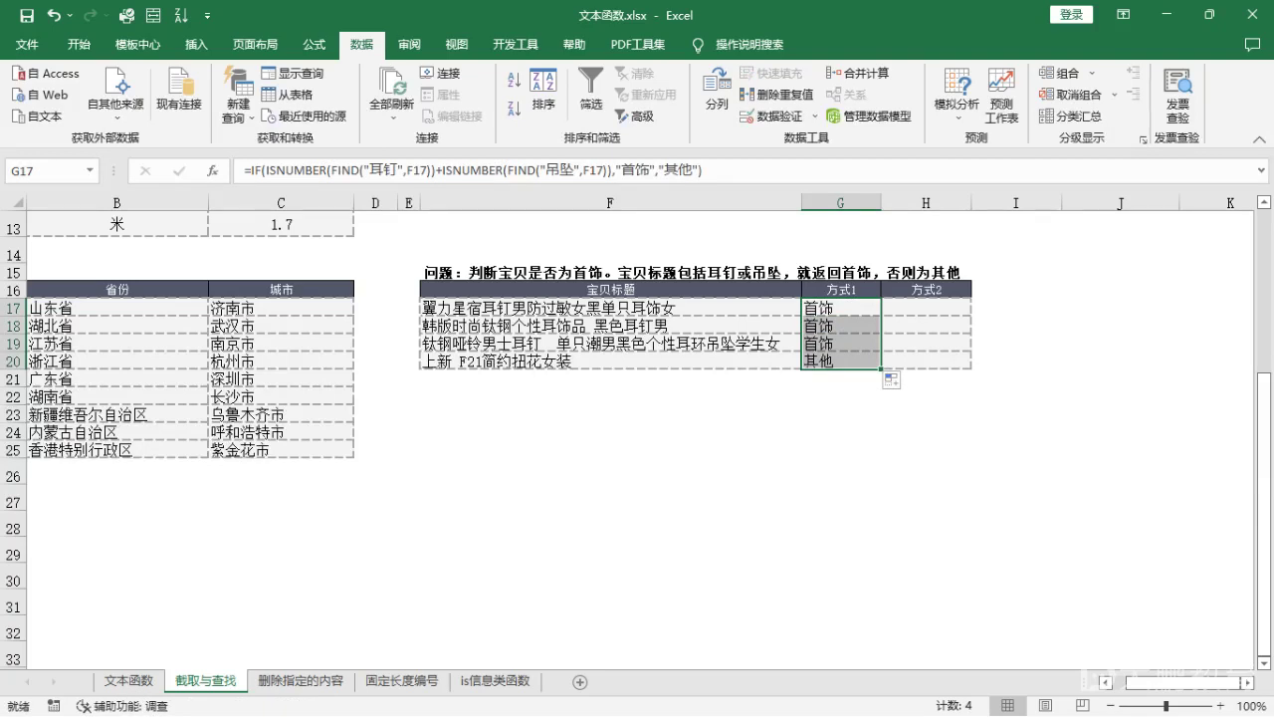
{"action": "left_click", "coordinate": [896, 325]}
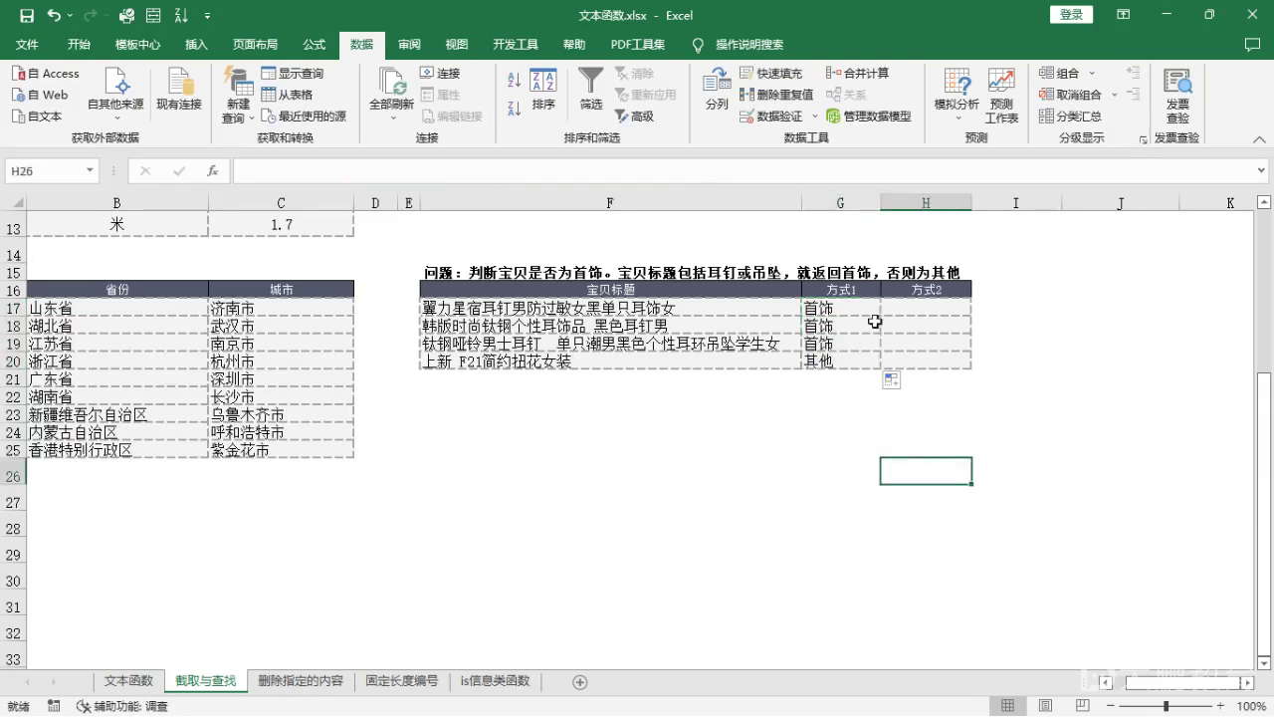
{"action": "double_click", "coordinate": [836, 312]}
Step: Copy G17's IF/ISNUMBER(FIND) formula into H17
{"action": "left_click_drag", "start_coordinate": [804, 310], "coordinate": [956, 330]}
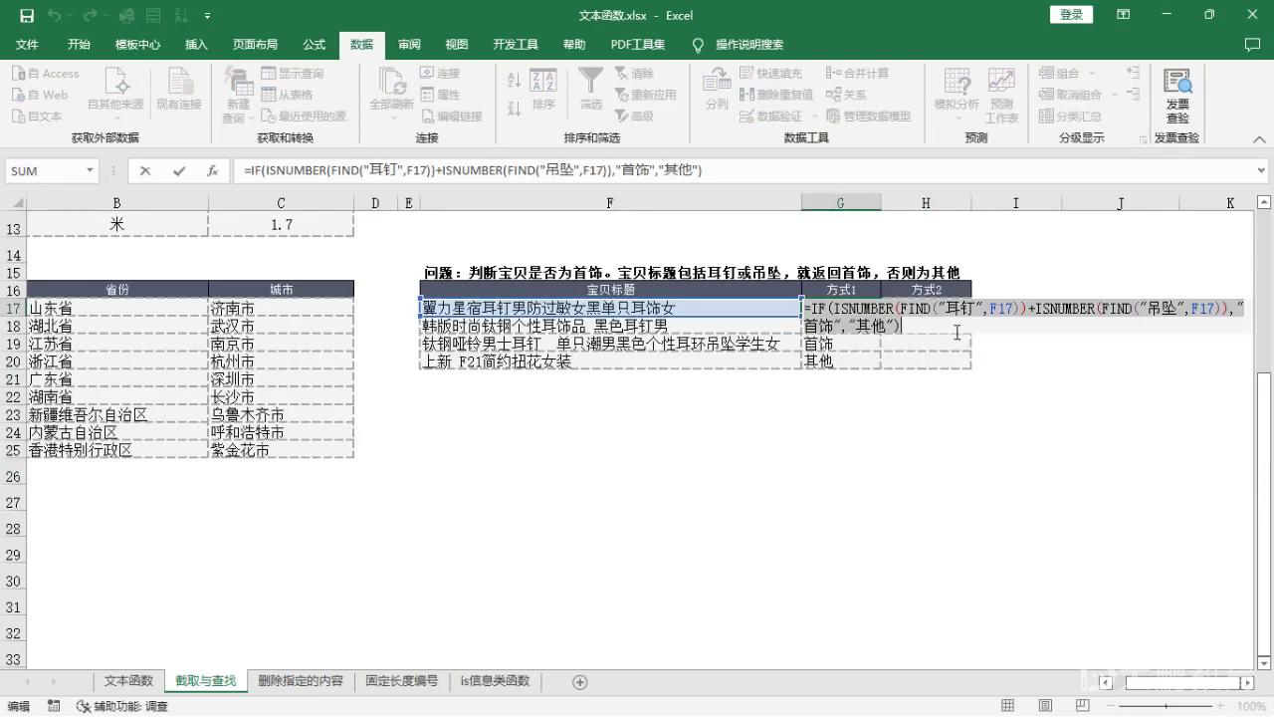
{"action": "key", "text": "Return"}
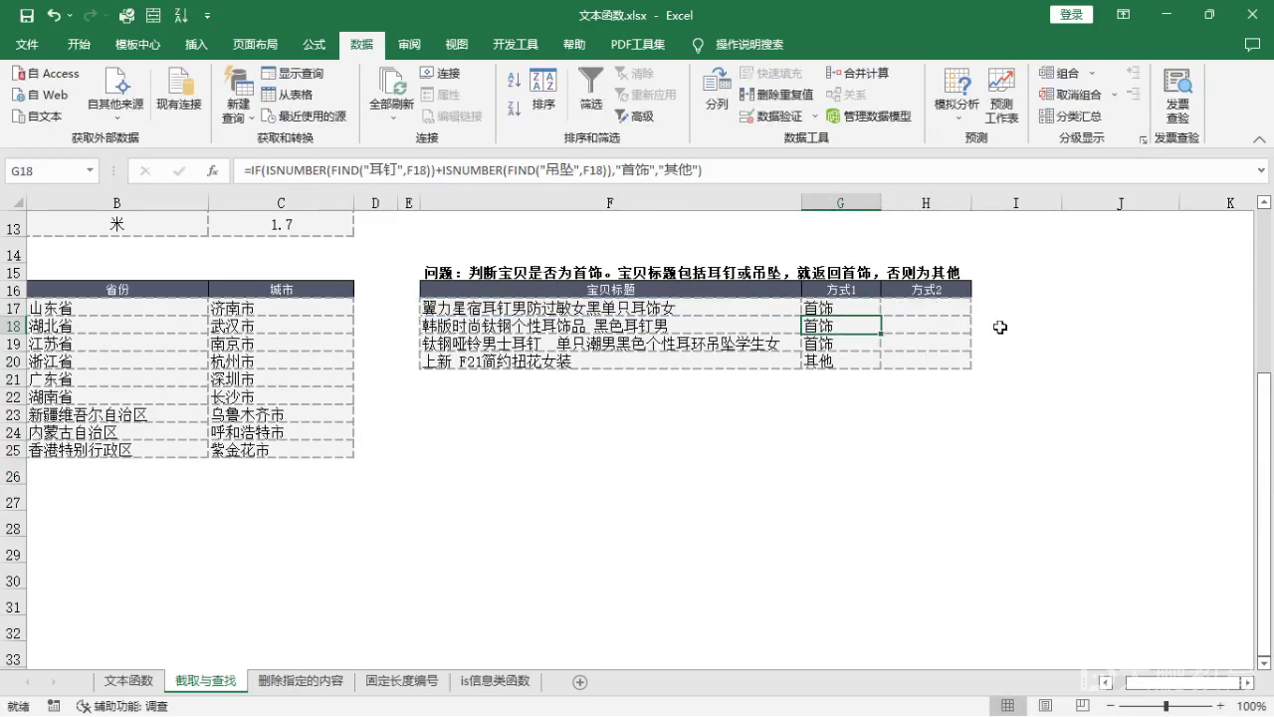
{"action": "left_click", "coordinate": [960, 307]}
{"action": "double_click", "coordinate": [960, 307]}
{"action": "key", "text": "ctrl+v"}
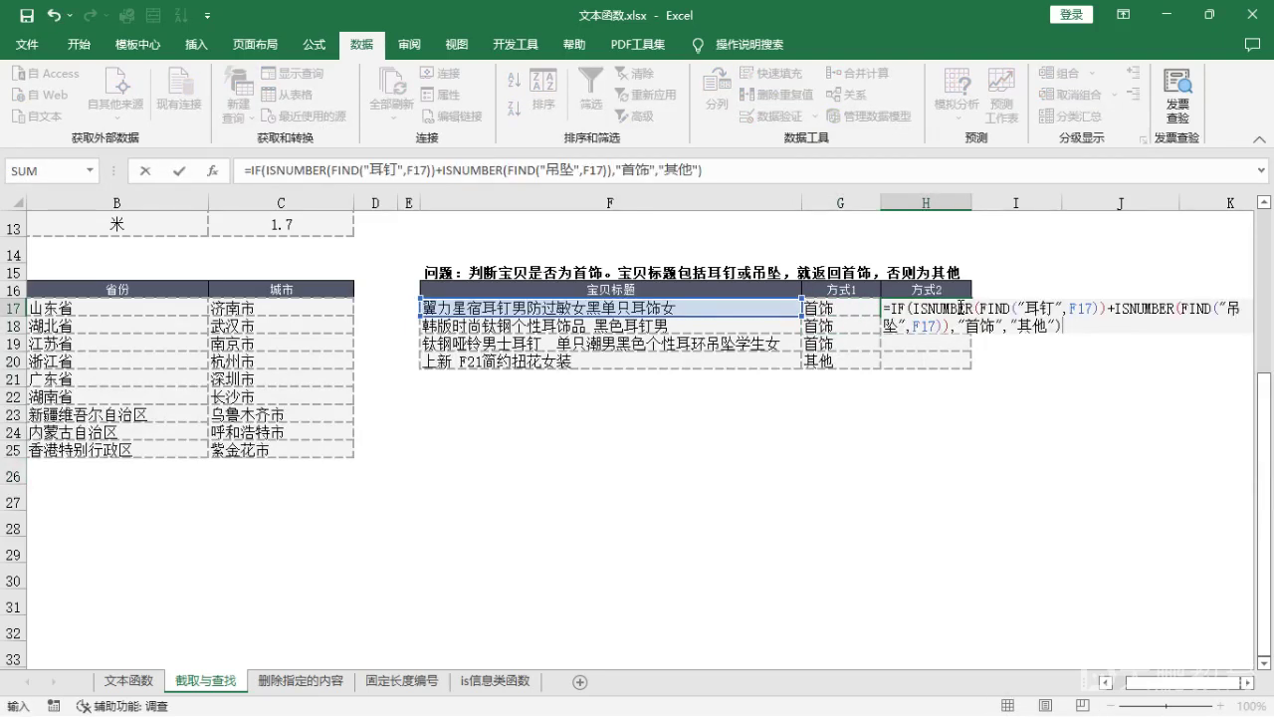
Step: Rewrite H17 so OR( , ) joins the two ISNUMBER tests instead of +
{"action": "left_click", "coordinate": [913, 308]}
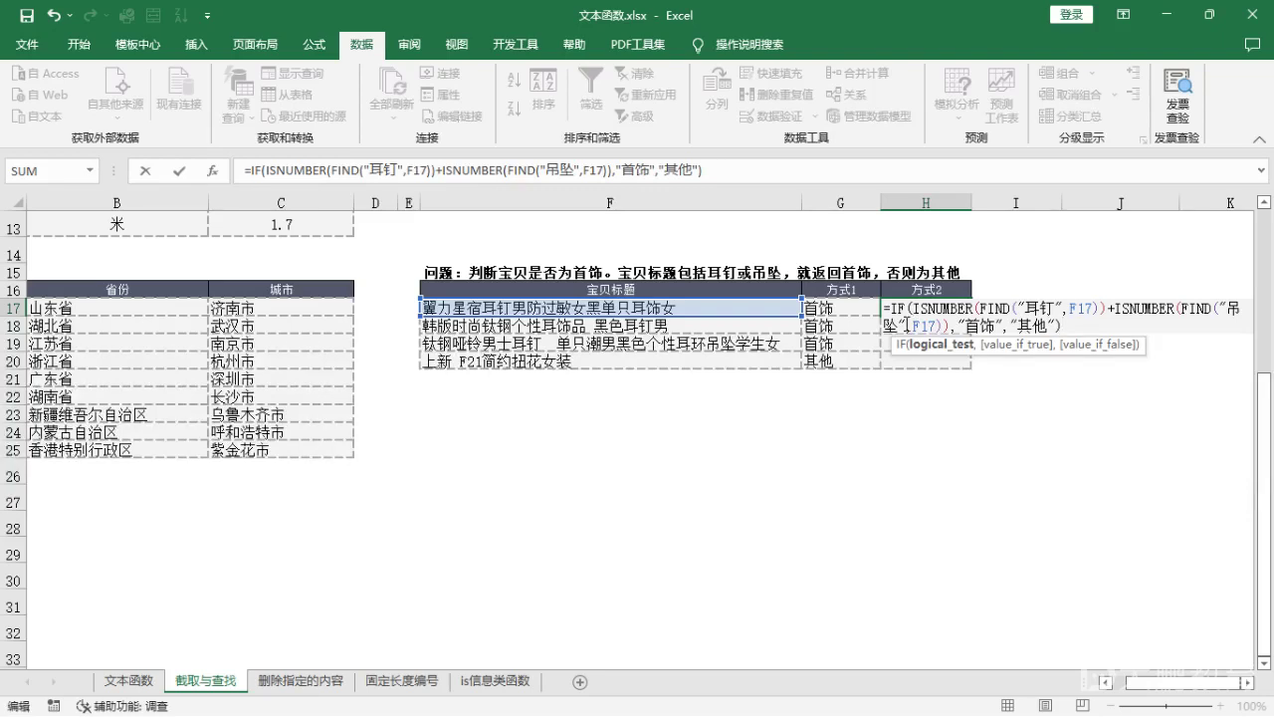
{"action": "type", "text": "or("}
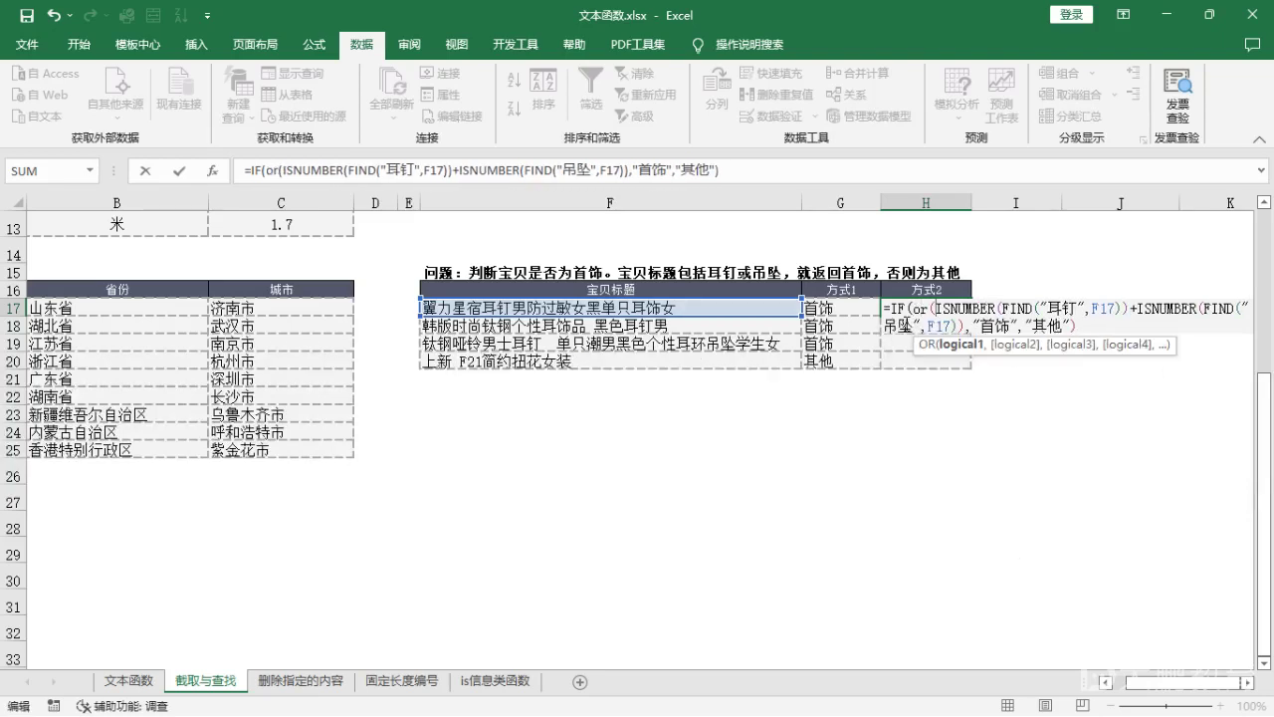
{"action": "left_click", "coordinate": [1135, 308]}
{"action": "key", "text": "BackSpace"}
{"action": "type", "text": ","}
{"action": "left_click", "coordinate": [956, 324]}
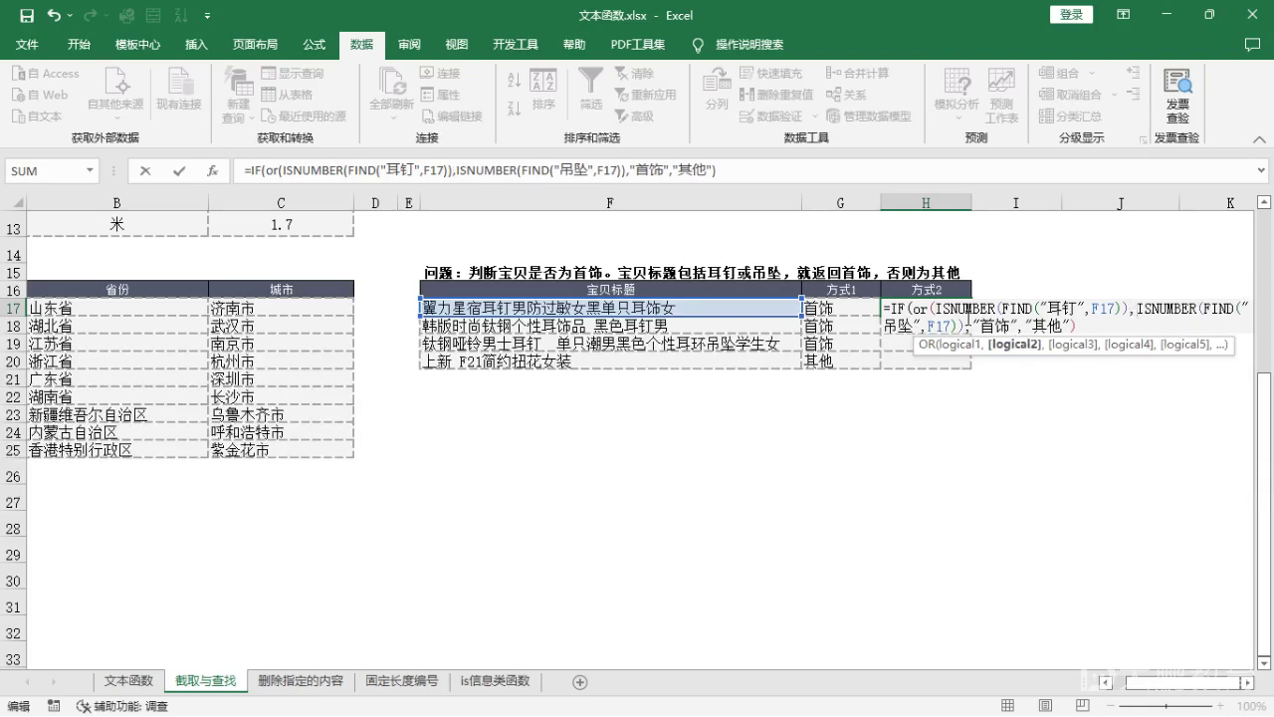
{"action": "type", "text": ")"}
{"action": "key", "text": "Return"}
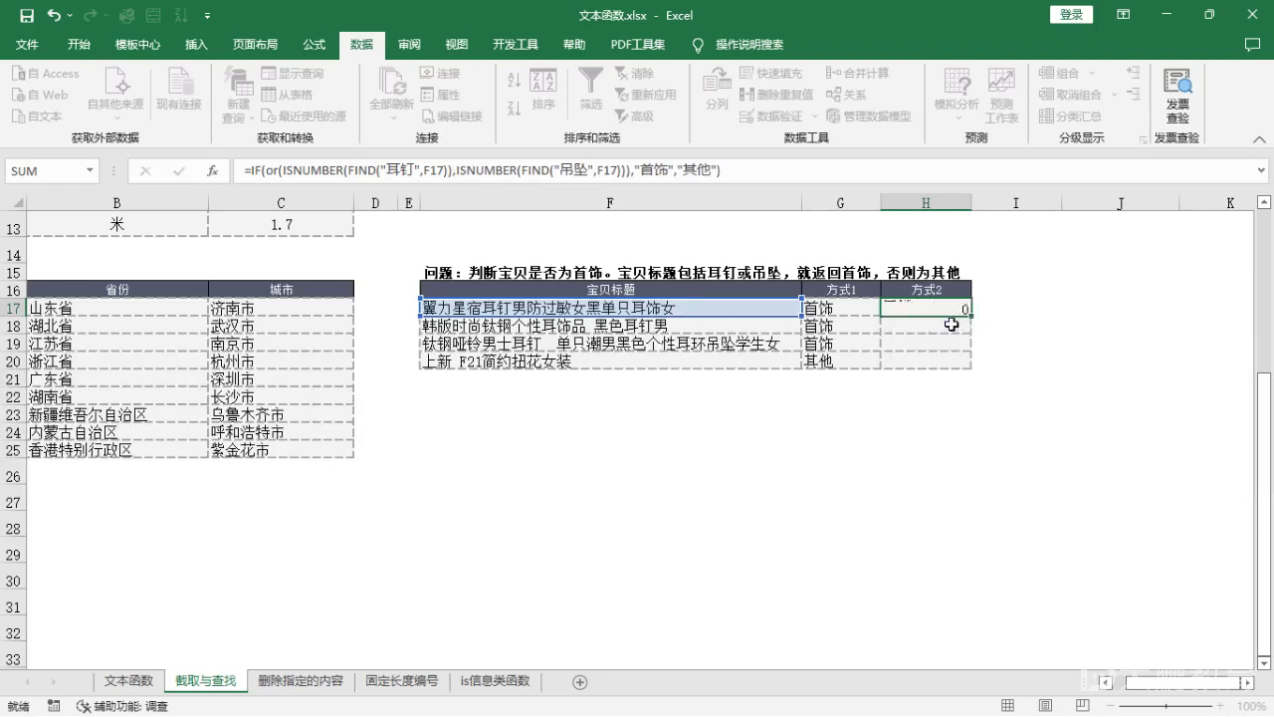
Step: Fill the OR formula down to H20, giving 首饰, 首饰, 首饰, 其他
{"action": "left_click", "coordinate": [961, 312]}
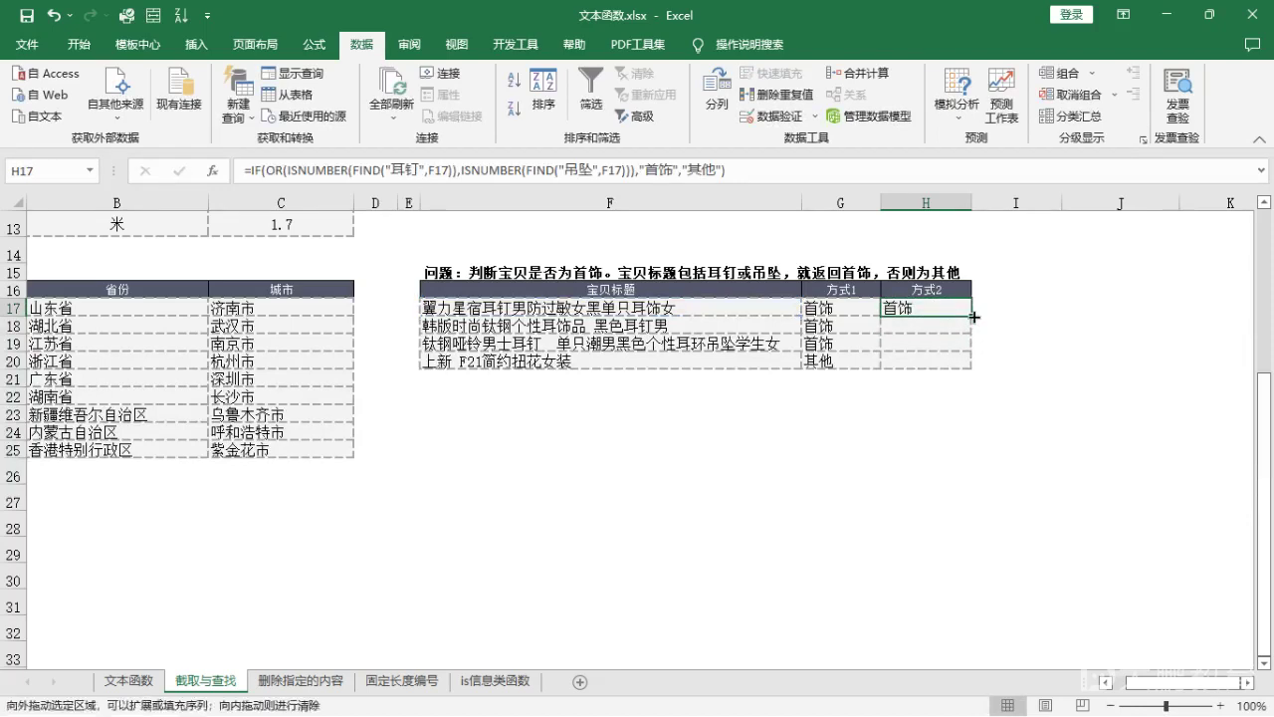
{"action": "double_click", "coordinate": [972, 332]}
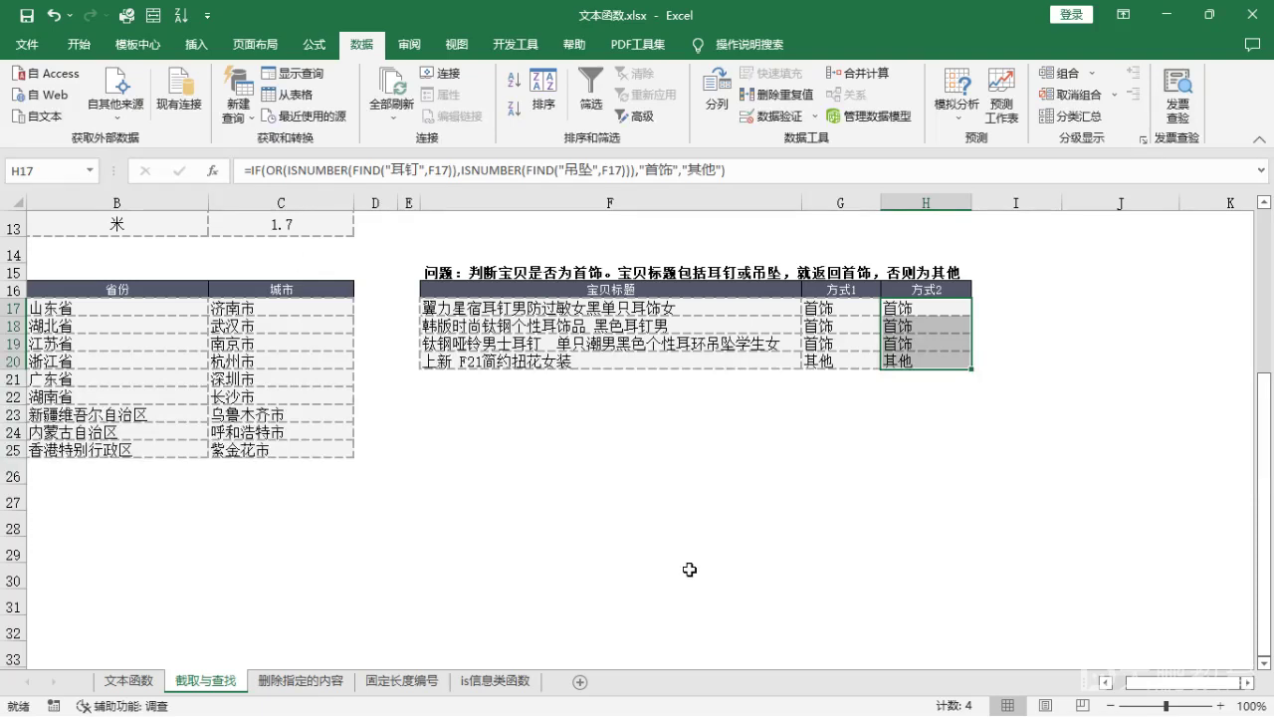
{"action": "scroll", "coordinate": [686, 568], "scroll_direction": "up", "scroll_amount": 4}
{"action": "scroll", "coordinate": [654, 438], "scroll_direction": "down", "scroll_amount": 3}
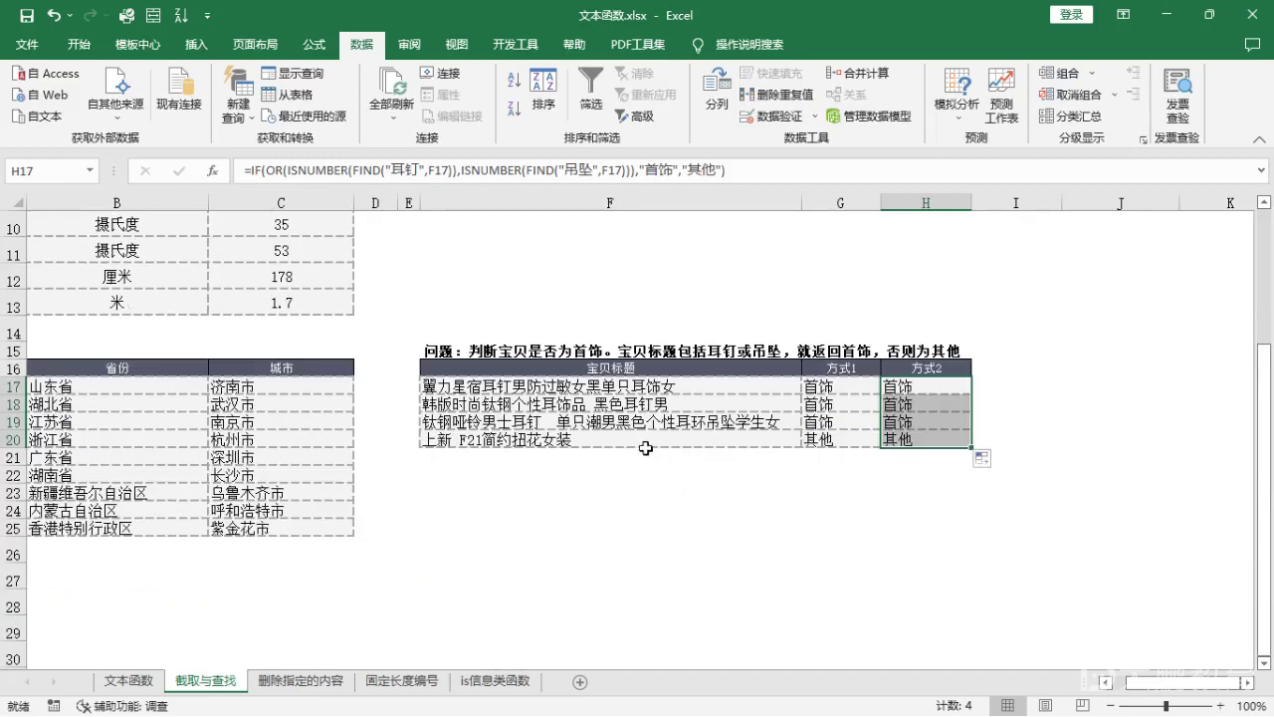
{"action": "scroll", "coordinate": [649, 447], "scroll_direction": "up", "scroll_amount": 2}
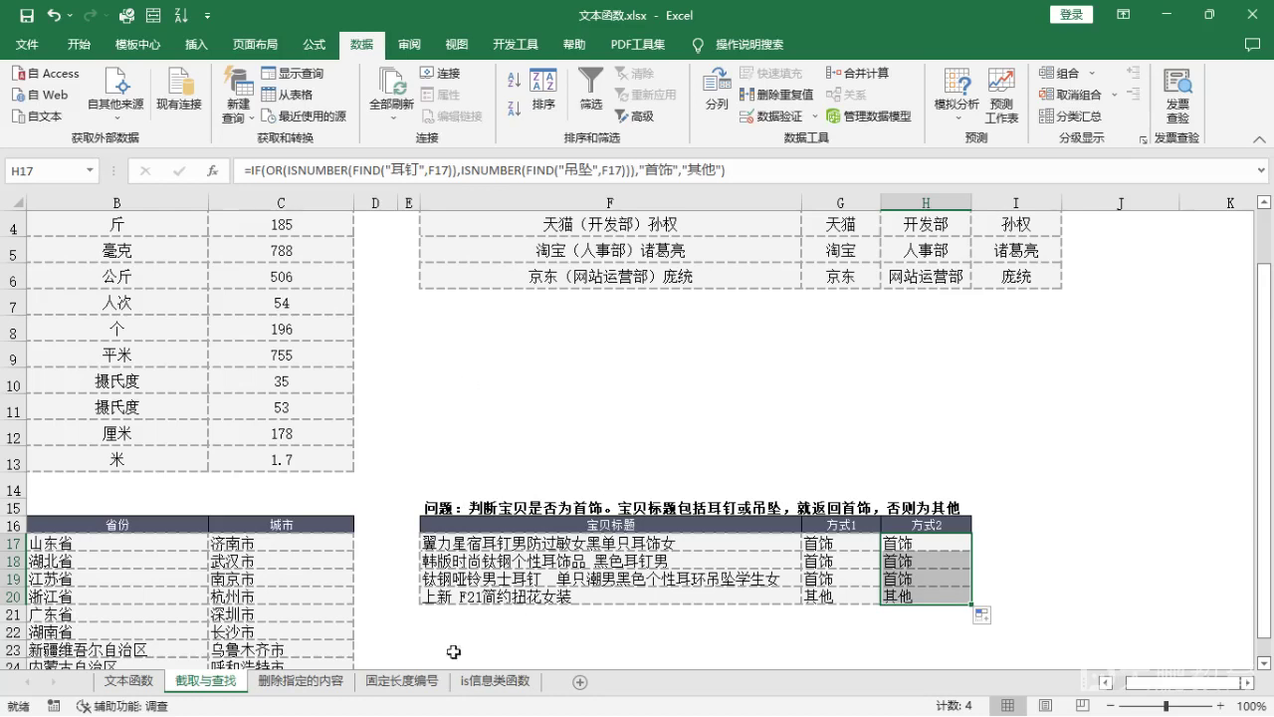
Step: Go to the 删除指定的内容 sheet and select B2 for the first result
{"action": "left_click", "coordinate": [300, 681]}
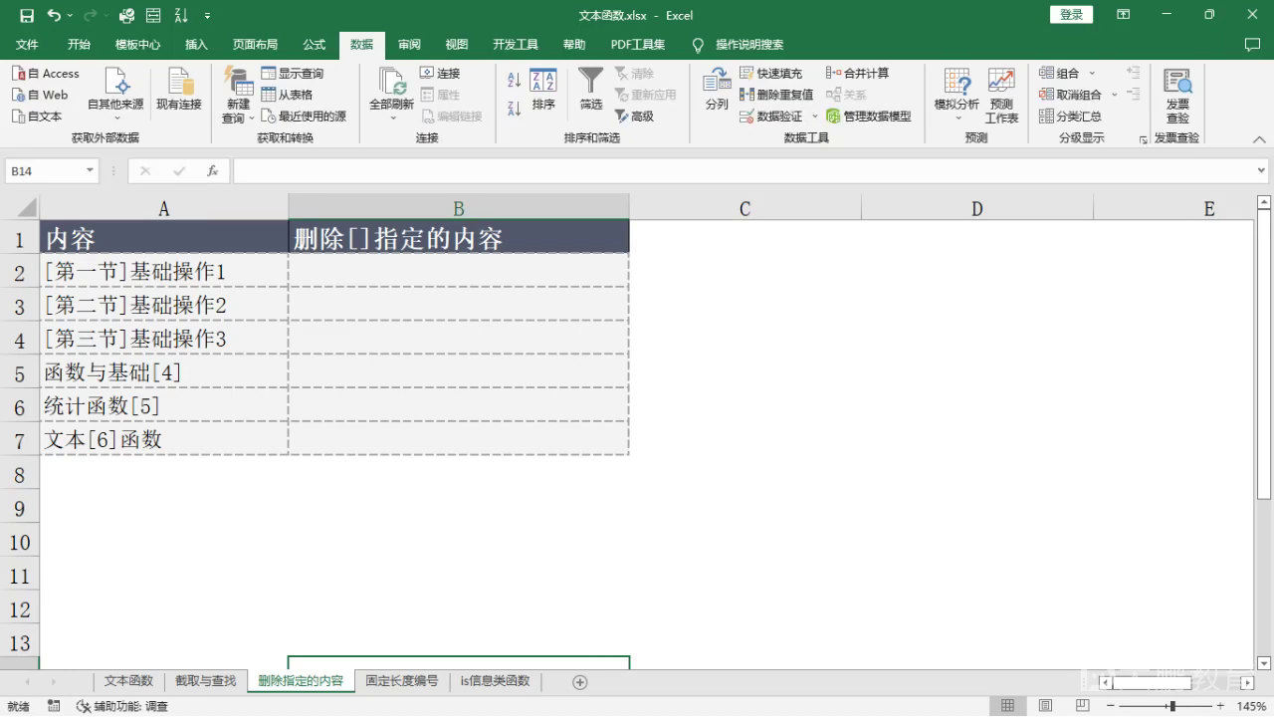
{"action": "left_click", "coordinate": [364, 231]}
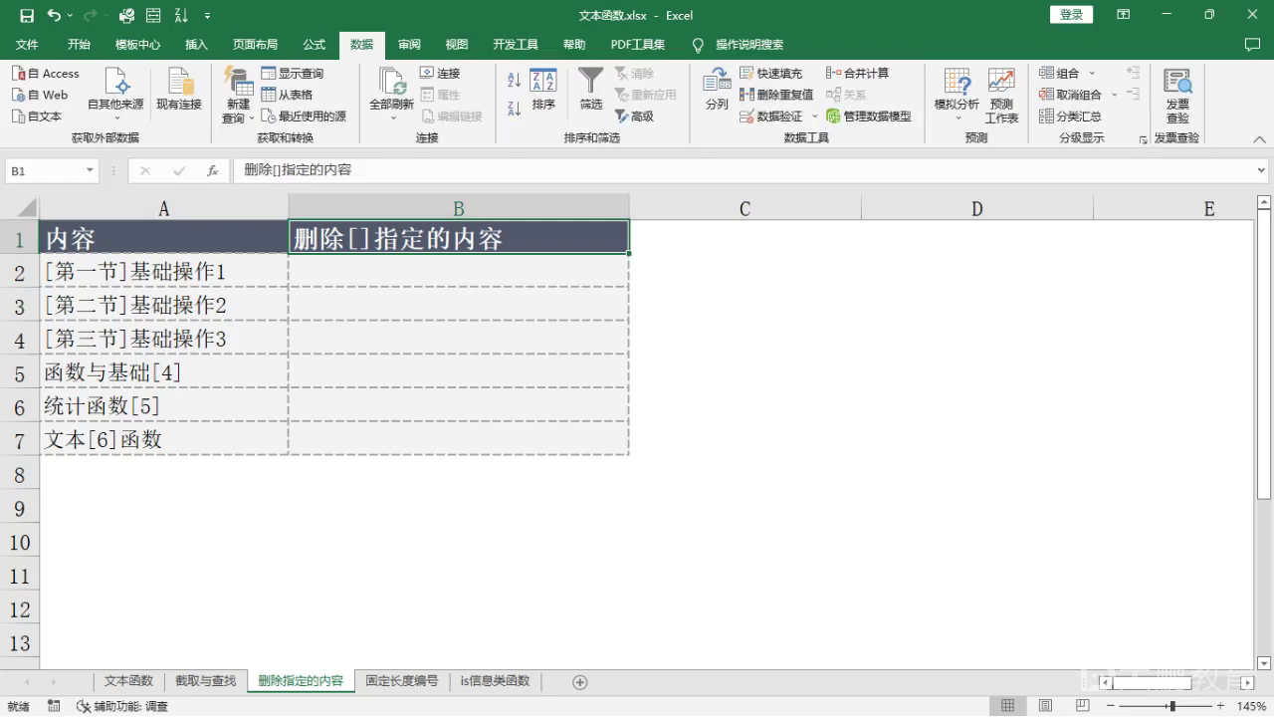
{"action": "left_click", "coordinate": [583, 520]}
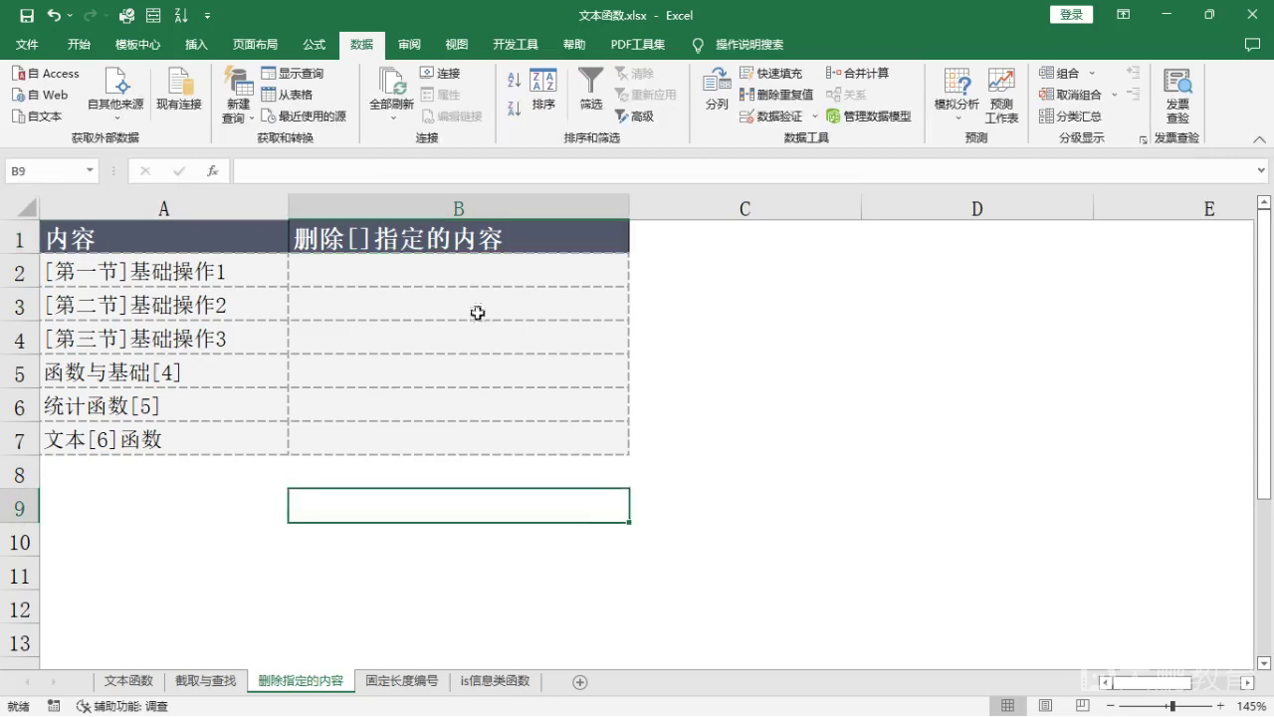
{"action": "left_click", "coordinate": [410, 274]}
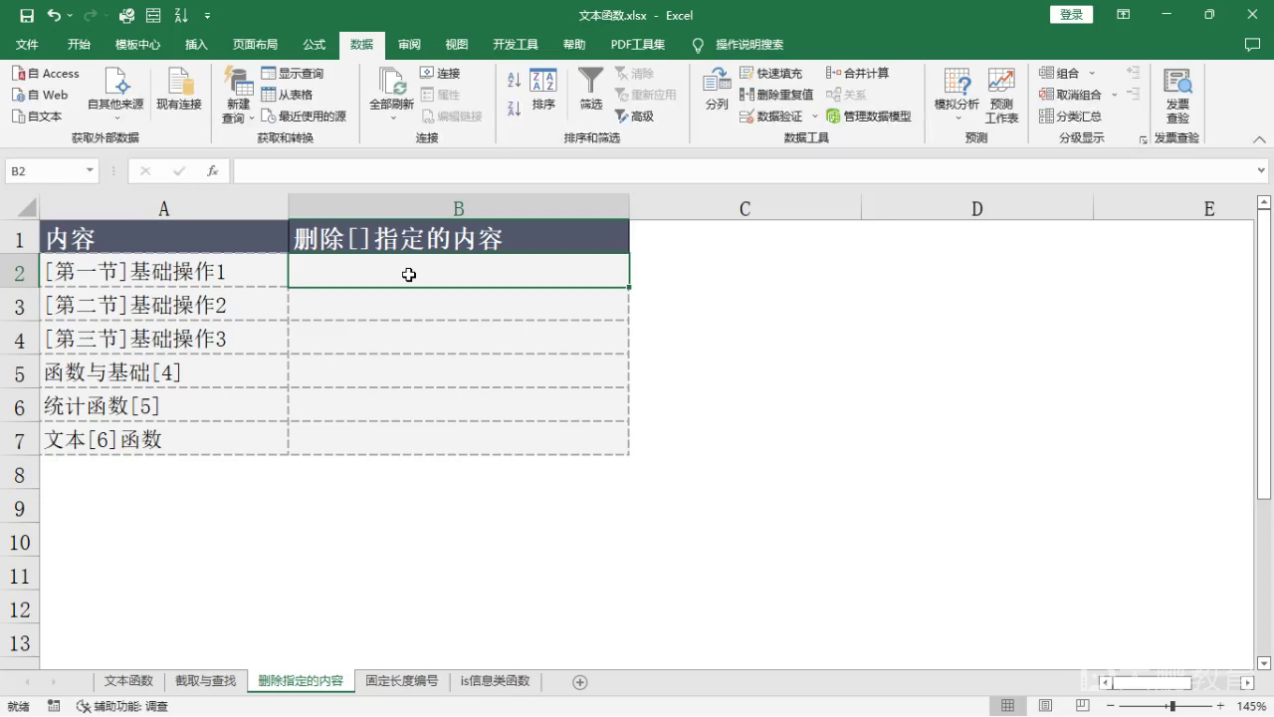
Step: Check the REPLACE syntax on the 文本函数 sheet, then return to B2 on 删除指定的内容
{"action": "left_click", "coordinate": [127, 681]}
{"action": "scroll", "coordinate": [279, 468], "scroll_direction": "down", "scroll_amount": 1}
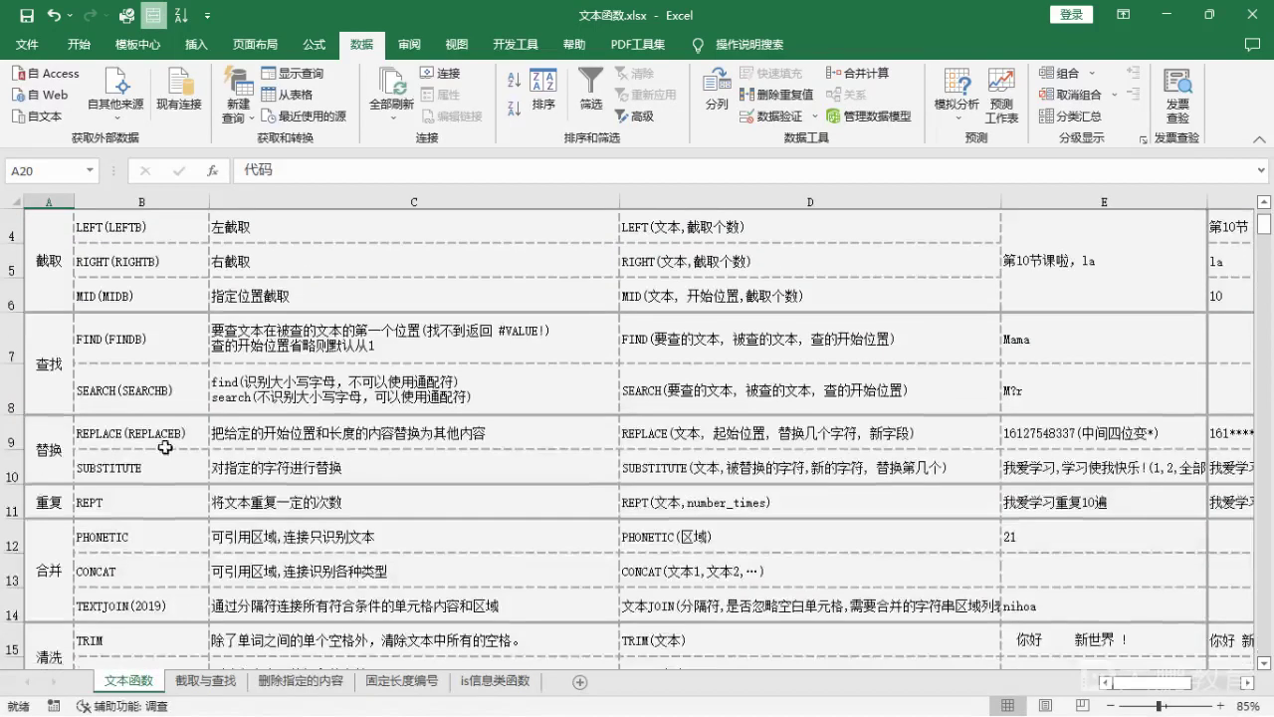
{"action": "left_click", "coordinate": [743, 444]}
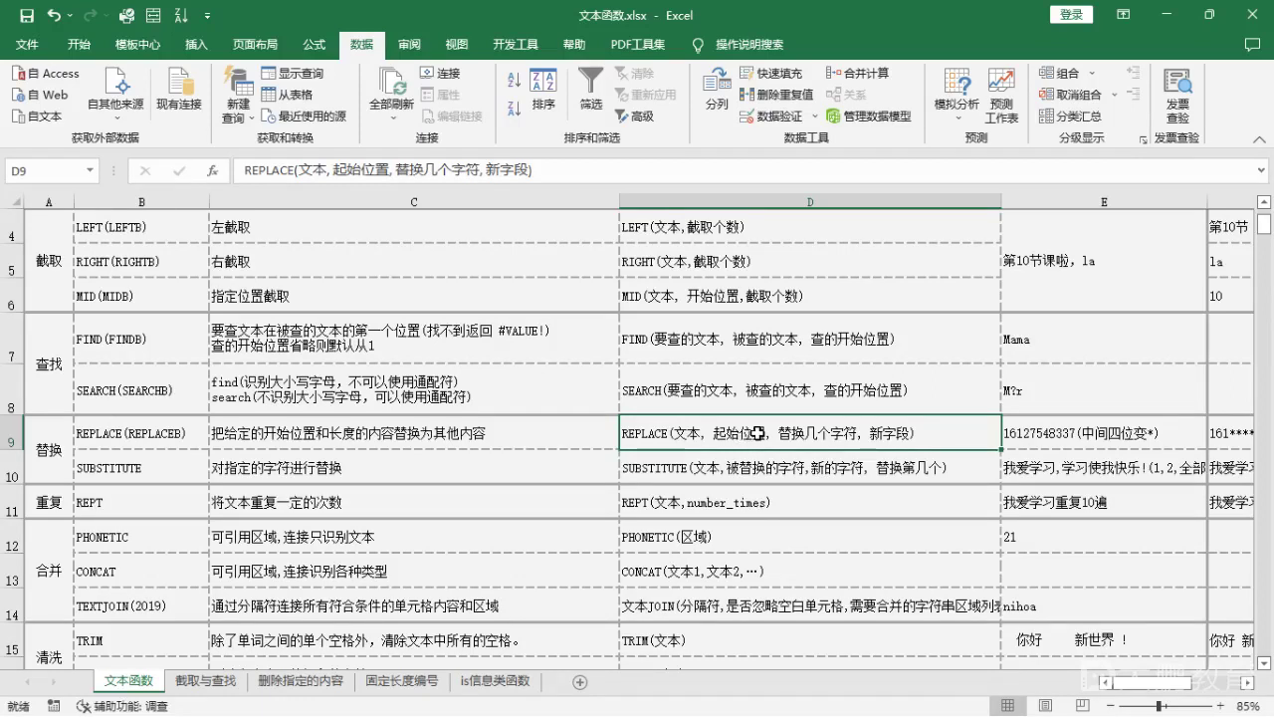
{"action": "left_click", "coordinate": [305, 682]}
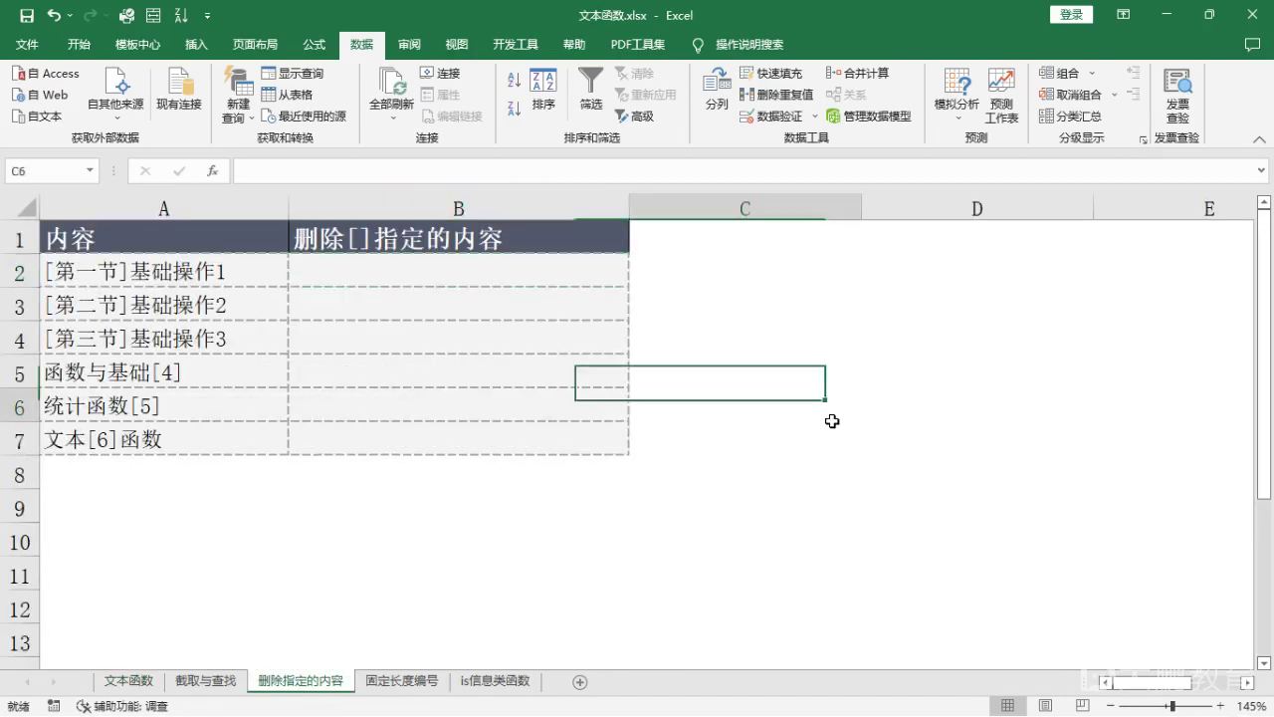
{"action": "left_click", "coordinate": [700, 277]}
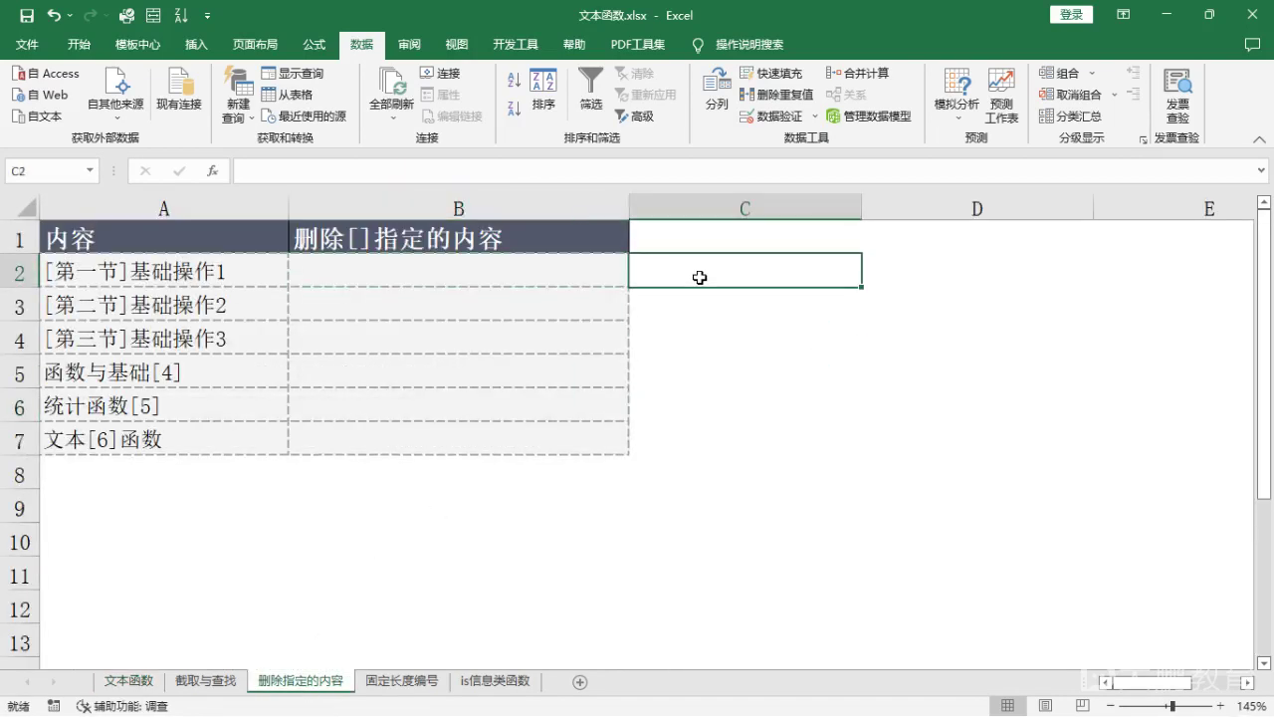
{"action": "left_click", "coordinate": [473, 278]}
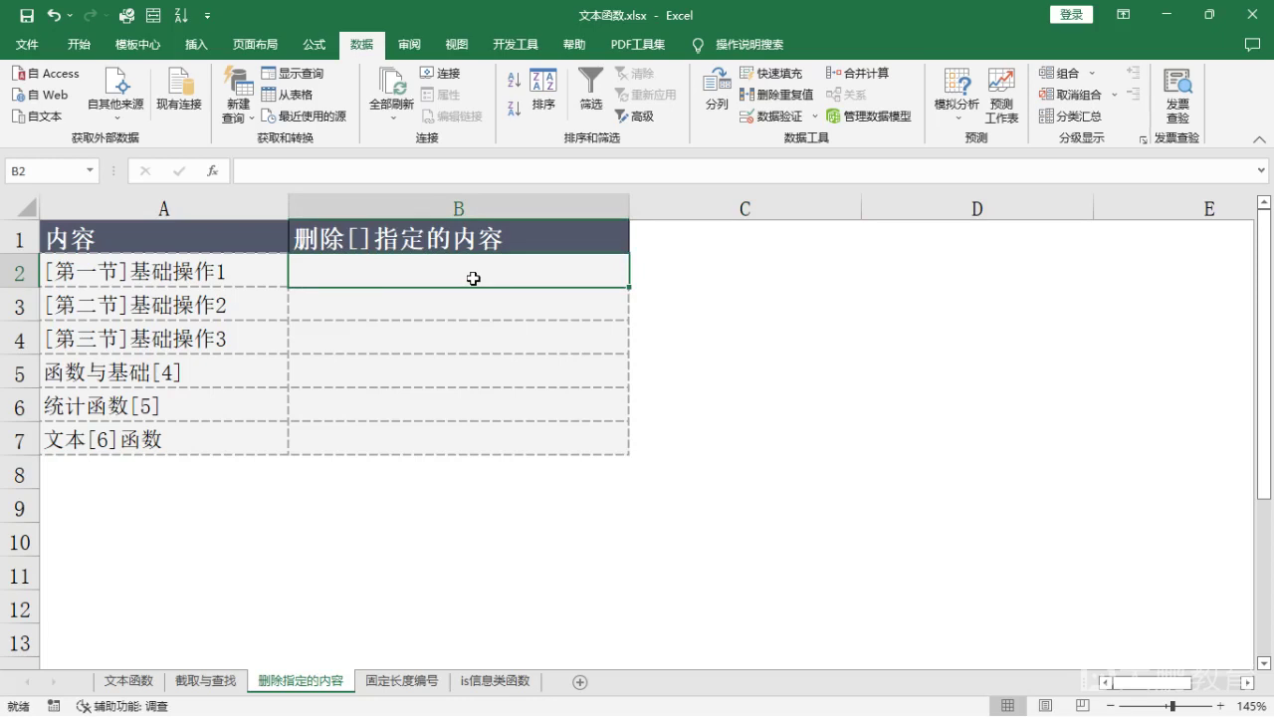
Step: Begin B2 with =REPLACE(A2,FIND("[",A2), as the start position
{"action": "type", "text": "=rep"}
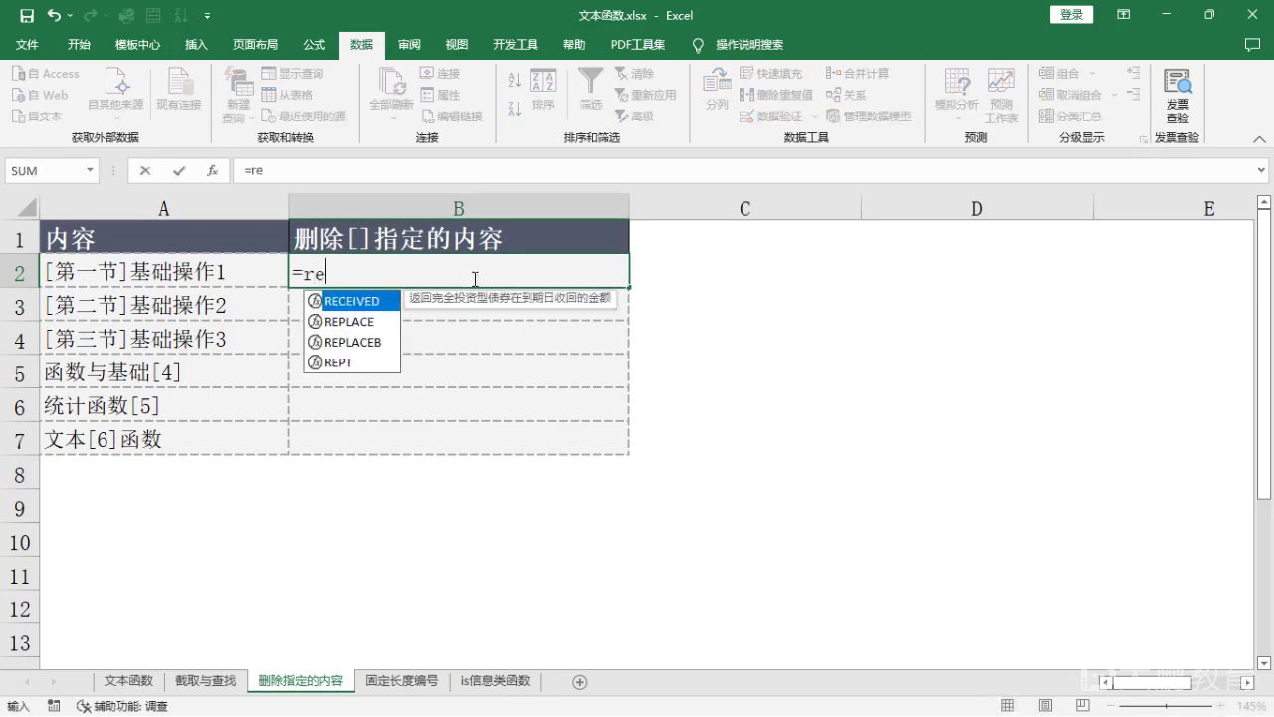
{"action": "key", "text": "Tab"}
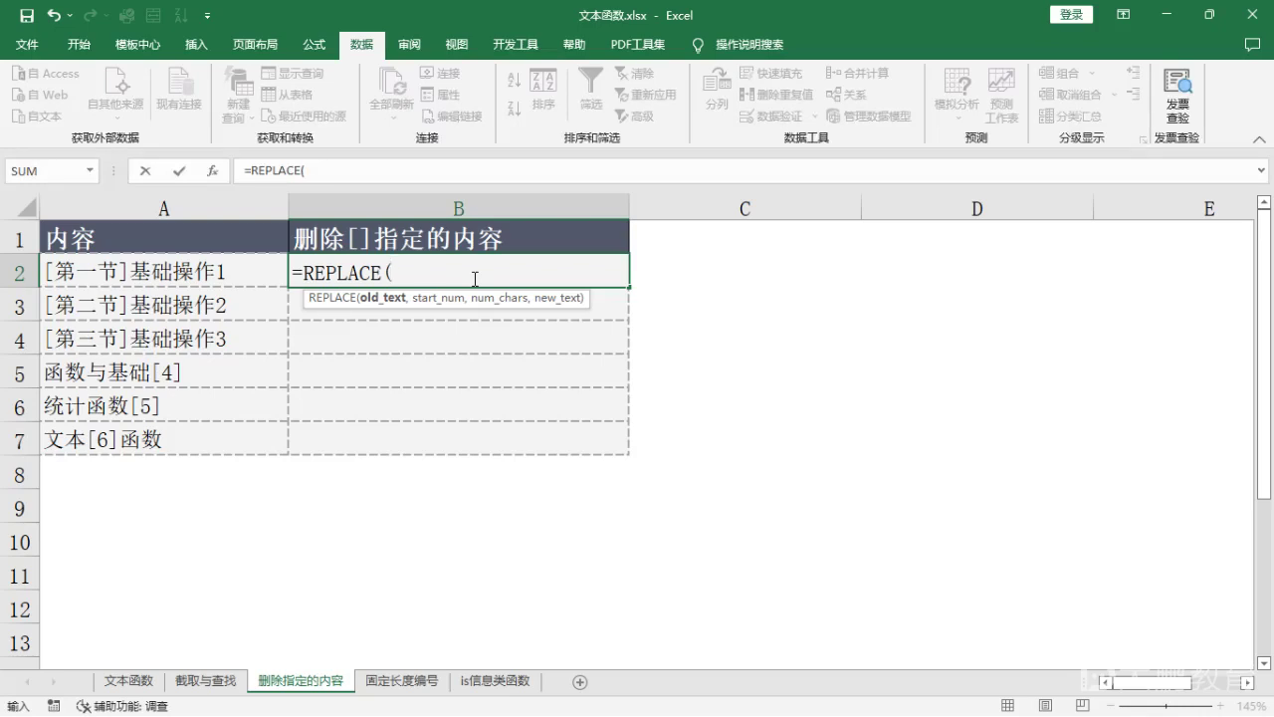
{"action": "left_click", "coordinate": [217, 272]}
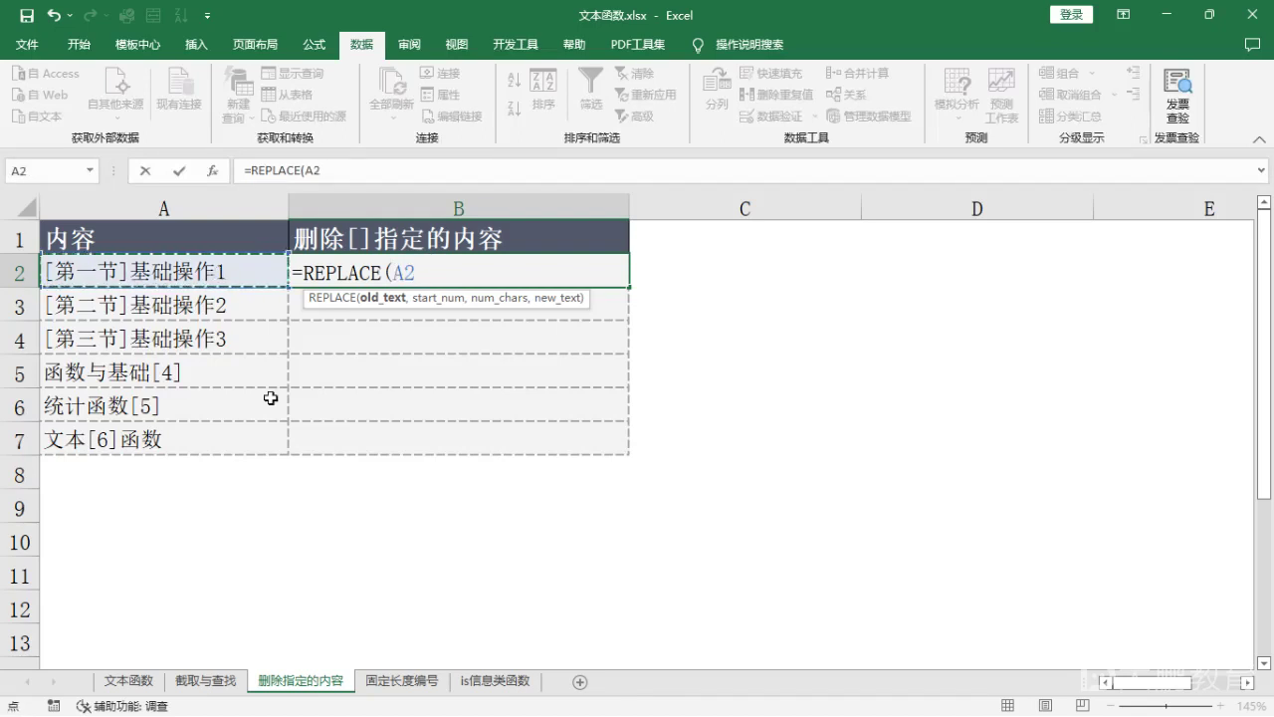
{"action": "type", "text": ","}
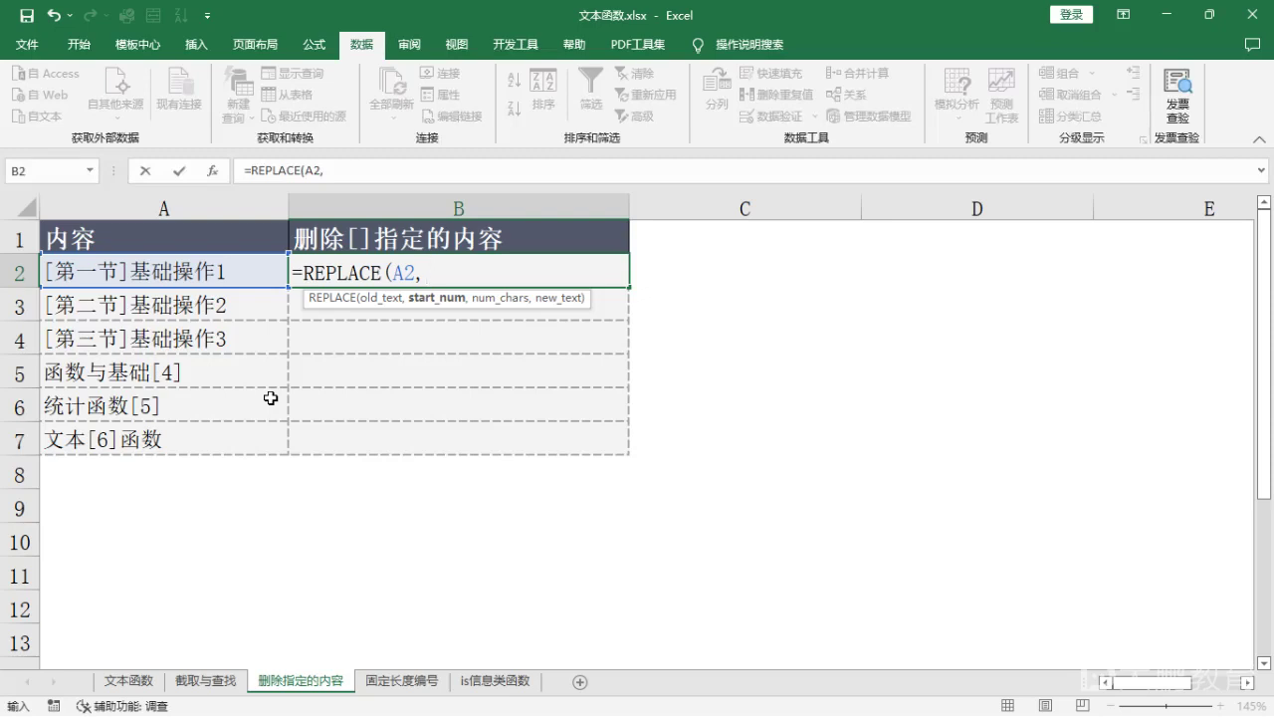
{"action": "type", "text": "find"}
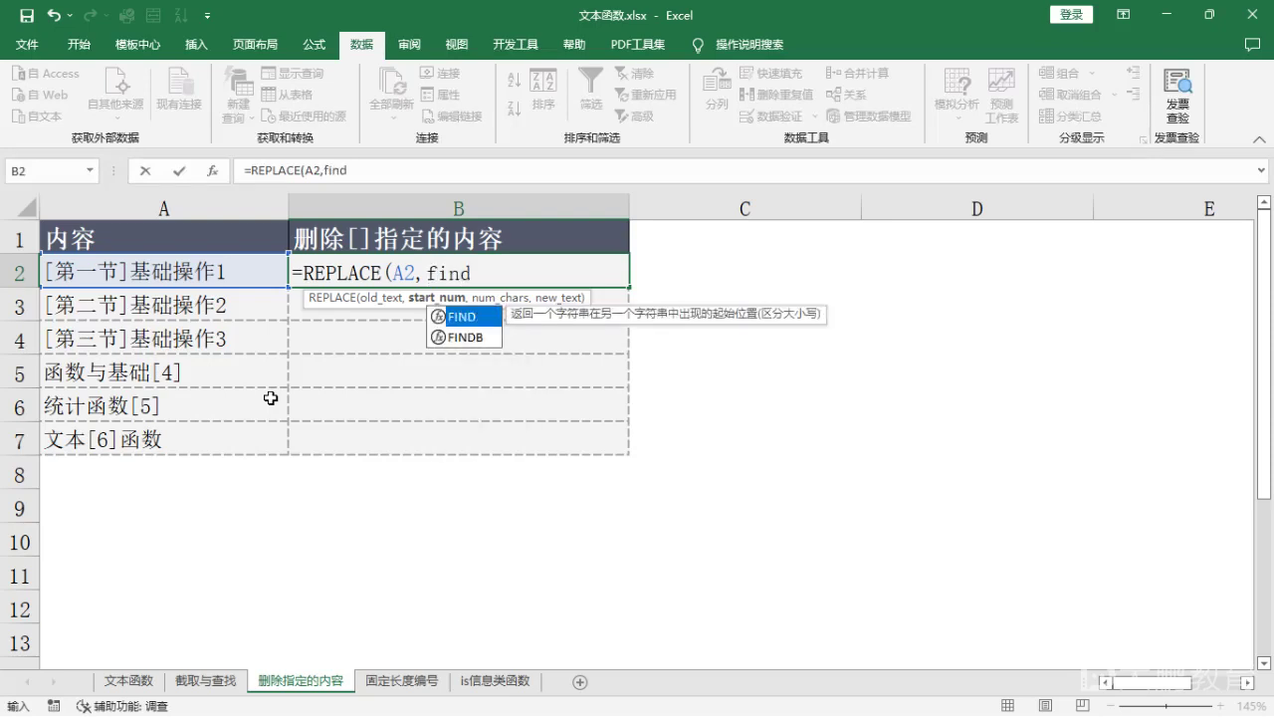
{"action": "type", "text": "(\"["}
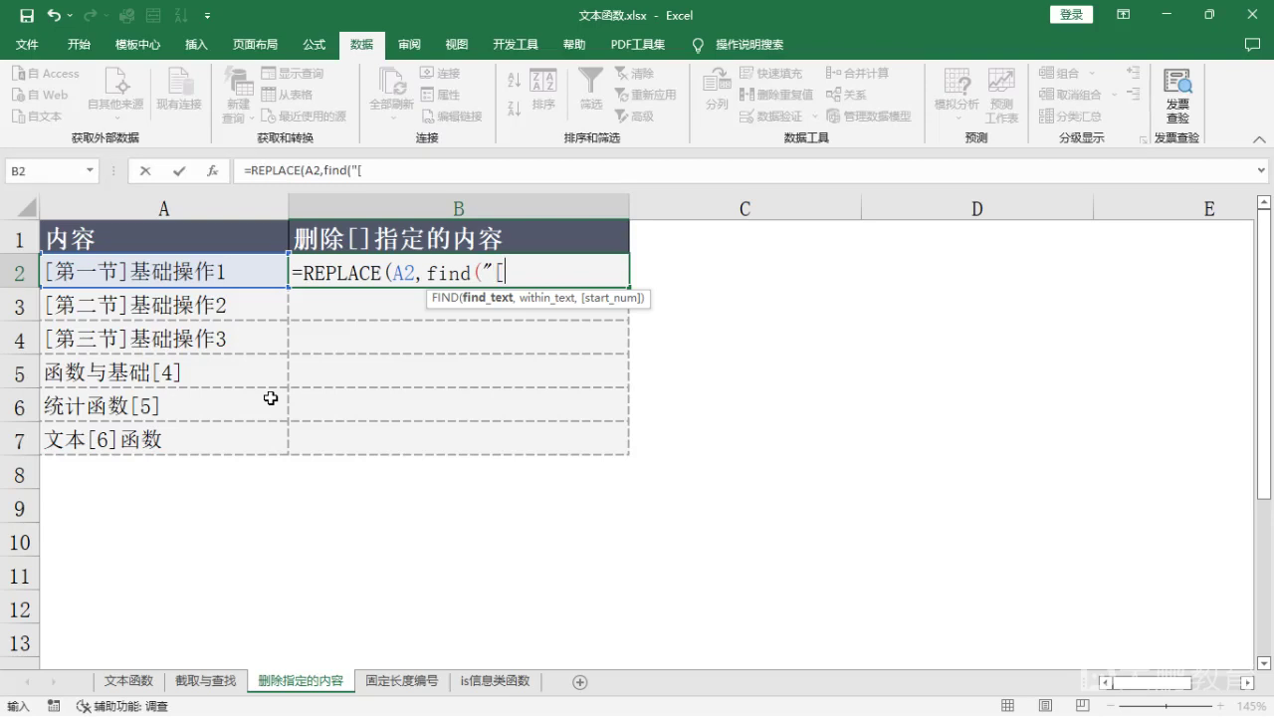
{"action": "type", "text": "\","}
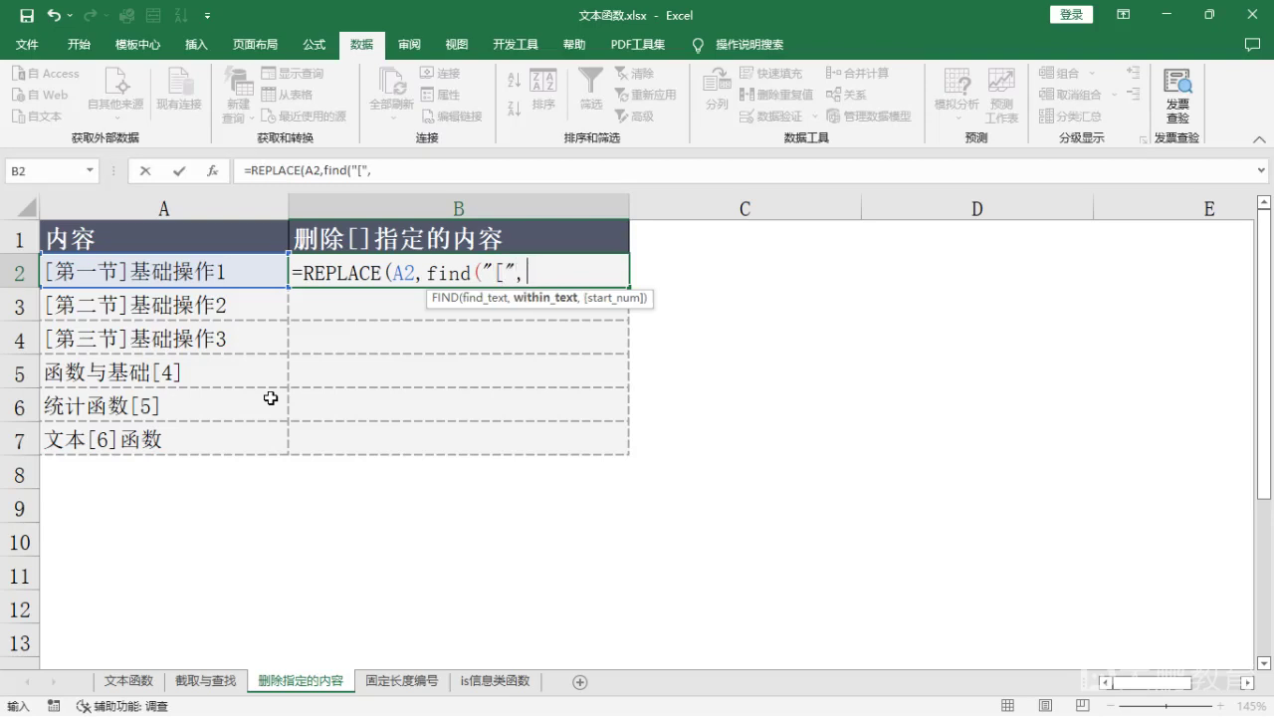
{"action": "left_click", "coordinate": [185, 276]}
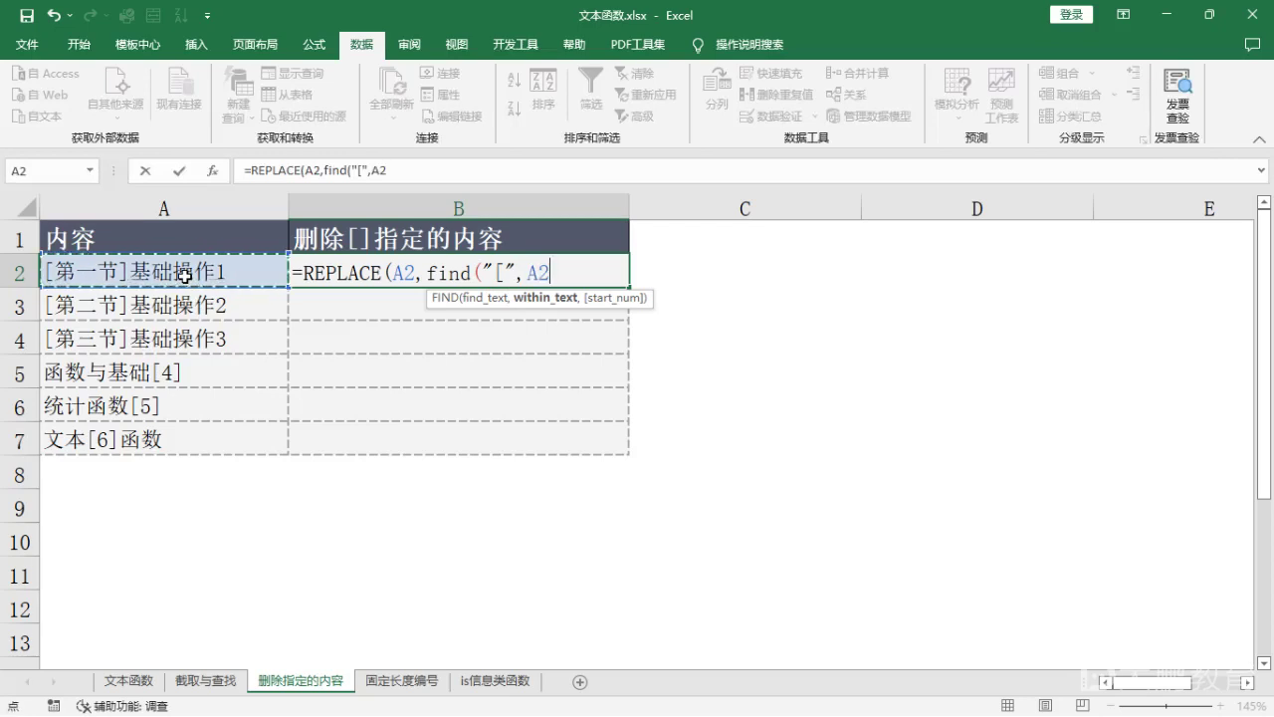
{"action": "type", "text": ")"}
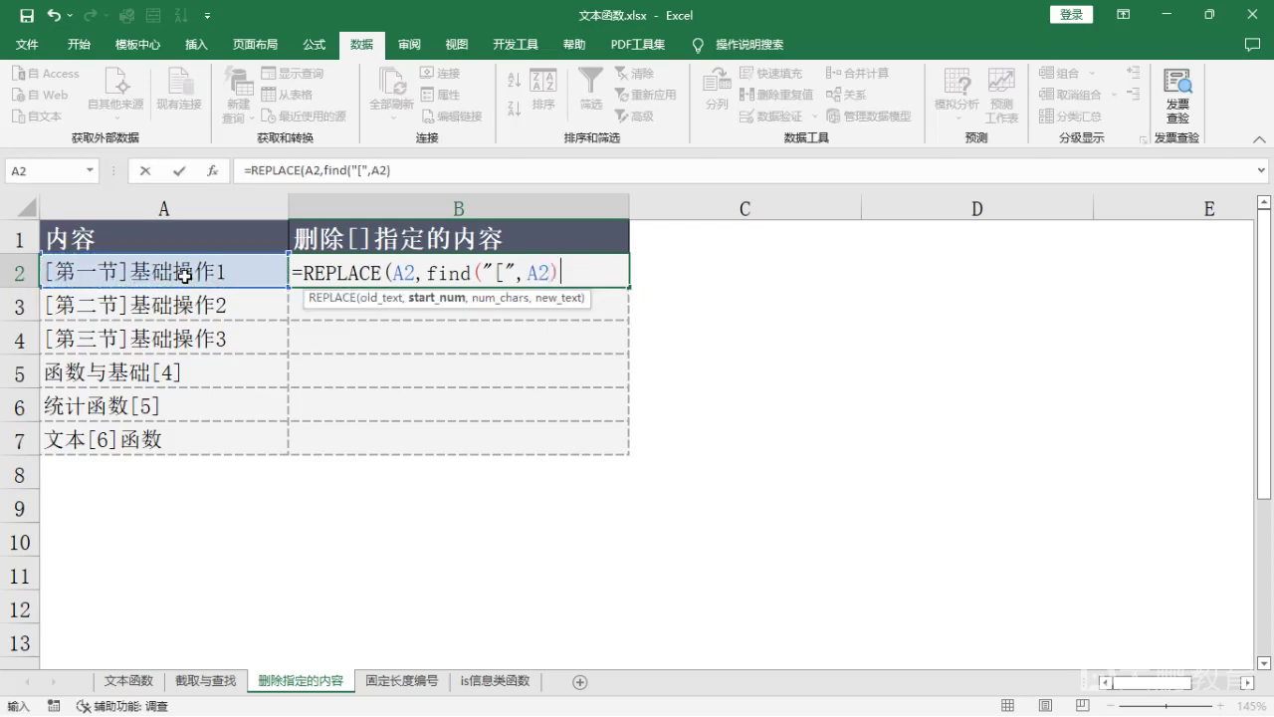
{"action": "type", "text": ","}
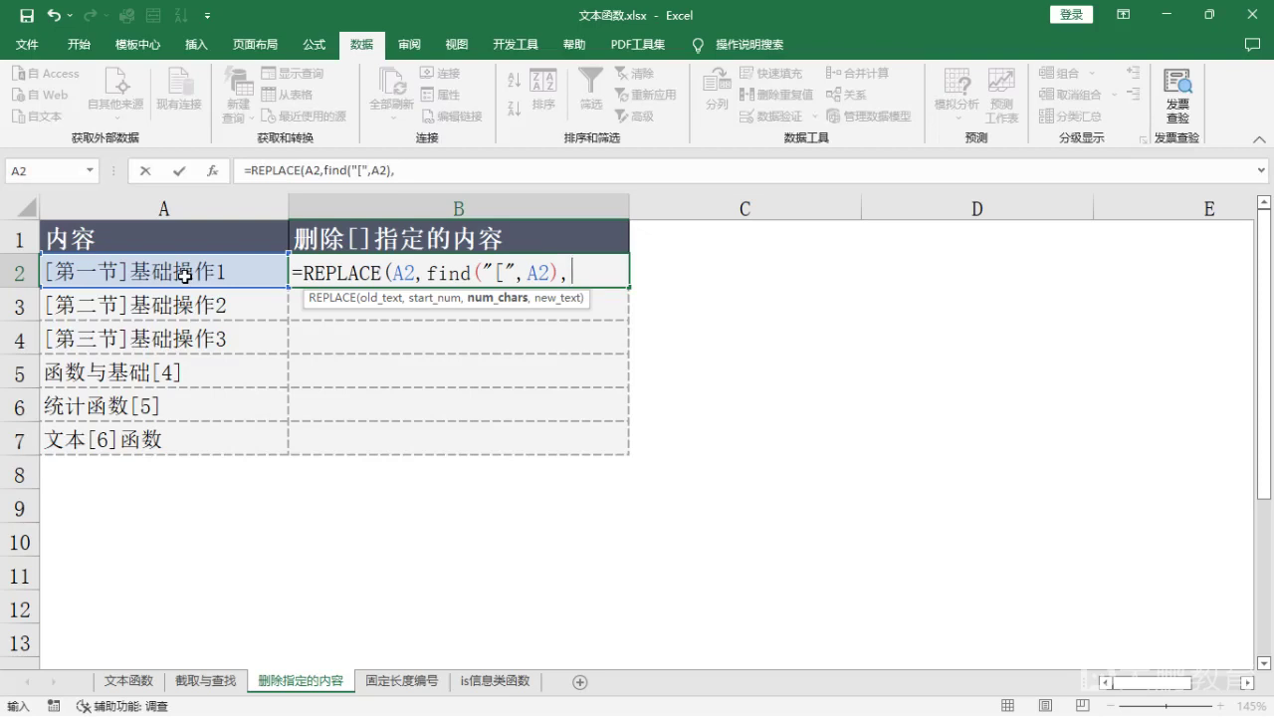
Step: Finish with length FIND("]",A2)-FIND("[",A2) and empty replacement text, and enter it
{"action": "type", "text": "find"}
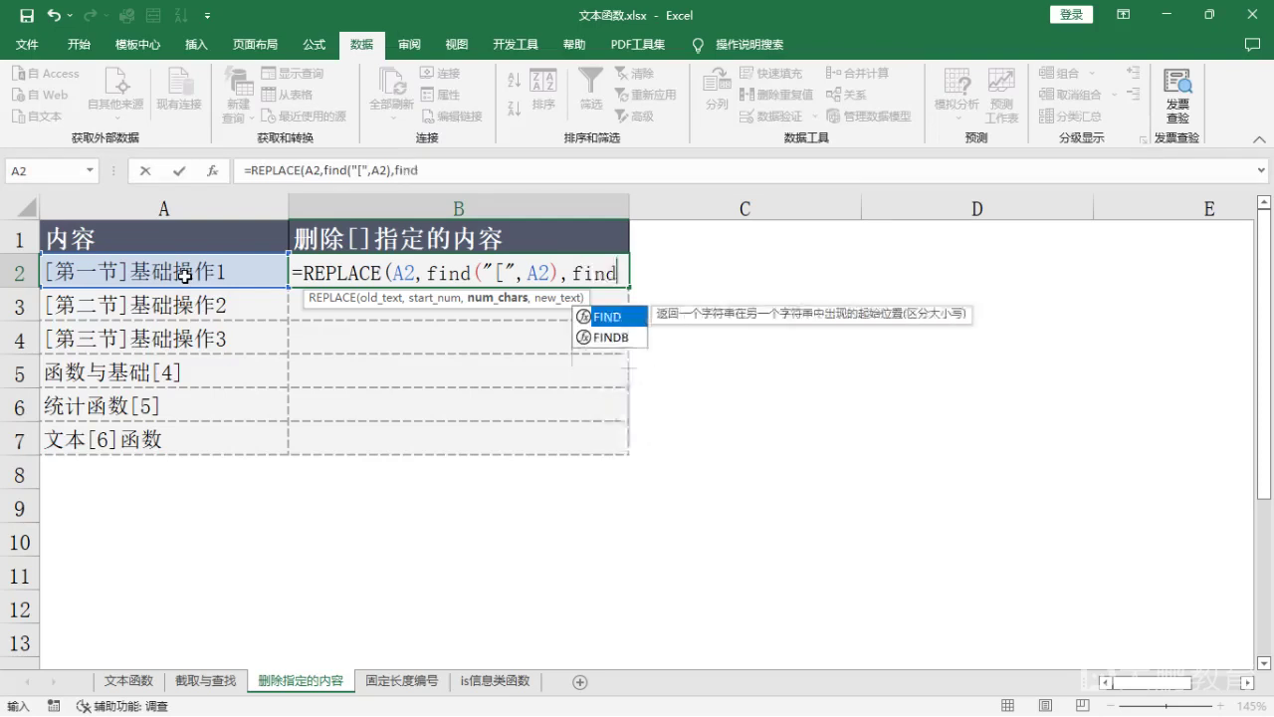
{"action": "type", "text": "(\"]"}
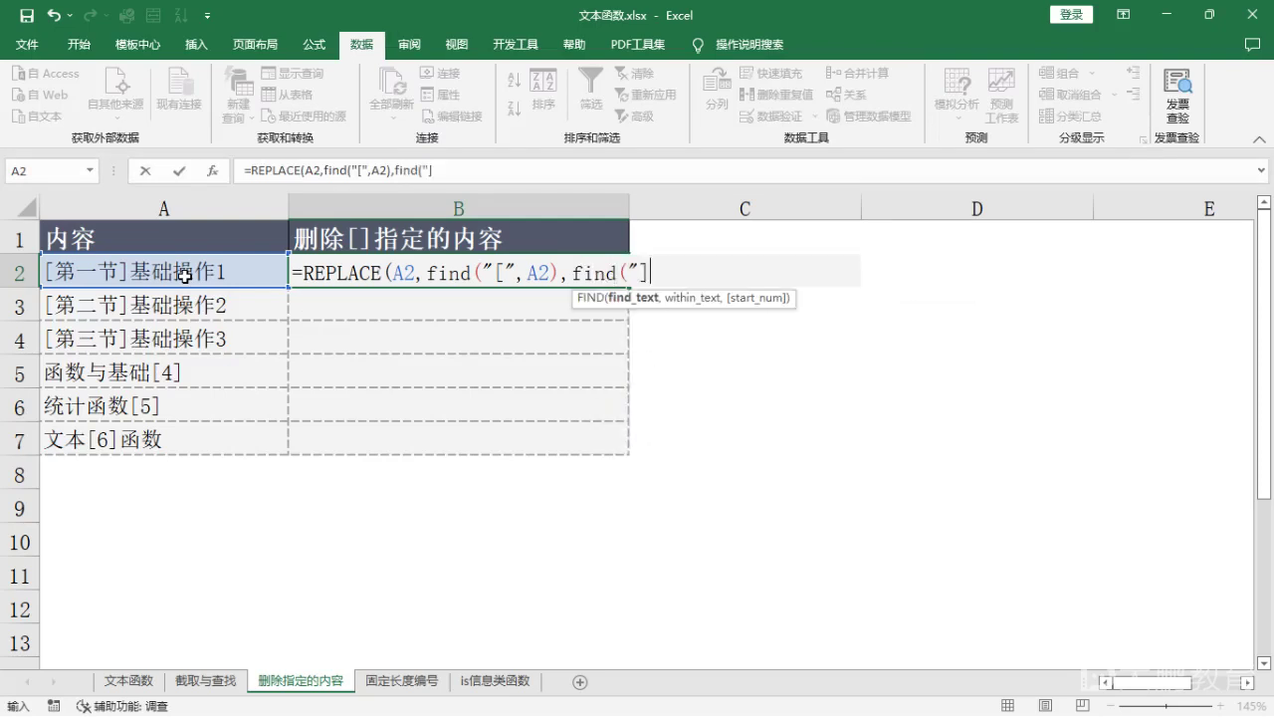
{"action": "type", "text": "\","}
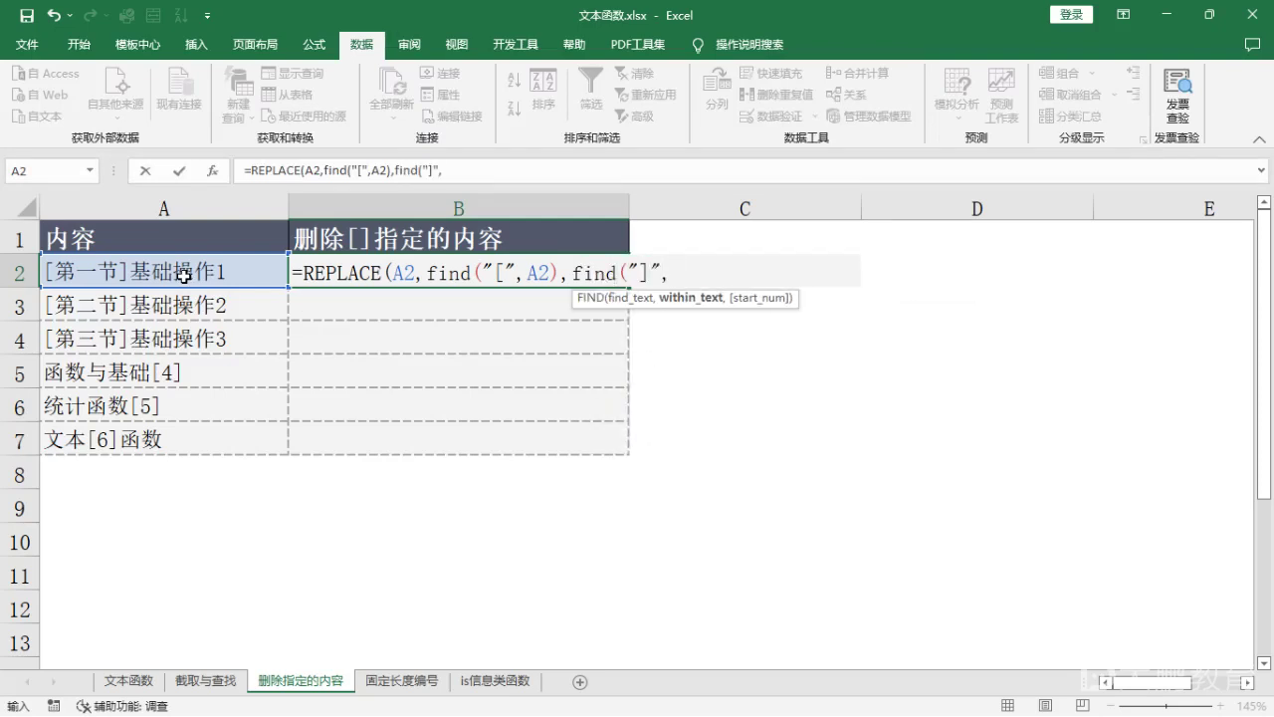
{"action": "left_click", "coordinate": [166, 280]}
{"action": "type", "text": ")"}
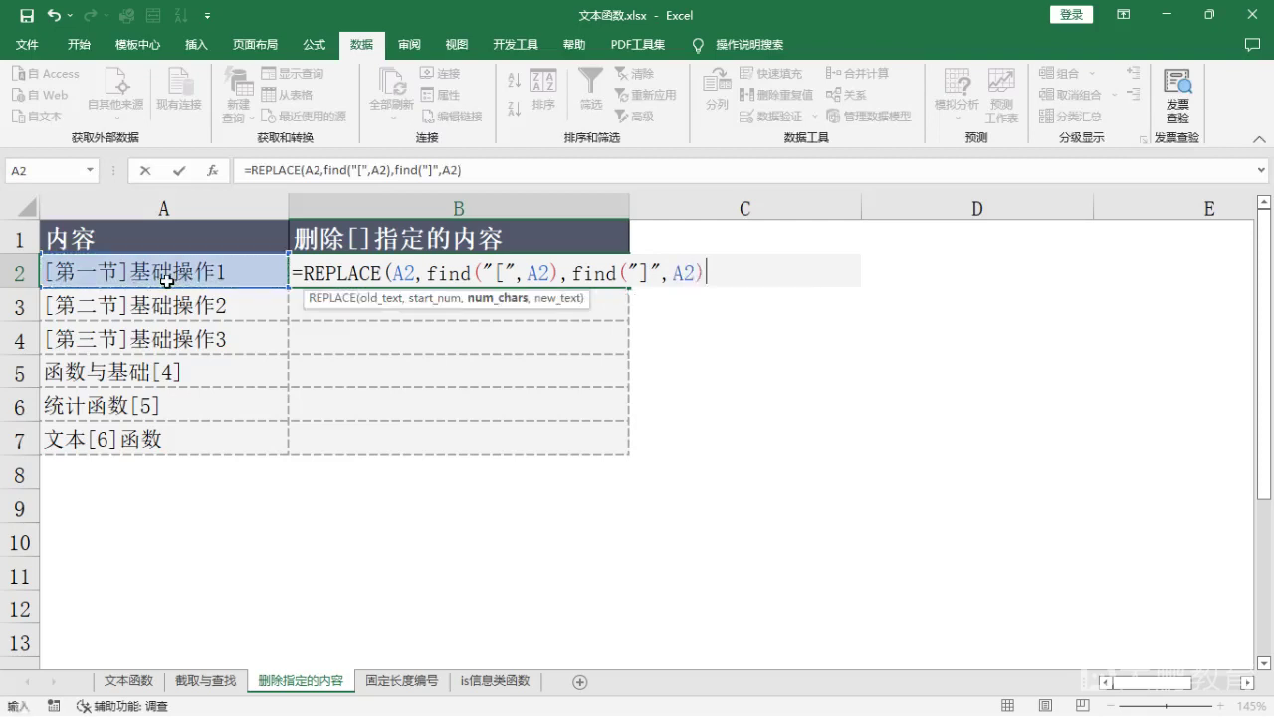
{"action": "type", "text": "-fin"}
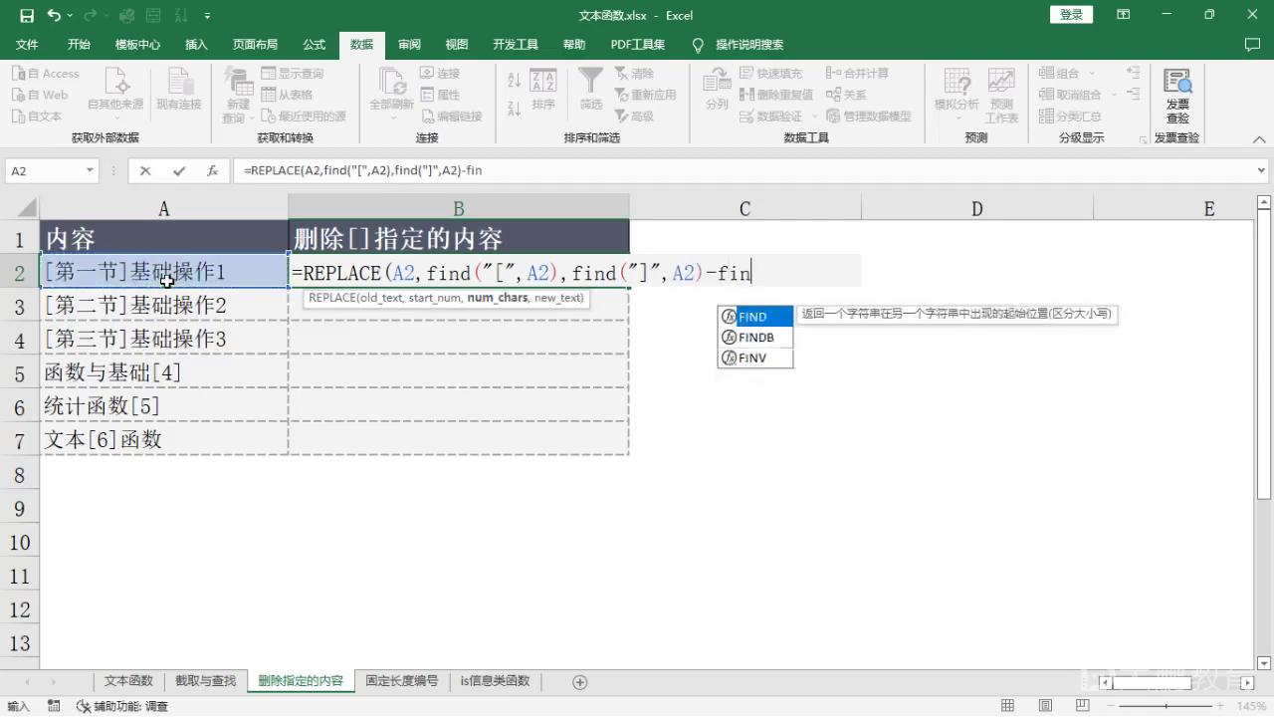
{"action": "type", "text": "d("}
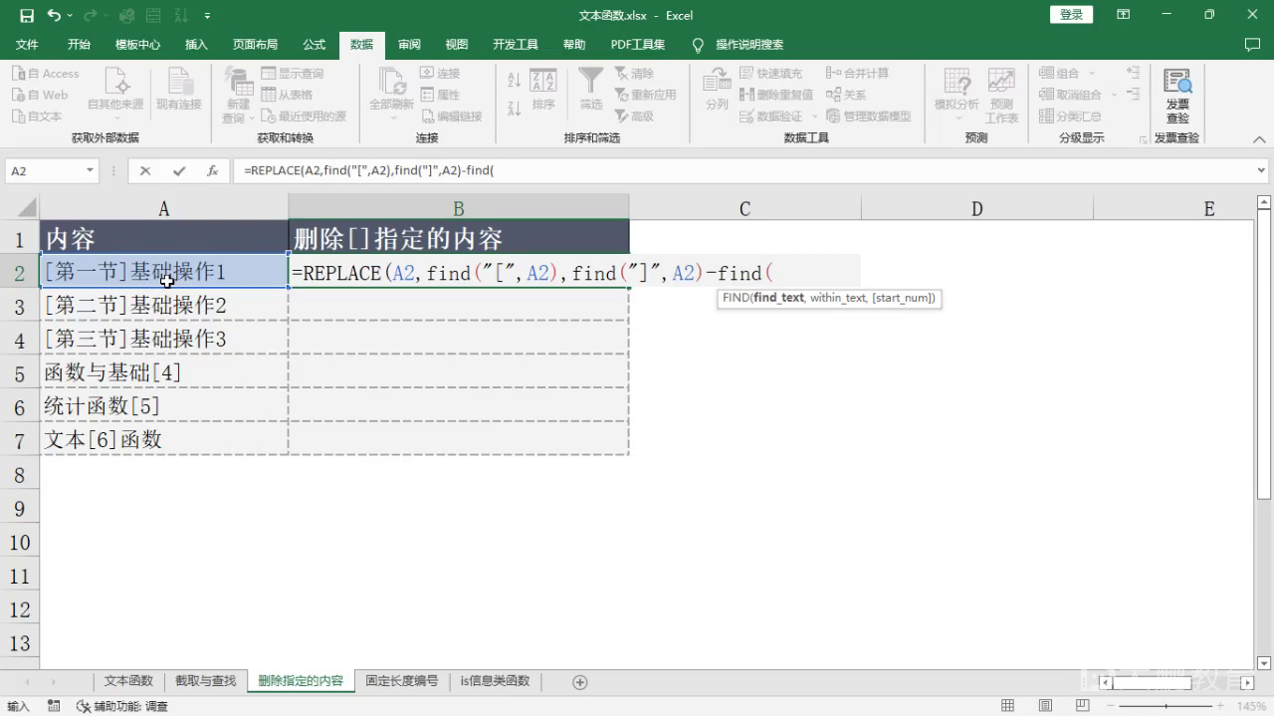
{"action": "type", "text": "\"[\","}
{"action": "left_click", "coordinate": [166, 281]}
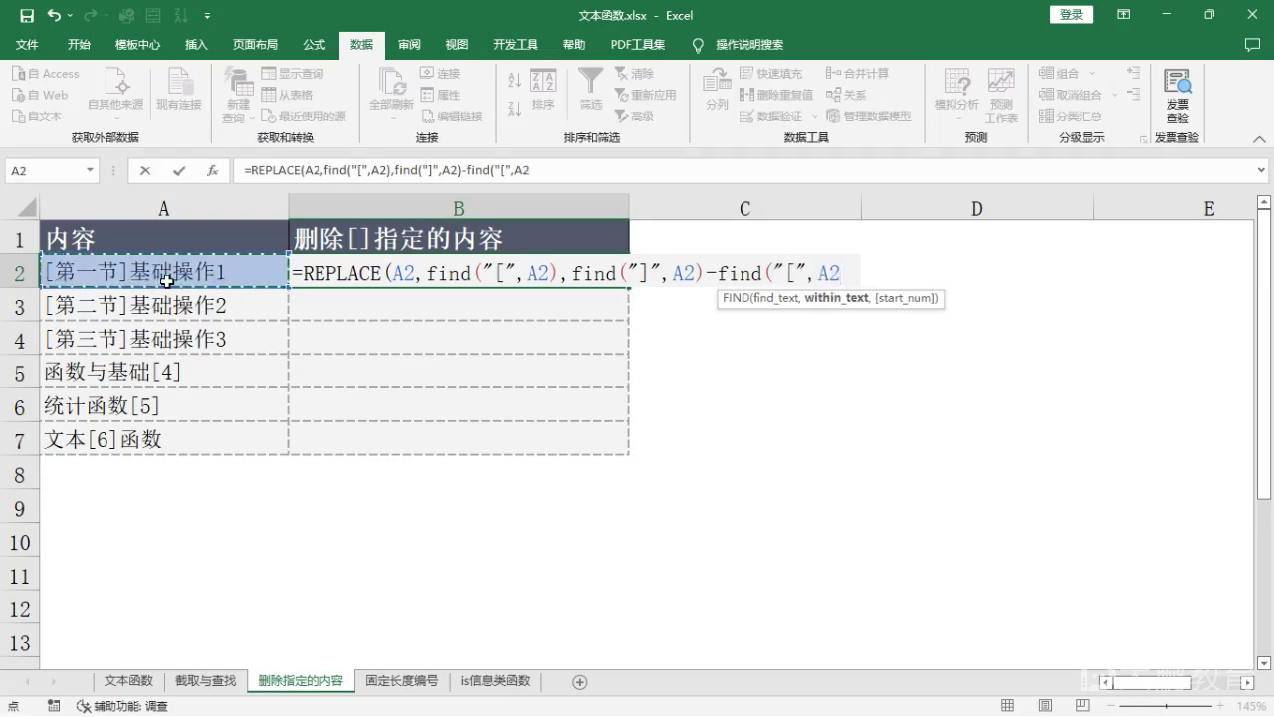
{"action": "type", "text": ")"}
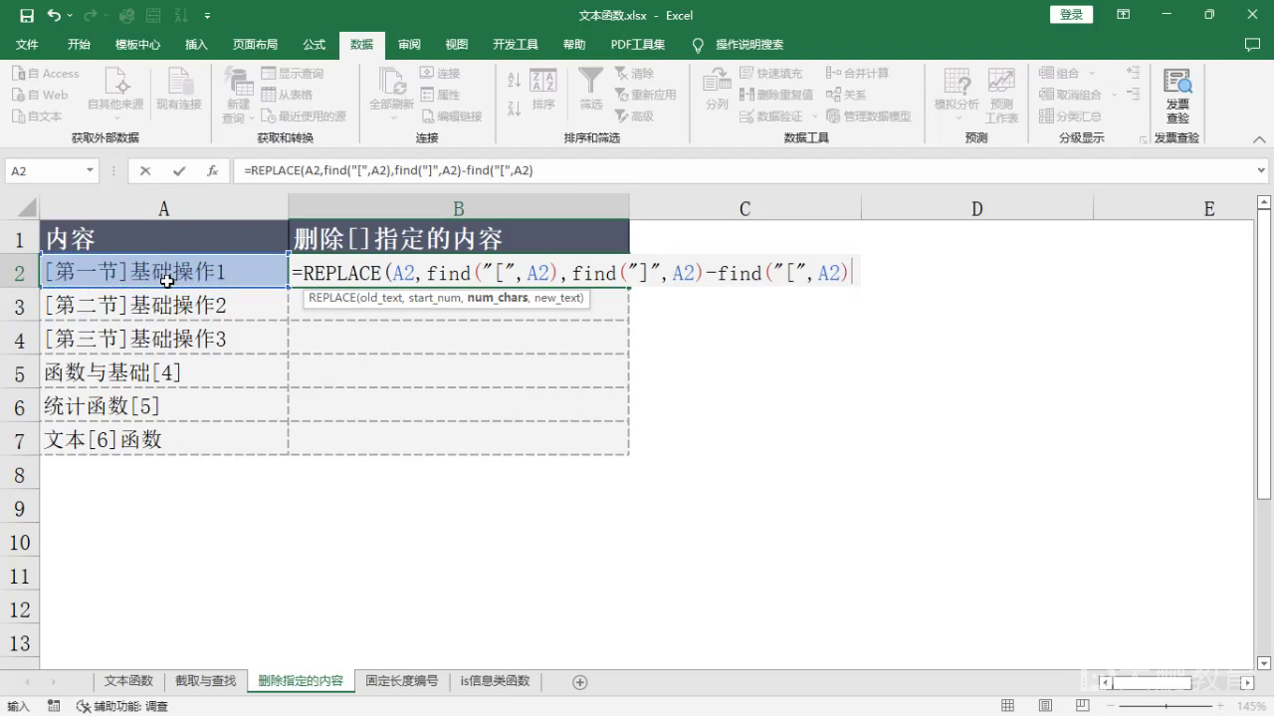
{"action": "type", "text": ","}
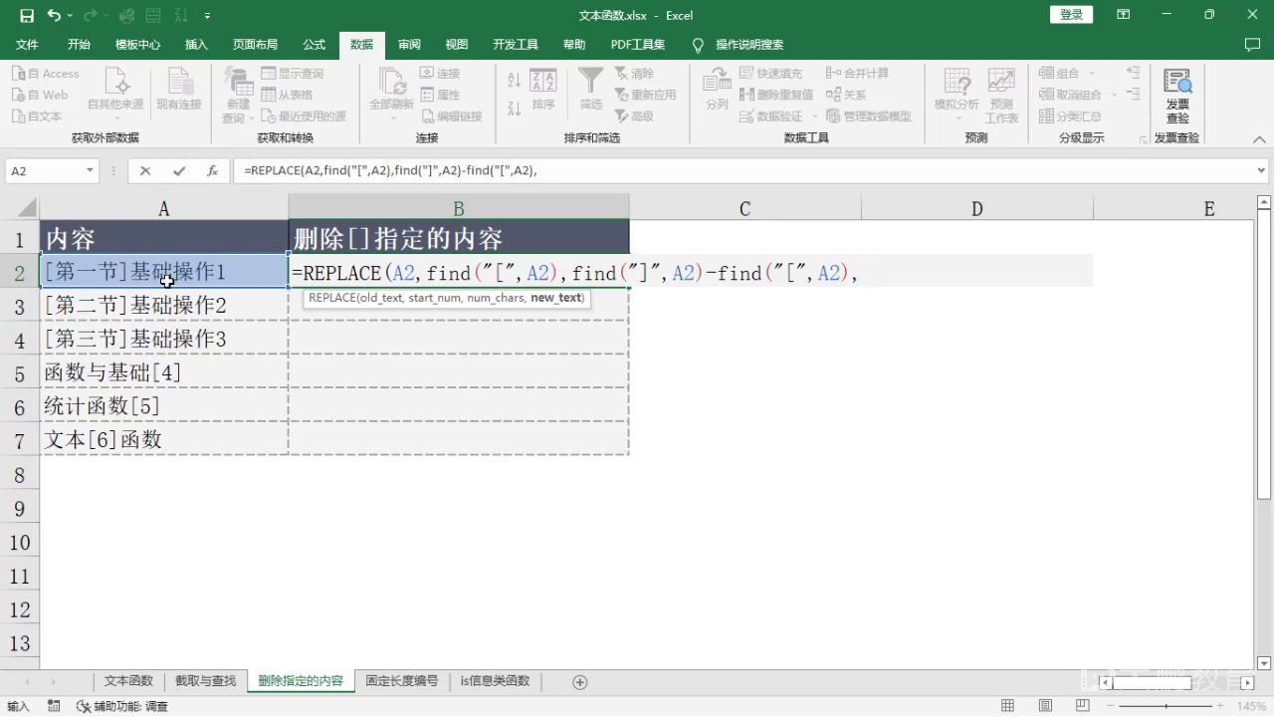
{"action": "type", "text": ")"}
{"action": "key", "text": "Return"}
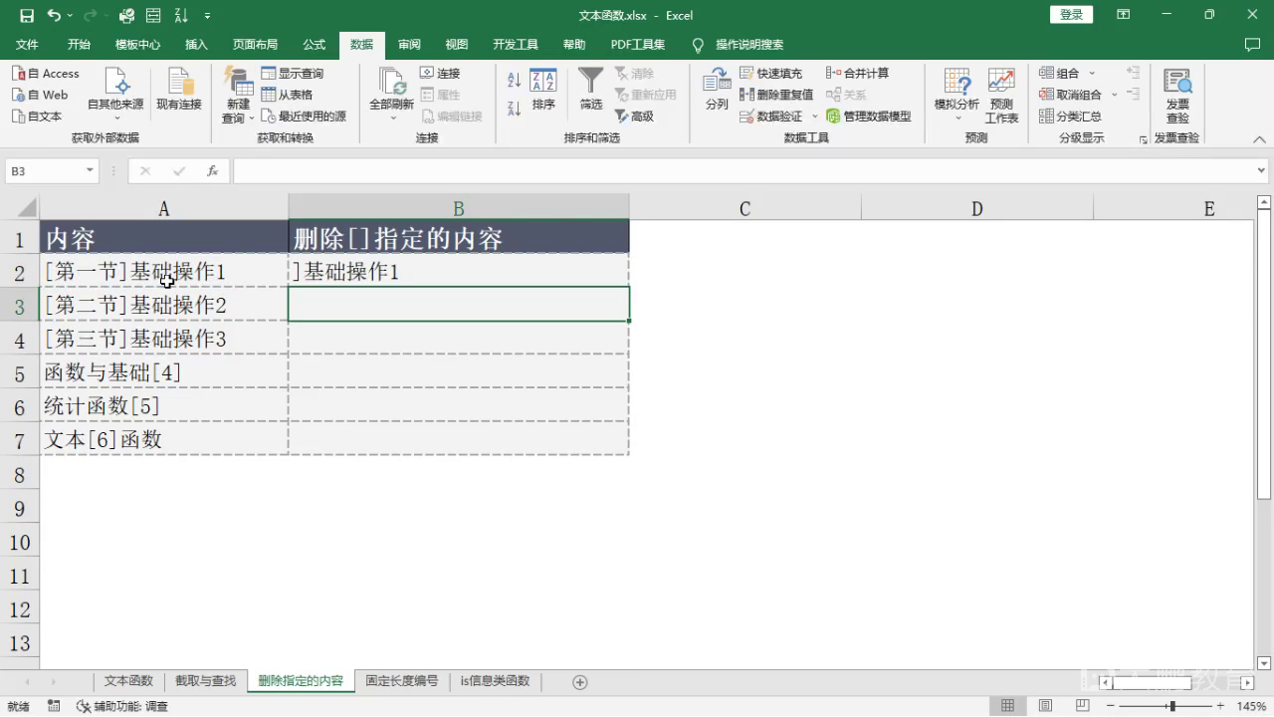
{"action": "left_click", "coordinate": [324, 269]}
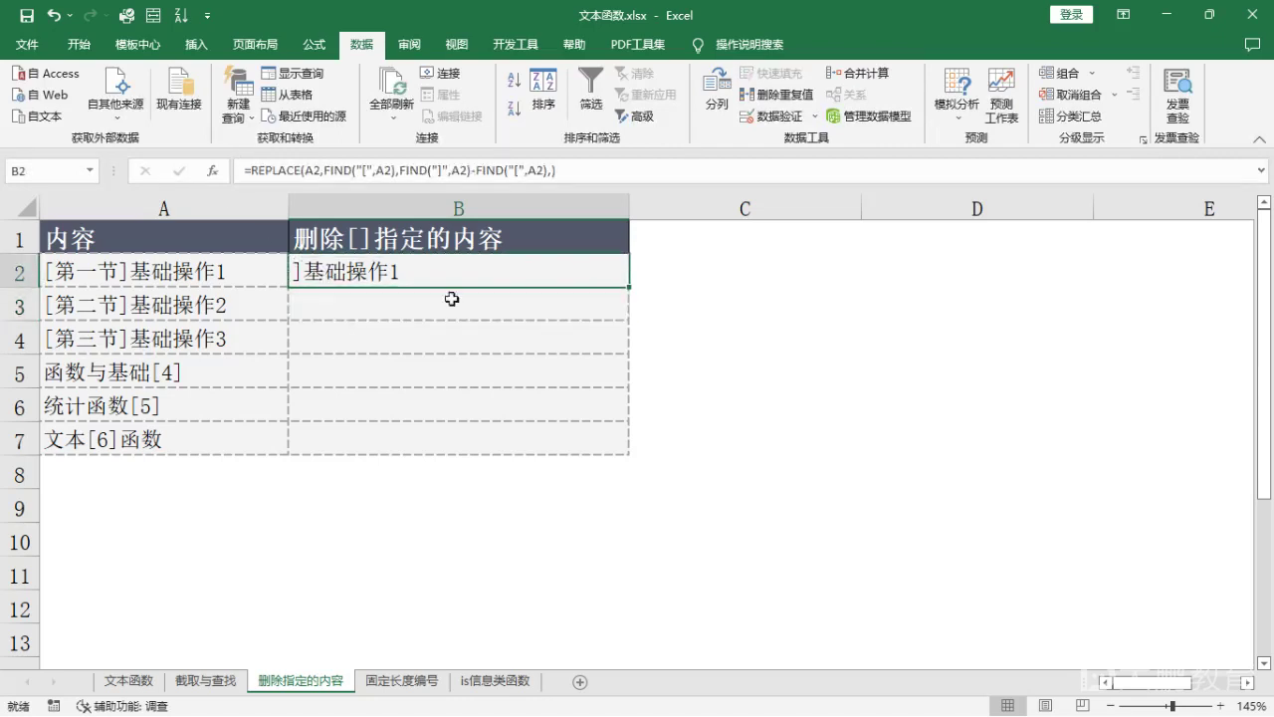
Step: Copy B2's REPLACE formula, which still returns ]基础操作1, then drag over the sheet and escape
{"action": "key", "text": "ctrl+c"}
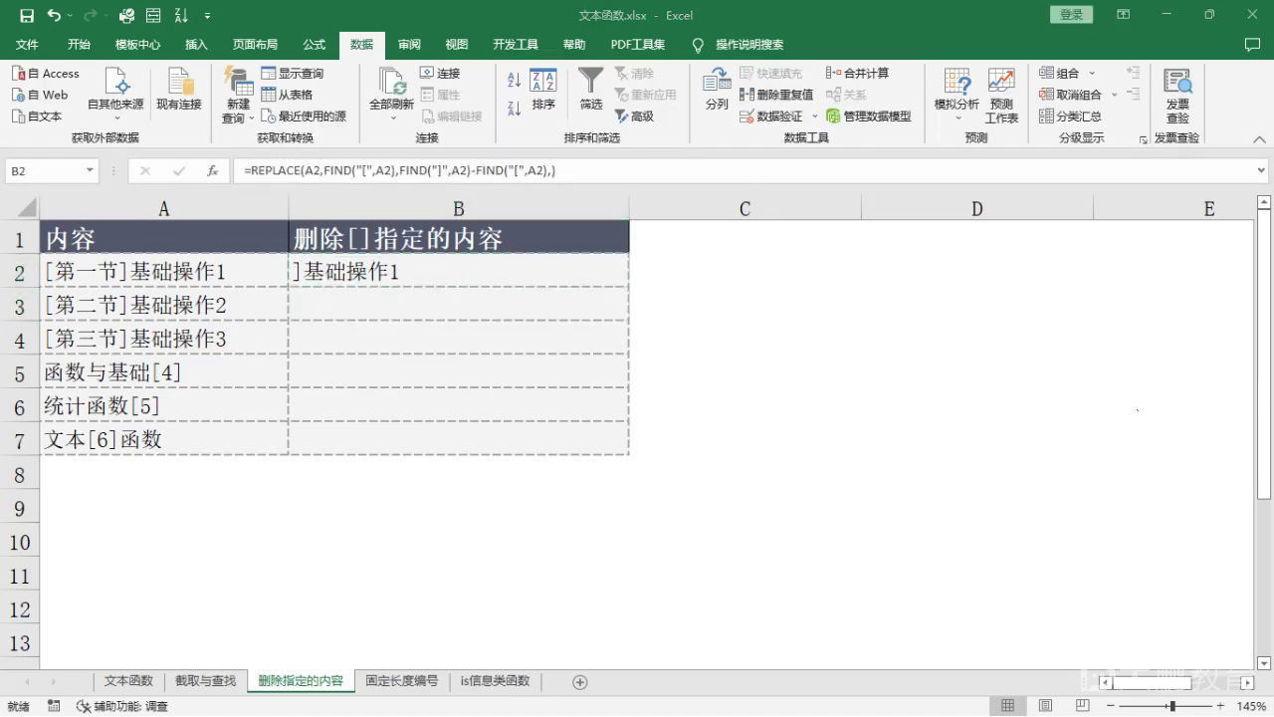
{"action": "left_click_drag", "start_coordinate": [659, 233], "coordinate": [657, 297]}
{"action": "mouse_move", "coordinate": [889, 242]}
{"action": "left_mouse_down"}
{"action": "mouse_move", "coordinate": [891, 292]}
{"action": "mouse_move", "coordinate": [932, 239]}
{"action": "left_mouse_up"}
{"action": "mouse_move", "coordinate": [734, 393]}
{"action": "left_mouse_down"}
{"action": "mouse_move", "coordinate": [805, 445]}
{"action": "mouse_move", "coordinate": [721, 511]}
{"action": "left_mouse_up"}
{"action": "mouse_move", "coordinate": [628, 209]}
{"action": "left_mouse_down"}
{"action": "mouse_move", "coordinate": [1055, 221]}
{"action": "mouse_move", "coordinate": [533, 191]}
{"action": "left_mouse_up"}
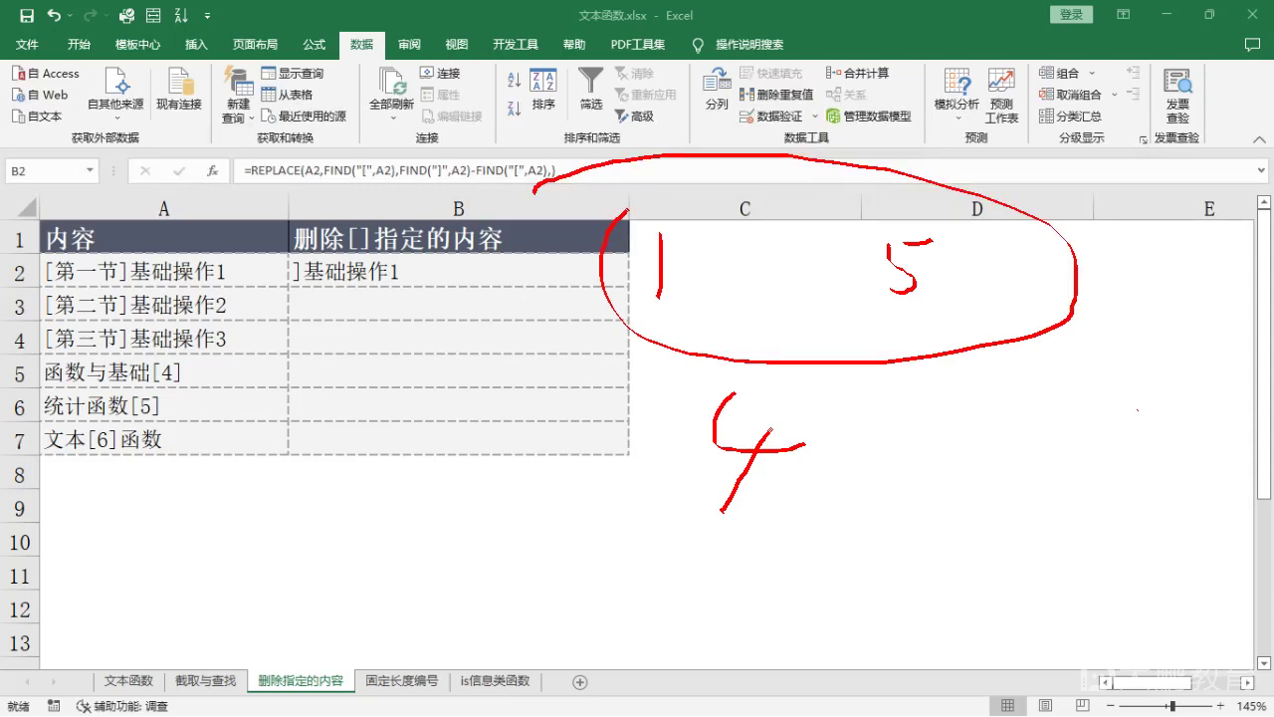
{"action": "left_click_drag", "start_coordinate": [831, 457], "coordinate": [885, 456]}
{"action": "left_click_drag", "start_coordinate": [867, 426], "coordinate": [838, 514]}
{"action": "left_click_drag", "start_coordinate": [917, 452], "coordinate": [932, 523]}
{"action": "left_click_drag", "start_coordinate": [961, 400], "coordinate": [884, 619]}
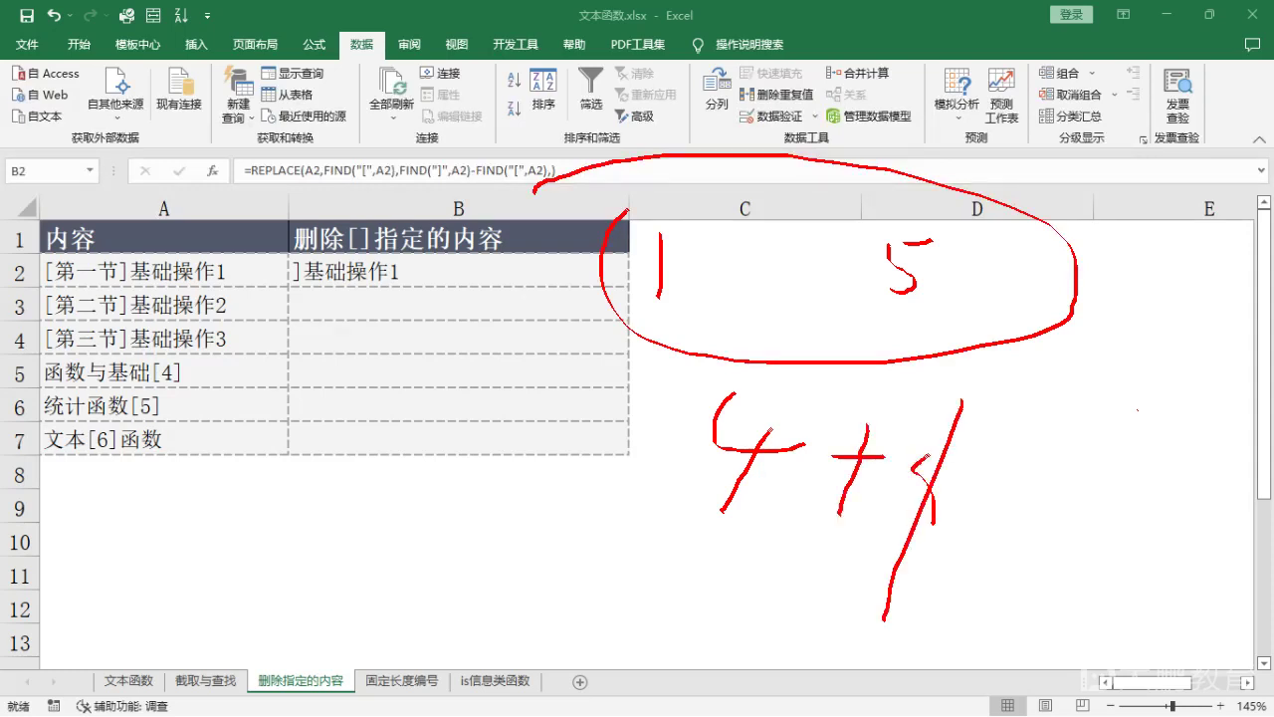
{"action": "key", "text": "Escape"}
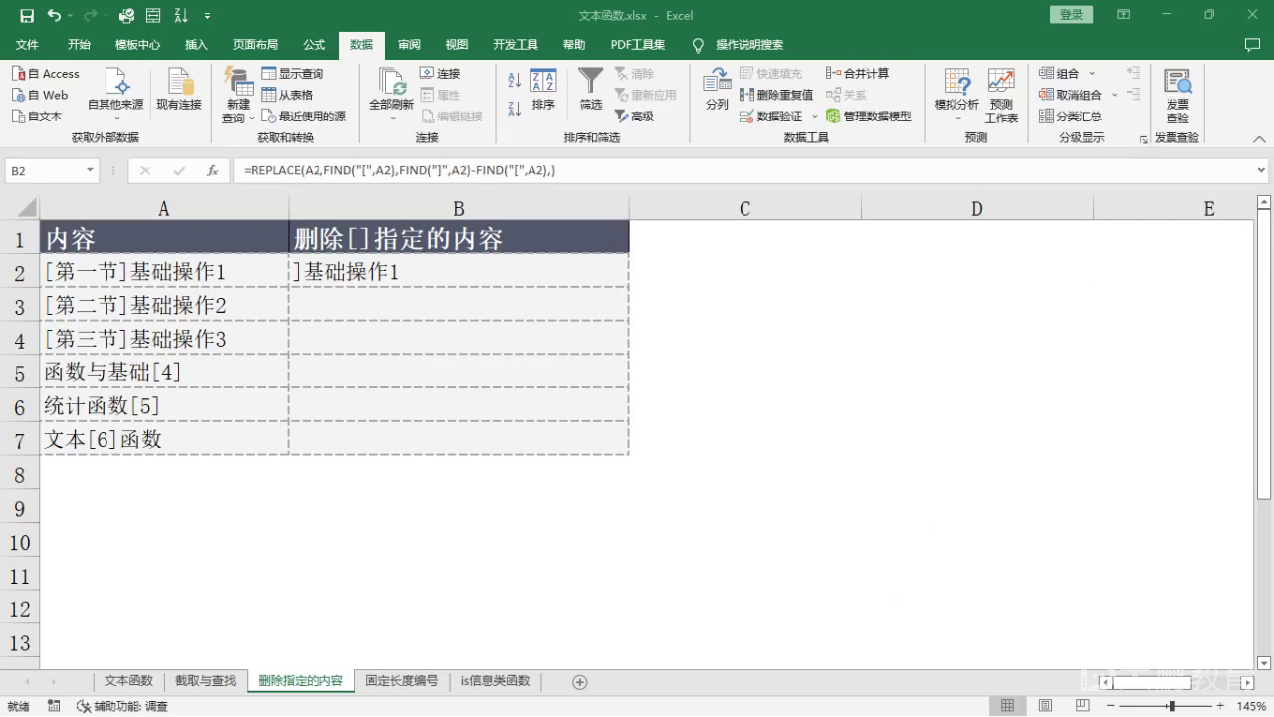
Step: Add +1 to B2's REPLACE length, fill it to B7, then switch to 固定长度编号
{"action": "double_click", "coordinate": [436, 269]}
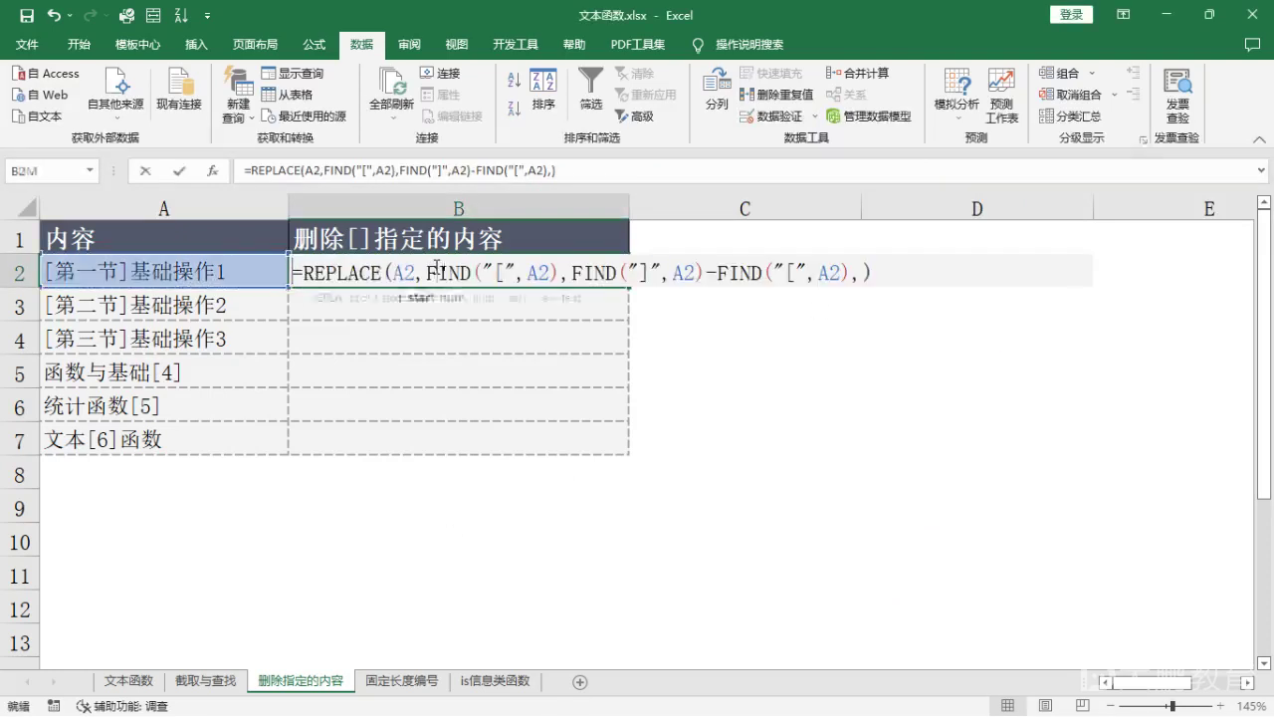
{"action": "left_click", "coordinate": [851, 272]}
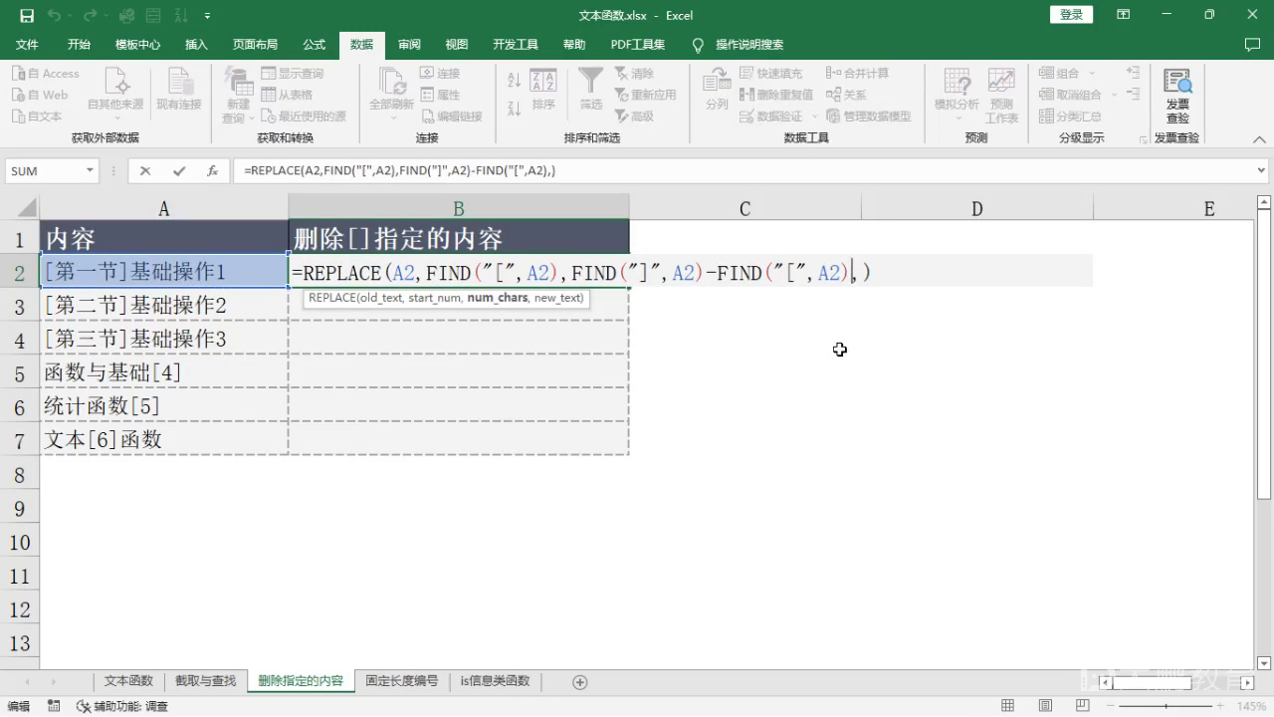
{"action": "type", "text": "+1"}
{"action": "key", "text": "Return"}
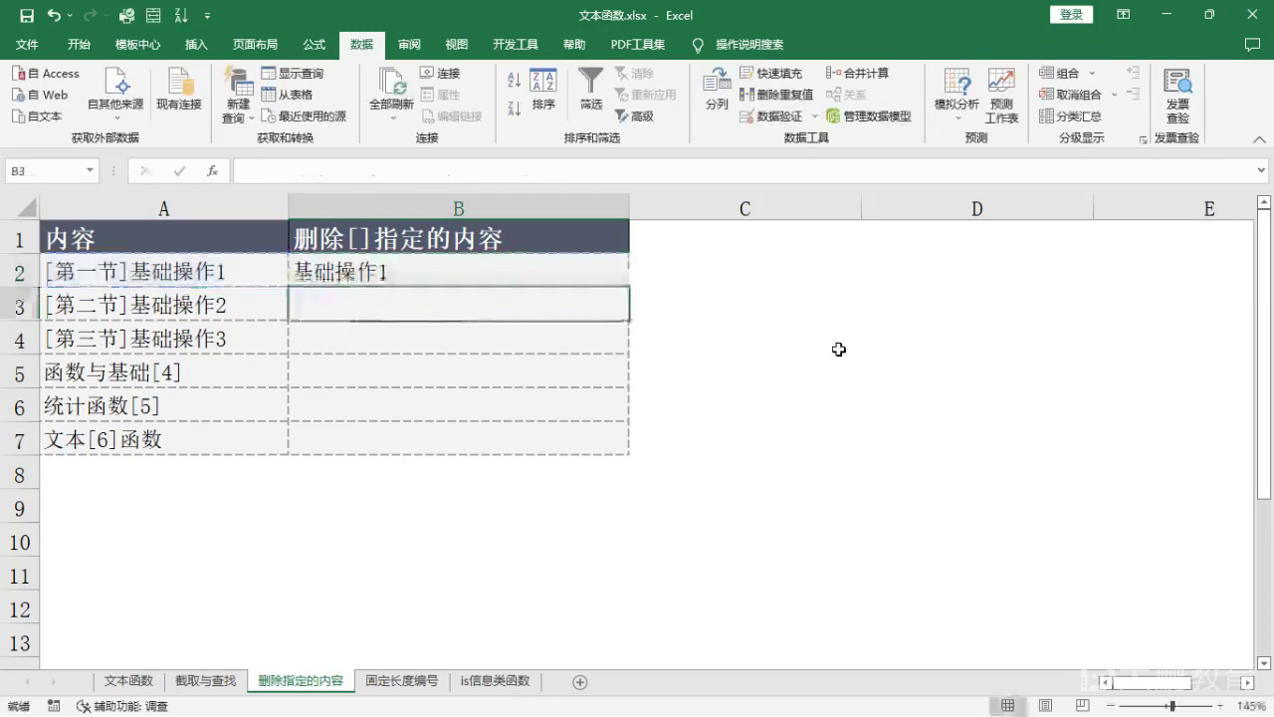
{"action": "left_click", "coordinate": [595, 278]}
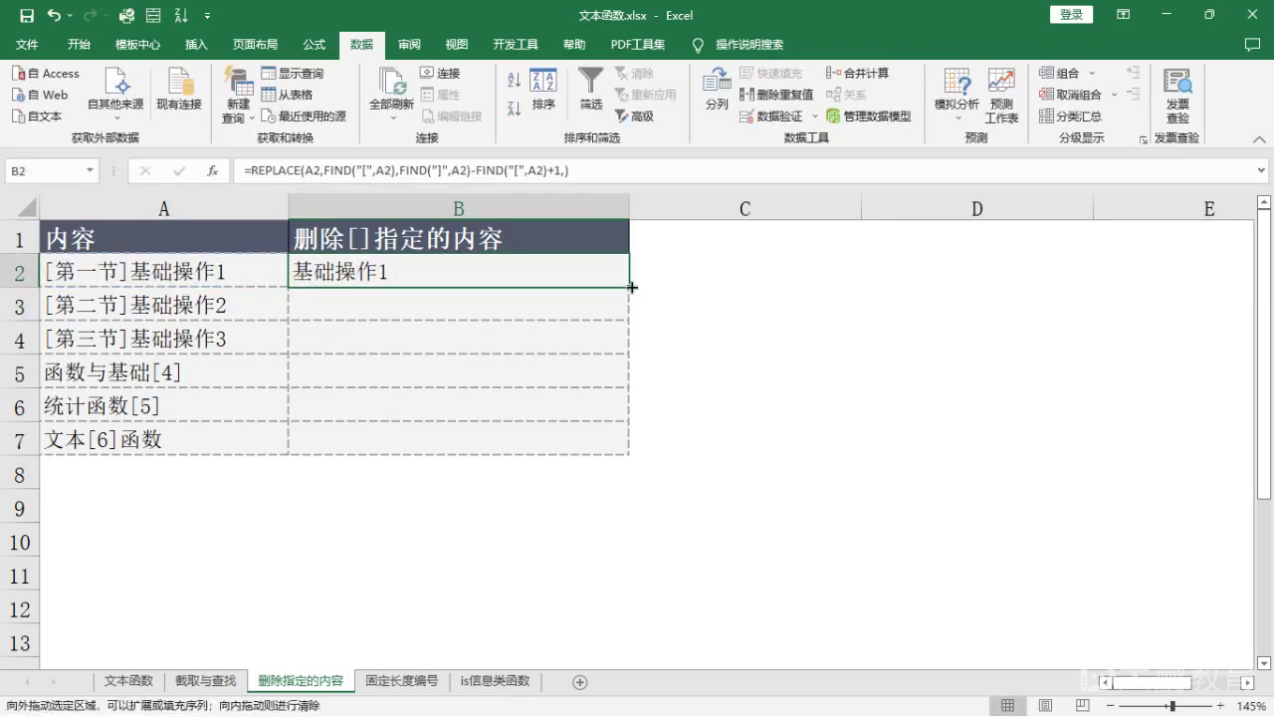
{"action": "double_click", "coordinate": [628, 286]}
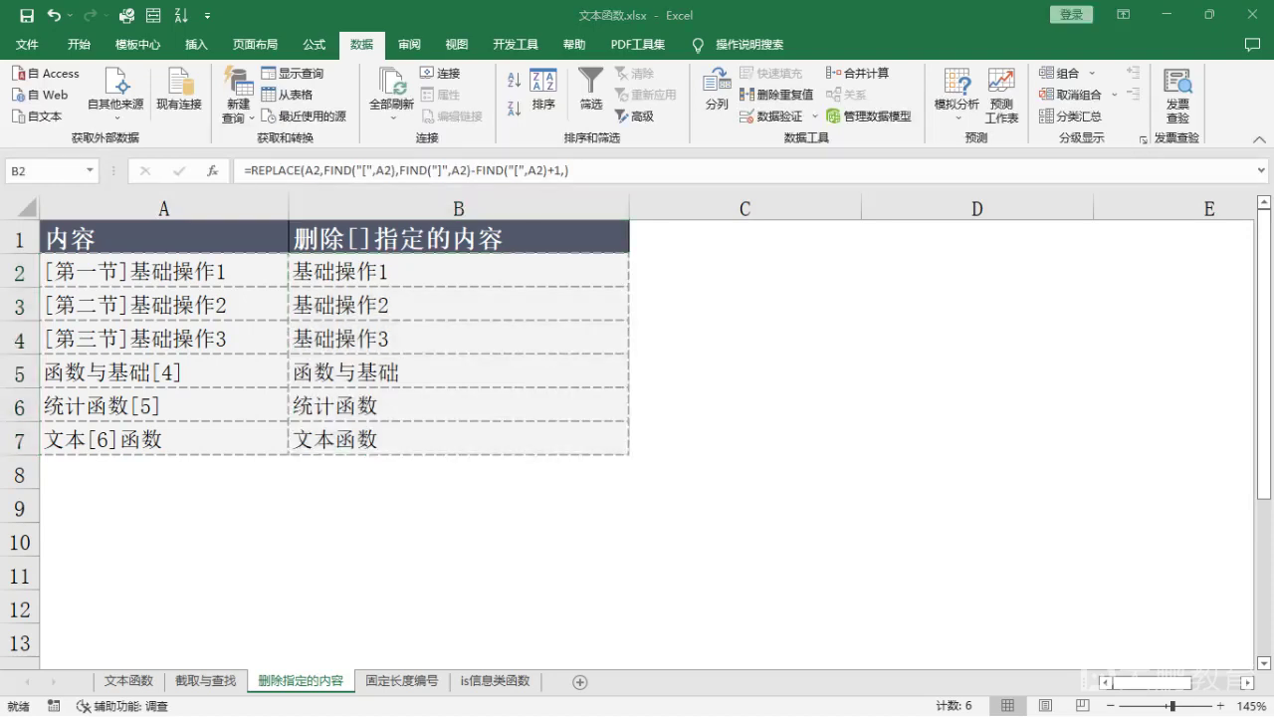
{"action": "left_click", "coordinate": [396, 693]}
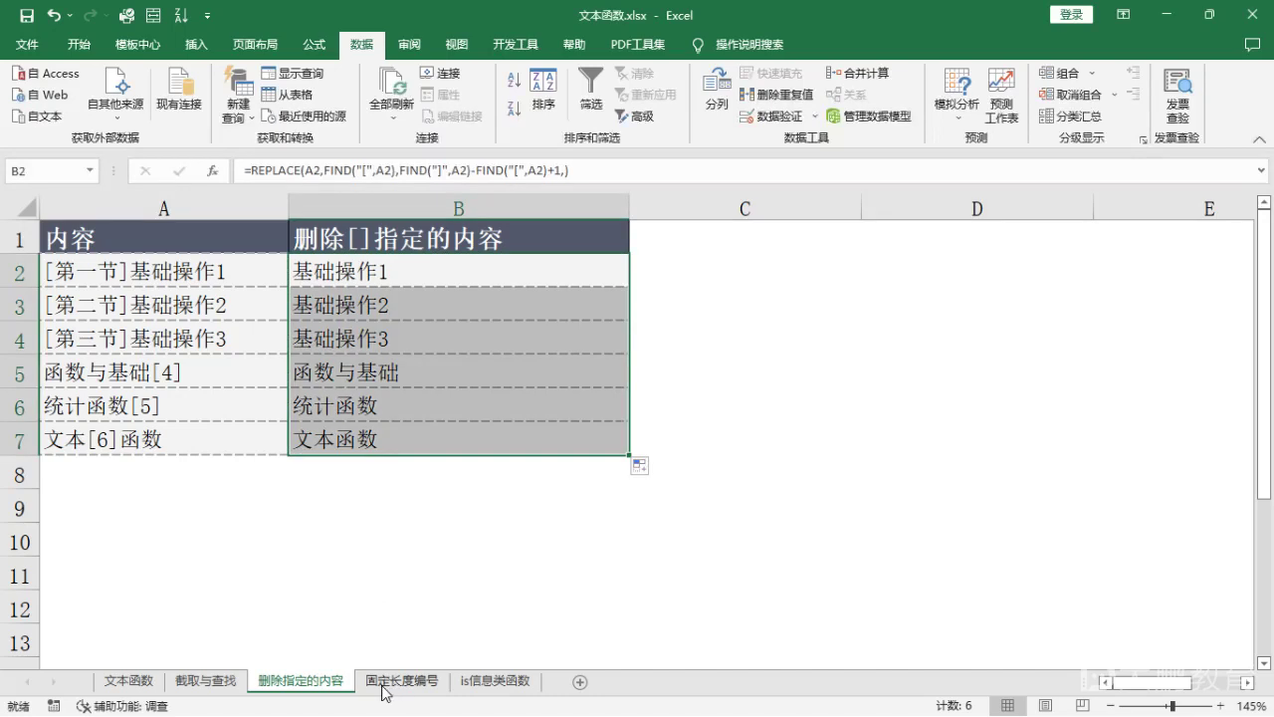
{"action": "left_click", "coordinate": [383, 686]}
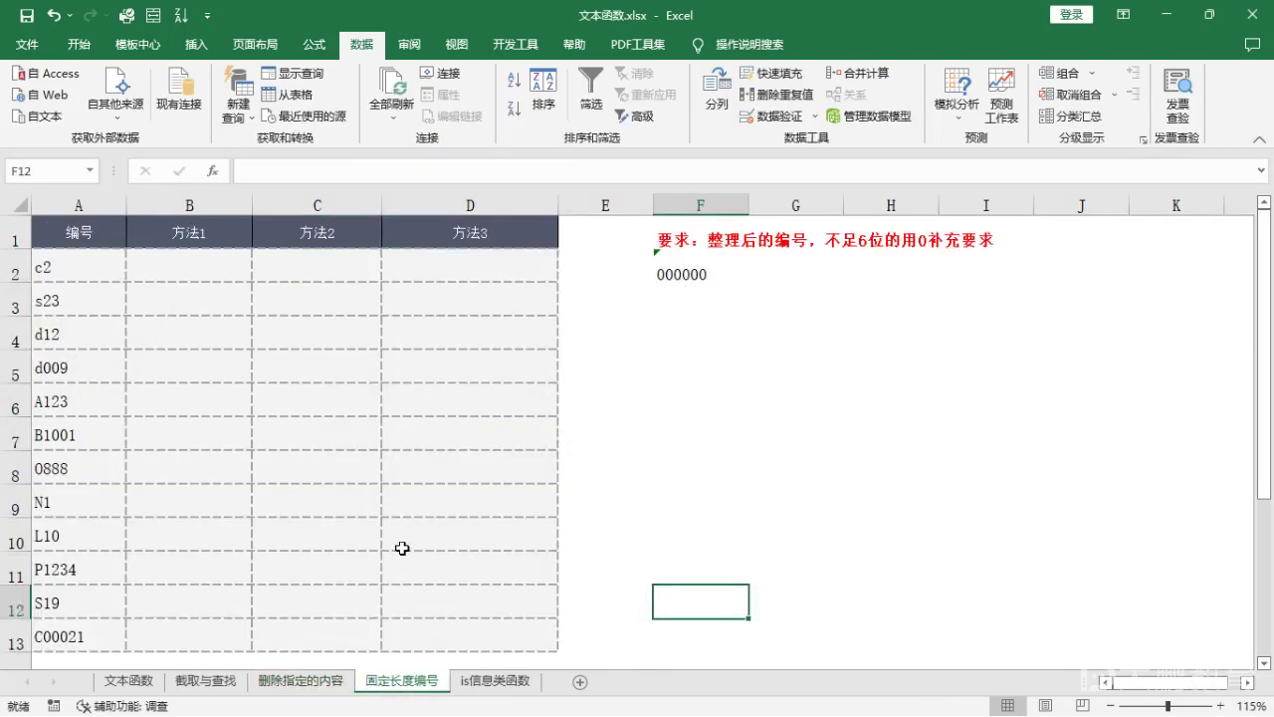
{"action": "scroll", "coordinate": [402, 549], "scroll_direction": "down", "scroll_amount": 1, "text": "ctrl"}
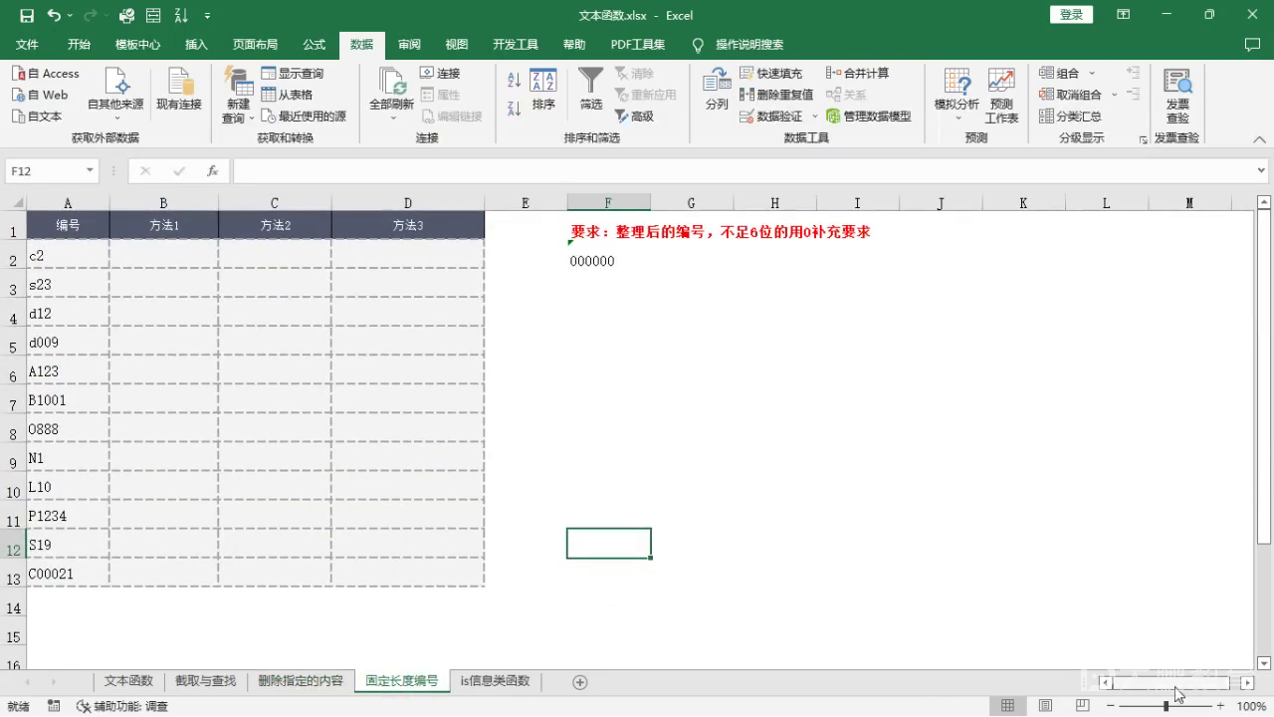
{"action": "left_click", "coordinate": [862, 436]}
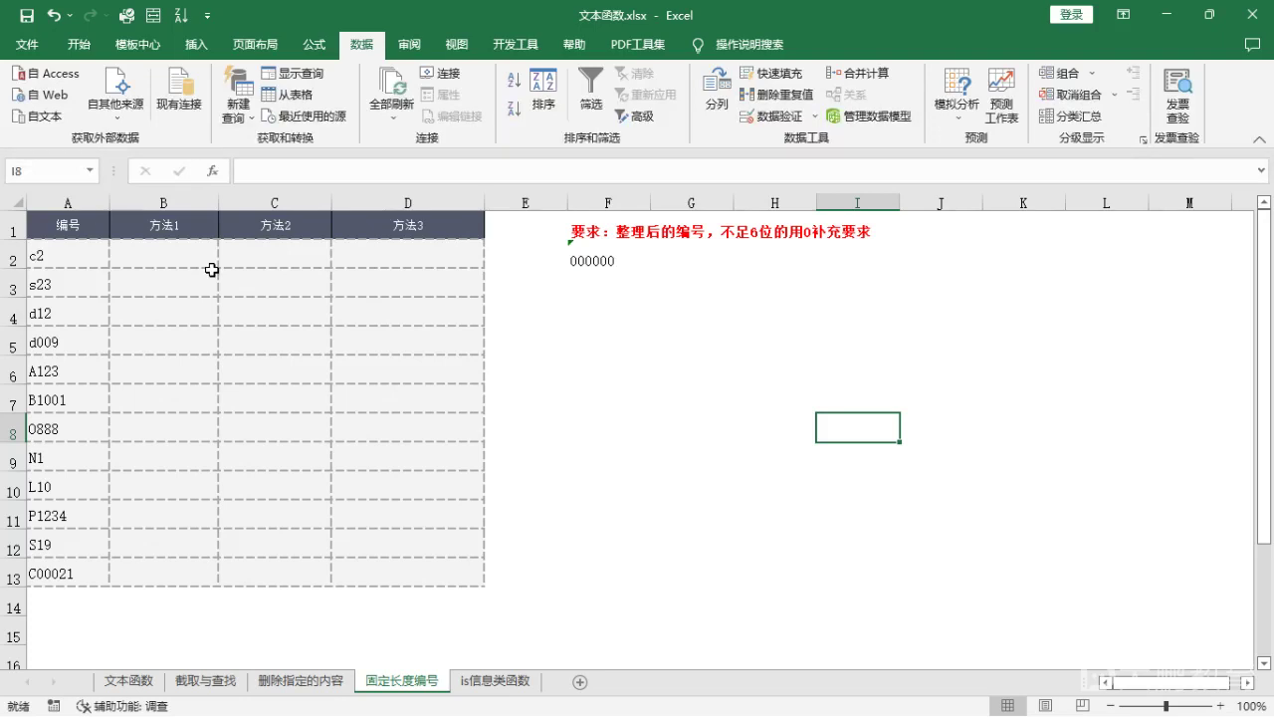
{"action": "left_click", "coordinate": [96, 252]}
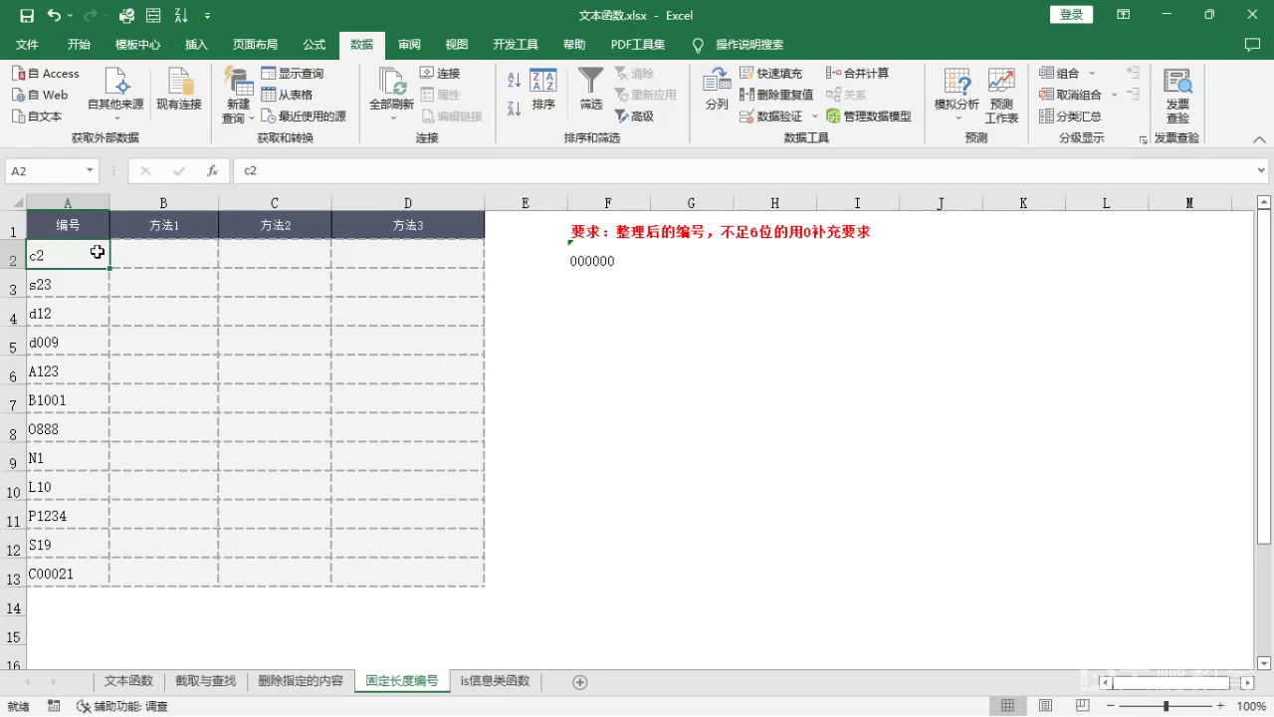
{"action": "left_click", "coordinate": [609, 265]}
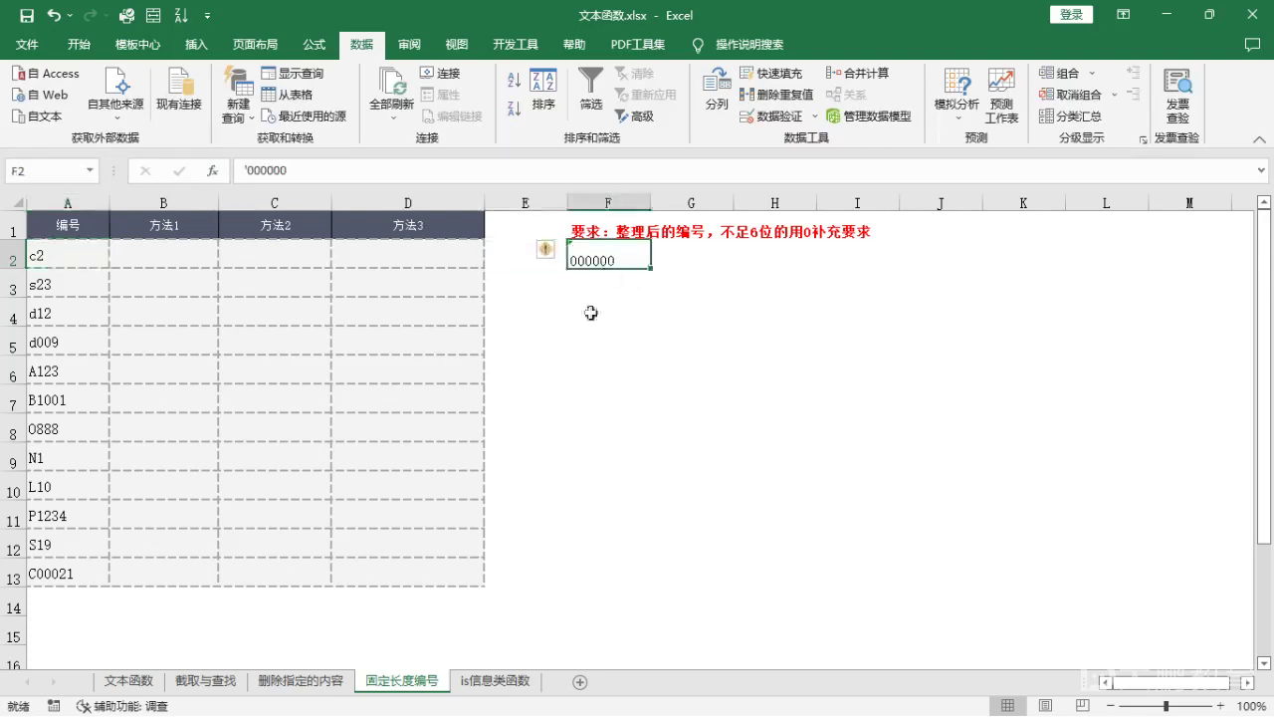
{"action": "left_click", "coordinate": [152, 254]}
Step: Enter =LEFT($F$2,6-LEN(A2)) in B2, locking F2 as an absolute reference
{"action": "type", "text": "=left"}
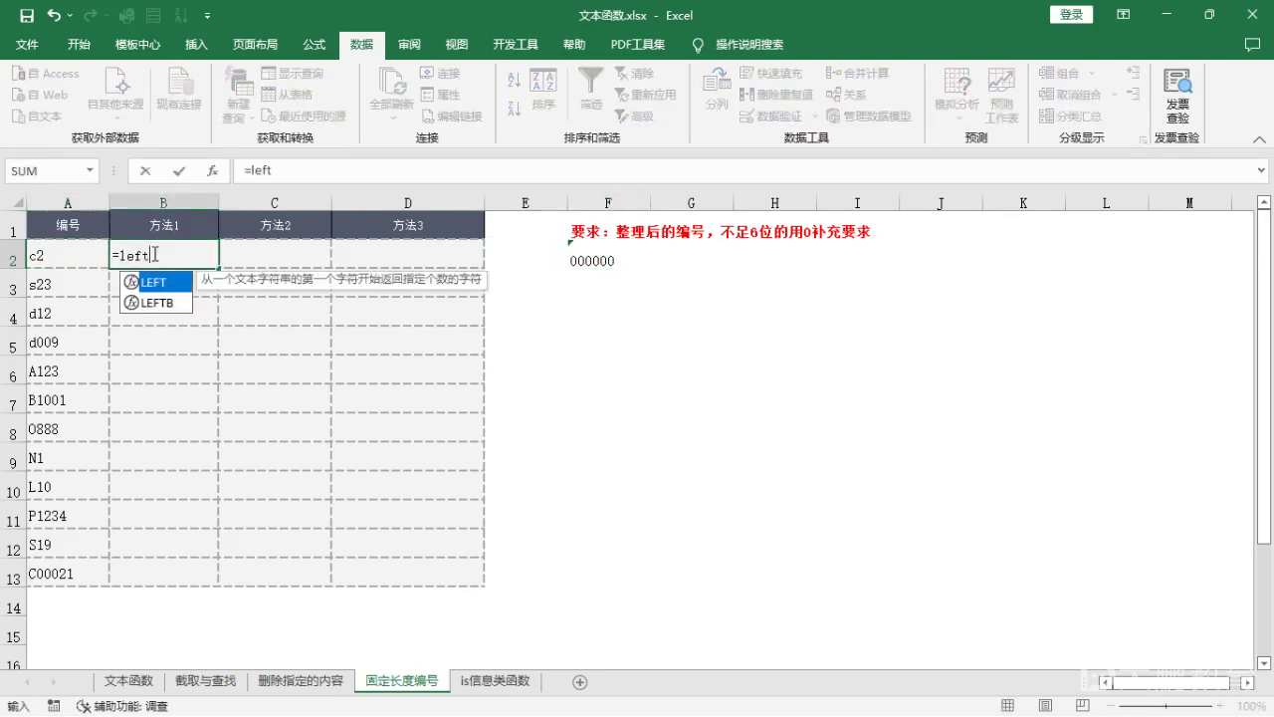
{"action": "type", "text": "("}
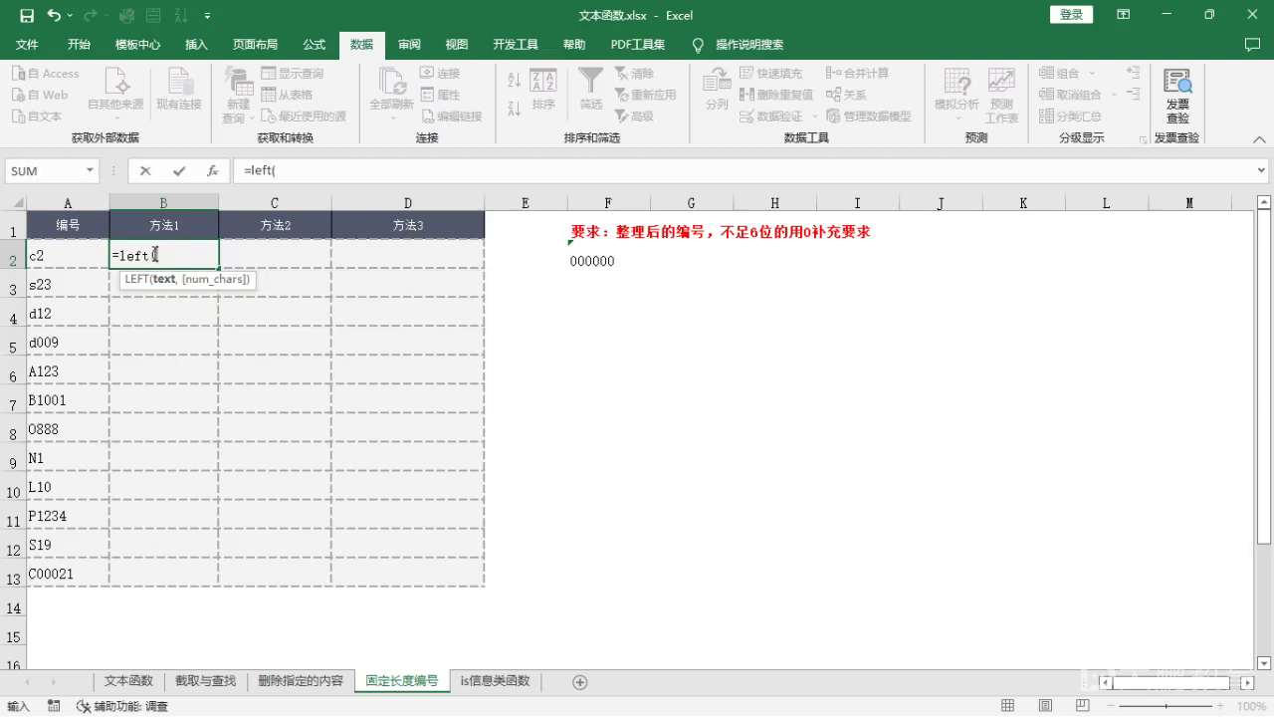
{"action": "left_click", "coordinate": [585, 261]}
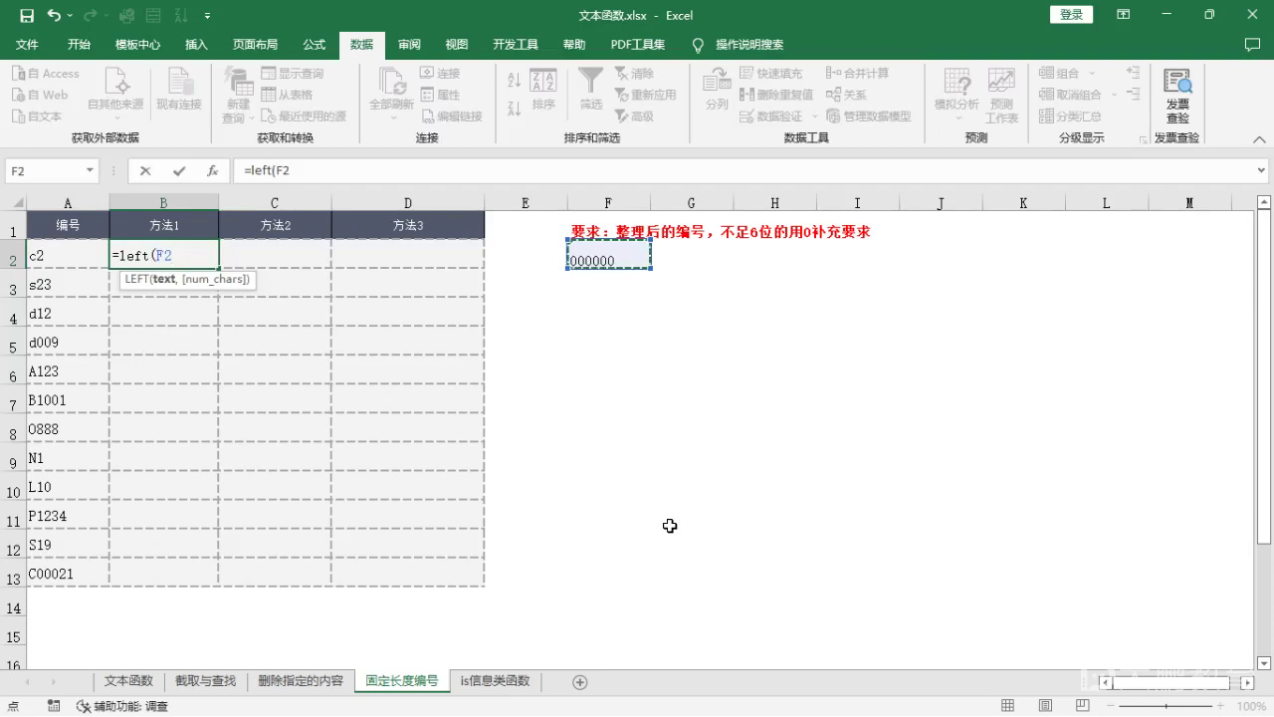
{"action": "type", "text": ","}
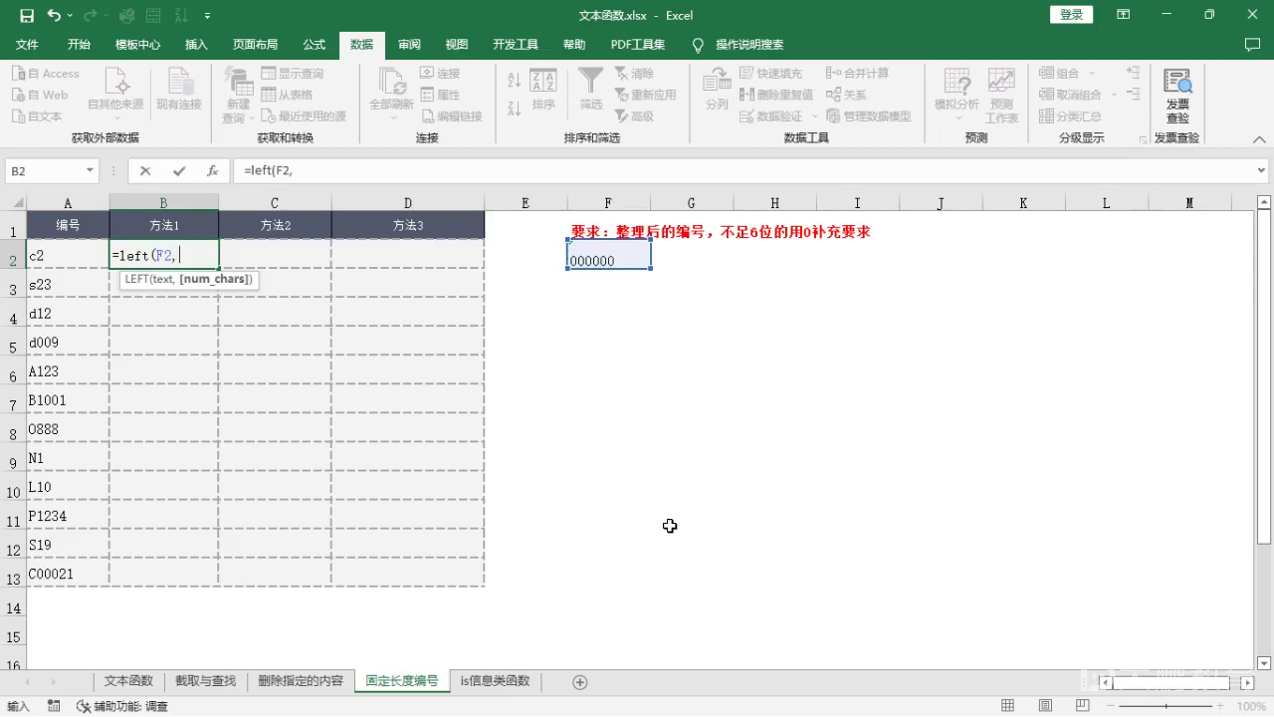
{"action": "type", "text": "6-len("}
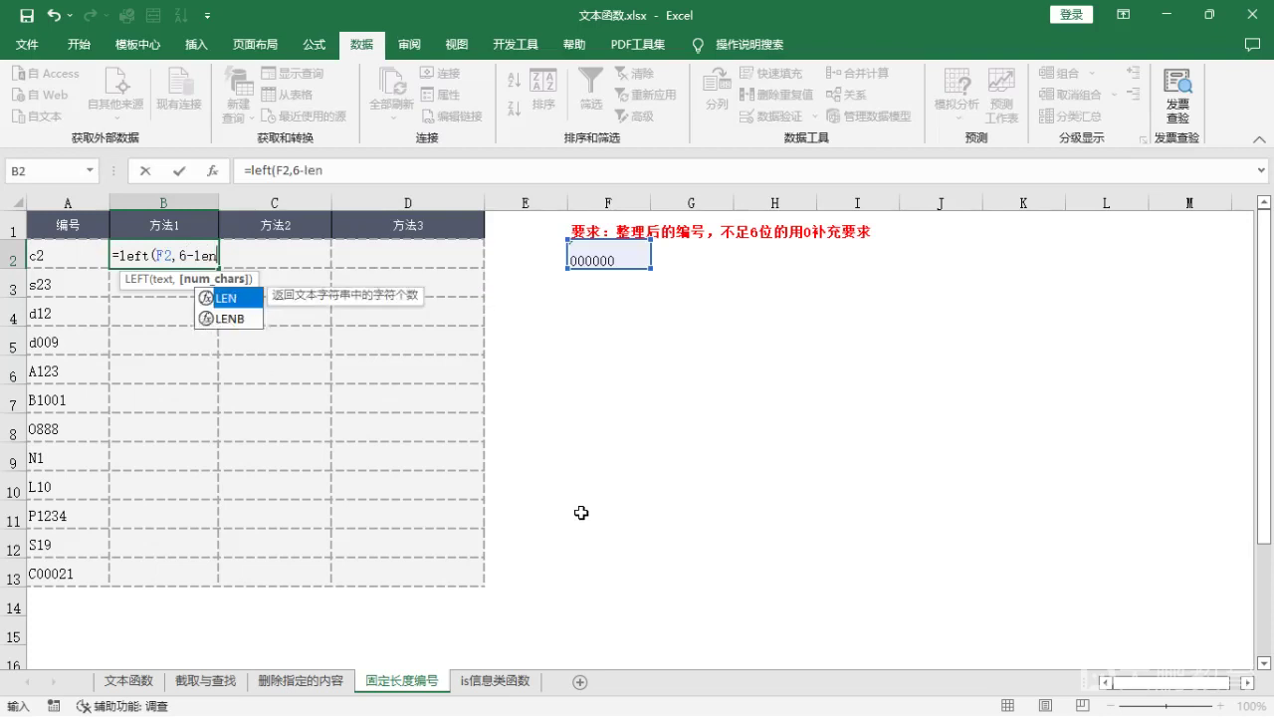
{"action": "left_click", "coordinate": [69, 250]}
{"action": "type", "text": ")"}
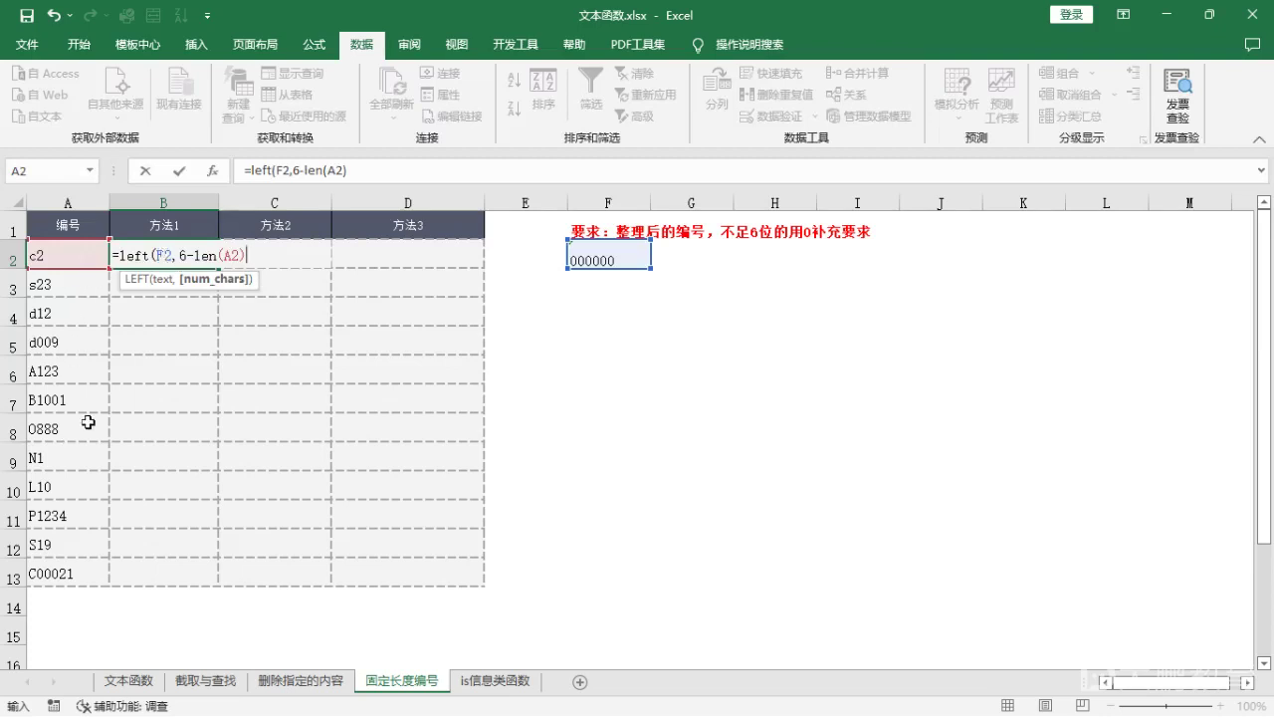
{"action": "left_click", "coordinate": [168, 255]}
{"action": "double_click", "coordinate": [167, 254]}
{"action": "key", "text": "F4"}
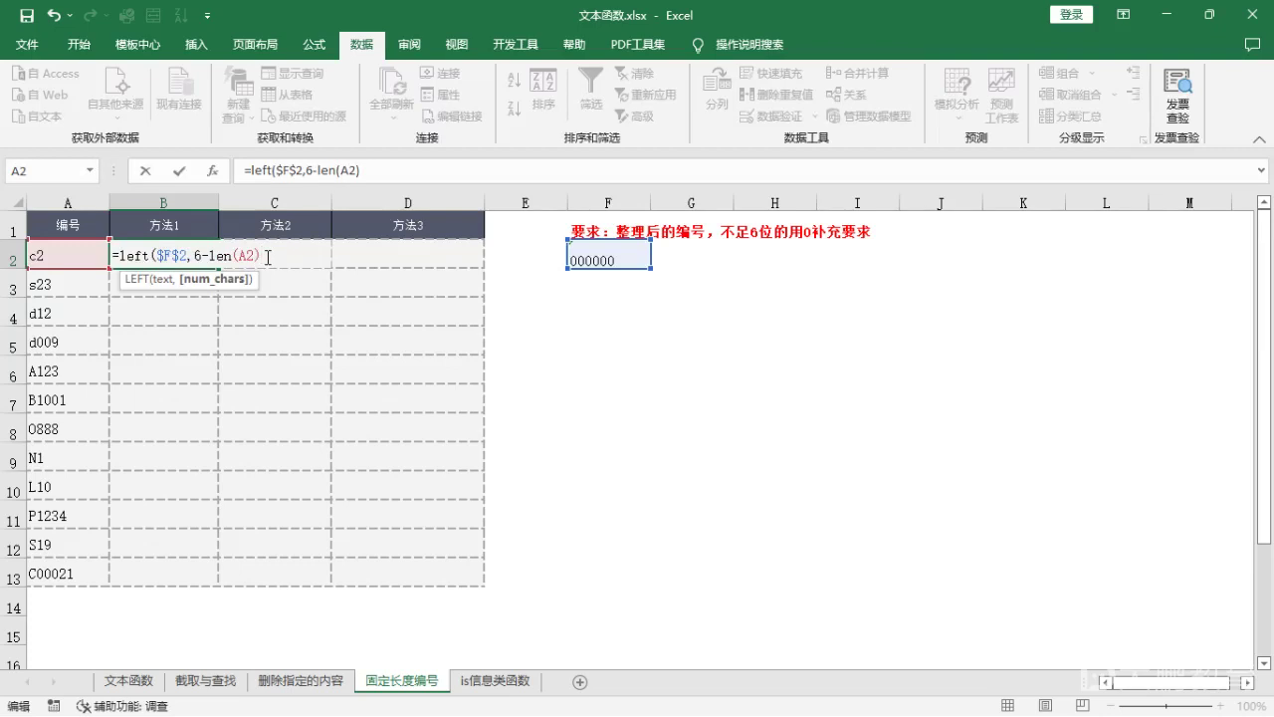
{"action": "type", "text": ")"}
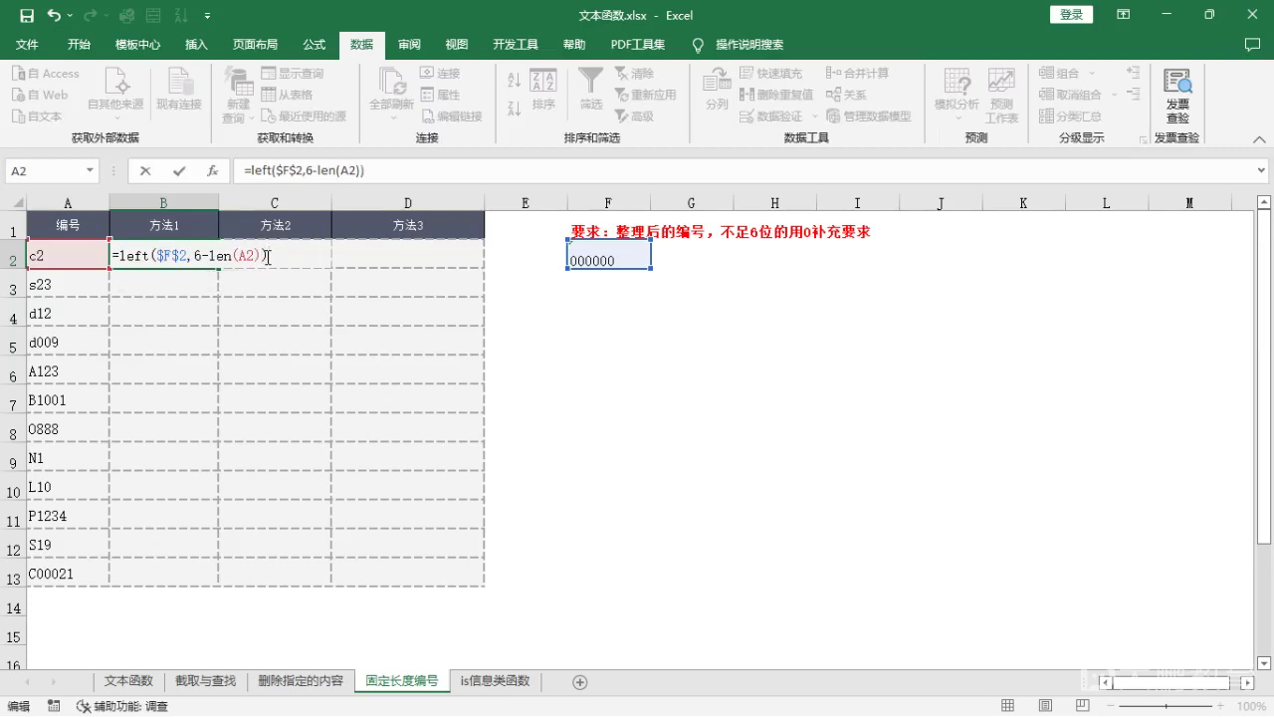
{"action": "key", "text": "Return"}
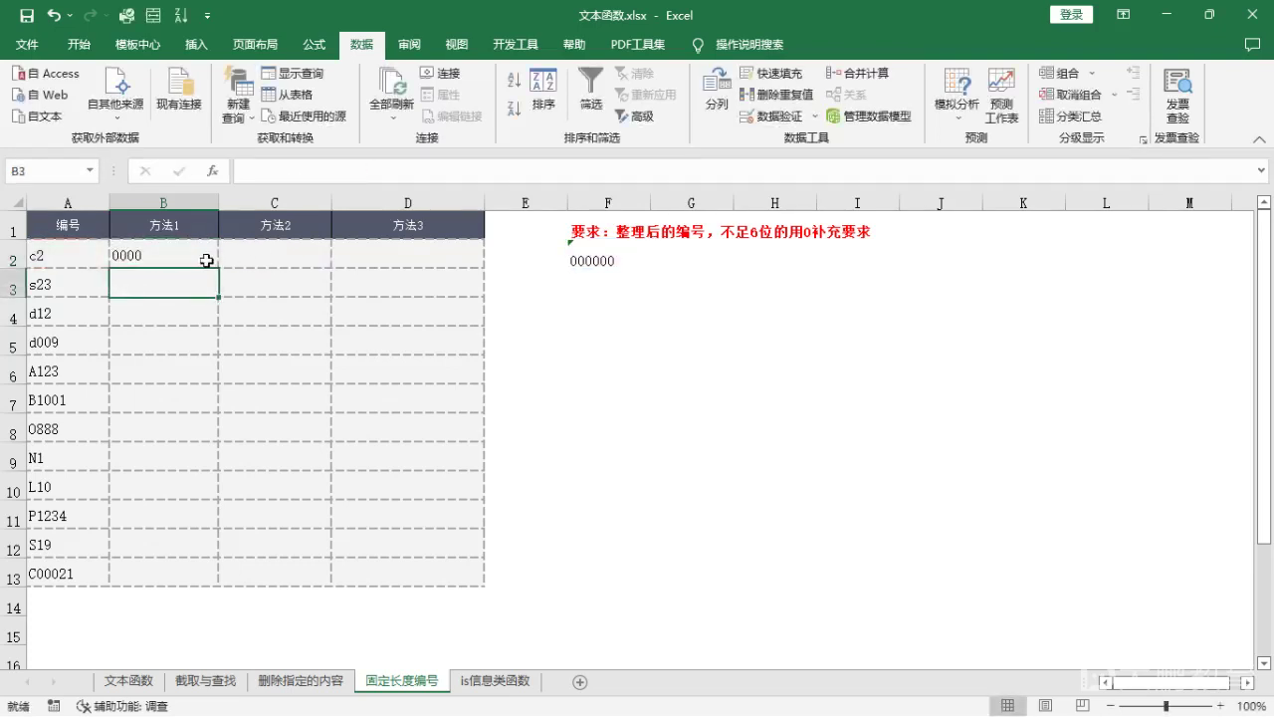
Step: Append &A2 to the formula and fill it down to B13, from 0000c2 to C00021
{"action": "double_click", "coordinate": [207, 261]}
{"action": "left_click", "coordinate": [284, 258]}
{"action": "type", "text": "&"}
{"action": "left_click", "coordinate": [61, 252]}
{"action": "key", "text": "Return"}
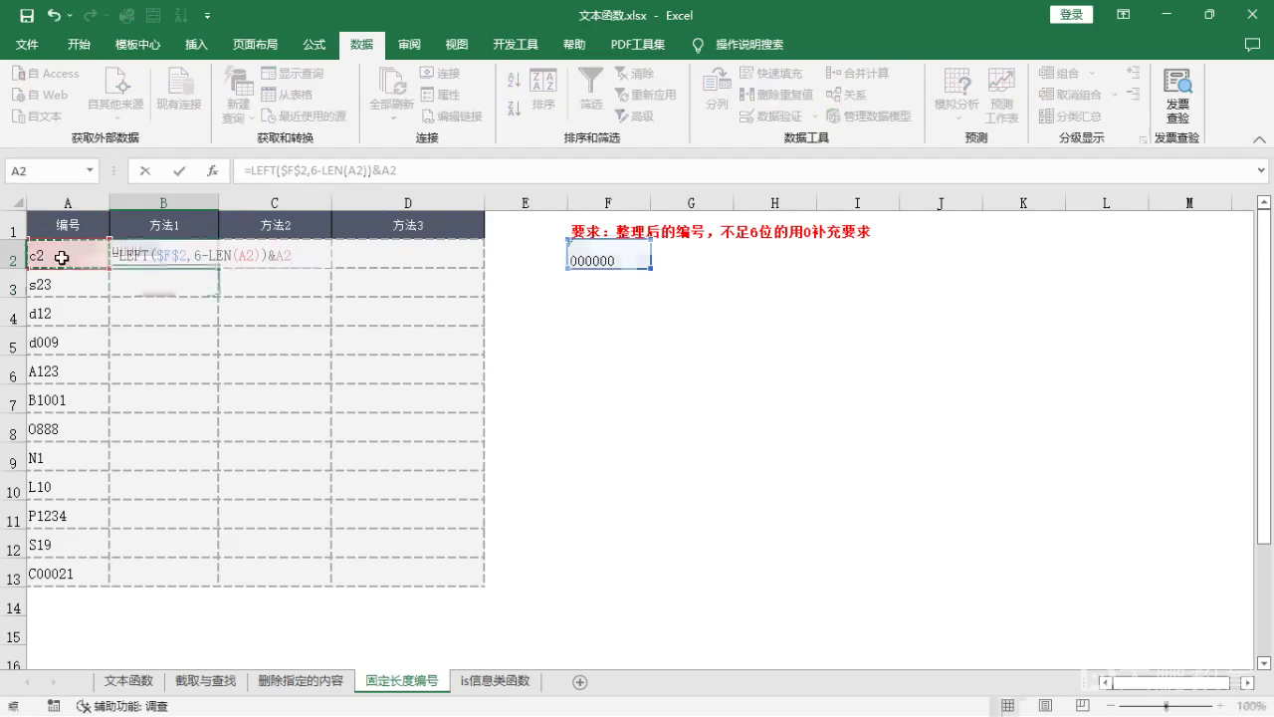
{"action": "left_click", "coordinate": [200, 256]}
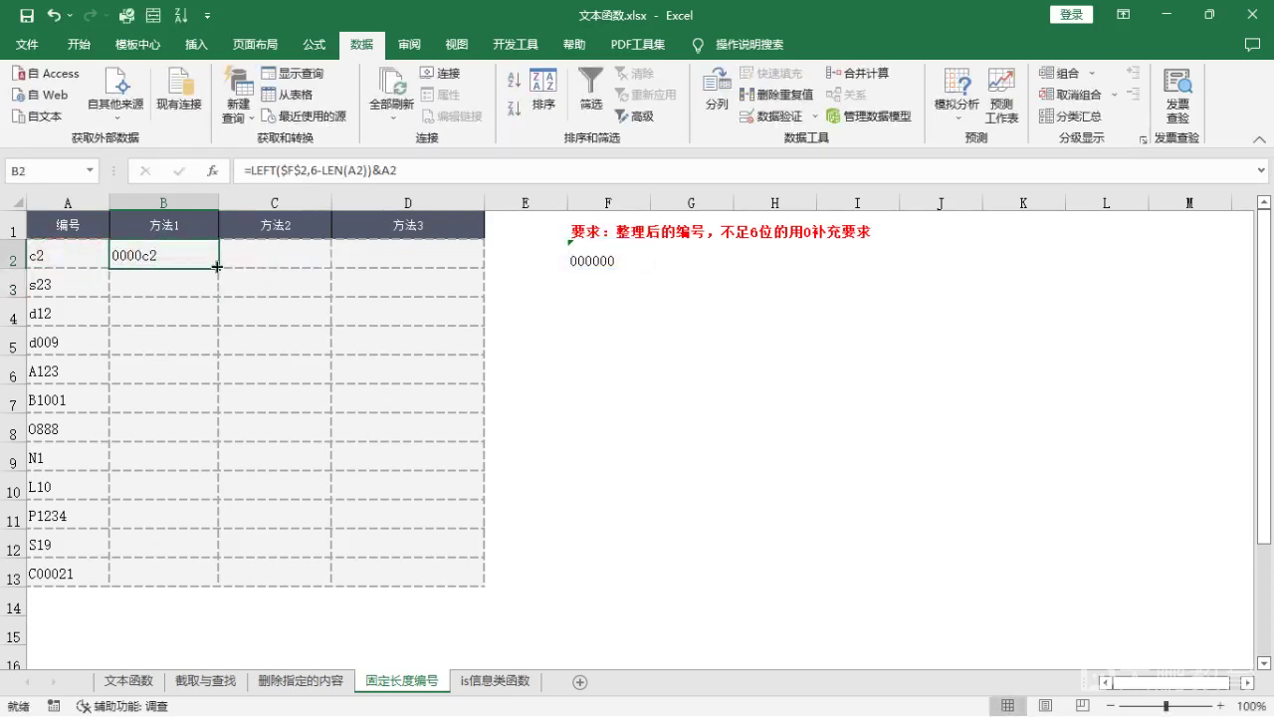
{"action": "double_click", "coordinate": [217, 268]}
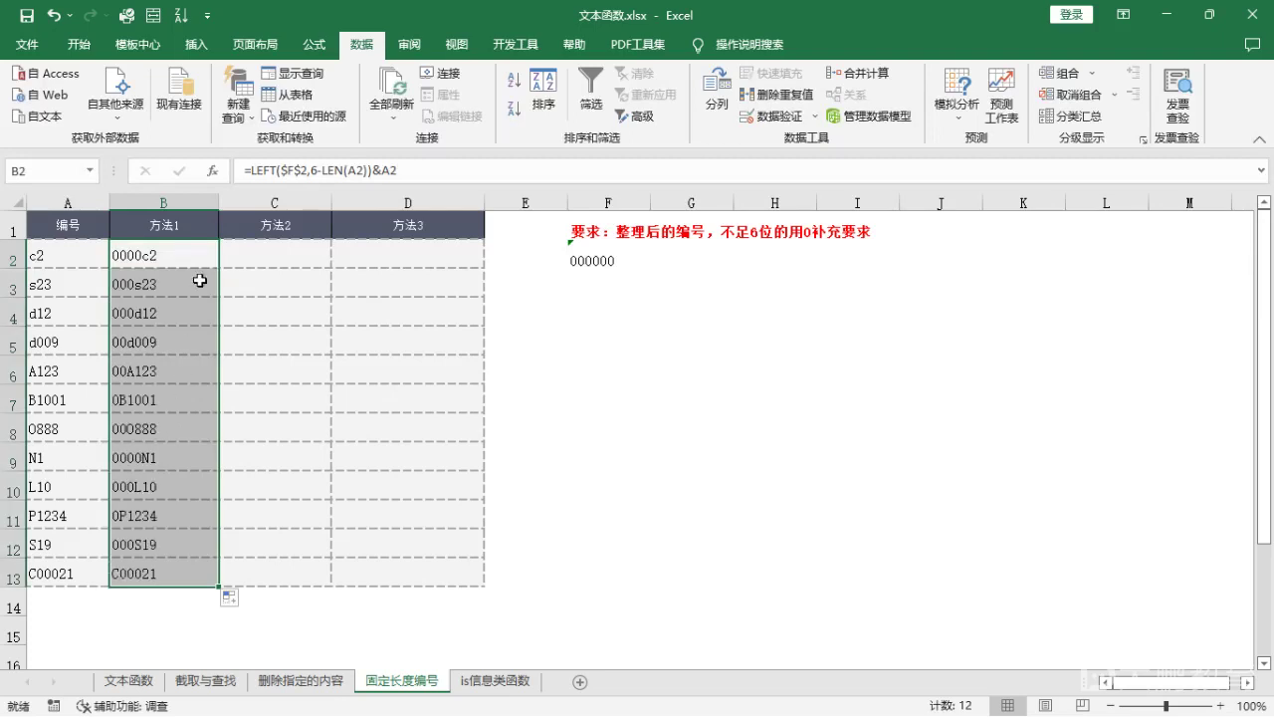
{"action": "left_click", "coordinate": [196, 279]}
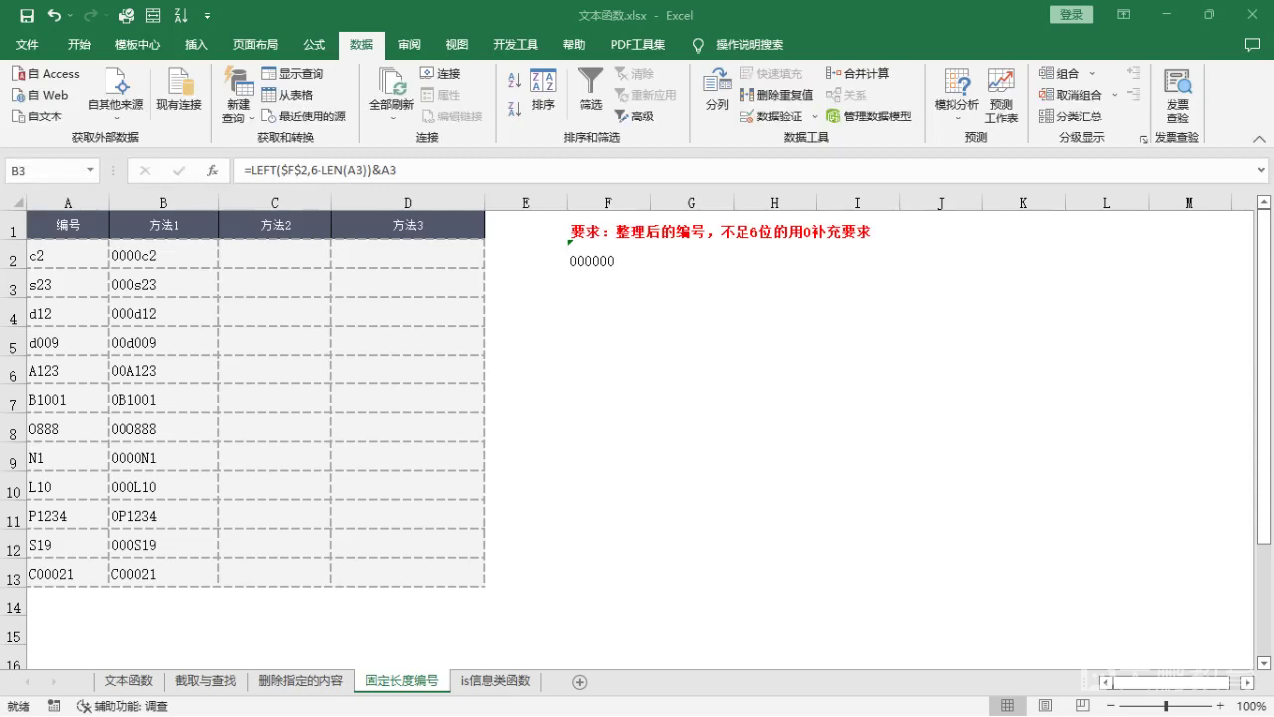
{"action": "left_click", "coordinate": [222, 475]}
{"action": "left_click_drag", "start_coordinate": [187, 261], "coordinate": [180, 568]}
{"action": "left_click", "coordinate": [284, 255]}
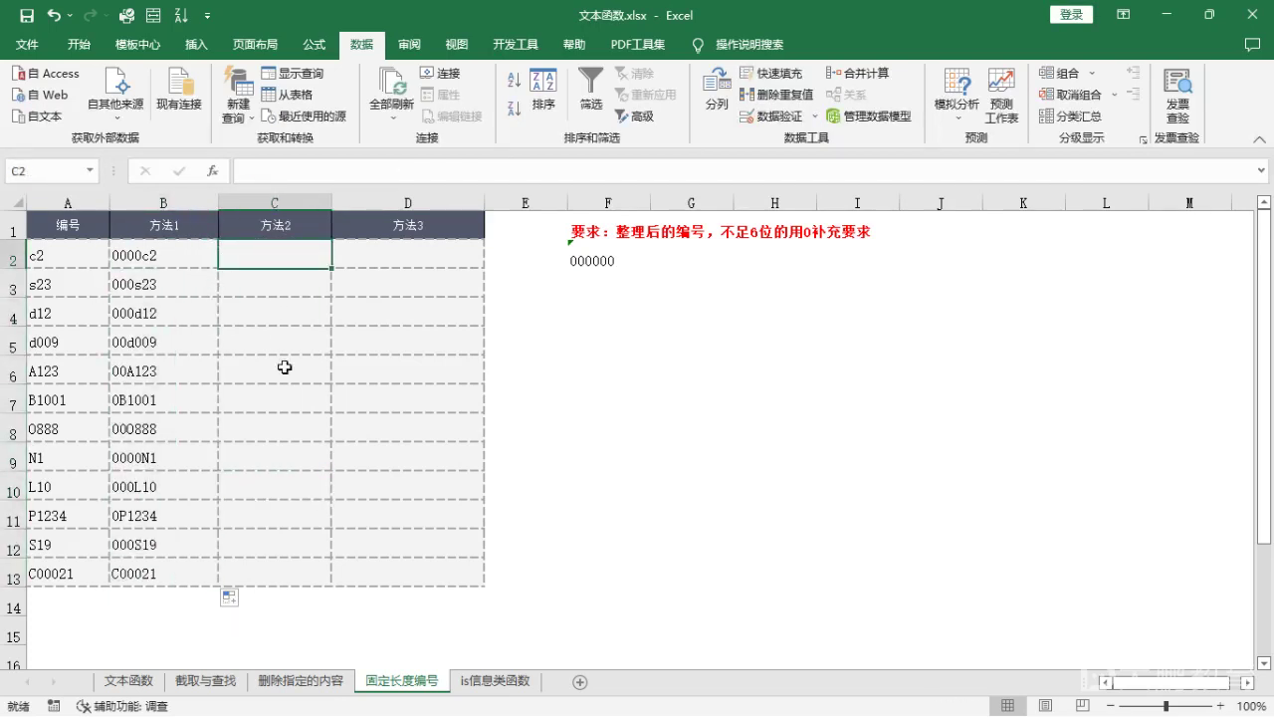
{"action": "left_click", "coordinate": [624, 267]}
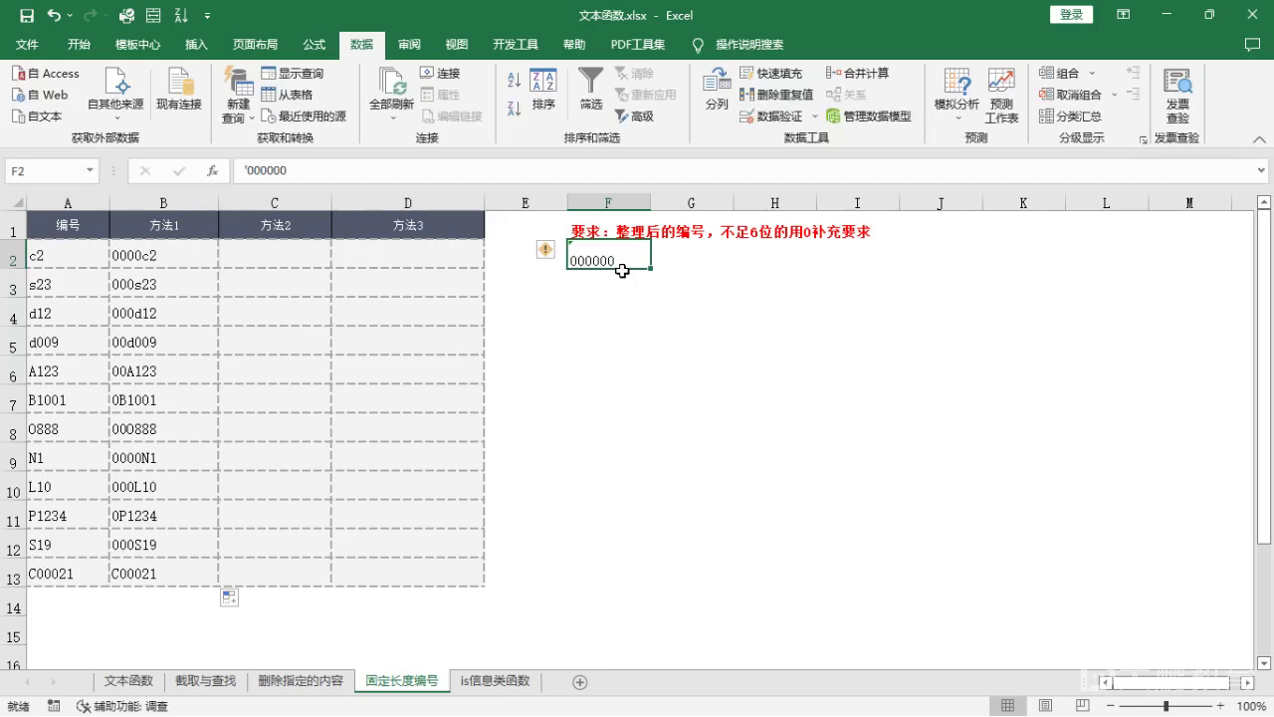
Step: Enter =REPT("0",6-LEN(A2))&A2 in C2 to pad the first ID to six characters
{"action": "left_click", "coordinate": [230, 253]}
{"action": "type", "text": "=re"}
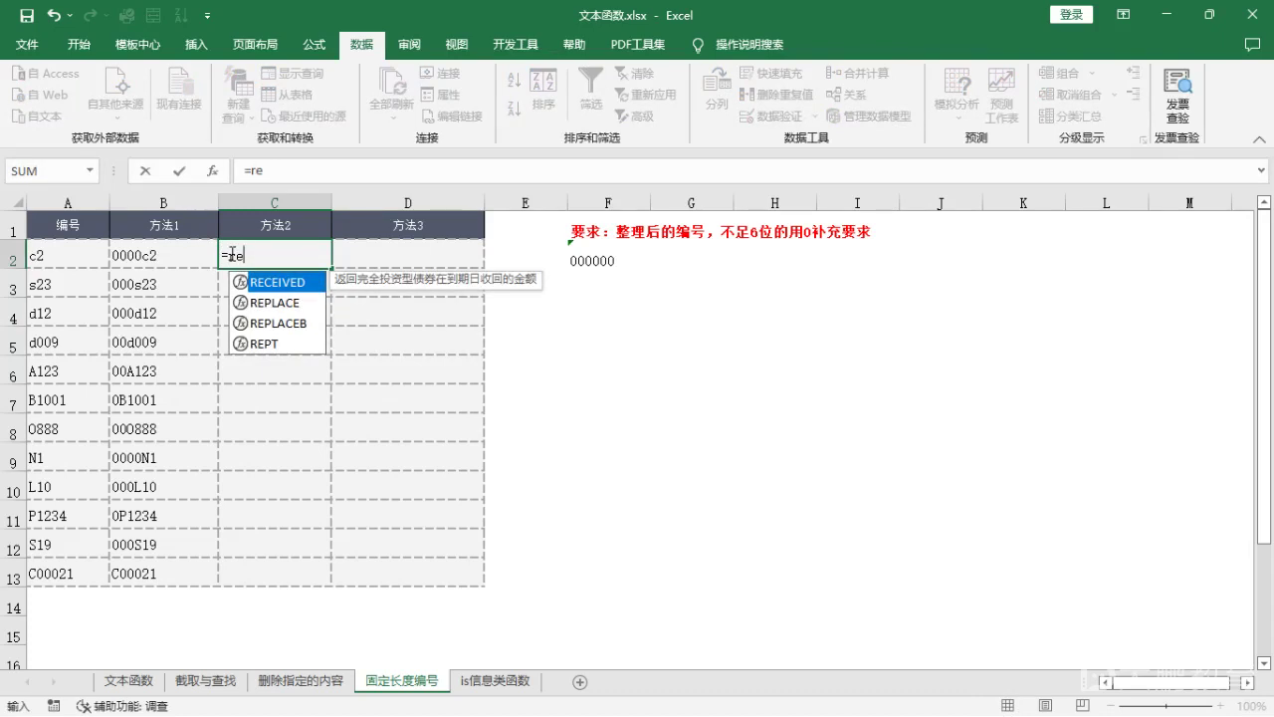
{"action": "type", "text": "pt"}
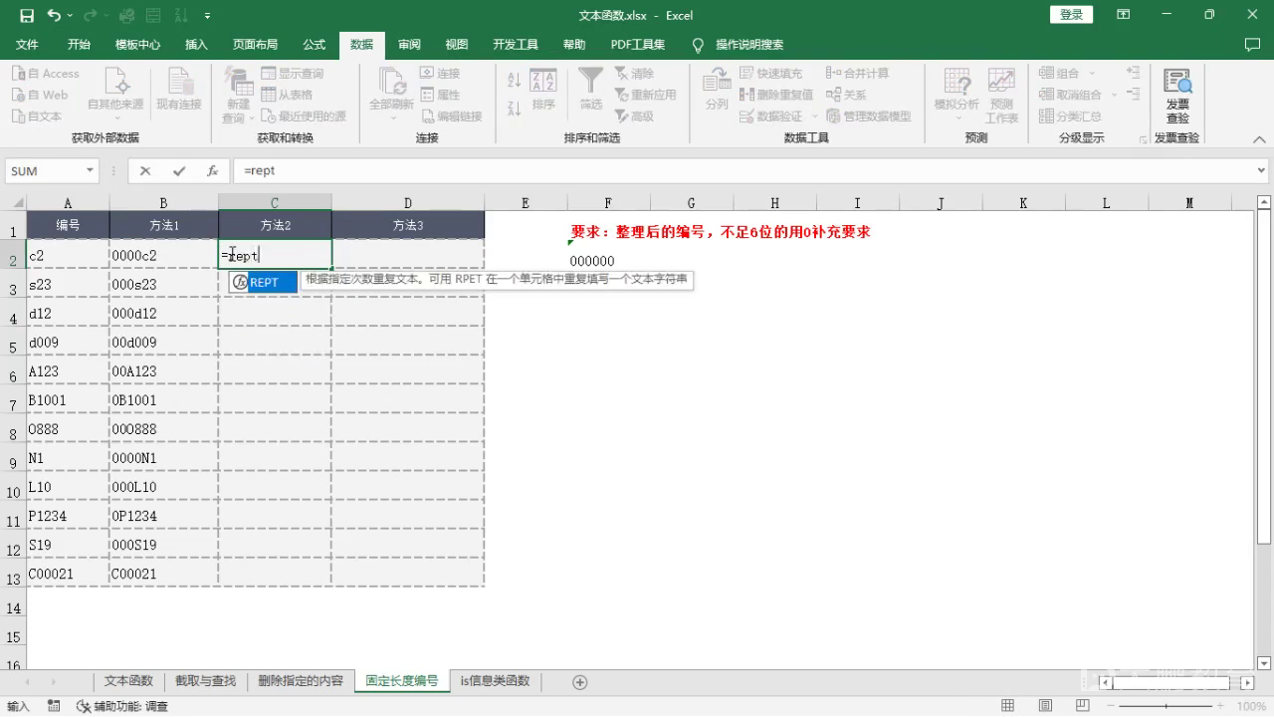
{"action": "key", "text": "Tab"}
{"action": "type", "text": "\"0\","}
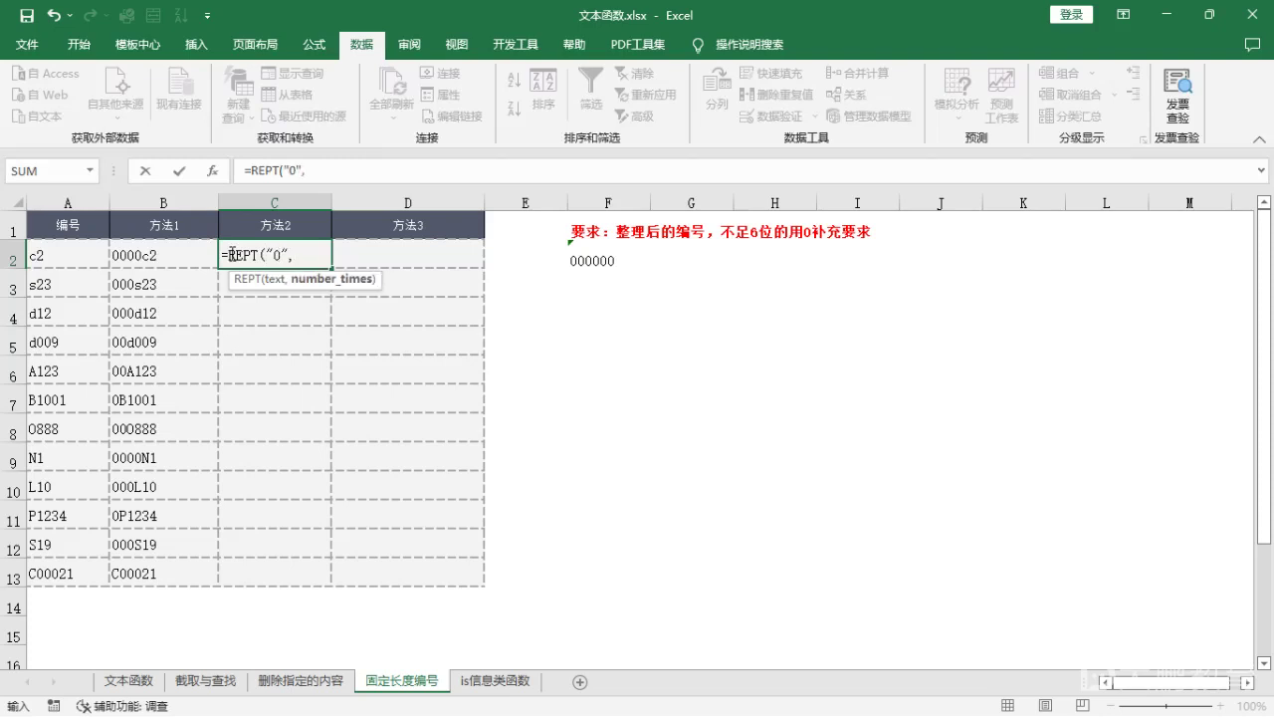
{"action": "type", "text": "6-len("}
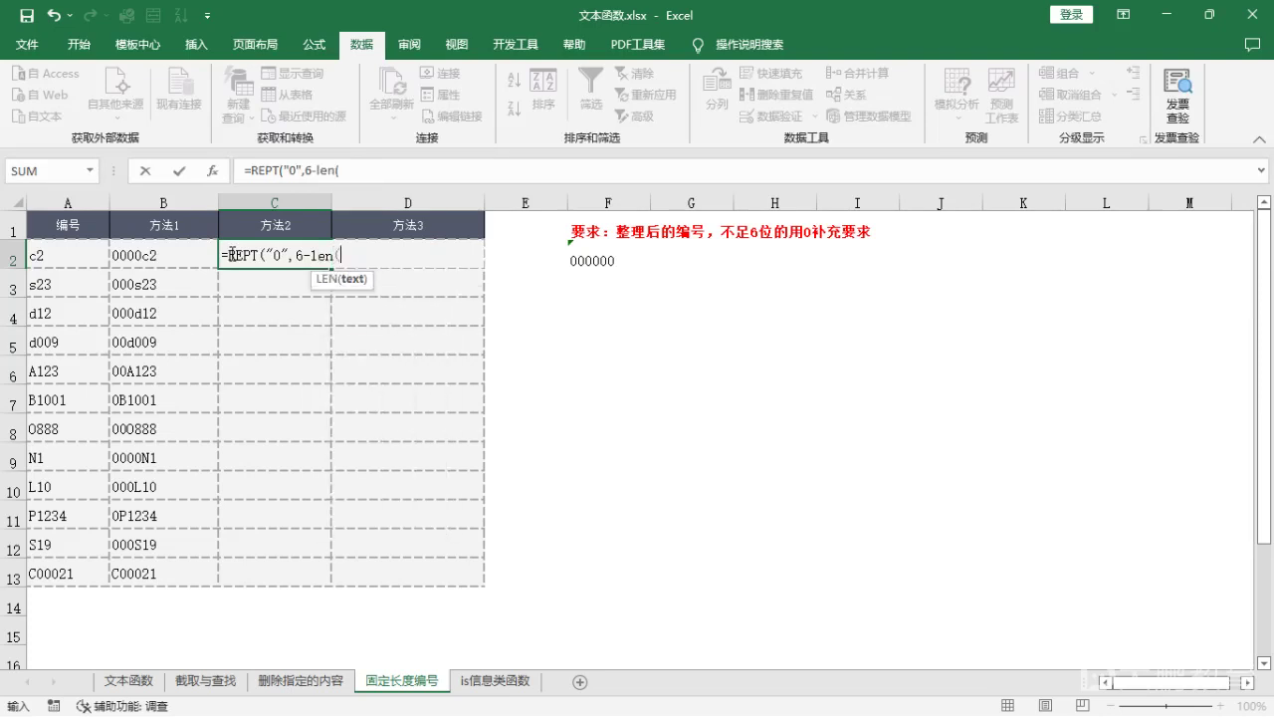
{"action": "left_click", "coordinate": [84, 255]}
{"action": "type", "text": ")"}
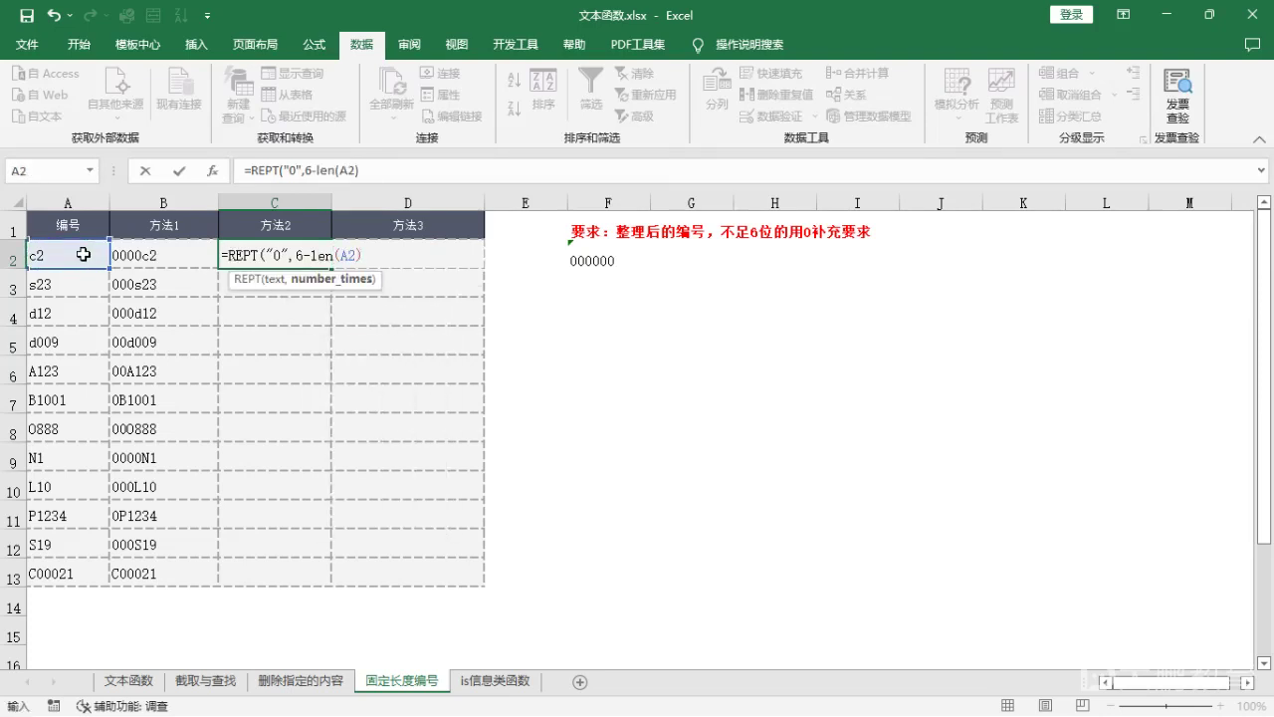
{"action": "type", "text": ")&"}
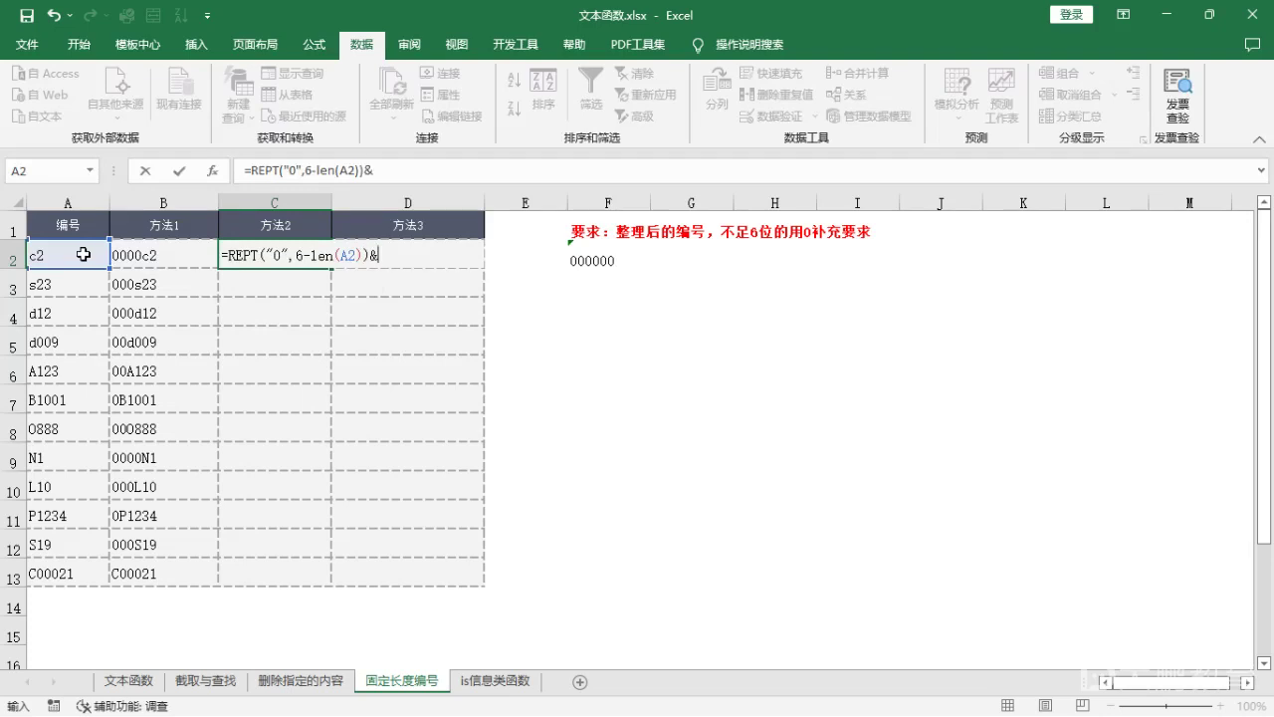
{"action": "left_click", "coordinate": [78, 257]}
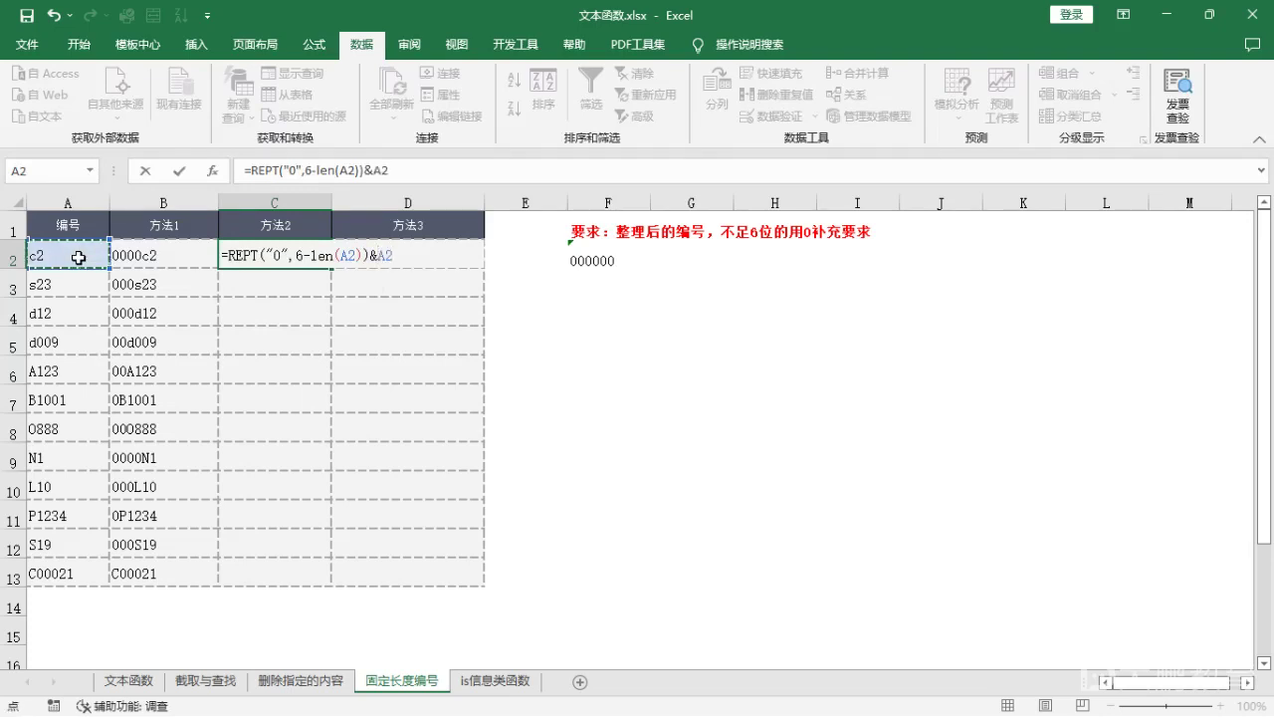
{"action": "key", "text": "Return"}
Step: Fill the C2 padding formula down column C to row 13
{"action": "left_click", "coordinate": [282, 261]}
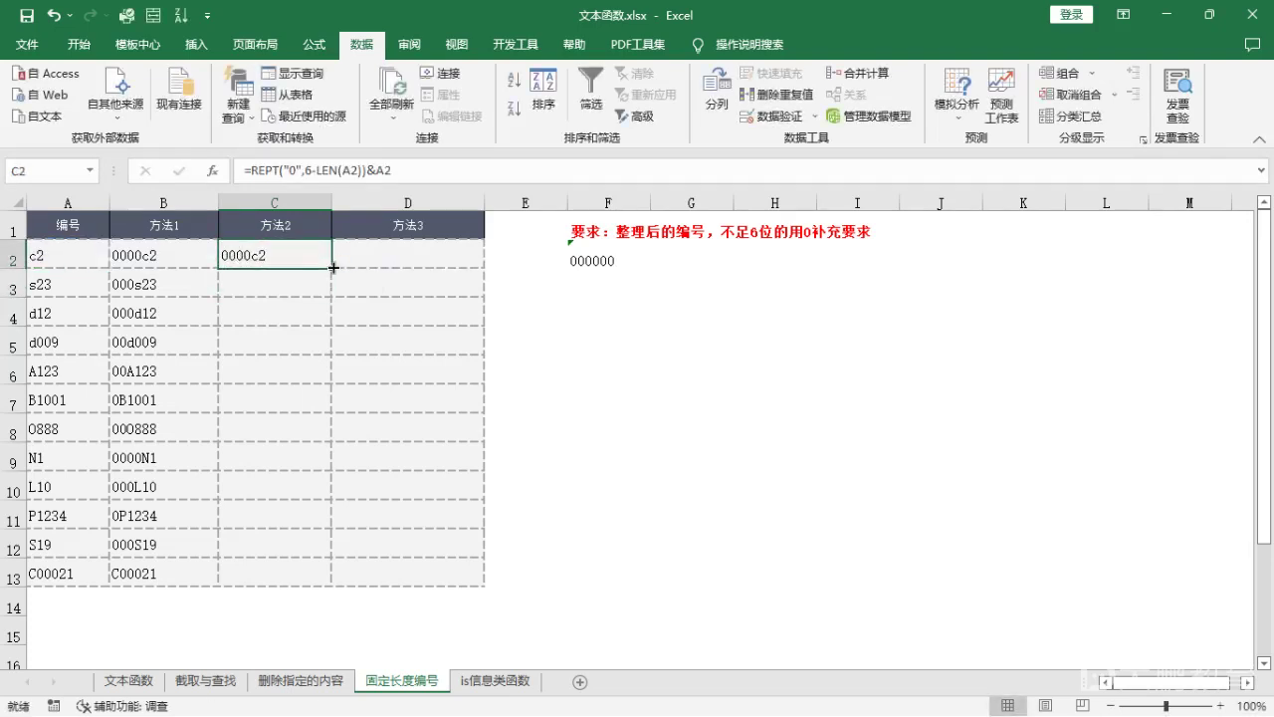
{"action": "double_click", "coordinate": [333, 266]}
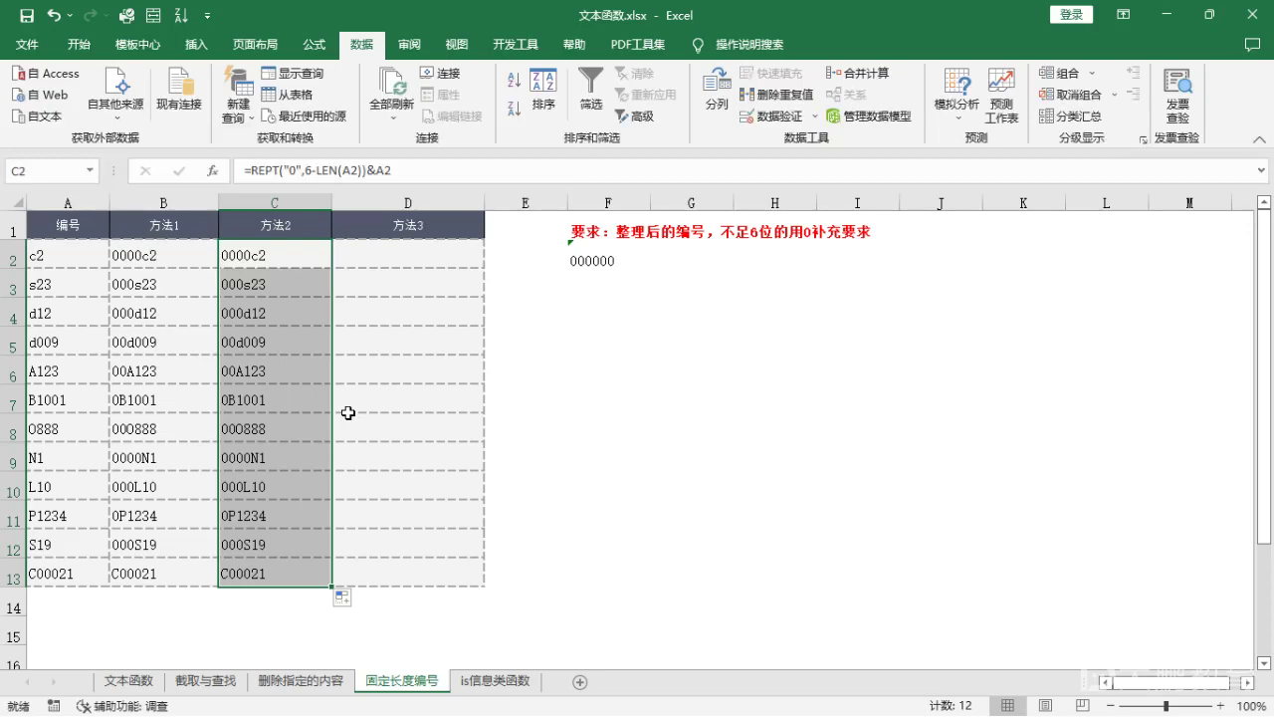
{"action": "left_click", "coordinate": [422, 264]}
Step: Enter =REPLACE(A2,1,0,REPT("0",6-LEN(A2))) in D2, fixing typos along the way
{"action": "type", "text": "=re"}
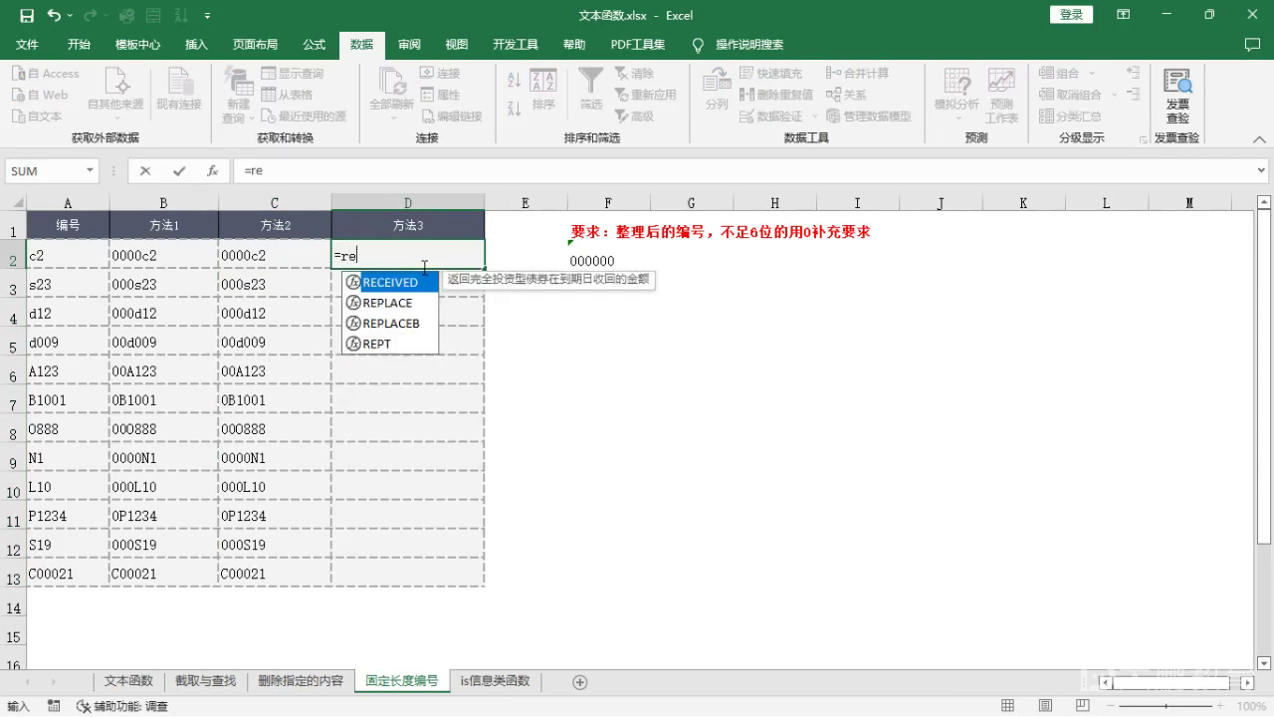
{"action": "type", "text": "p"}
{"action": "key", "text": "Tab"}
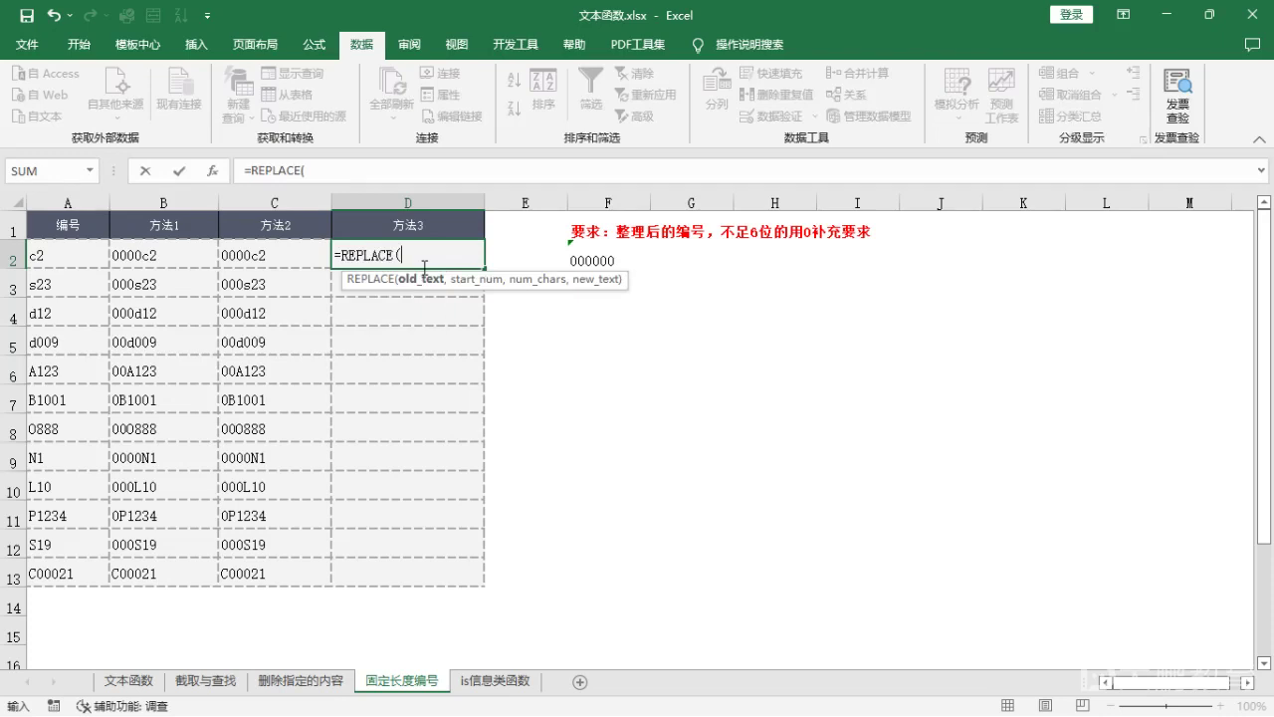
{"action": "left_click", "coordinate": [72, 261]}
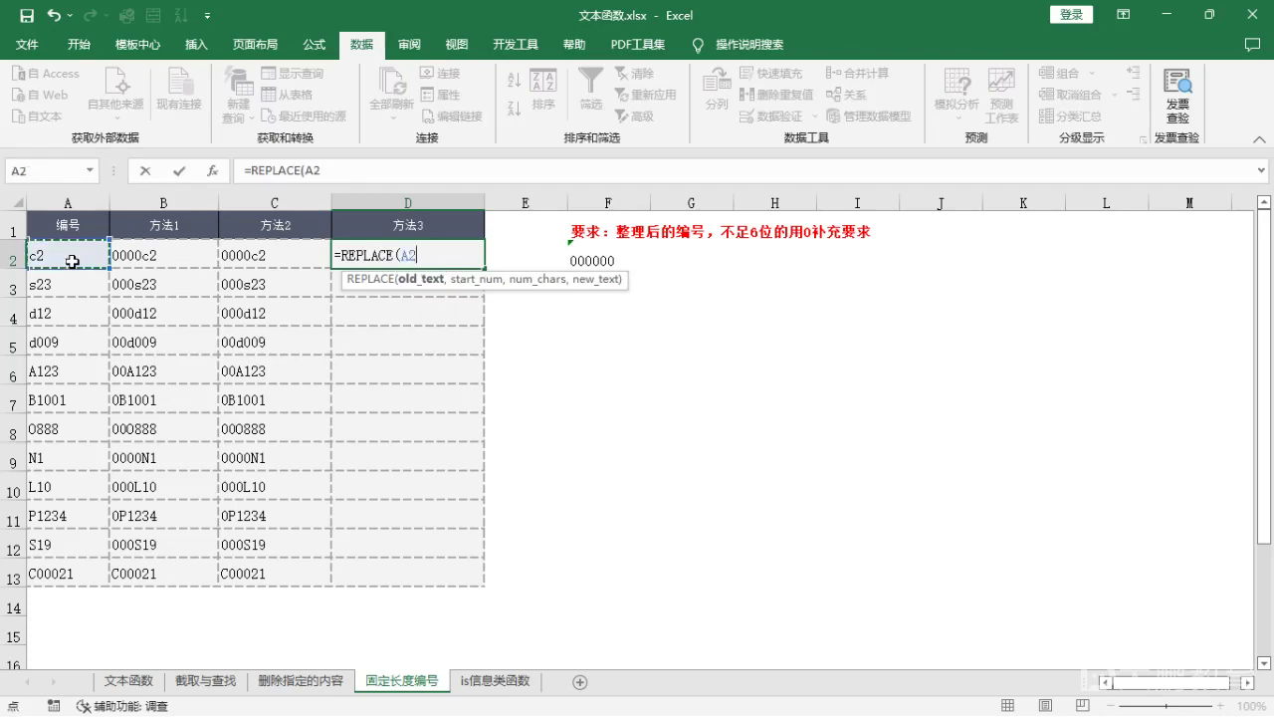
{"action": "type", "text": ","}
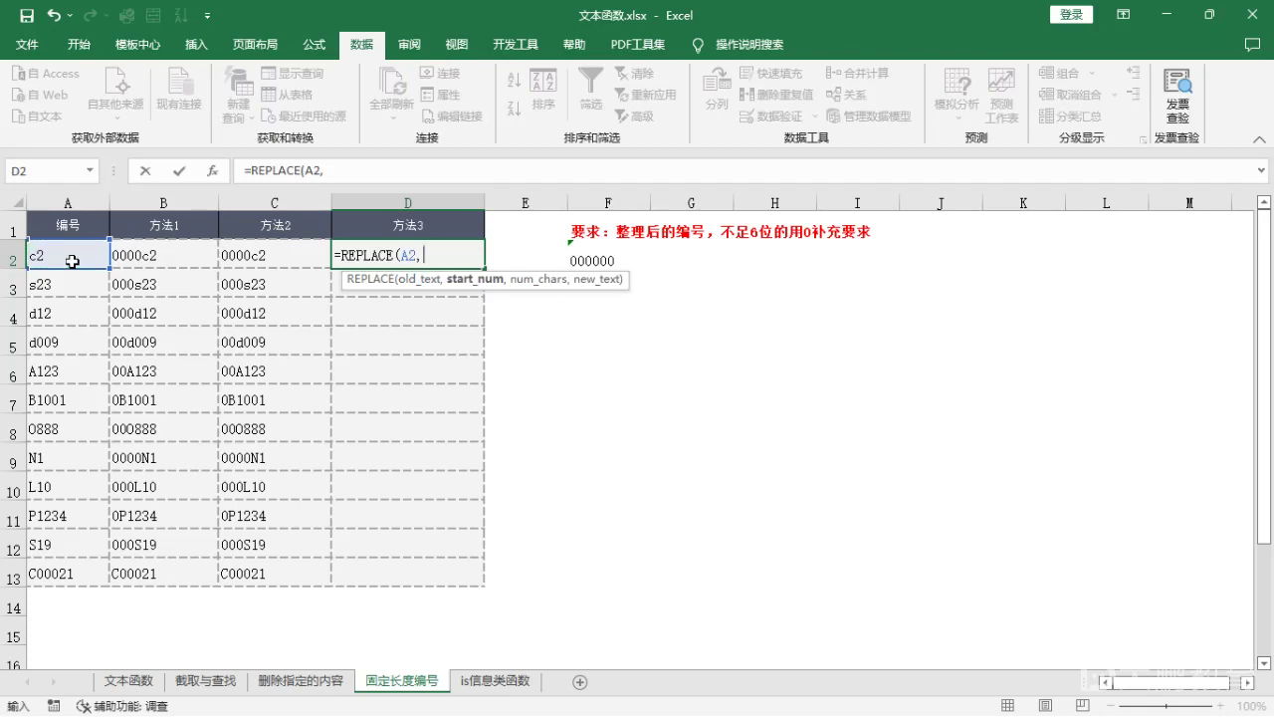
{"action": "type", "text": "1,0,"}
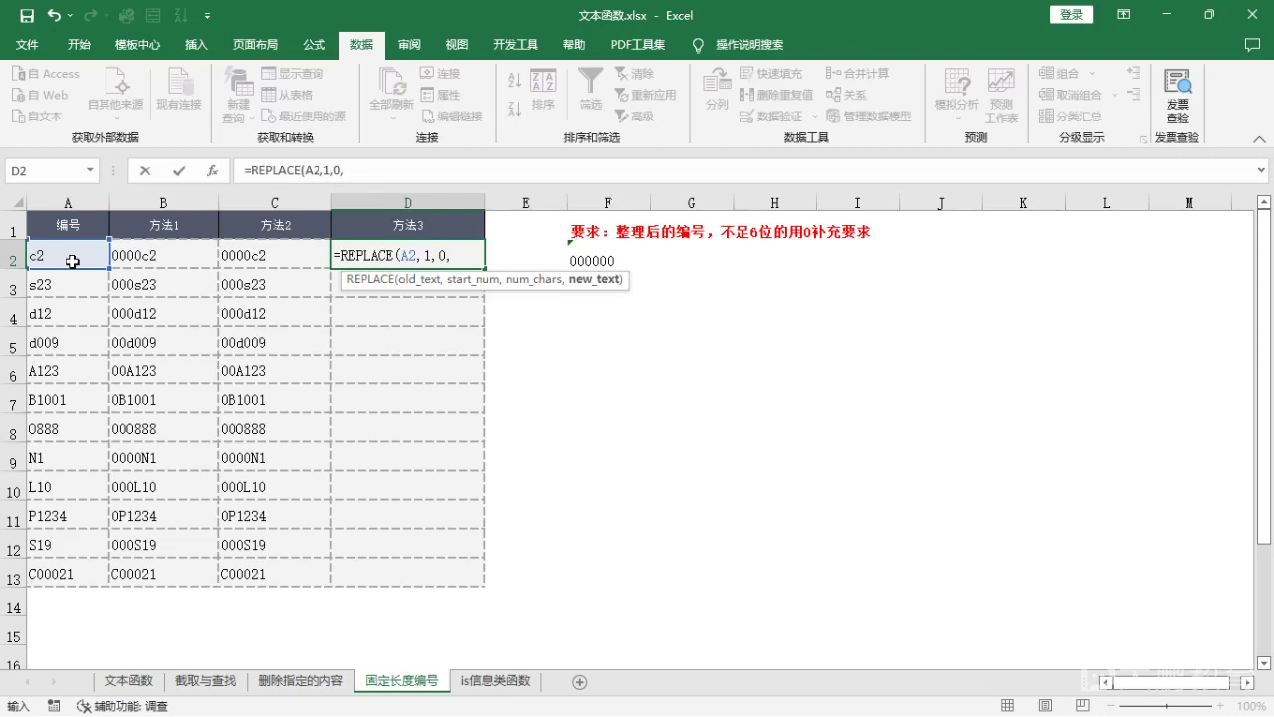
{"action": "type", "text": "p"}
{"action": "key", "text": "BackSpace"}
{"action": "type", "text": "re"}
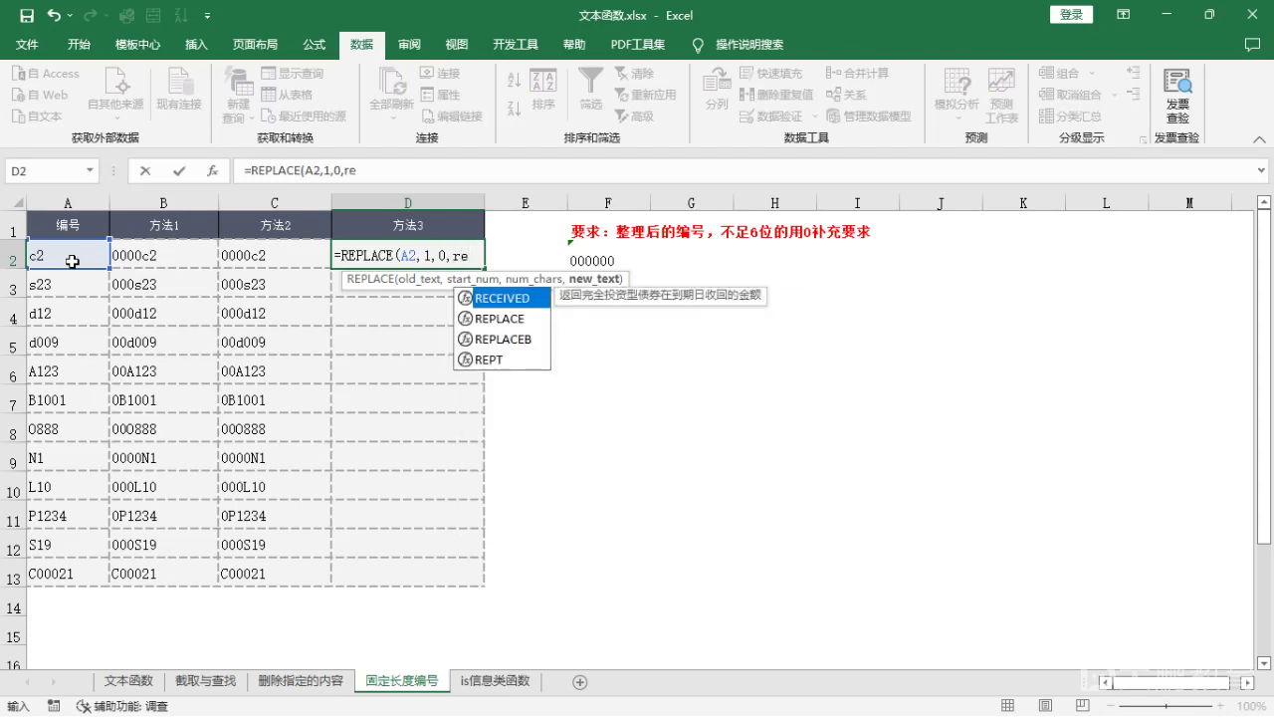
{"action": "type", "text": "pt"}
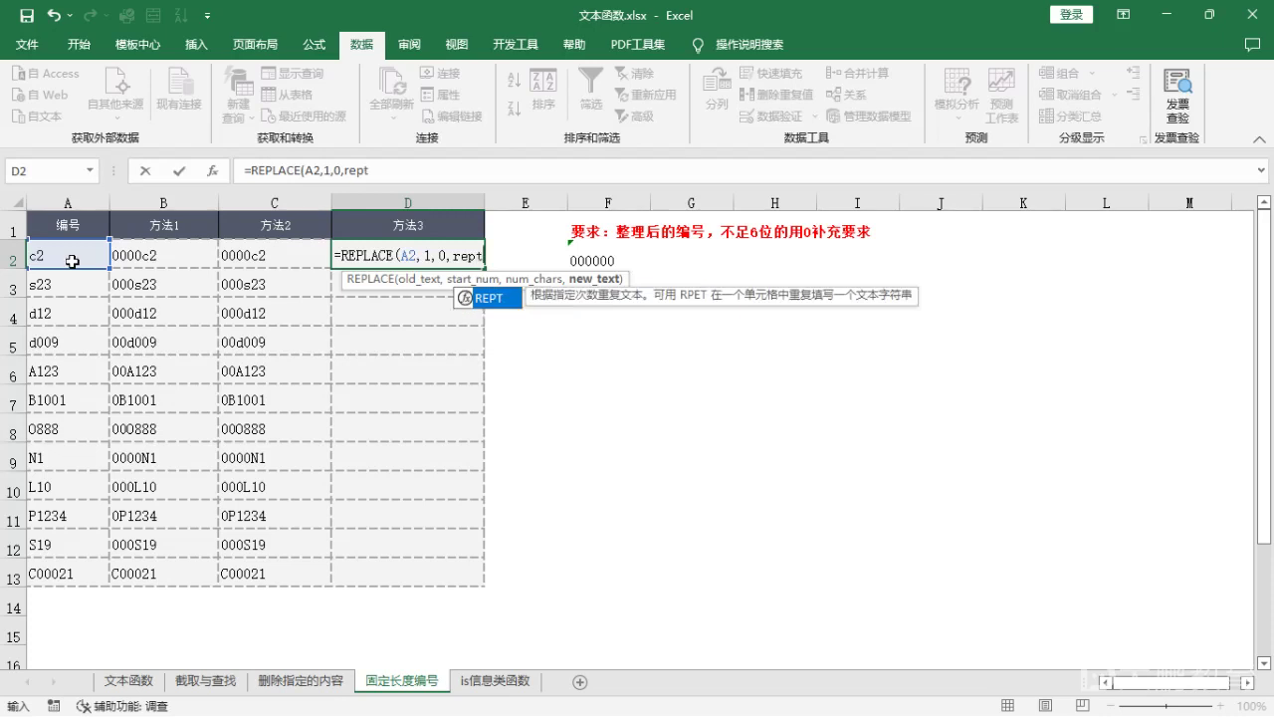
{"action": "type", "text": "(\"0\""}
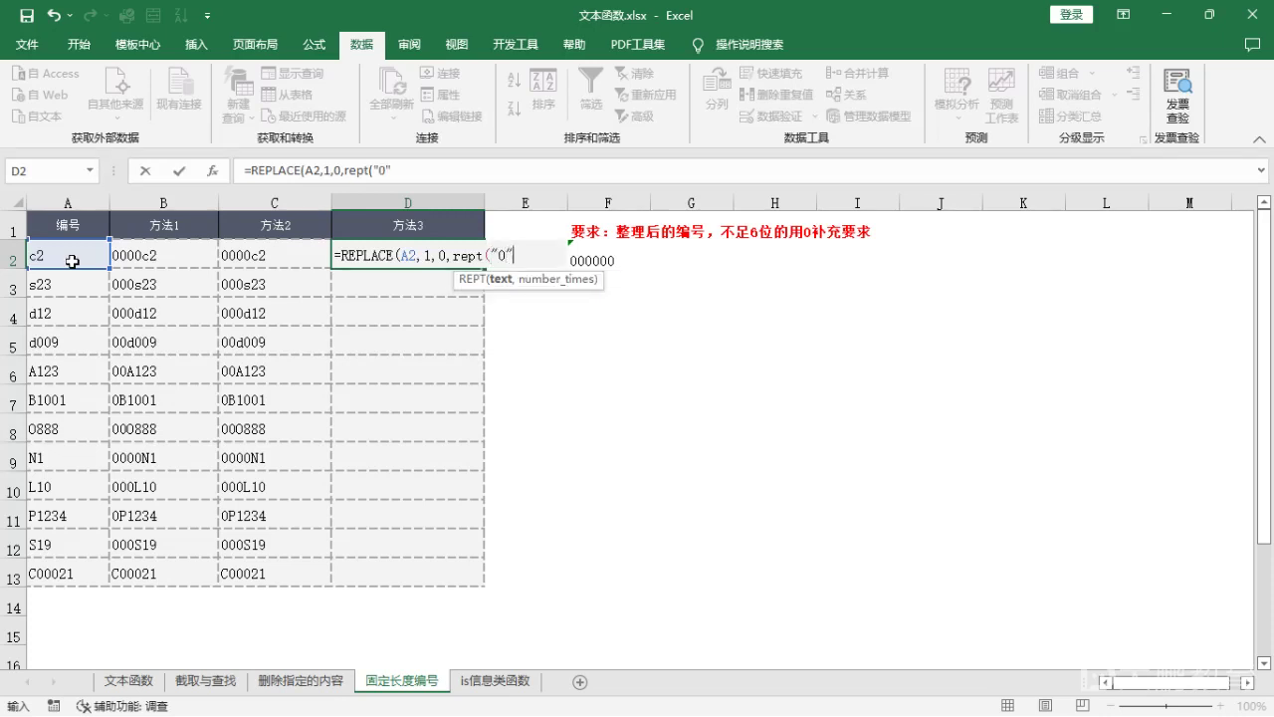
{"action": "type", "text": "."}
{"action": "key", "text": "BackSpace"}
{"action": "type", "text": ",6-e"}
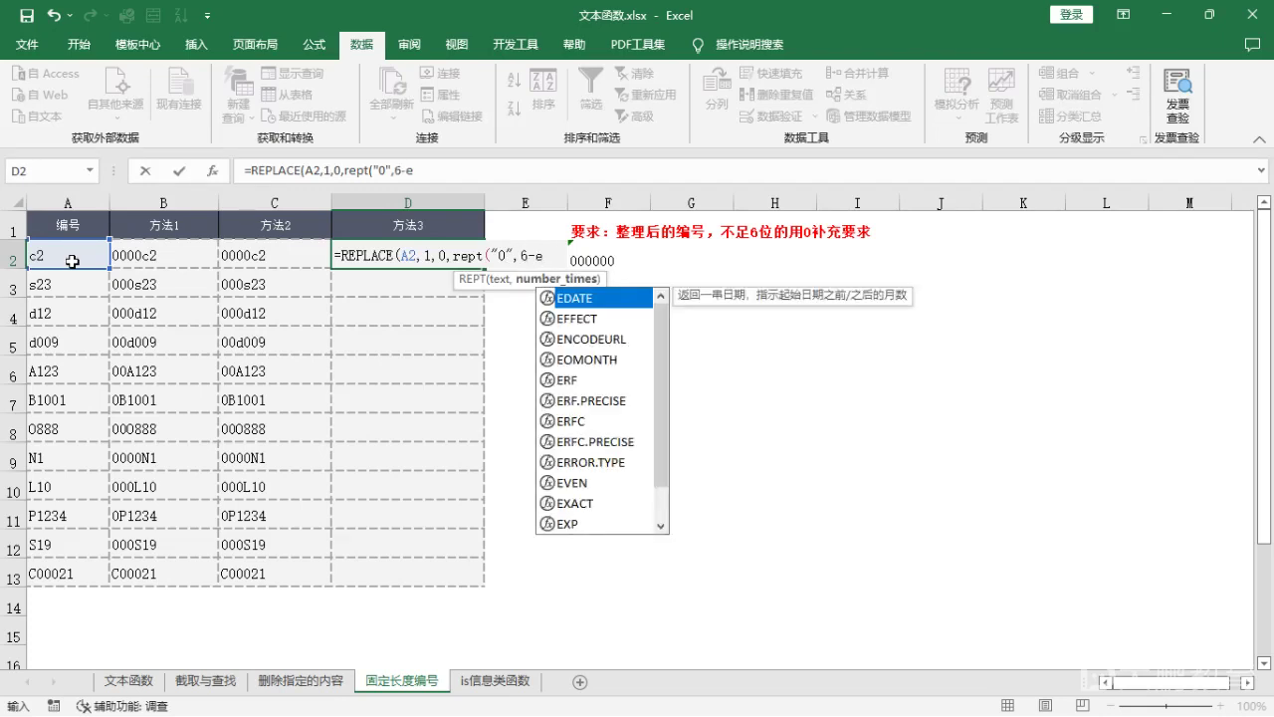
{"action": "type", "text": "n"}
{"action": "key", "text": "BackSpace"}
{"action": "key", "text": "BackSpace"}
{"action": "type", "text": "len"}
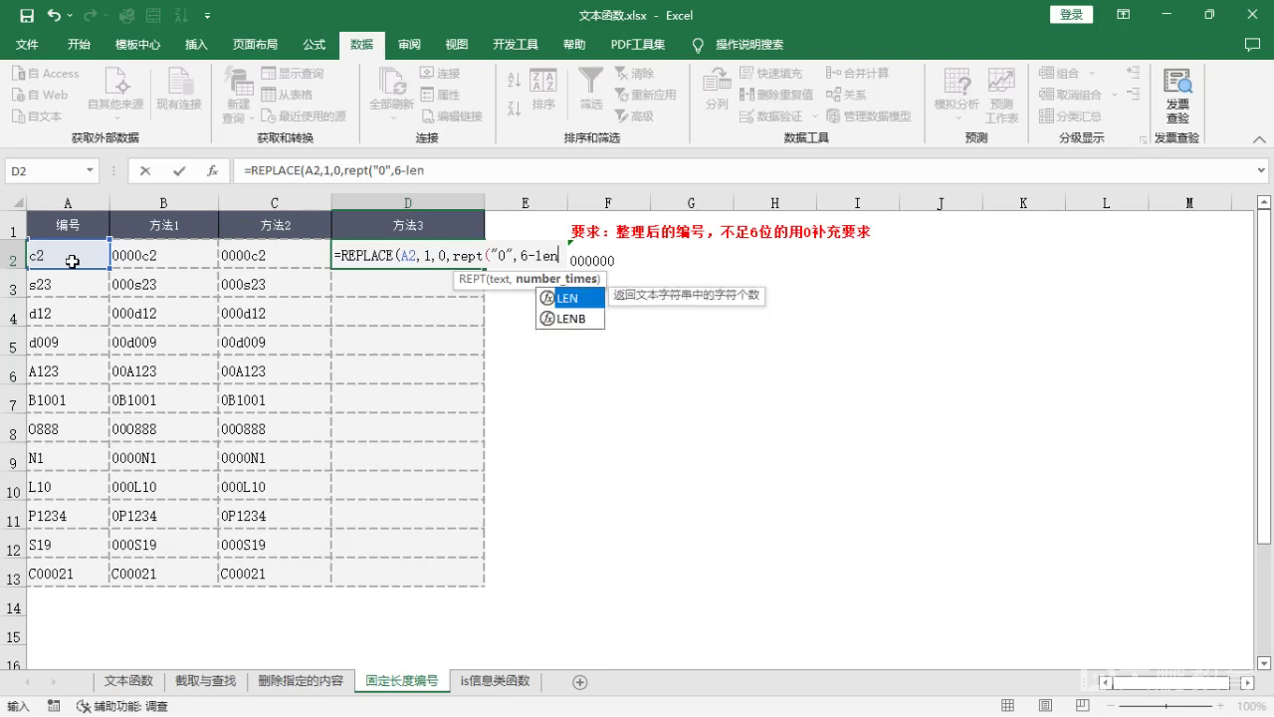
{"action": "type", "text": "("}
{"action": "left_click", "coordinate": [69, 255]}
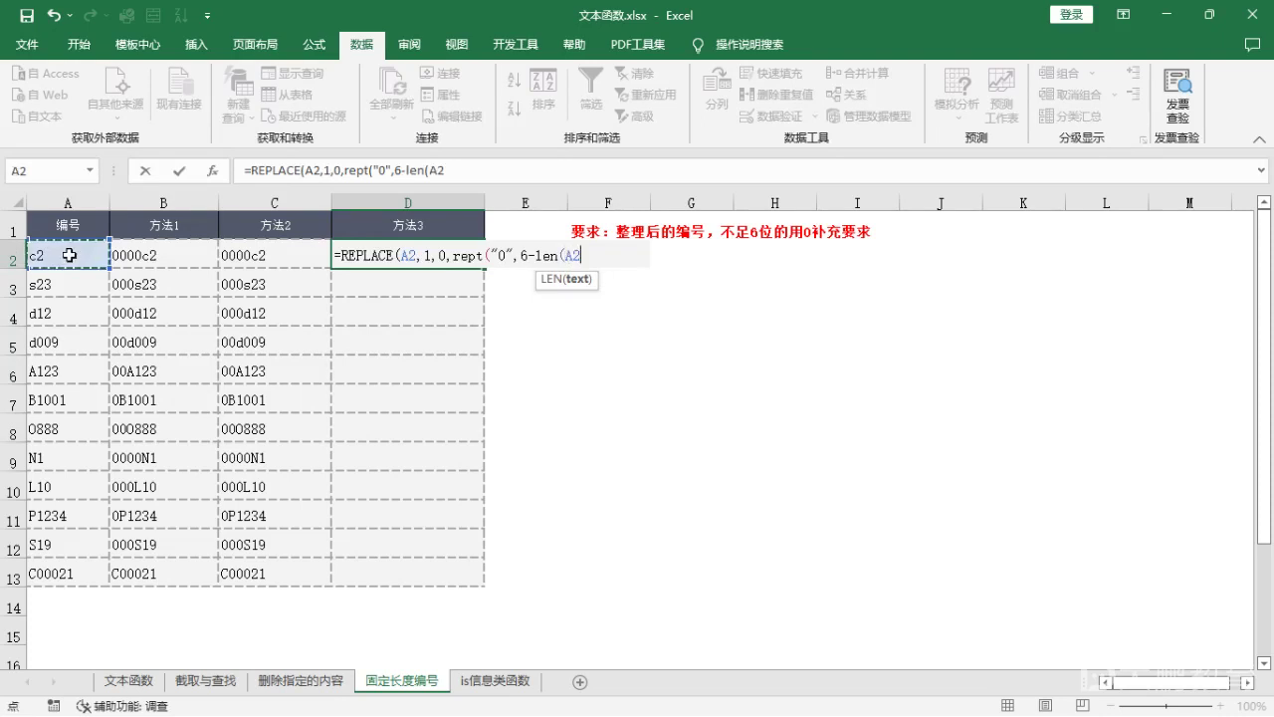
{"action": "type", "text": ")))"}
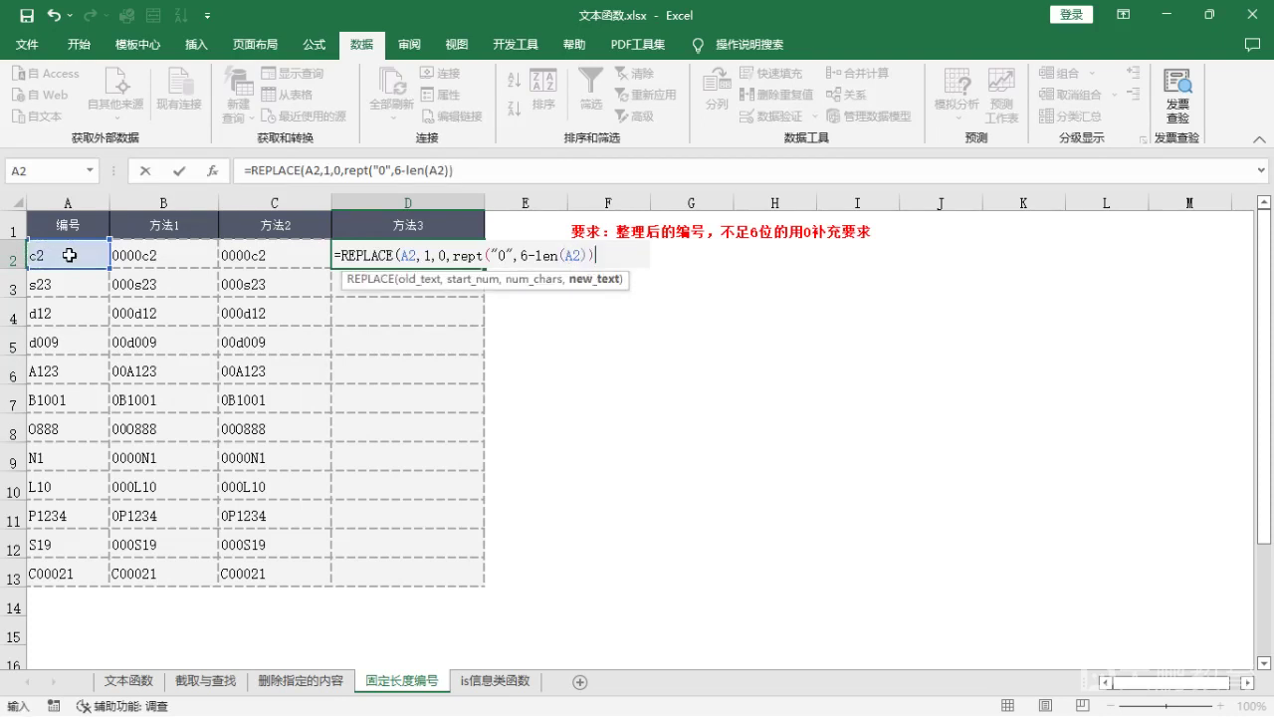
{"action": "key", "text": "Return"}
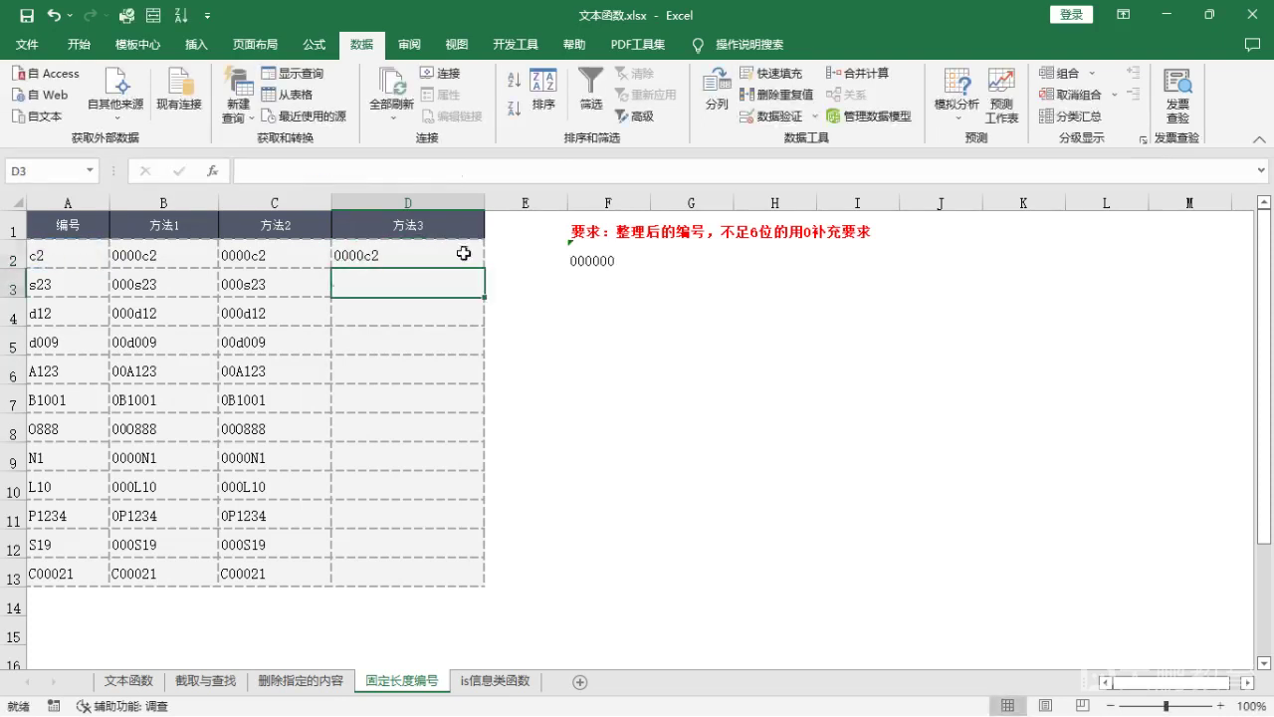
Step: Fill the D2 REPLACE formula down to D13 and deselect the results
{"action": "left_click", "coordinate": [464, 252]}
{"action": "double_click", "coordinate": [485, 269]}
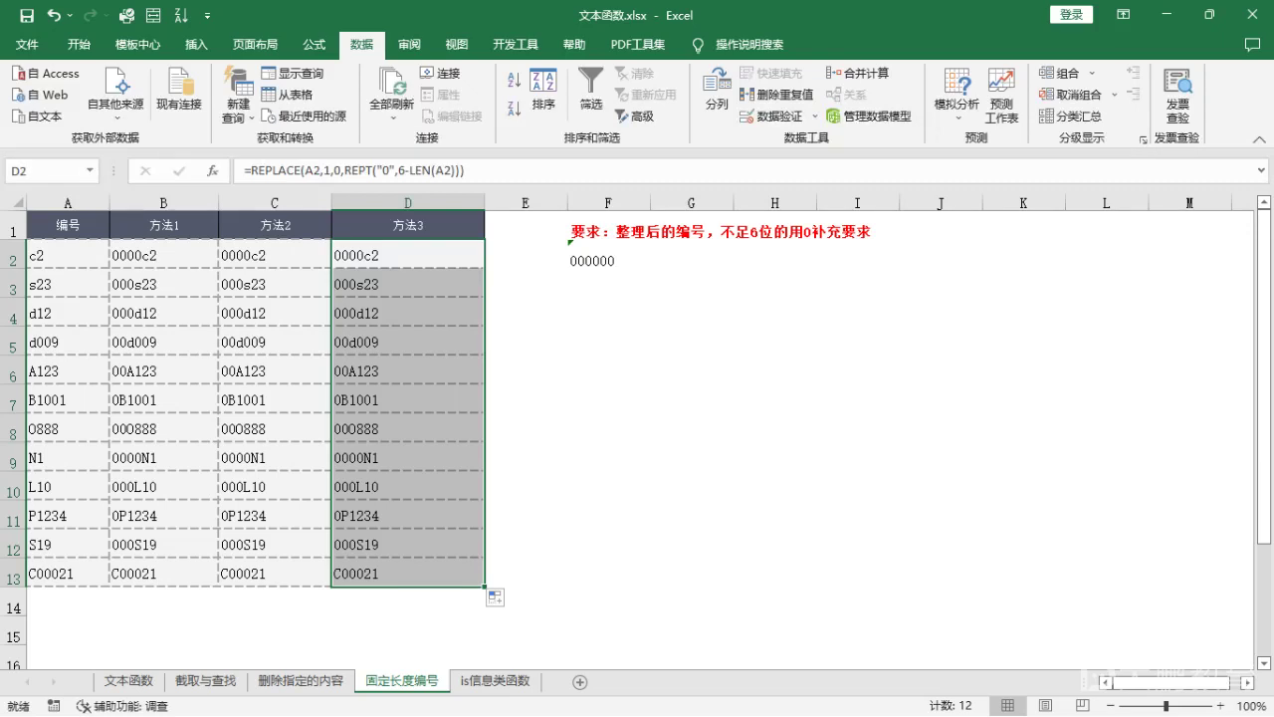
{"action": "left_click", "coordinate": [767, 505]}
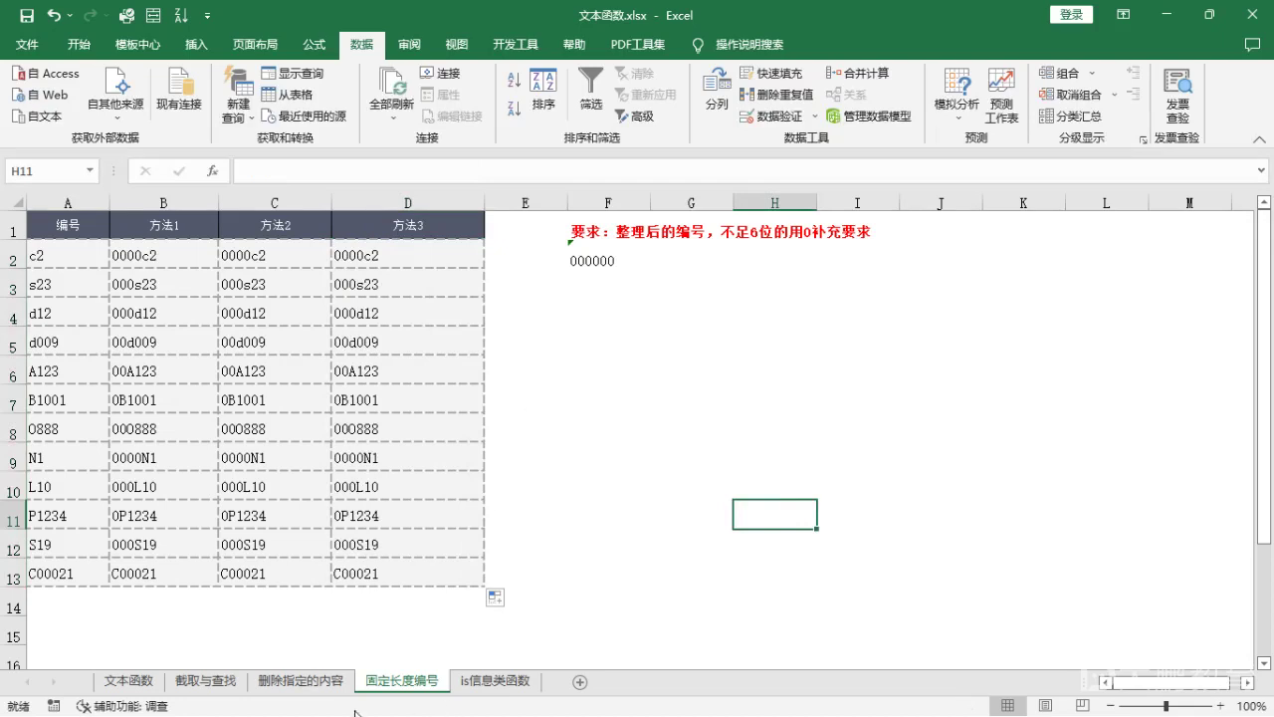
Step: Browse the 删除指定的内容, 截取与查找, 文本函数 and is信息类函数 sheets
{"action": "left_click", "coordinate": [329, 686]}
{"action": "left_click", "coordinate": [214, 686]}
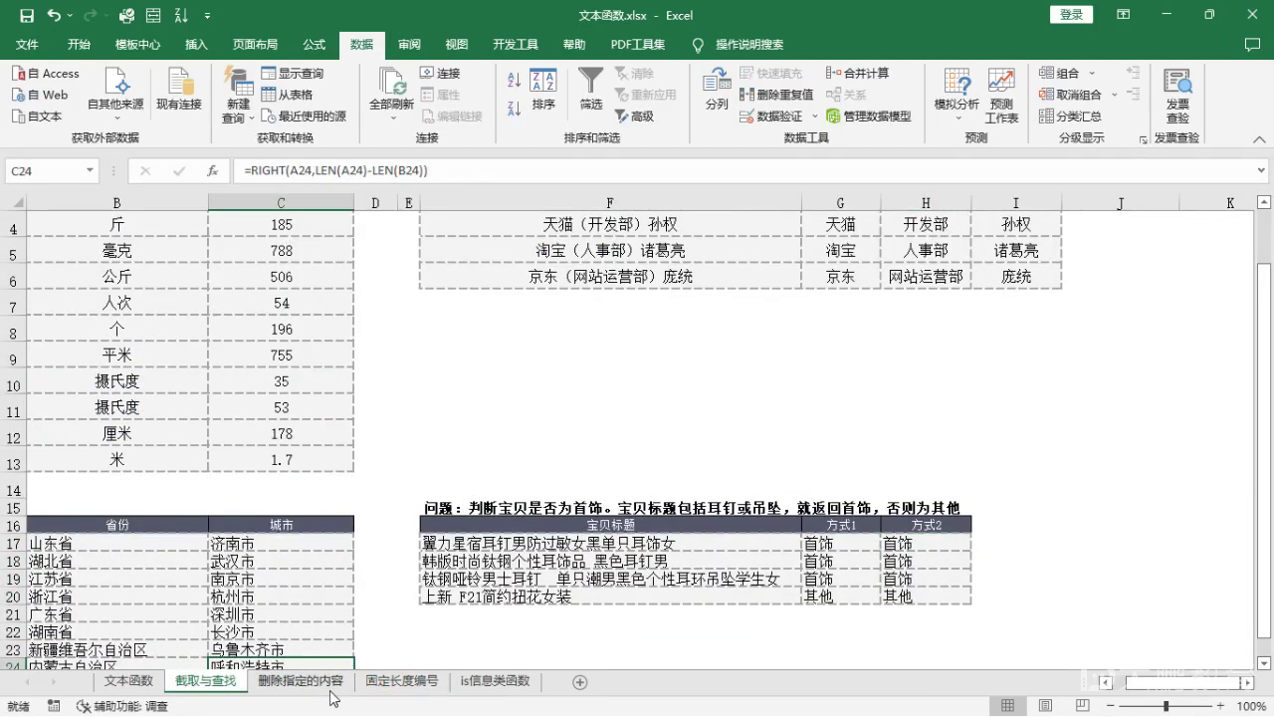
{"action": "left_click", "coordinate": [328, 684]}
{"action": "left_click", "coordinate": [418, 683]}
{"action": "left_click", "coordinate": [509, 686]}
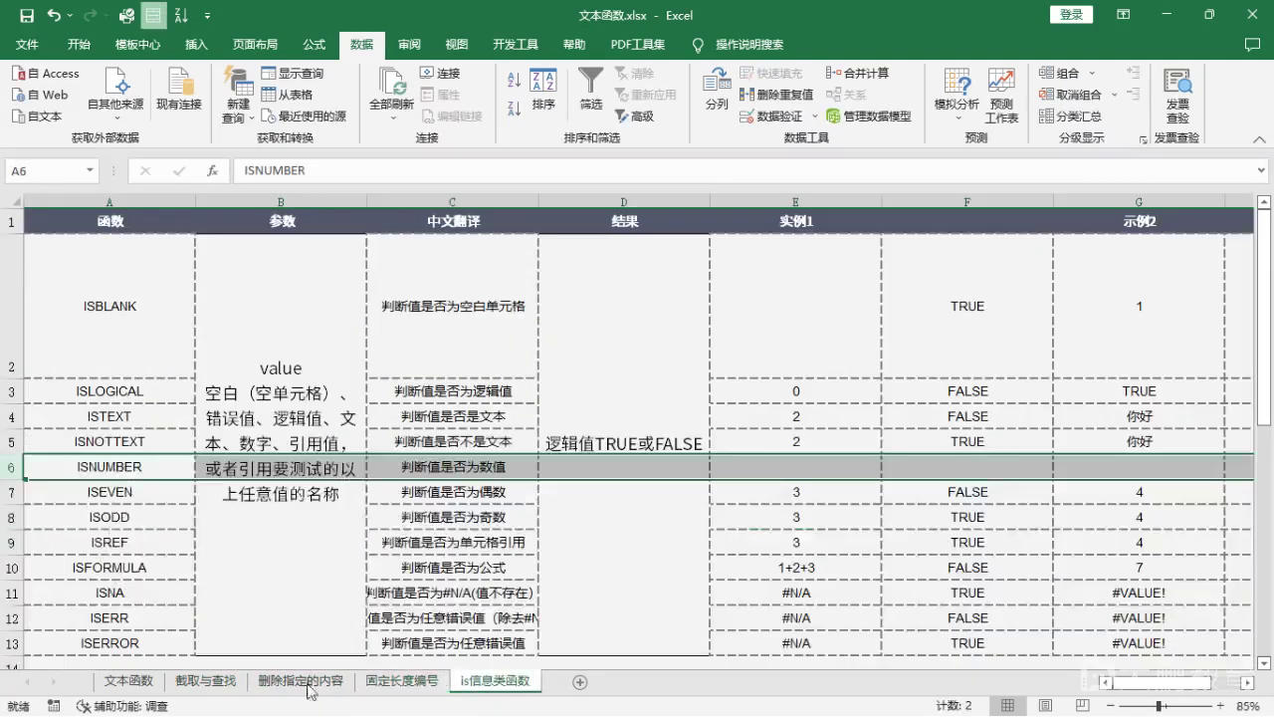
{"action": "left_click", "coordinate": [134, 683]}
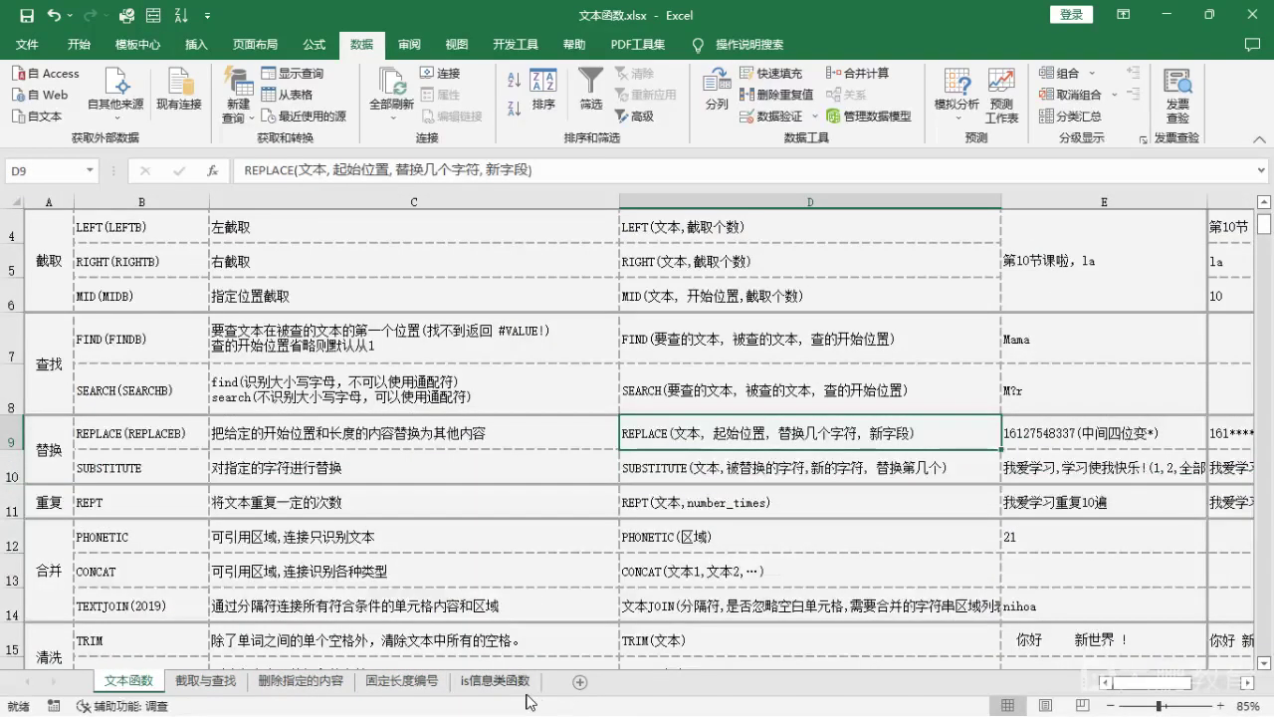
{"action": "left_click", "coordinate": [495, 681]}
Step: Toggle the row reading highlight off and back on, then minimise Excel
{"action": "scroll", "coordinate": [478, 449], "scroll_direction": "down", "scroll_amount": 1}
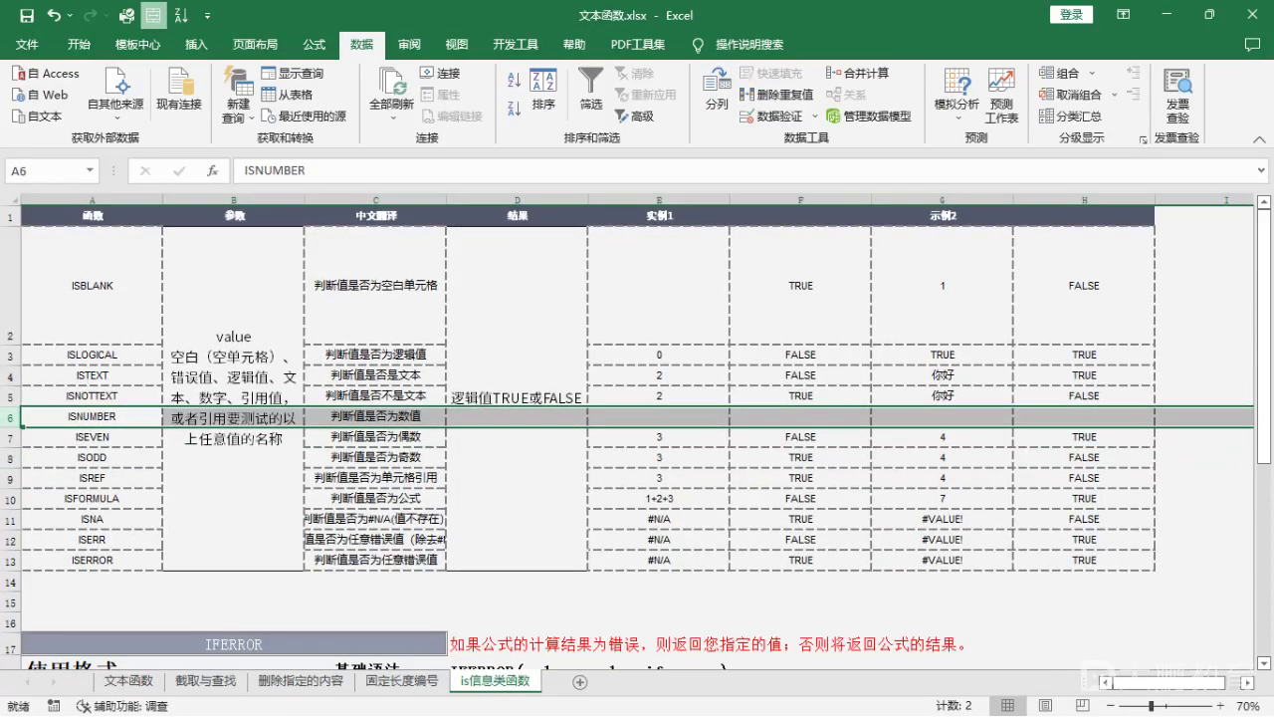
{"action": "left_click", "coordinate": [153, 15]}
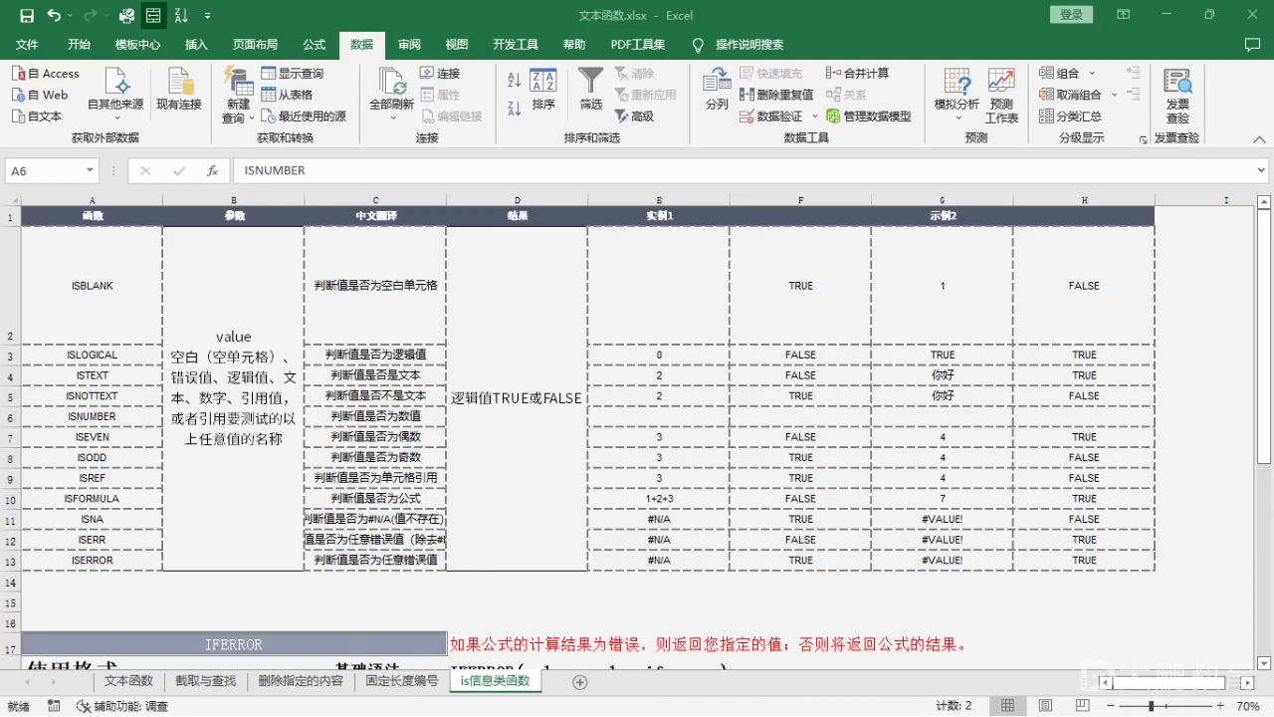
{"action": "left_click", "coordinate": [153, 15]}
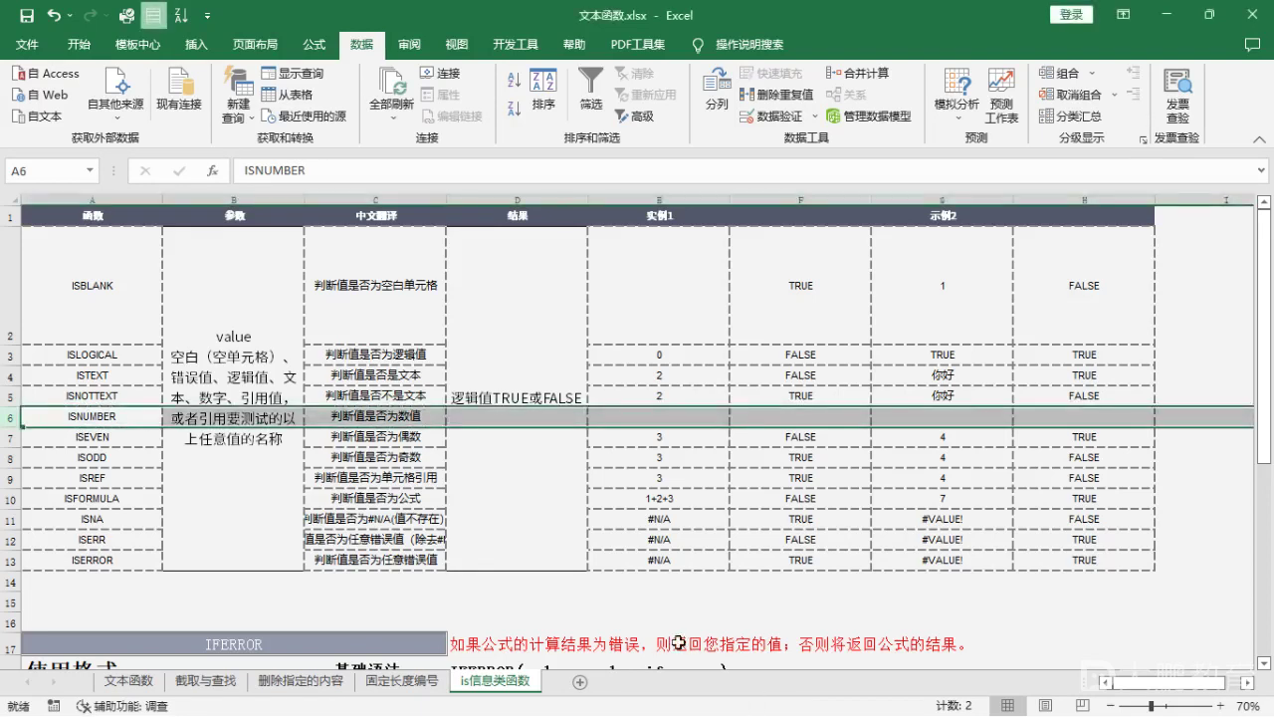
{"action": "left_click", "coordinate": [573, 597]}
{"action": "scroll", "coordinate": [575, 598], "scroll_direction": "up", "scroll_amount": 1}
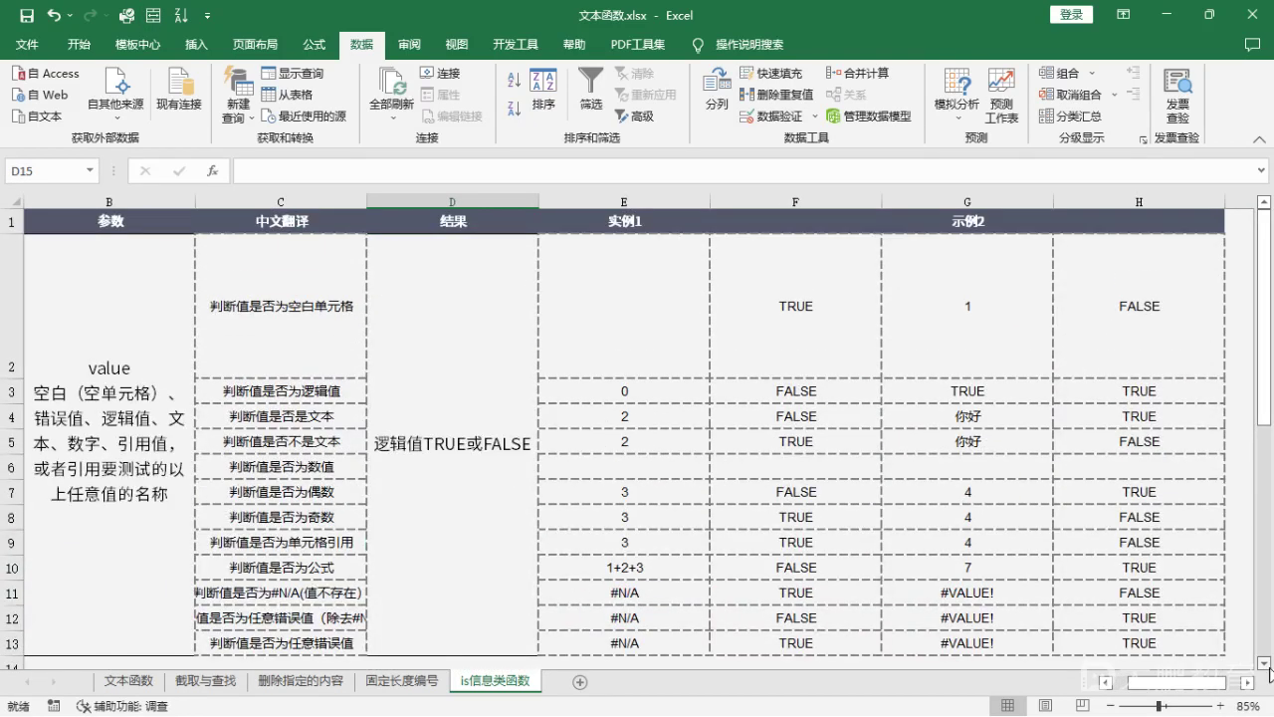
{"action": "left_click_drag", "start_coordinate": [1164, 682], "coordinate": [1149, 687]}
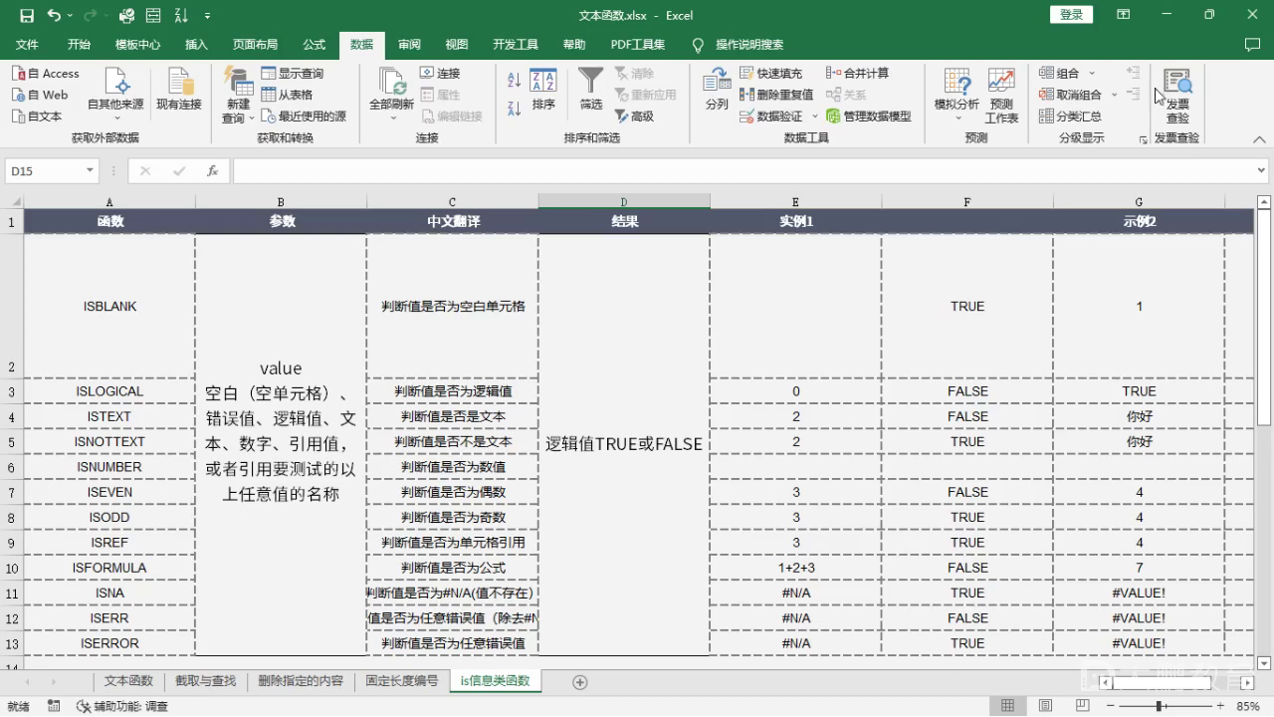
{"action": "left_click", "coordinate": [1164, 15]}
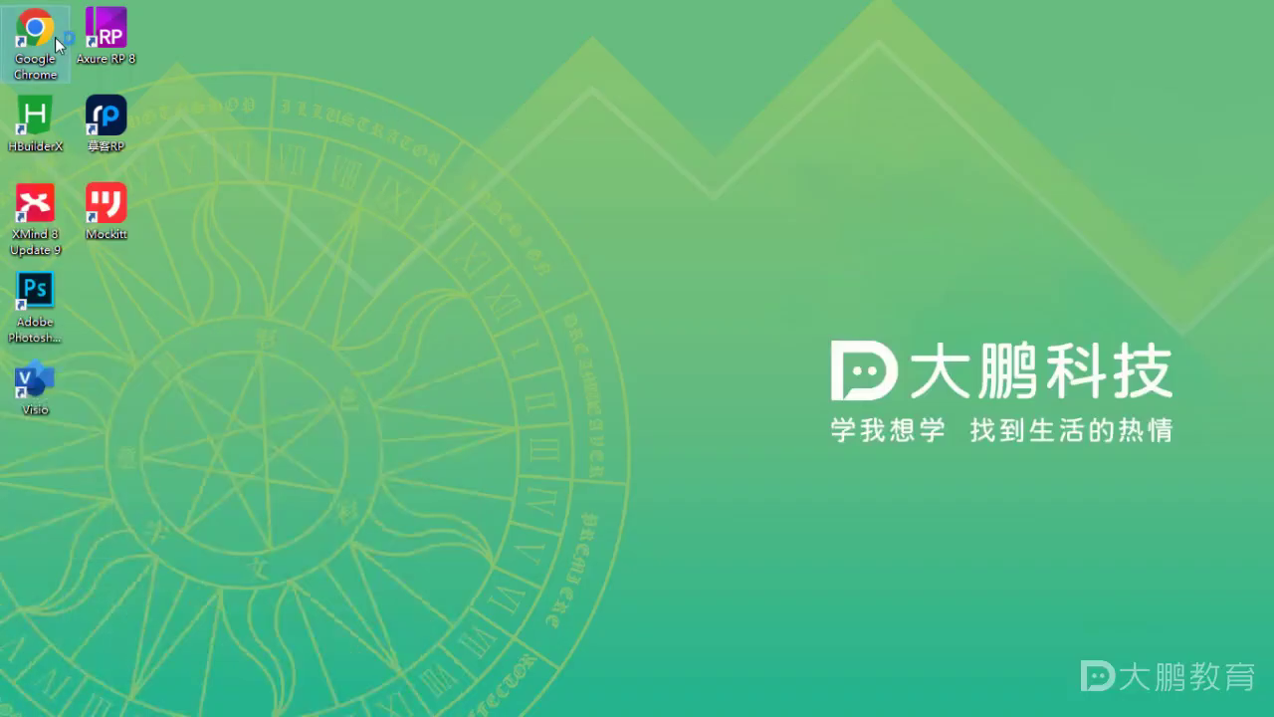